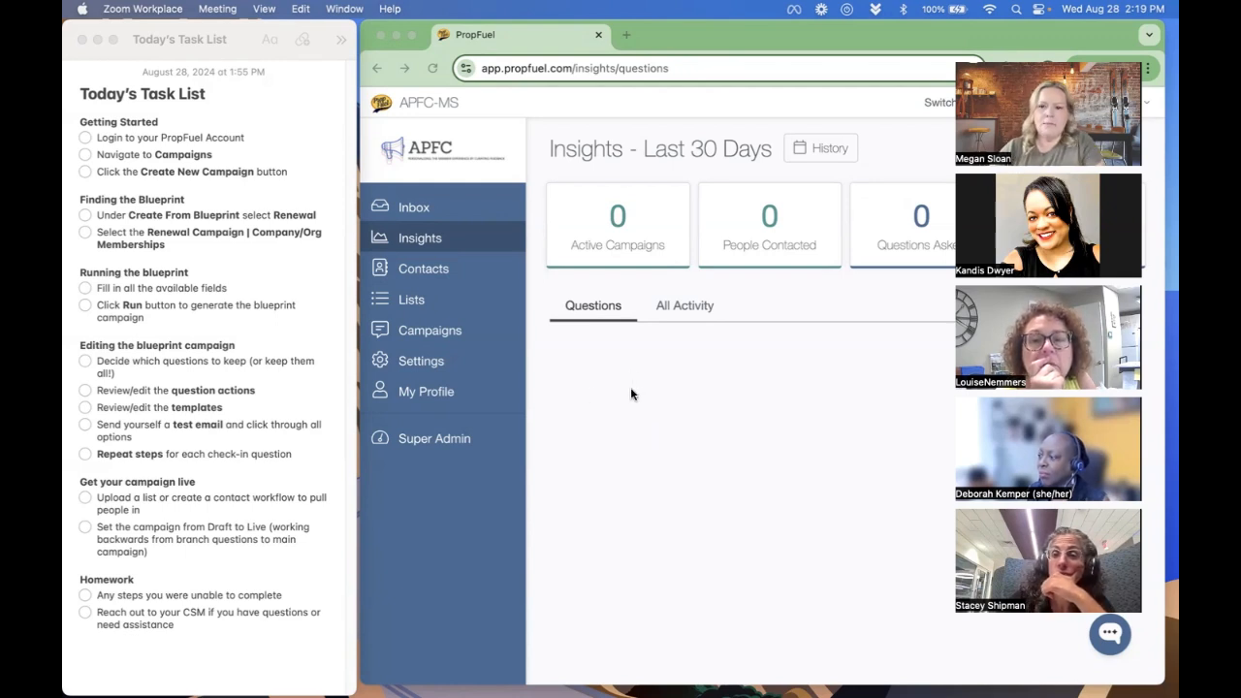
# - Go to the campaign list and start creating a new campaign
pyautogui.click(606, 422)
pyautogui.click(449, 331)
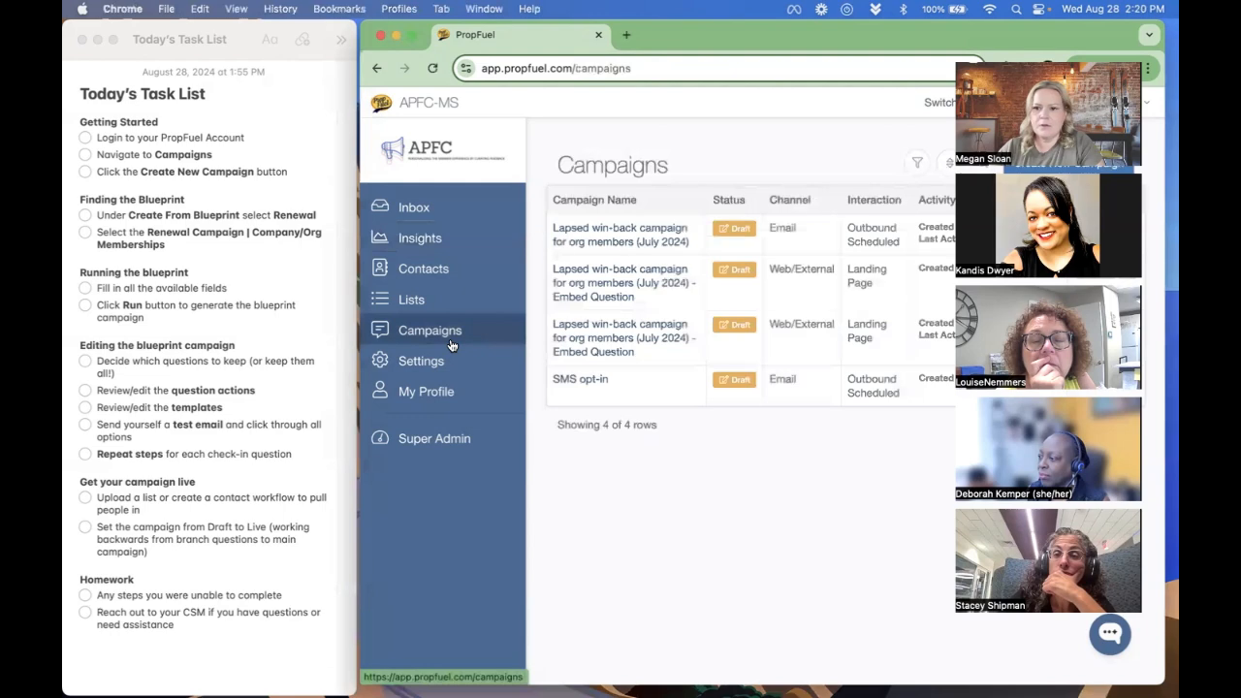
pyautogui.click(1071, 158)
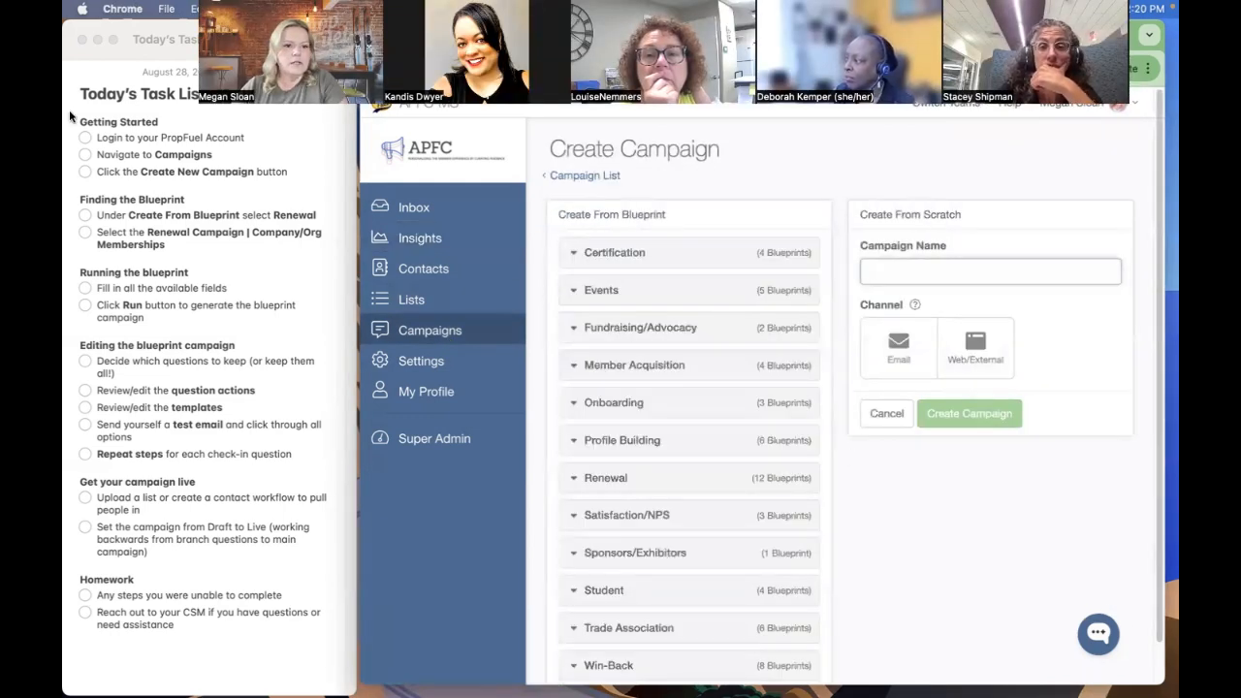
# - Switch to the Notes task list and check off all three Getting Started tasks
pyautogui.click(86, 138)
pyautogui.click(86, 154)
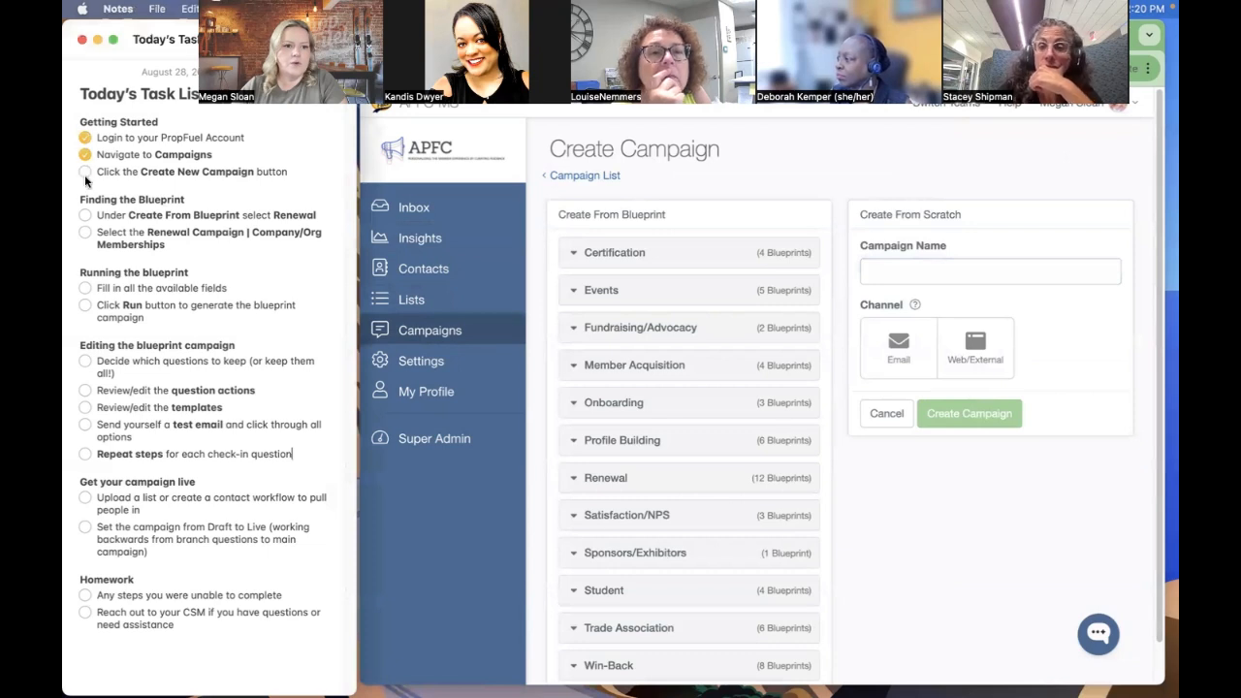
pyautogui.click(86, 172)
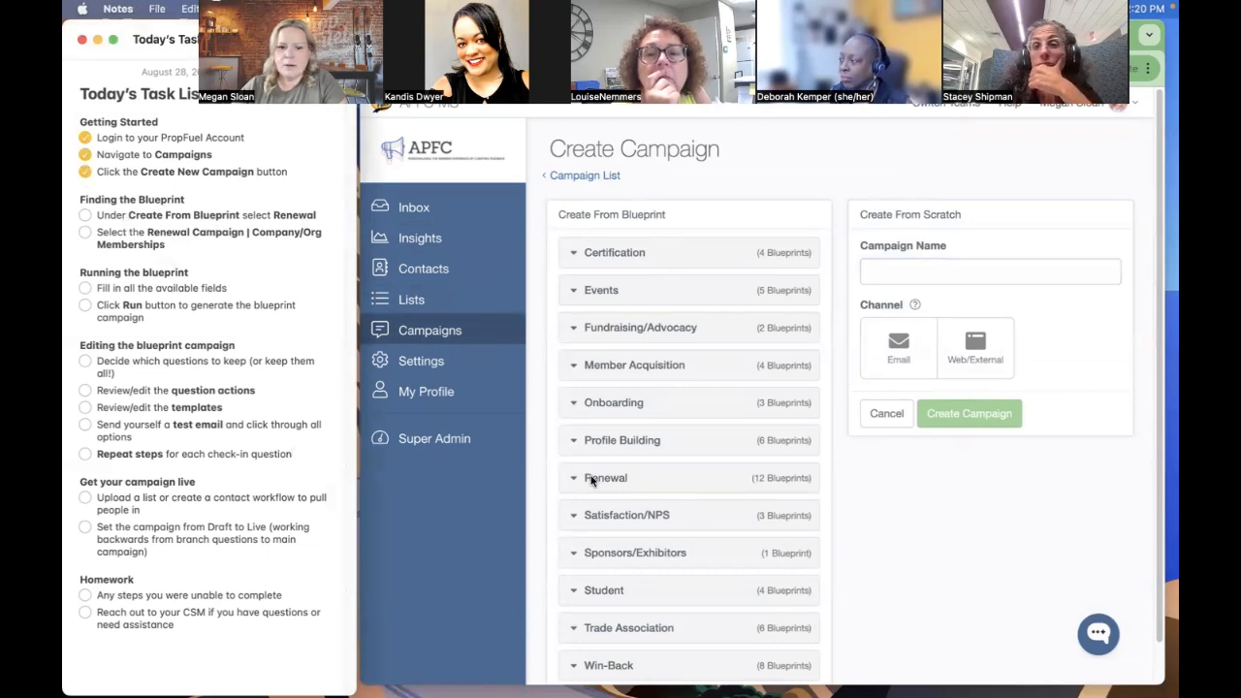
# - Expand the Renewal blueprint category and look through its available blueprints
pyautogui.click(591, 478)
pyautogui.scroll(-2, 527, 428)
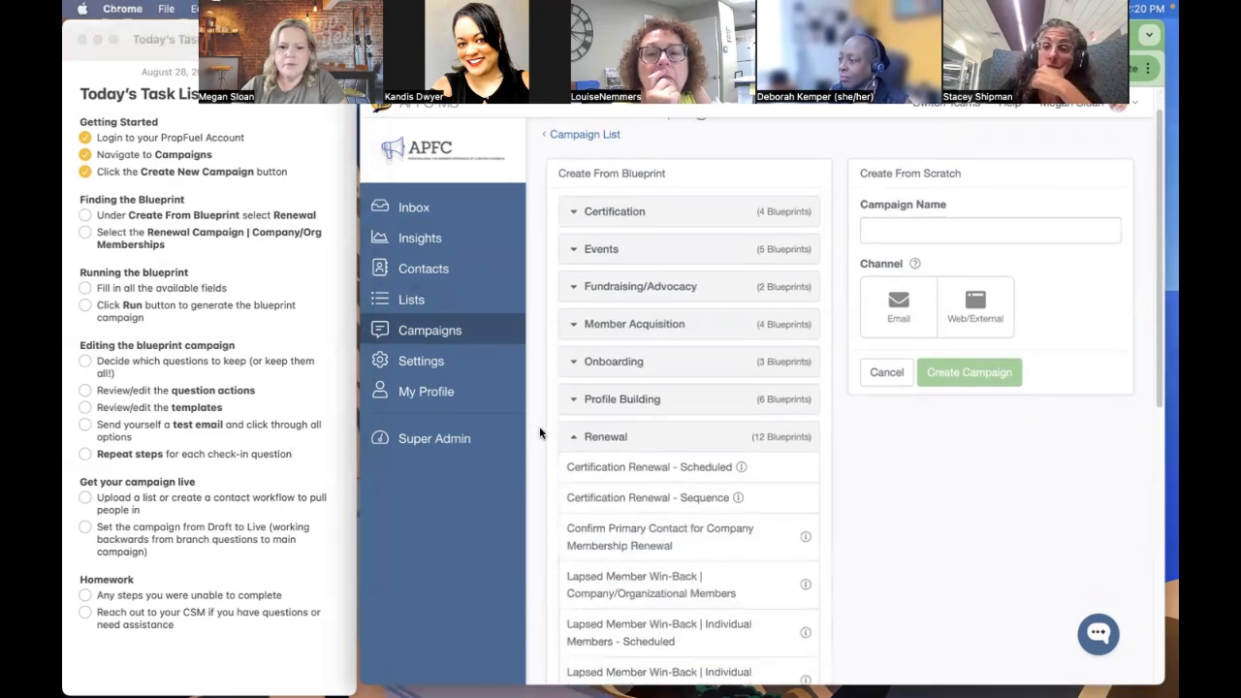
pyautogui.scroll(-5, 542, 432)
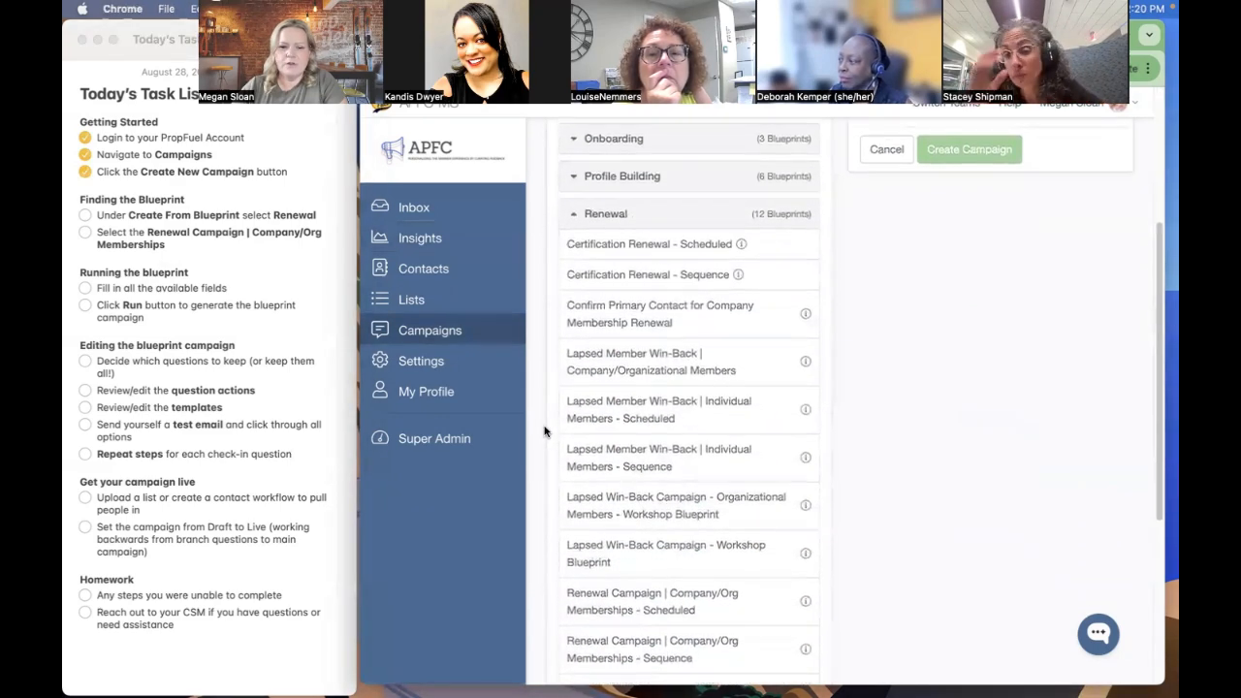
pyautogui.scroll(-5, 544, 432)
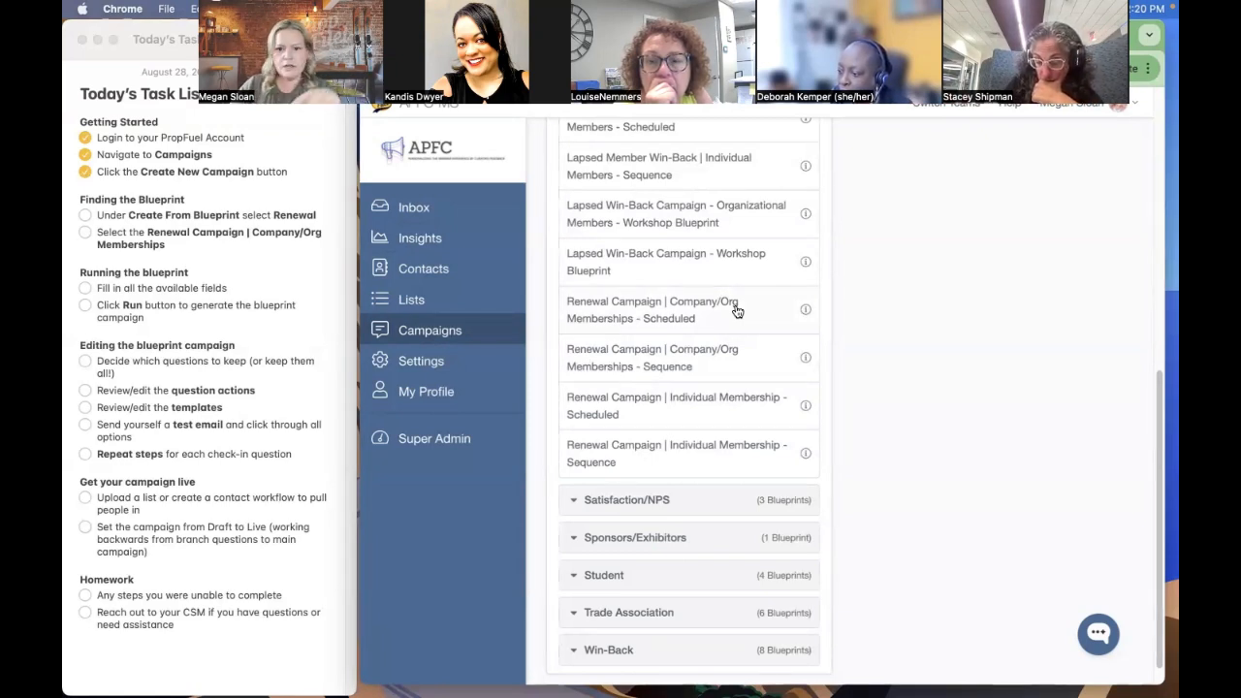
# - Preview the Renewal Campaign | Company/Org Memberships - Sequence blueprint, close it and review the list of Renewal blueprints
pyautogui.click(726, 362)
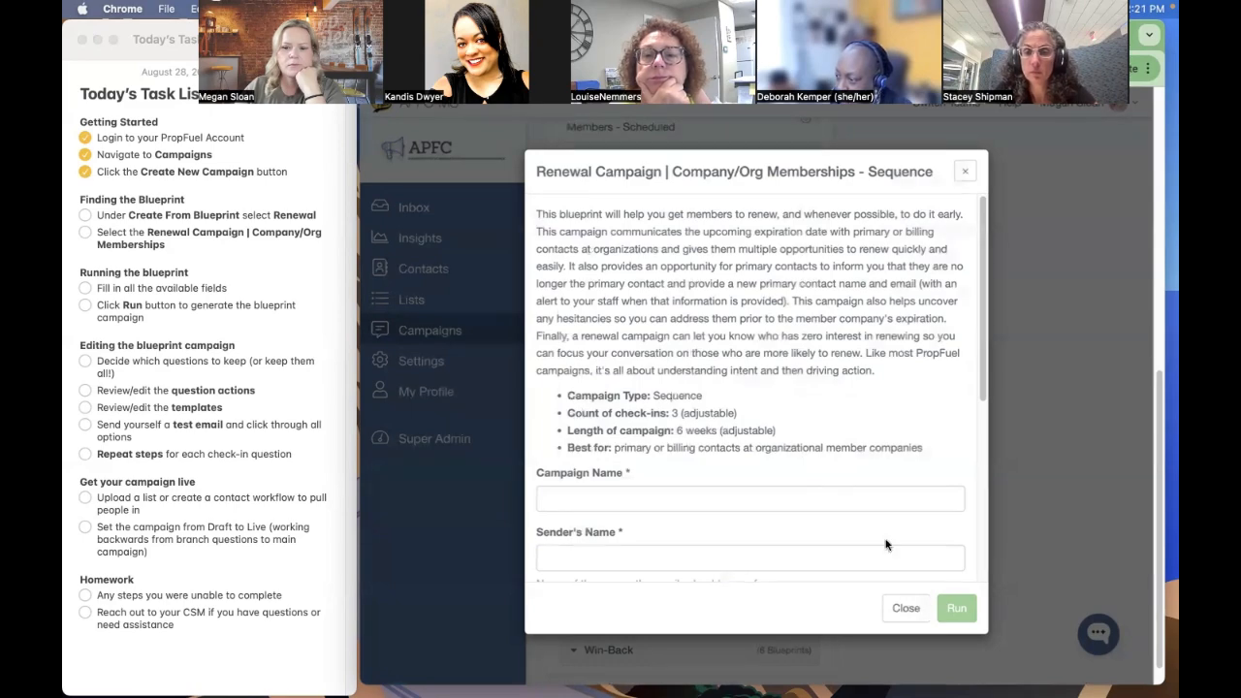
pyautogui.click(905, 608)
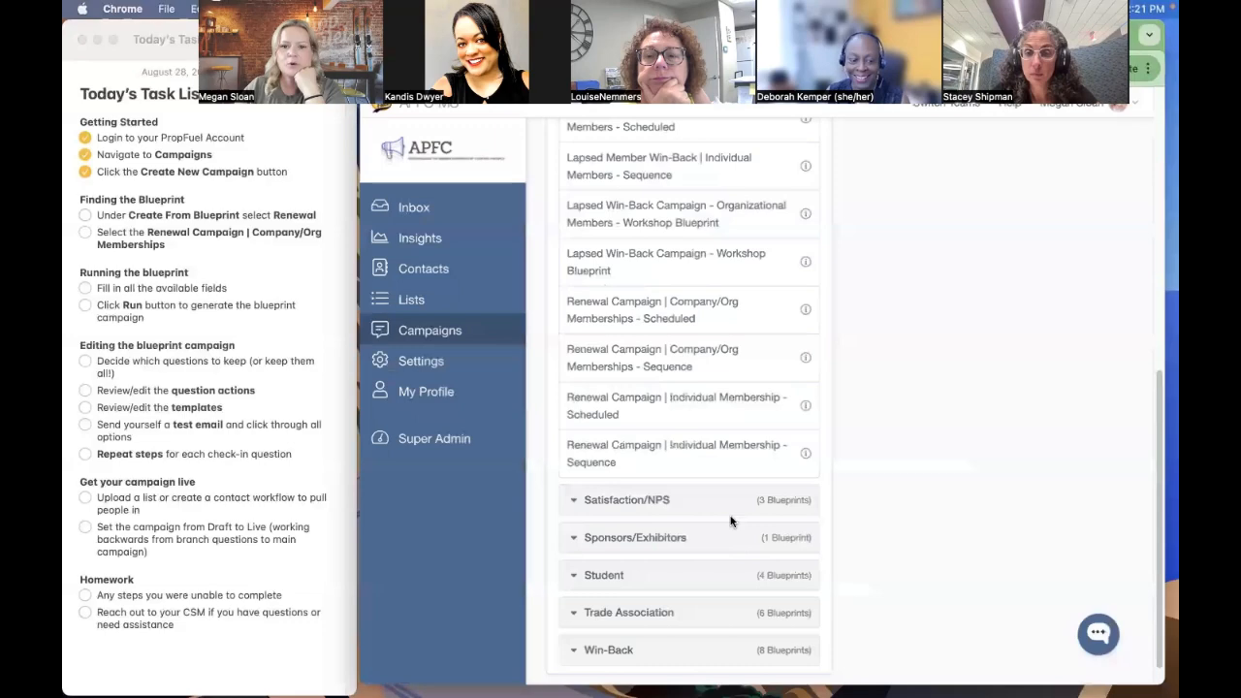
pyautogui.scroll(3, 731, 521)
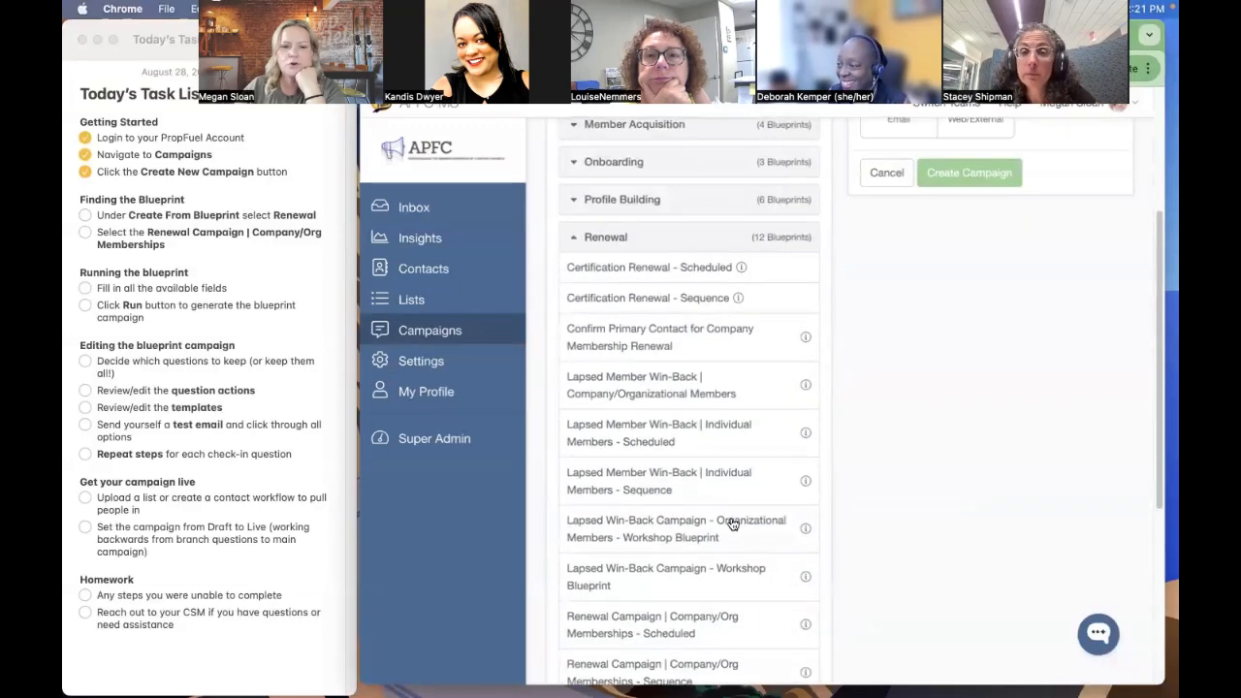
pyautogui.scroll(-1, 733, 523)
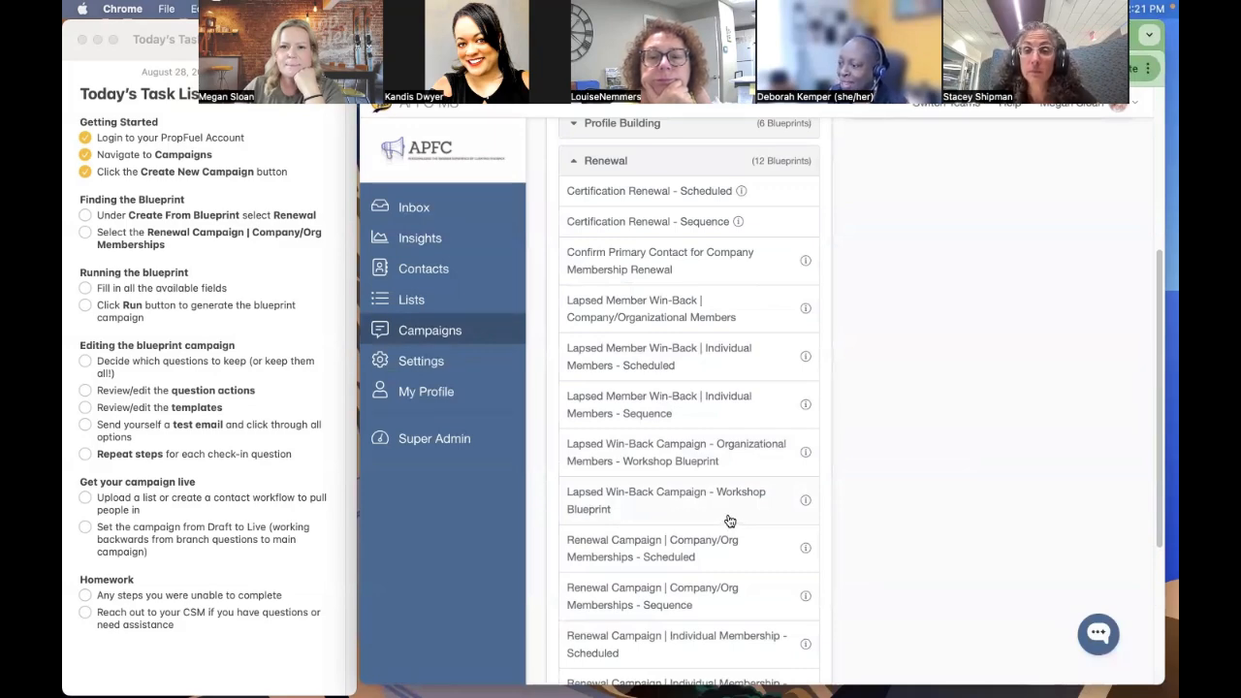
pyautogui.scroll(3, 688, 321)
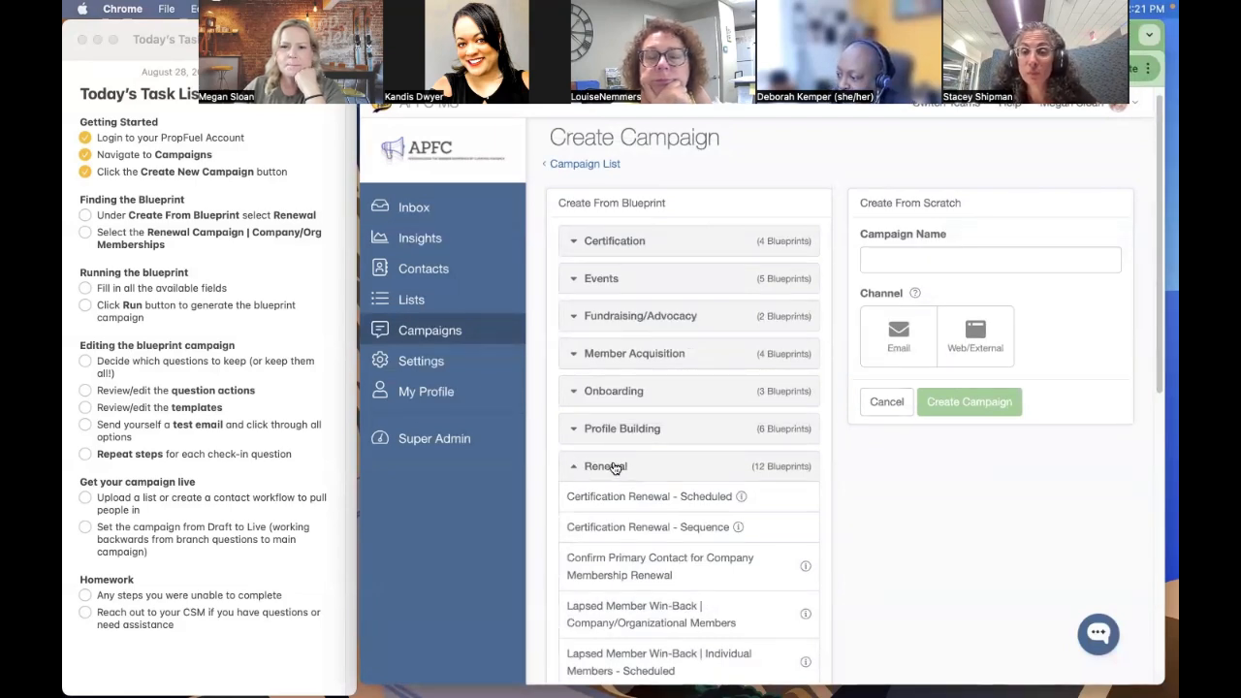
pyautogui.scroll(-1, 615, 468)
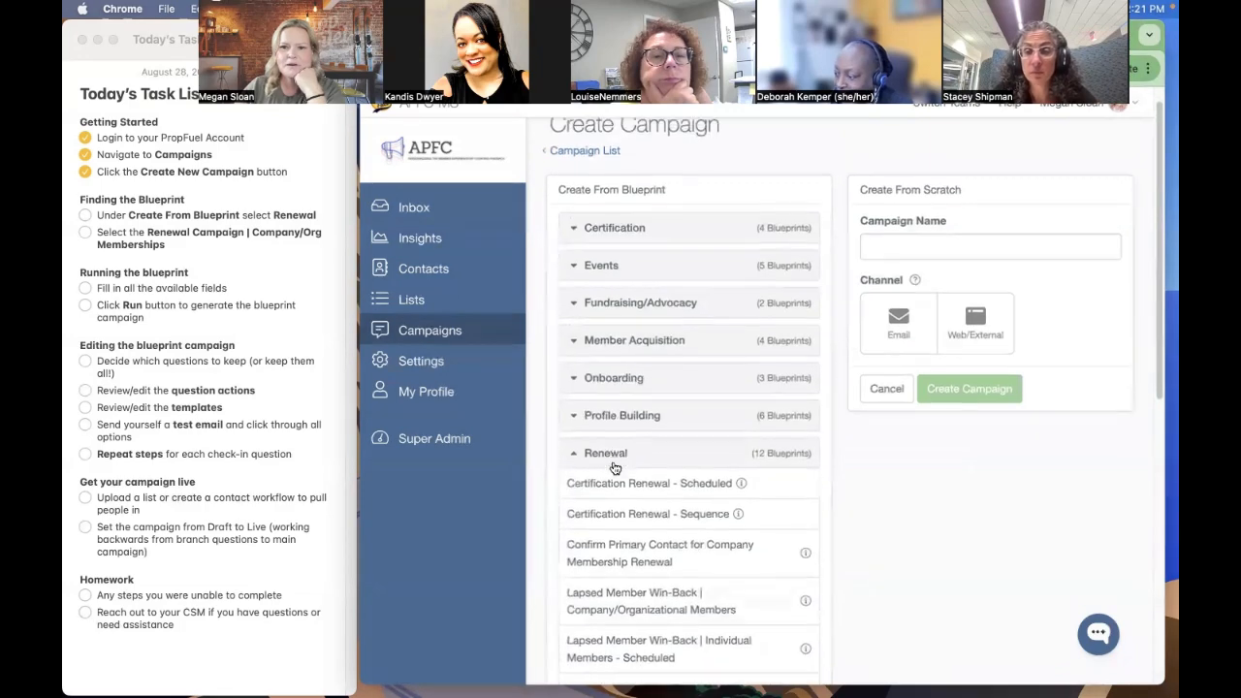
pyautogui.scroll(-10, 614, 468)
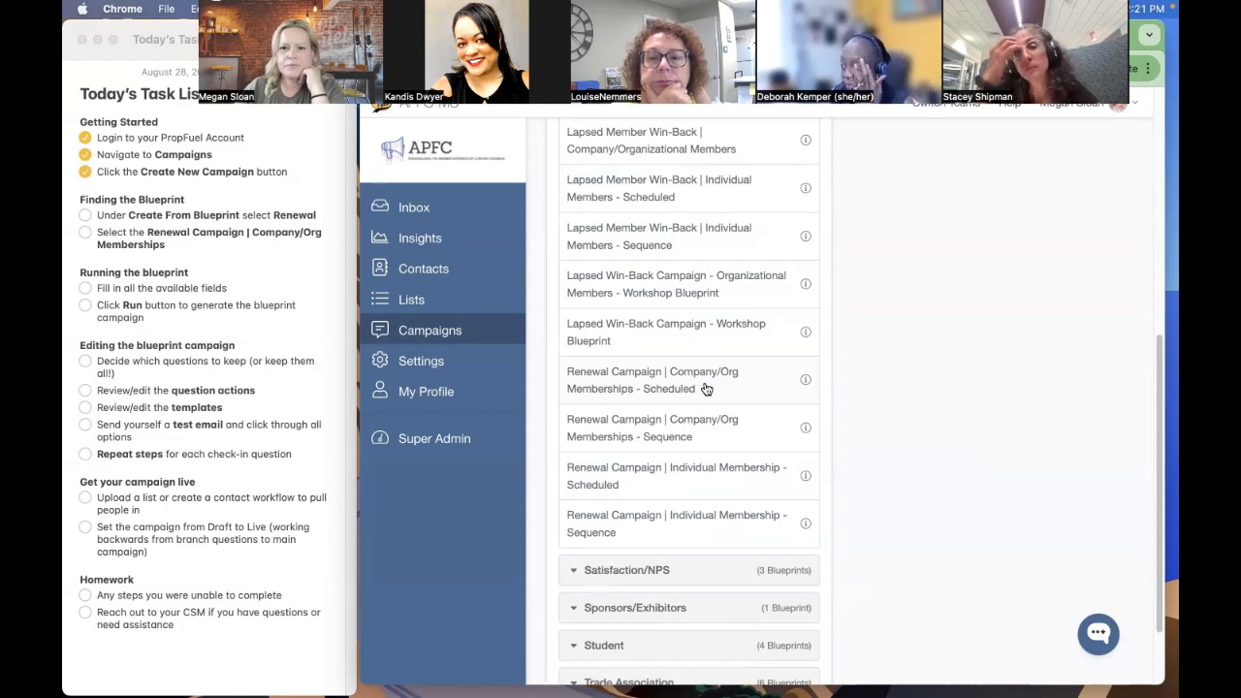
# - Open the Renewal Campaign | Company/Org Memberships - Sequence blueprint and name the campaign "Renewal Campaign for Test Association"
pyautogui.click(704, 436)
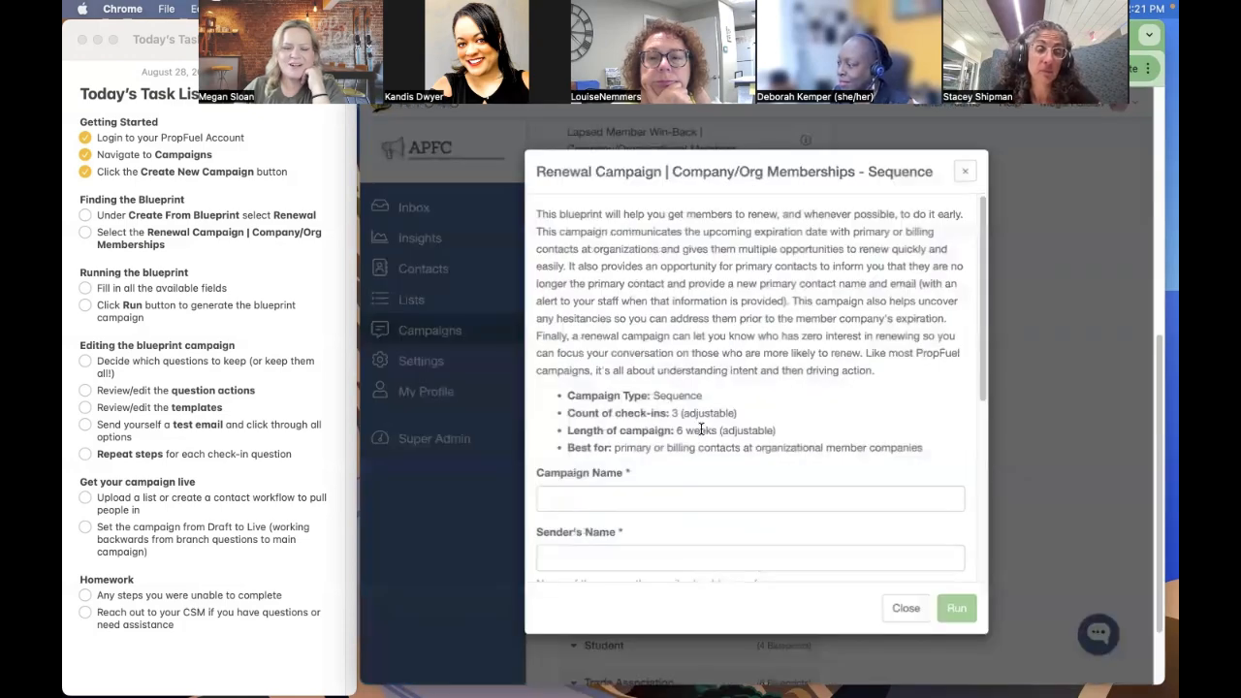
pyautogui.scroll(-3, 703, 425)
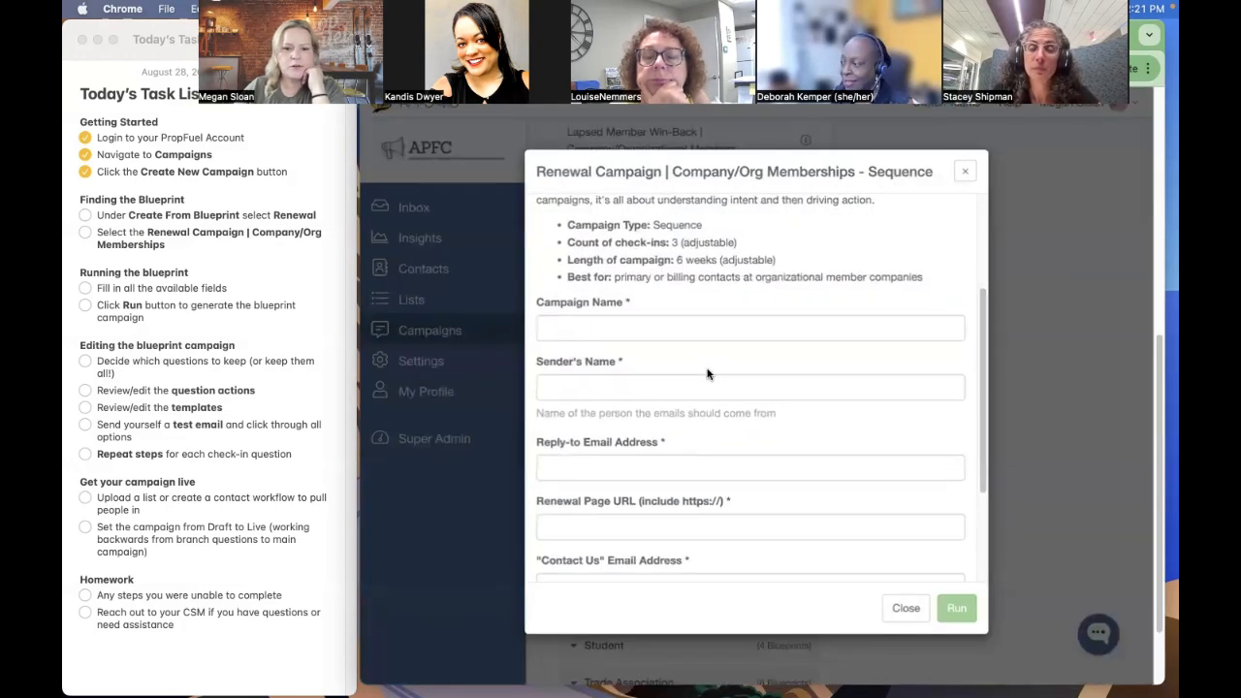
pyautogui.click(690, 318)
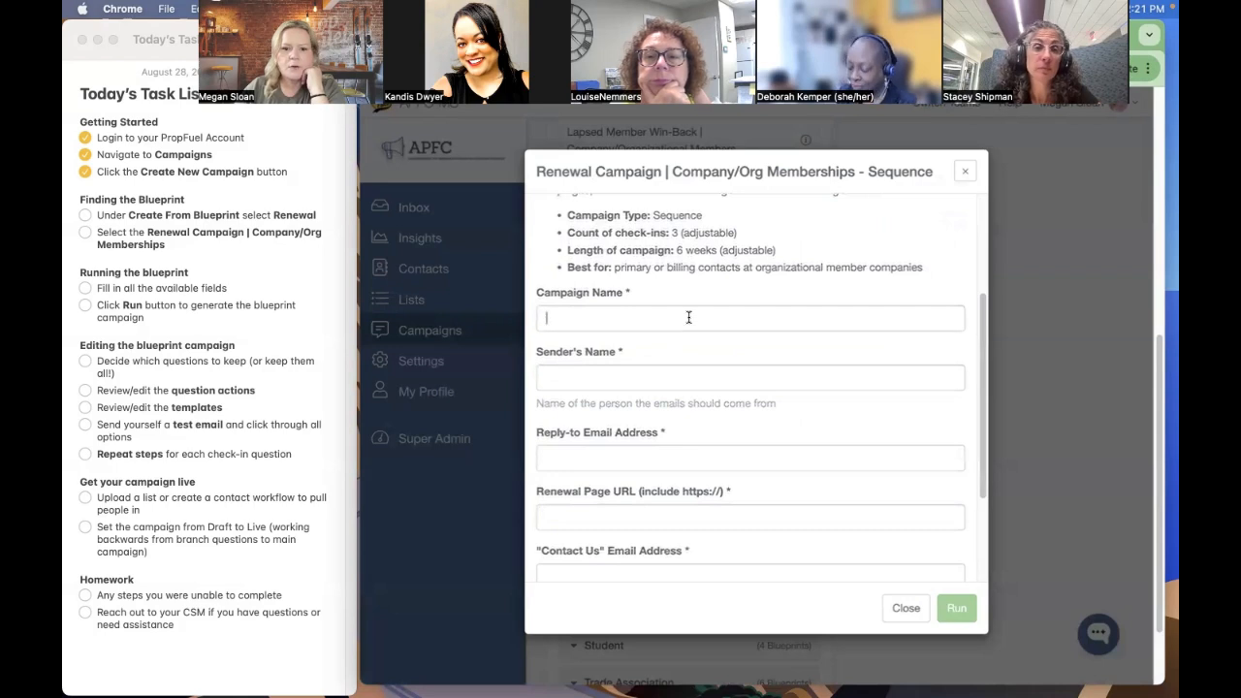
pyautogui.write('R')
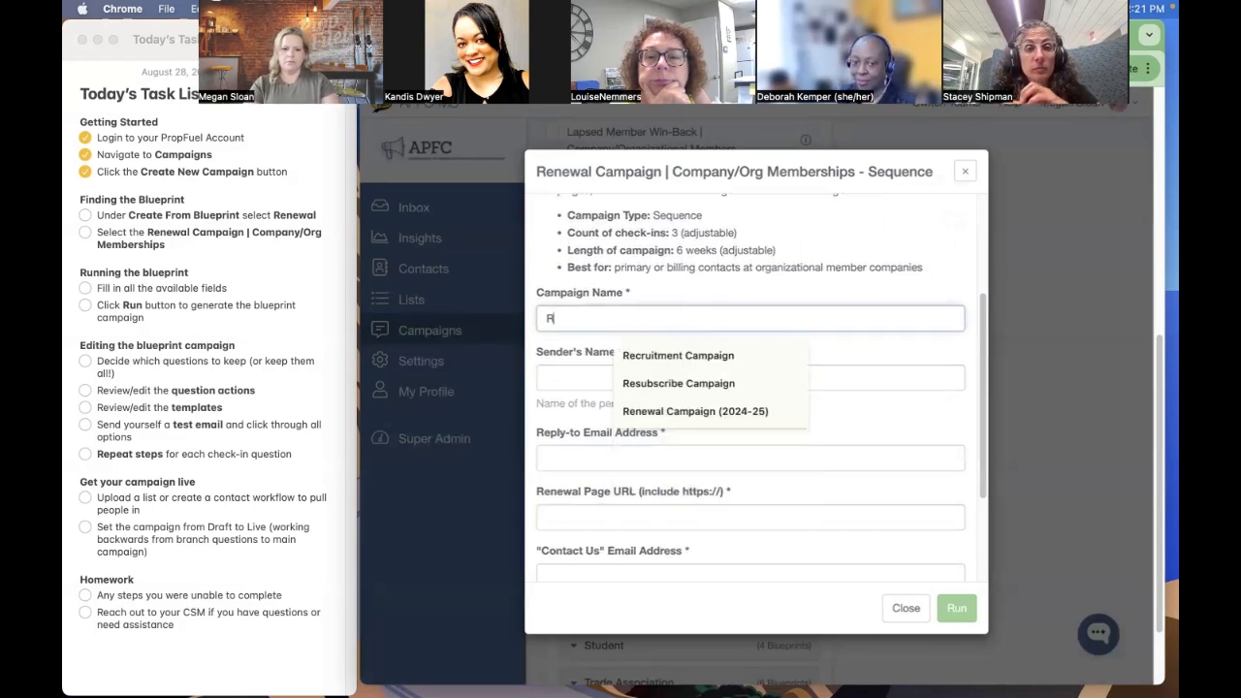
pyautogui.write('enewal Campaign for Test Association')
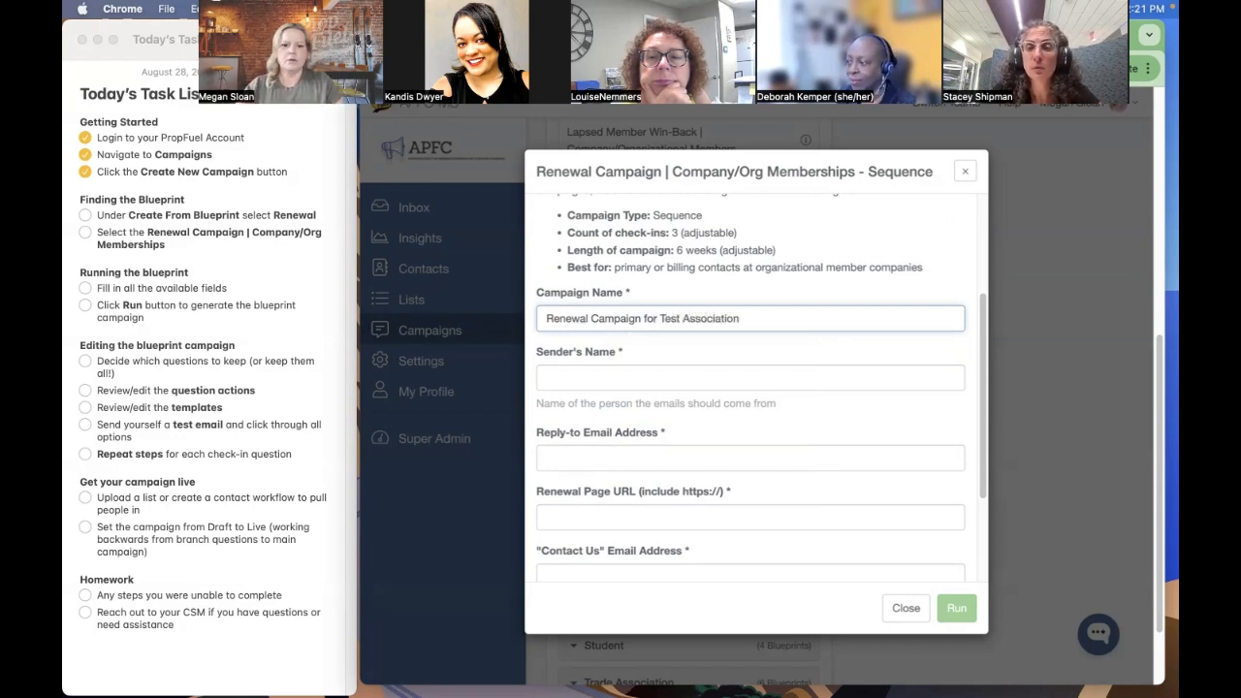
# - Enter the sender's full name followed by ", APFC" as the campaign's sender name
pyautogui.click(597, 377)
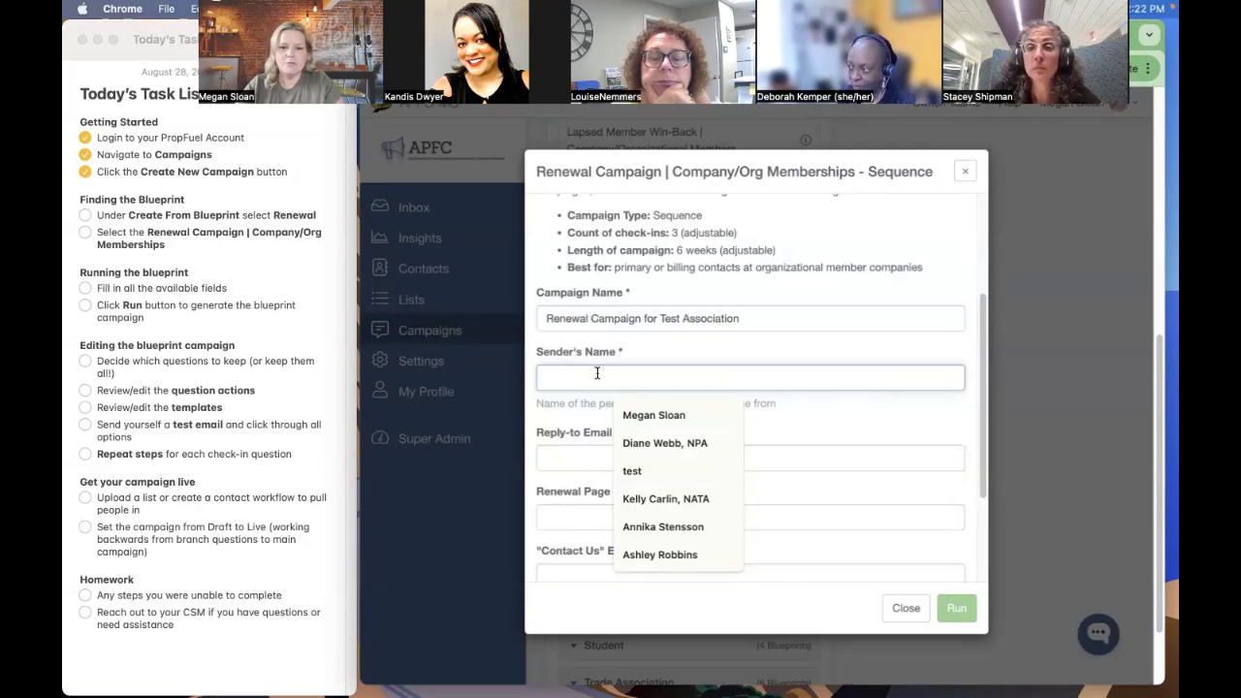
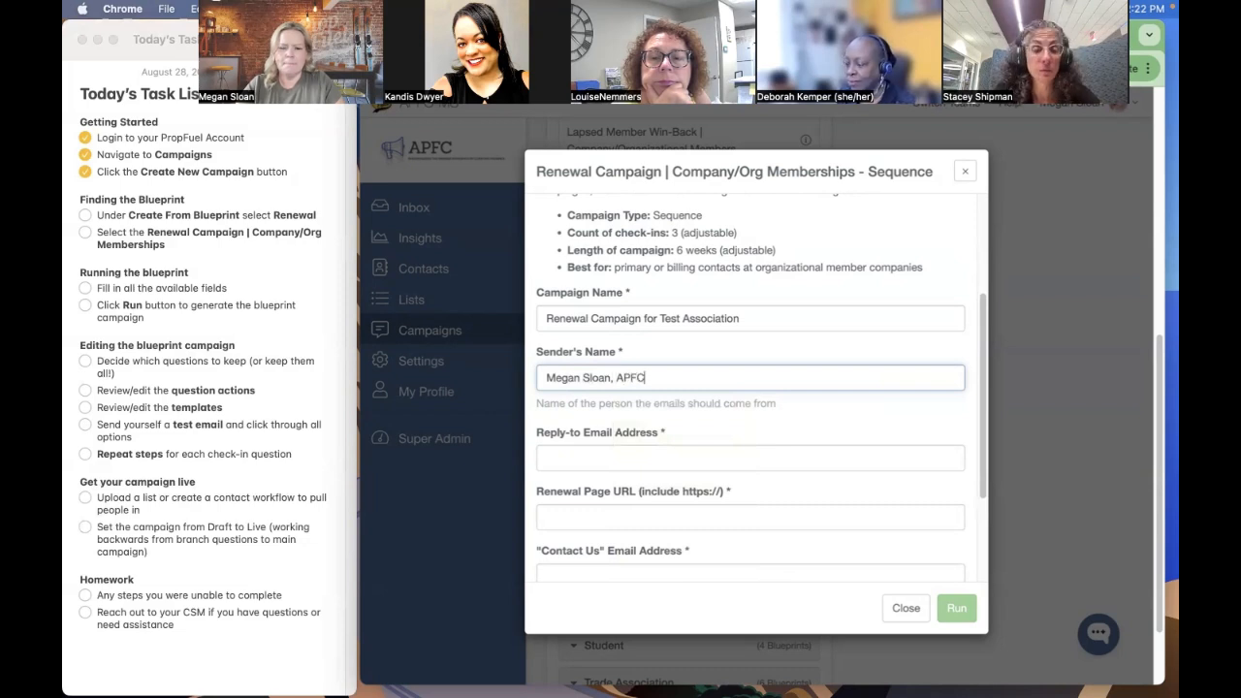
pyautogui.doubleClick(631, 377)
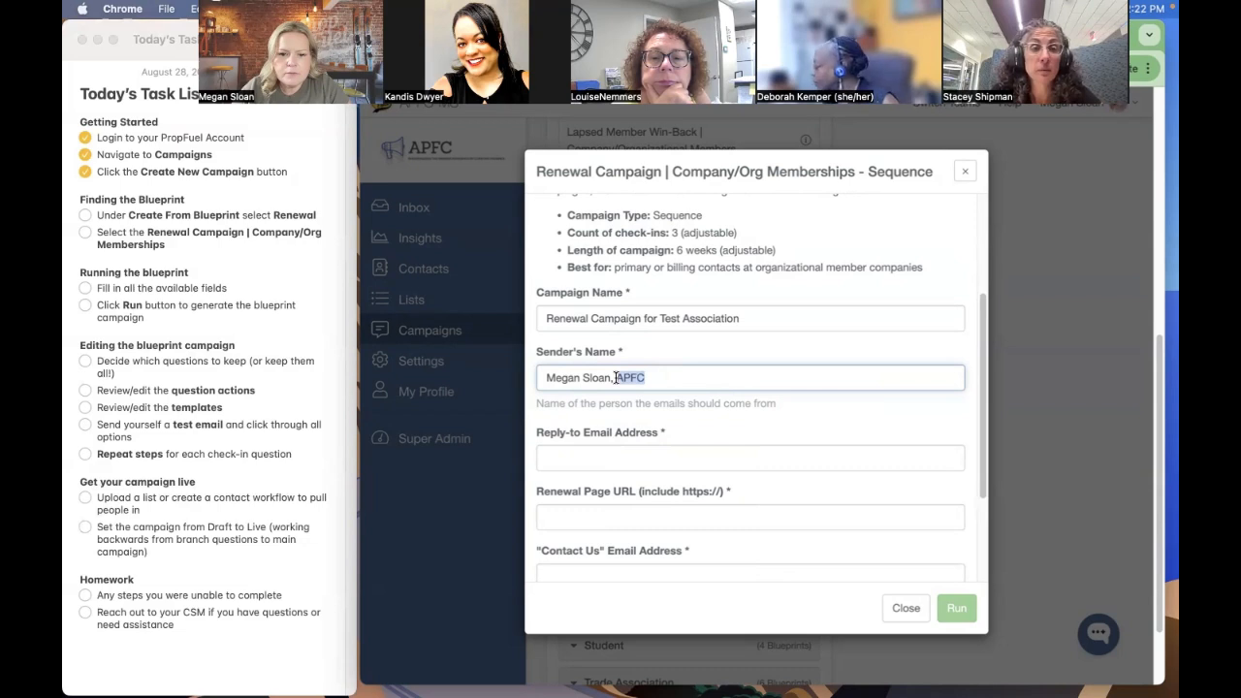
pyautogui.click(731, 381)
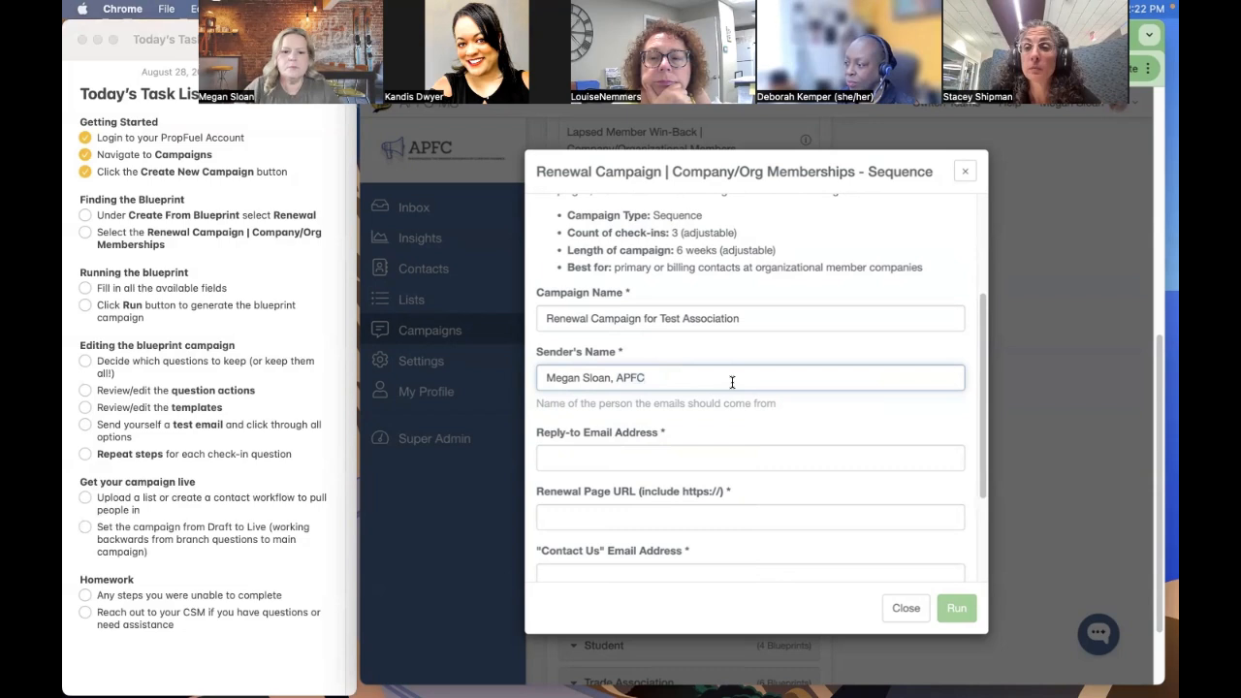
# - Fill in the sender's reply-to email address for the campaign
pyautogui.click(644, 453)
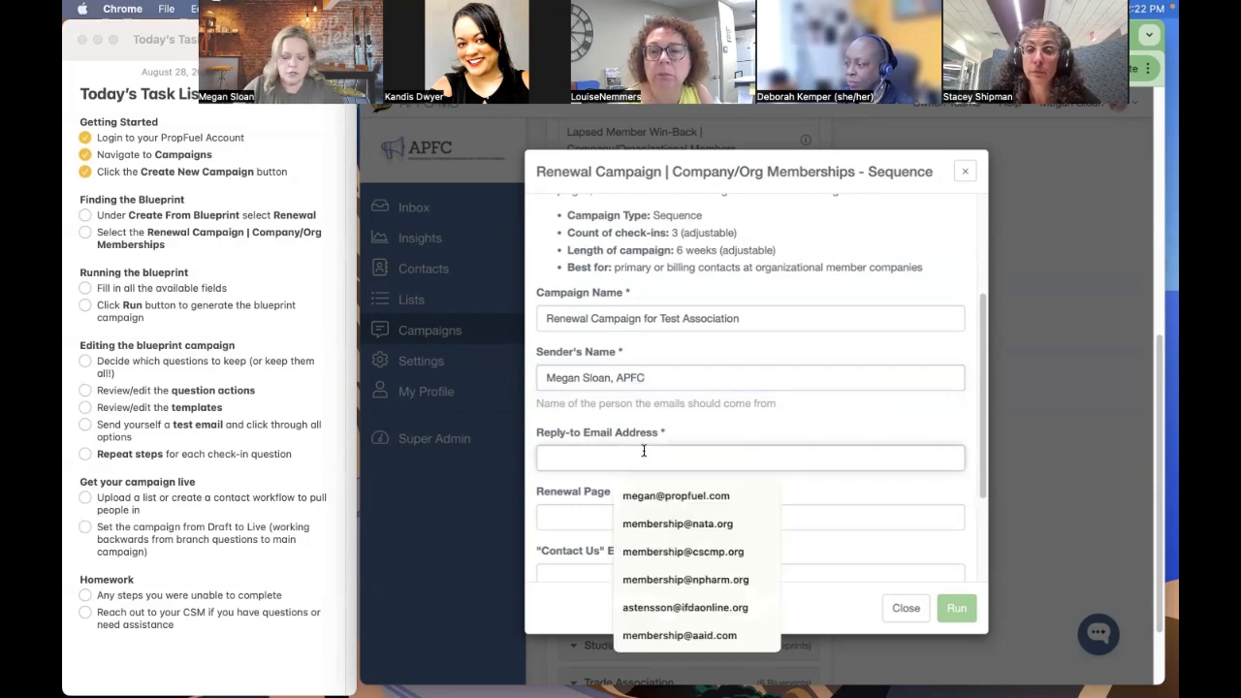
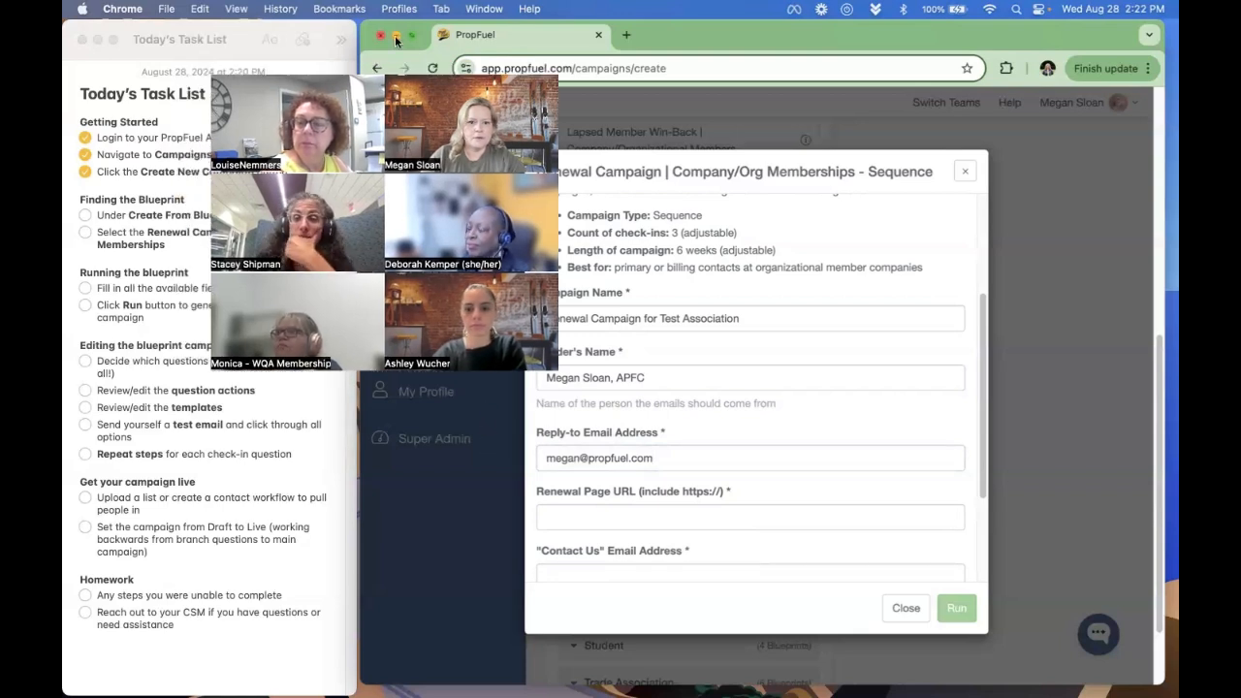
pyautogui.click(647, 514)
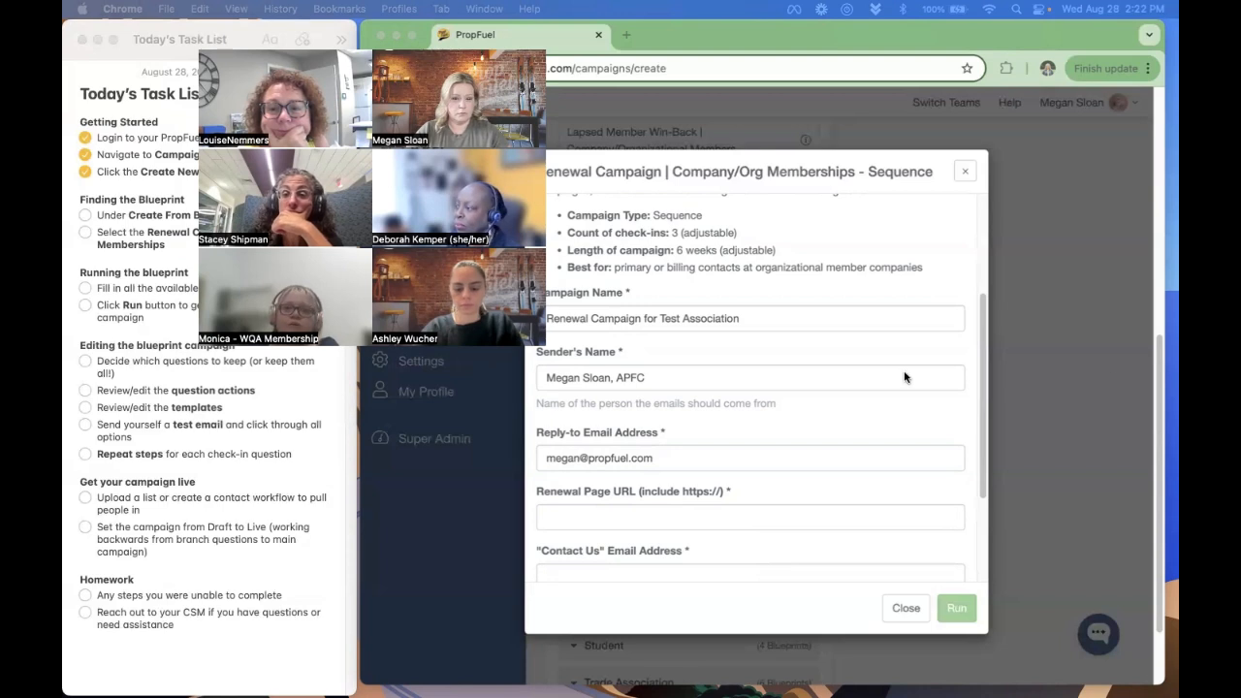
pyautogui.scroll(-5, 896, 388)
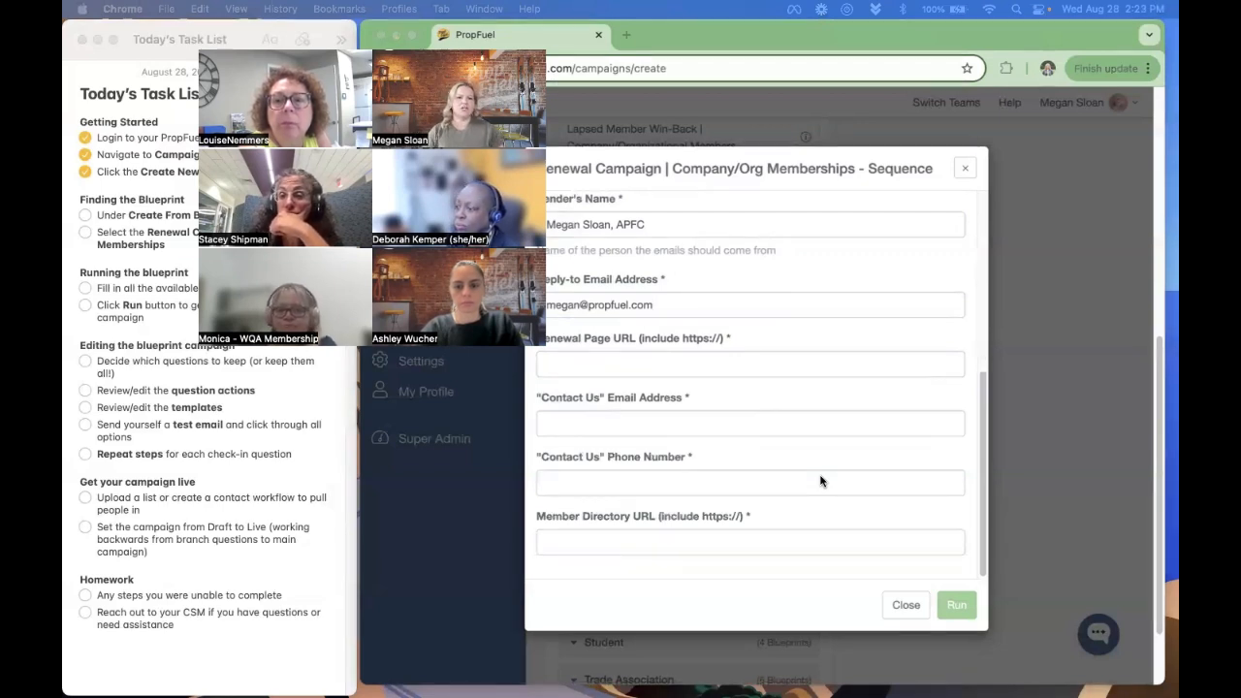
pyautogui.click(852, 365)
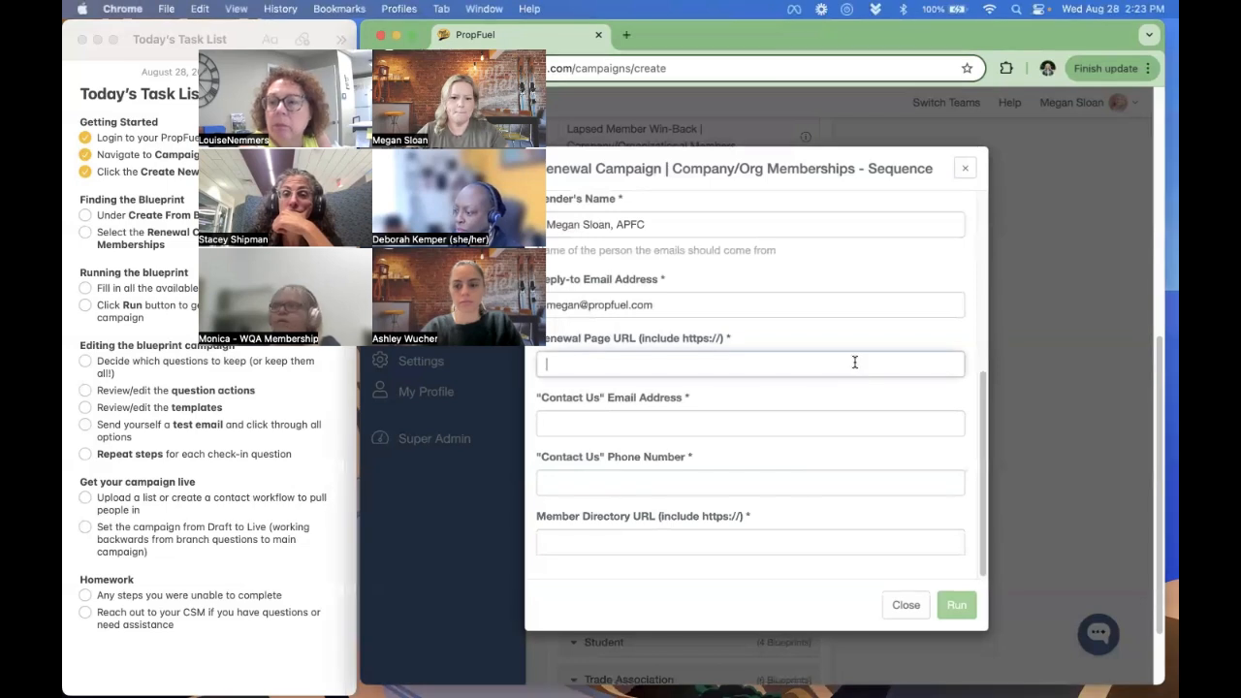
pyautogui.write('https://www.propfuel.com/blog')
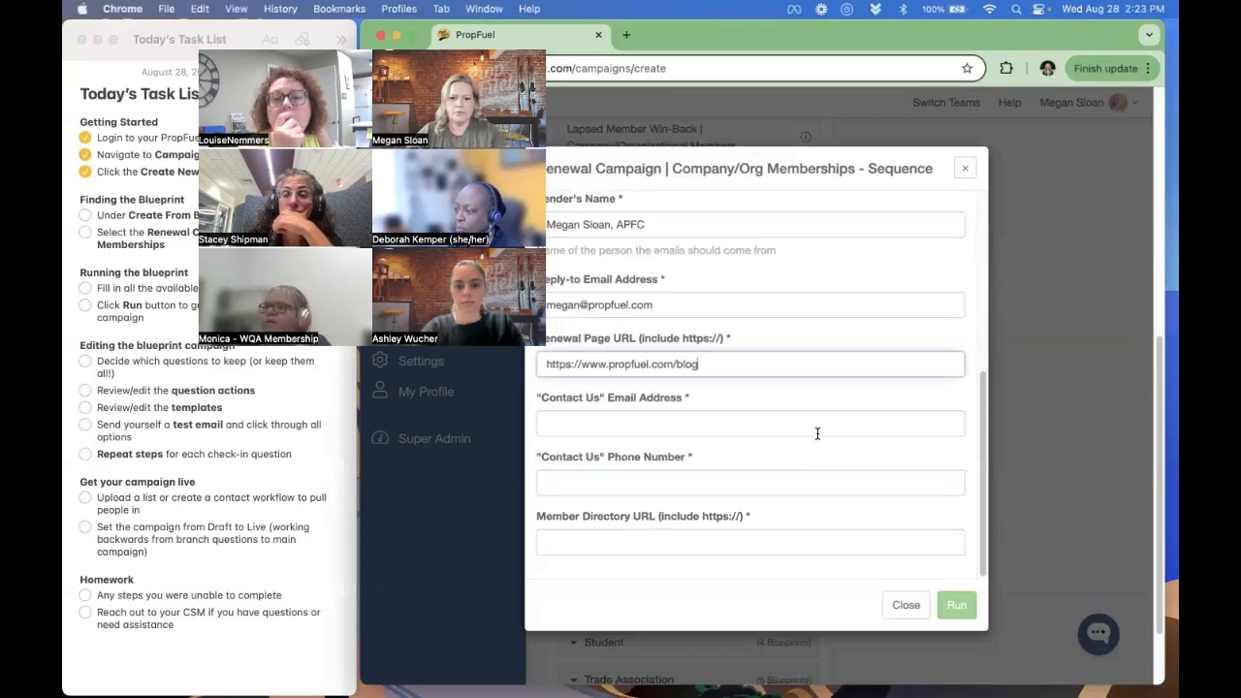
# - Fill in the "Contact Us" membership email address and set the "Contact Us" phone number to "test"
pyautogui.click(817, 434)
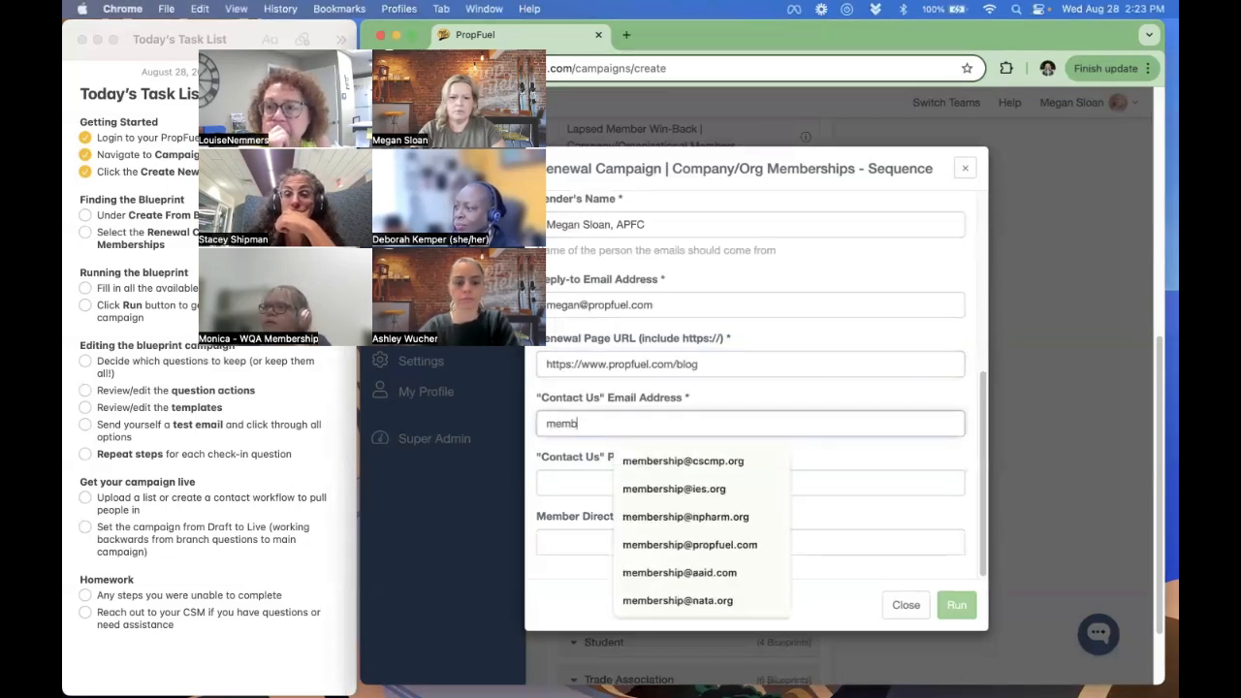
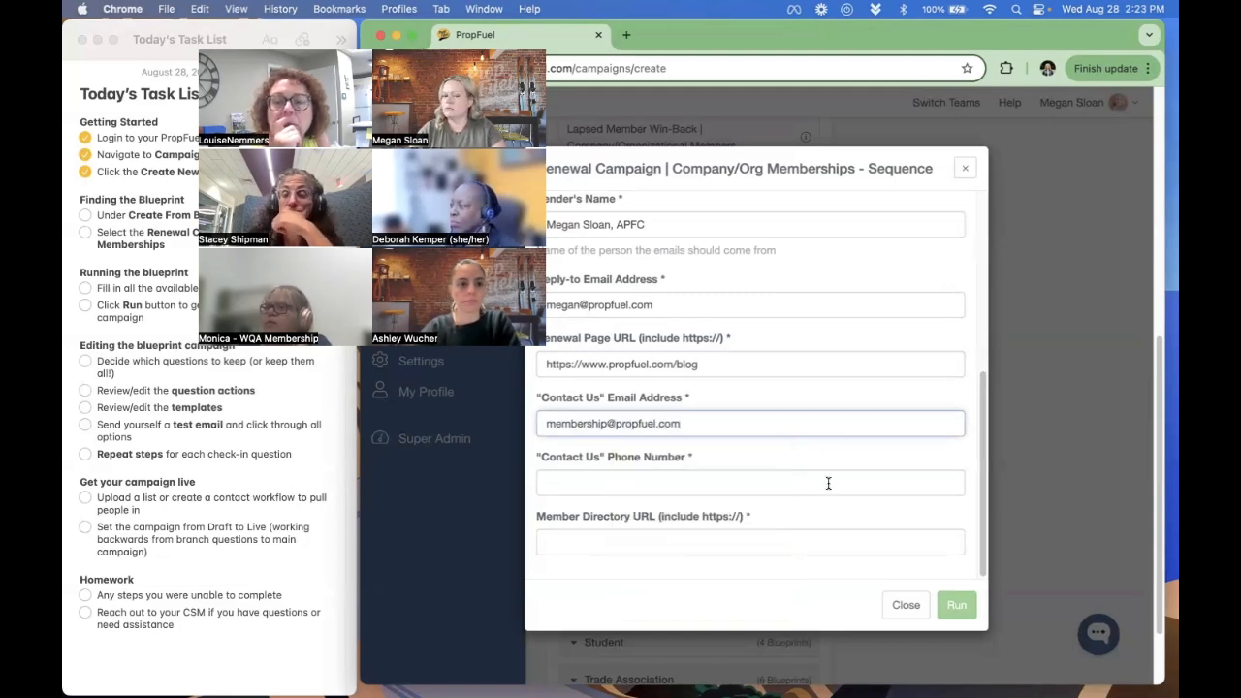
pyautogui.click(828, 483)
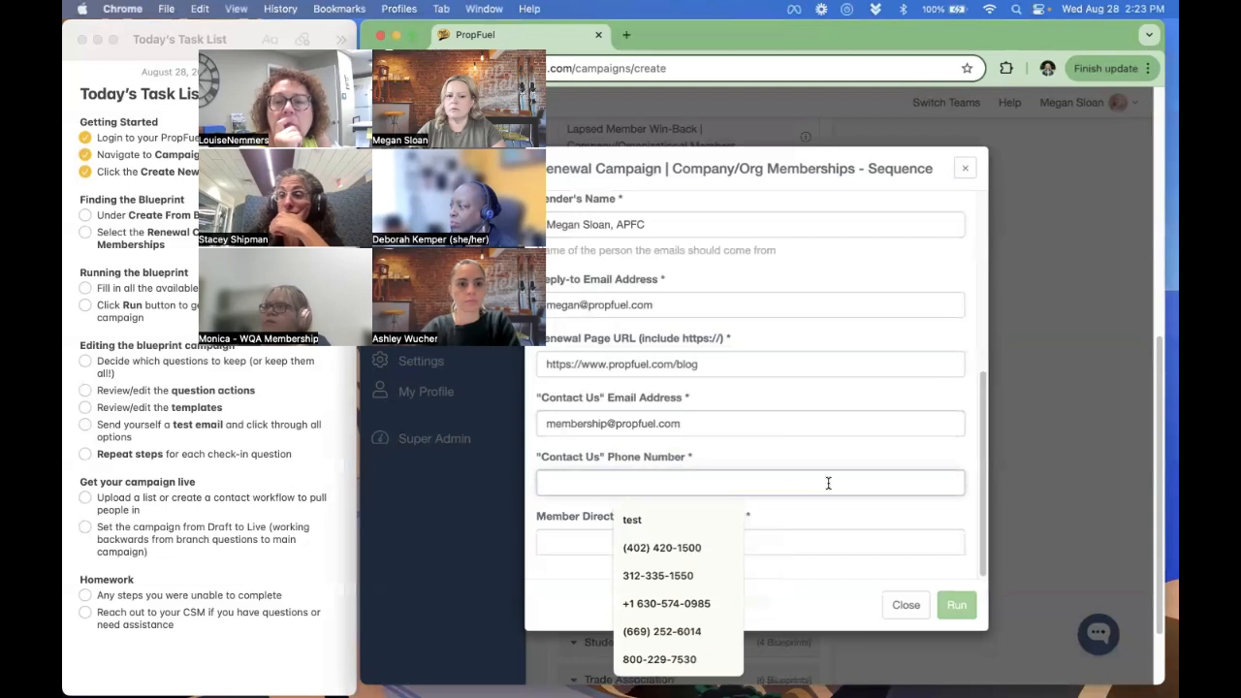
pyautogui.click(708, 520)
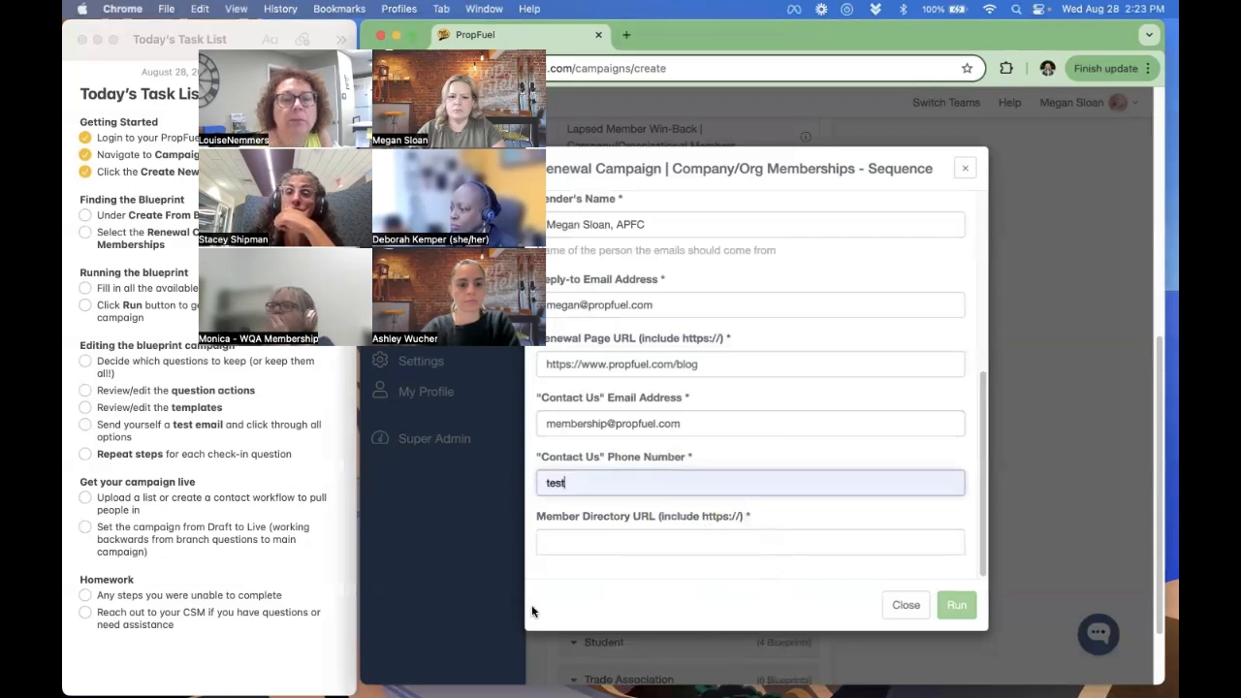
pyautogui.click(649, 534)
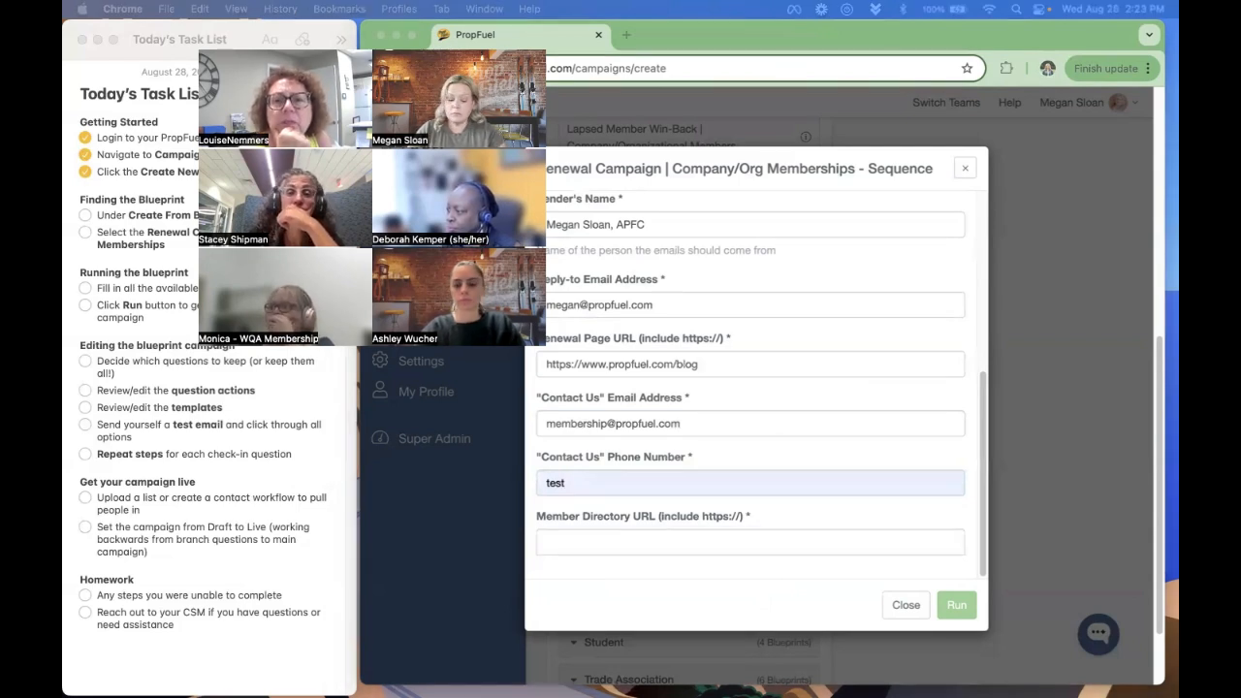
pyautogui.click(769, 536)
pyautogui.write('https://www.propfuel.com/')
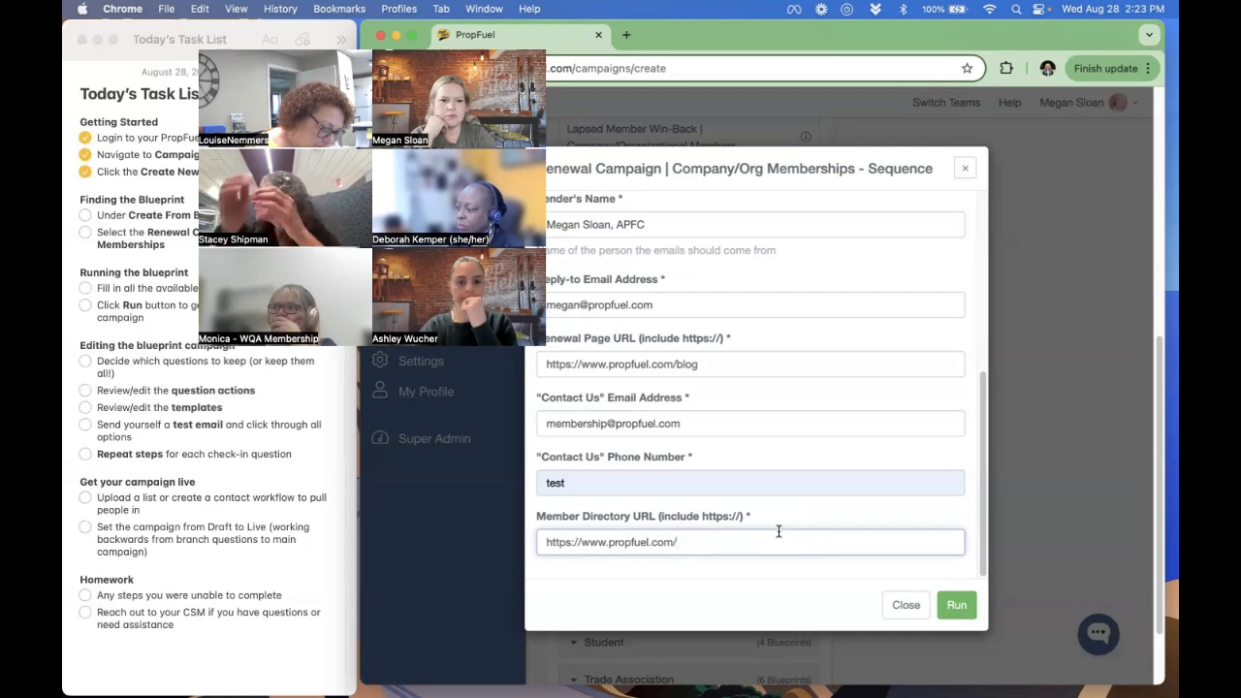
pyautogui.click(960, 608)
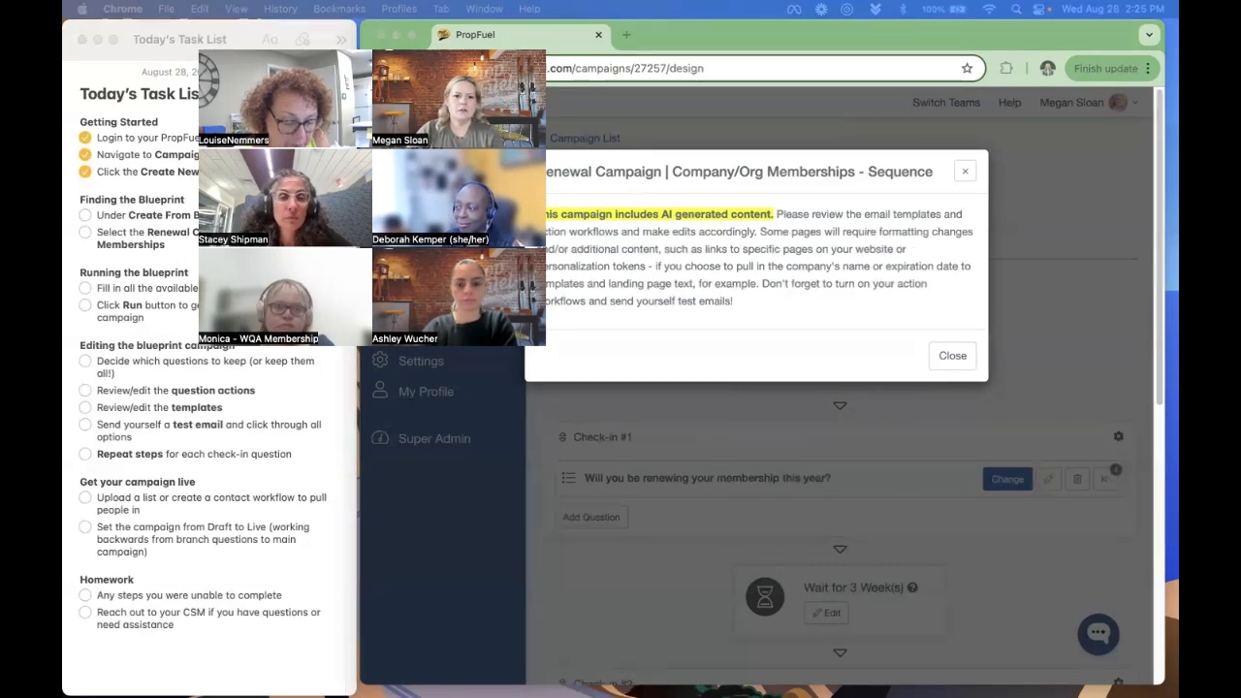
# - In the Notes task list, check off all tasks under "Finding the Blueprint" and "Running the blueprint"
pyautogui.click(85, 223)
pyautogui.click(86, 215)
pyautogui.click(86, 233)
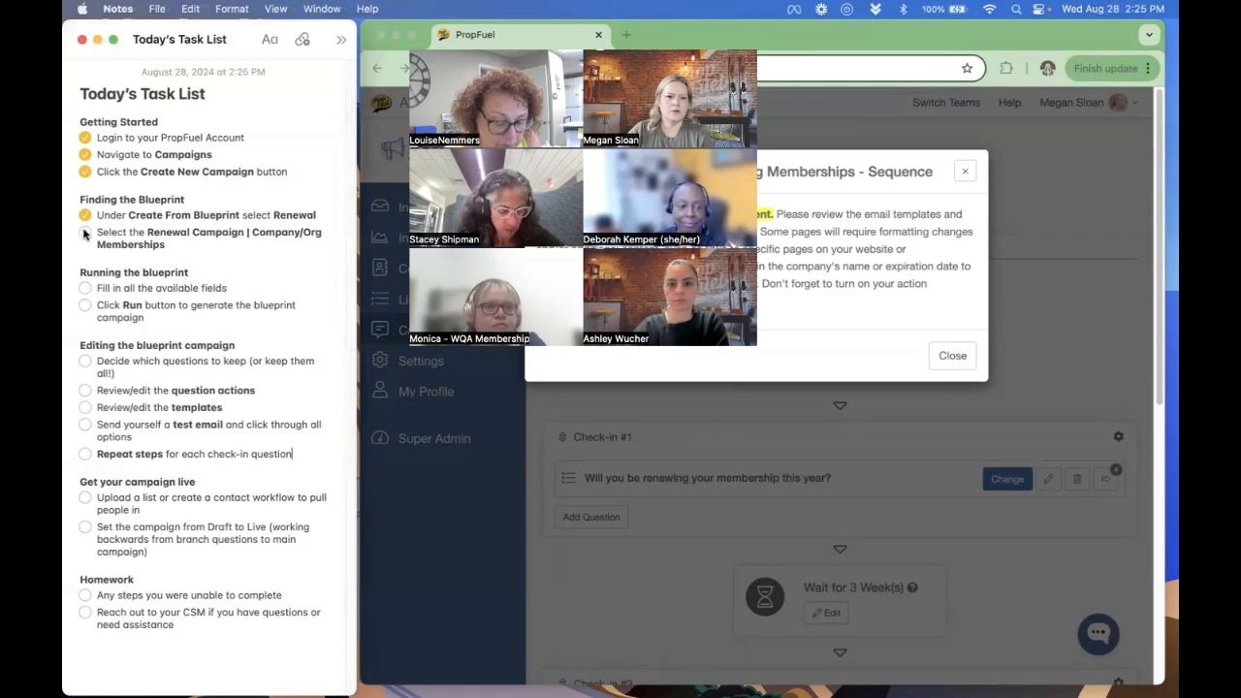
pyautogui.click(85, 288)
pyautogui.click(85, 306)
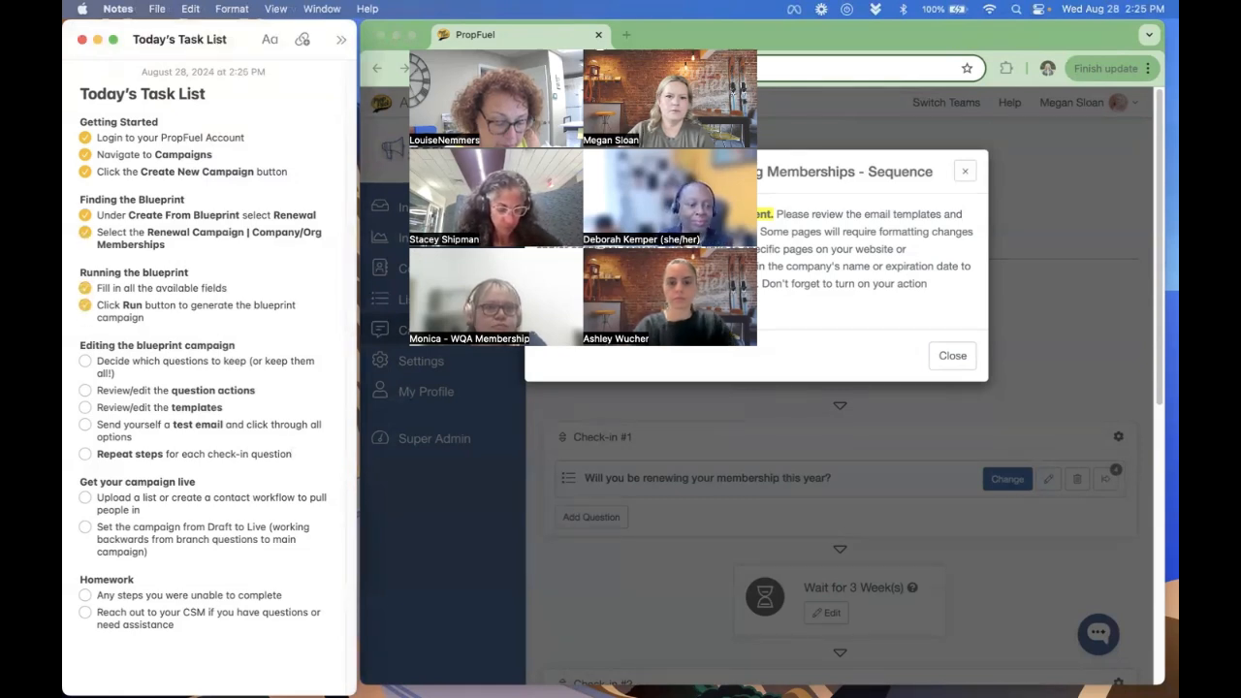
# - Back in PropFuel, dismiss the AI-generated content notice and review the check-ins and wait times in the campaign design
pyautogui.moveTo(539, 43); pyautogui.dragTo(313, 43)
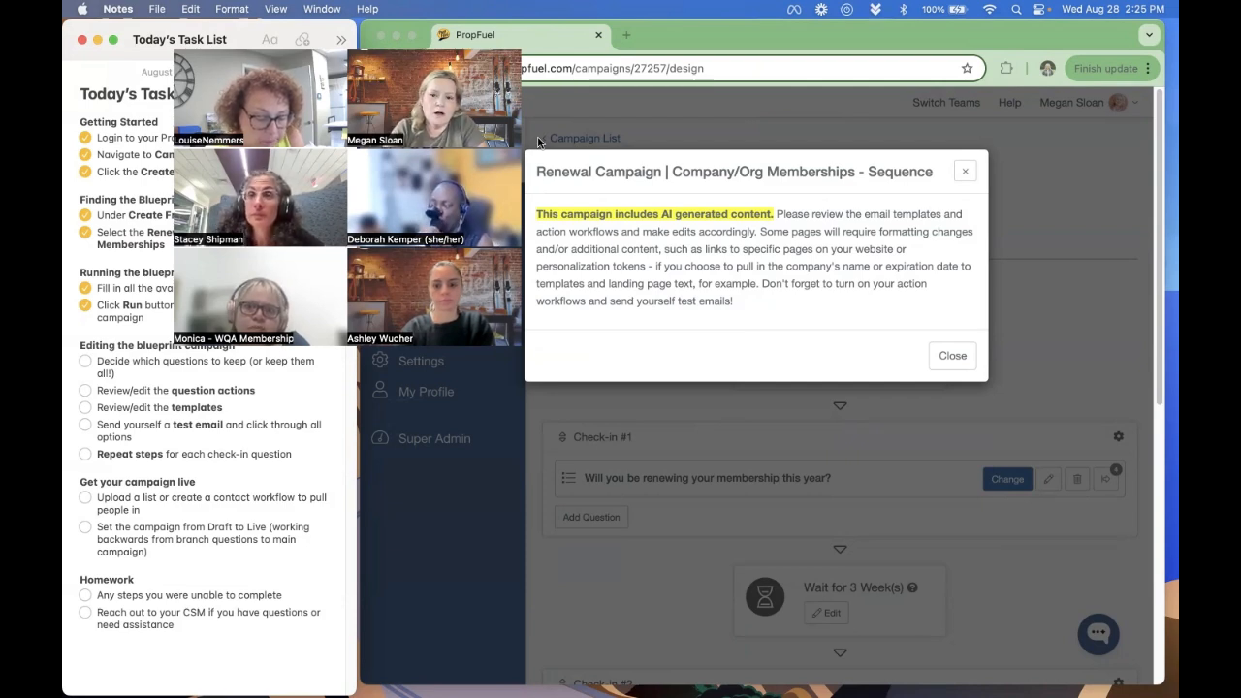
pyautogui.click(953, 355)
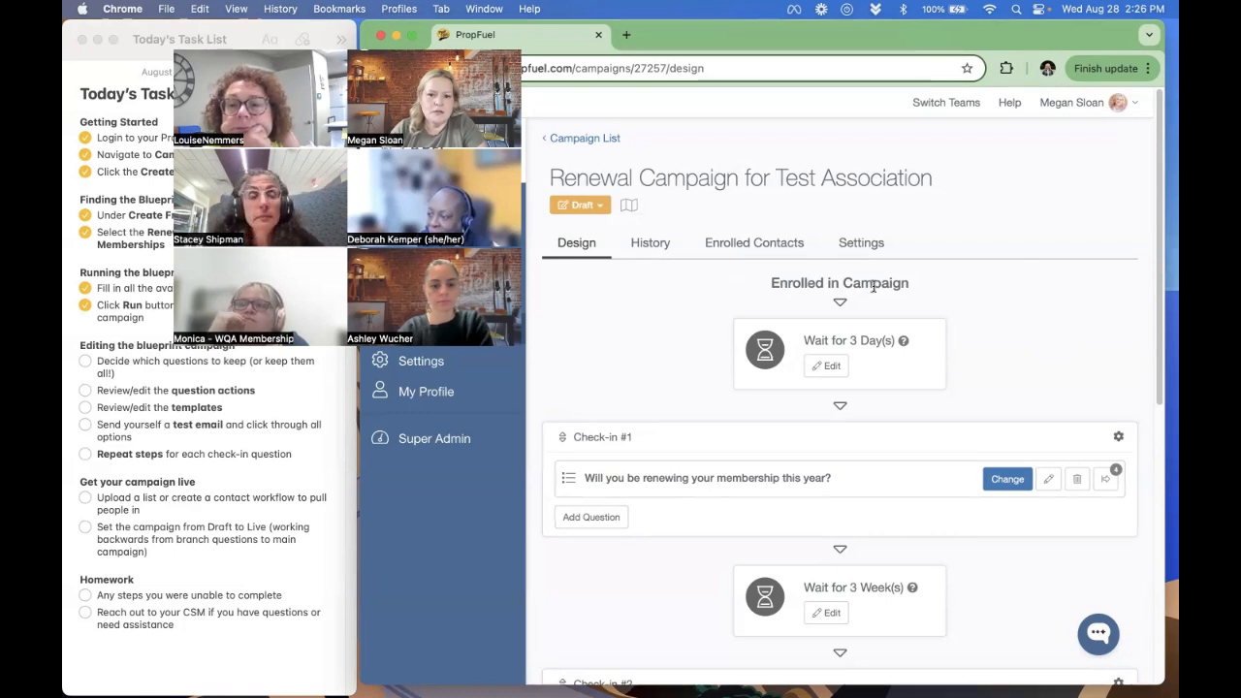
pyautogui.scroll(-3, 811, 275)
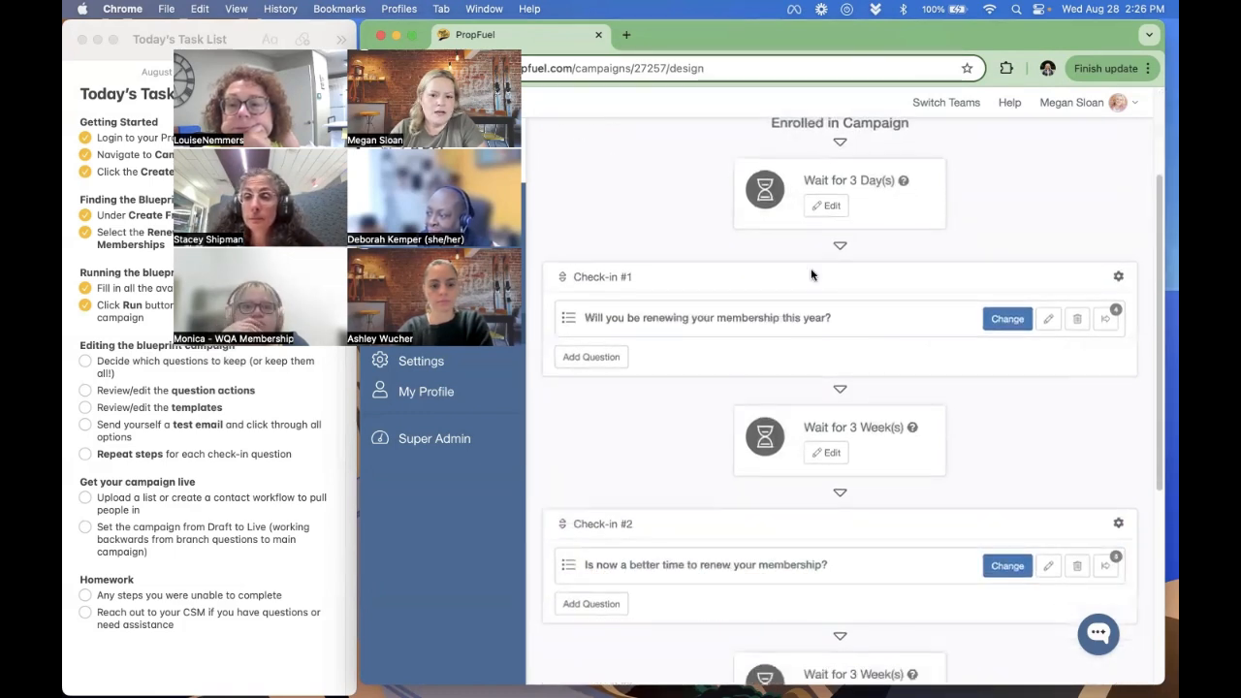
pyautogui.scroll(3, 689, 390)
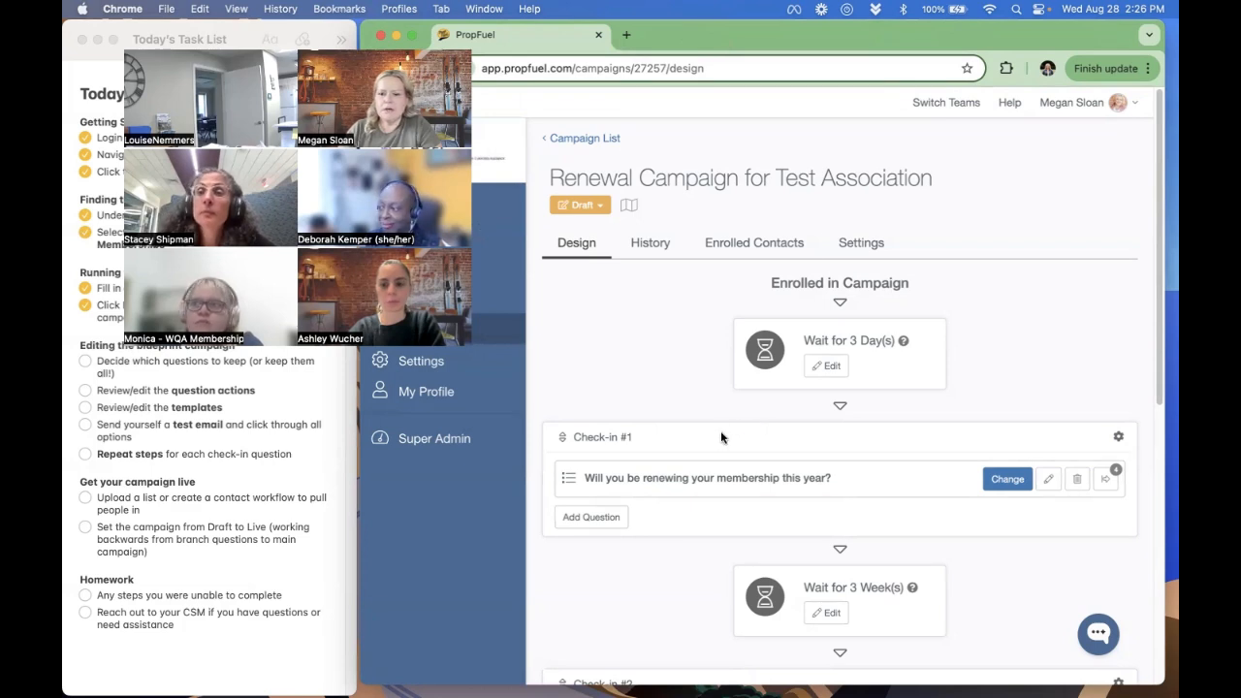
pyautogui.scroll(-1, 720, 430)
pyautogui.scroll(-1, 714, 432)
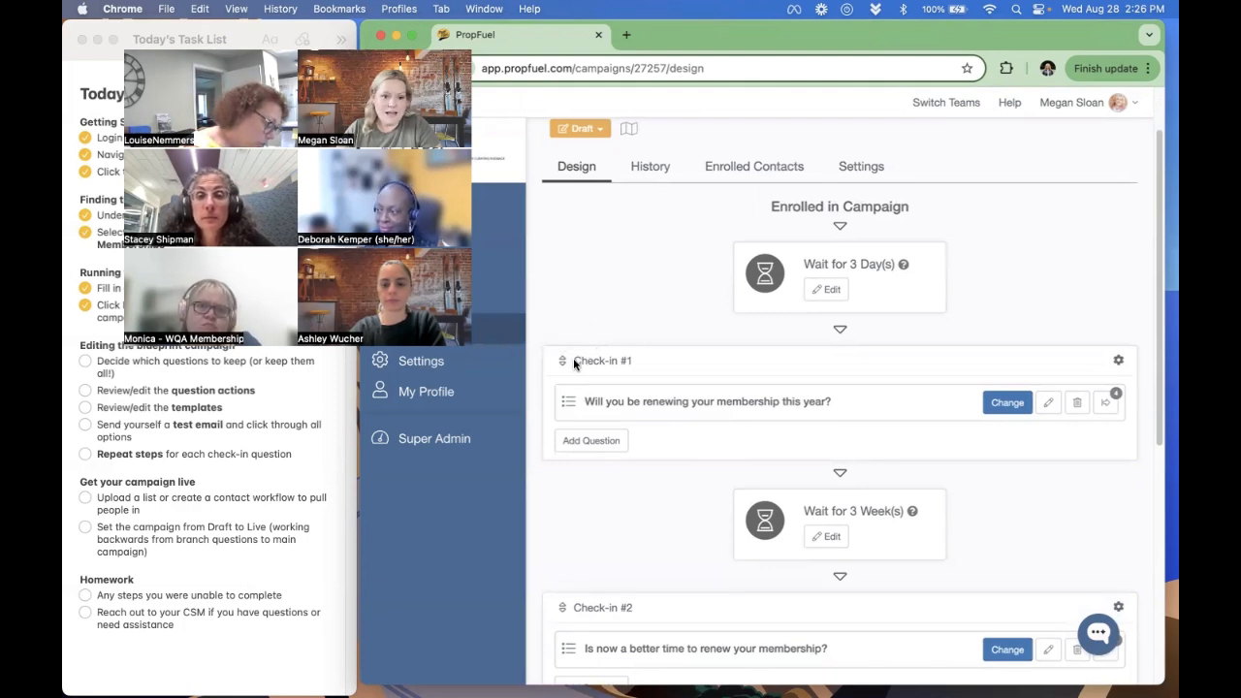
pyautogui.moveTo(573, 360); pyautogui.dragTo(635, 363)
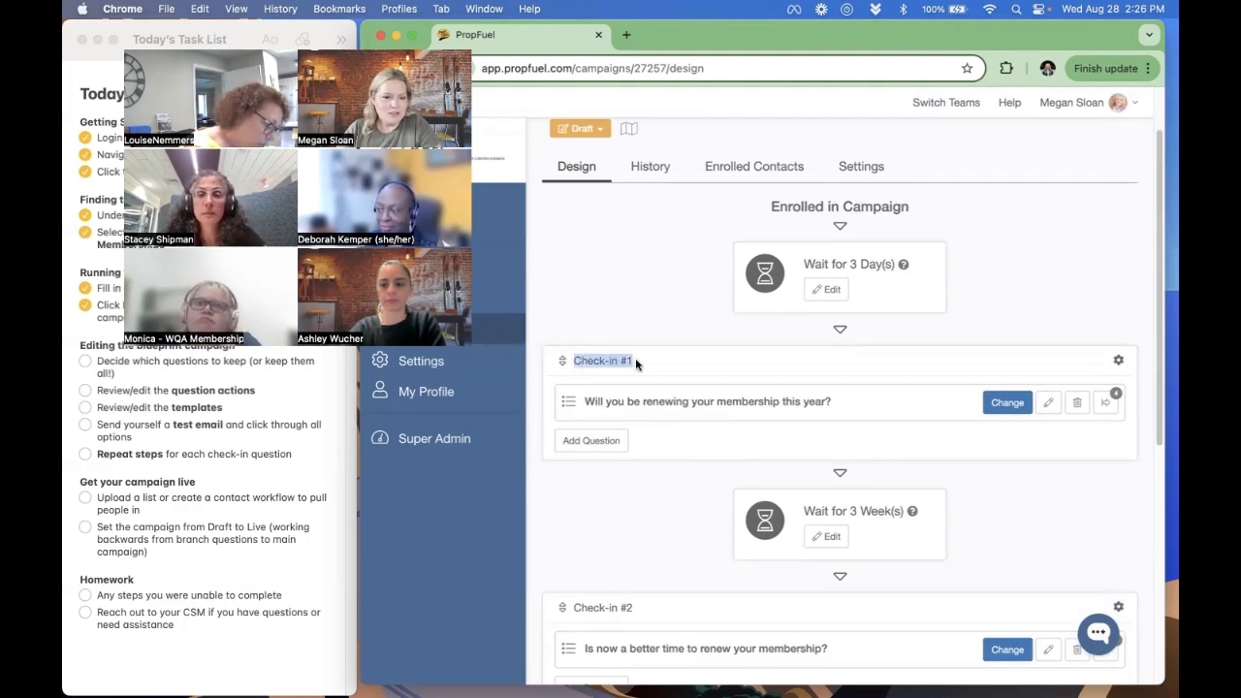
pyautogui.click(687, 364)
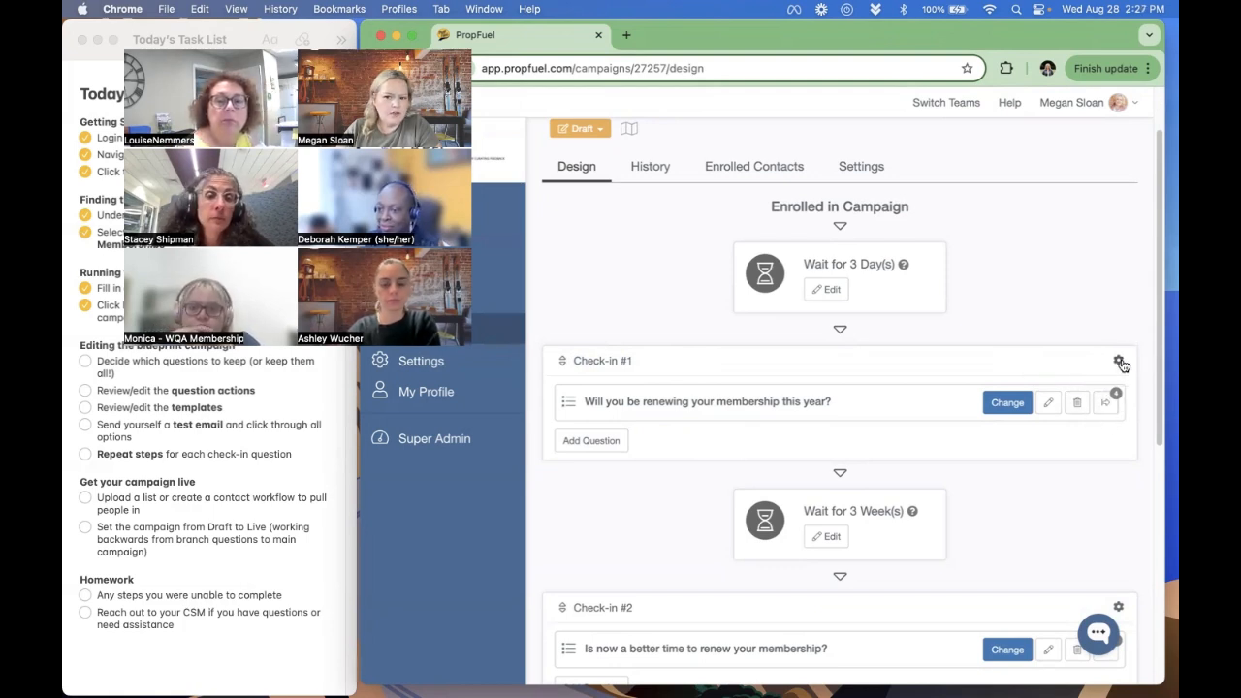
# - Inspect the Check-in #1 question's workflows and its edit form, leaving both without making changes
pyautogui.click(1106, 407)
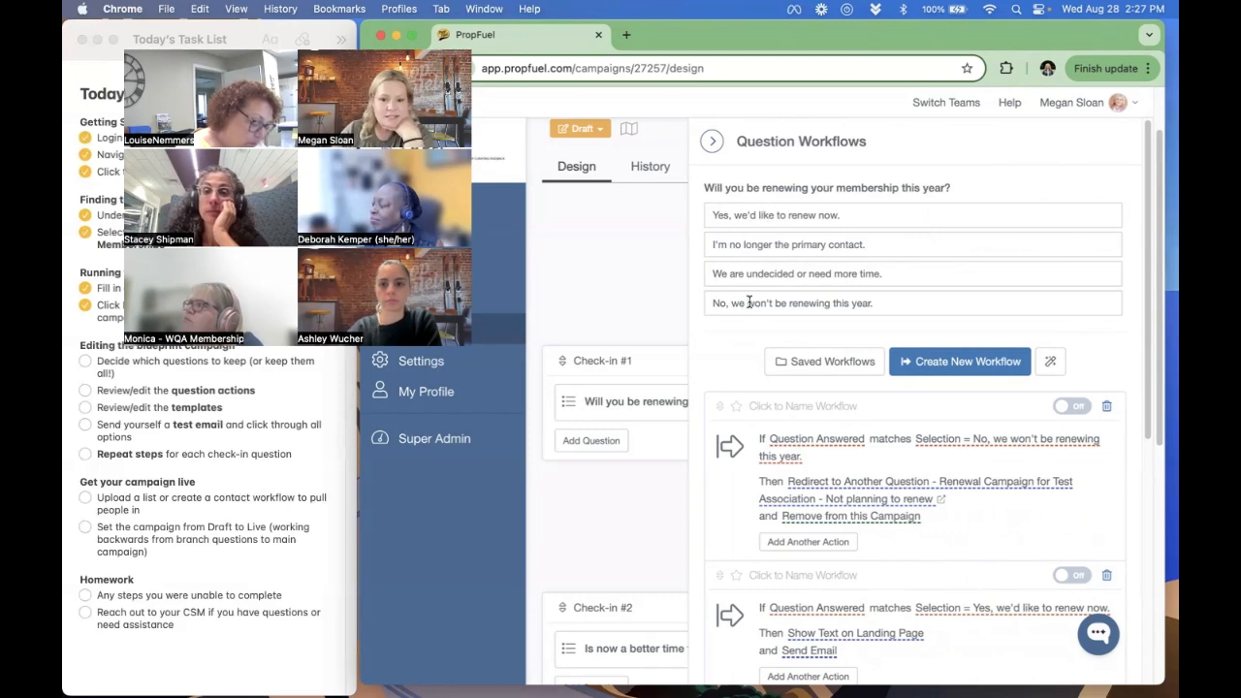
pyautogui.click(615, 289)
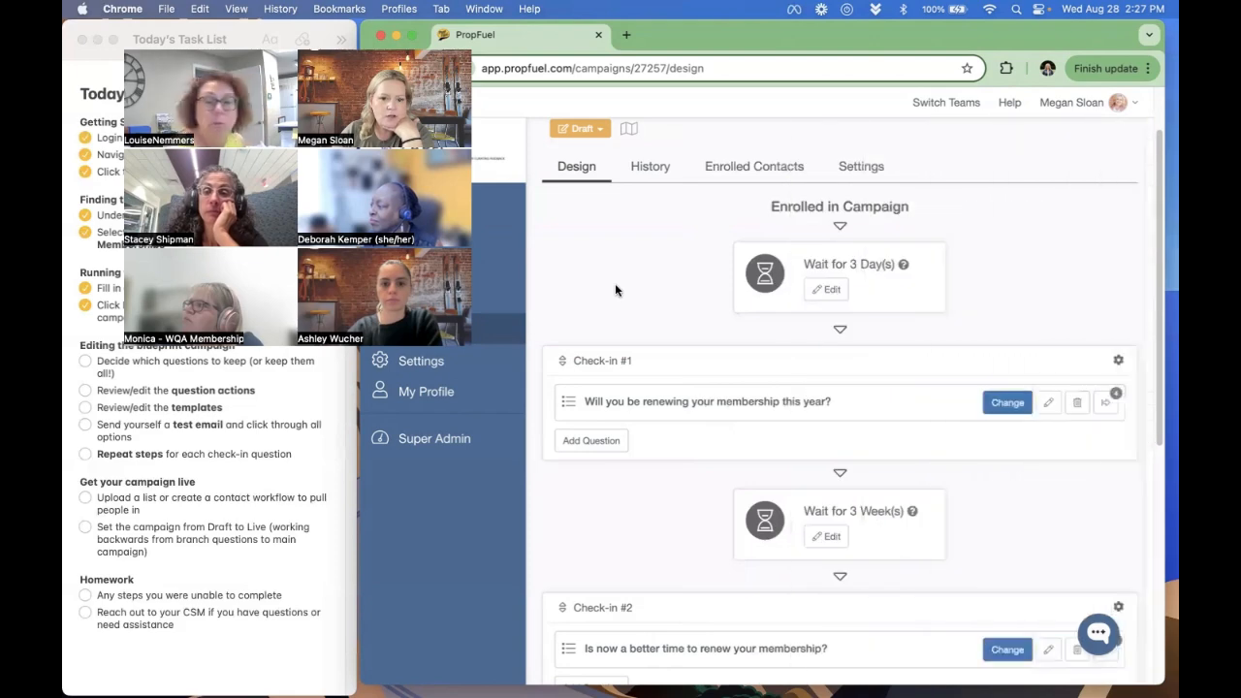
pyautogui.click(1046, 405)
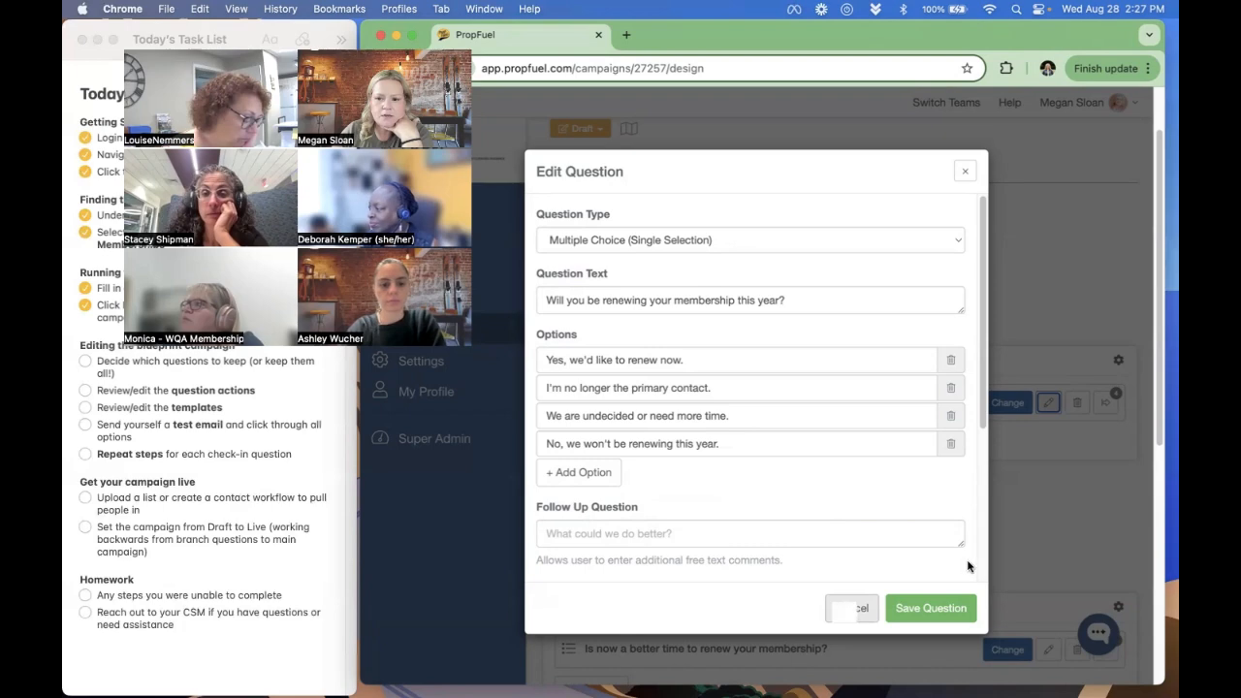
pyautogui.click(851, 607)
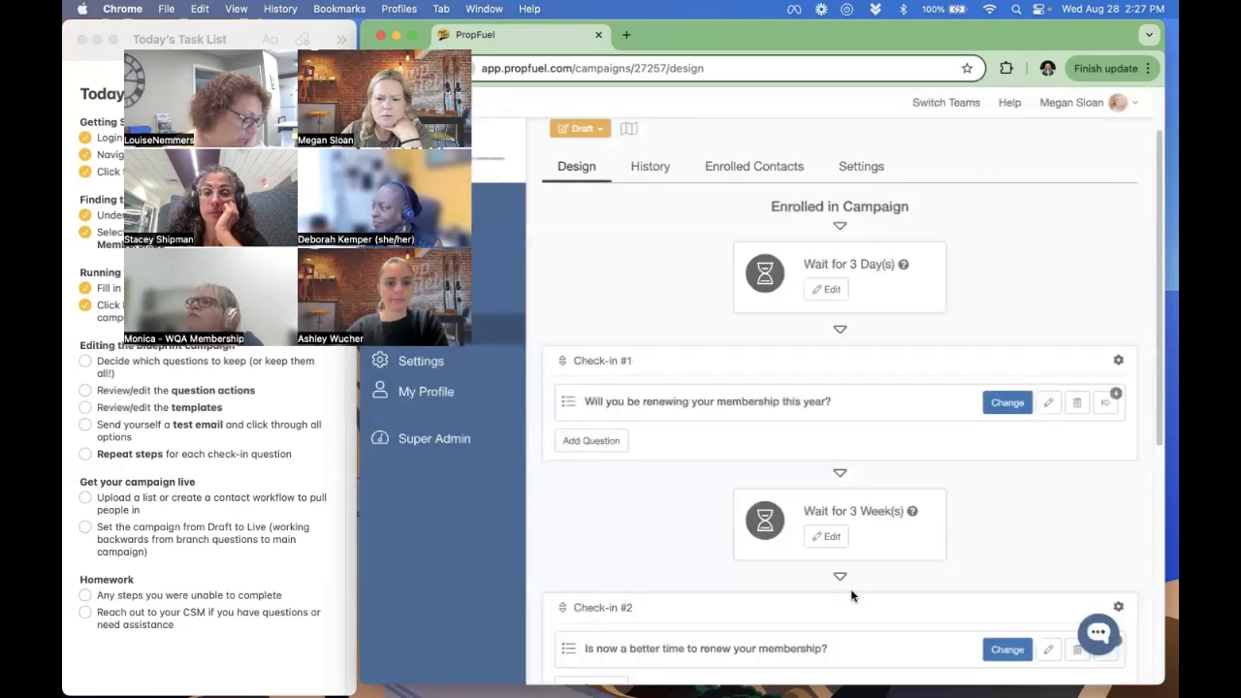
# - Open the Check-in #1 question's workflows and compare their order with the order of the answer options
pyautogui.click(1104, 404)
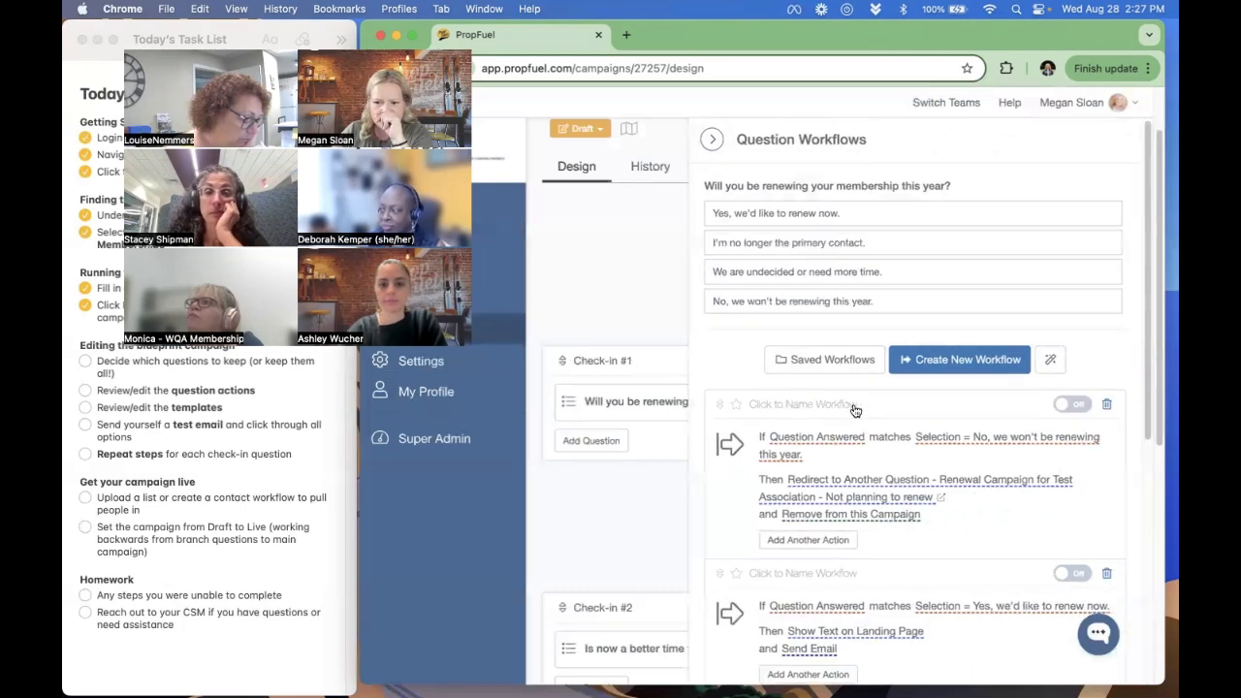
pyautogui.scroll(-1, 855, 409)
pyautogui.scroll(-3, 855, 411)
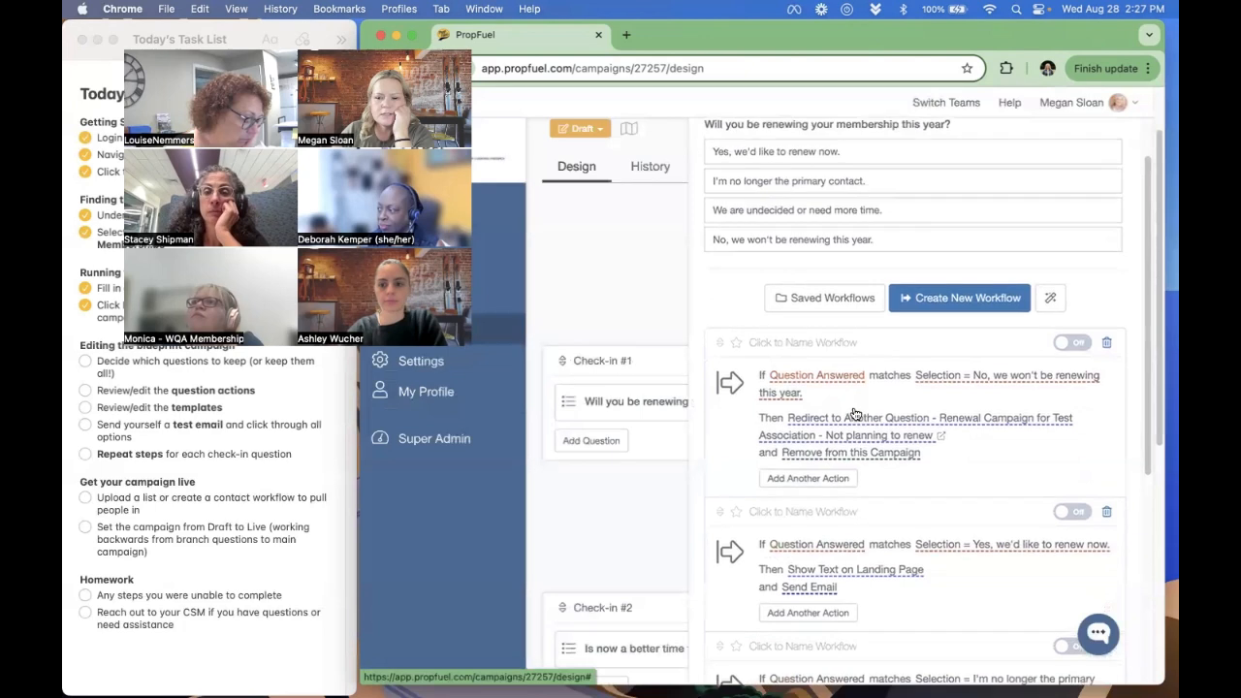
pyautogui.scroll(4, 855, 411)
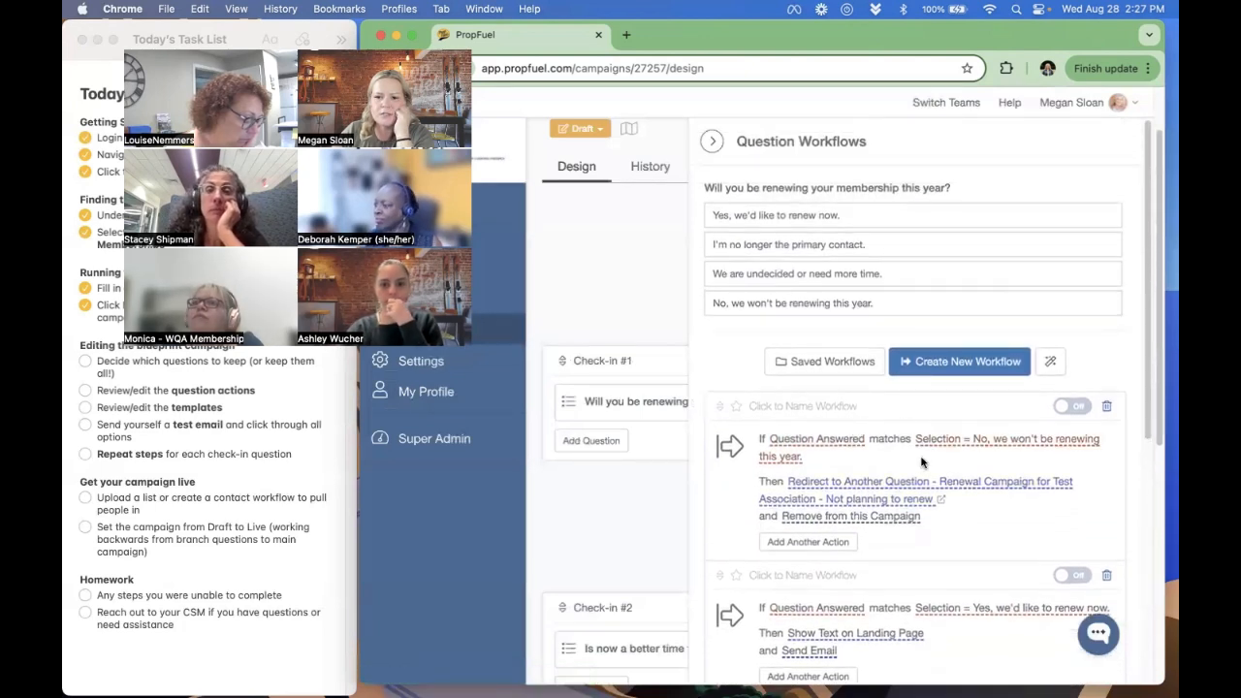
pyautogui.moveTo(712, 214); pyautogui.dragTo(842, 215)
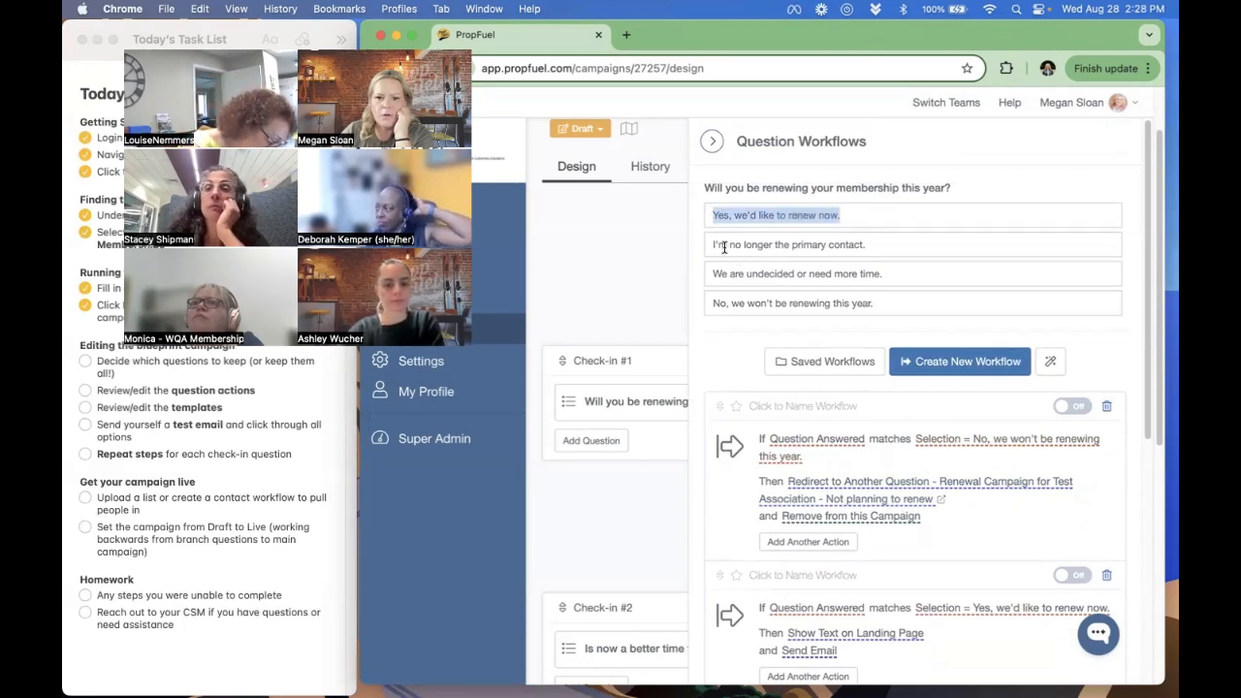
pyautogui.moveTo(728, 244); pyautogui.dragTo(867, 251)
pyautogui.click(872, 251)
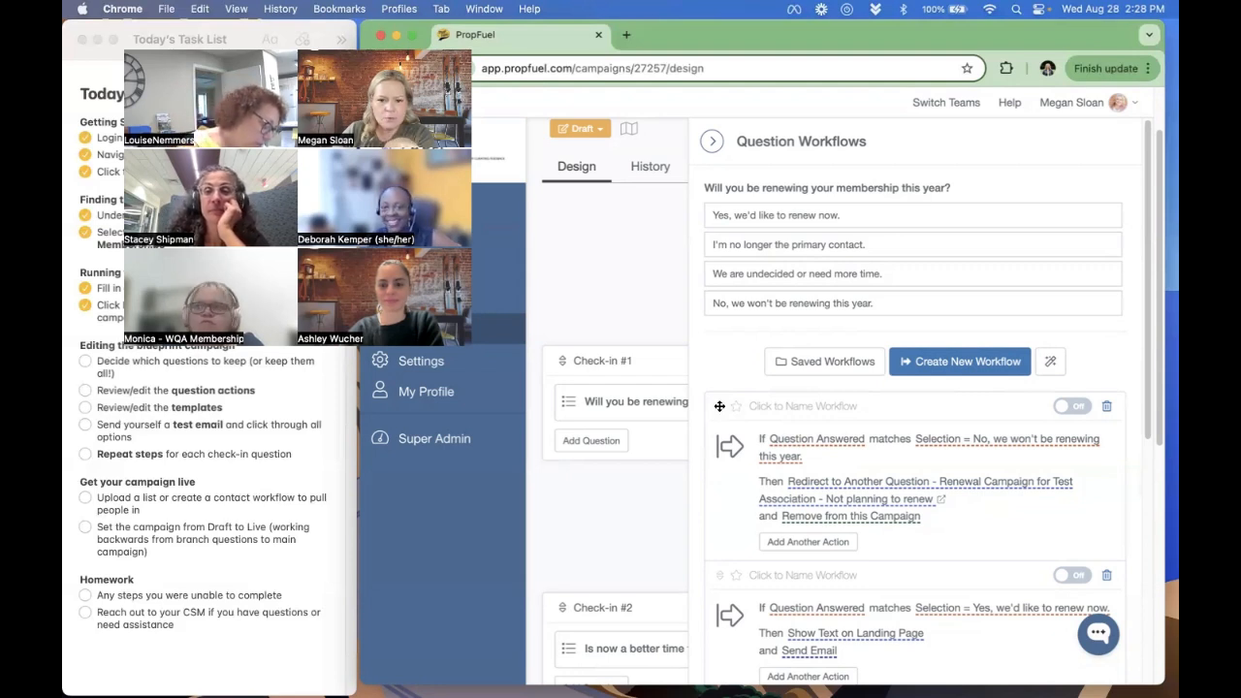
# - Move the "No, we won't be renewing this year." workflow below the "Yes, we'd like to renew now." and "I'm no longer the primary contact." workflows
pyautogui.moveTo(720, 406); pyautogui.dragTo(718, 572)
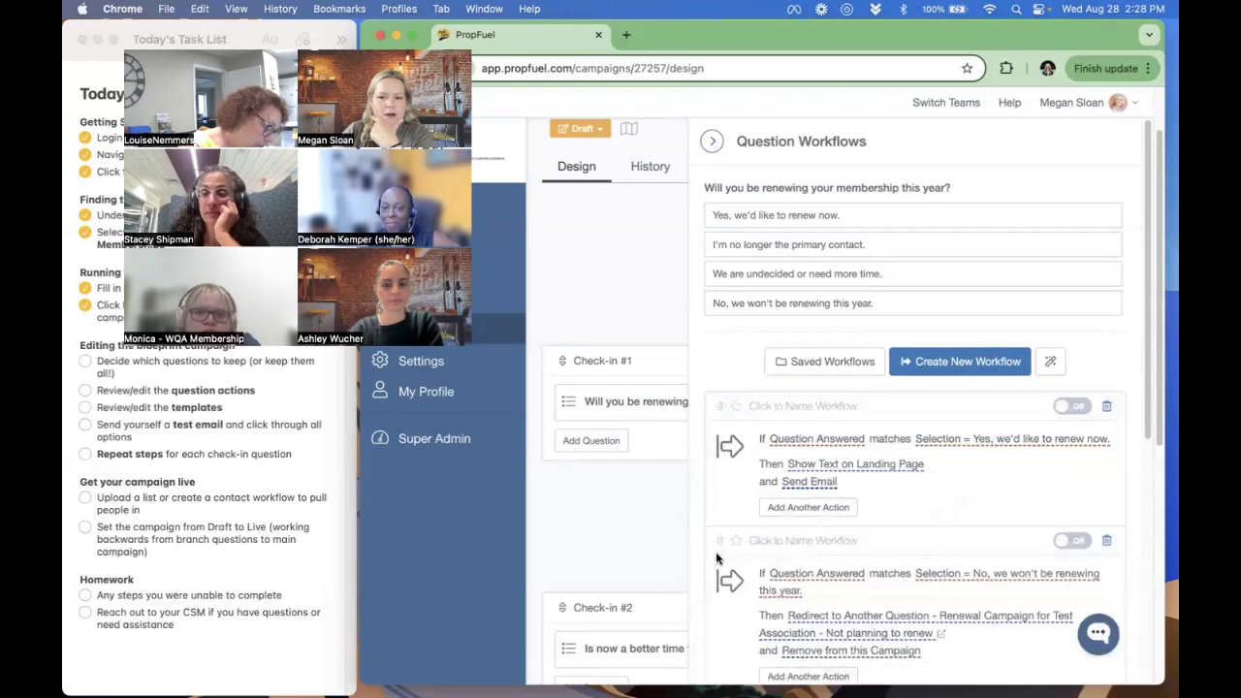
pyautogui.scroll(-3, 728, 479)
pyautogui.scroll(1, 730, 466)
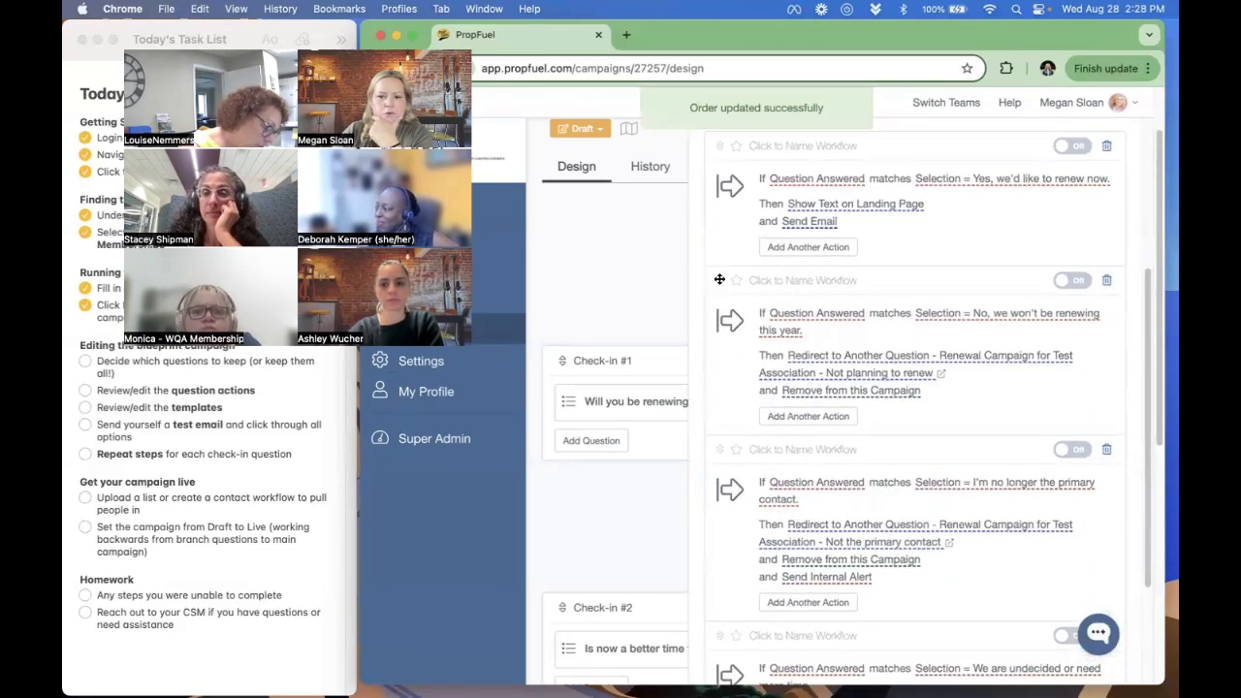
pyautogui.moveTo(719, 279); pyautogui.dragTo(725, 456)
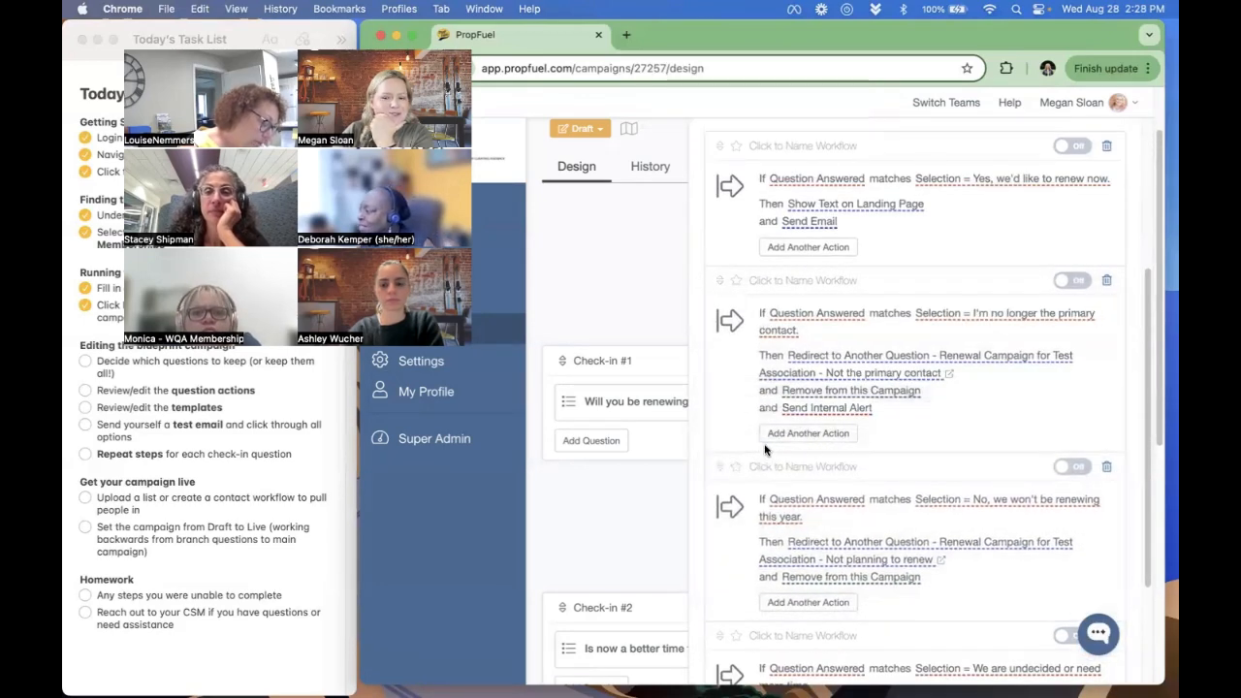
pyautogui.scroll(3, 764, 449)
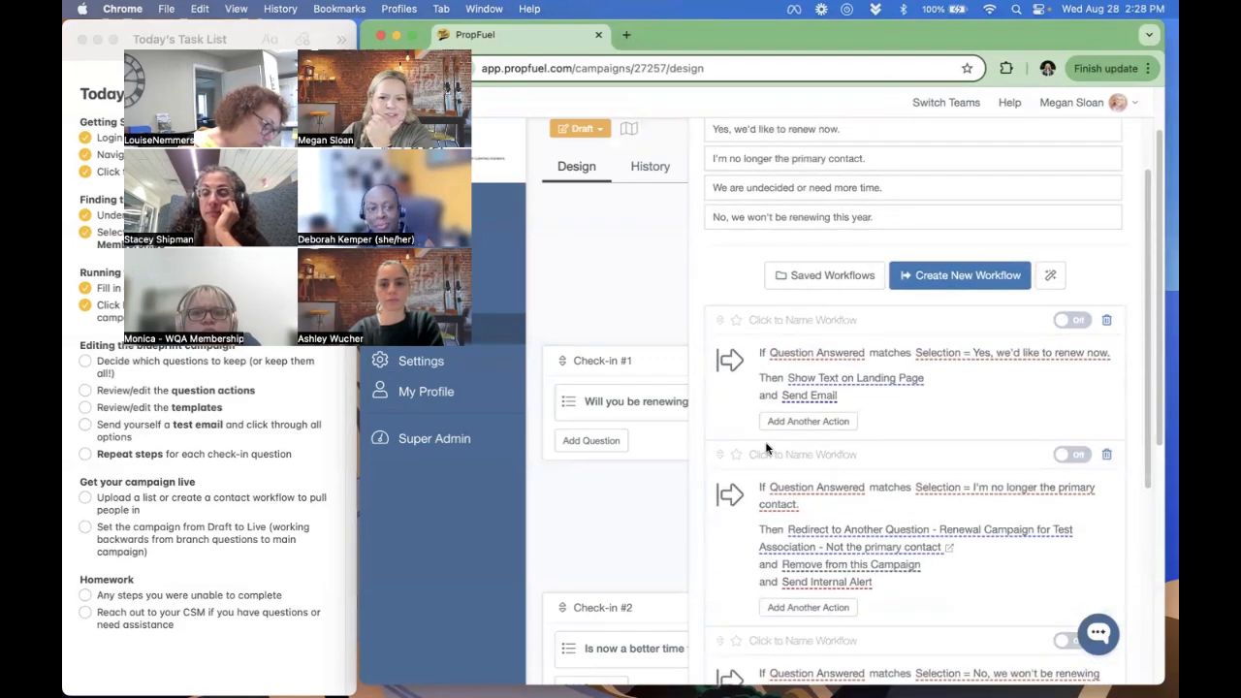
# - Reorder the last two workflows to put "We are undecided or need more time." before "No, we won't be renewing this year."
pyautogui.scroll(-5, 764, 449)
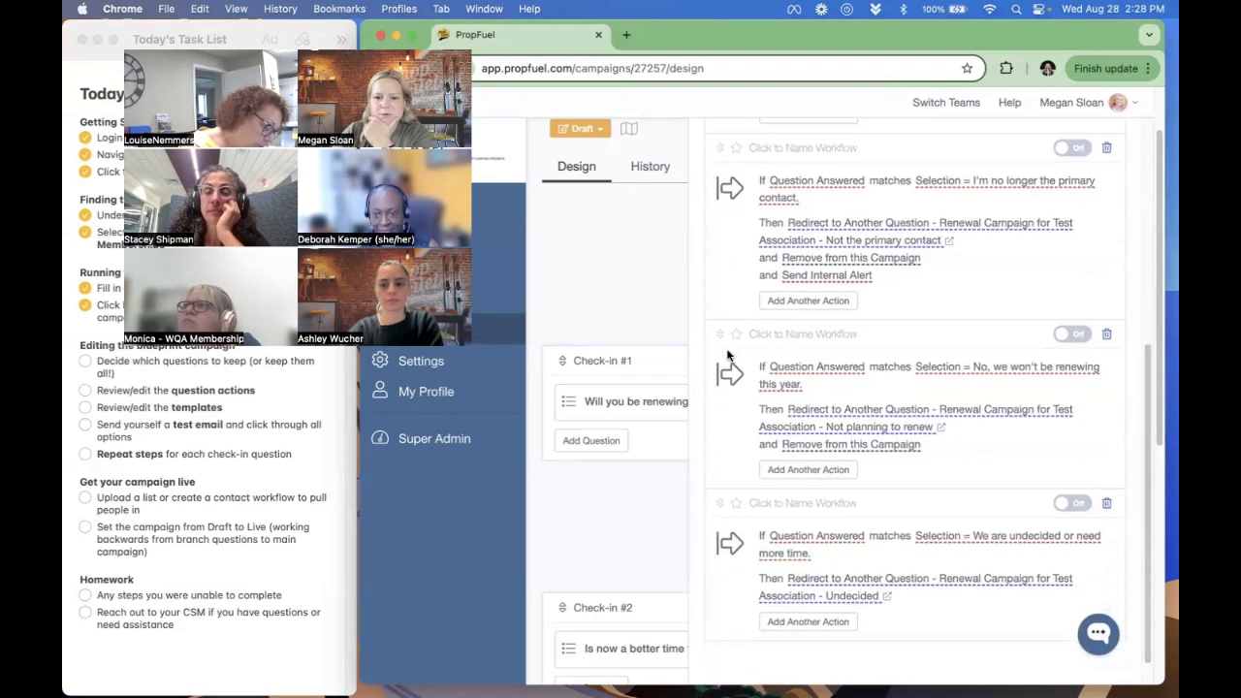
pyautogui.moveTo(721, 329); pyautogui.dragTo(729, 476)
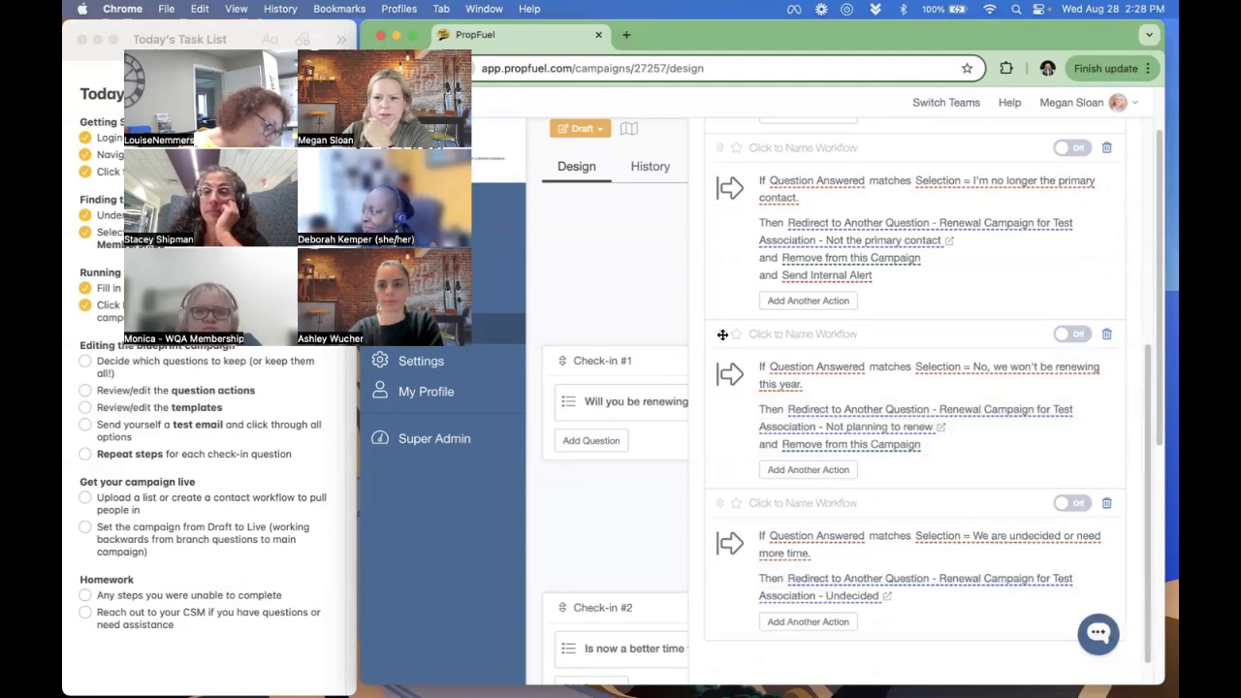
pyautogui.moveTo(716, 502); pyautogui.dragTo(742, 468)
pyautogui.scroll(5, 751, 465)
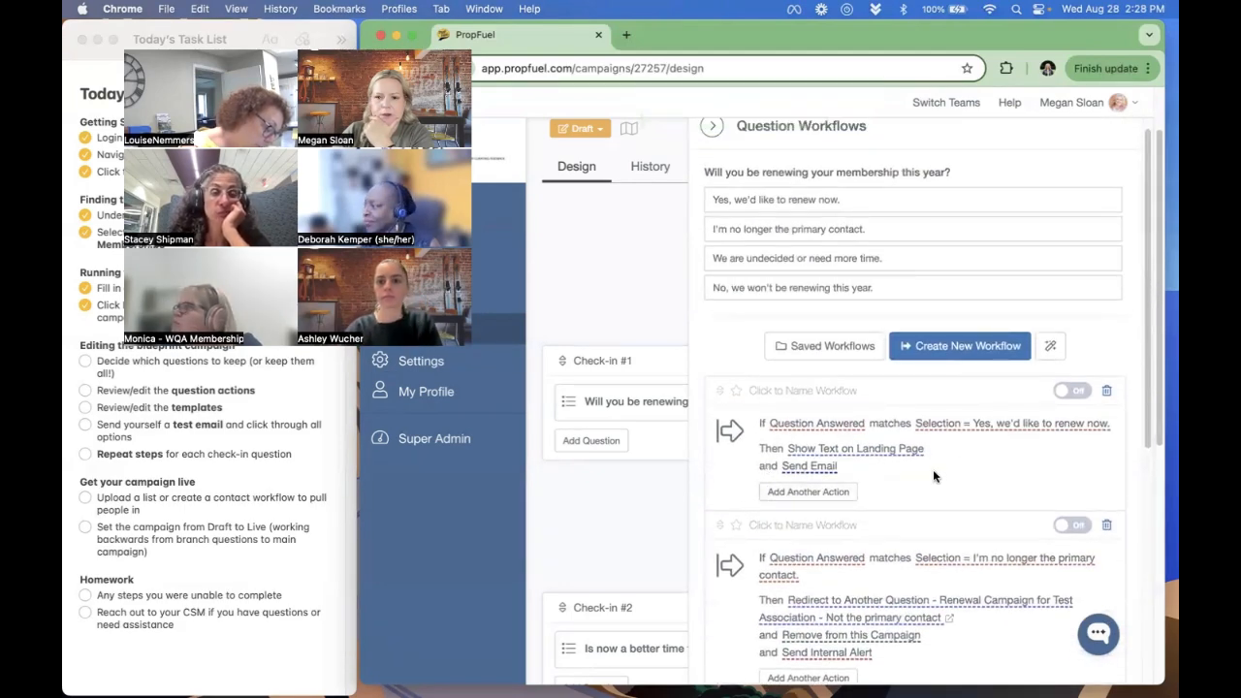
pyautogui.scroll(1, 932, 469)
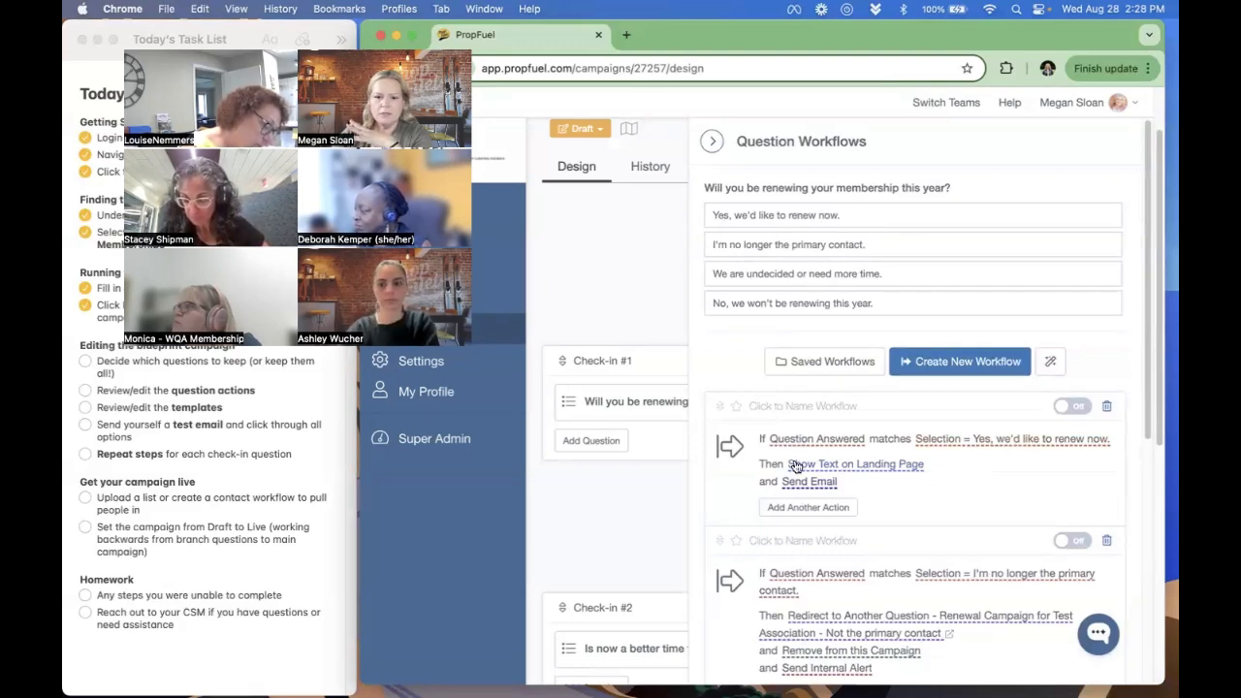
# - Check the landing page text, renewal link and contact details shown for "Yes, we'd like to renew now." and save the action
pyautogui.click(893, 468)
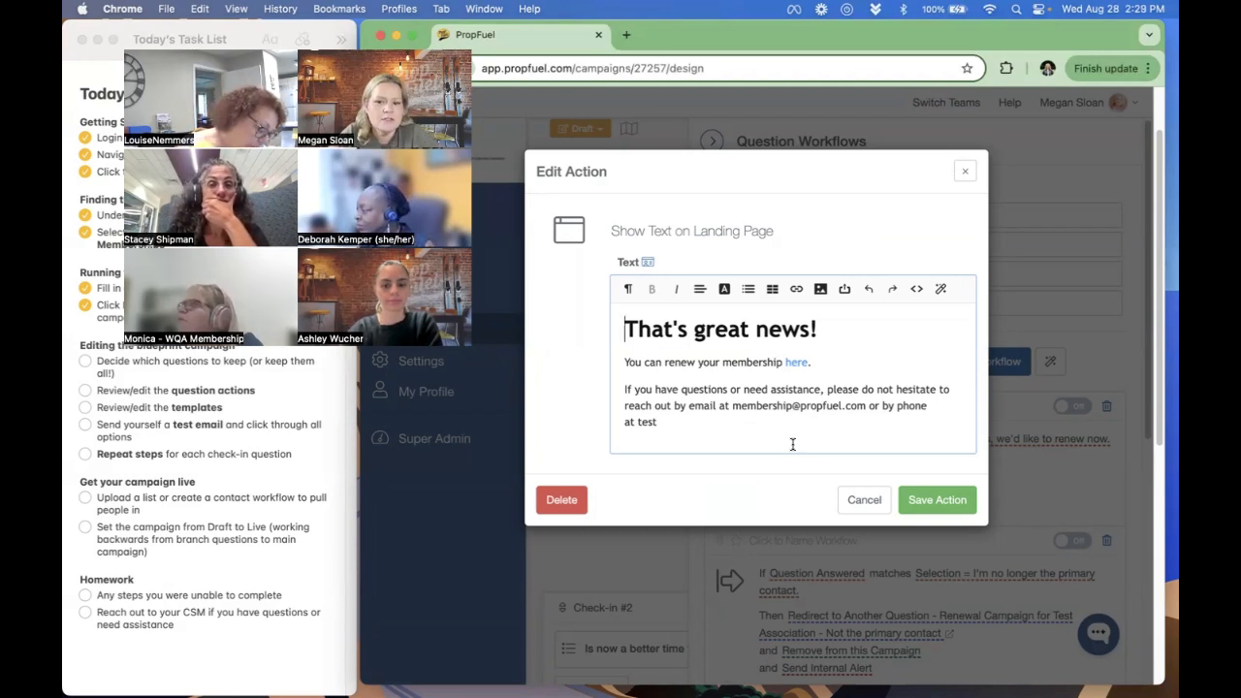
pyautogui.doubleClick(646, 421)
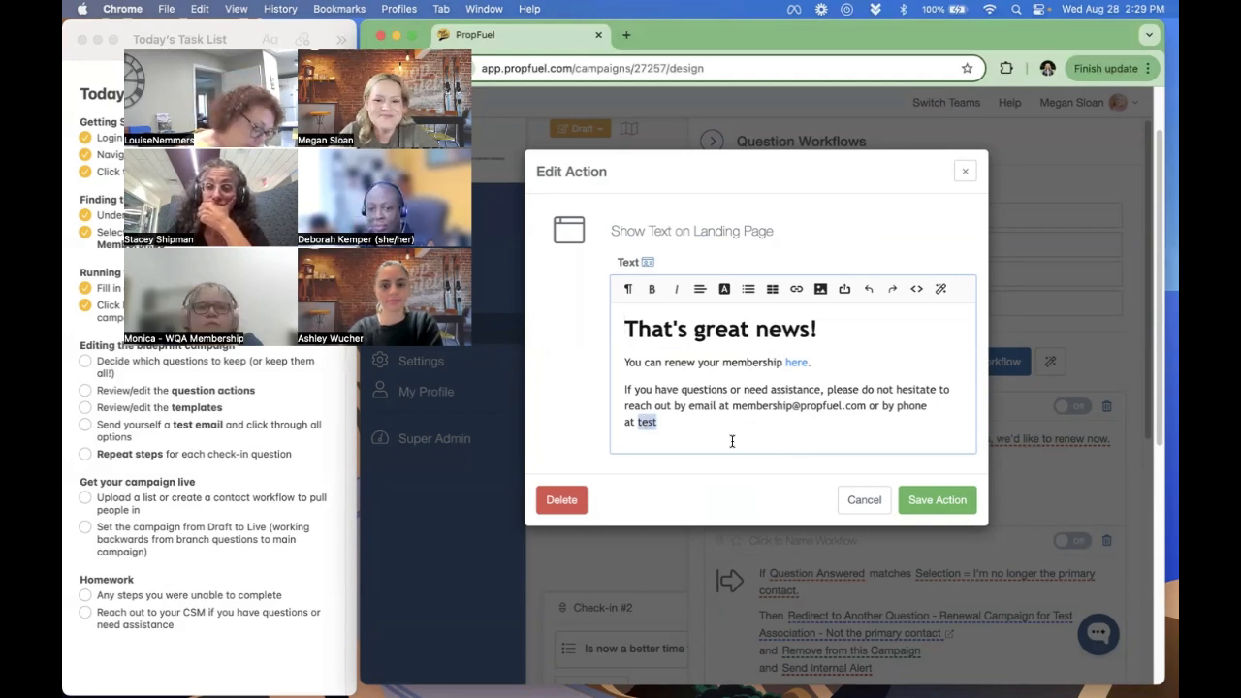
pyautogui.click(796, 367)
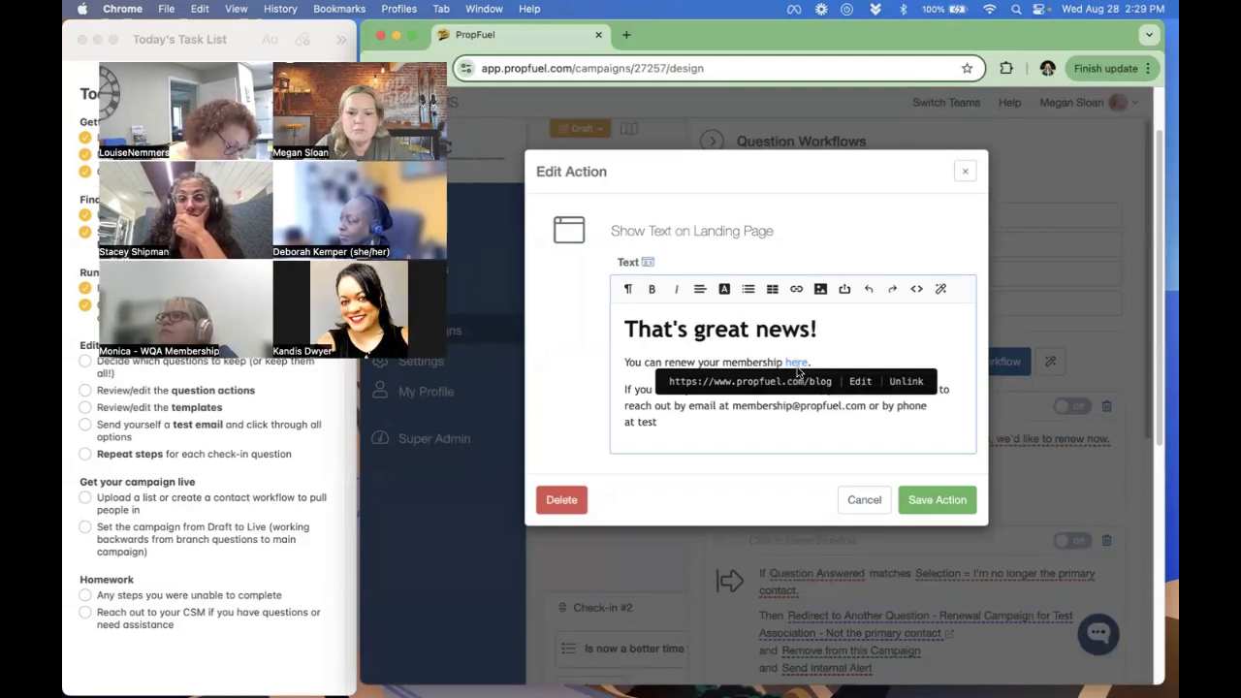
pyautogui.click(743, 421)
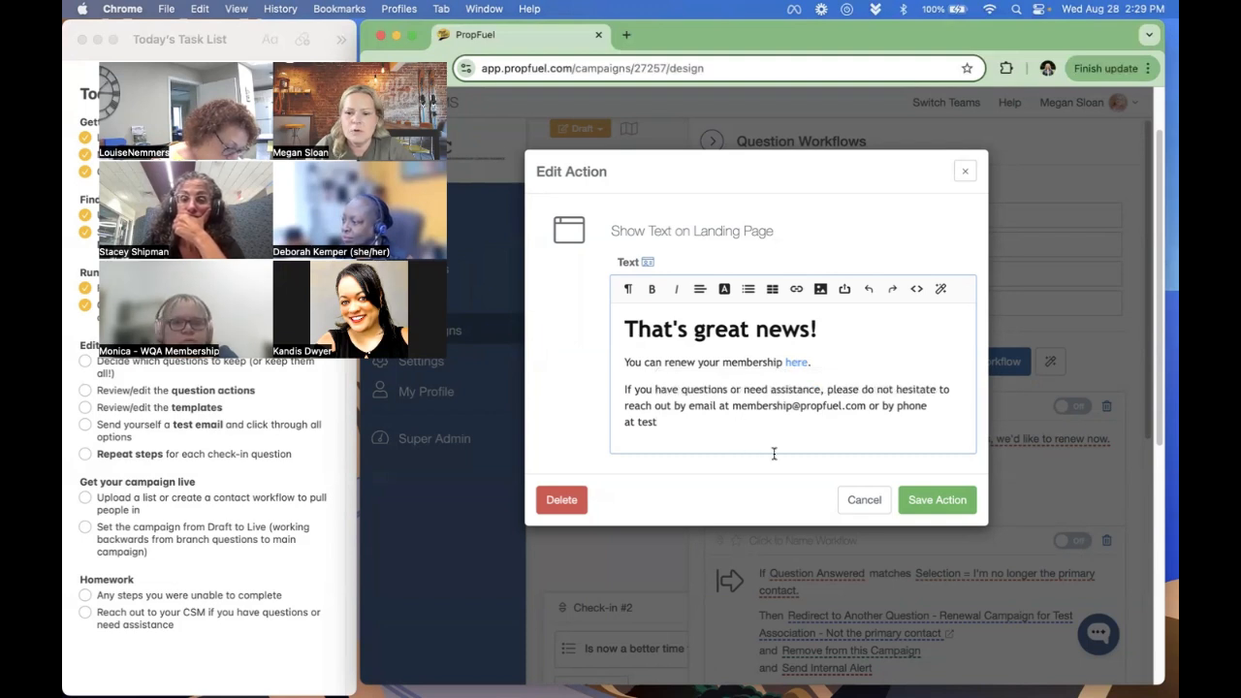
pyautogui.click(947, 505)
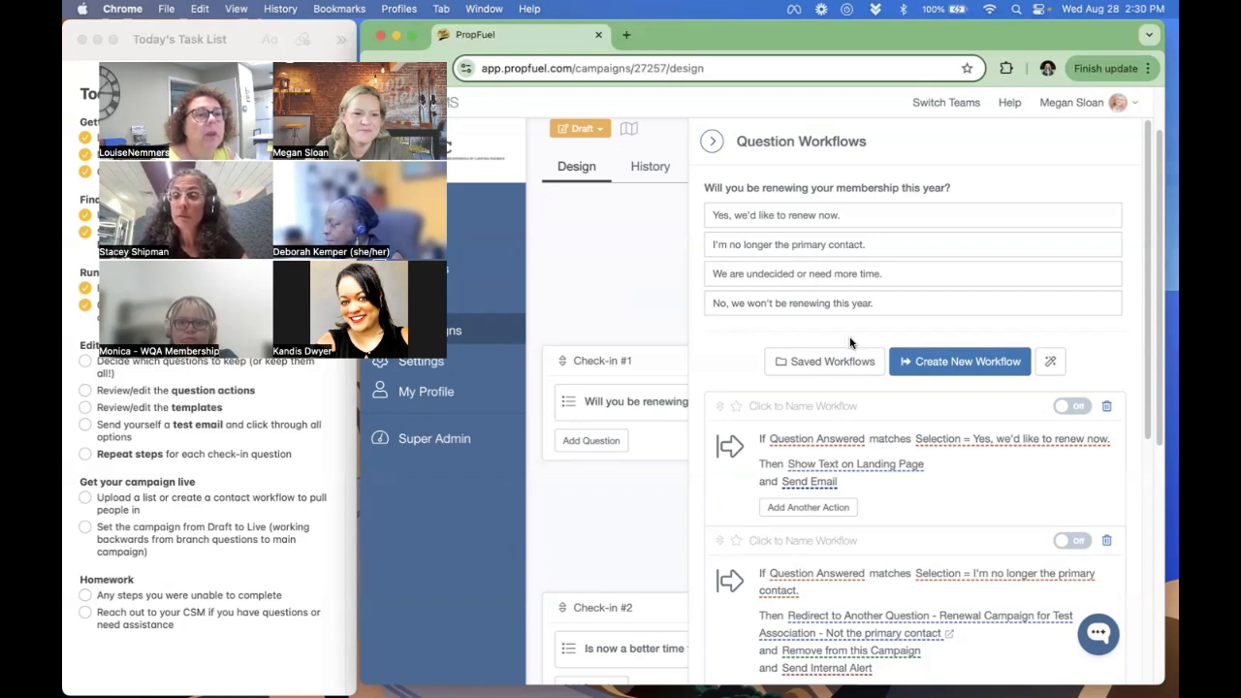
# - Review the landing page text and email body for "Yes, we'd like to renew now.", then save the email action and turn the workflow on
pyautogui.click(890, 466)
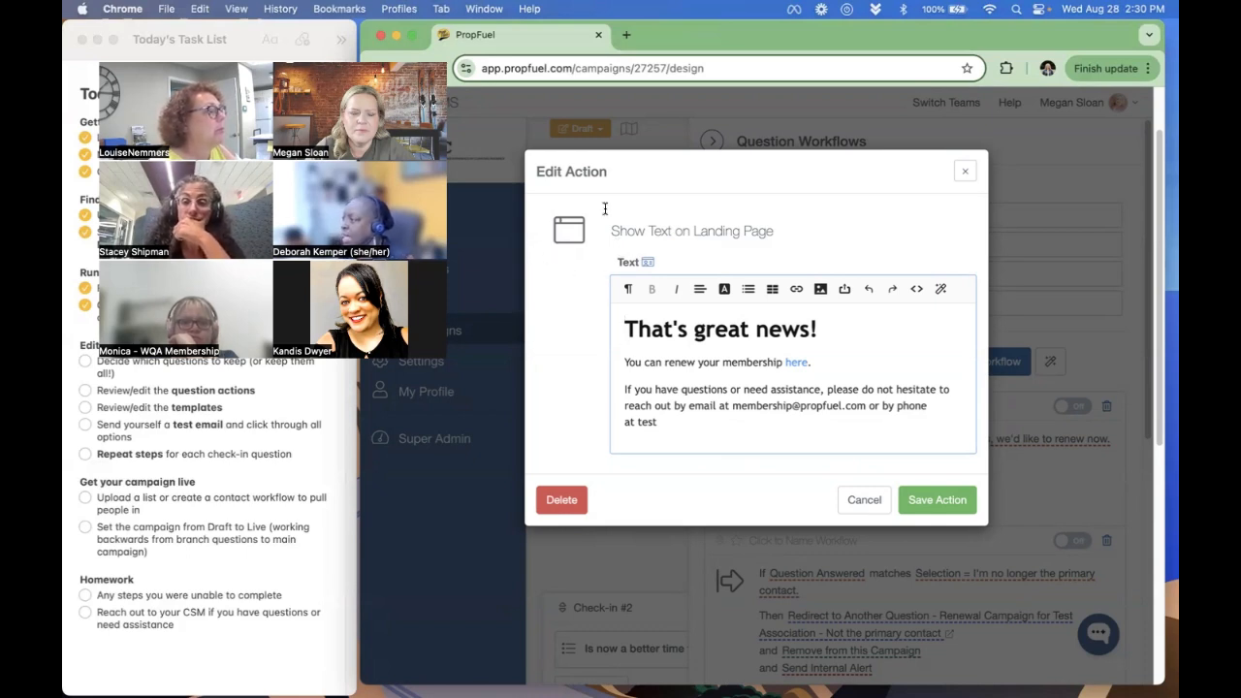
pyautogui.click(866, 500)
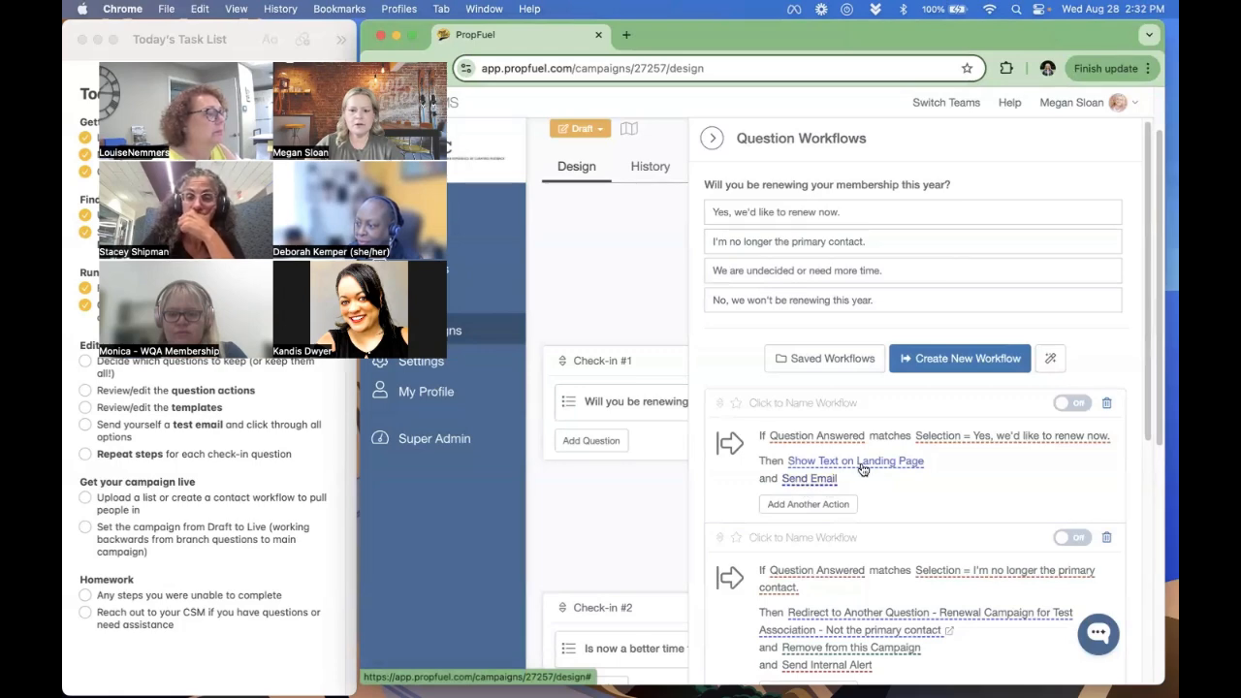
pyautogui.click(807, 479)
pyautogui.scroll(-1, 808, 457)
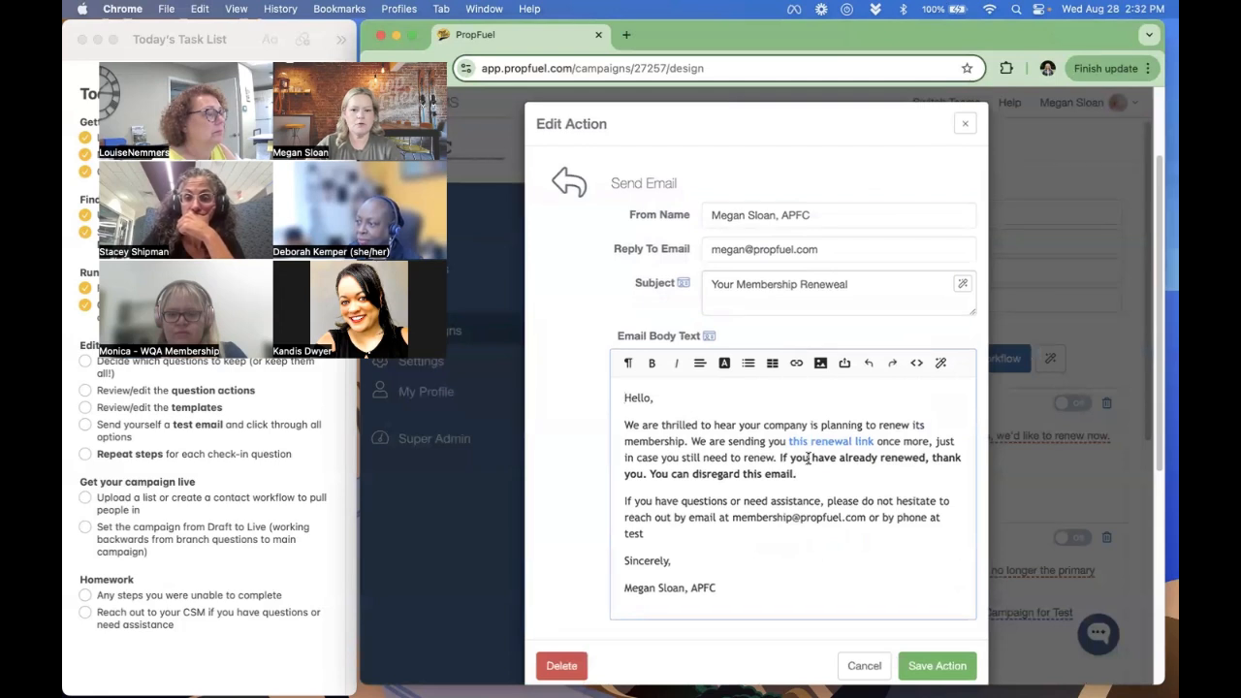
pyautogui.moveTo(712, 218); pyautogui.dragTo(810, 215)
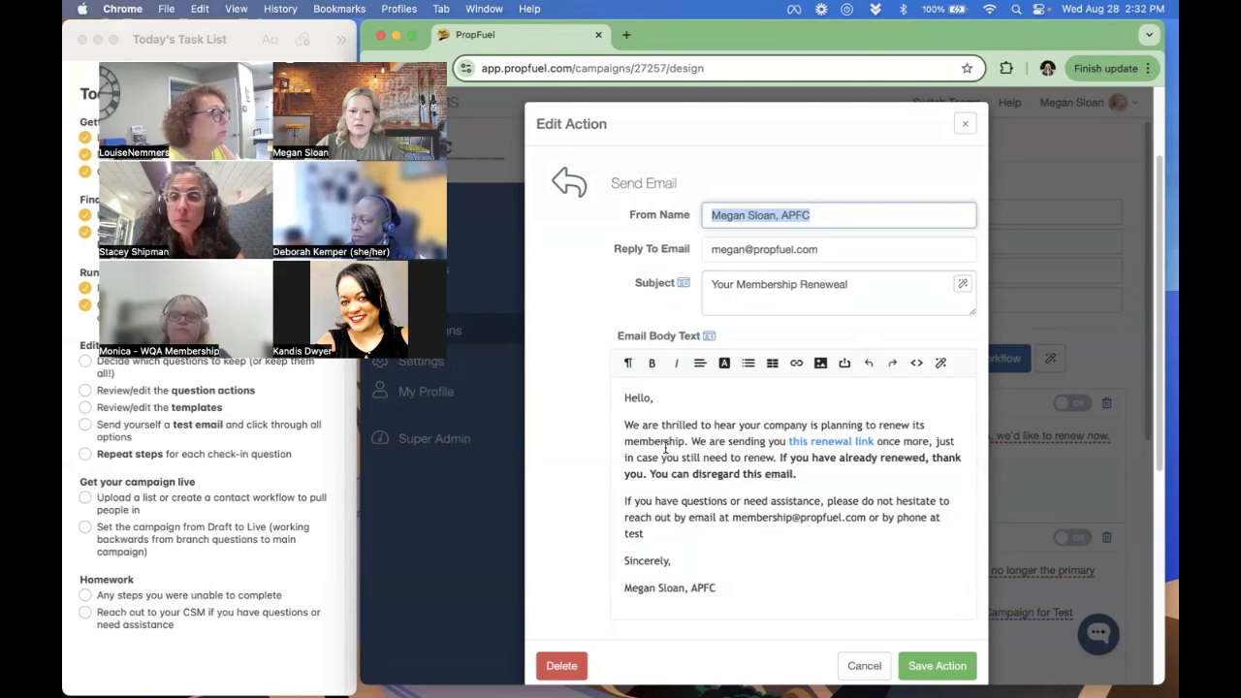
pyautogui.moveTo(640, 424); pyautogui.dragTo(742, 441)
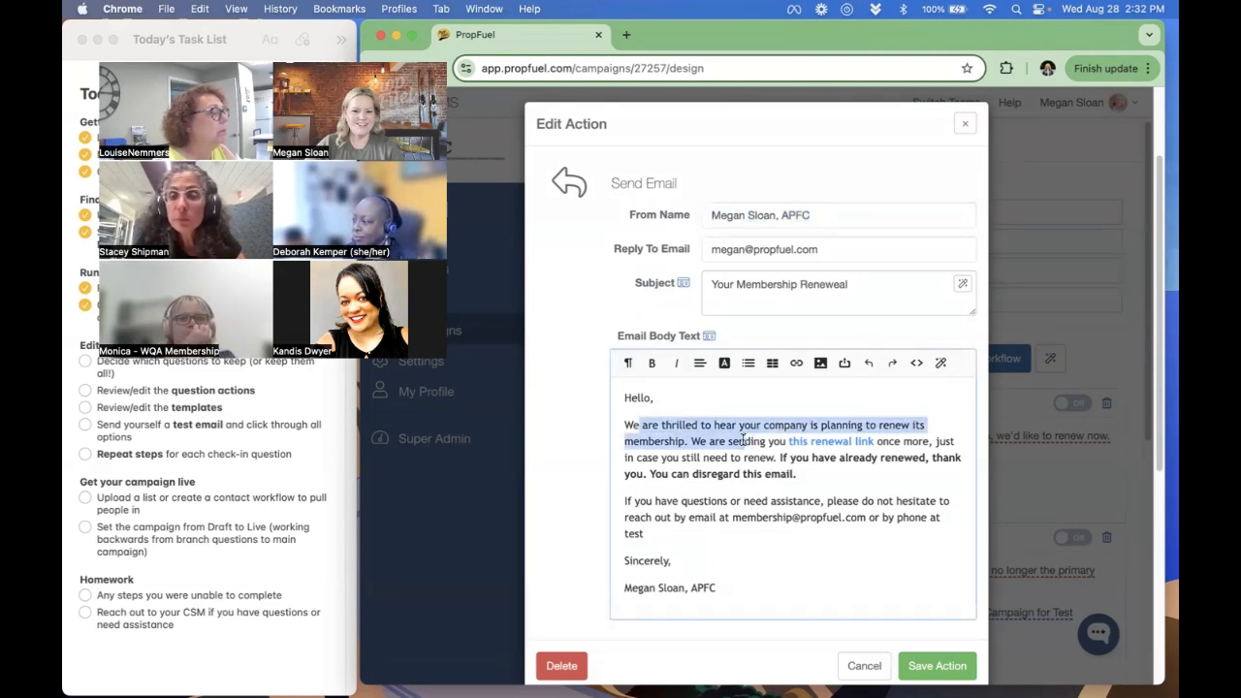
pyautogui.click(743, 441)
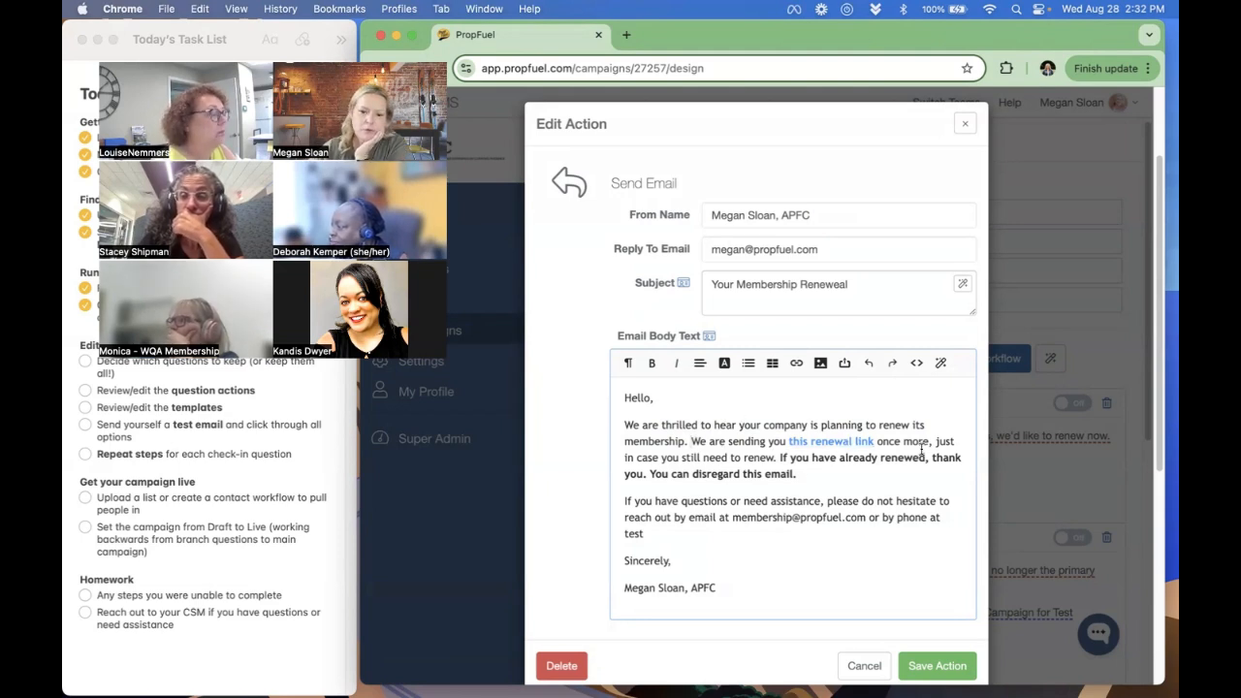
pyautogui.scroll(-1, 707, 538)
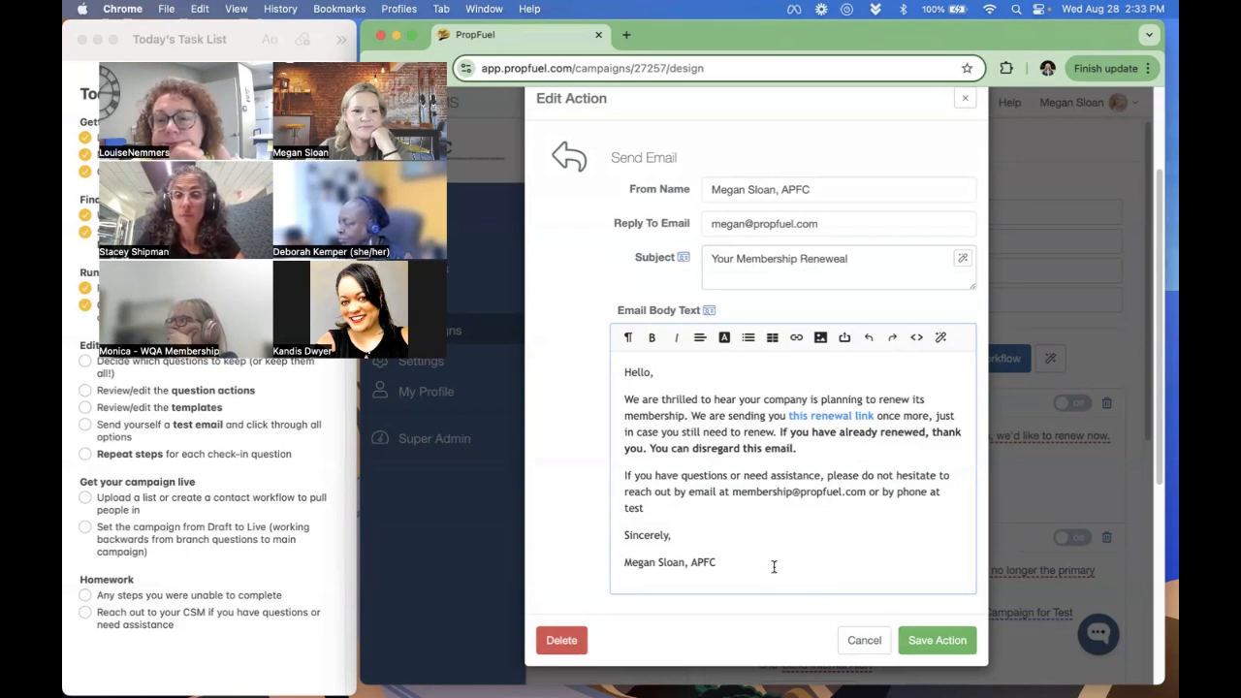
pyautogui.click(936, 641)
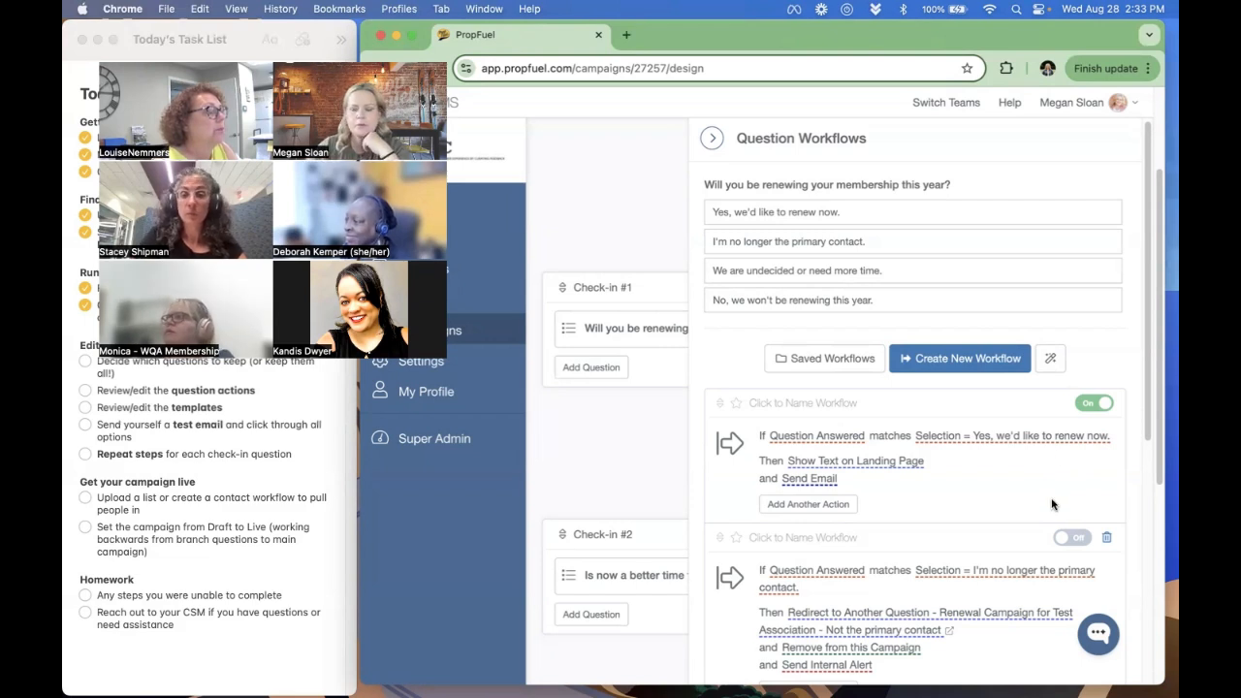
# - Add the team member as recipient of the internal alert in the "I'm no longer the primary contact." workflow
pyautogui.scroll(-1, 978, 473)
pyautogui.scroll(-1, 978, 473)
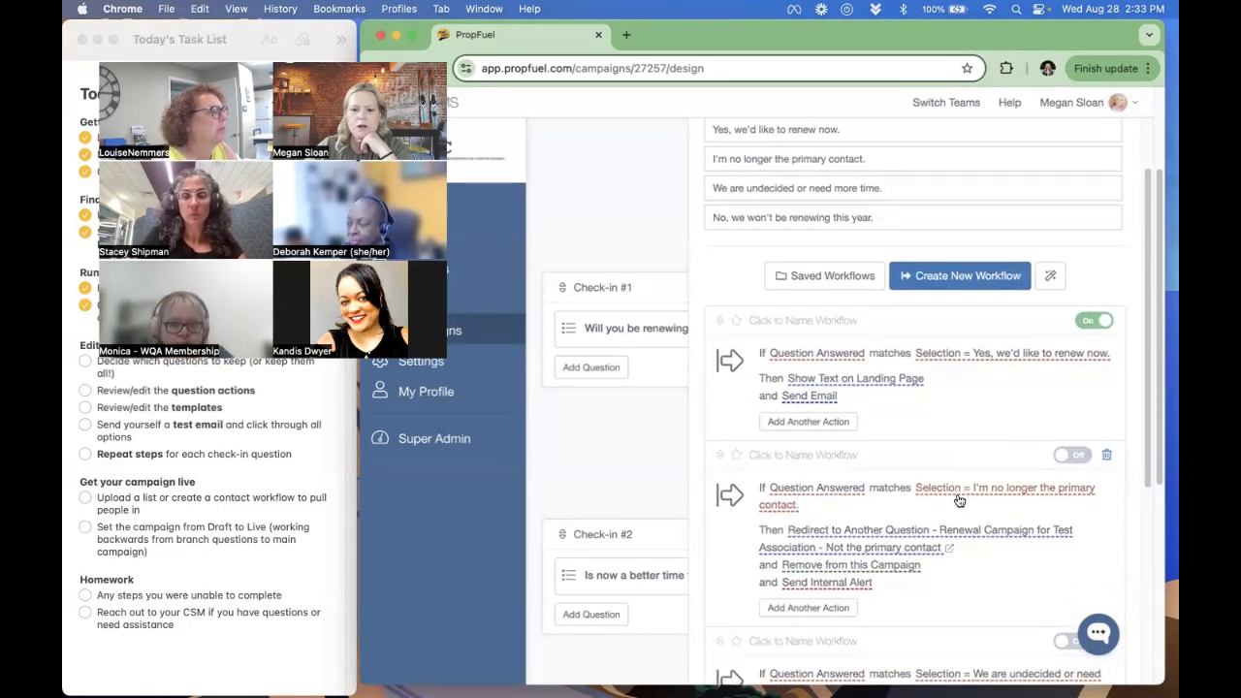
pyautogui.scroll(-1, 929, 487)
pyautogui.scroll(-1, 887, 523)
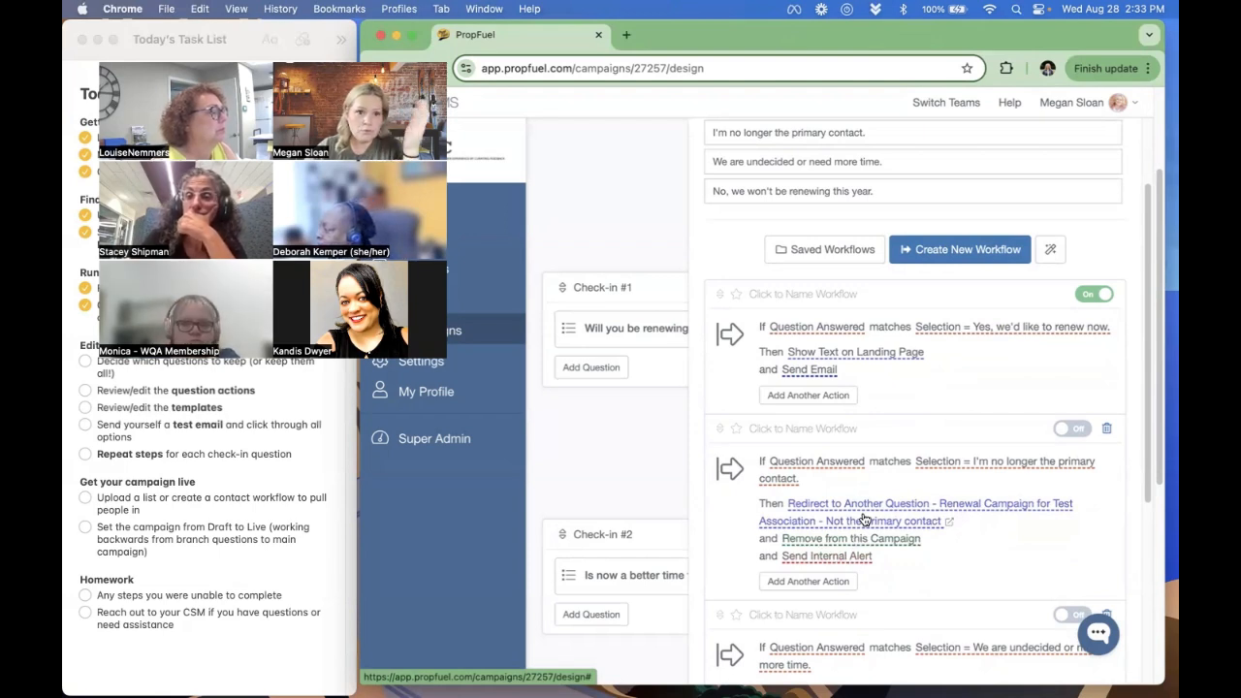
pyautogui.click(831, 557)
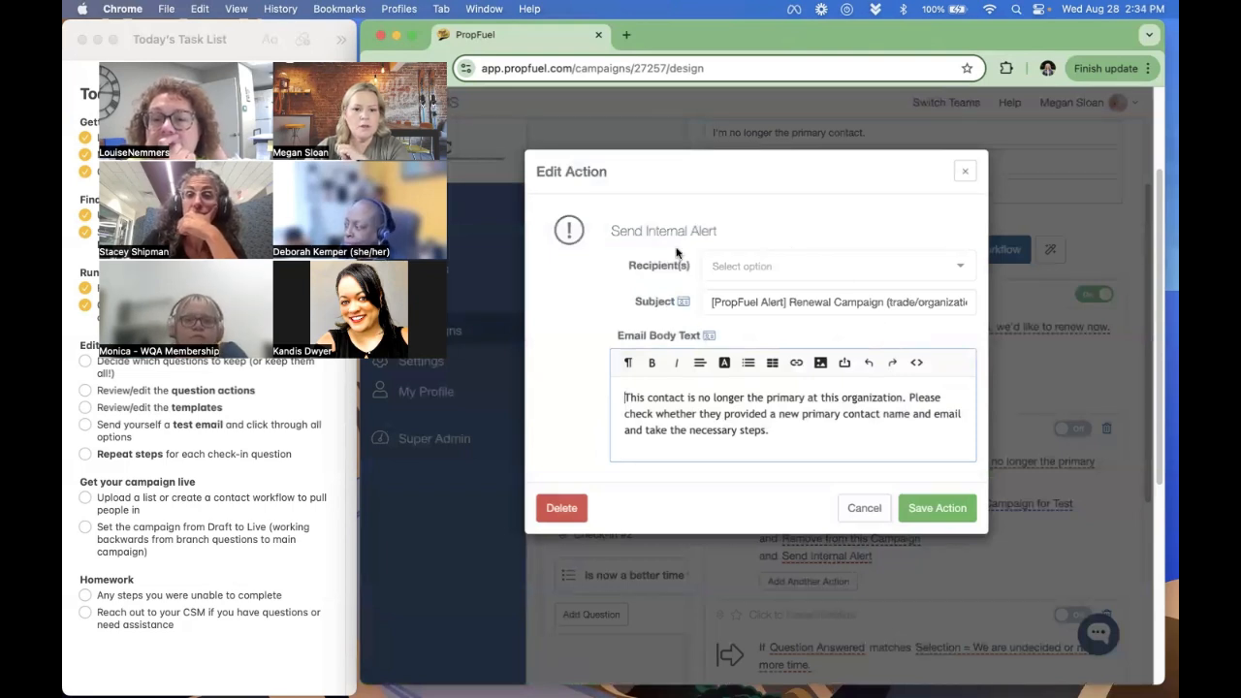
pyautogui.click(752, 262)
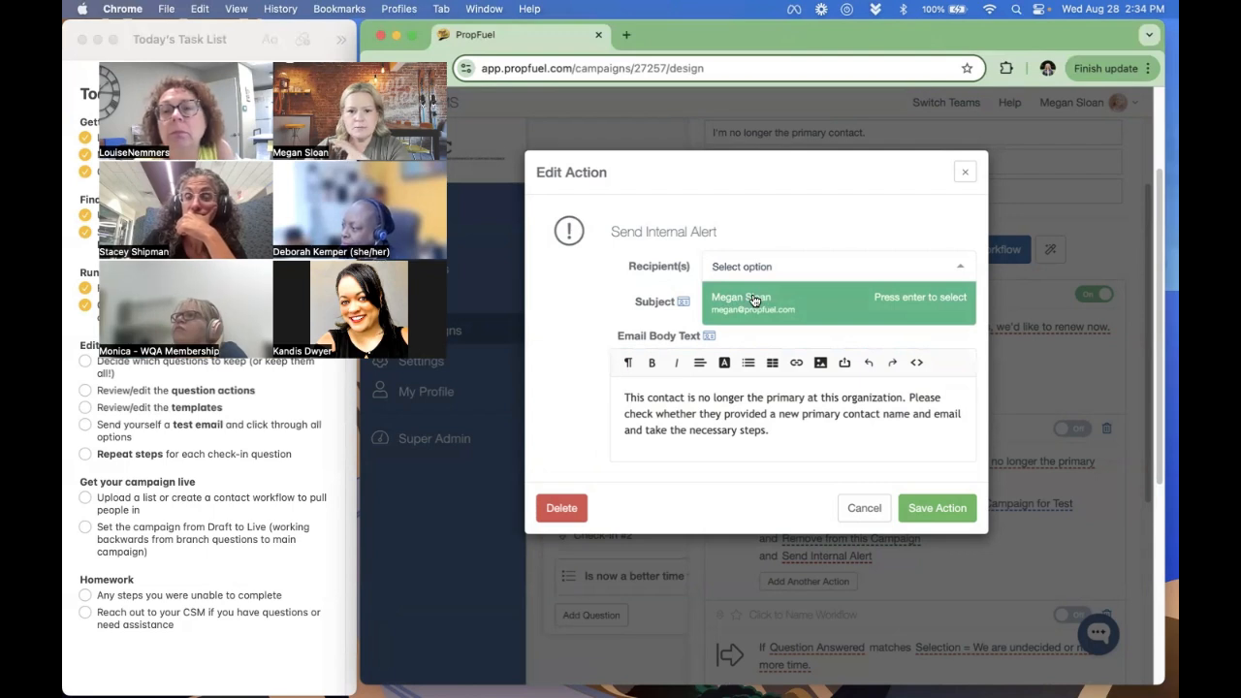
pyautogui.click(753, 300)
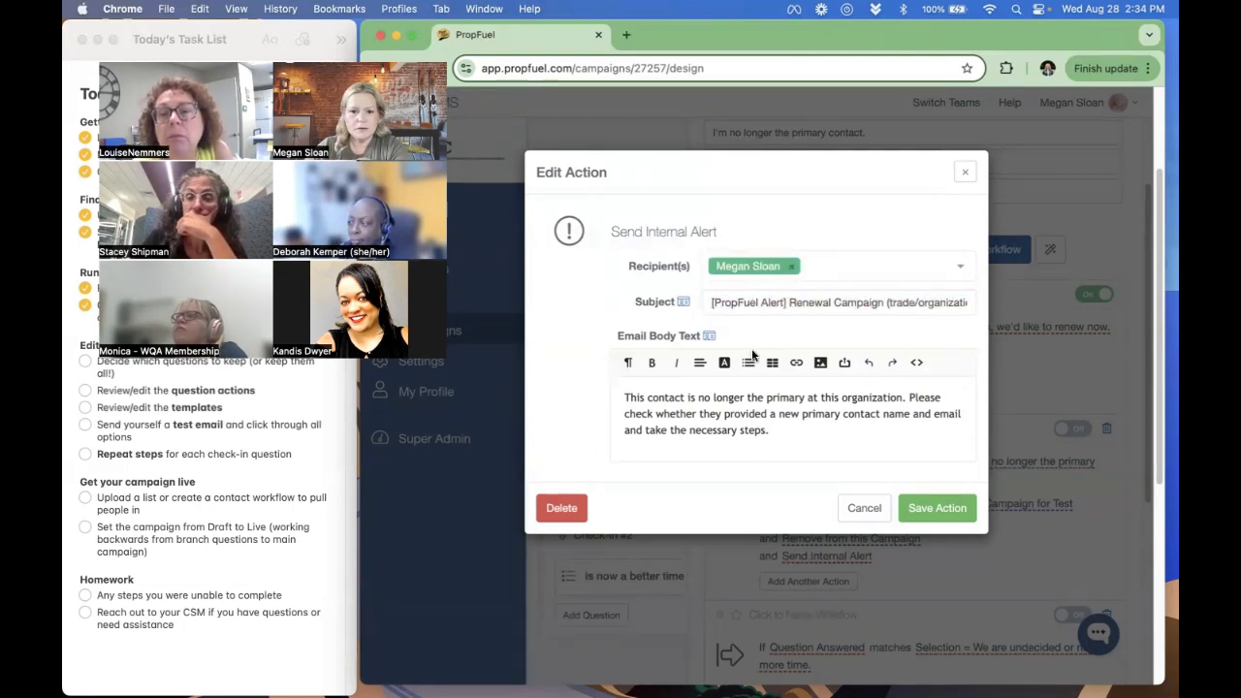
# - Review the alert's body text, set its subject to "[PropFuel Alert] Renewal Campaign: New Primary Contact" and save the action
pyautogui.moveTo(623, 399); pyautogui.dragTo(923, 426)
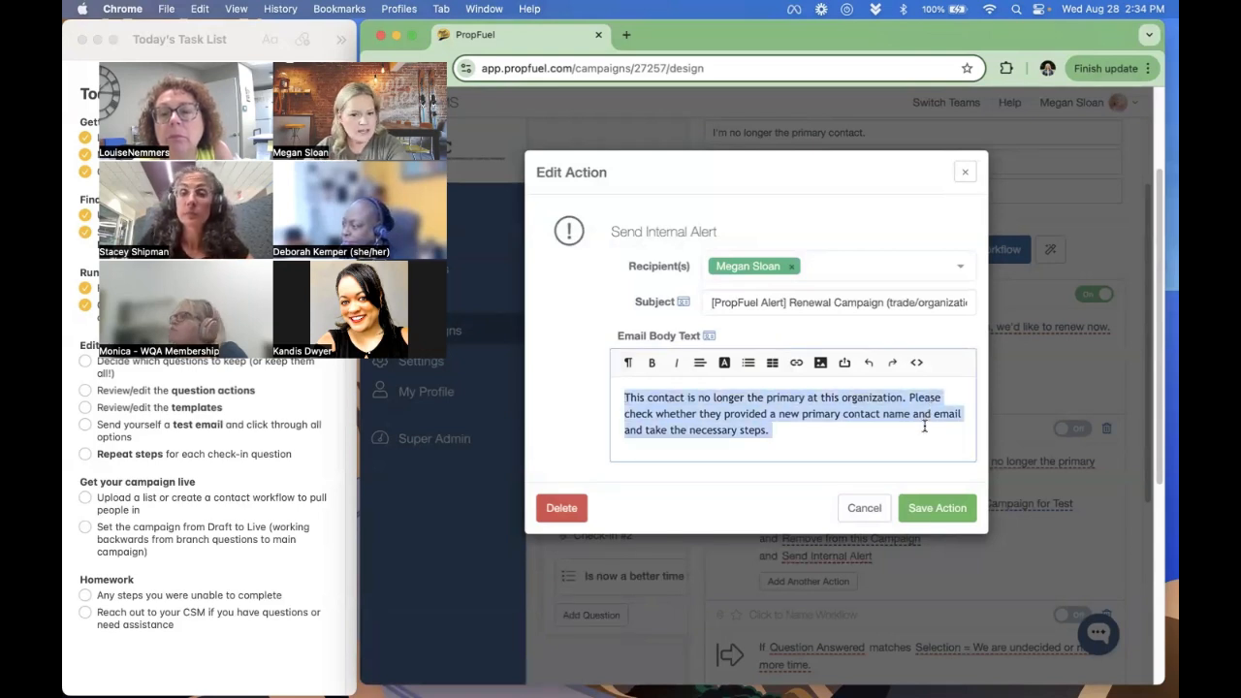
pyautogui.click(855, 429)
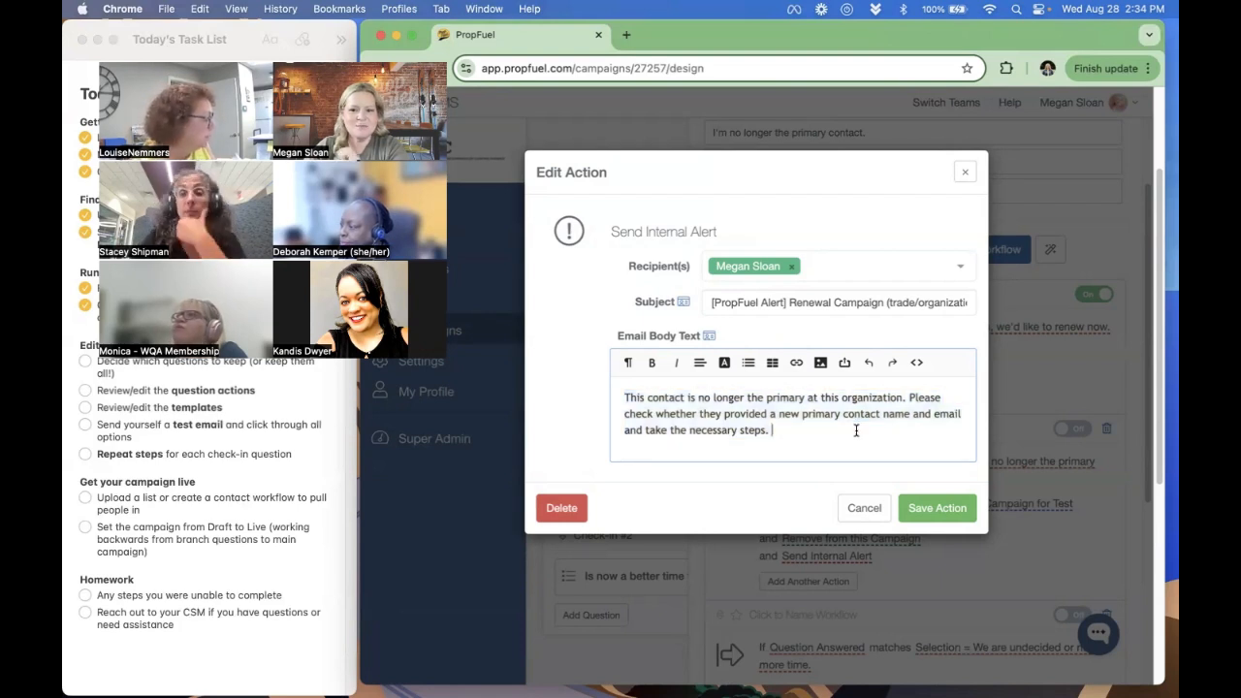
pyautogui.moveTo(791, 301); pyautogui.dragTo(1000, 308)
pyautogui.click(803, 302)
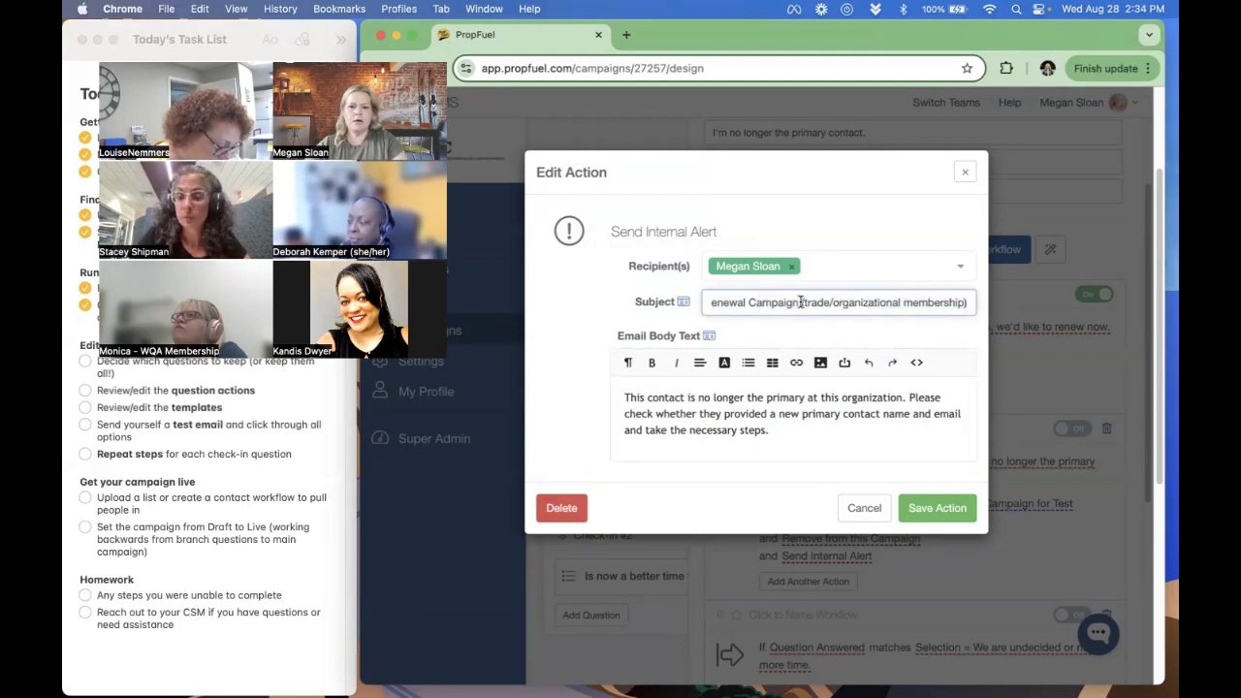
pyautogui.moveTo(800, 302); pyautogui.dragTo(1138, 317)
pyautogui.press('BackSpace')
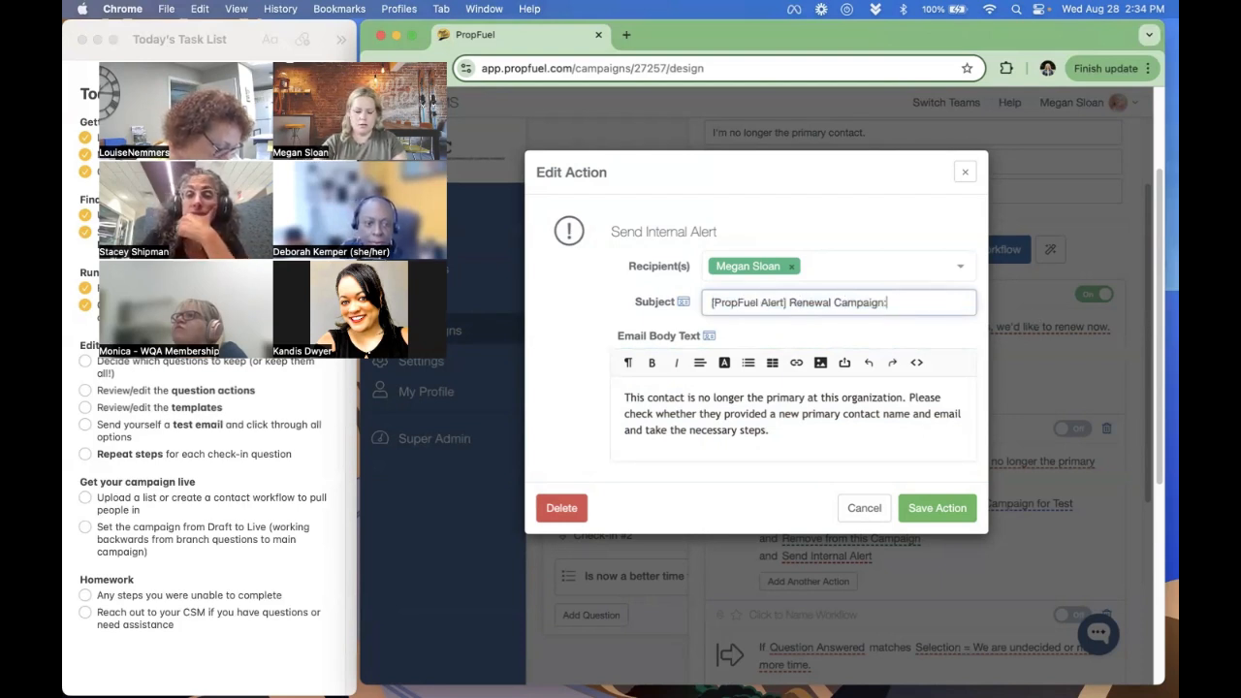
pyautogui.write(': New Pr')
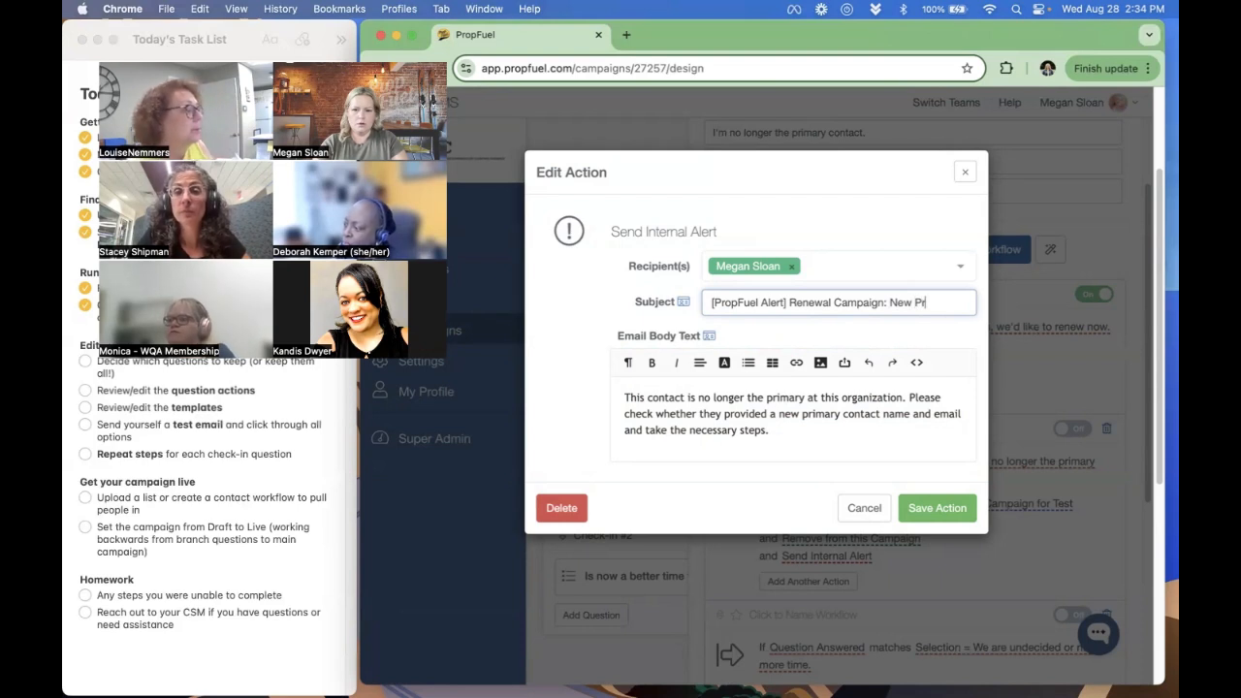
pyautogui.write('imary Contact')
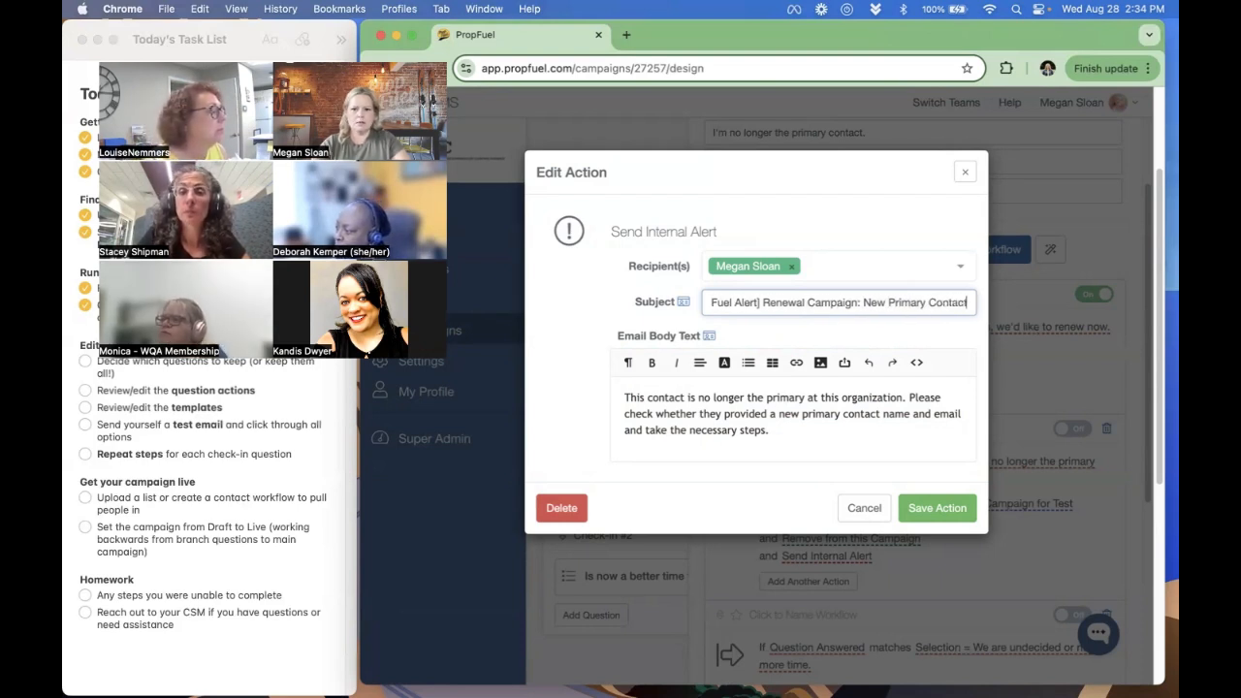
pyautogui.click(927, 514)
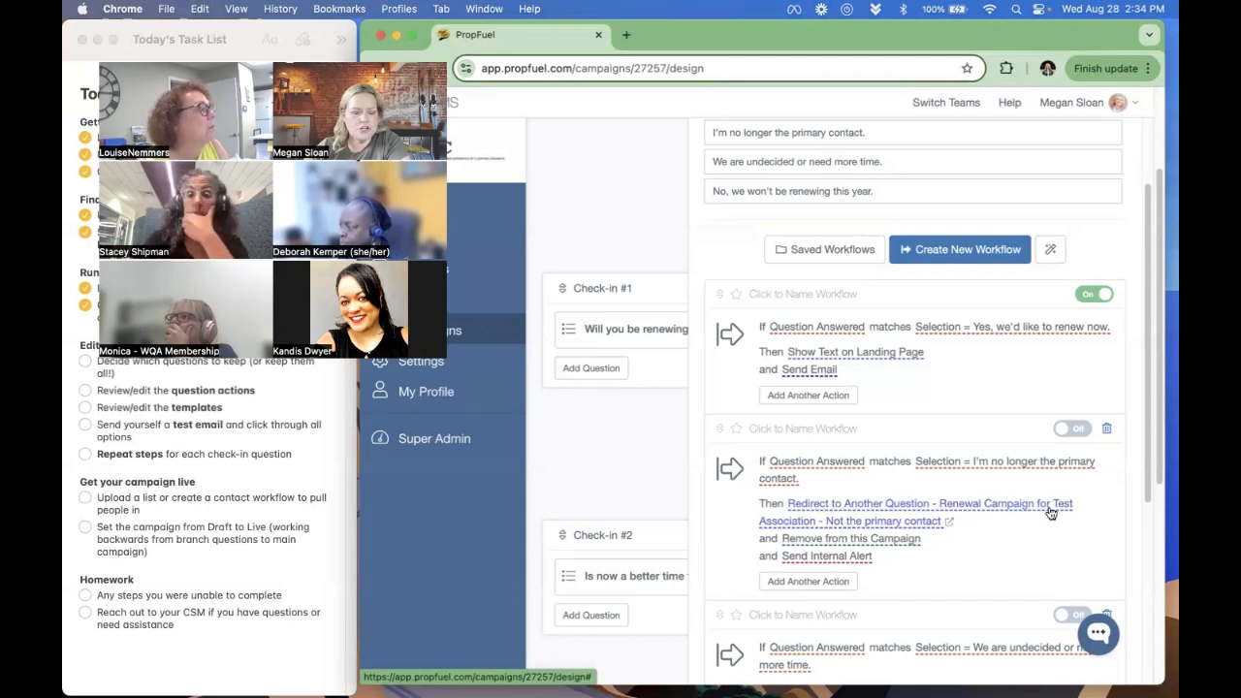
# - Open the linked "Renewal Campaign for Test Association - Not the primary contact" campaign and read its check-in question
pyautogui.click(950, 521)
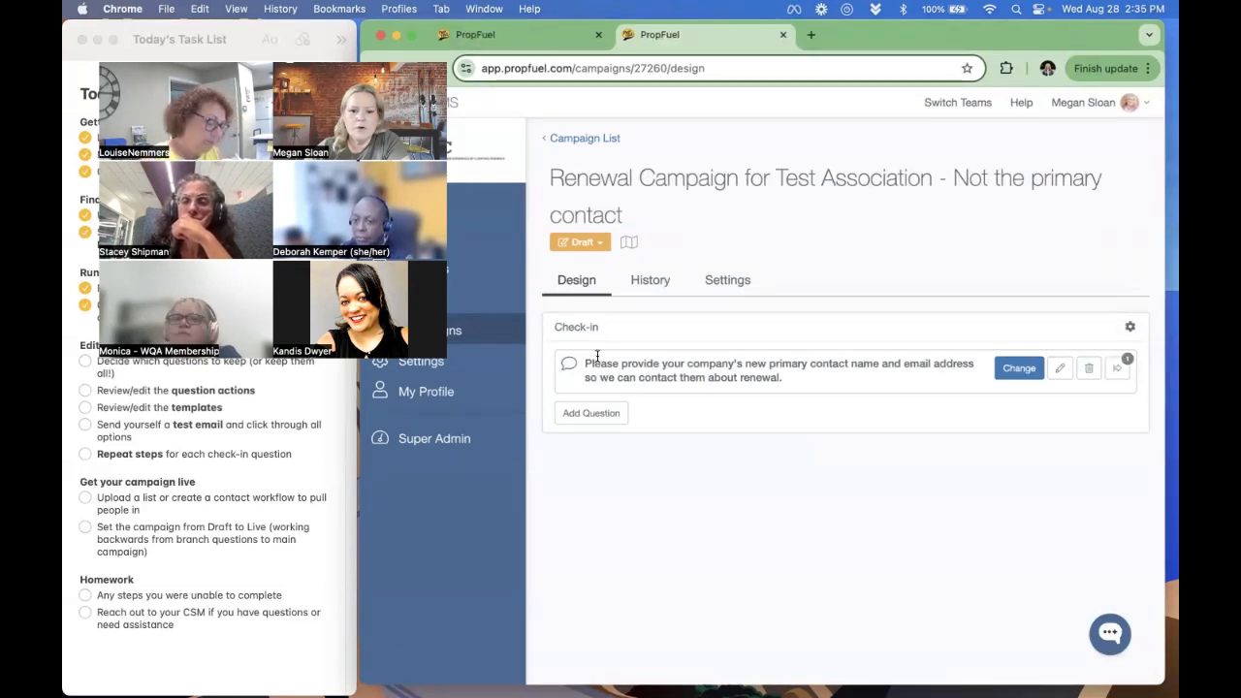
pyautogui.moveTo(584, 362); pyautogui.dragTo(966, 374)
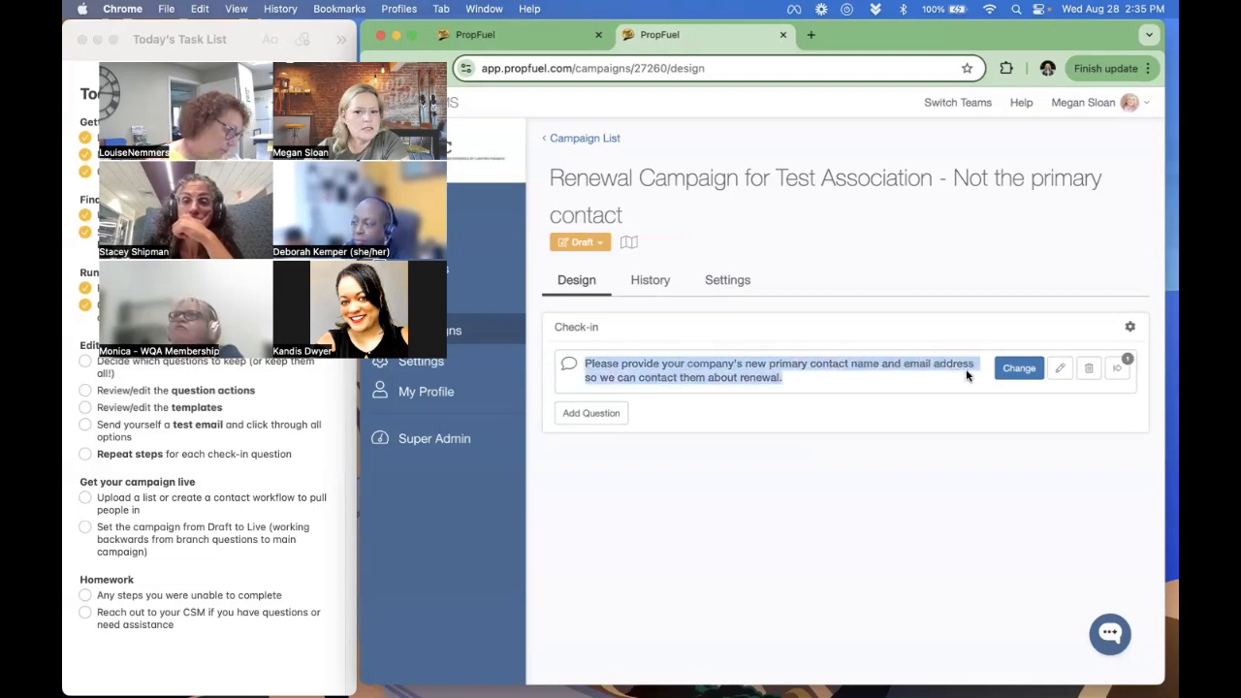
pyautogui.click(857, 380)
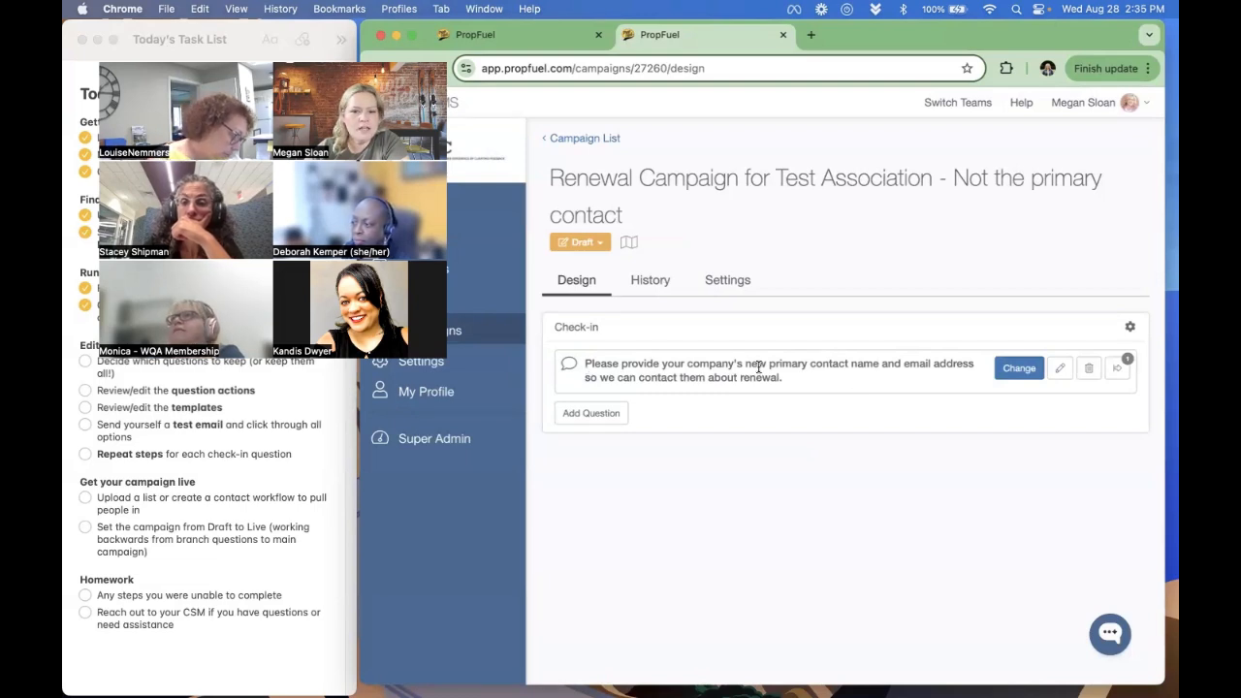
# - Open the new-primary-contact question's workflow, check the landing page text shown after a text response and save the action
pyautogui.click(1118, 369)
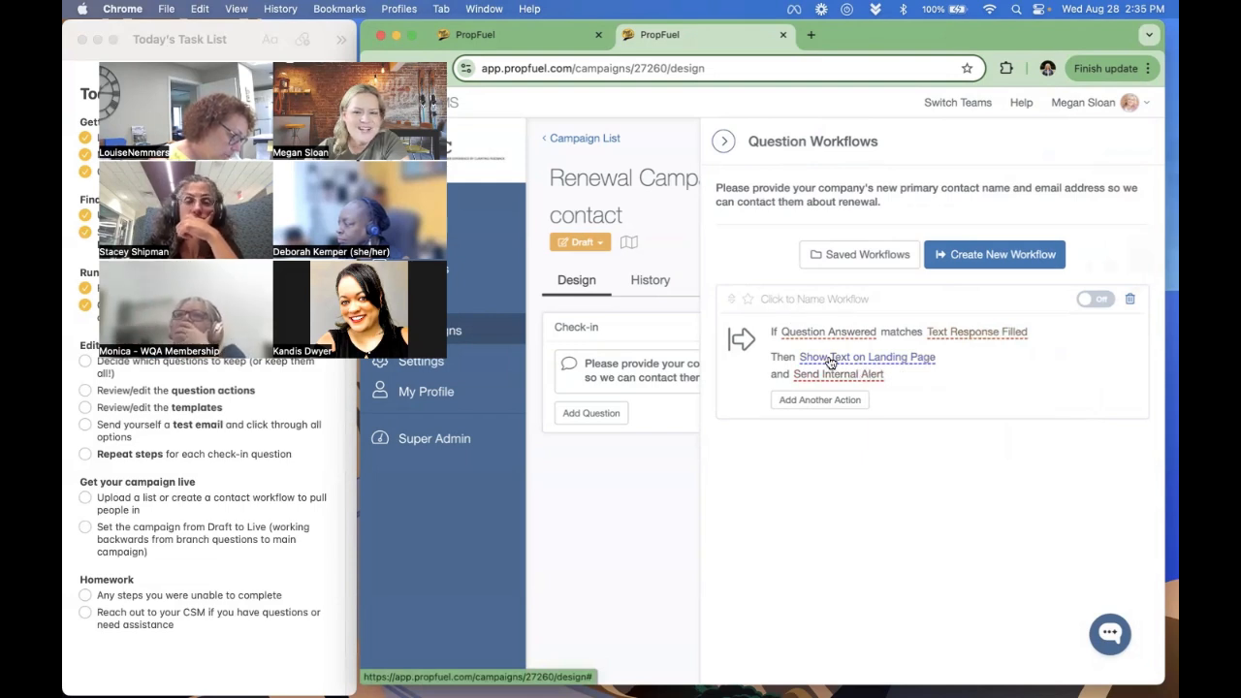
pyautogui.click(869, 364)
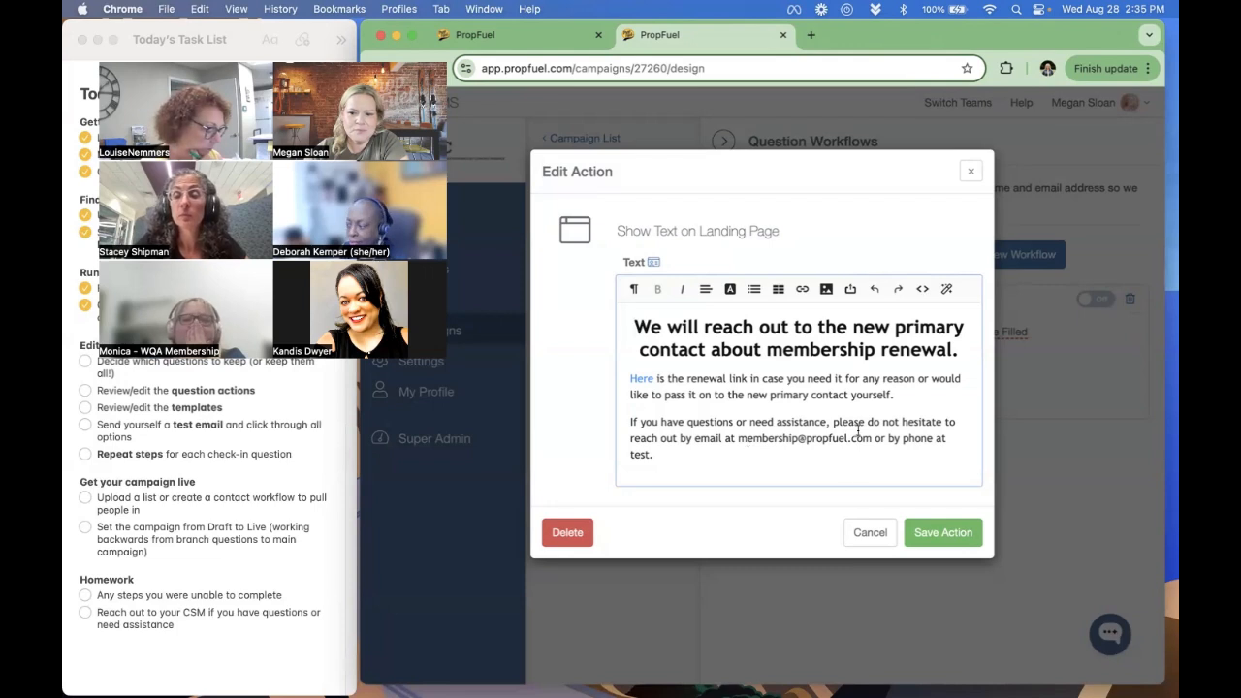
pyautogui.click(960, 535)
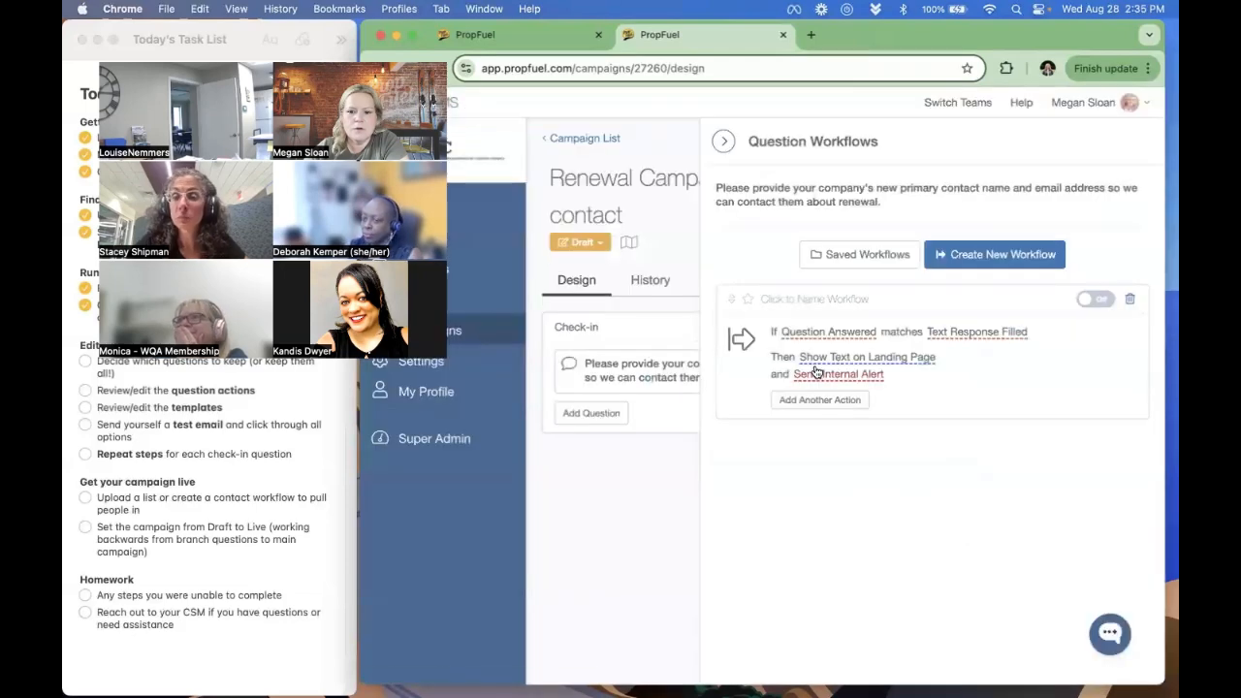
# - Add the team member as recipient of the internal alert sent when the text response is filled
pyautogui.click(831, 378)
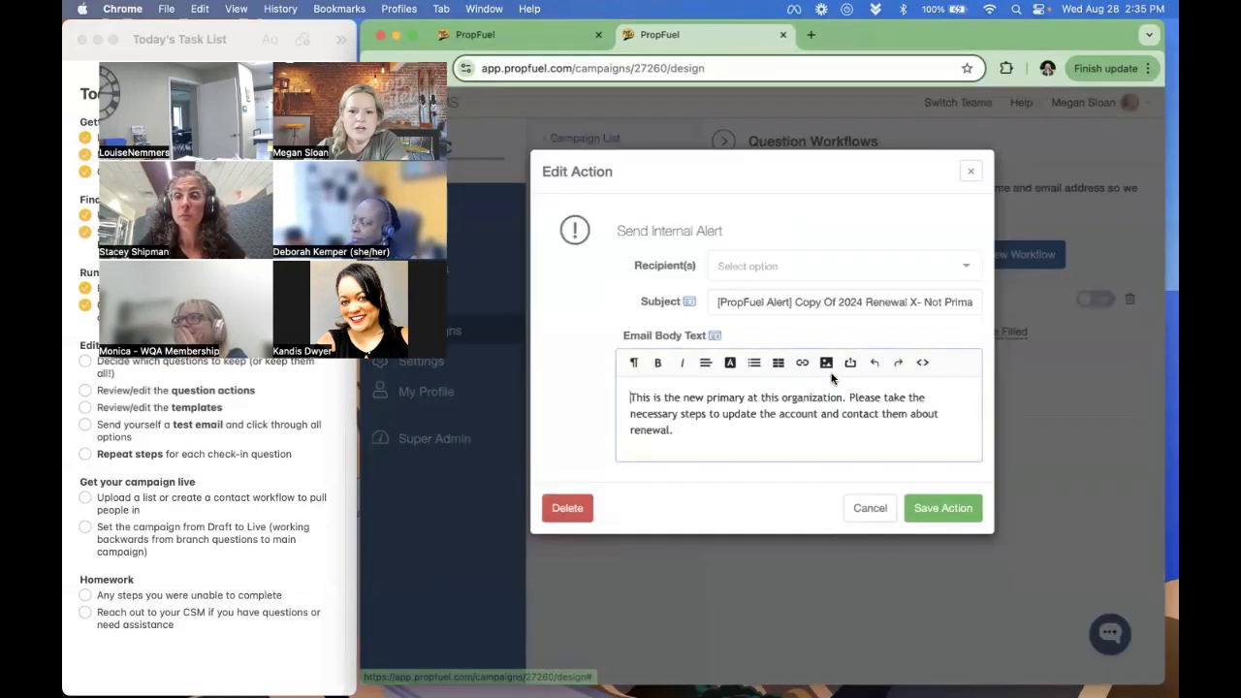
pyautogui.click(776, 267)
pyautogui.click(747, 306)
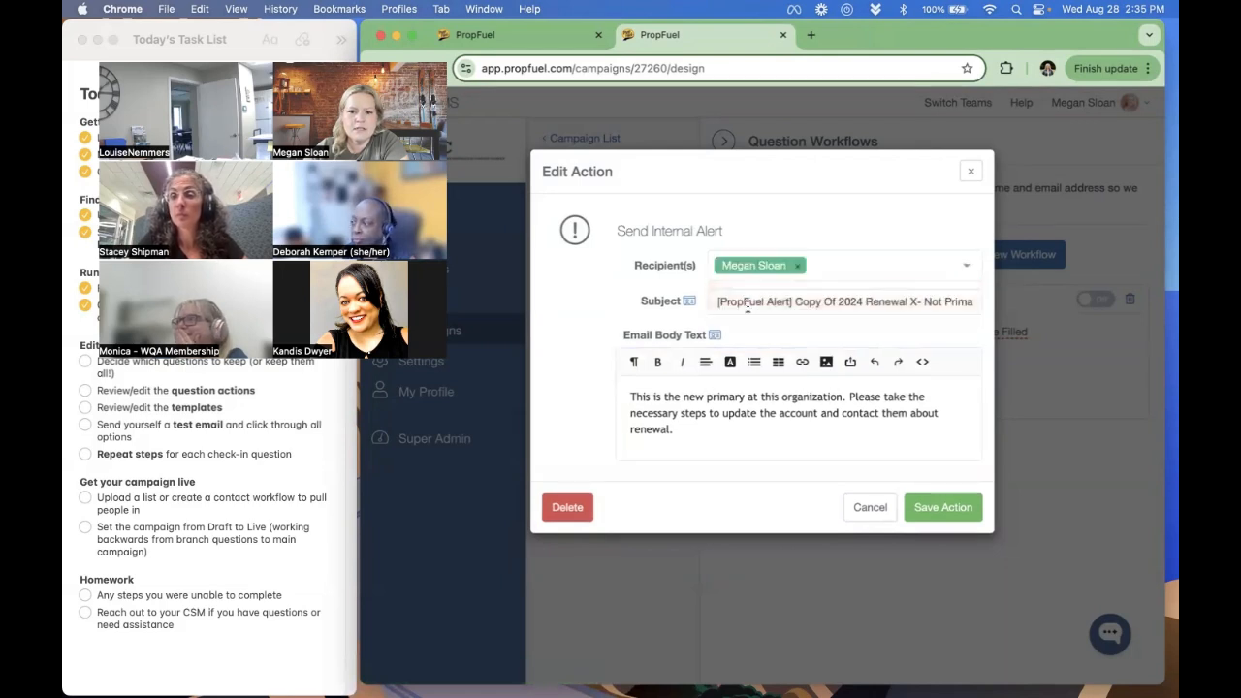
# - Change the branch question's alert subject to "[PropFuel Alert] Renewal Campaign: New Primary Contact Info"
pyautogui.click(796, 303)
pyautogui.moveTo(795, 304); pyautogui.dragTo(866, 304)
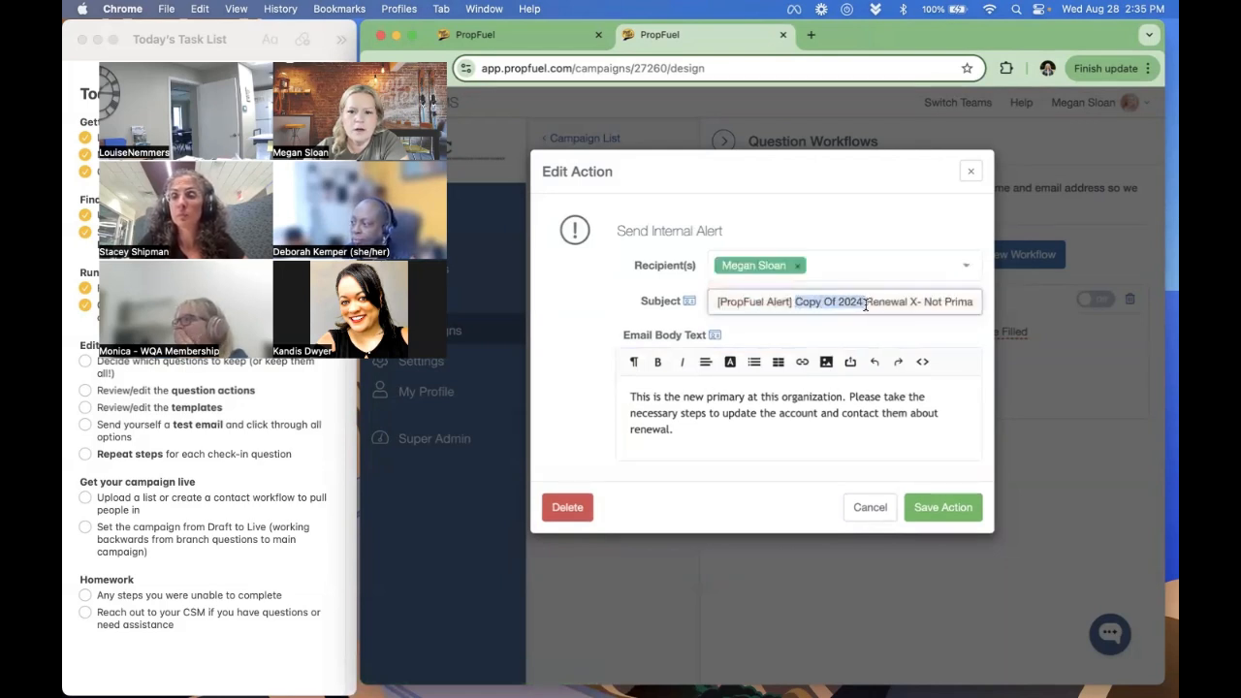
pyautogui.press('BackSpace')
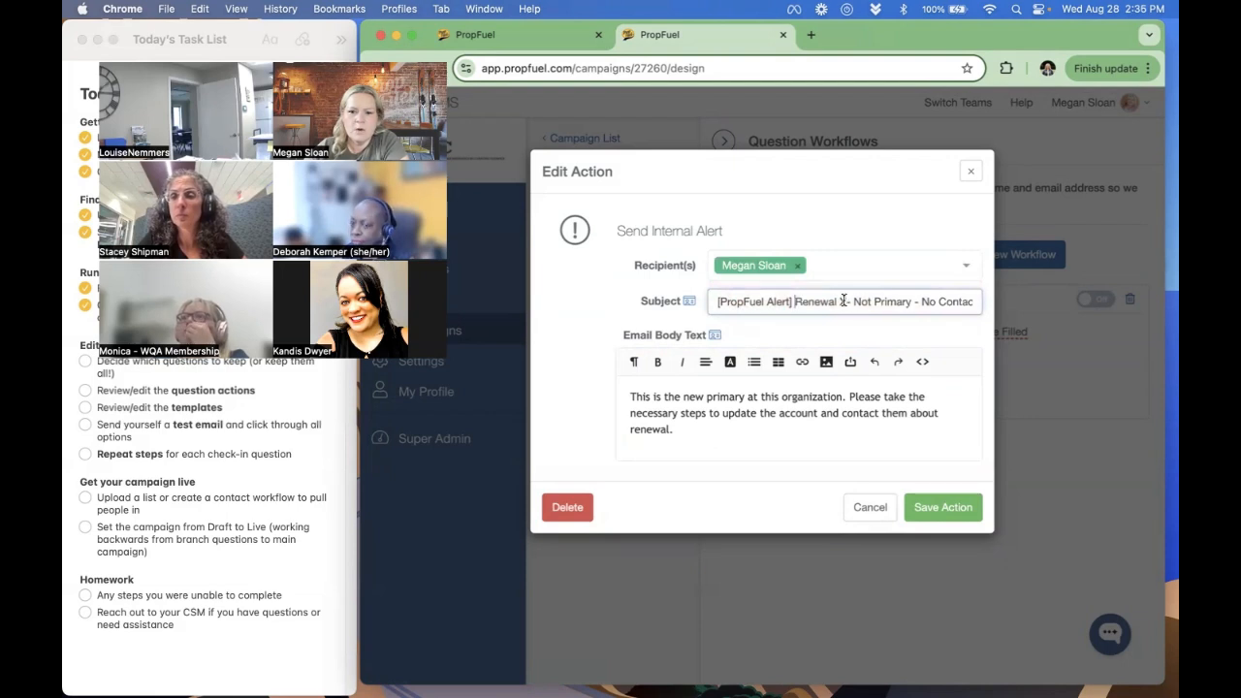
pyautogui.moveTo(841, 301); pyautogui.dragTo(918, 303)
pyautogui.press('BackSpace')
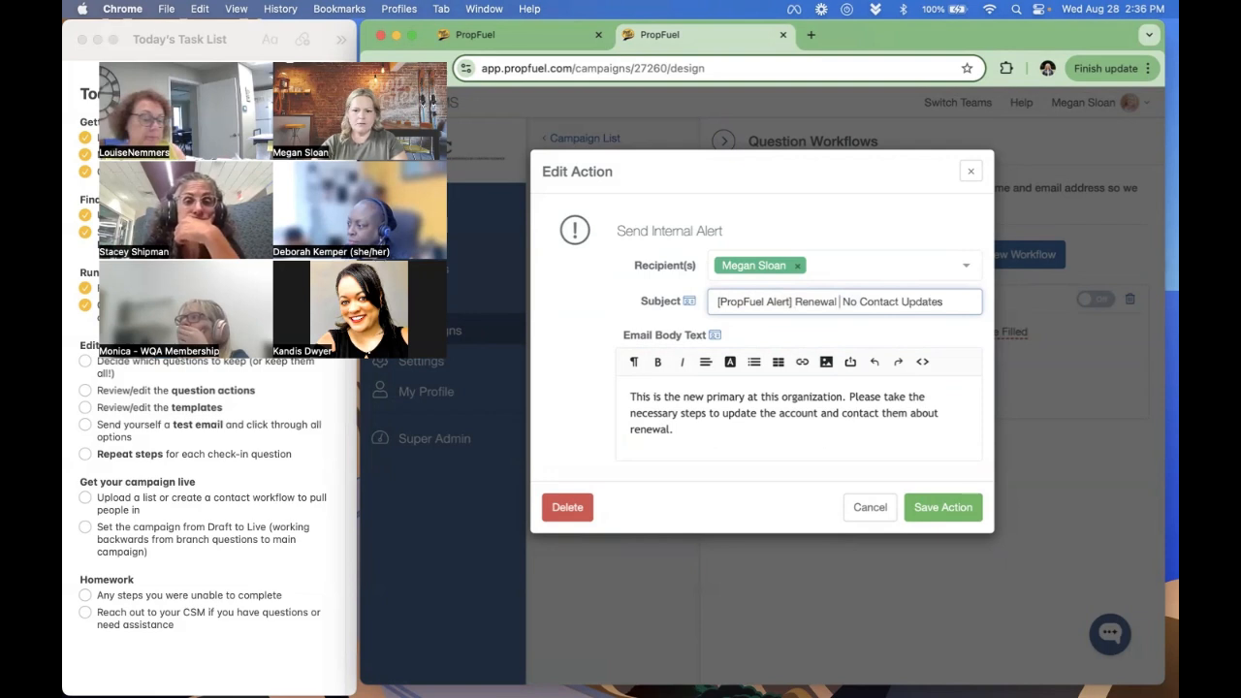
pyautogui.write('Campaign:')
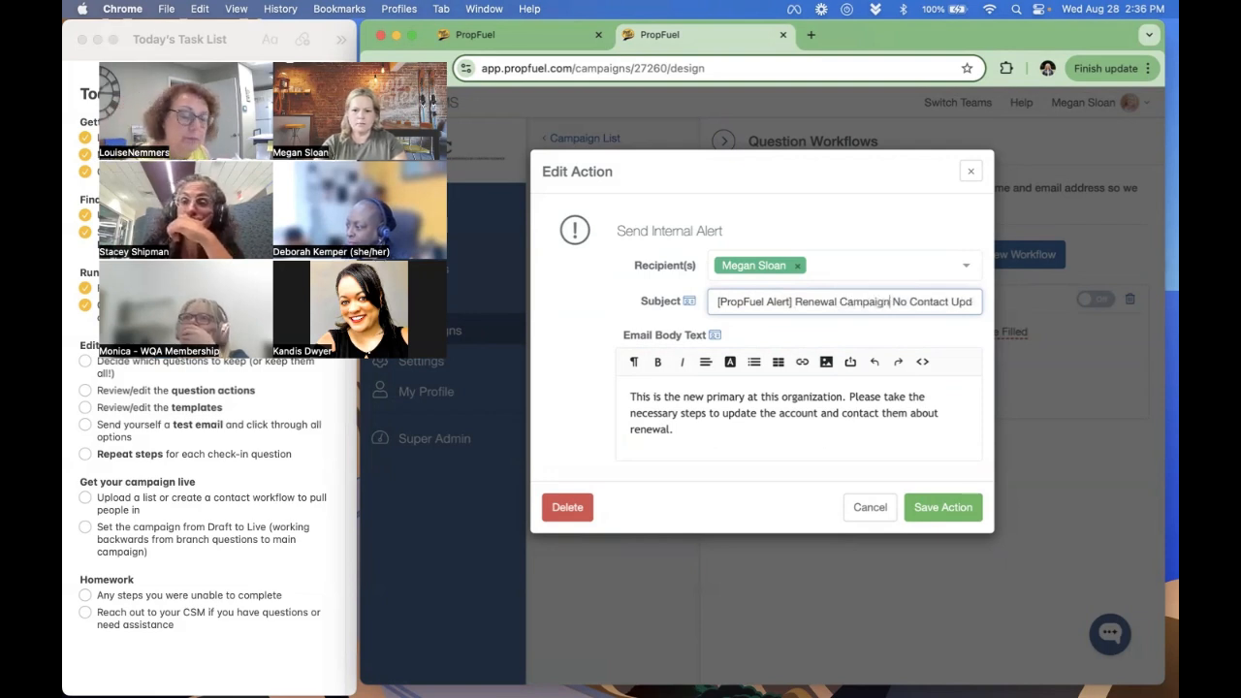
pyautogui.write(' New Primary')
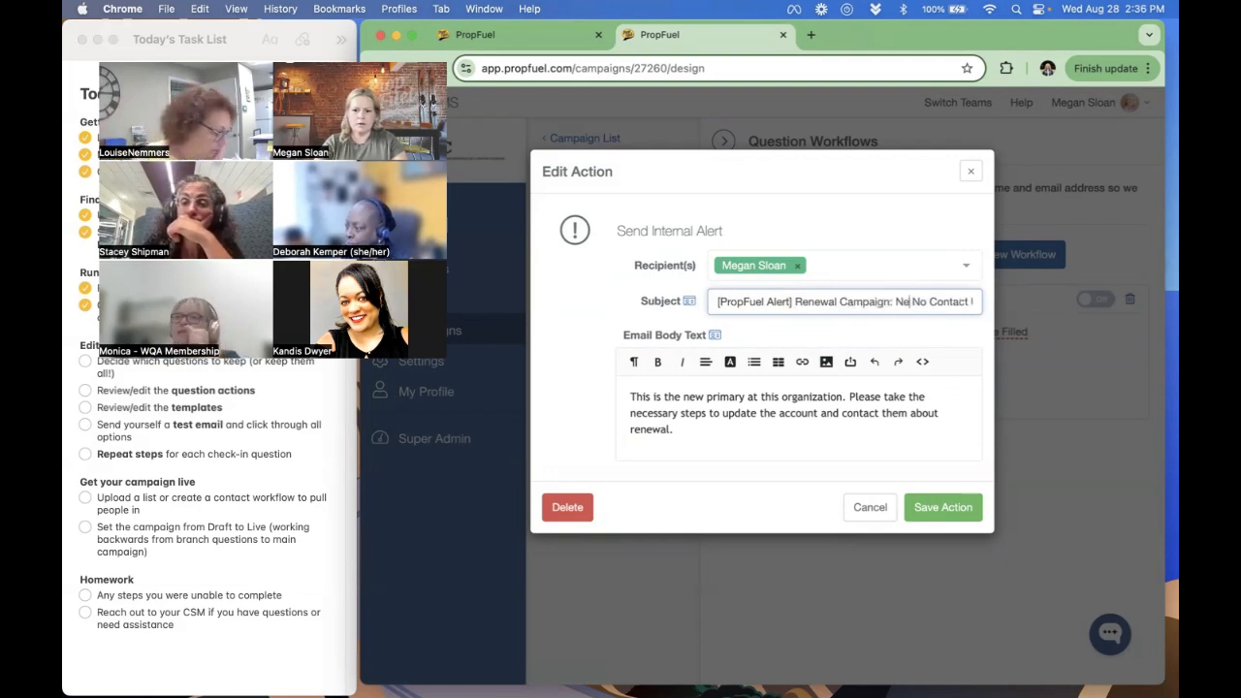
pyautogui.write('ct Info')
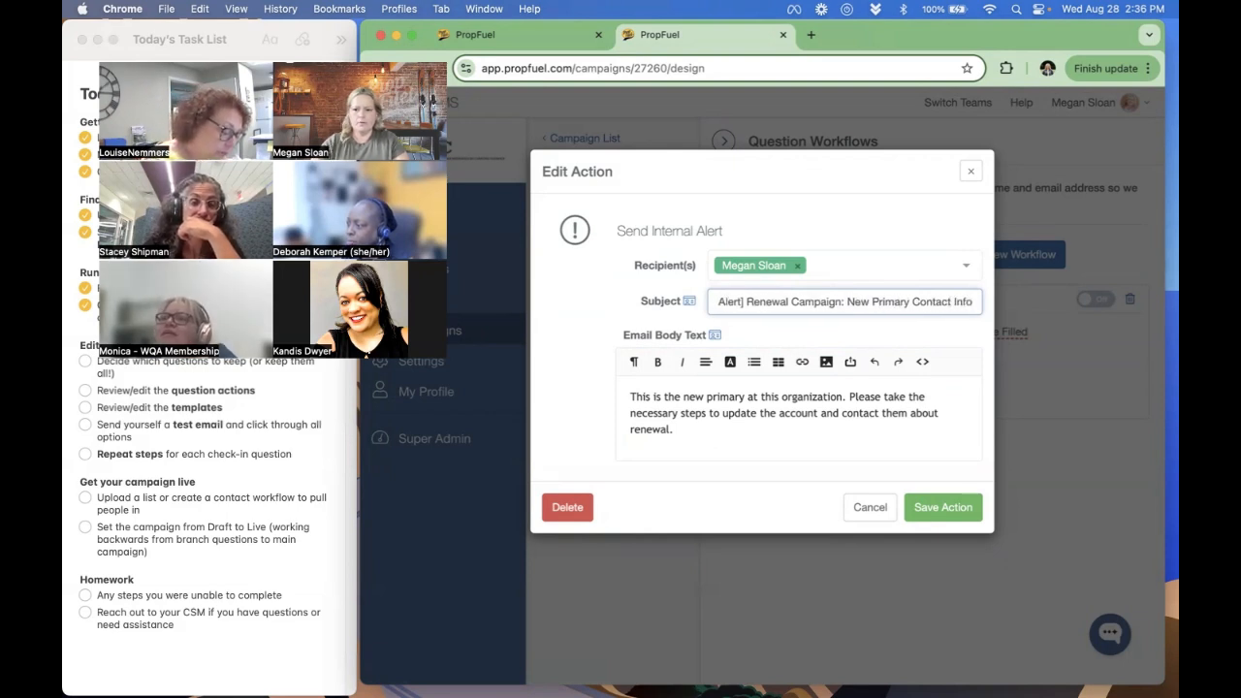
pyautogui.press('shift+super+Right')
pyautogui.press('BackSpace')
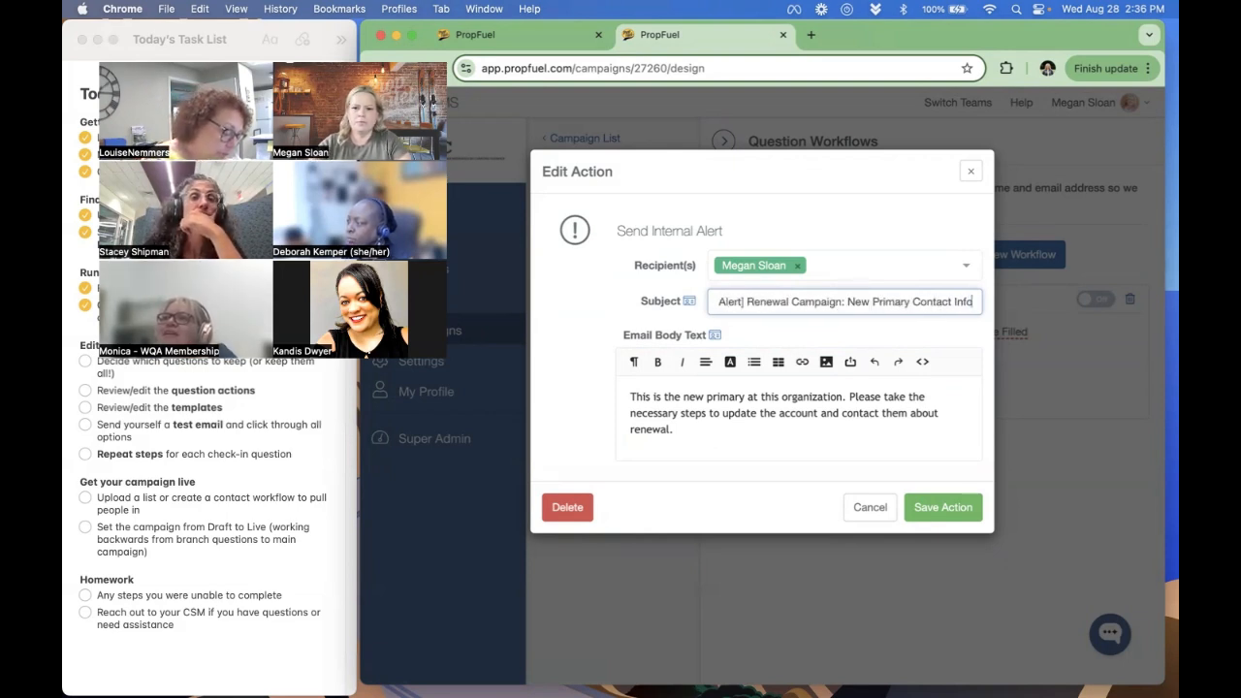
# - Add an "Organization name:" line with the Organization token to the alert's email body, save the action and turn on the workflow
pyautogui.click(770, 448)
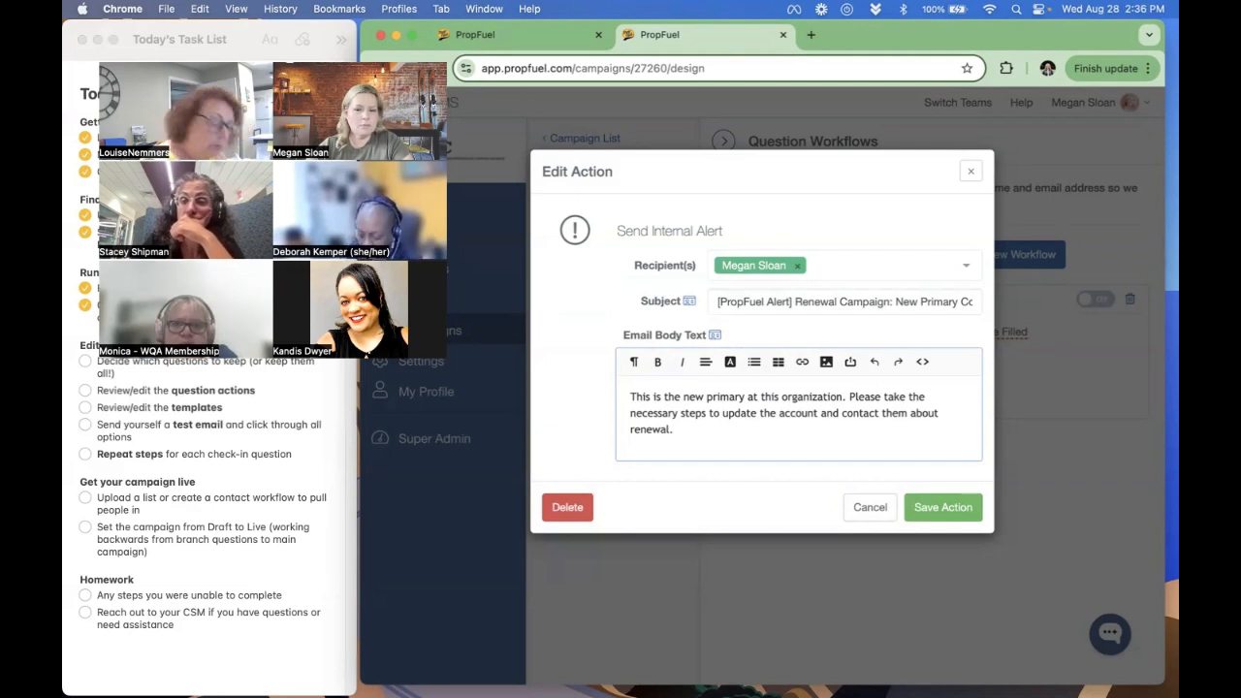
pyautogui.press('Return')
pyautogui.write('O')
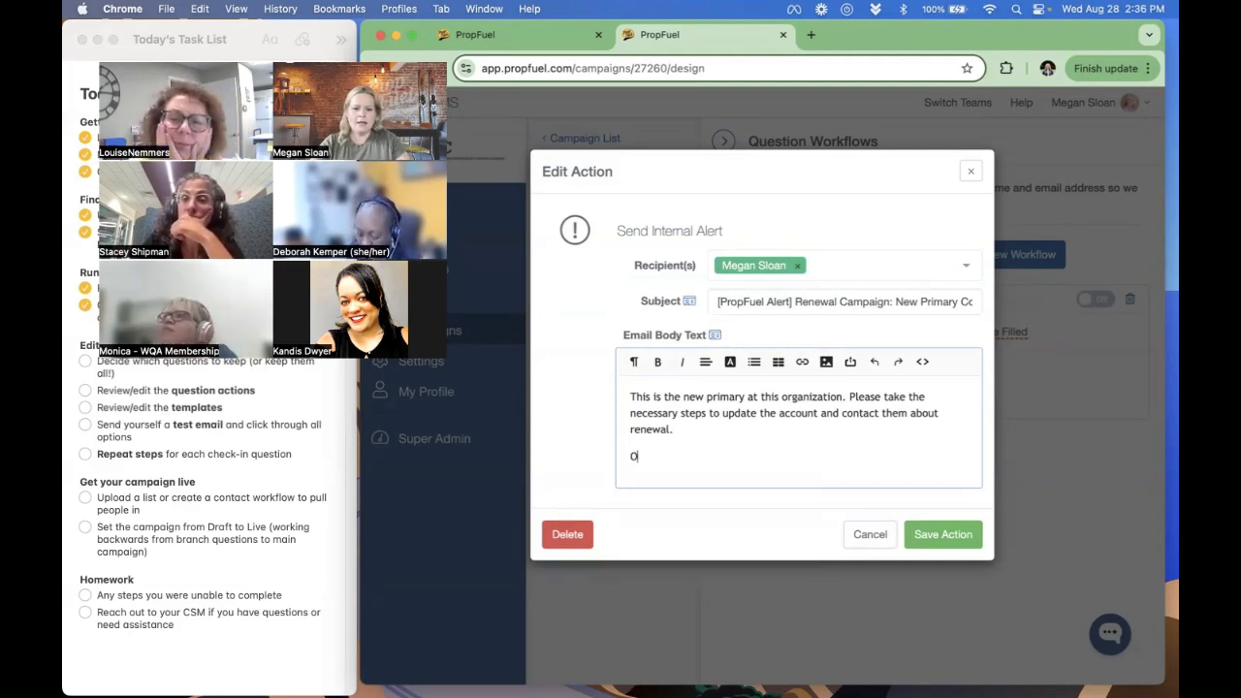
pyautogui.write('gra')
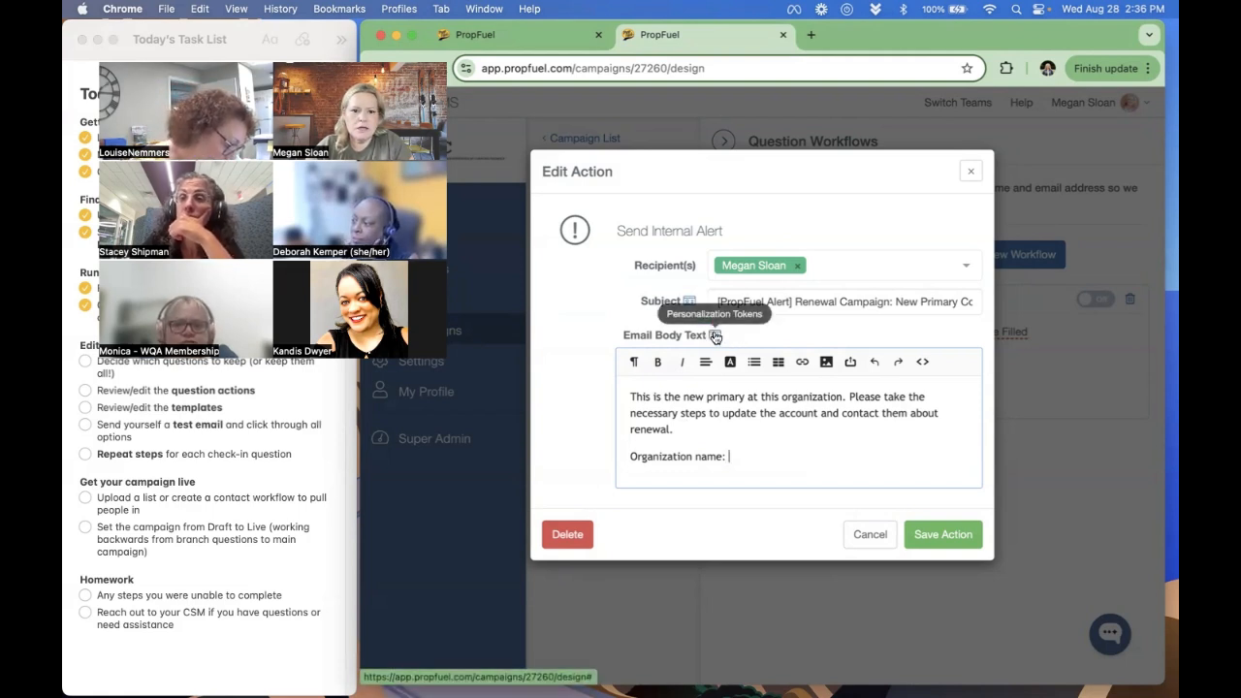
pyautogui.click(716, 336)
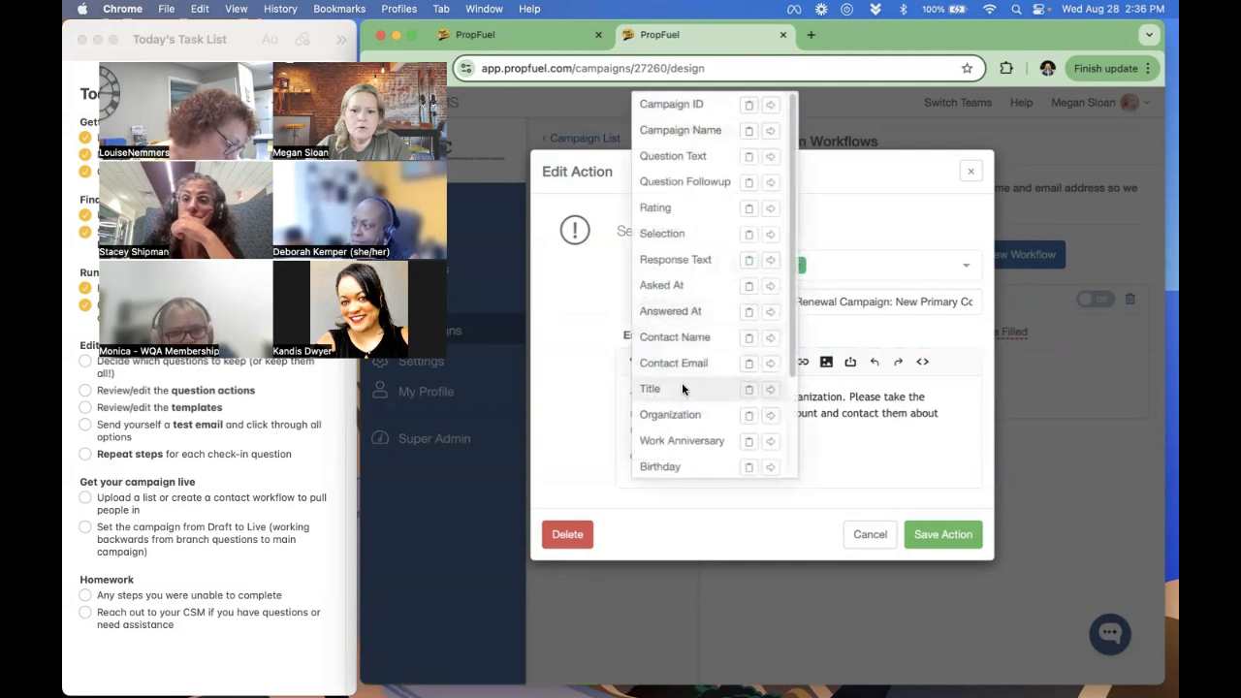
pyautogui.click(772, 415)
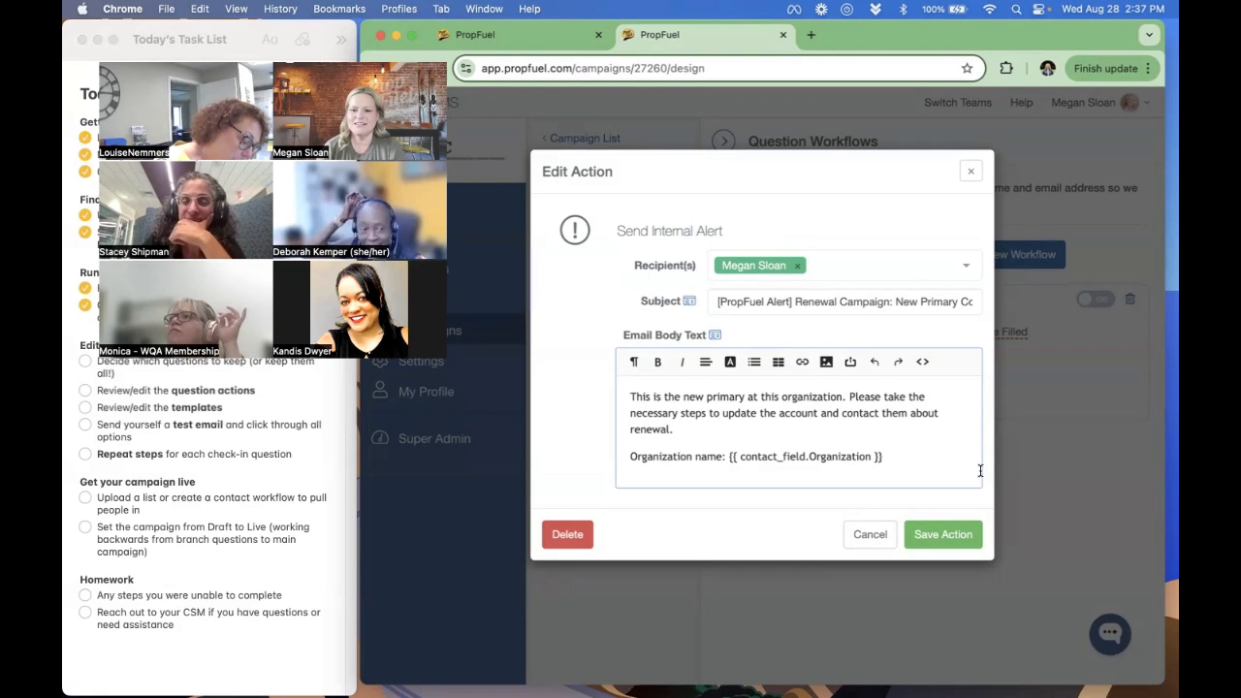
pyautogui.click(950, 536)
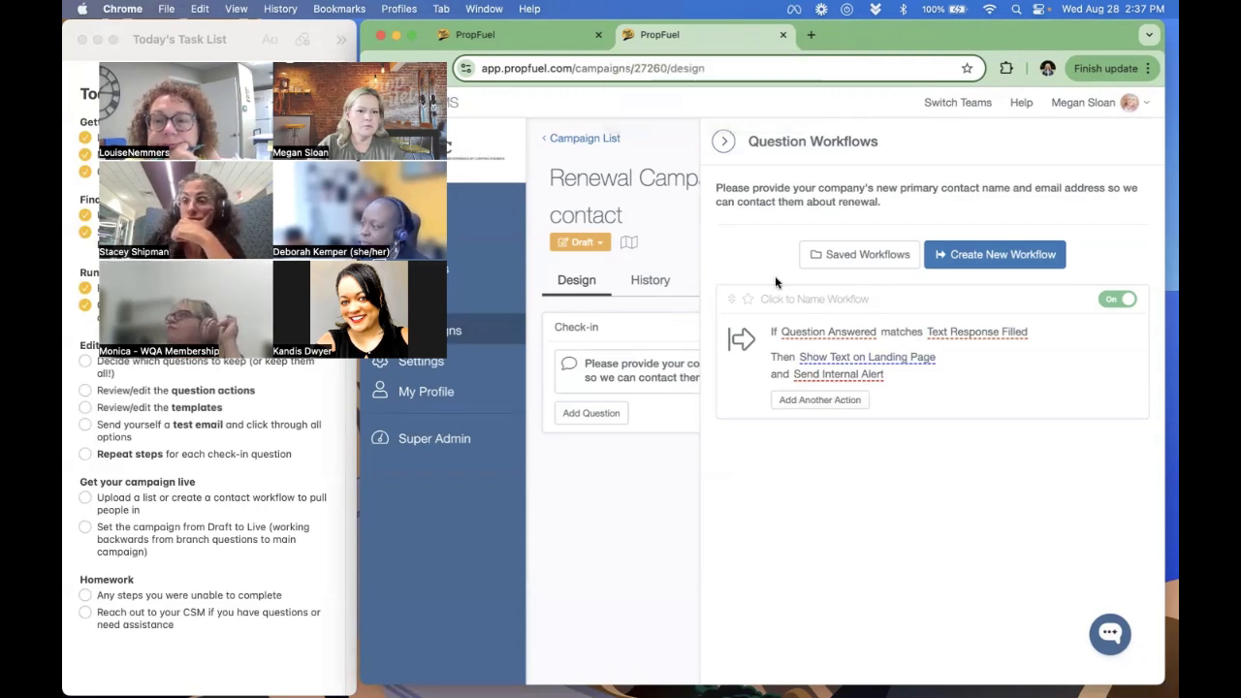
# - Close this branch campaign, open the linked "Renewal Campaign for Test Association - Undecided" campaign and read its check-in question
pyautogui.click(785, 37)
pyautogui.scroll(-1, 950, 523)
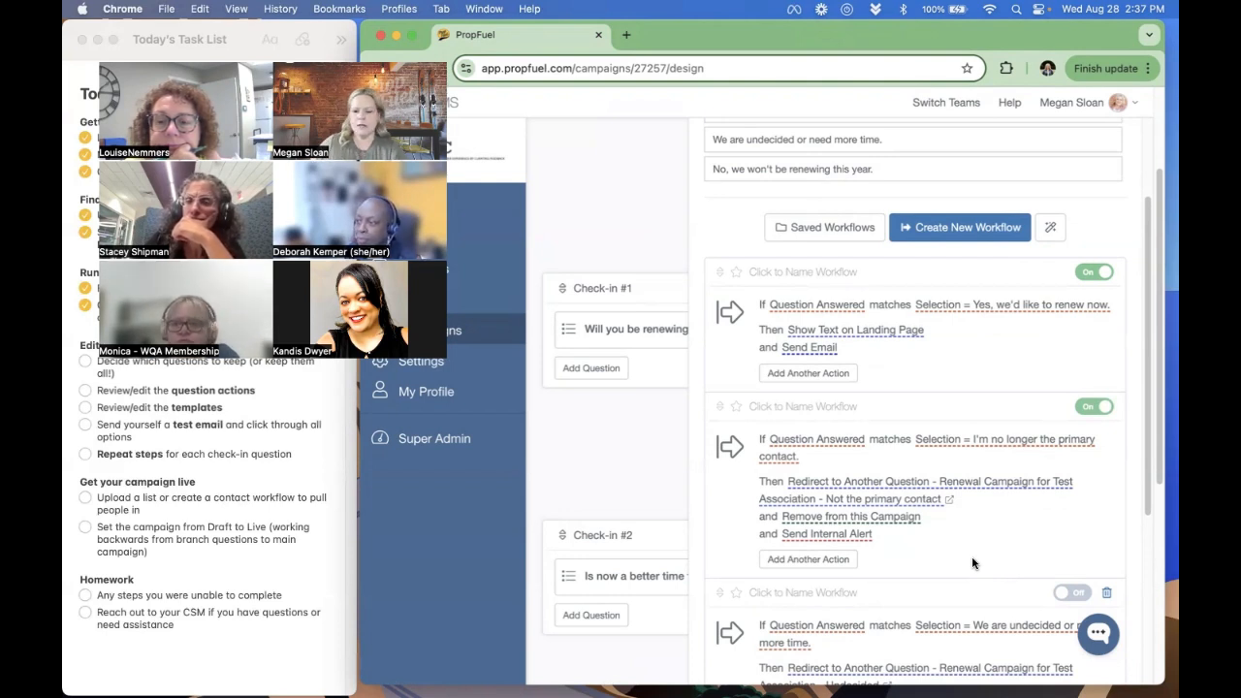
pyautogui.scroll(-4, 969, 494)
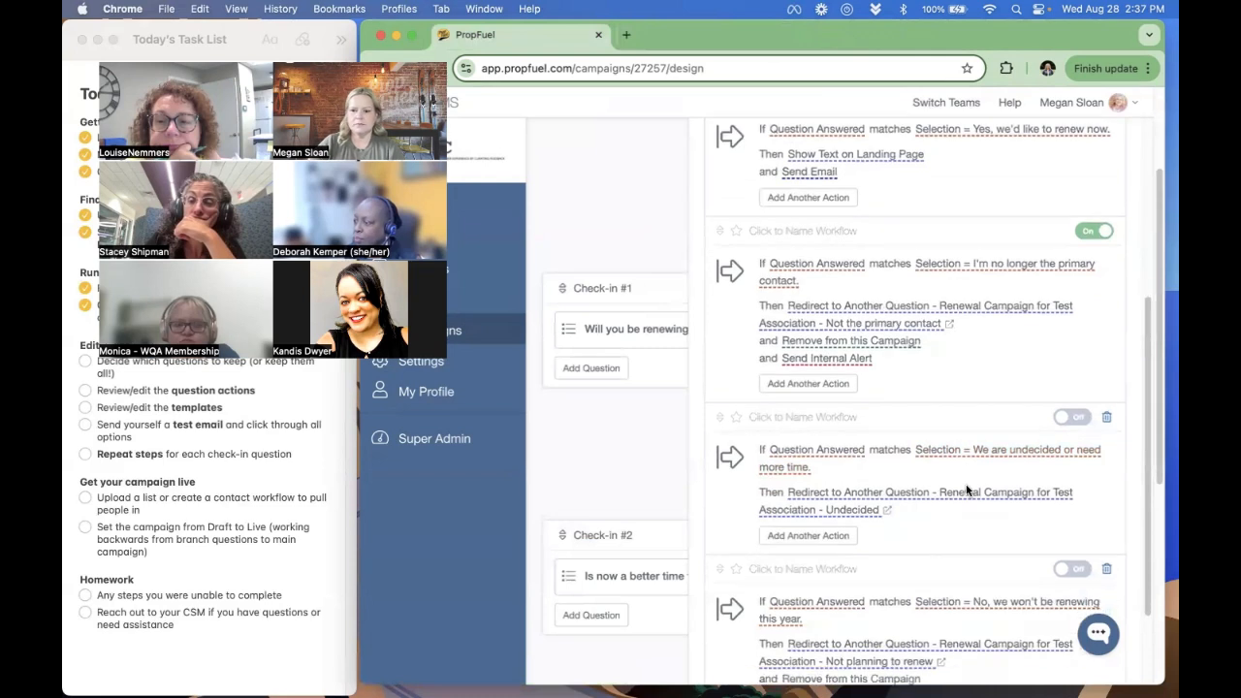
pyautogui.scroll(-2, 949, 529)
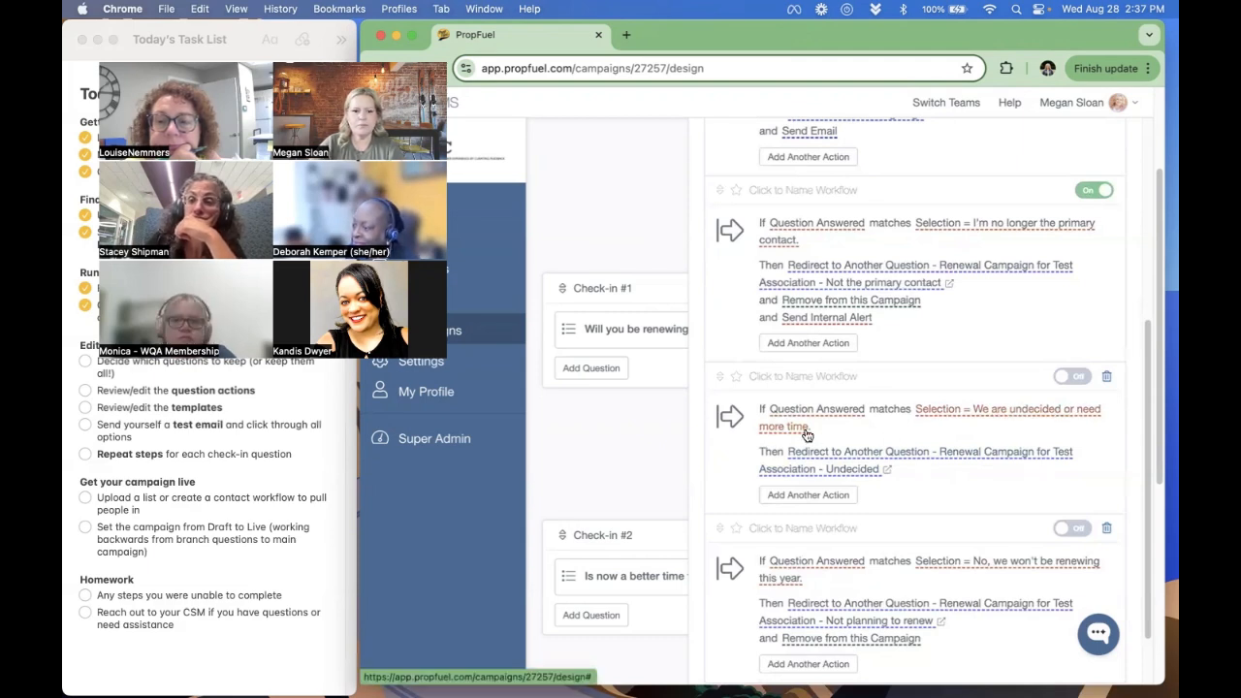
pyautogui.click(887, 472)
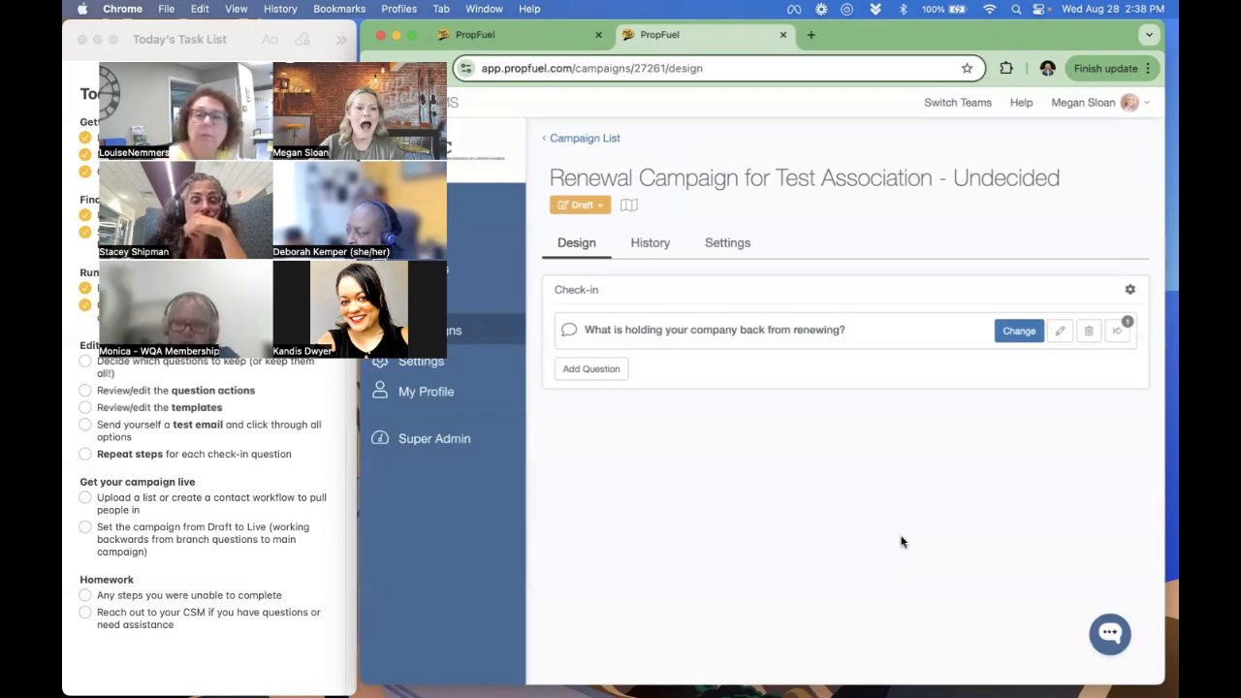
pyautogui.click(532, 42)
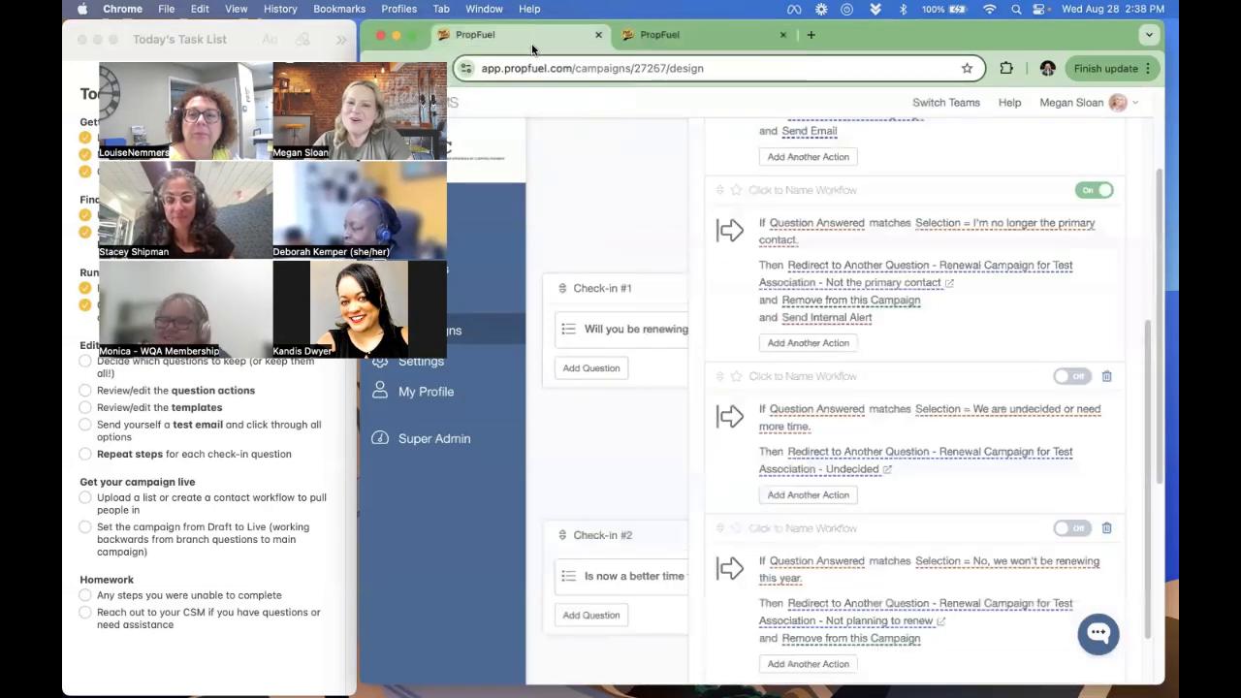
pyautogui.click(888, 470)
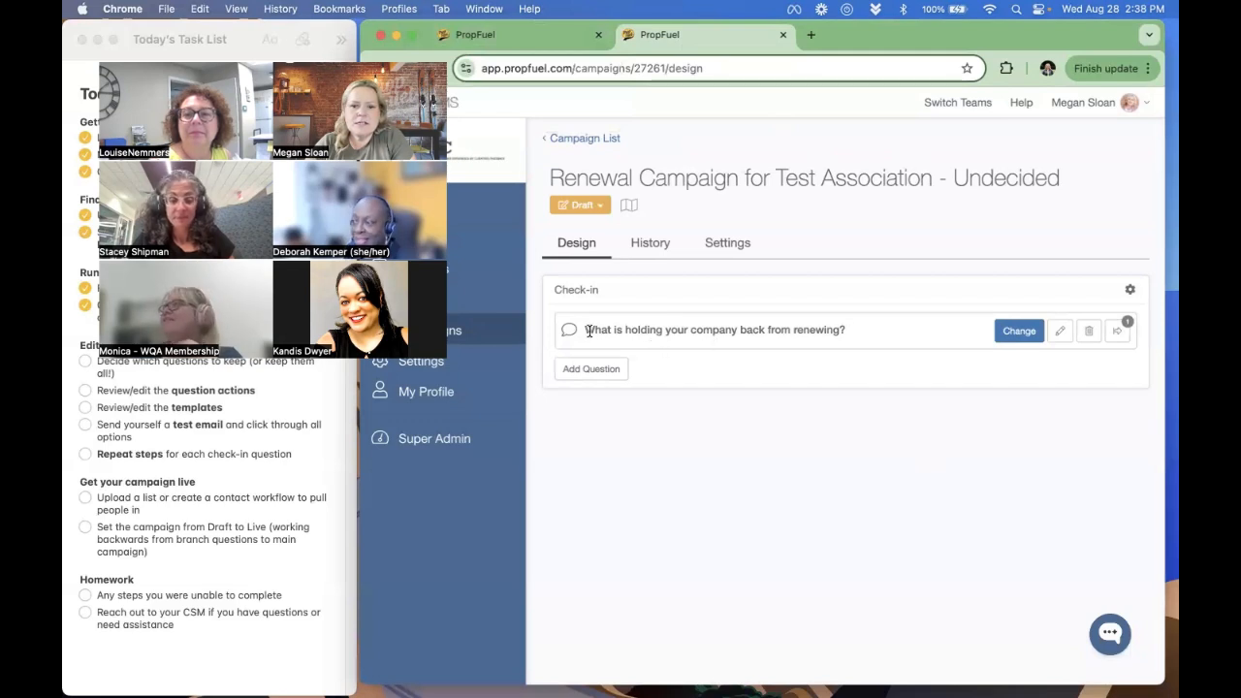
pyautogui.moveTo(586, 330); pyautogui.dragTo(836, 337)
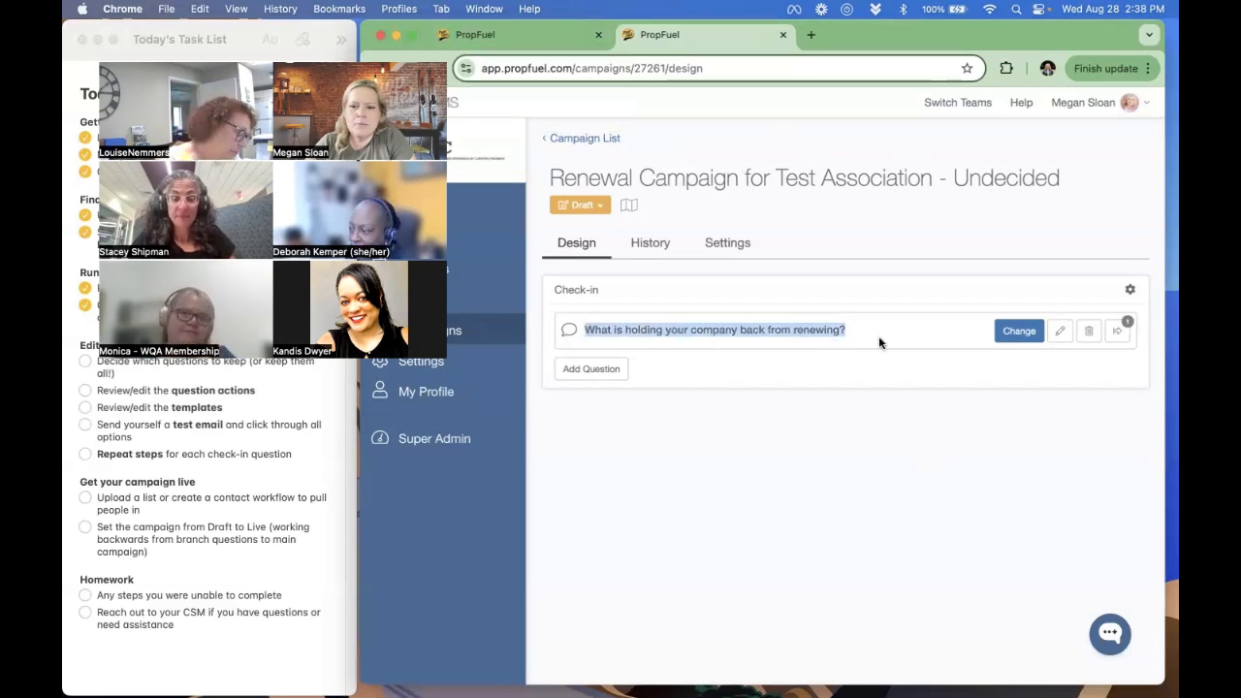
pyautogui.click(786, 328)
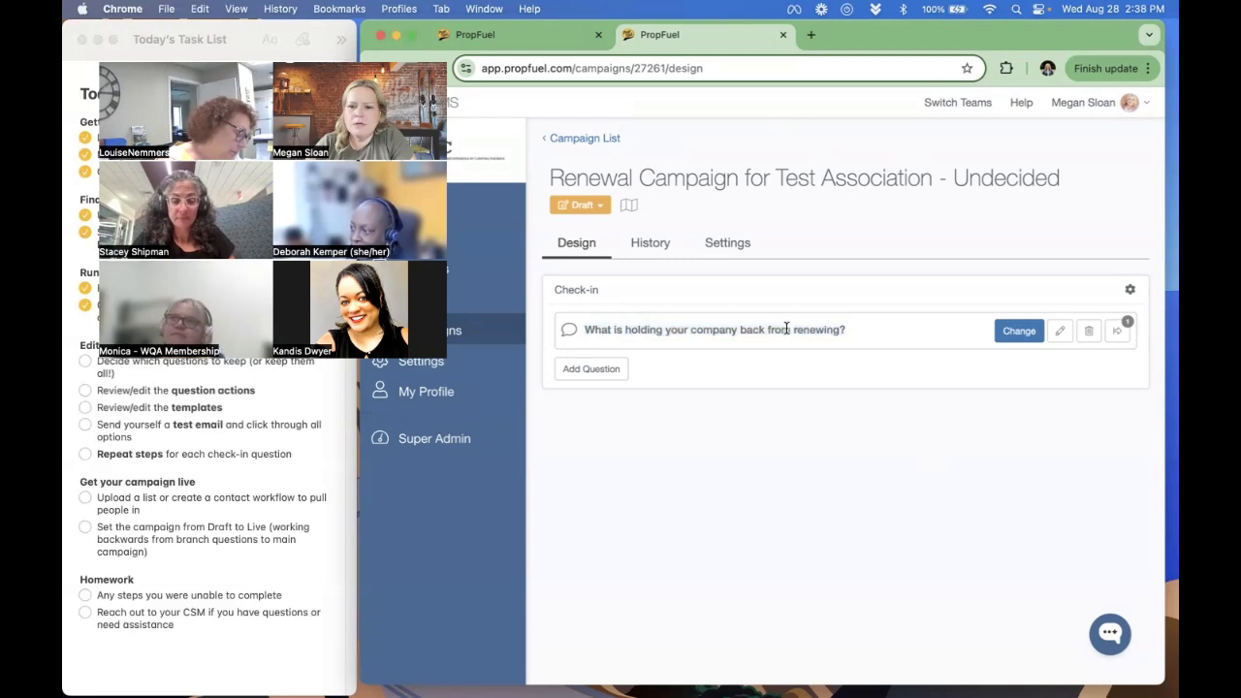
# - Open the workflow of the undecided branch question, check the landing page text shown after a text response and save the action
pyautogui.click(1117, 330)
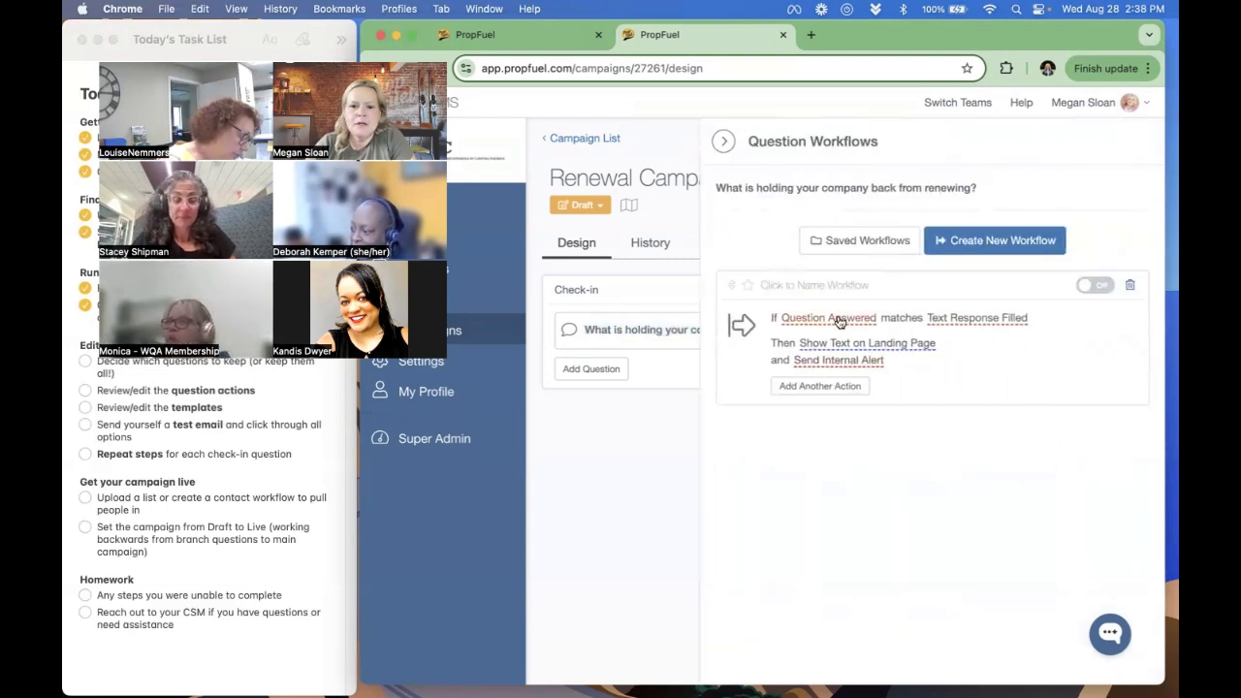
pyautogui.click(692, 410)
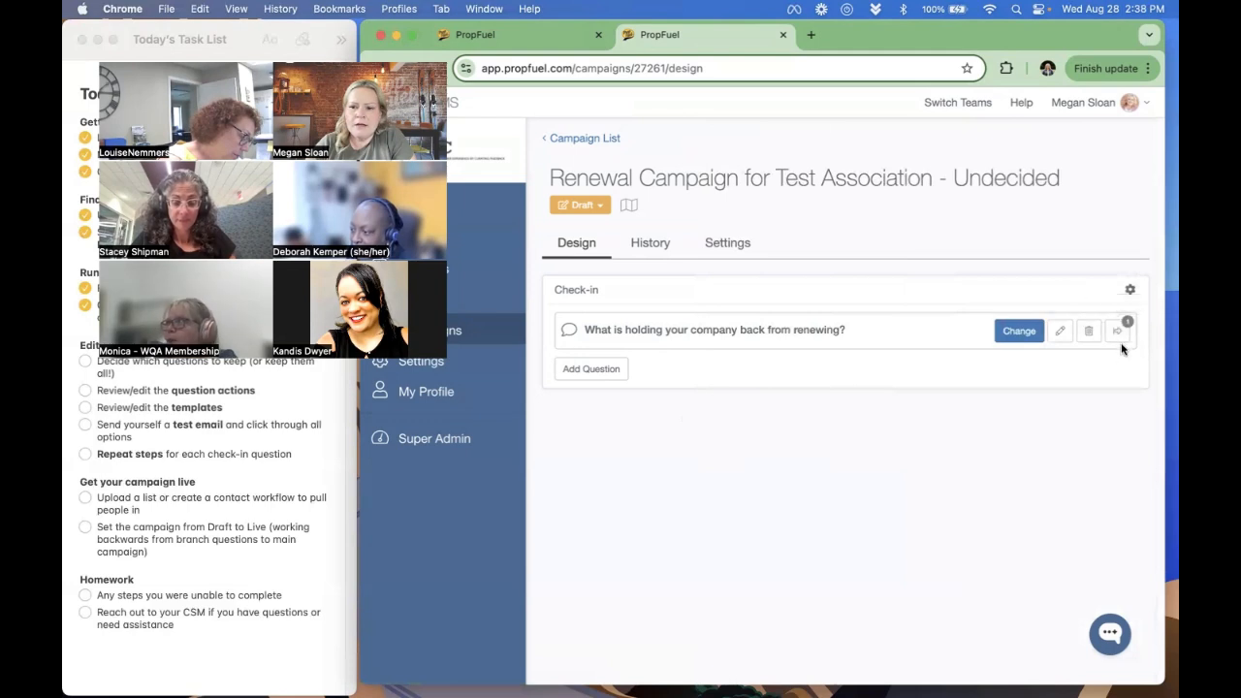
pyautogui.click(1117, 331)
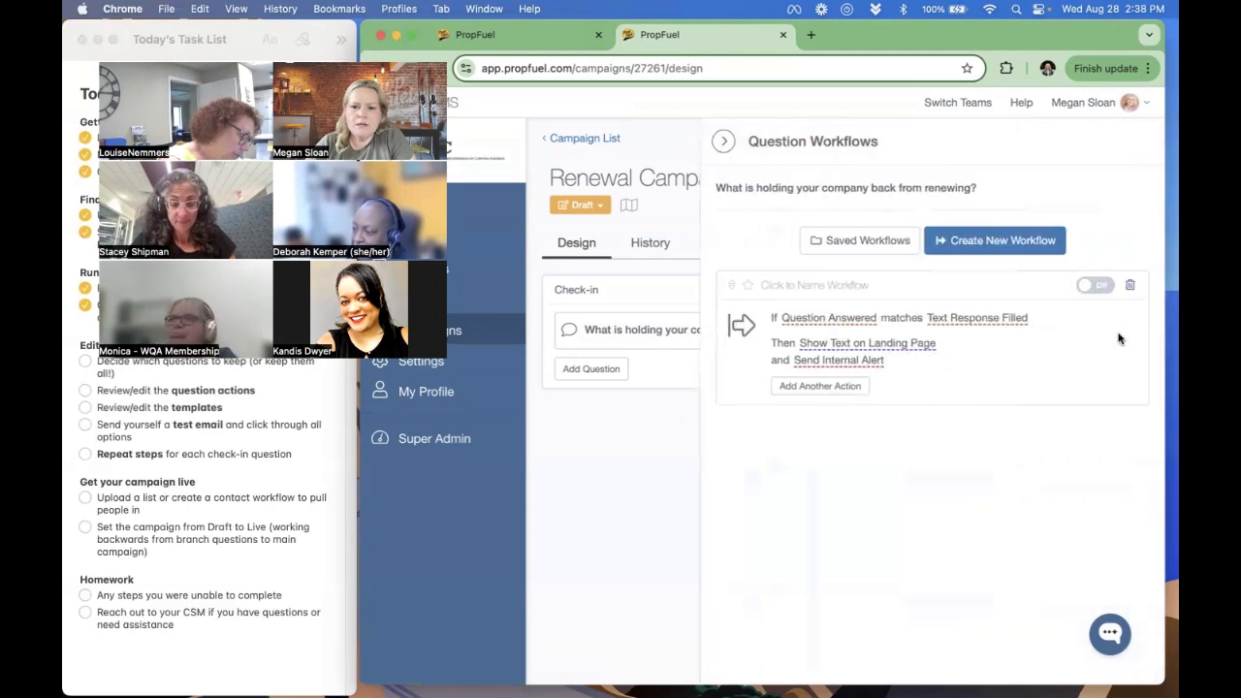
pyautogui.click(901, 347)
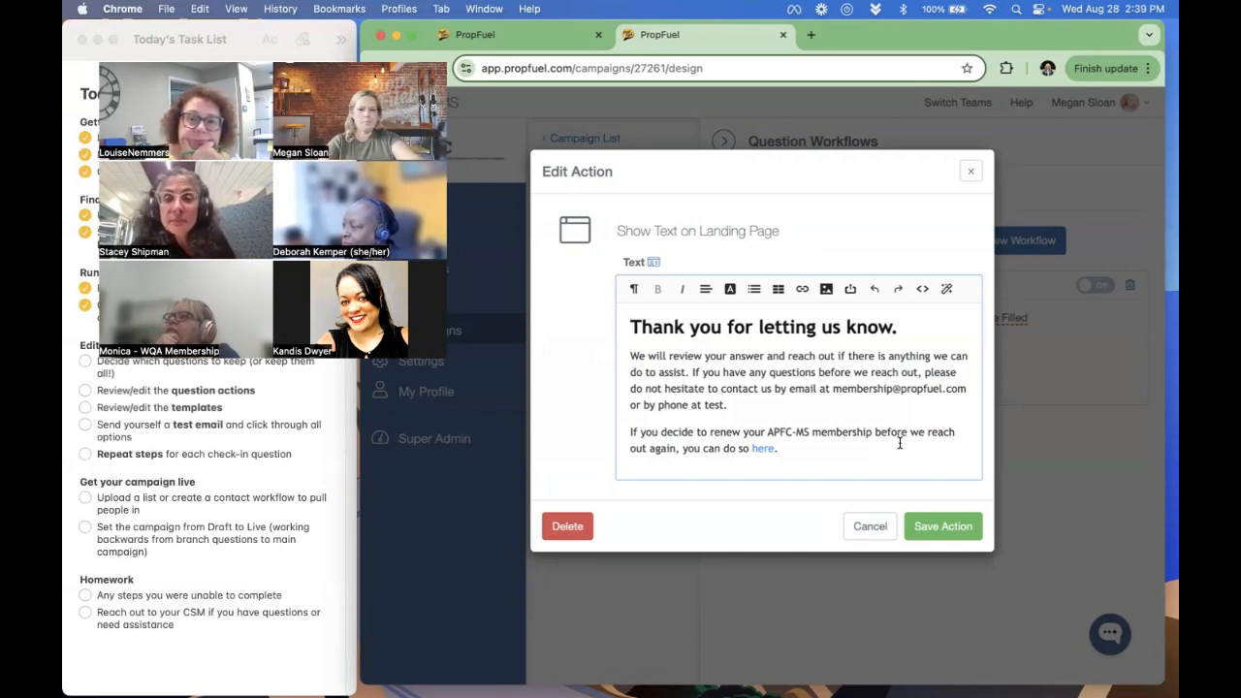
pyautogui.click(945, 532)
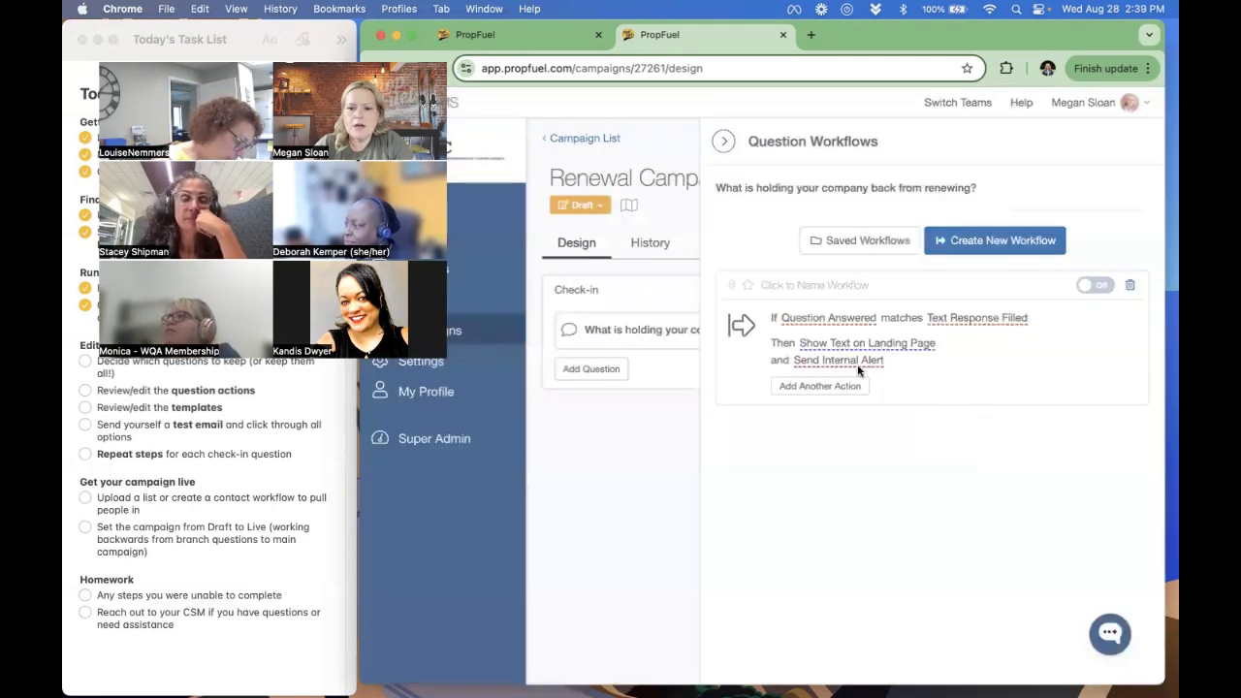
# - Add an "Org Name:" line with the Organization token to the body of the undecided branch's internal alert
pyautogui.click(858, 361)
pyautogui.click(811, 437)
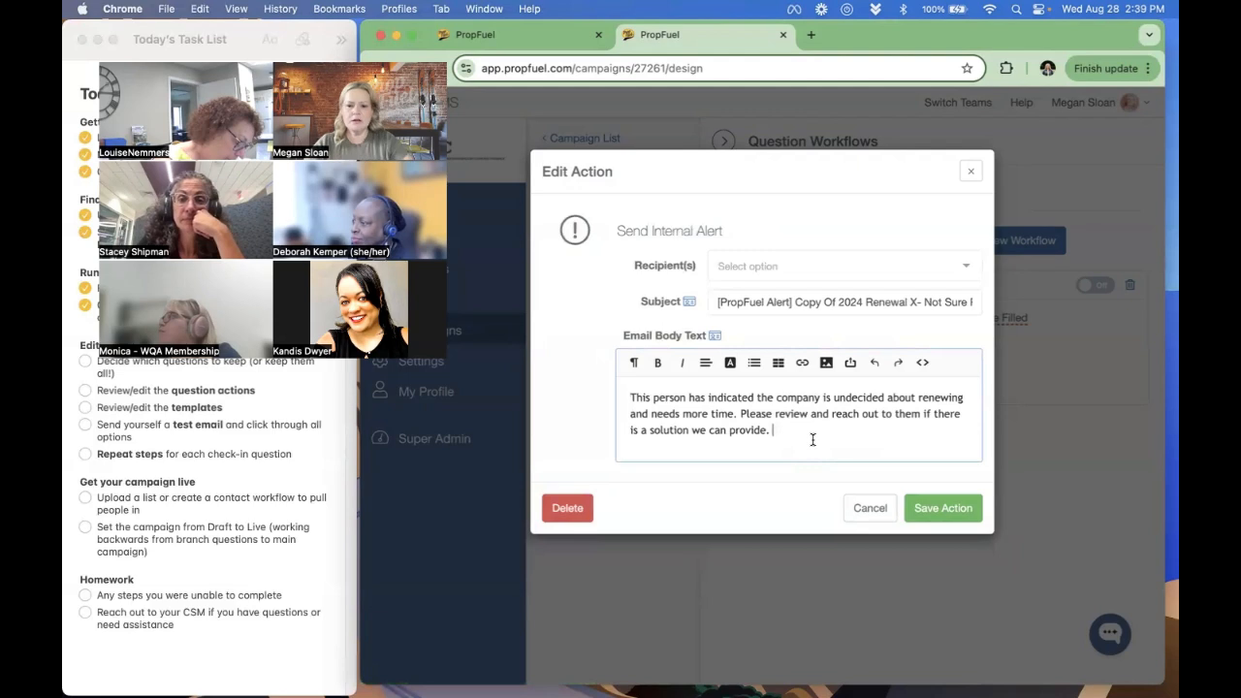
pyautogui.press('Return')
pyautogui.write('O')
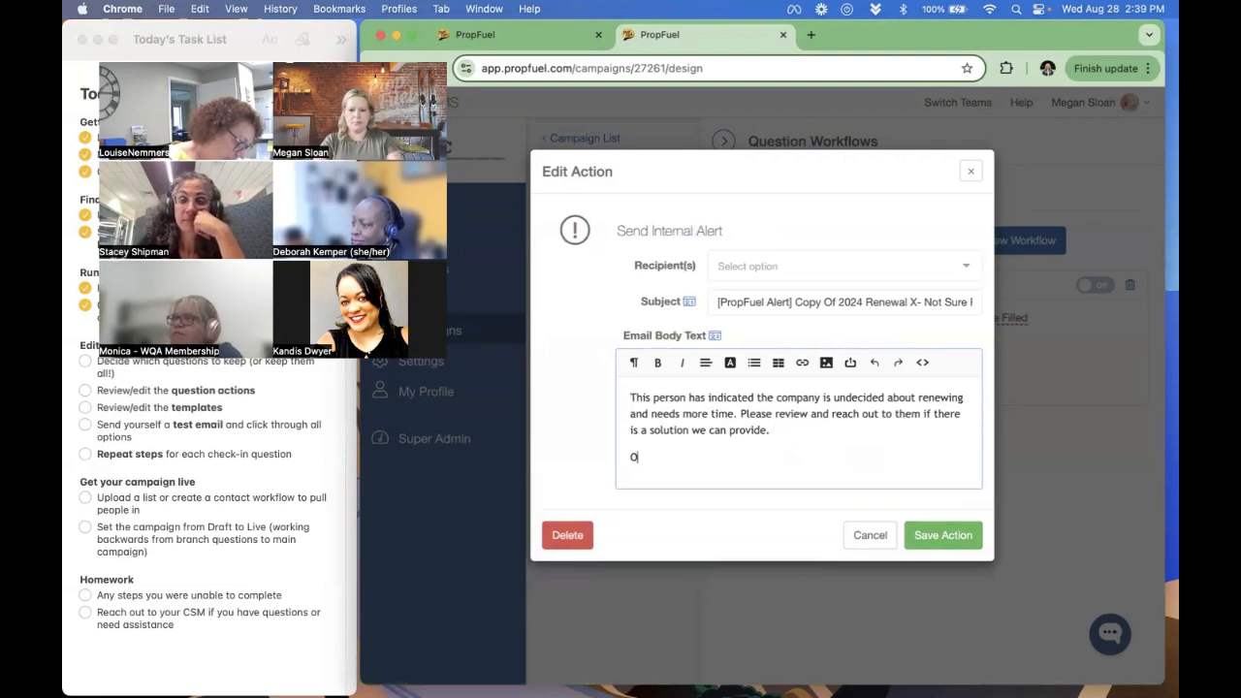
pyautogui.write('rg Name:')
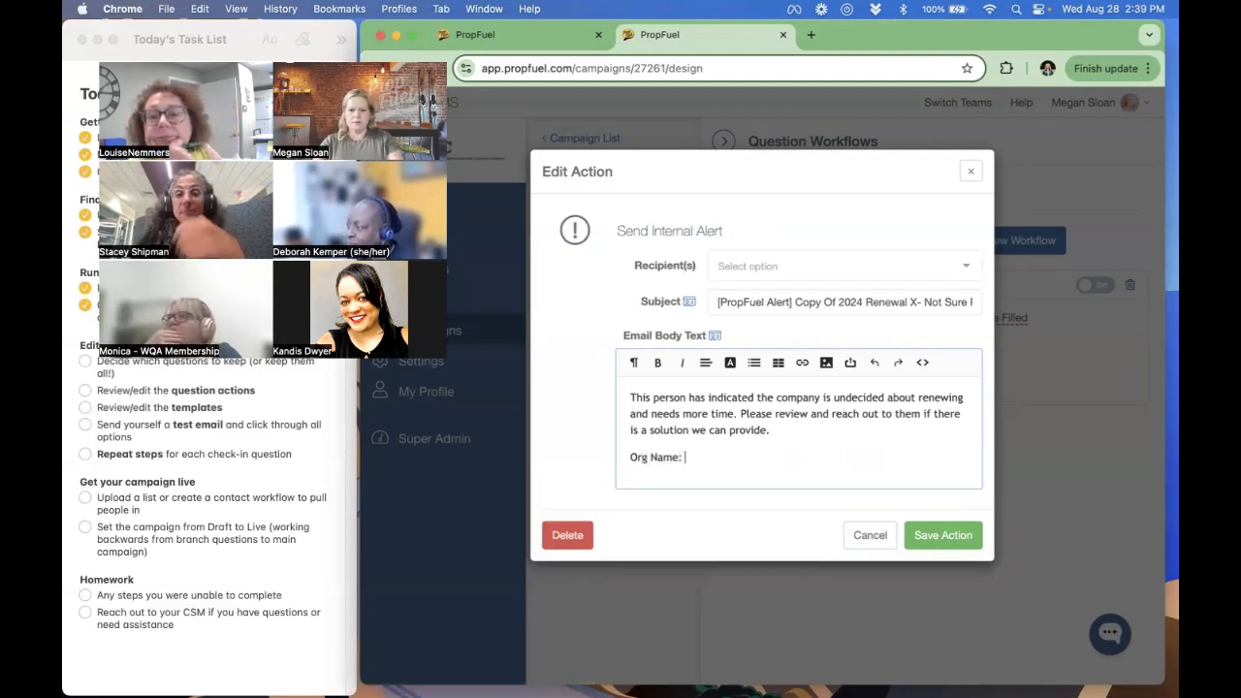
pyautogui.click(714, 335)
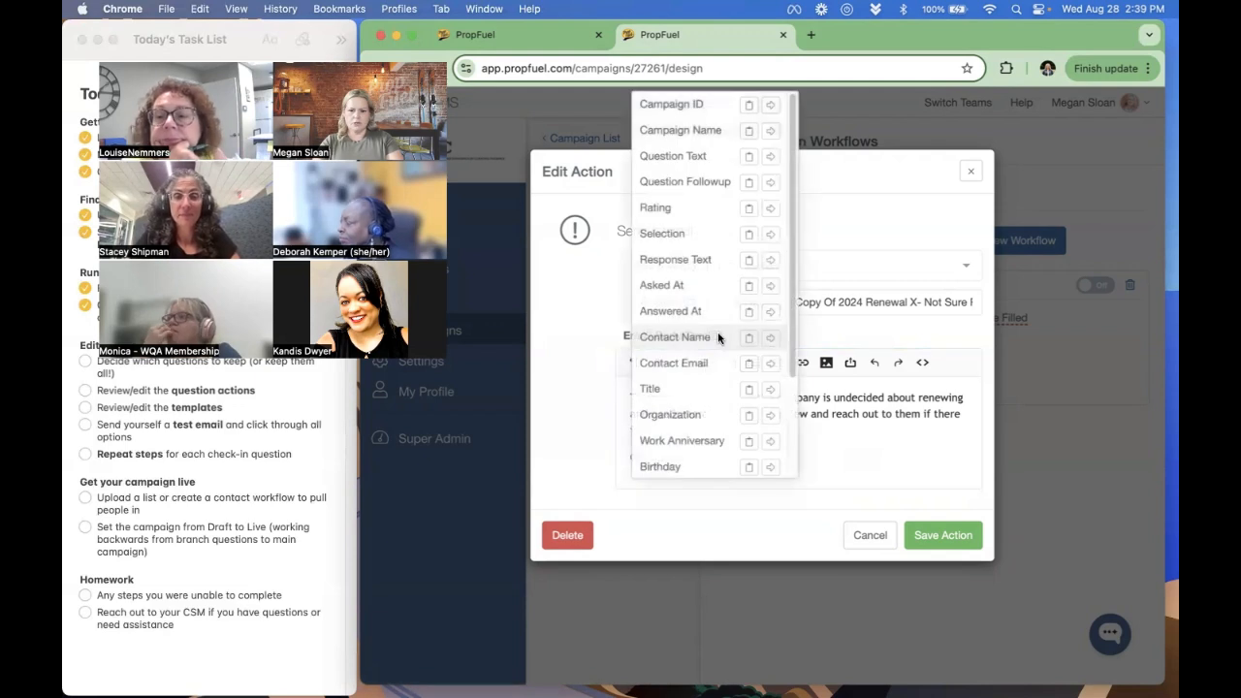
pyautogui.click(770, 416)
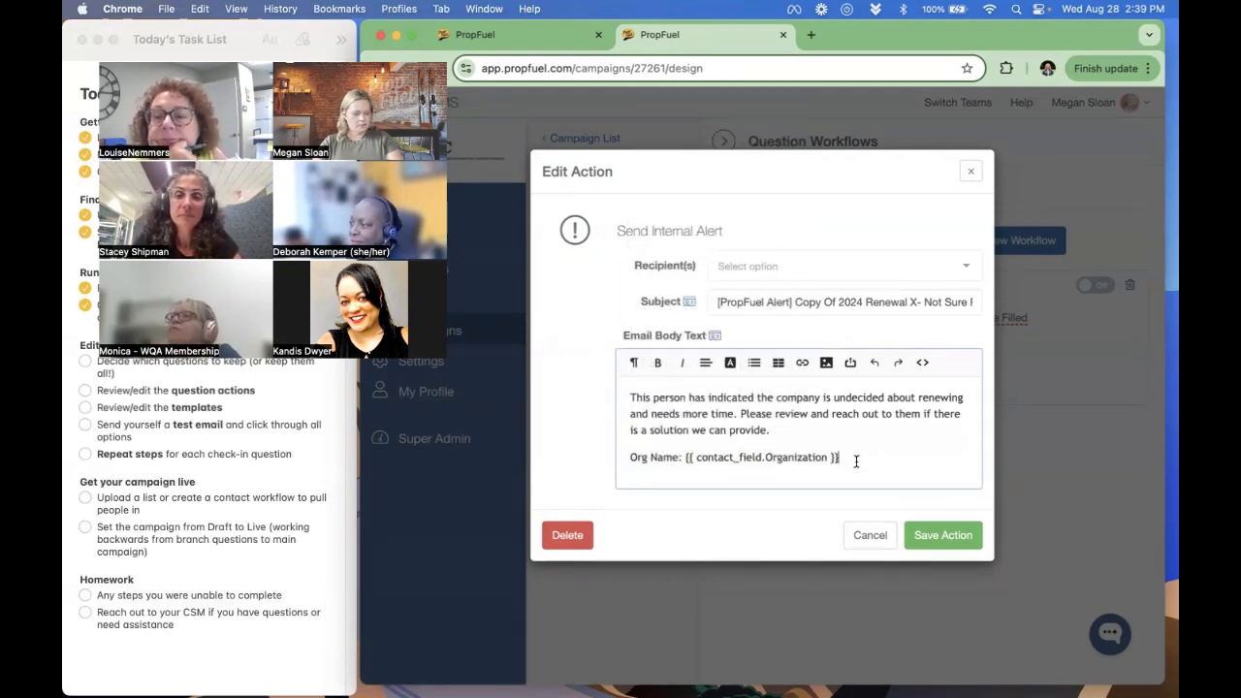
# - Add the team member as alert recipient, set the subject to "[PropFuel Alert] Renewal Campaign: Unsure about renewal" and save the action
pyautogui.click(801, 280)
pyautogui.click(790, 306)
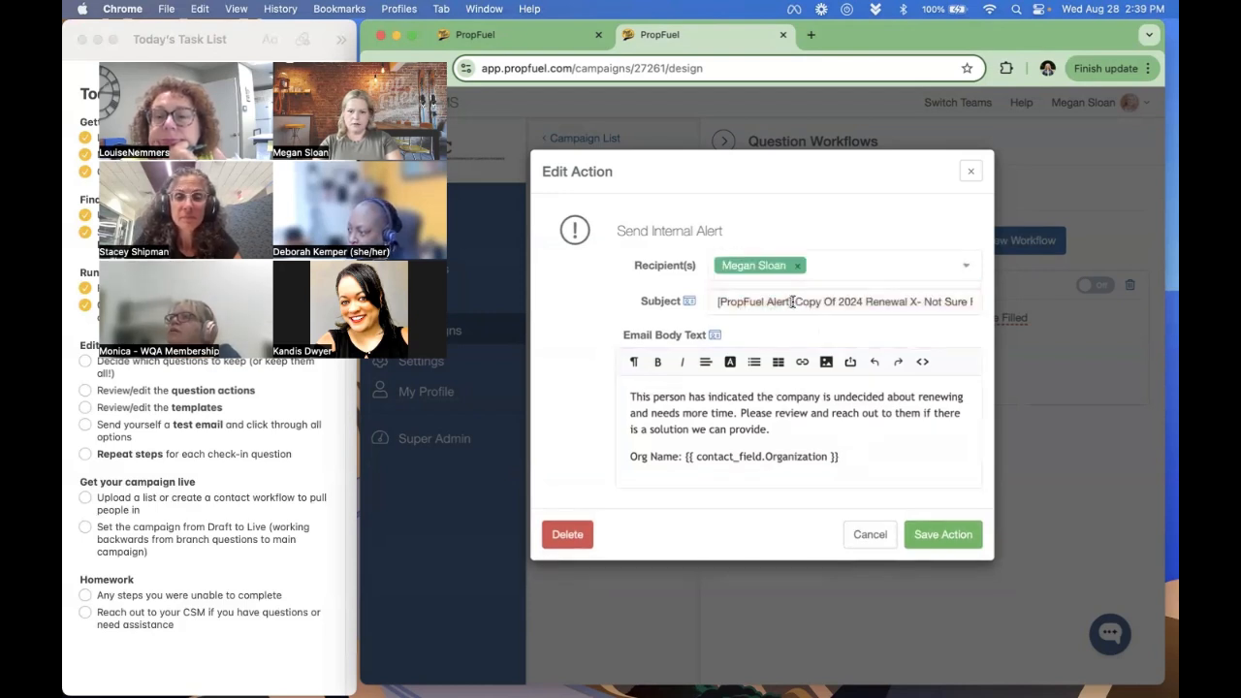
pyautogui.moveTo(793, 301); pyautogui.dragTo(1050, 309)
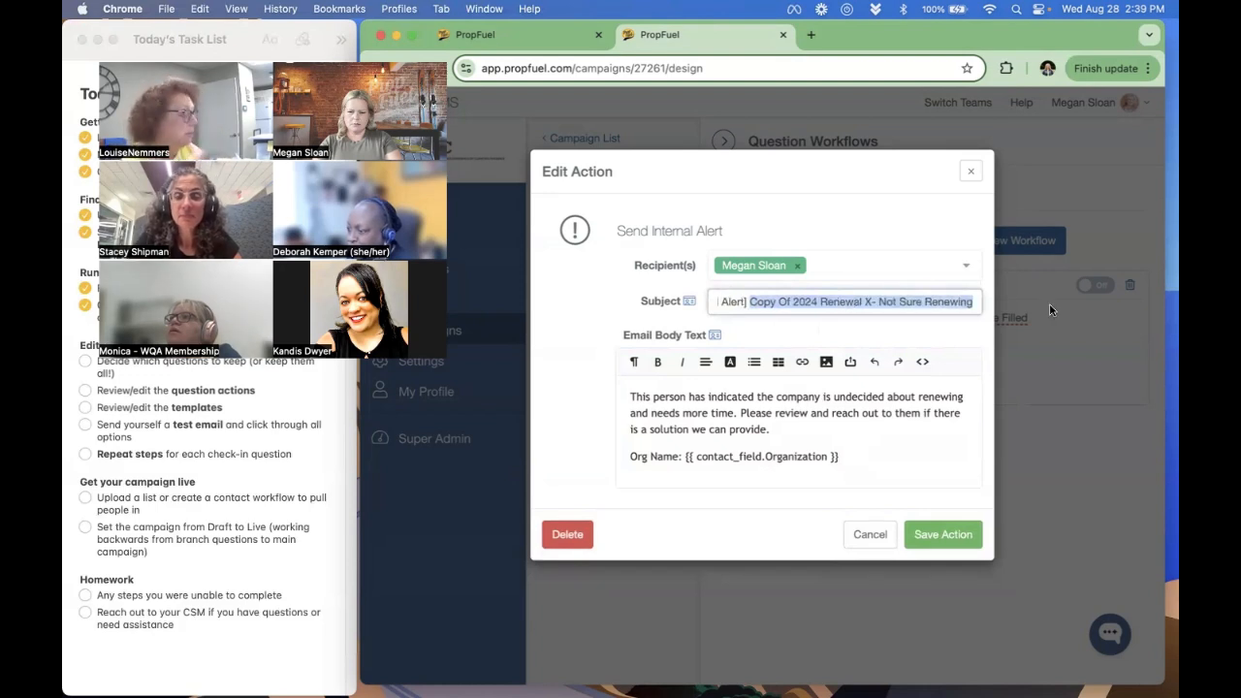
pyautogui.write('enewal Campaign:')
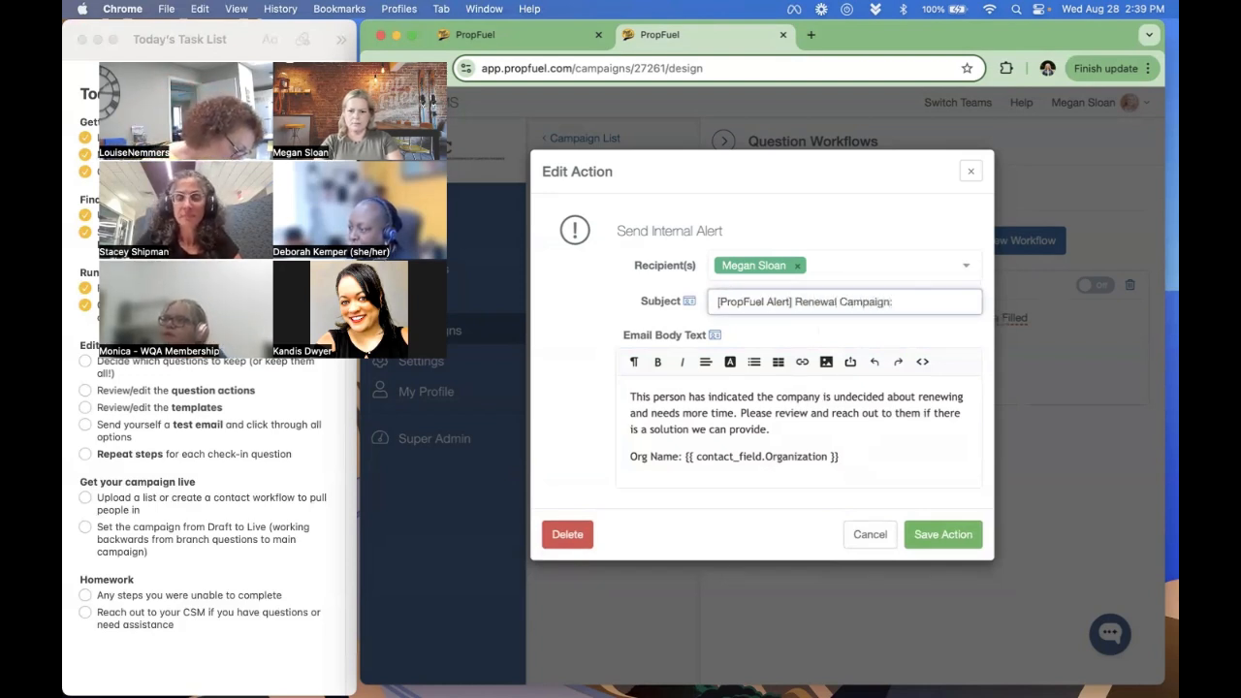
pyautogui.write(' Unsure about ')
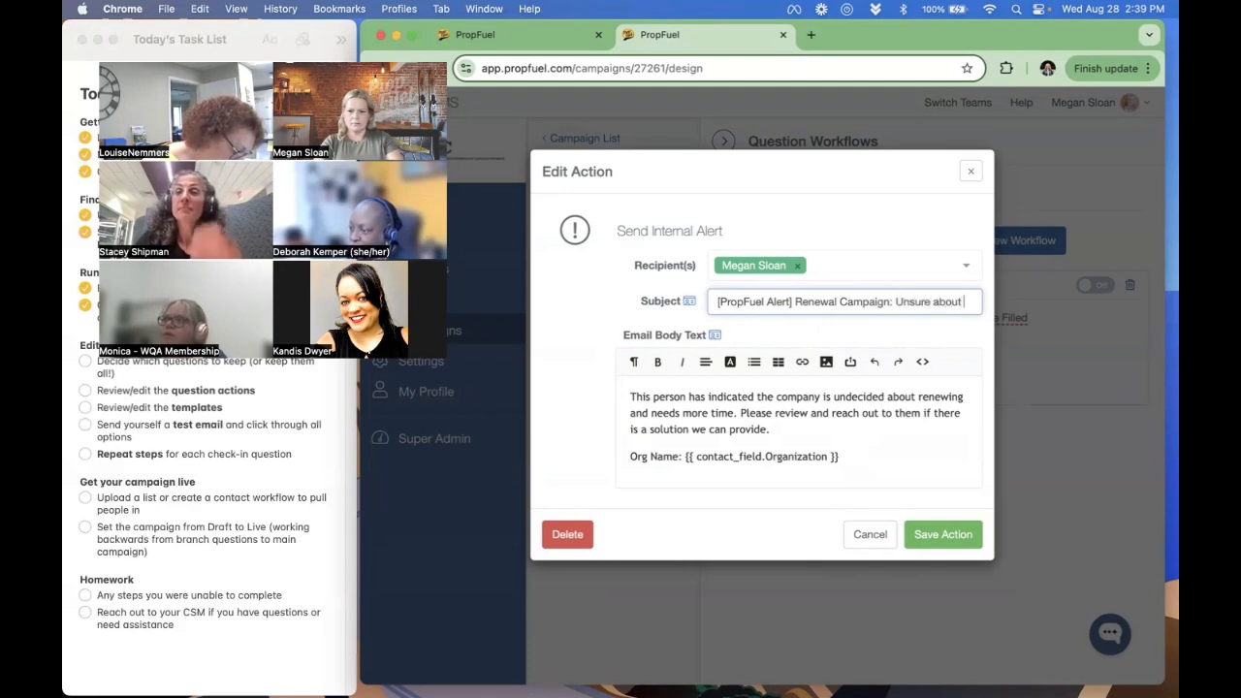
pyautogui.write('renewal')
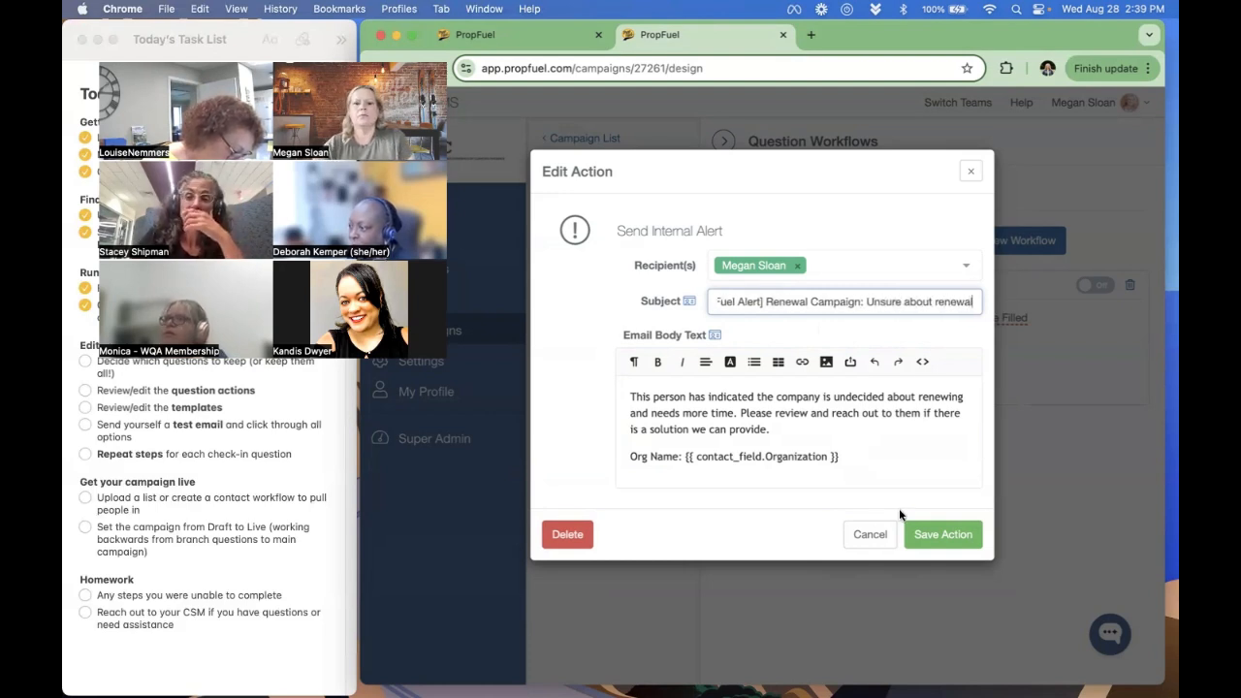
pyautogui.click(910, 459)
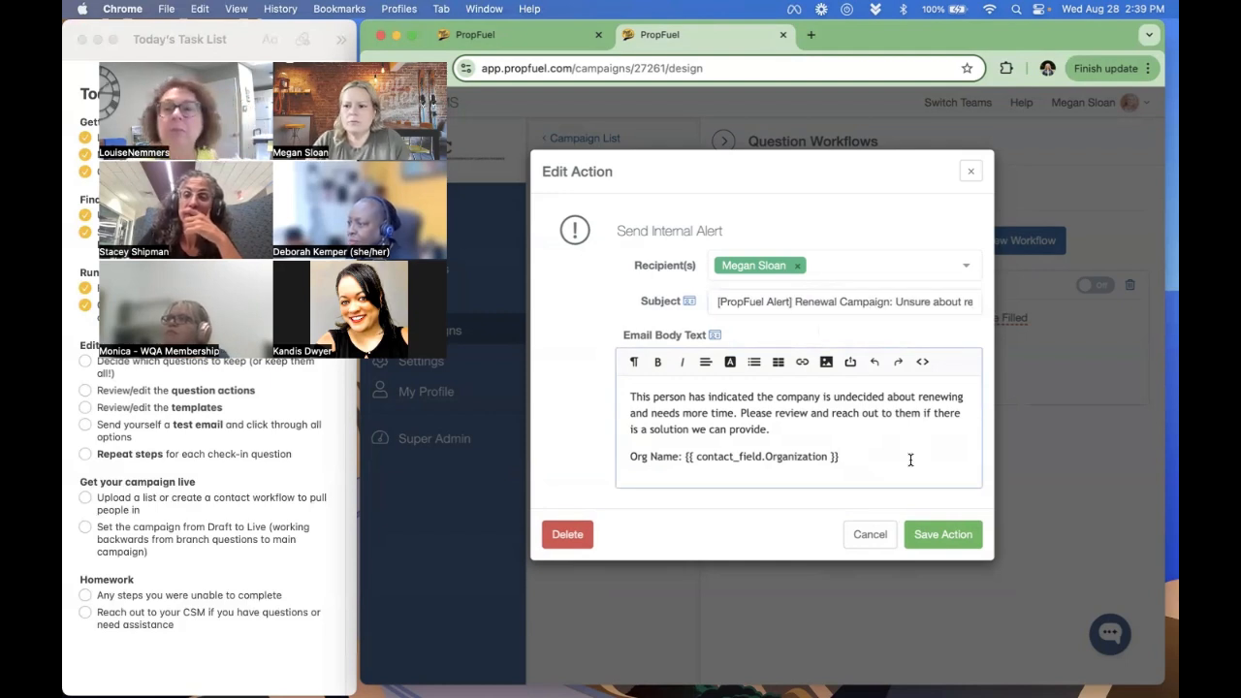
pyautogui.click(920, 541)
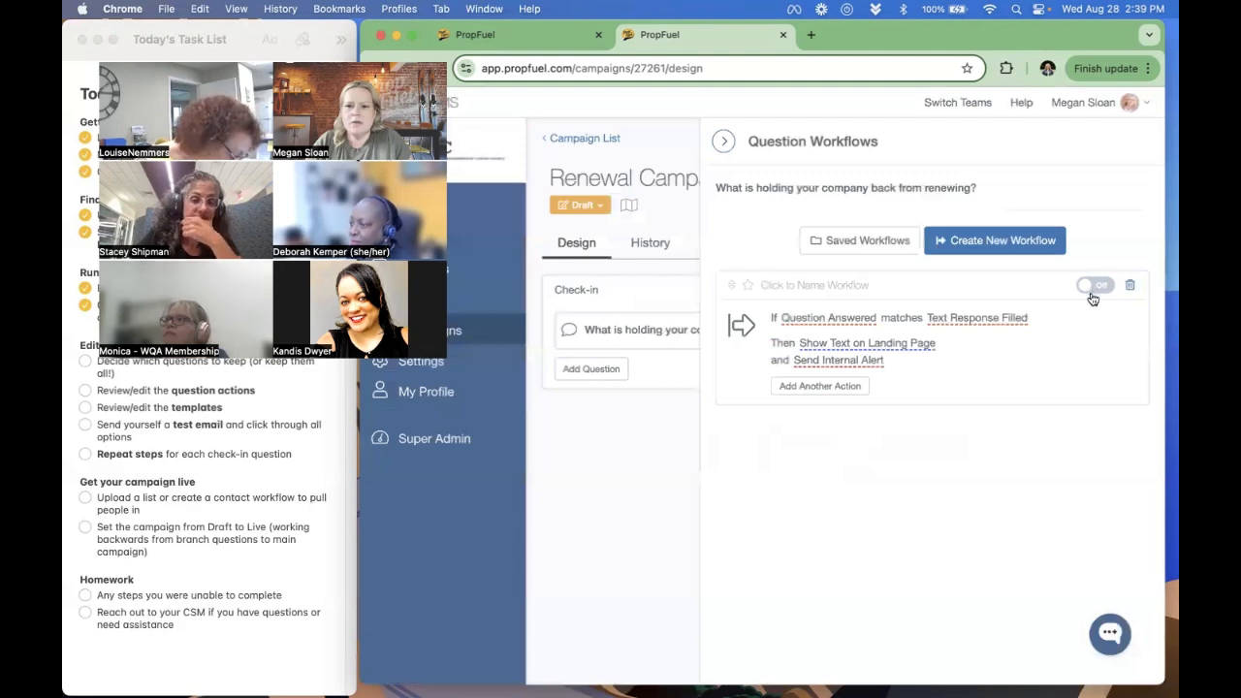
# - Turn on the undecided branch question's workflow, close that campaign and turn on the matching "We are undecided or need more time" workflow
pyautogui.click(1092, 287)
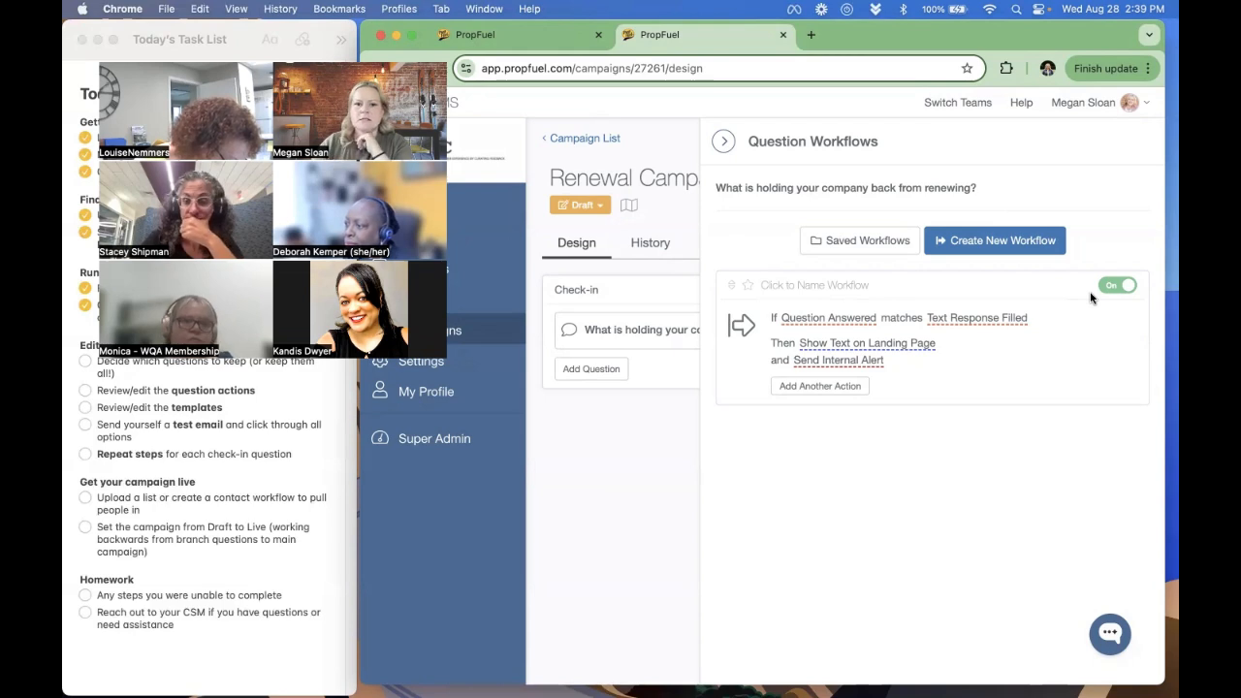
pyautogui.click(783, 35)
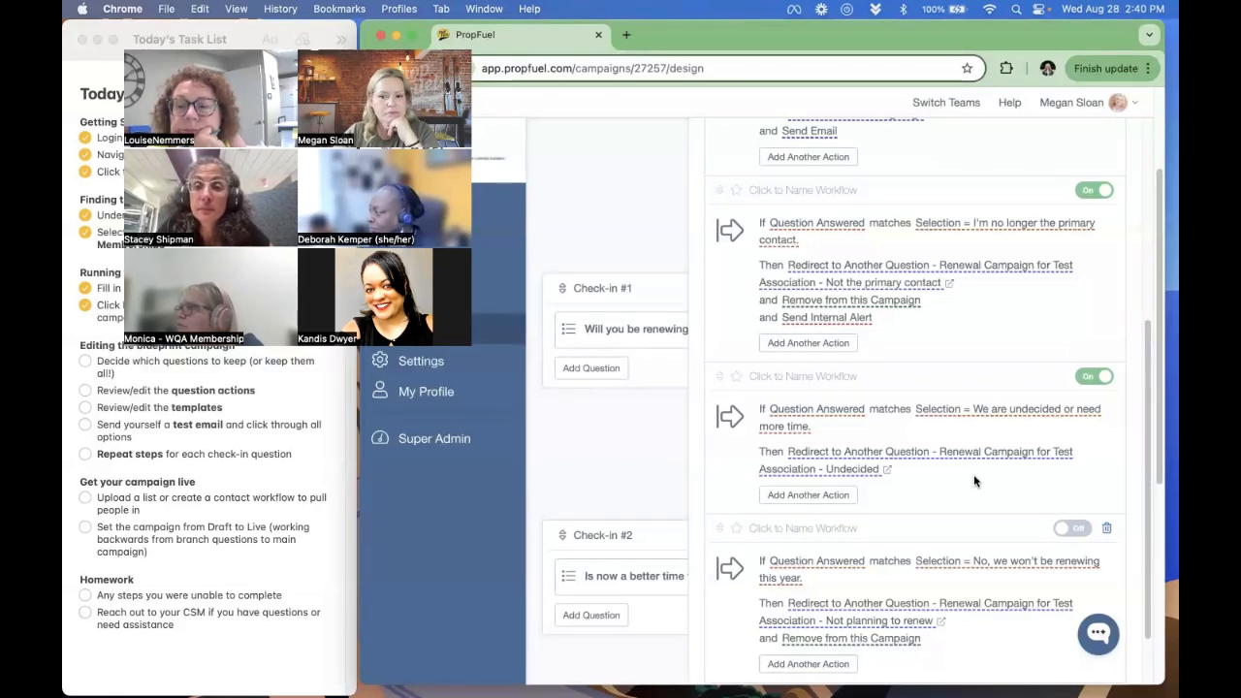
pyautogui.scroll(-2, 975, 474)
pyautogui.scroll(-2, 972, 475)
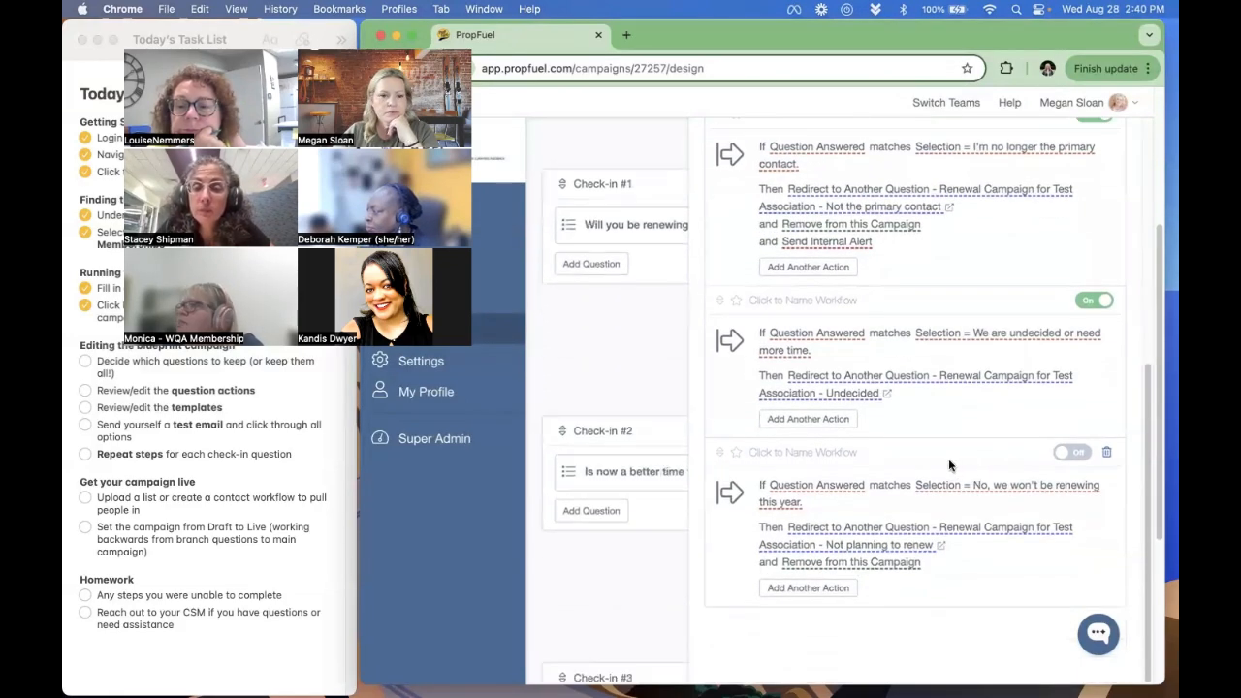
pyautogui.scroll(1, 948, 458)
pyautogui.scroll(5, 559, 451)
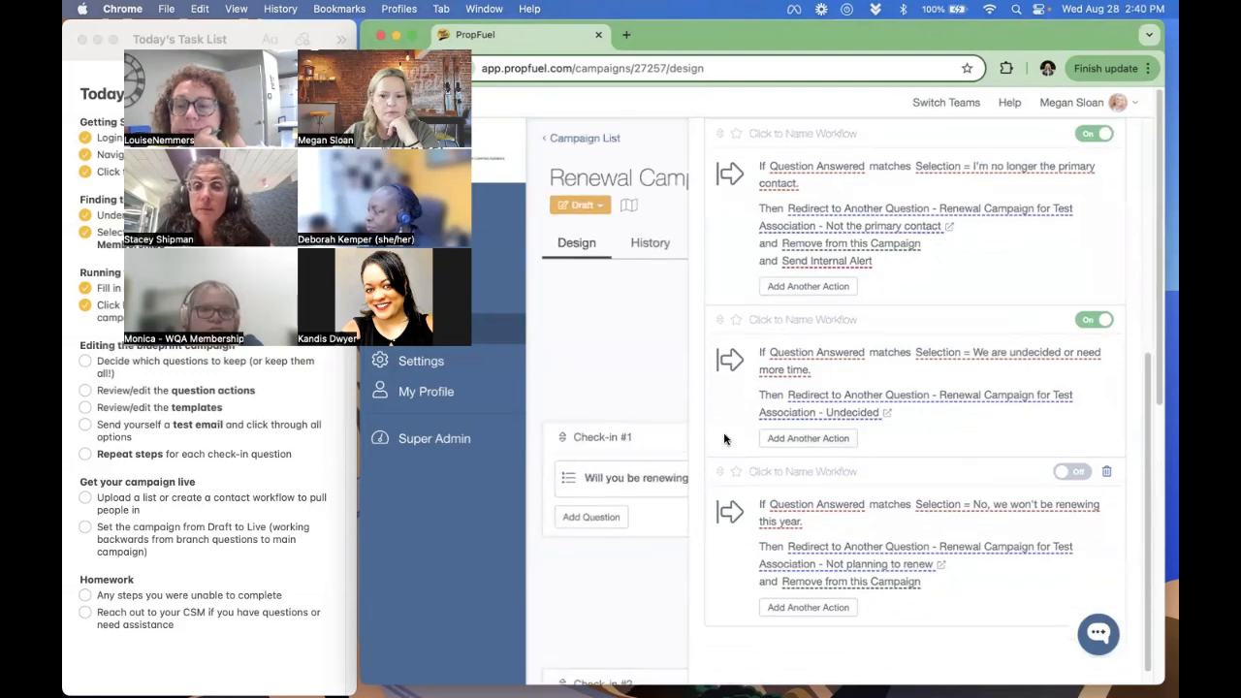
# - Open the "Not planning to renew" branch campaign, review its question's workflows, close that campaign and close the main question's workflow view
pyautogui.scroll(-1, 962, 436)
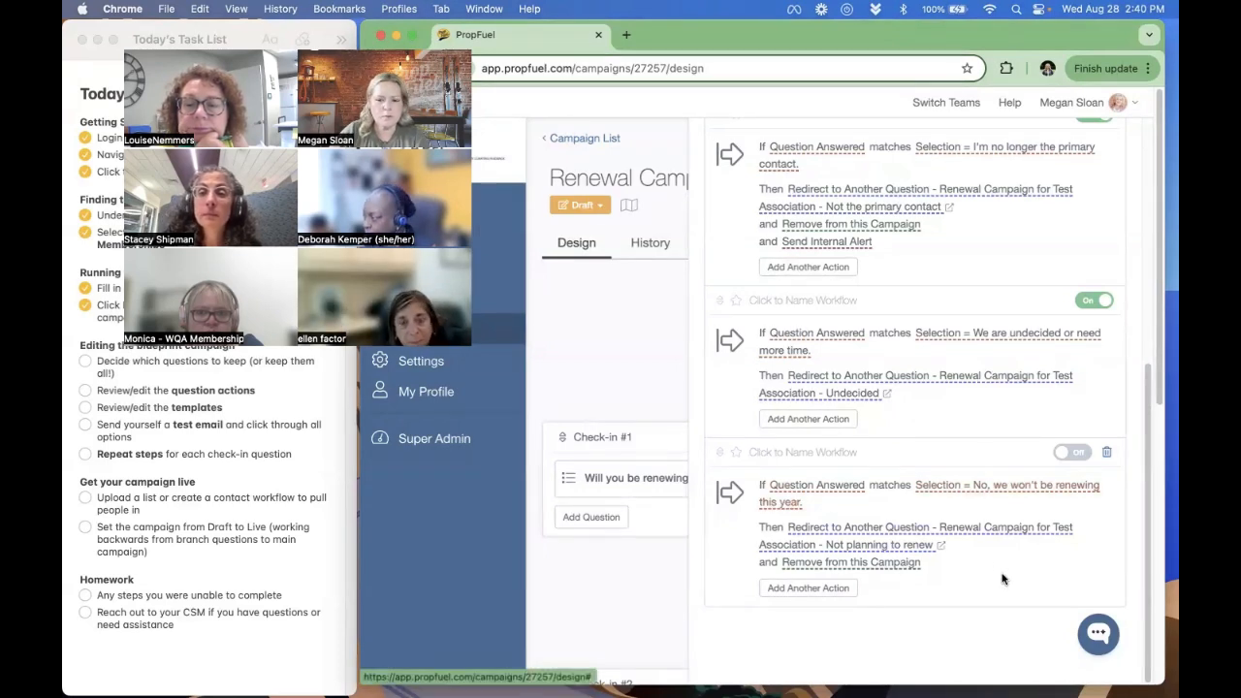
pyautogui.click(941, 545)
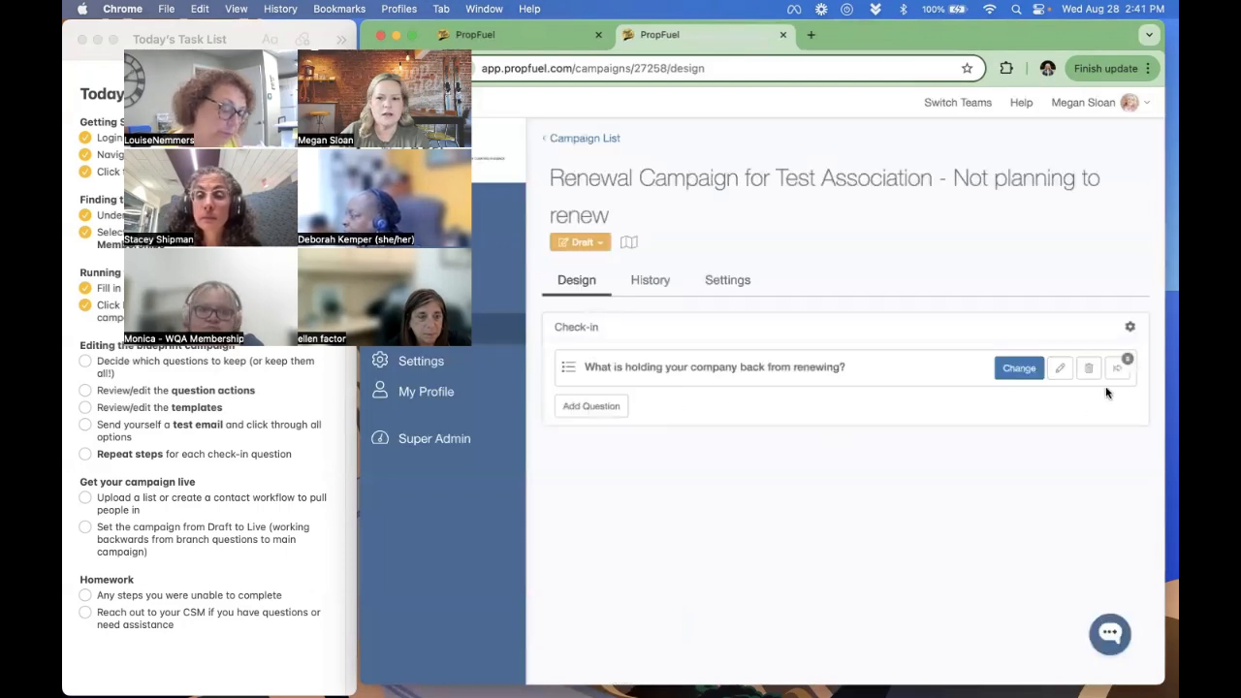
pyautogui.click(1116, 369)
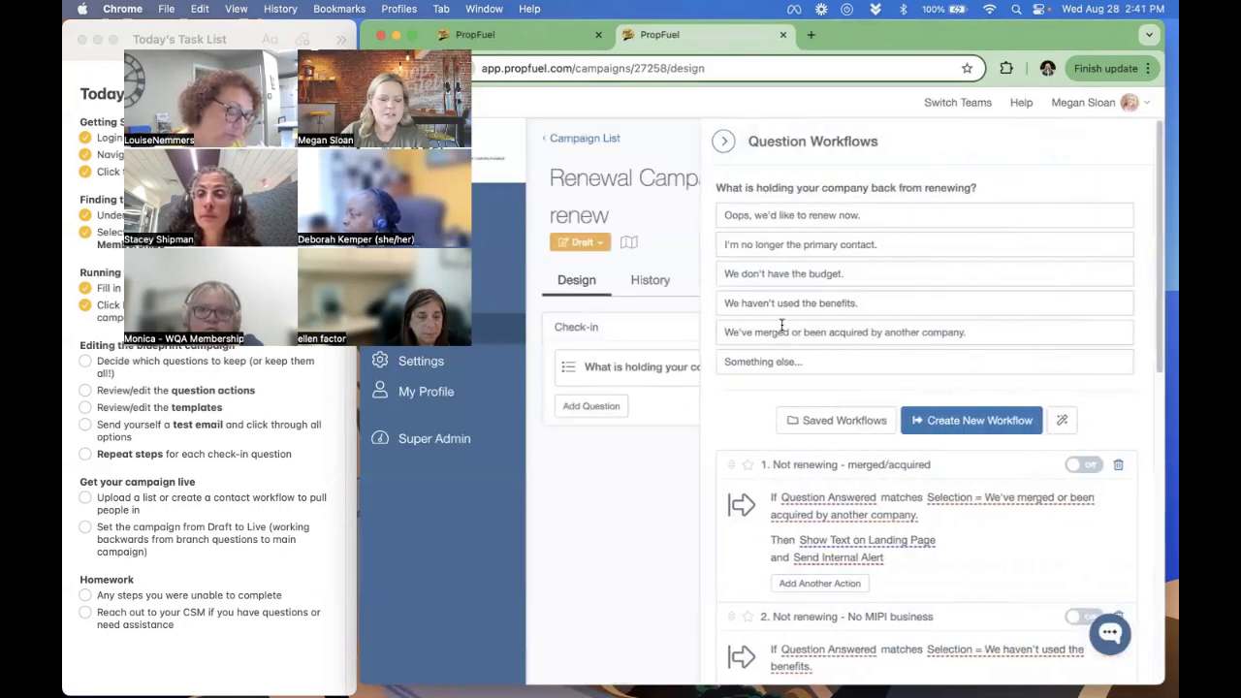
pyautogui.scroll(-1, 968, 471)
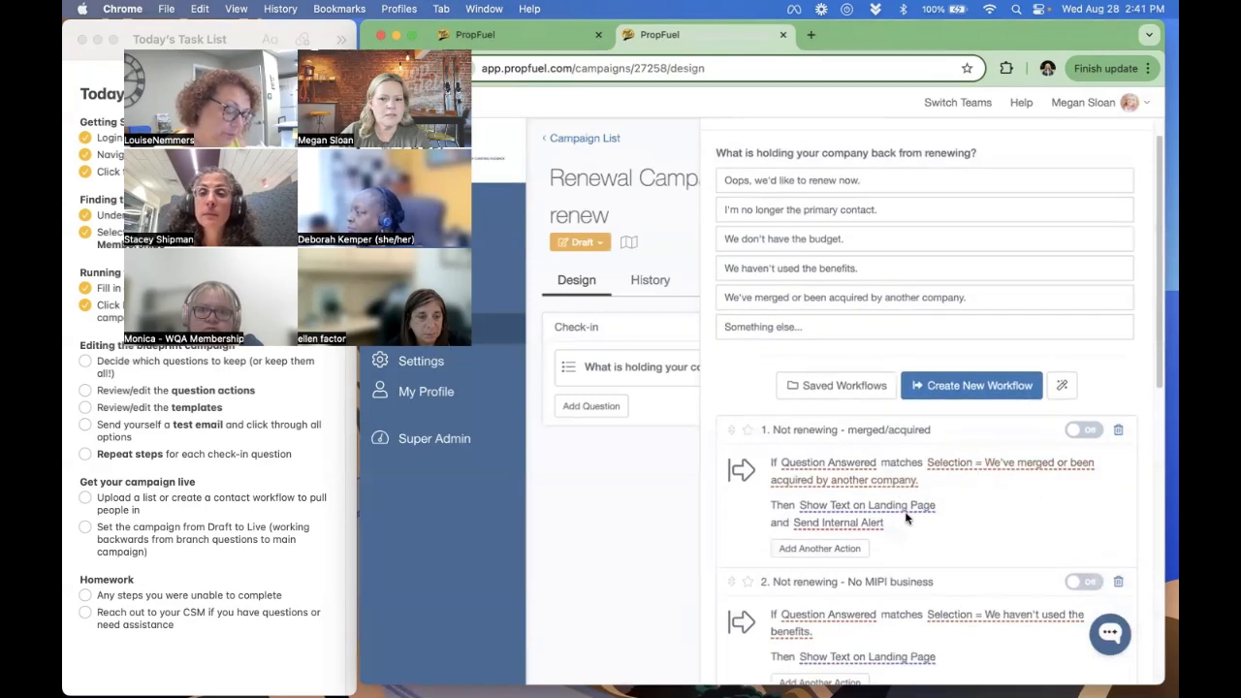
pyautogui.scroll(-1, 901, 562)
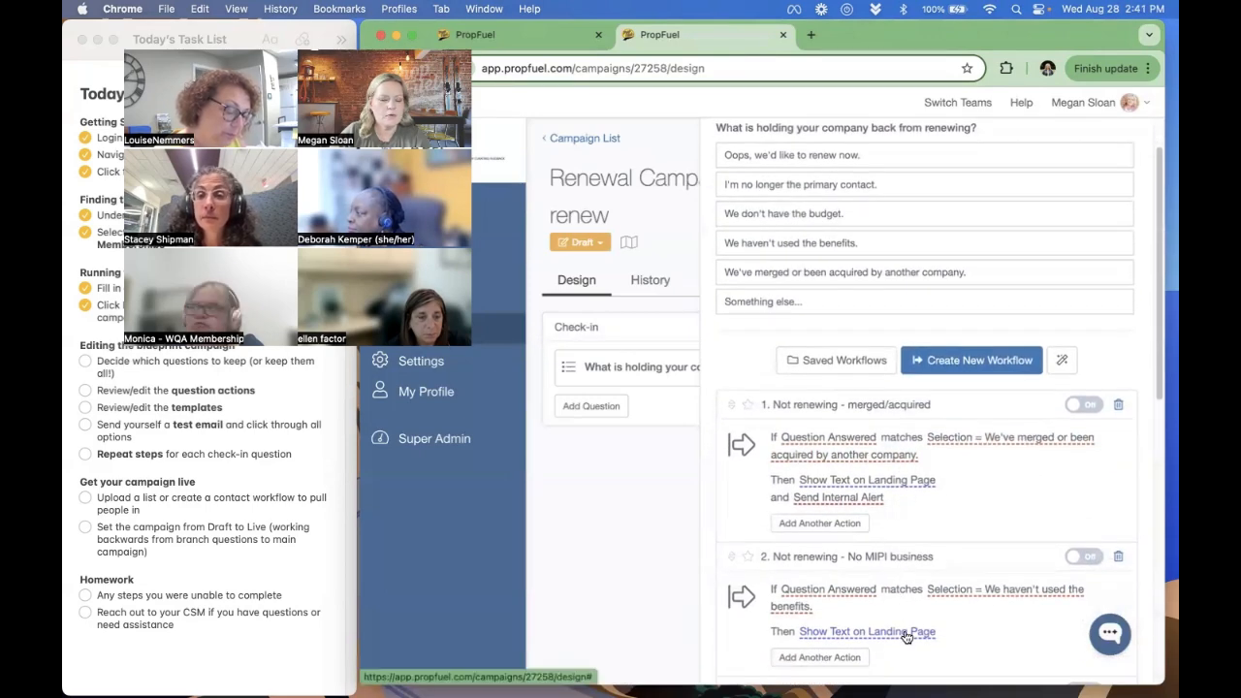
pyautogui.scroll(1, 904, 637)
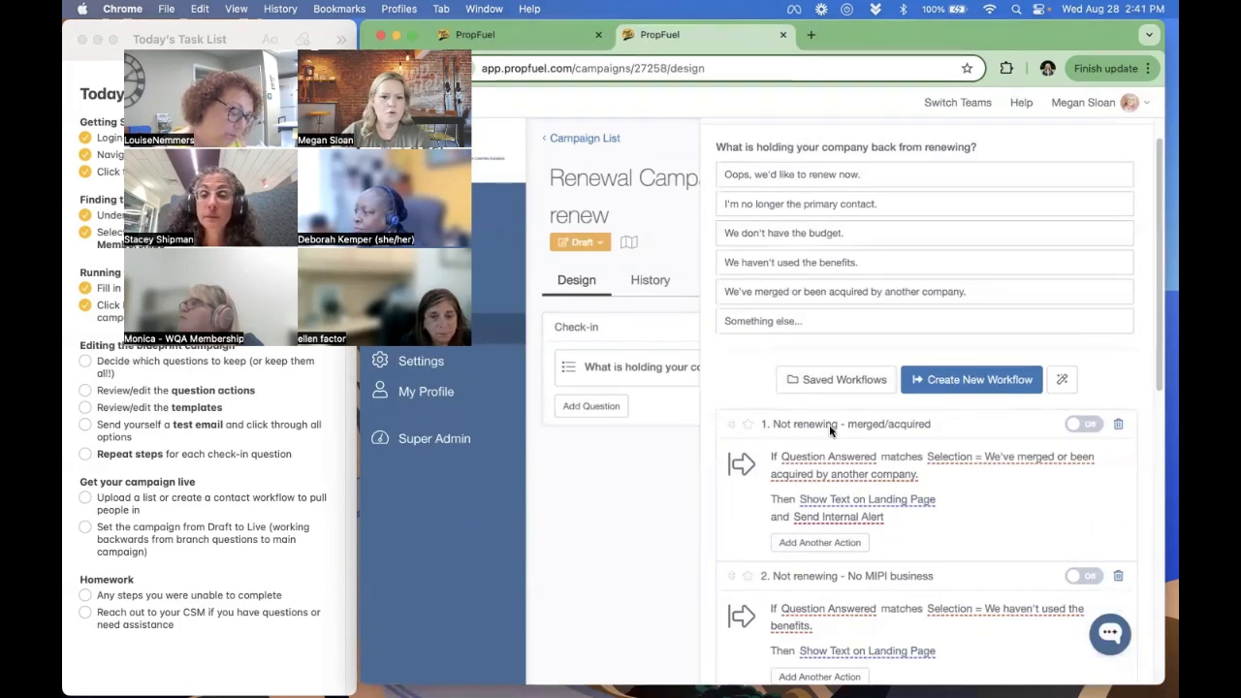
pyautogui.click(779, 34)
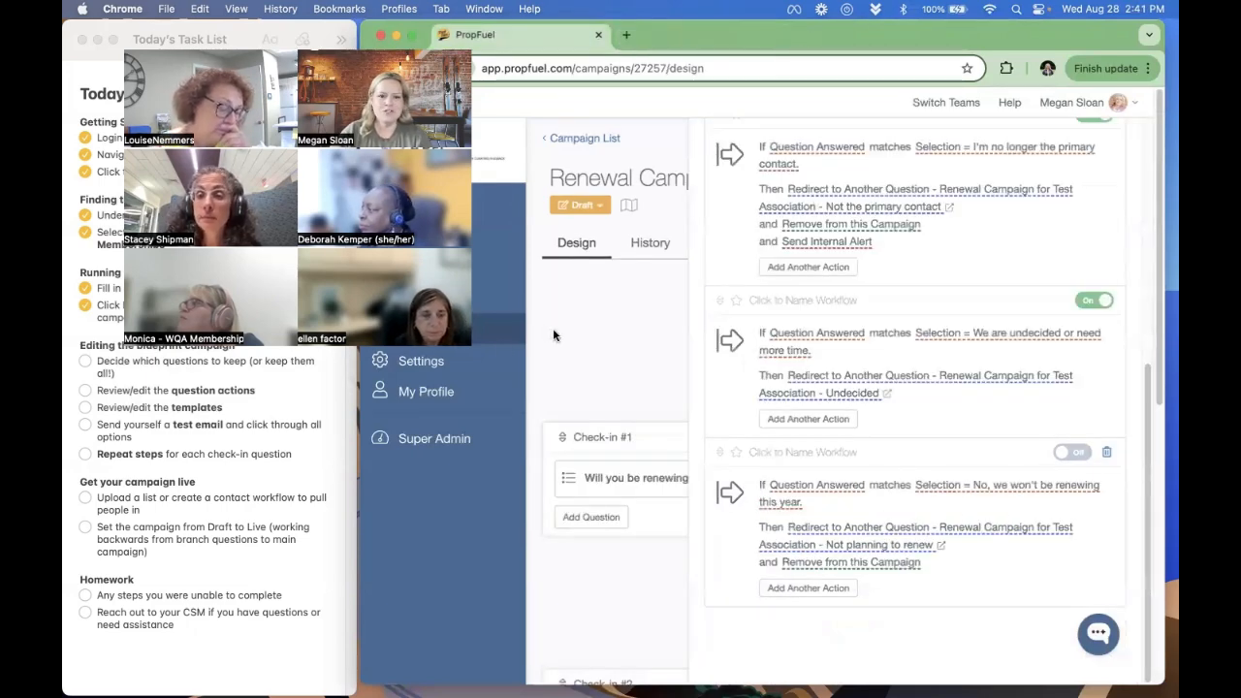
pyautogui.click(535, 345)
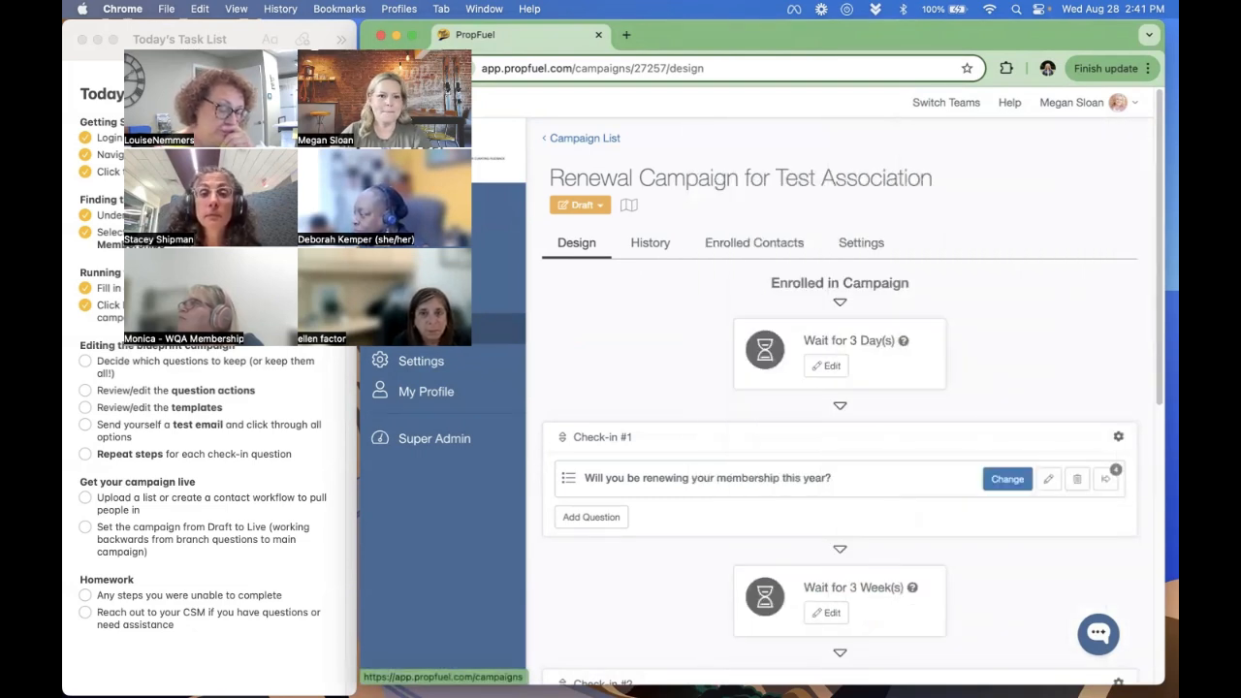
# - Start a new campaign from the campaign list and examine the Renewal blueprints, including the Company/Org and Individual Membership versions
pyautogui.moveTo(565, 671)
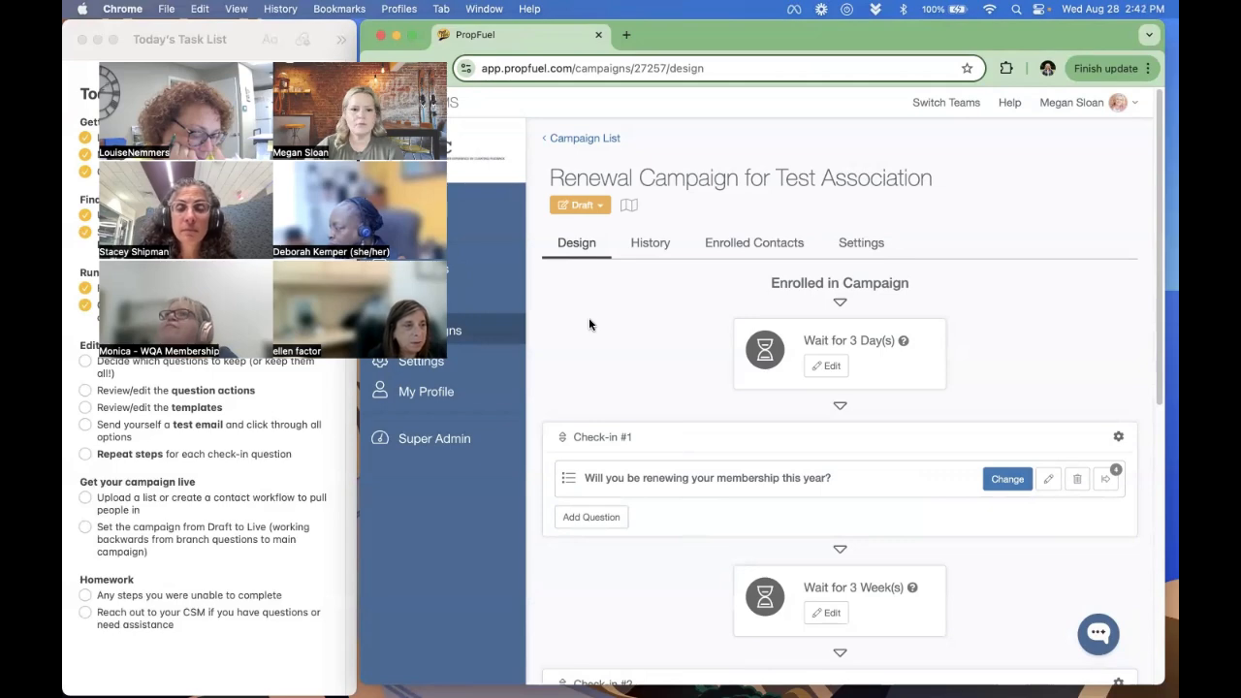
pyautogui.click(473, 324)
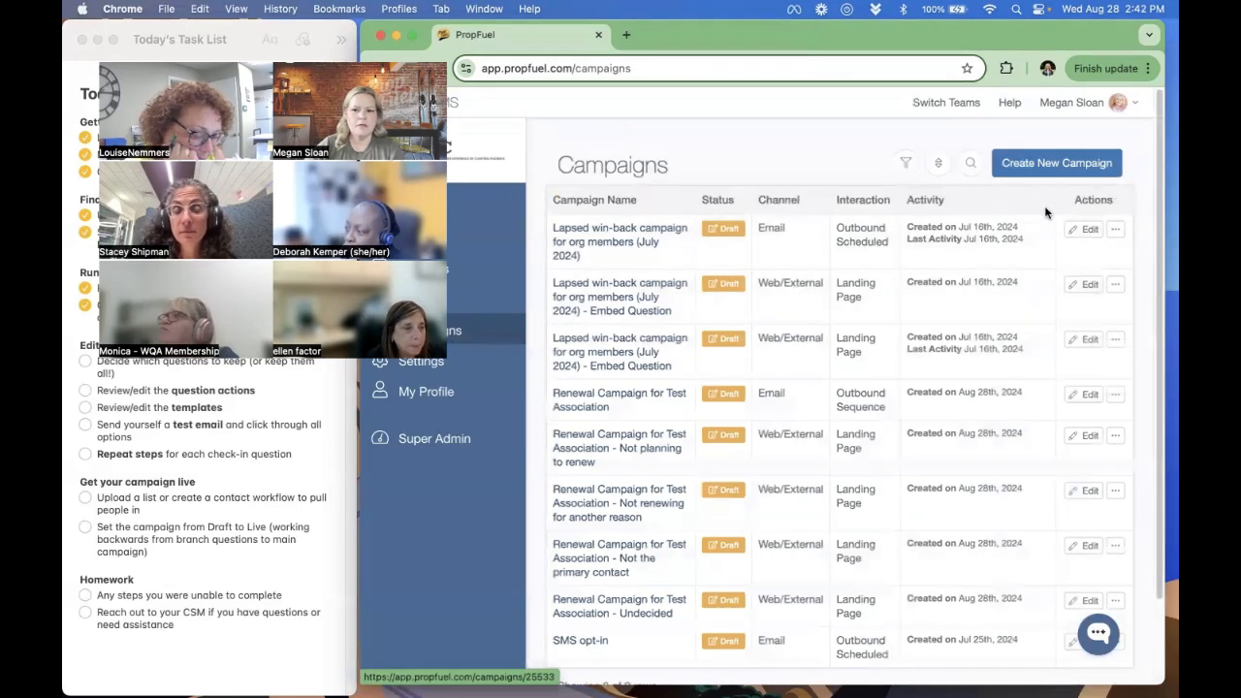
pyautogui.click(1040, 167)
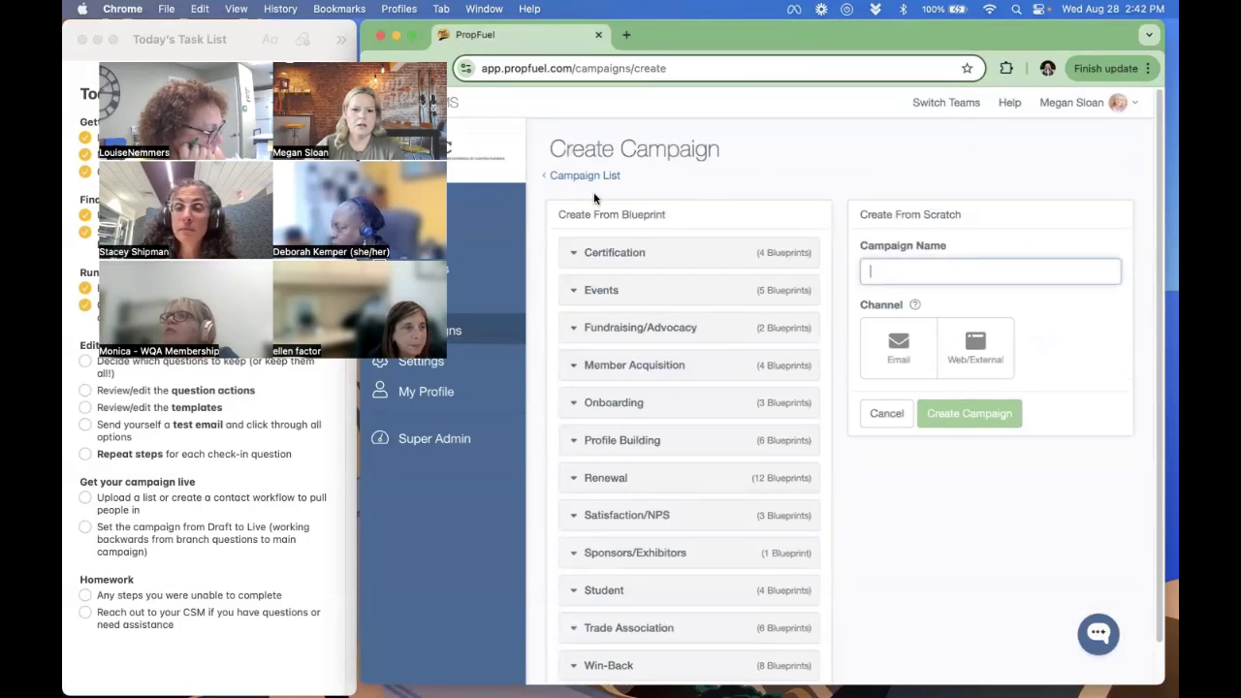
pyautogui.scroll(-1, 620, 266)
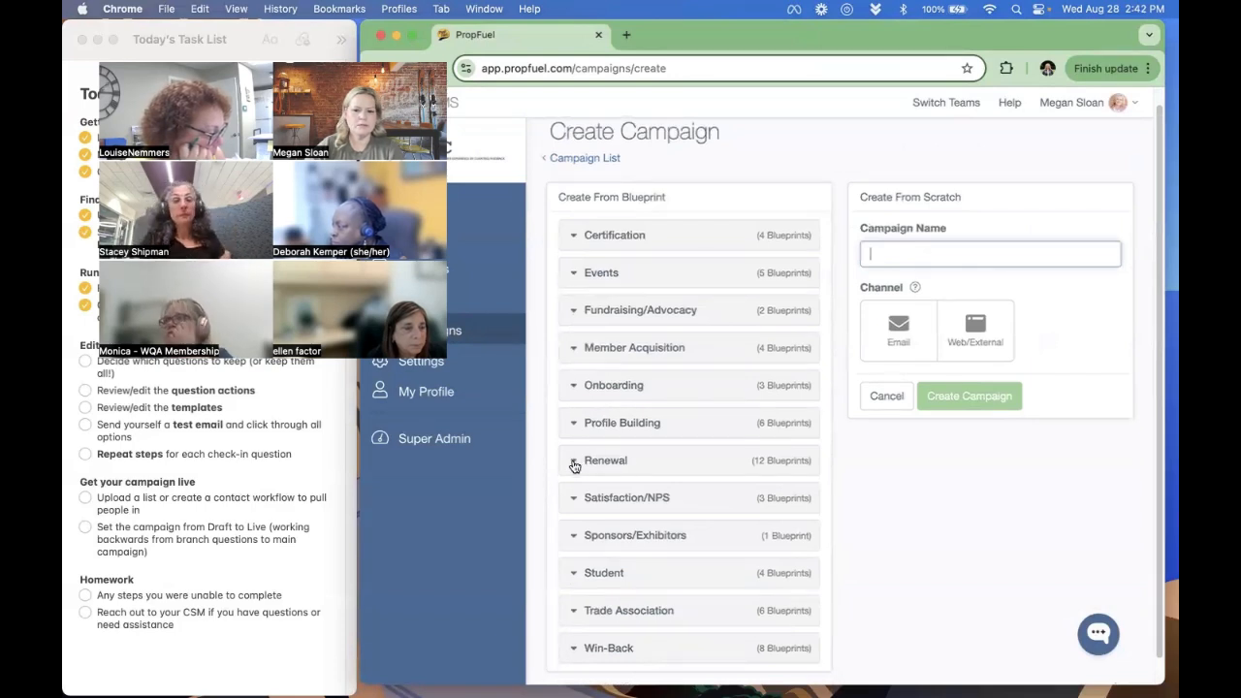
pyautogui.click(573, 461)
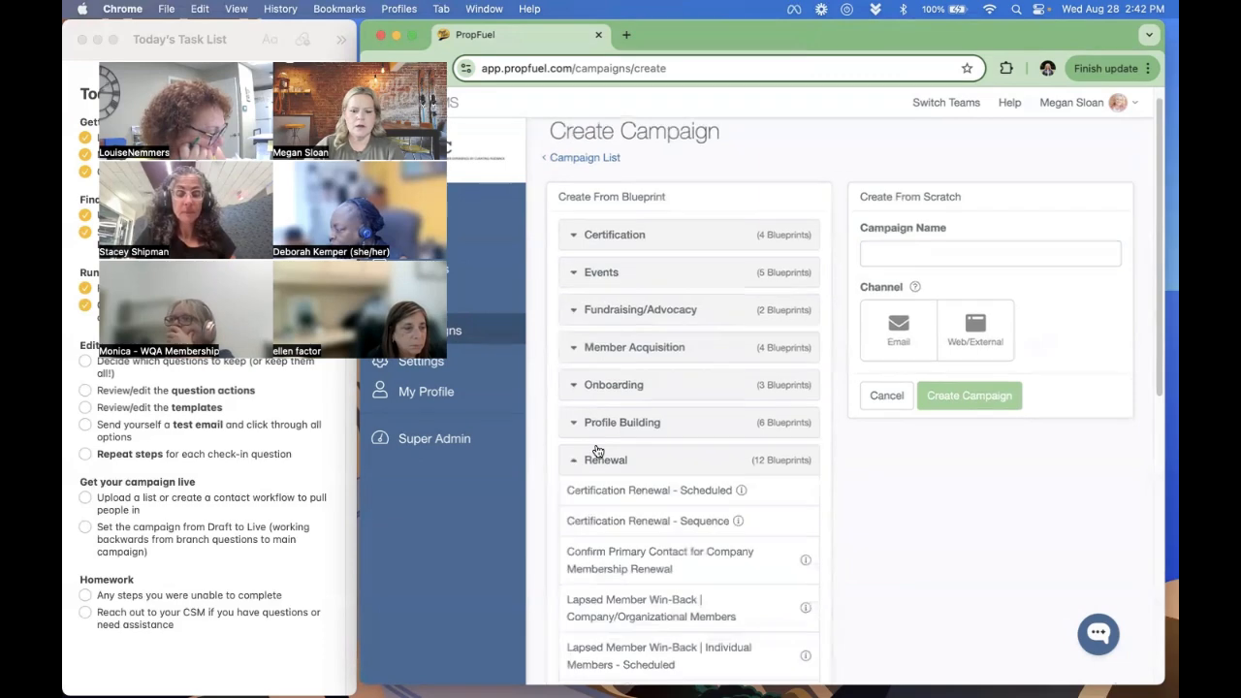
pyautogui.scroll(-3, 596, 451)
pyautogui.scroll(-10, 598, 448)
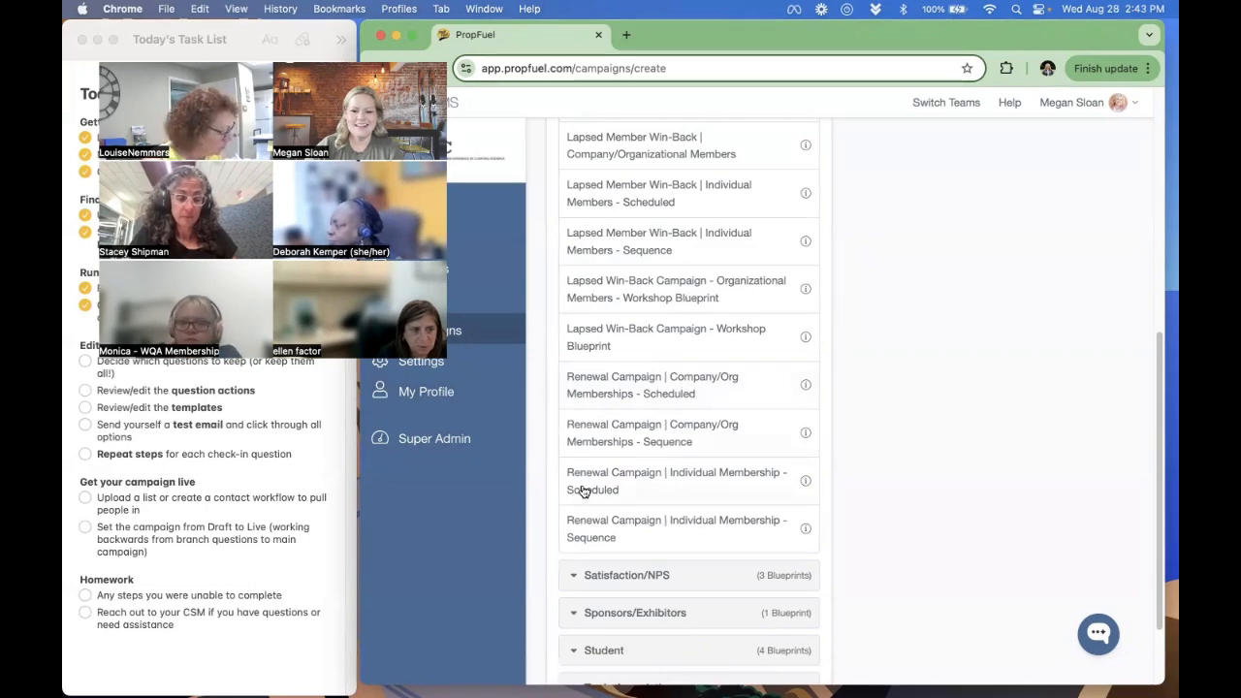
pyautogui.scroll(1, 647, 436)
pyautogui.scroll(3, 647, 436)
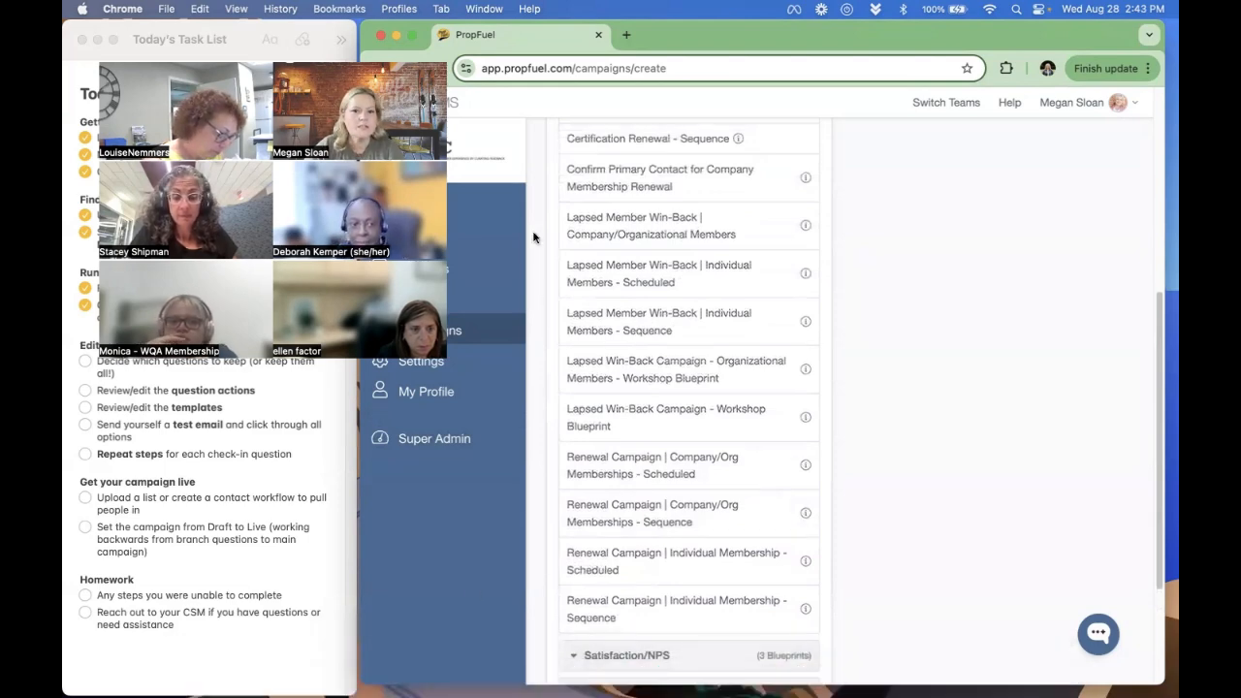
pyautogui.scroll(2, 720, 307)
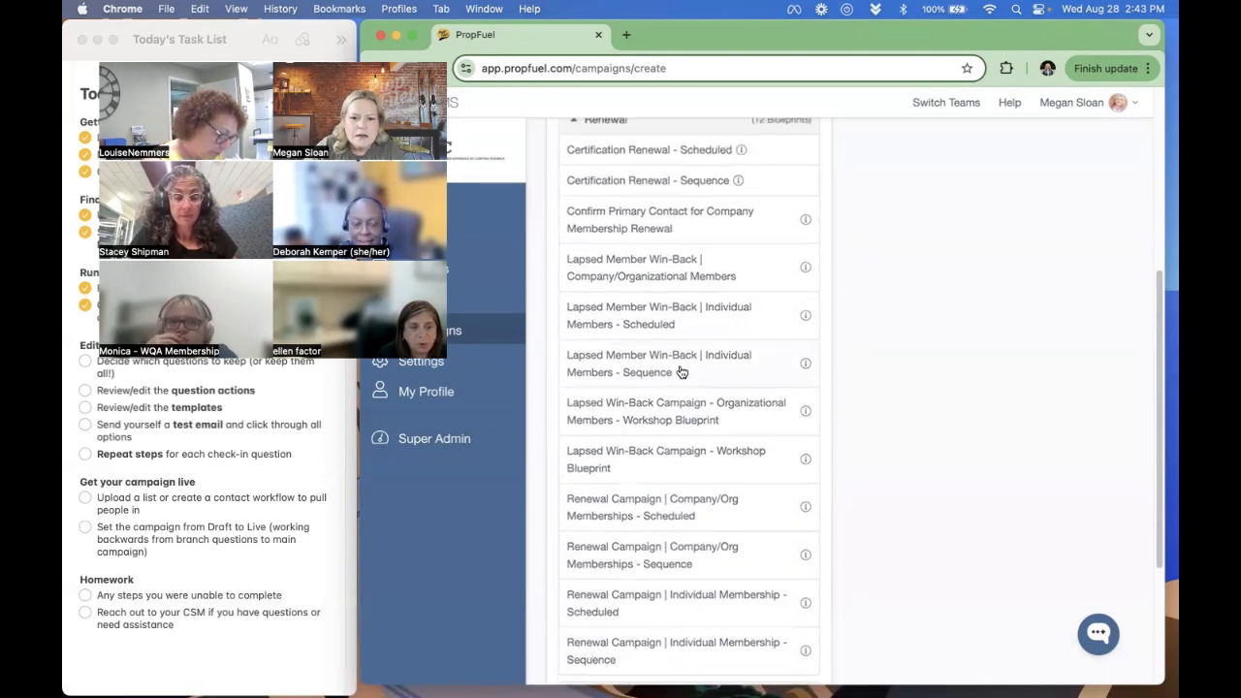
pyautogui.scroll(-3, 678, 383)
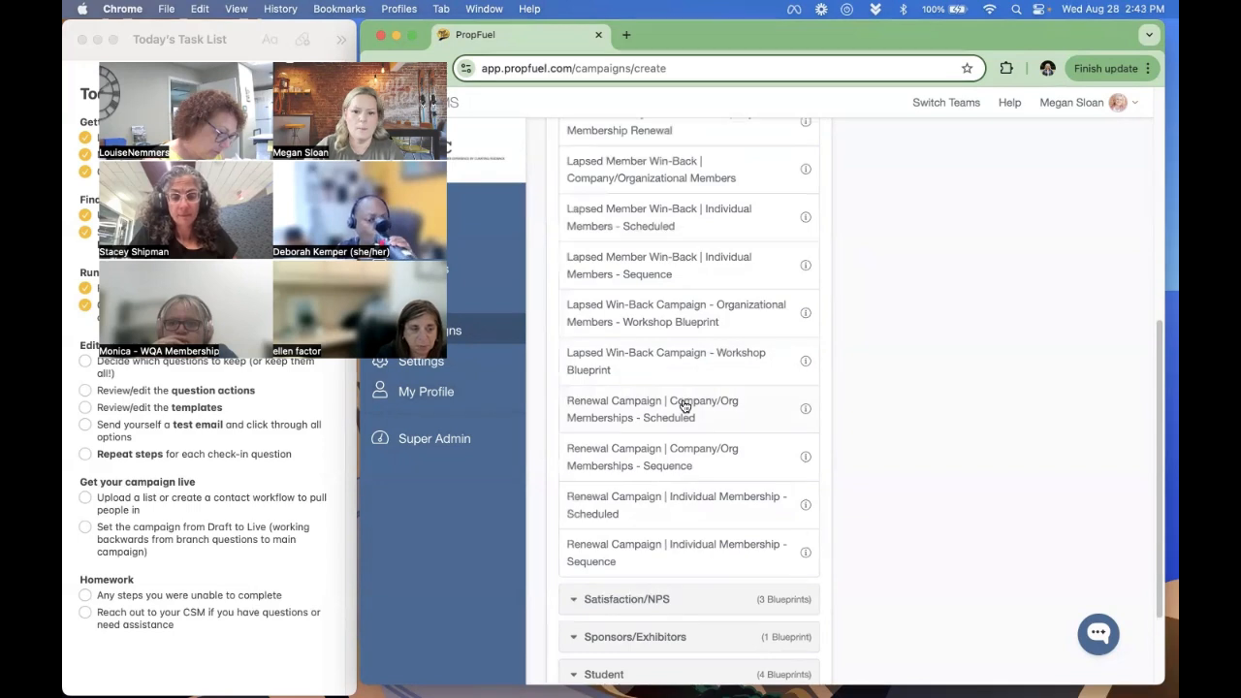
pyautogui.scroll(1, 675, 399)
pyautogui.scroll(1, 675, 400)
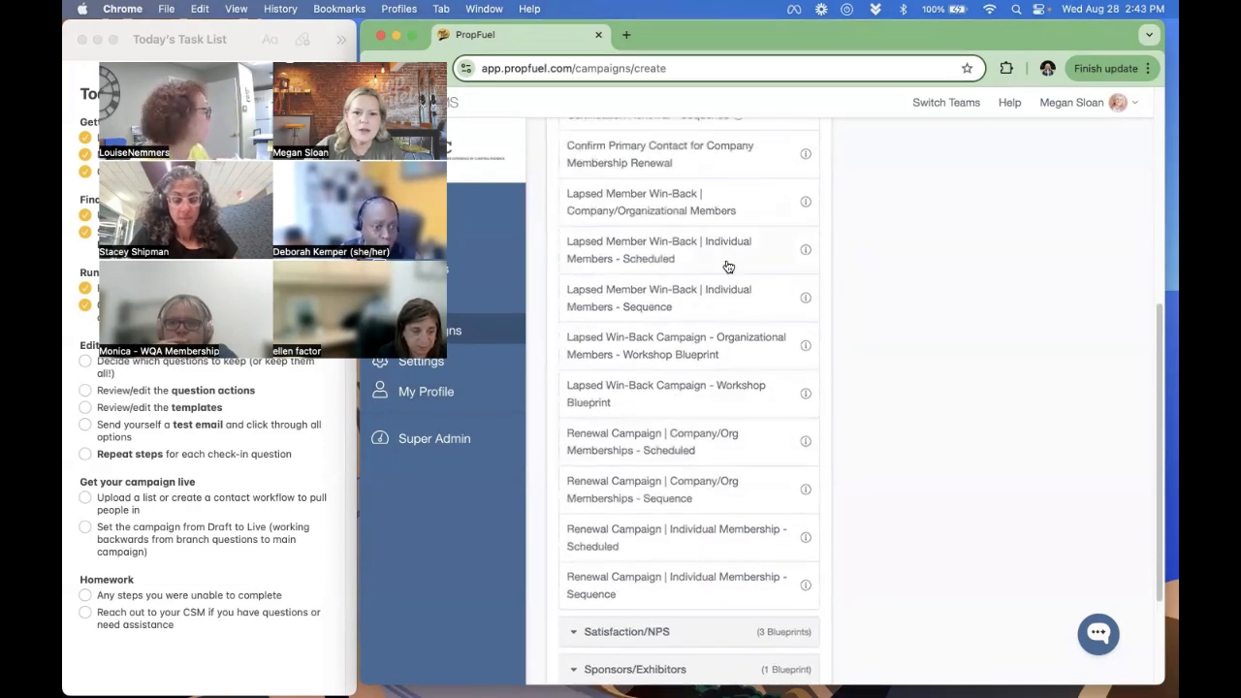
pyautogui.scroll(-1, 684, 334)
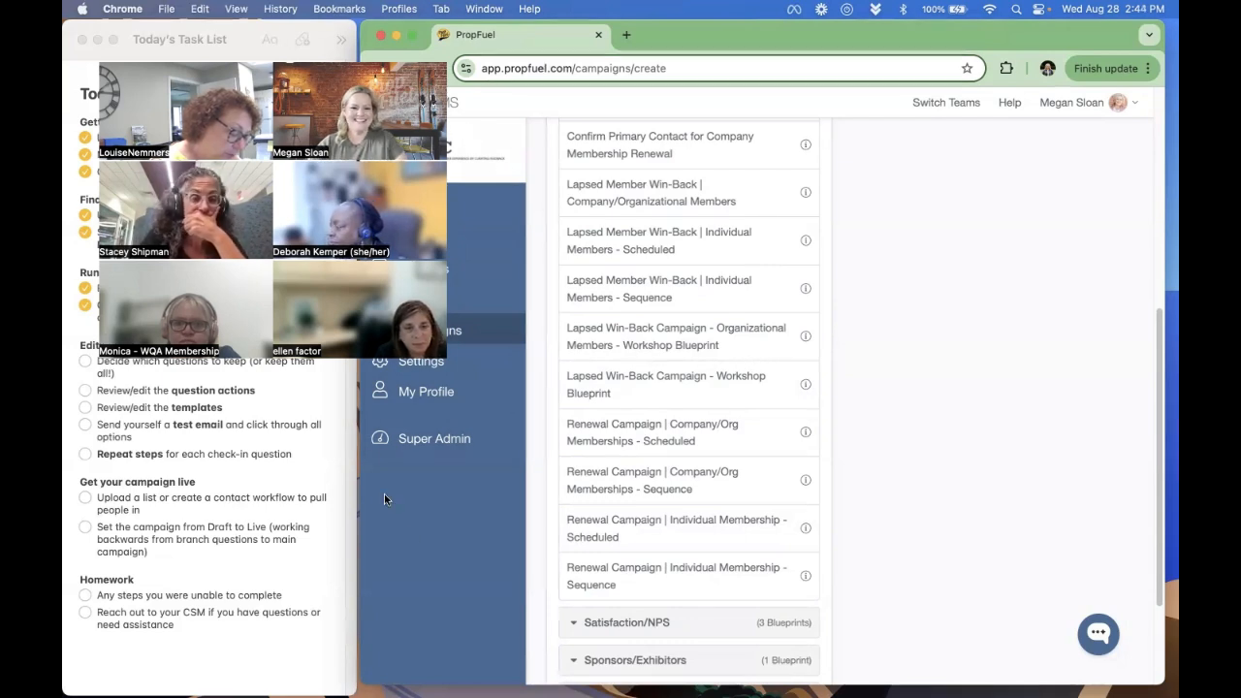
# - Reopen "Renewal Campaign for Test Association" and open the question workflows of its "Not planning to renew" branch from Check-in #1
pyautogui.click(458, 332)
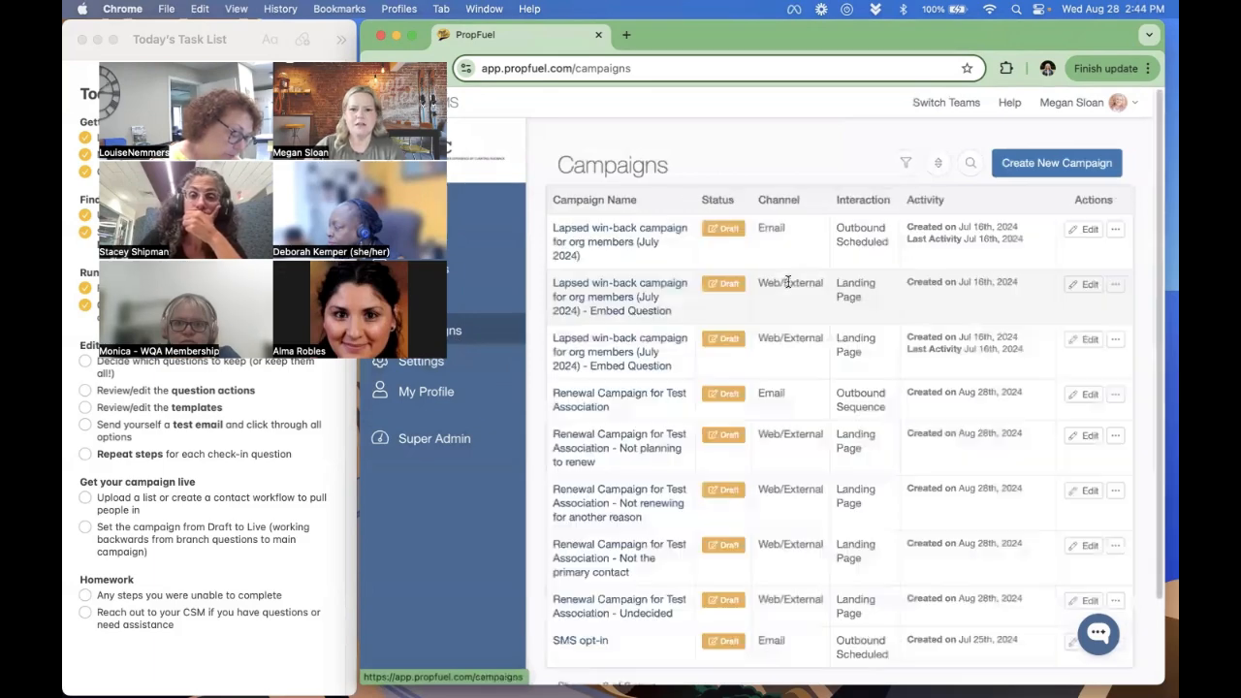
pyautogui.scroll(-2, 630, 368)
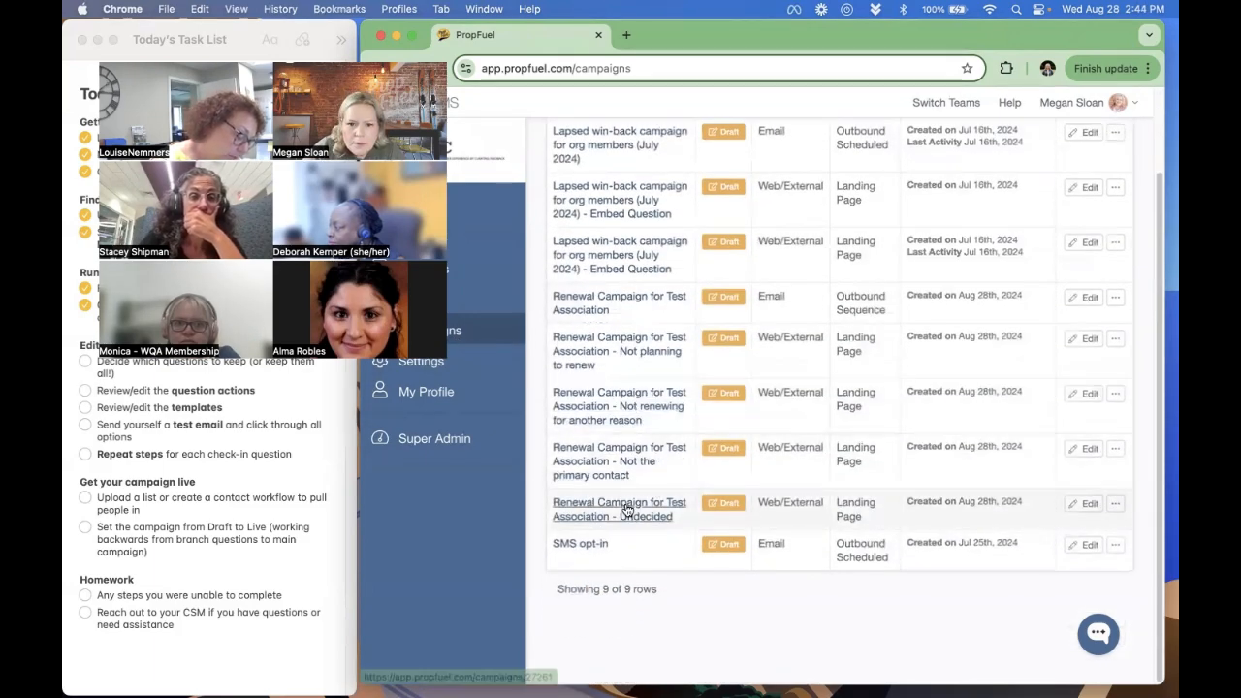
pyautogui.click(588, 308)
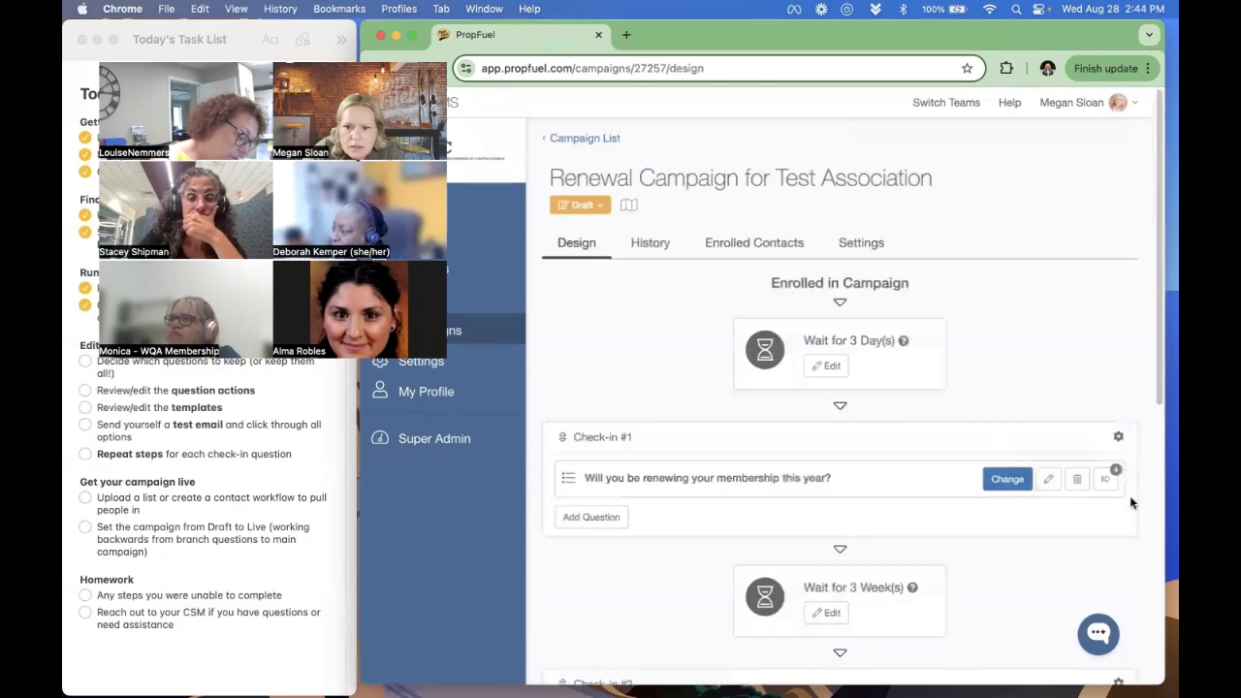
pyautogui.click(1105, 478)
pyautogui.scroll(-8, 941, 510)
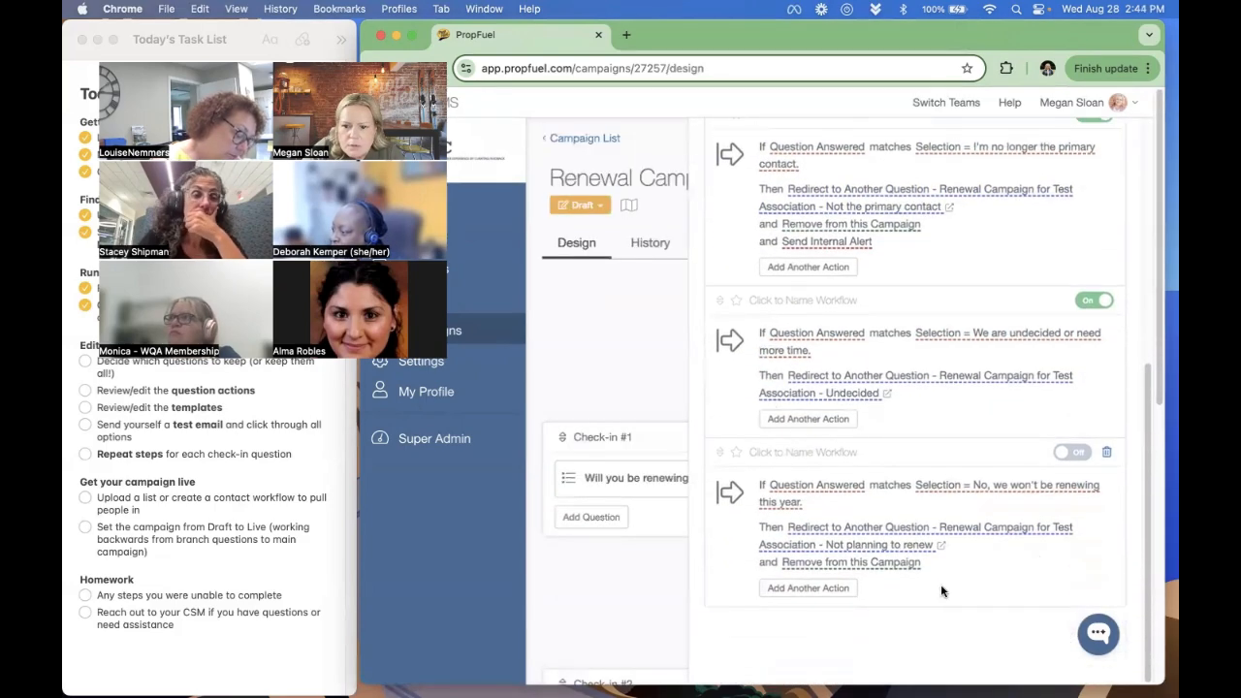
pyautogui.click(939, 545)
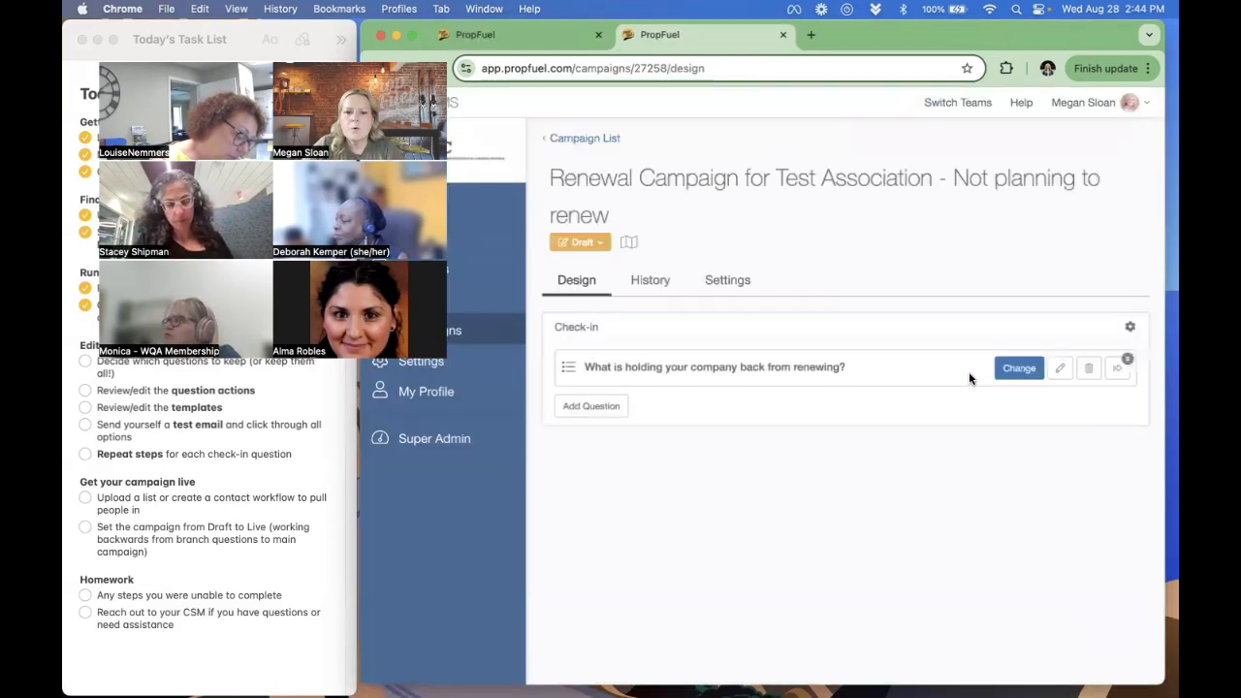
pyautogui.click(1119, 368)
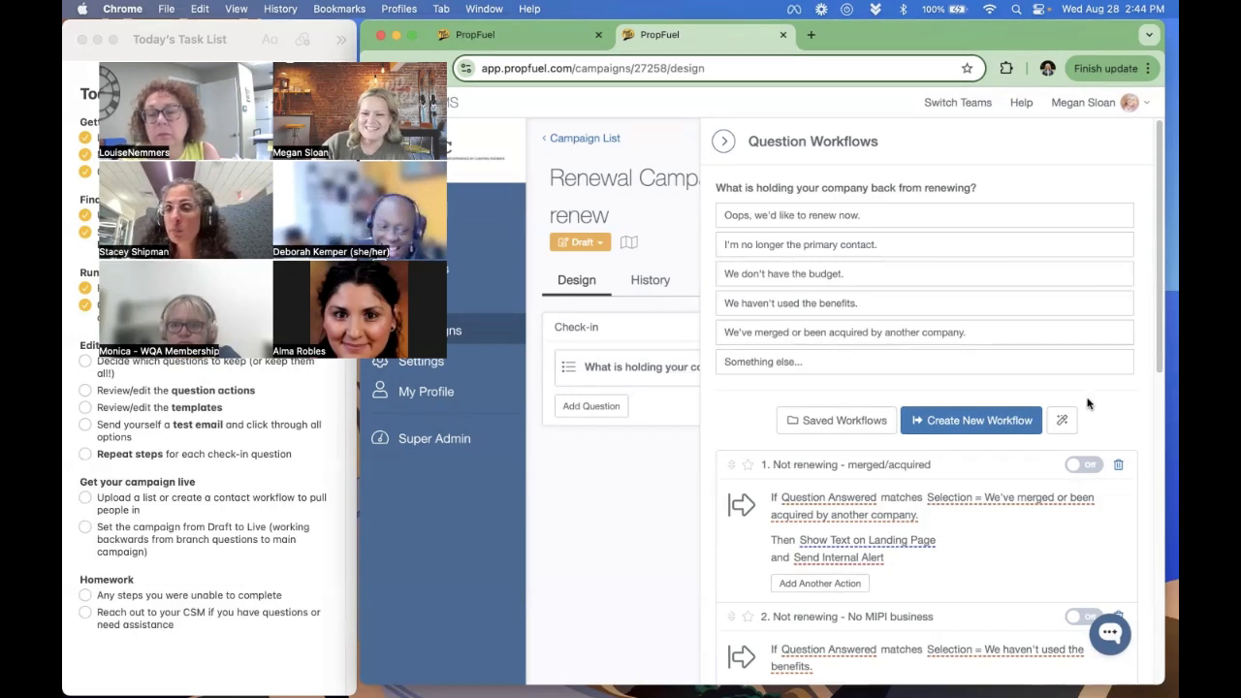
# - Move the "Oops, we'd like to renew now" workflow to the first position, above "Not renewing - merged/acquired"
pyautogui.scroll(-5, 922, 476)
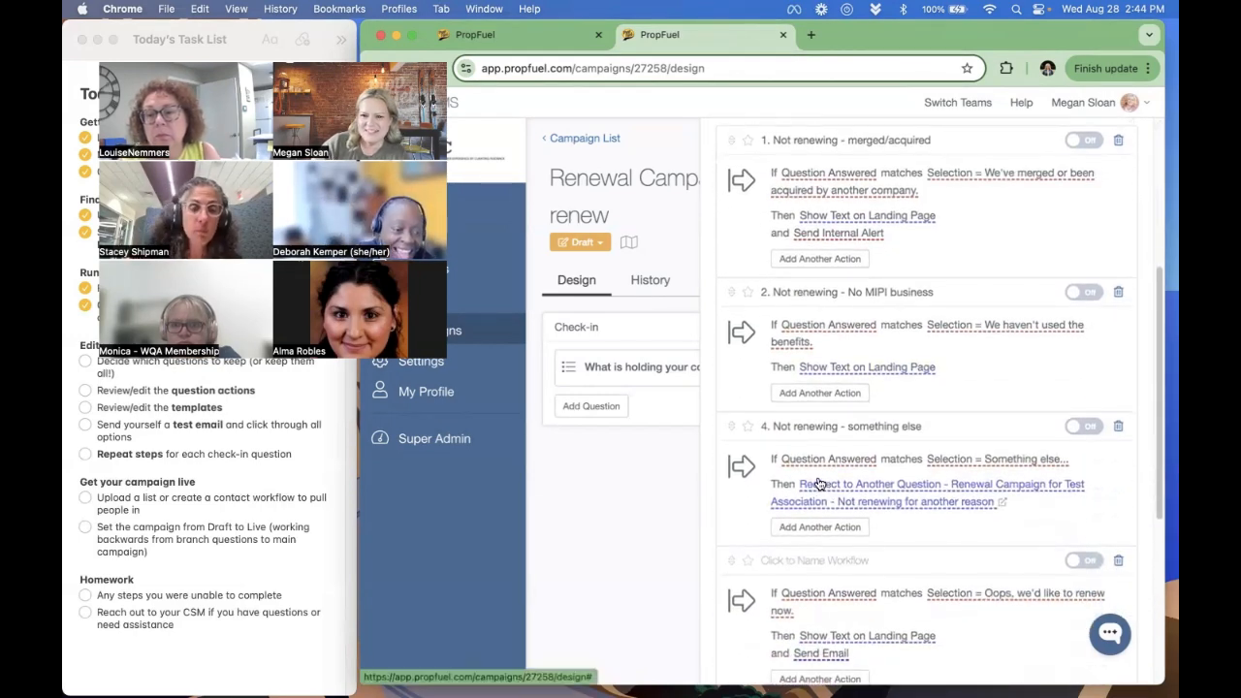
pyautogui.scroll(-1, 790, 479)
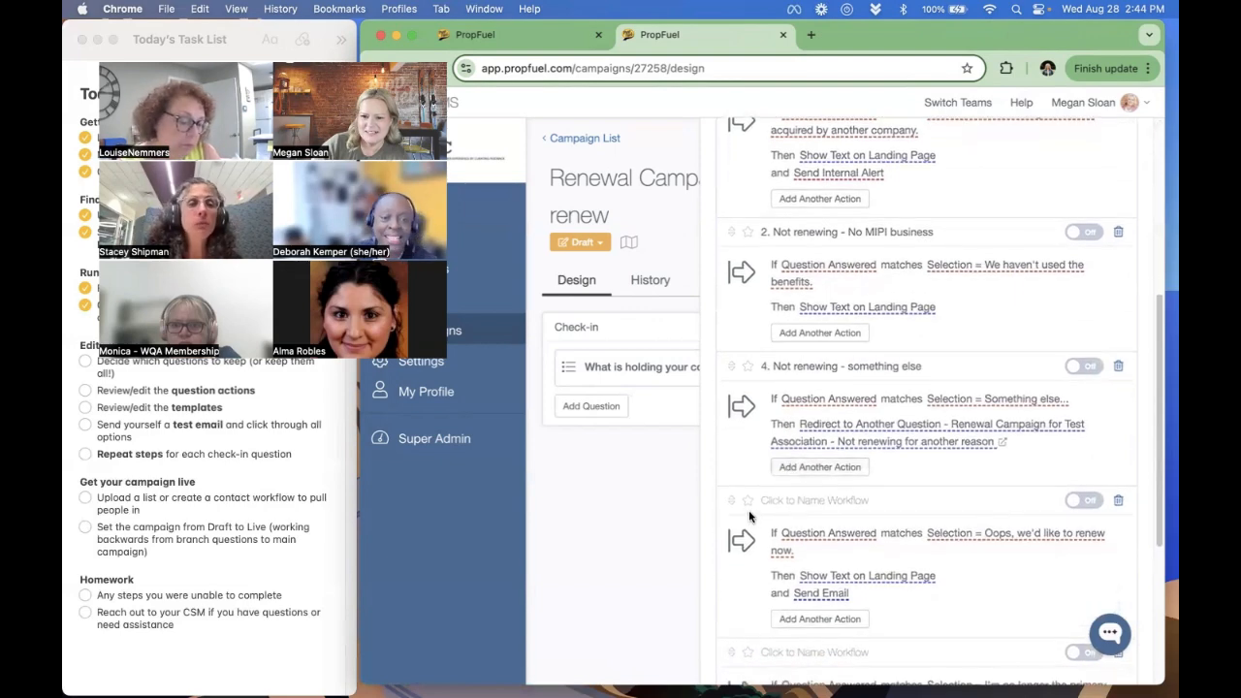
pyautogui.moveTo(732, 499); pyautogui.dragTo(750, 232)
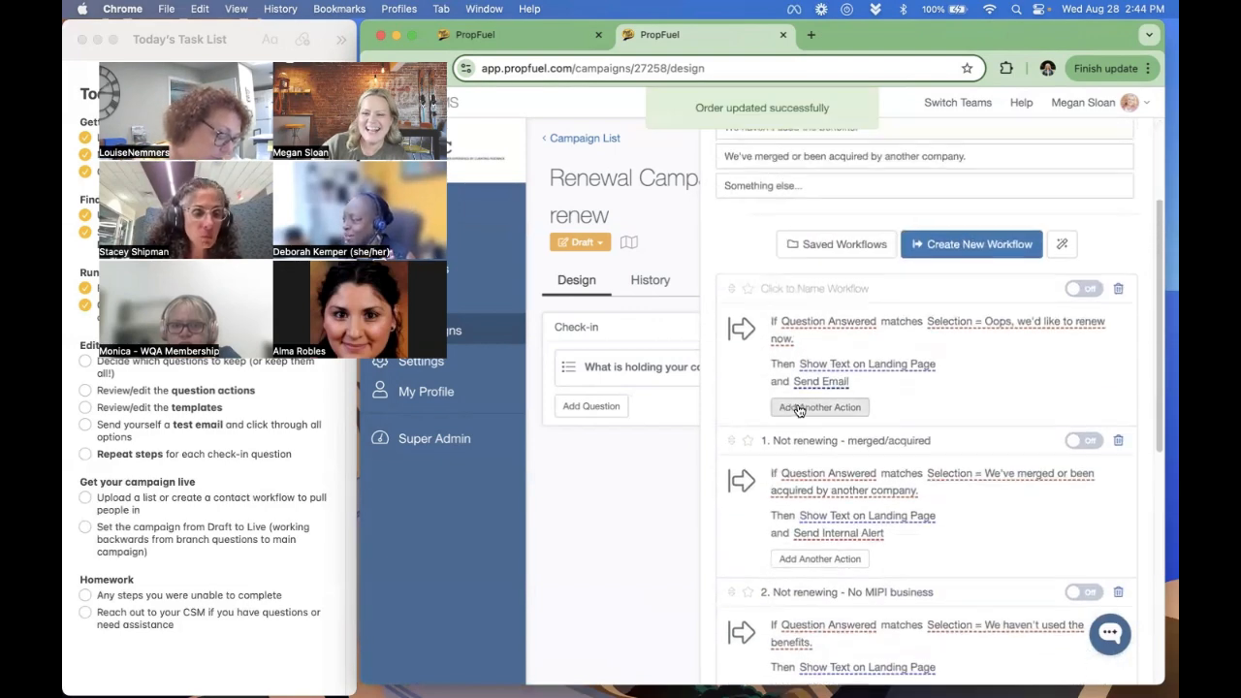
pyautogui.scroll(3, 794, 407)
# - Move the "I'm no longer the primary contact" workflow to the second position, directly below "Oops, we'd like to renew now"
pyautogui.scroll(-8, 772, 446)
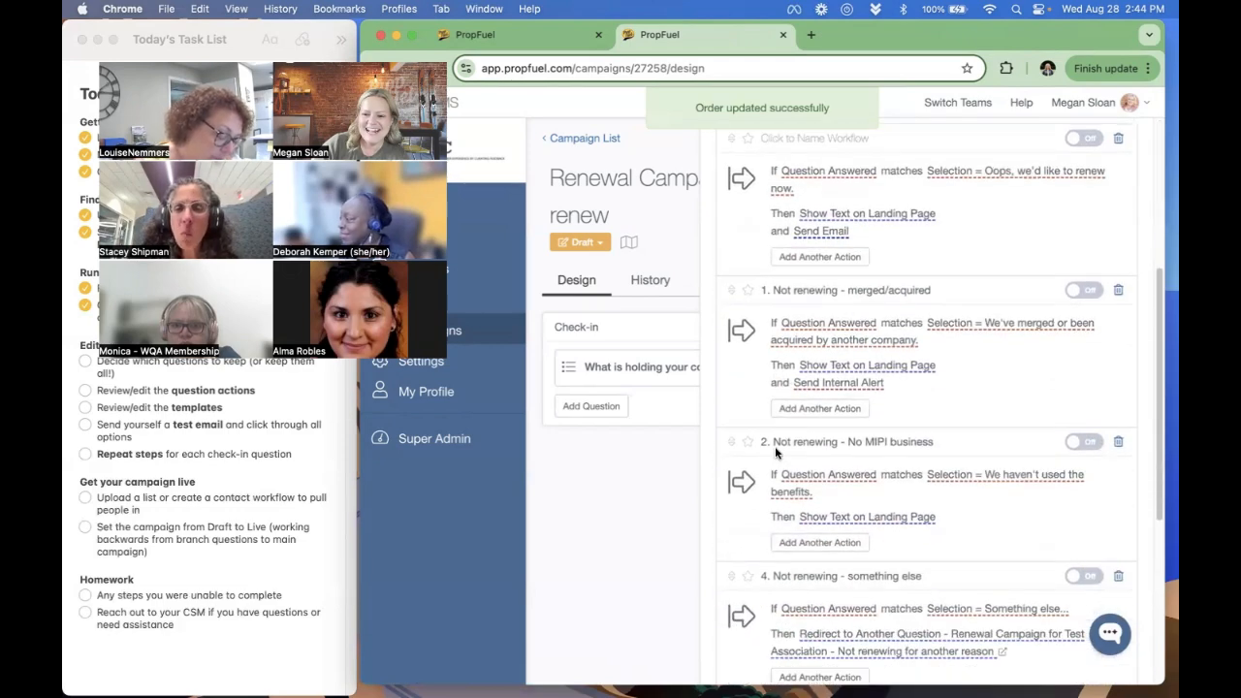
pyautogui.scroll(-1, 774, 459)
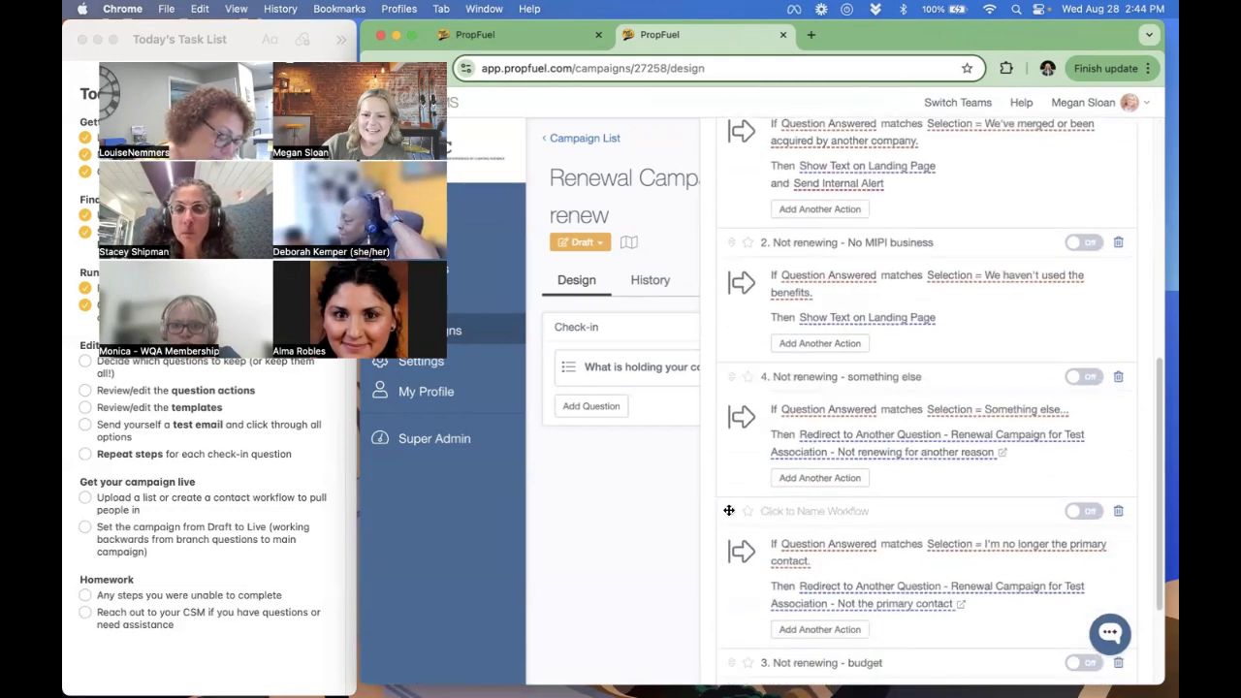
pyautogui.moveTo(729, 510); pyautogui.dragTo(734, 170)
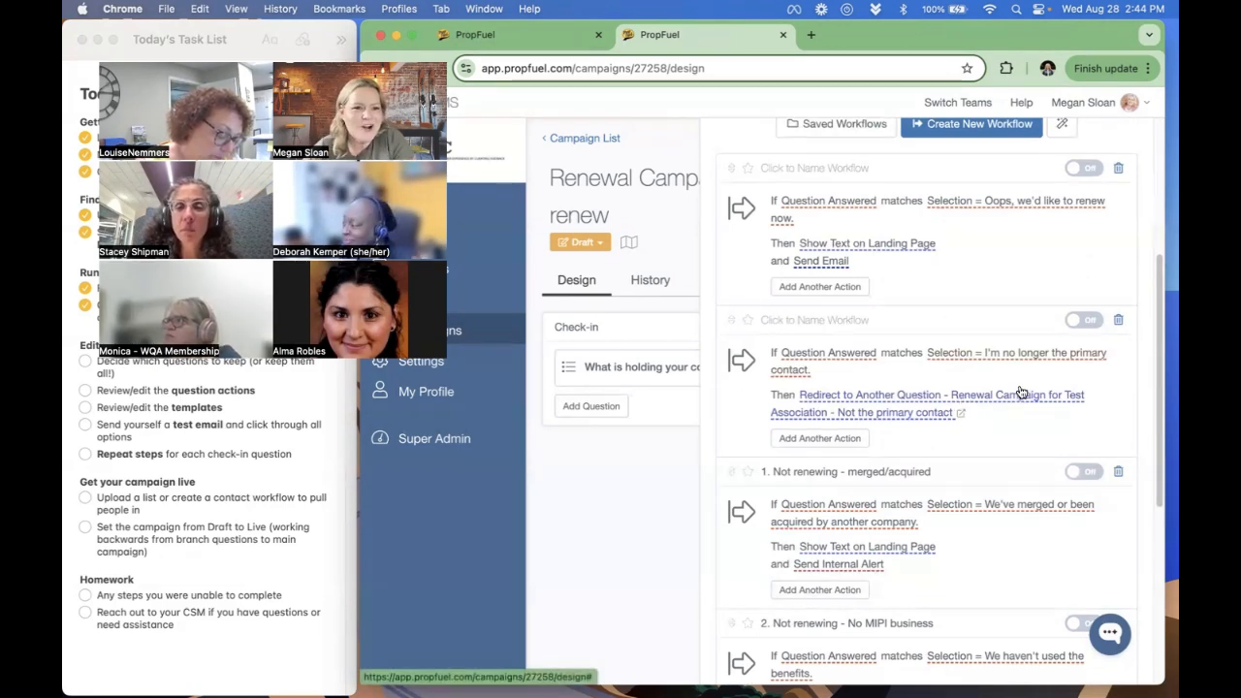
pyautogui.scroll(5, 1020, 397)
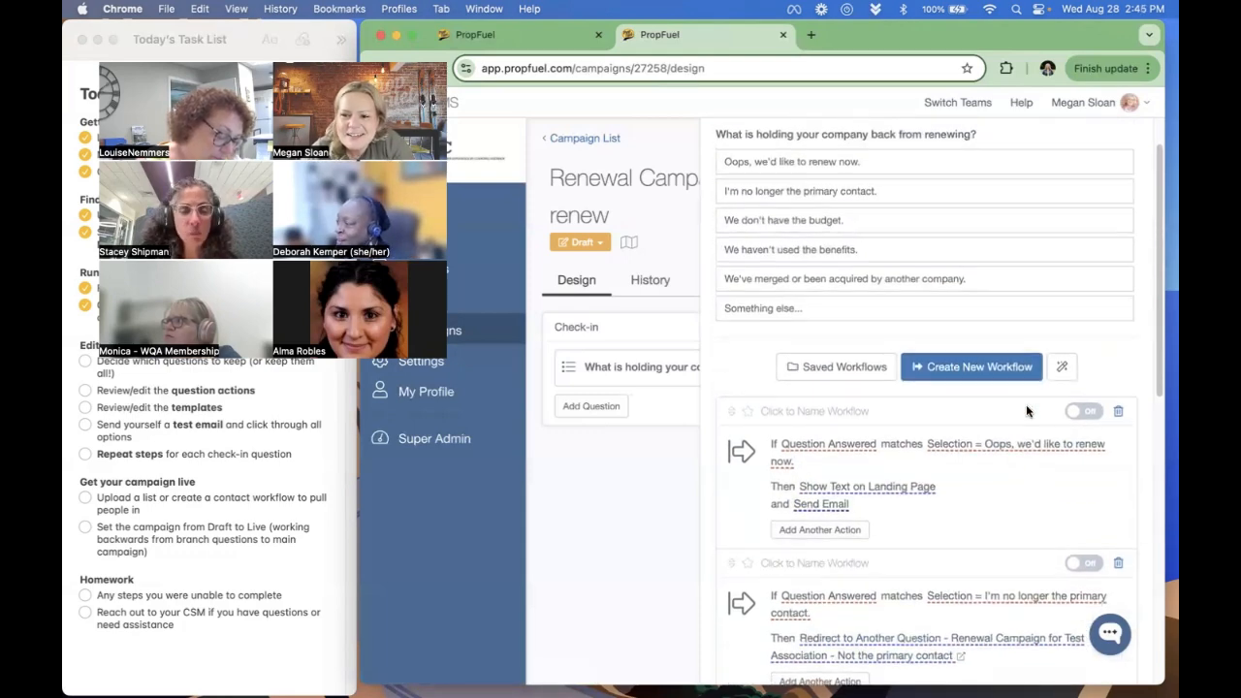
pyautogui.scroll(-1, 1026, 411)
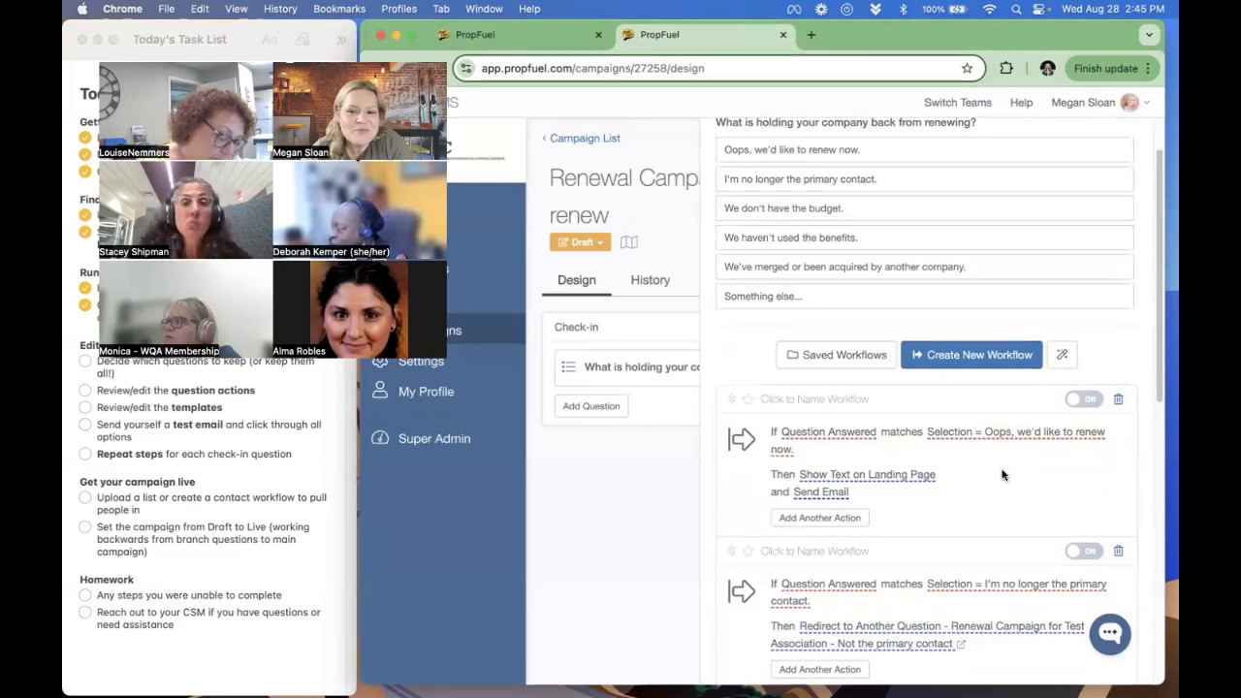
pyautogui.scroll(-1, 1002, 474)
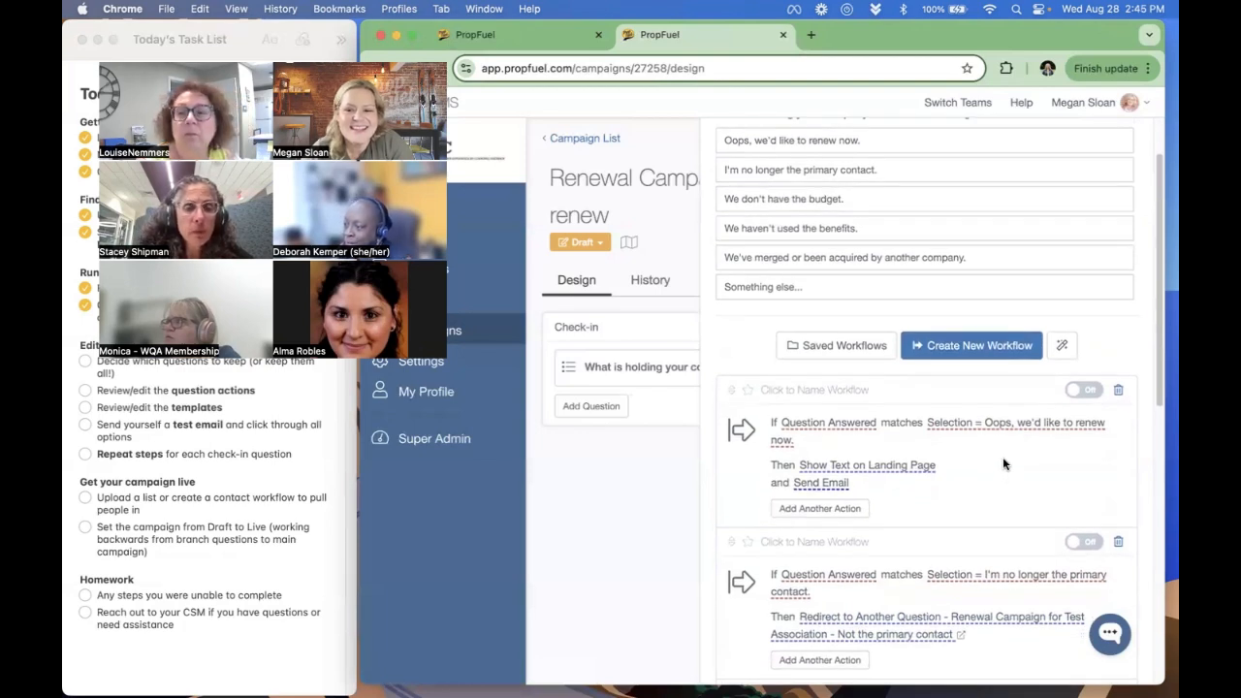
pyautogui.scroll(-1, 1004, 464)
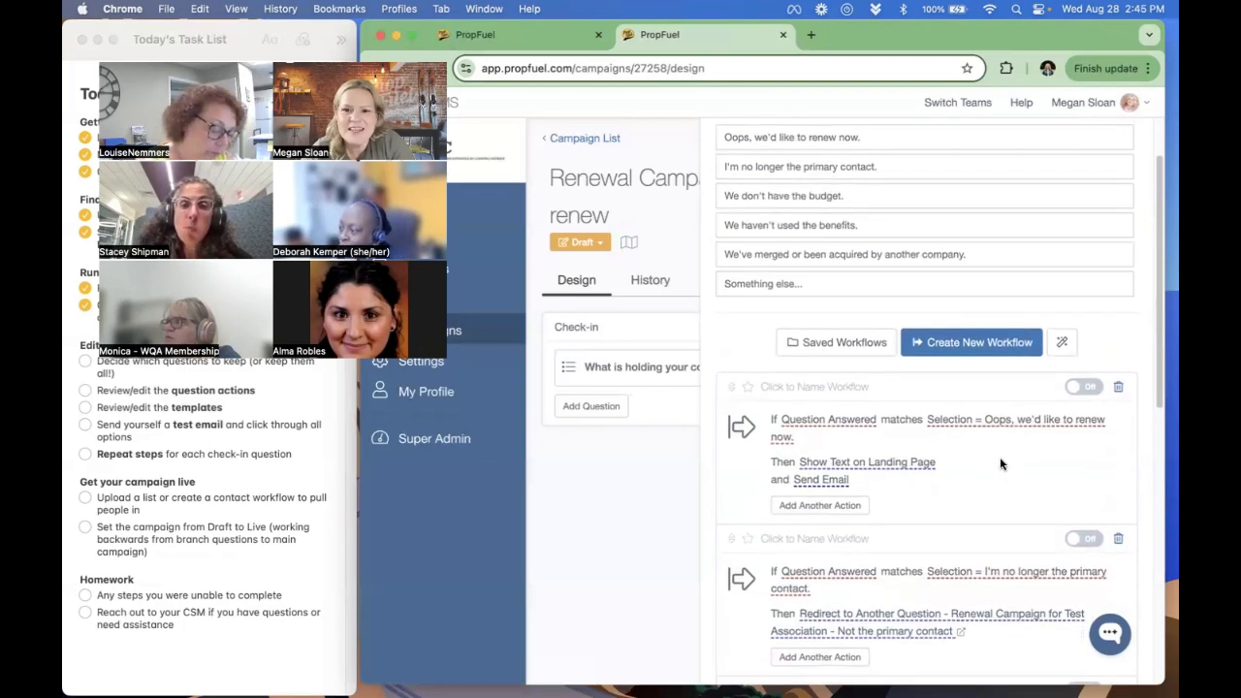
# - Move the "Not renewing - merged/acquired" workflow directly below "Not renewing - No MIPI business"
pyautogui.scroll(-1, 1002, 463)
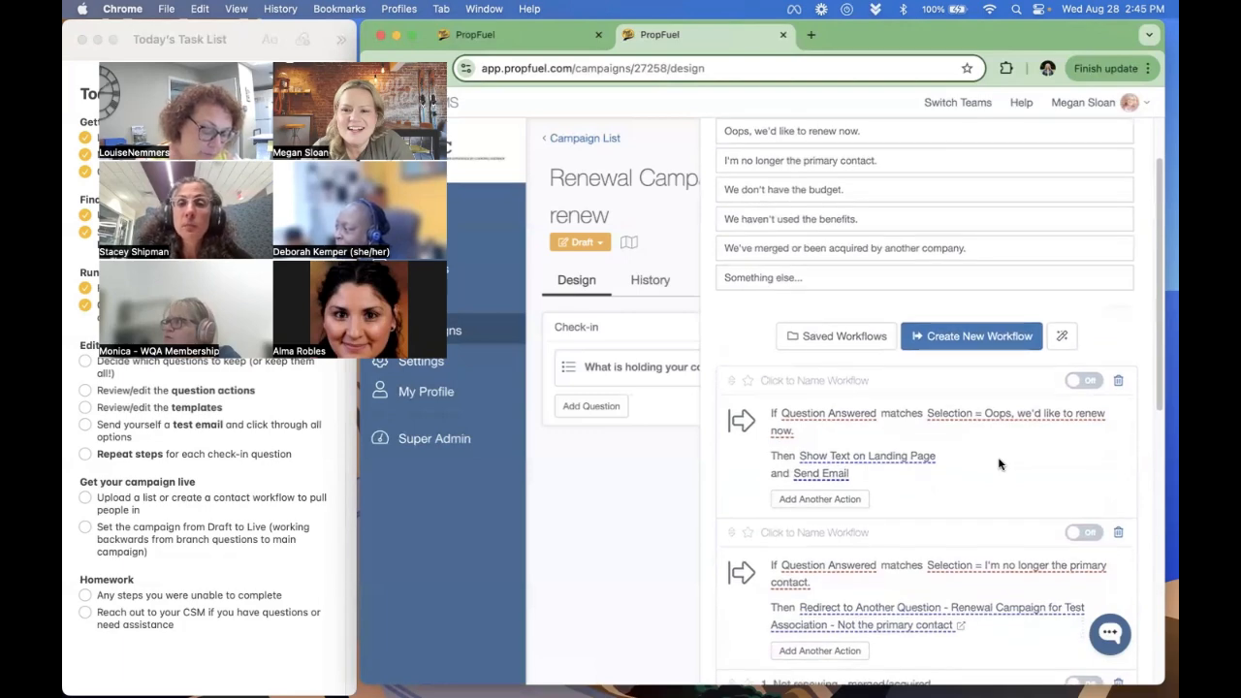
pyautogui.scroll(-3, 999, 464)
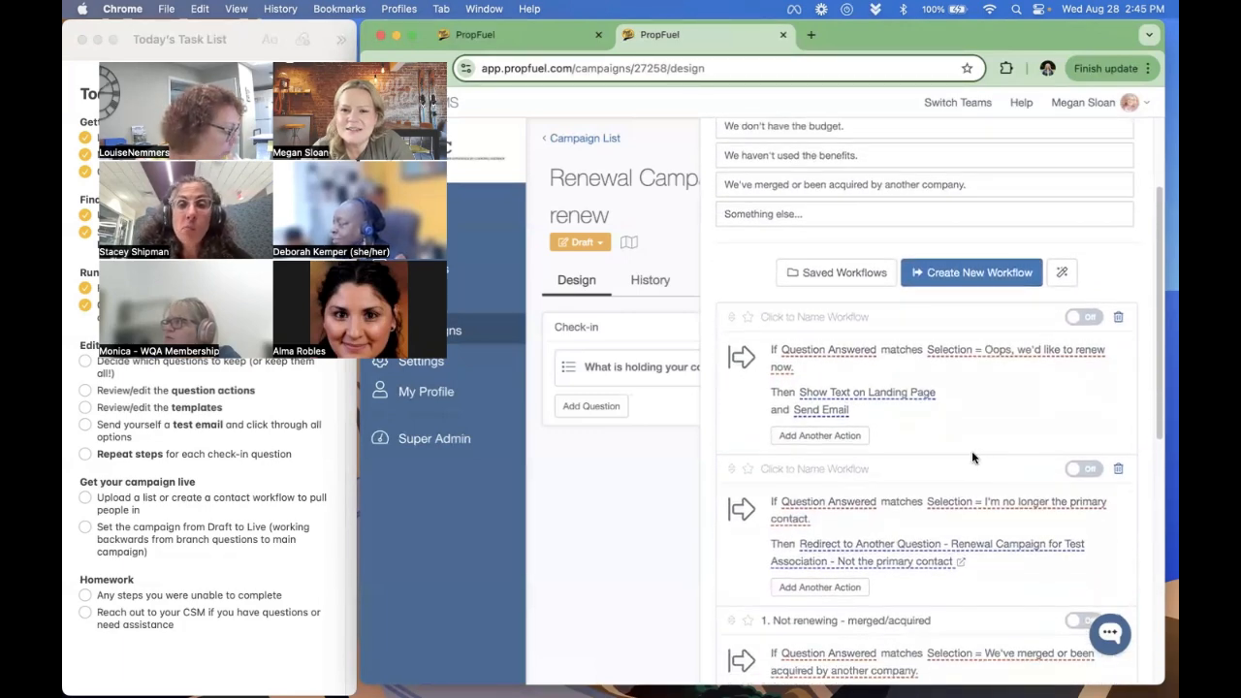
pyautogui.scroll(-4, 974, 460)
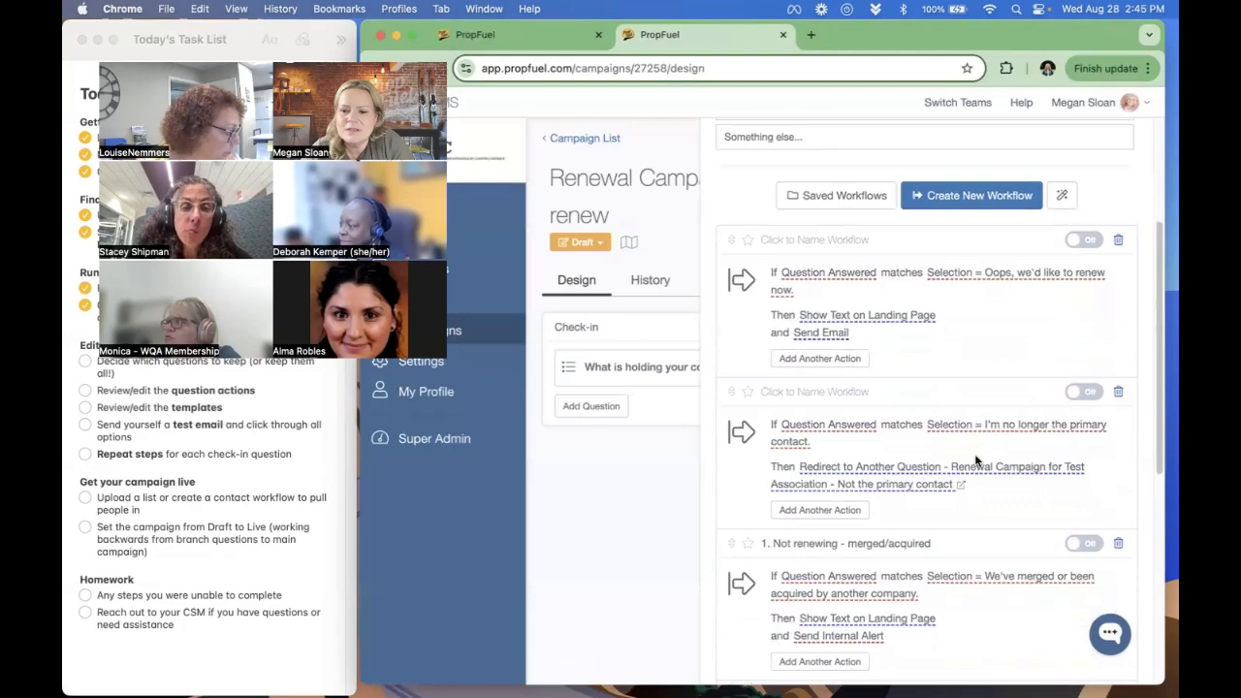
pyautogui.scroll(10, 976, 461)
pyautogui.scroll(-15, 795, 404)
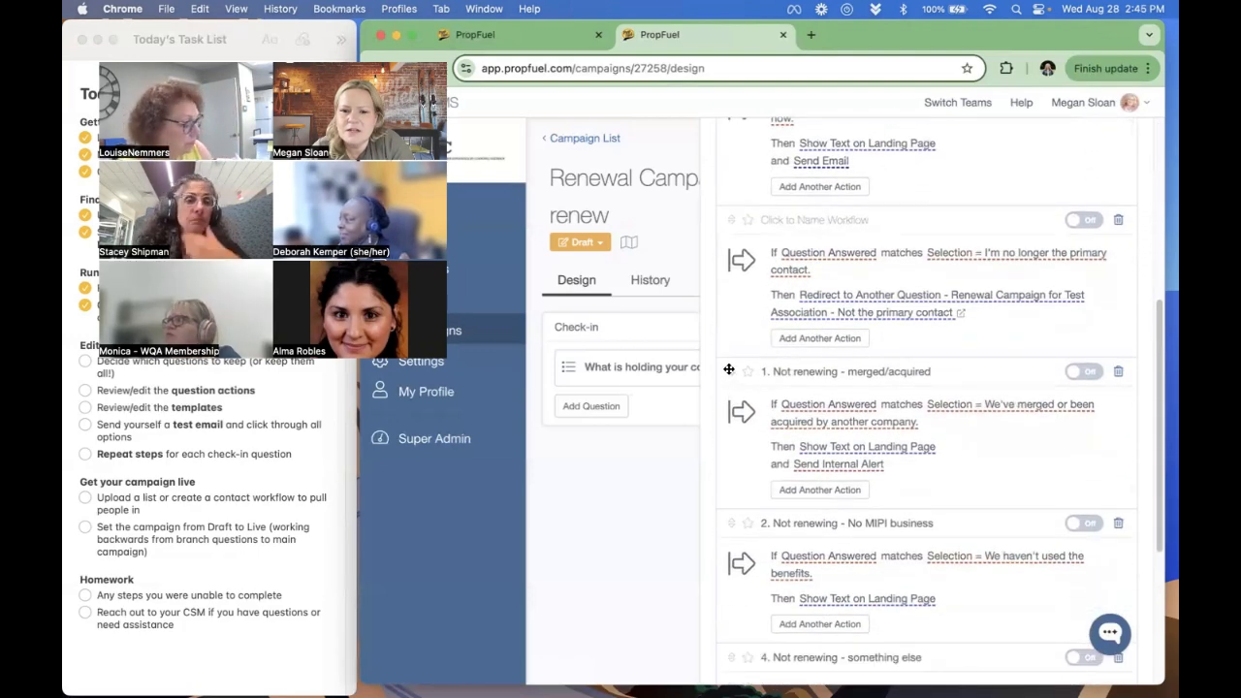
pyautogui.moveTo(728, 369); pyautogui.dragTo(735, 513)
# - Move the "Not renewing - budget" workflow up to the third position, directly below "I'm no longer the primary contact"
pyautogui.scroll(-7, 845, 344)
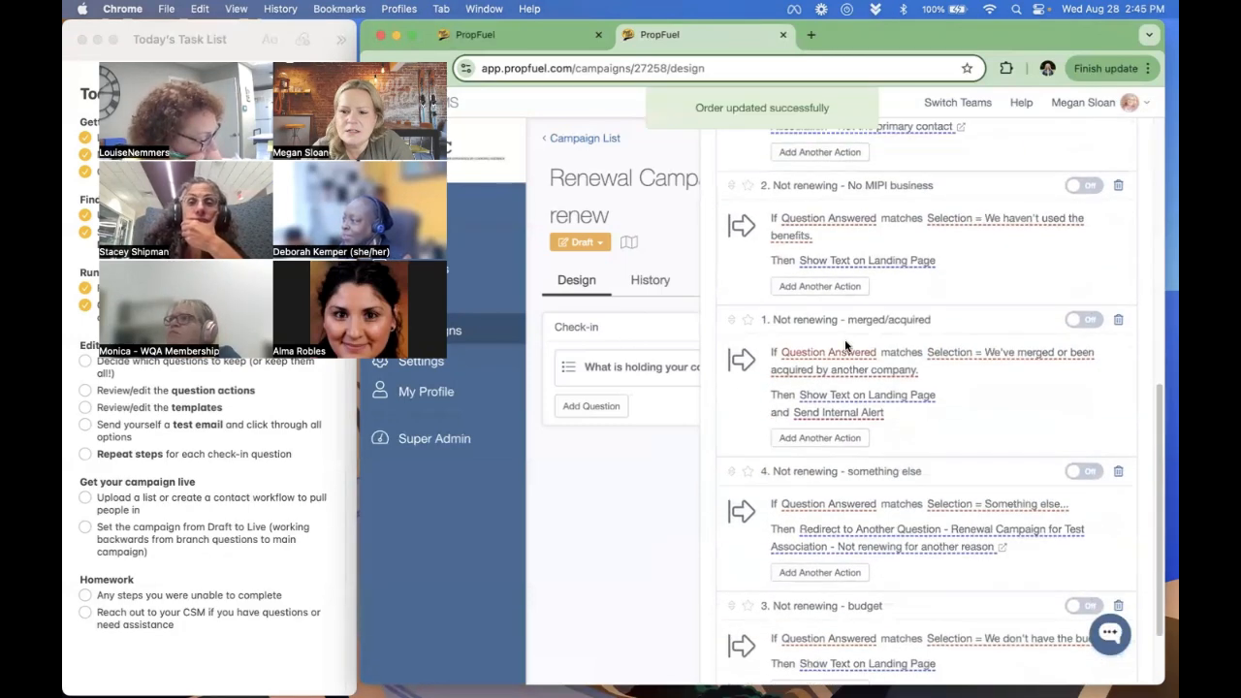
pyautogui.scroll(-3, 830, 543)
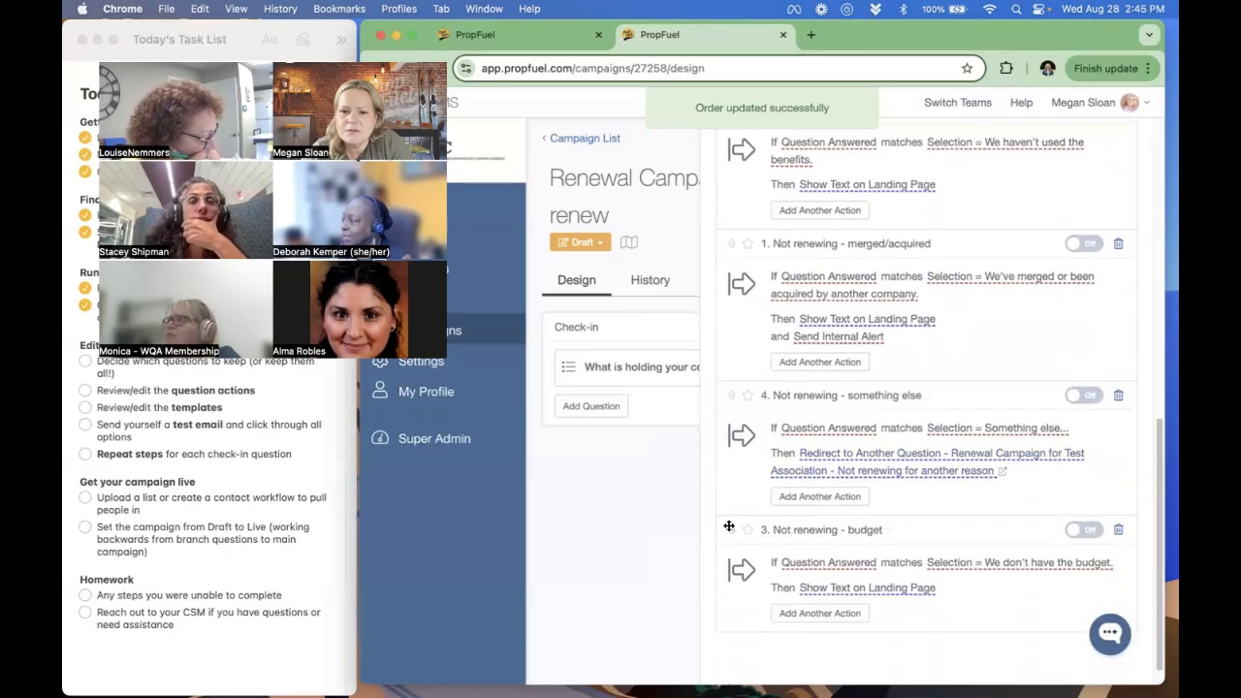
pyautogui.moveTo(728, 526); pyautogui.dragTo(734, 398)
pyautogui.scroll(10, 889, 411)
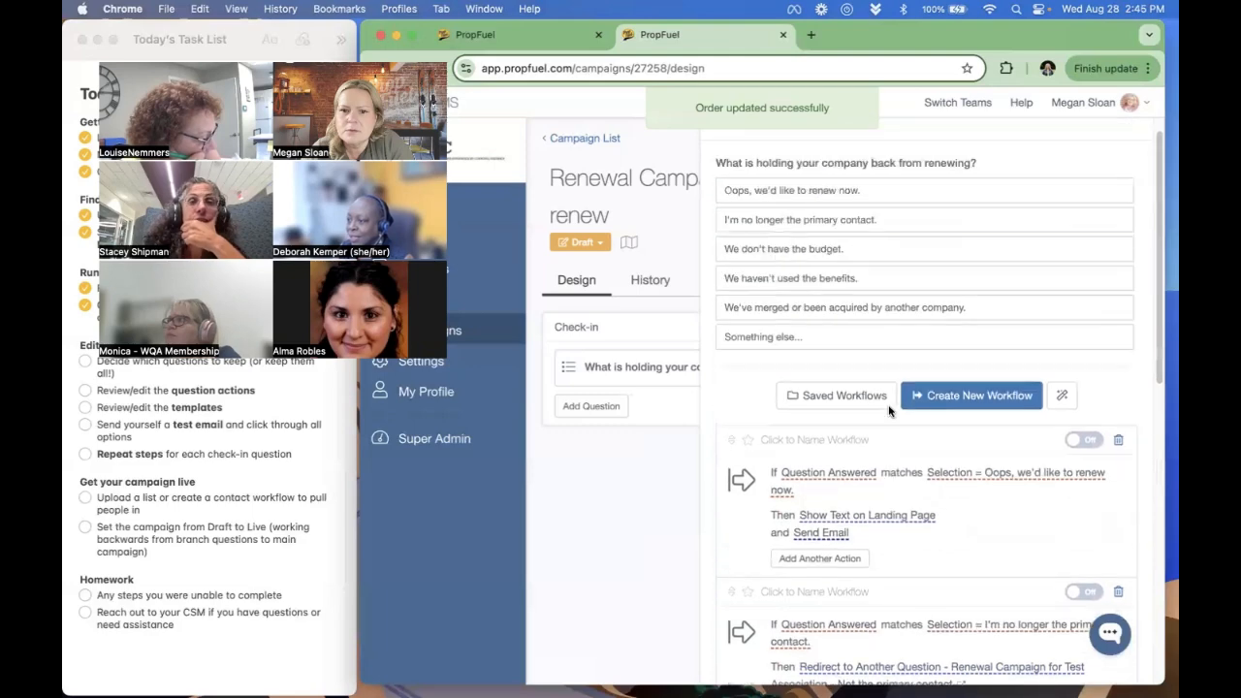
pyautogui.scroll(-10, 800, 504)
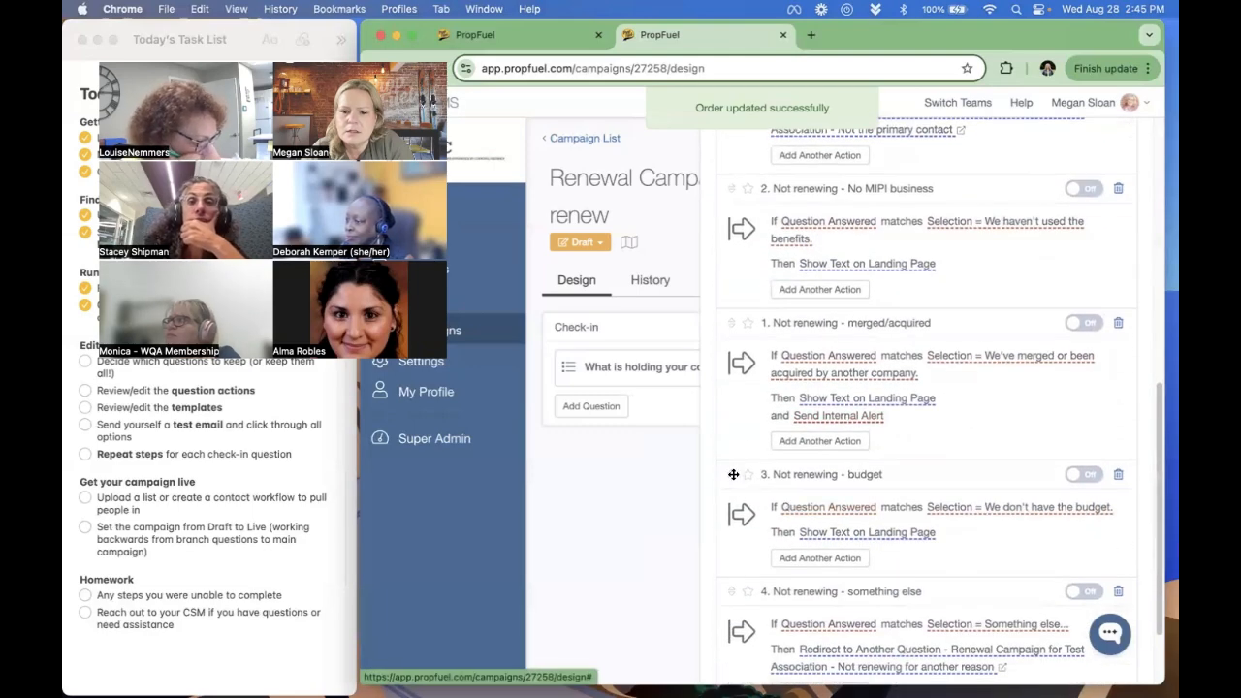
pyautogui.moveTo(732, 474); pyautogui.dragTo(765, 358)
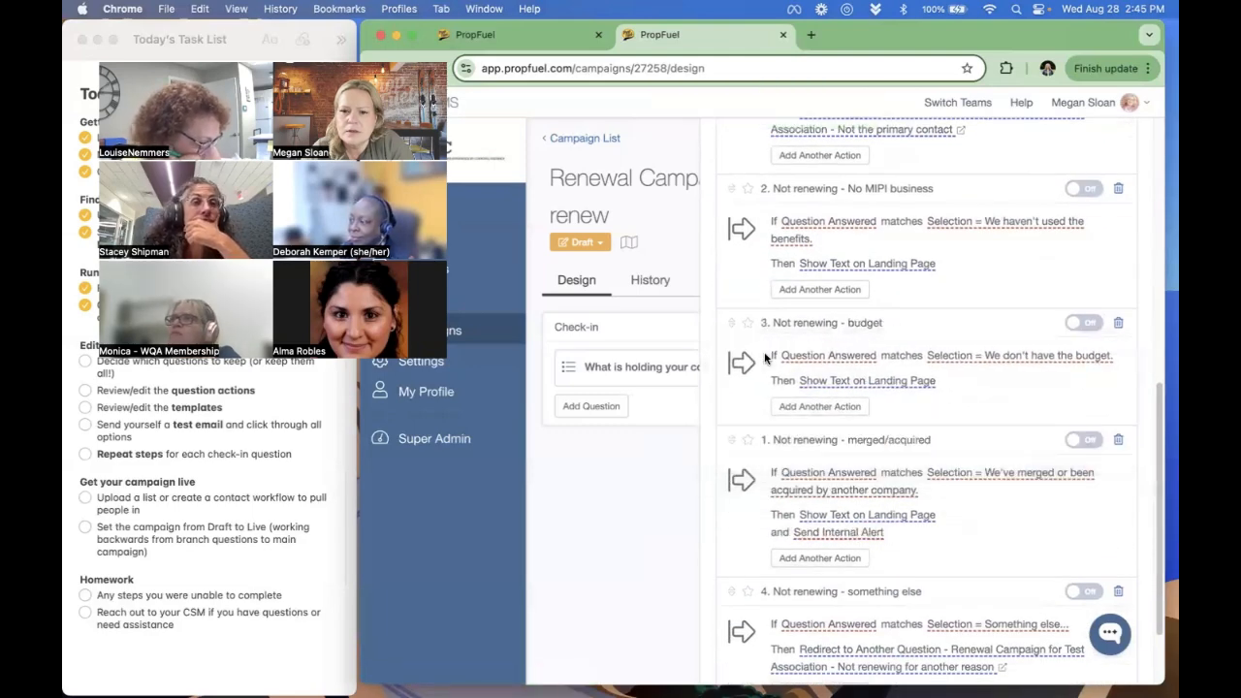
pyautogui.scroll(-4, 766, 436)
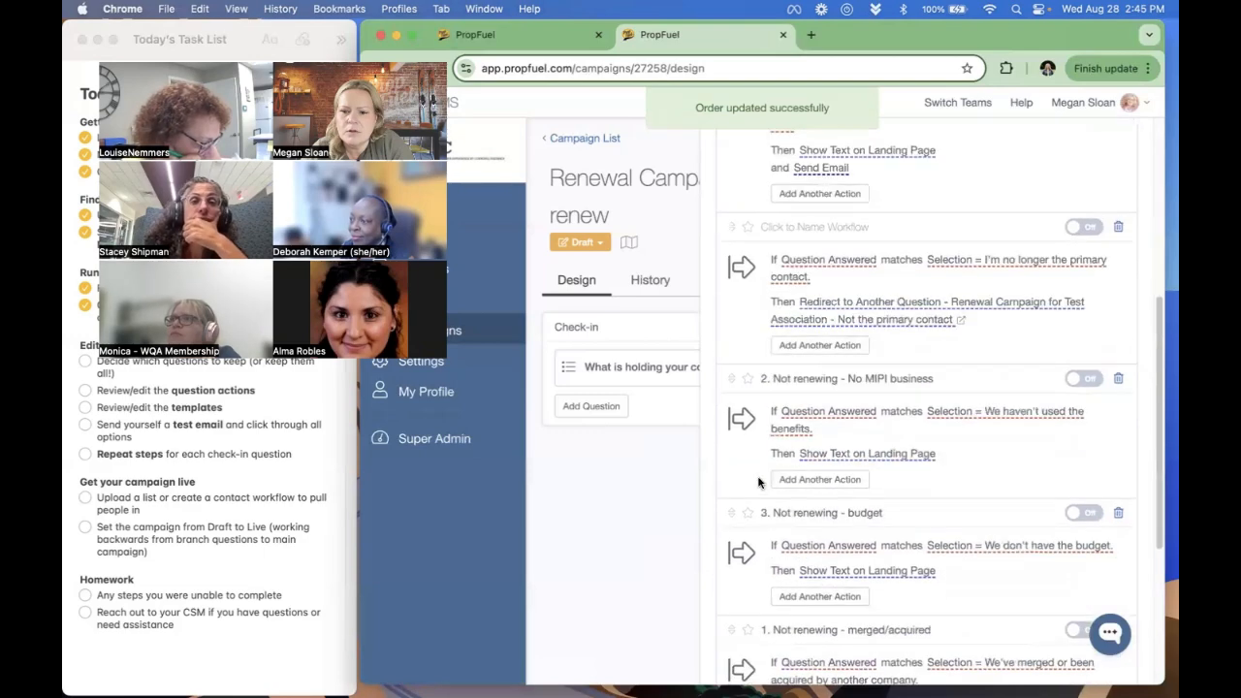
pyautogui.moveTo(728, 509); pyautogui.dragTo(752, 390)
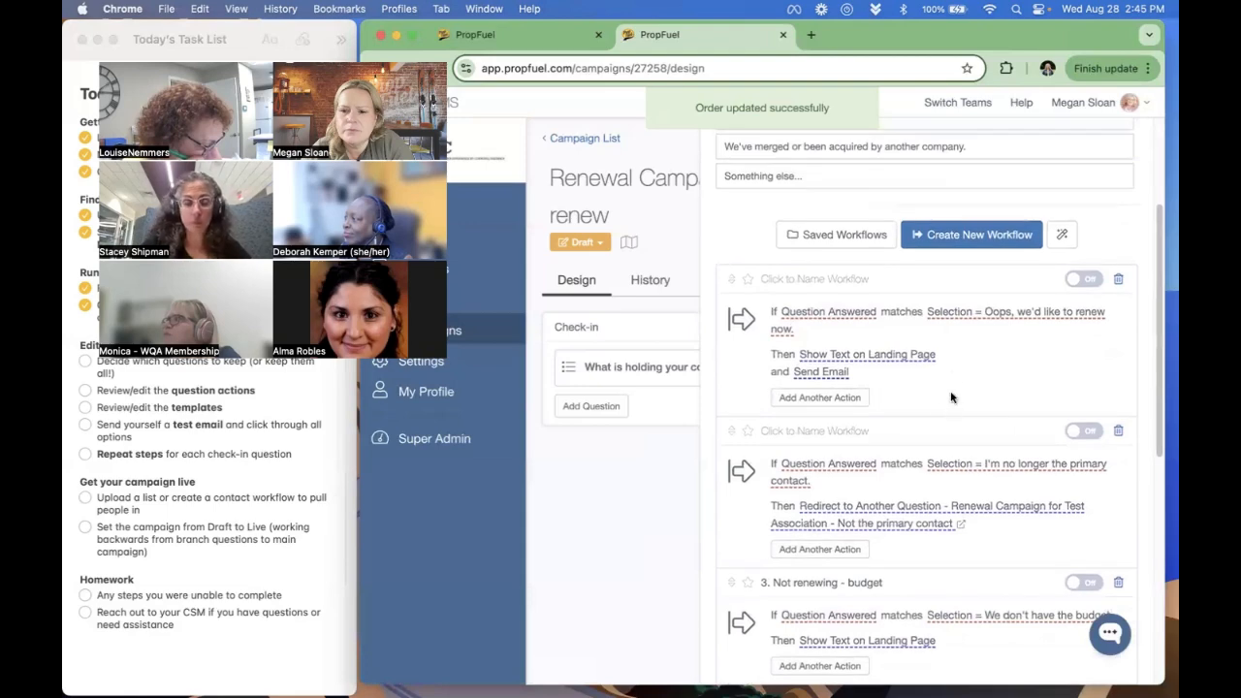
# - Review the landing page text of "Oops, we'd like to renew now" and the "Not the primary contact" redirect question, enabling both workflows
pyautogui.click(892, 355)
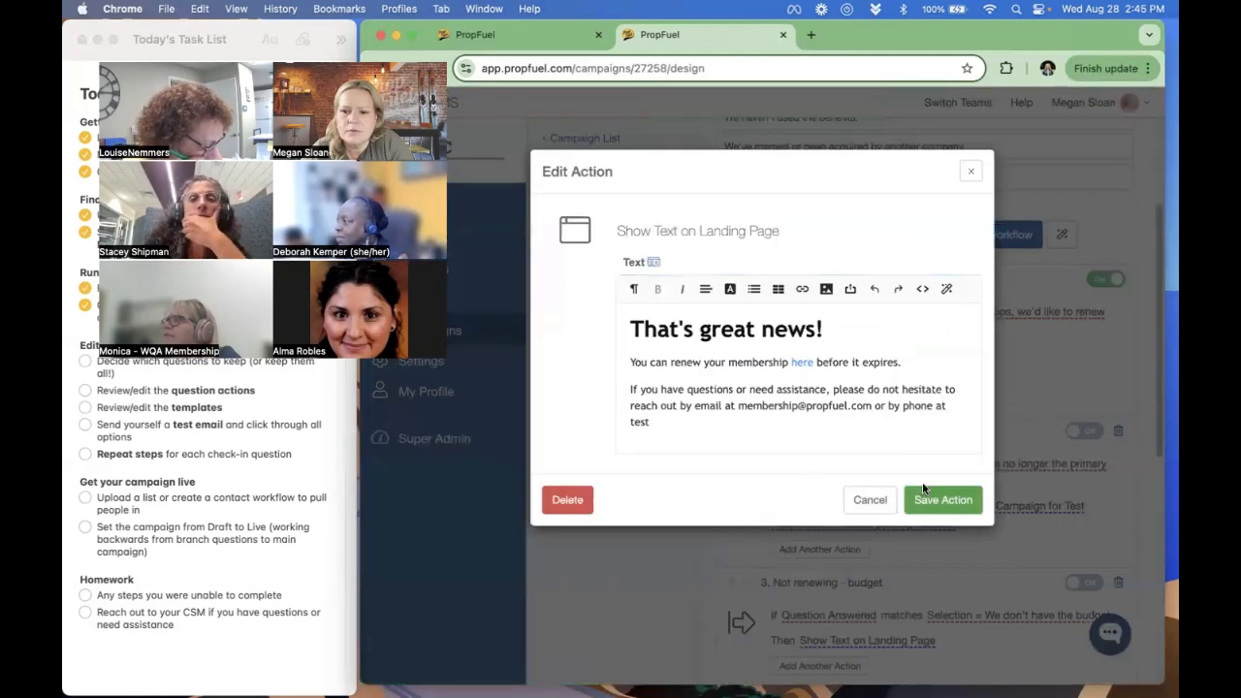
pyautogui.click(864, 506)
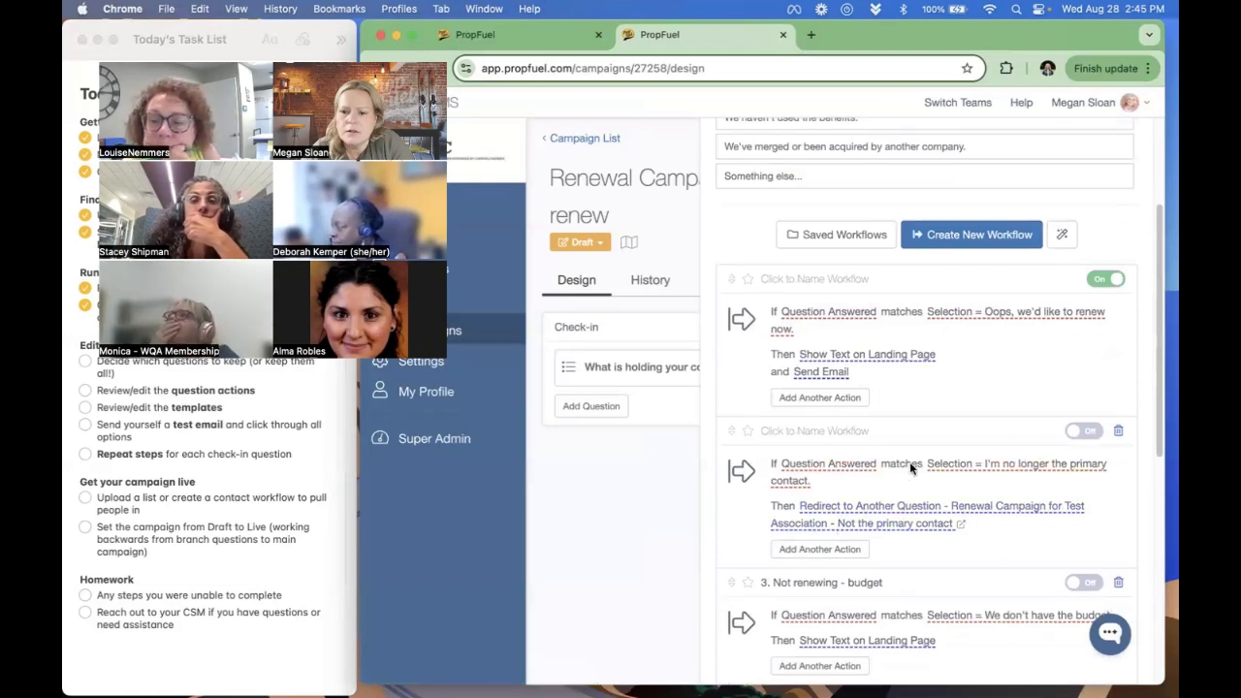
pyautogui.click(961, 524)
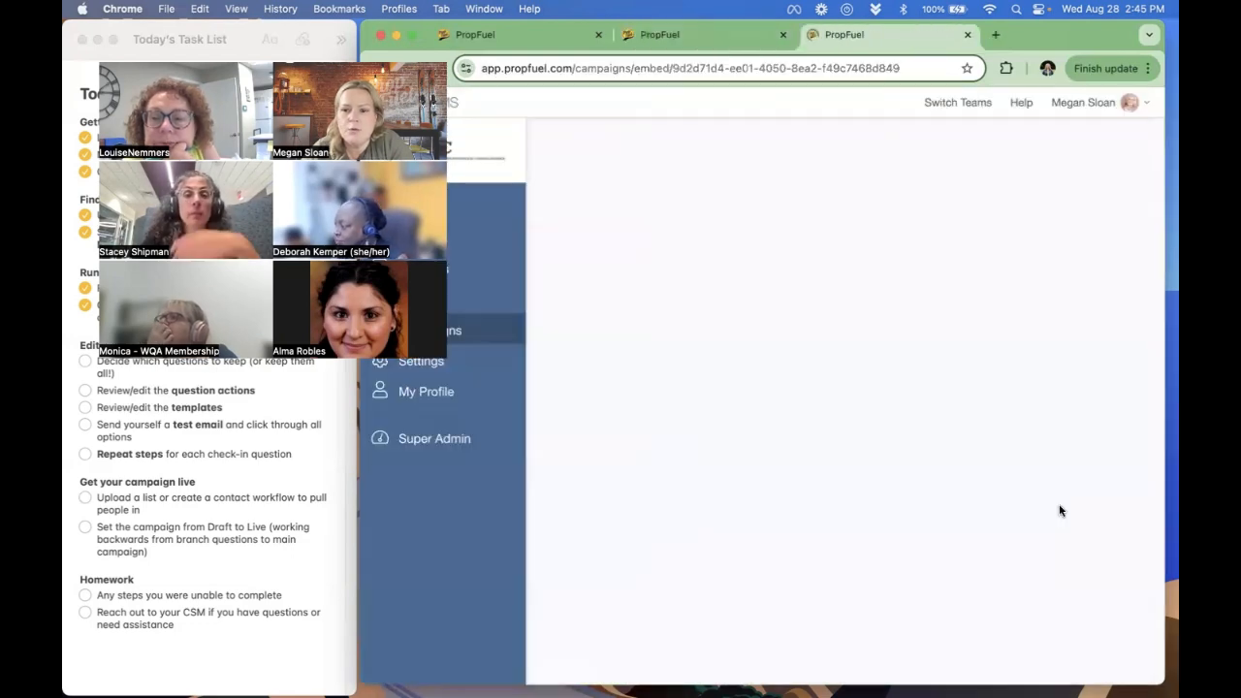
pyautogui.click(1109, 373)
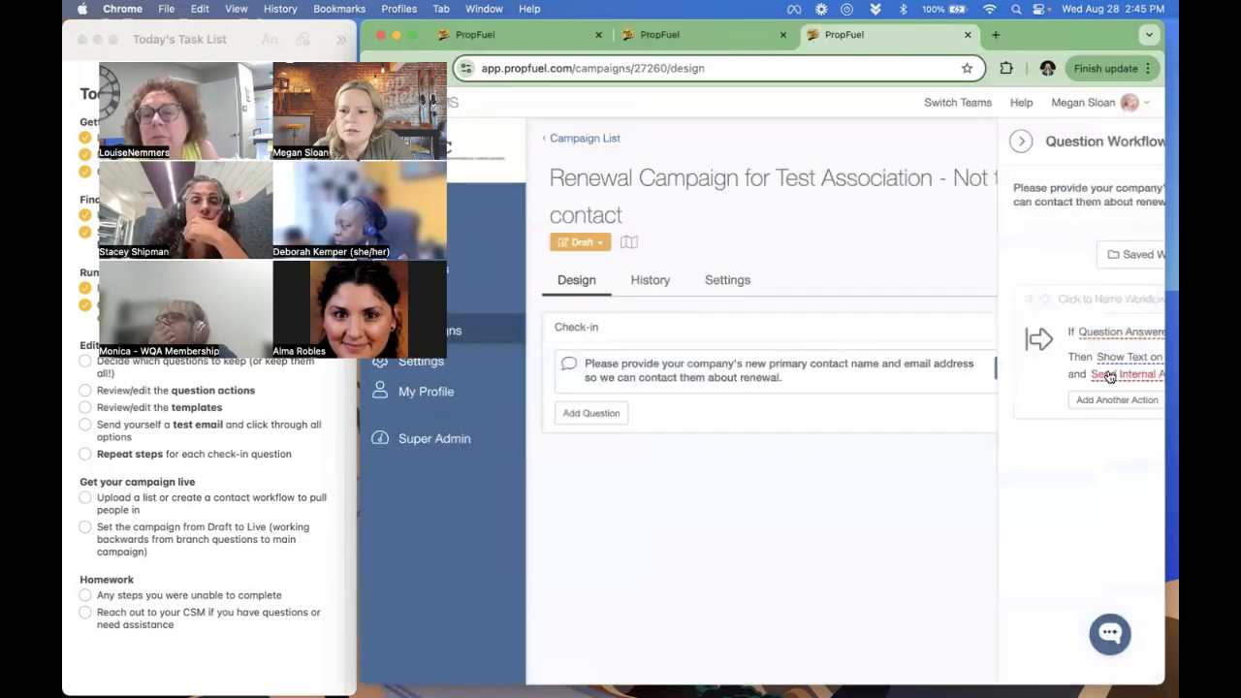
pyautogui.click(967, 35)
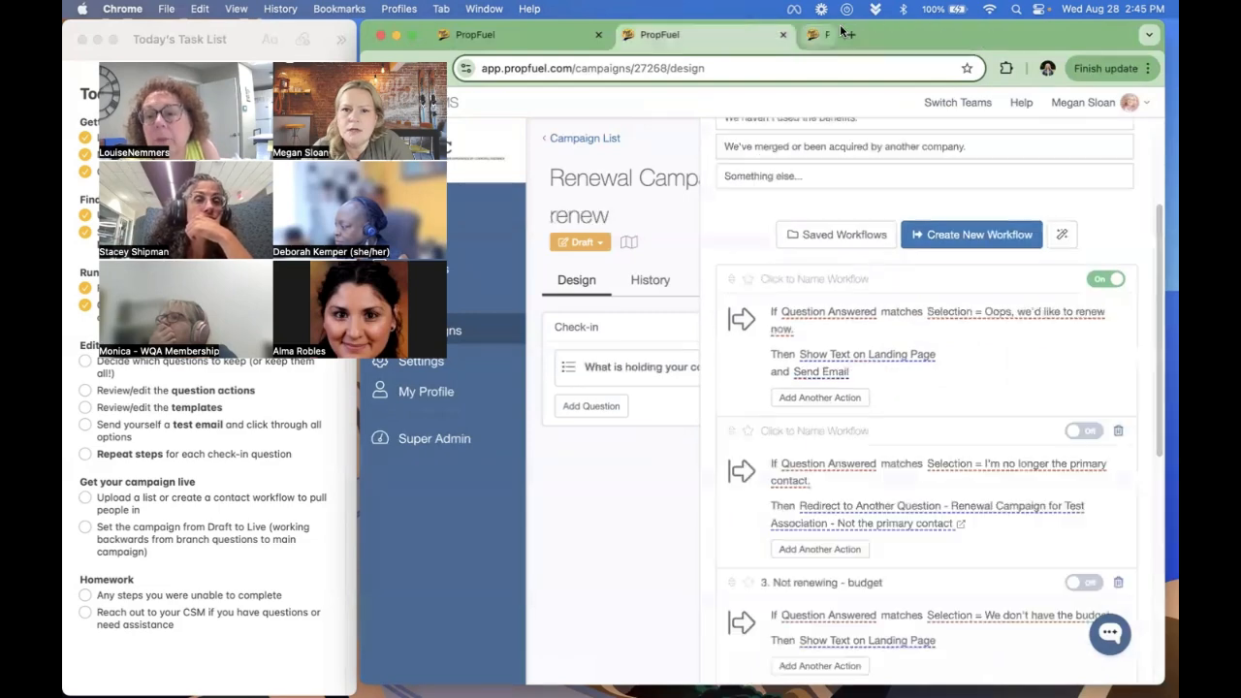
pyautogui.scroll(-4, 1037, 518)
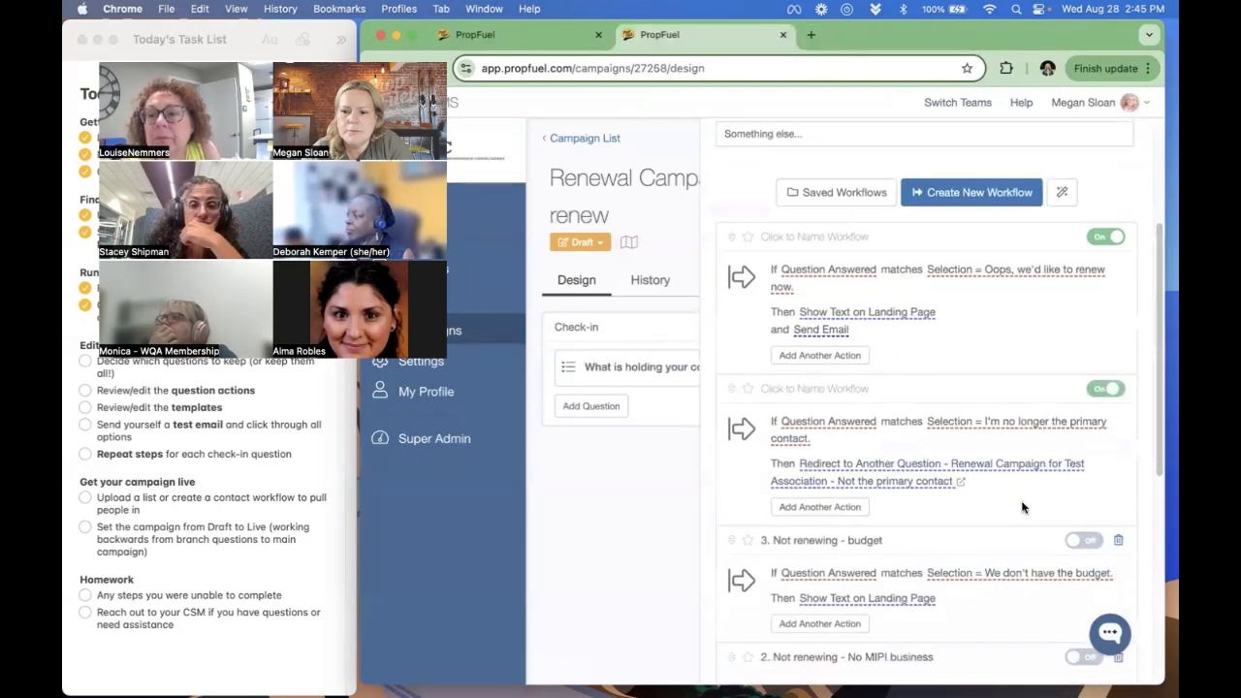
# - Remove the blank line above the renewal link in the "Not renewing - budget" landing page text, save it and enable the workflow
pyautogui.click(915, 483)
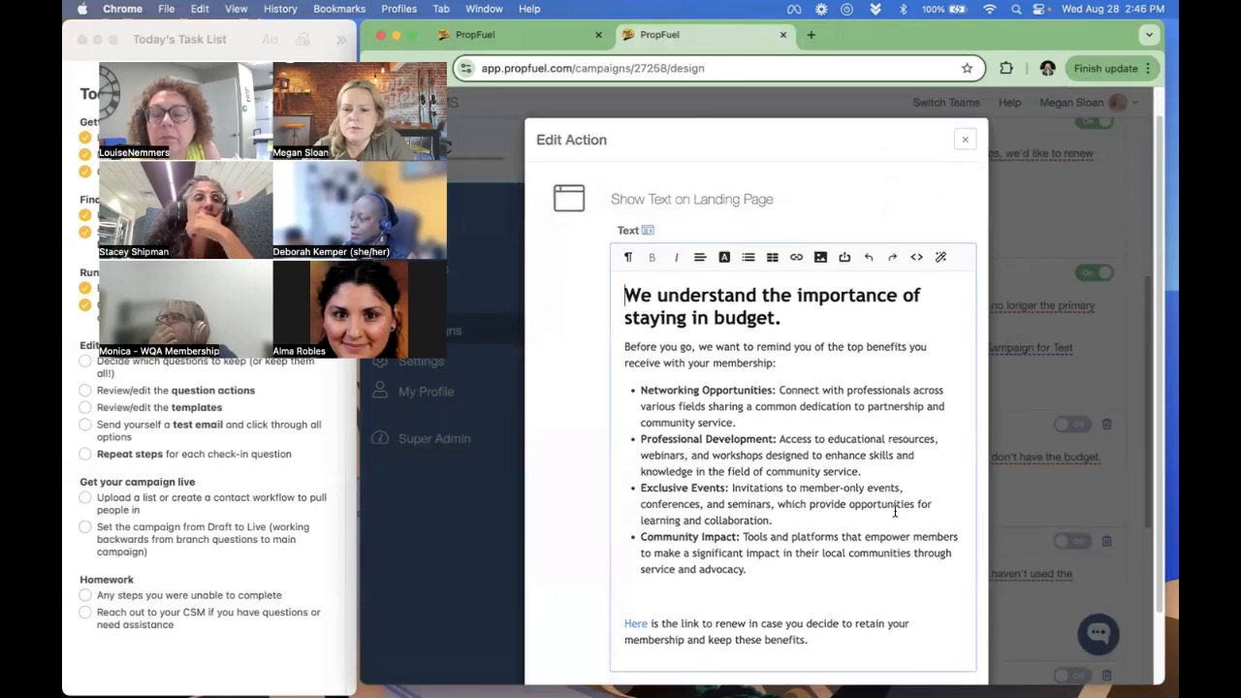
pyautogui.moveTo(641, 386); pyautogui.dragTo(845, 604)
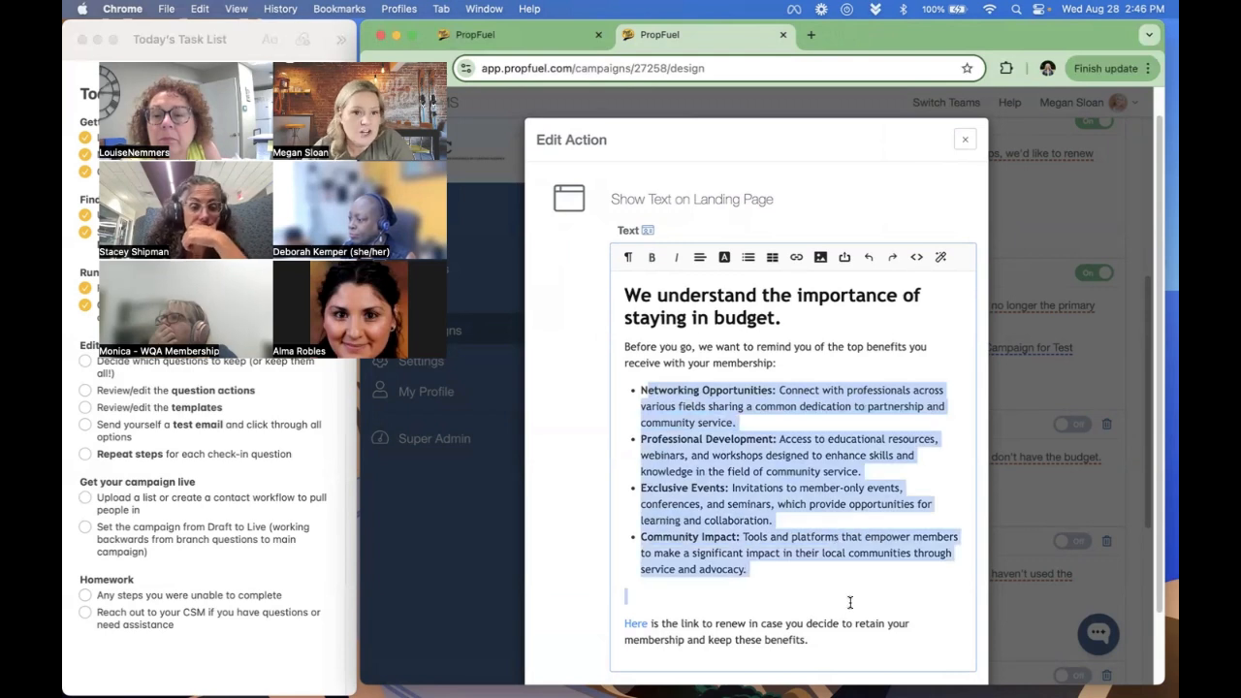
pyautogui.click(849, 602)
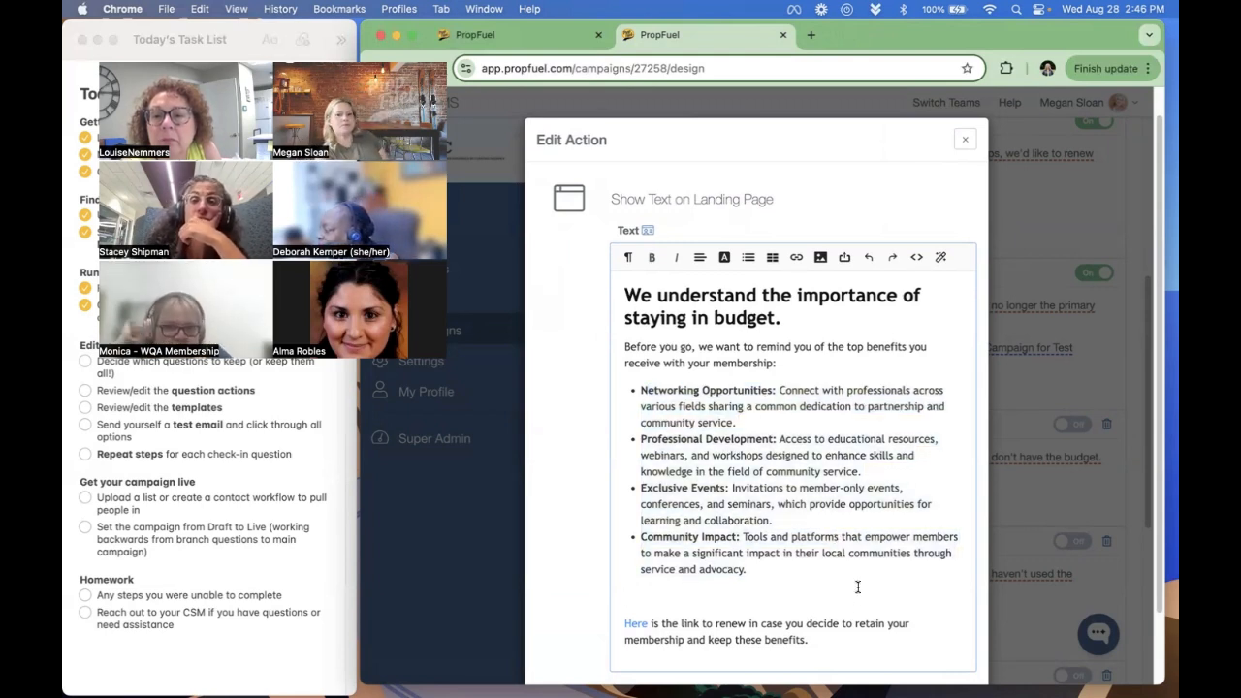
pyautogui.press('BackSpace')
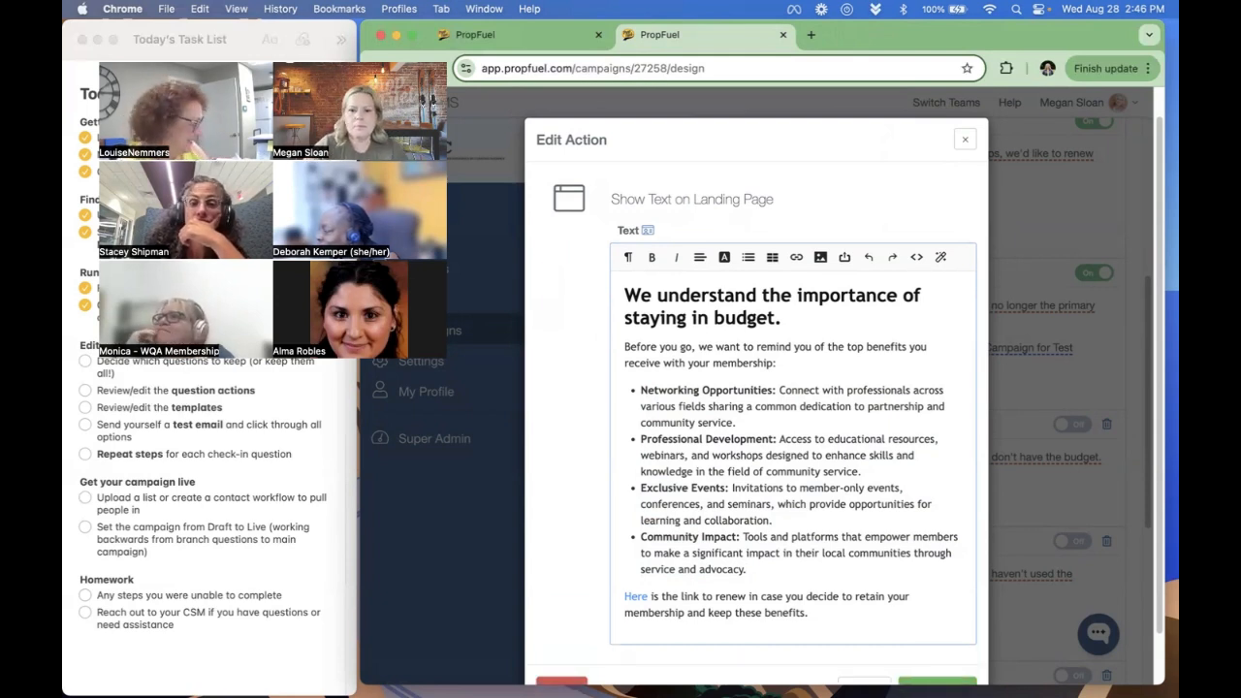
pyautogui.scroll(-2, 915, 436)
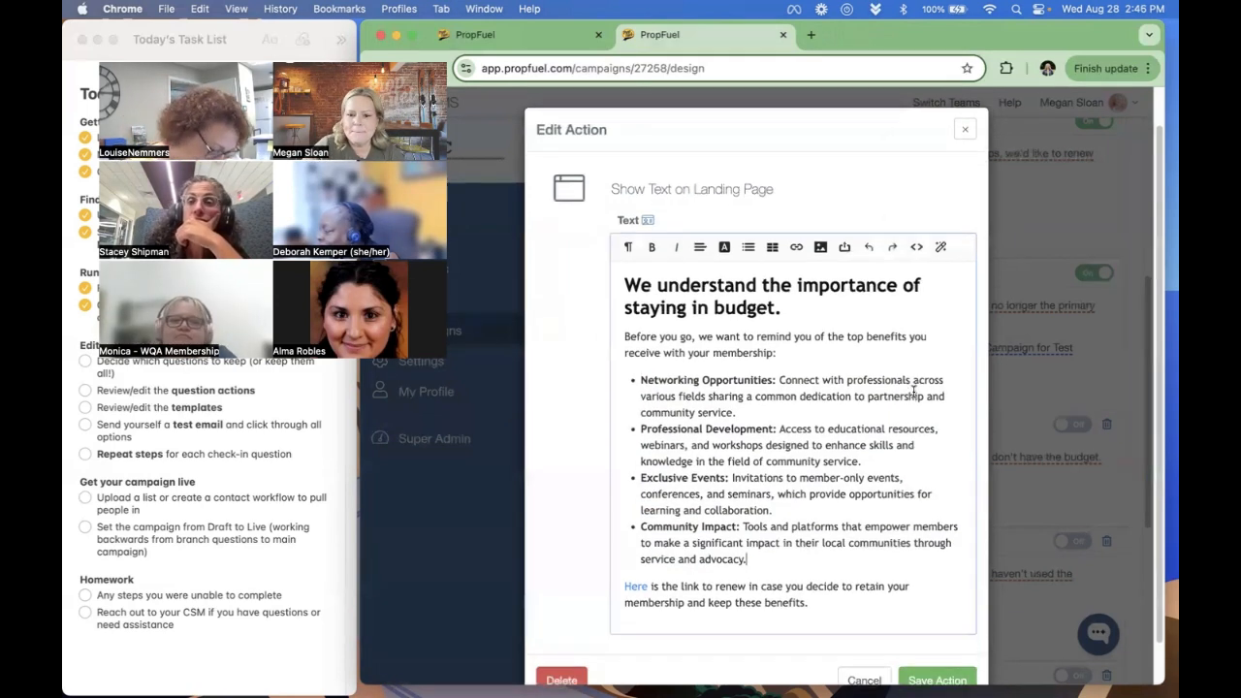
pyautogui.click(936, 663)
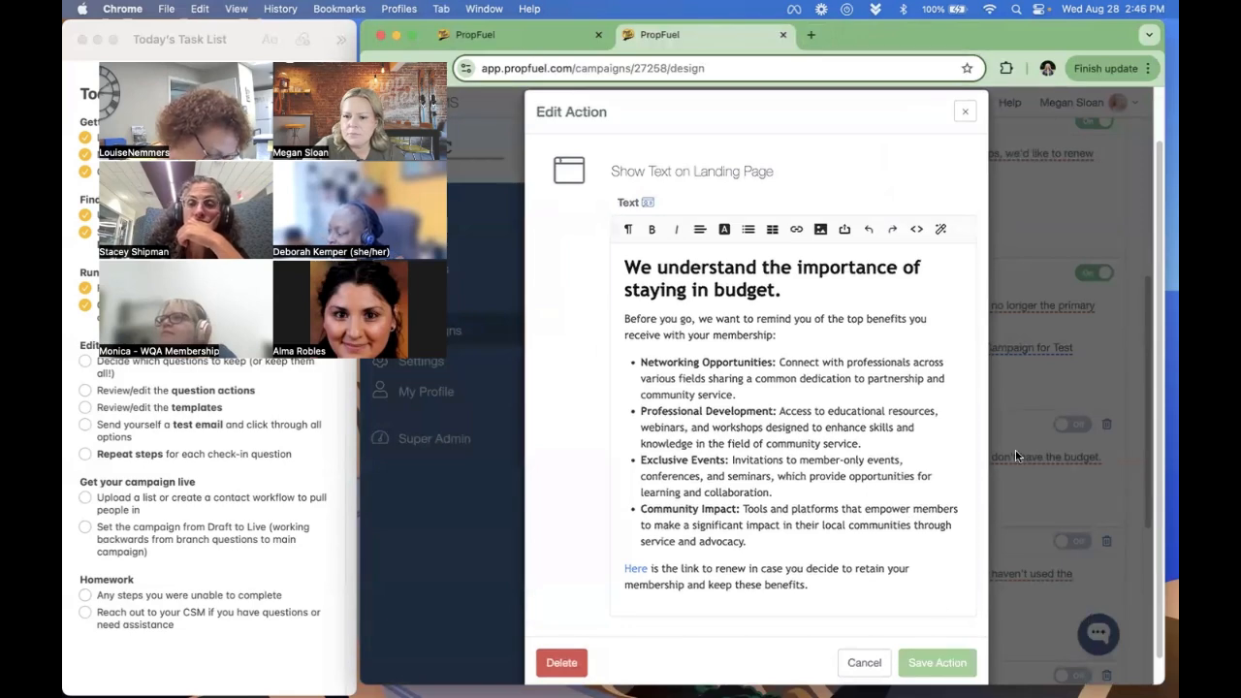
pyautogui.scroll(-1, 948, 430)
# - Review and save the landing page text of the "We haven't used the benefits" workflow and enable that workflow
pyautogui.scroll(-5, 948, 429)
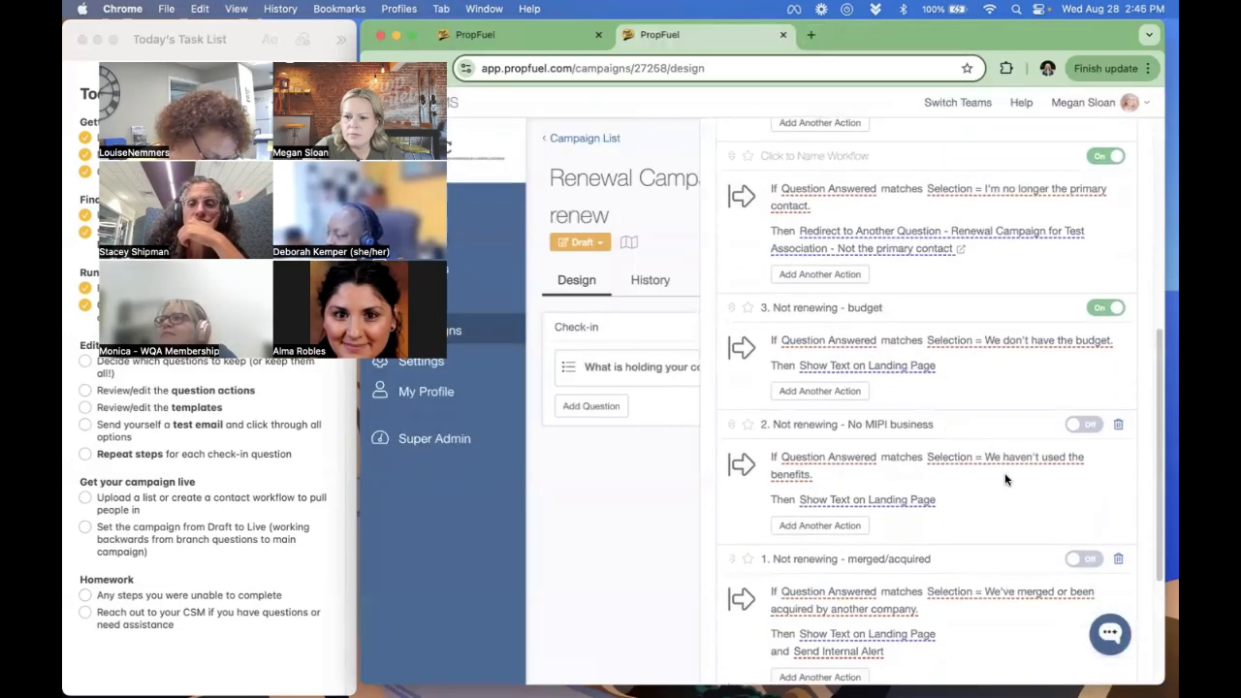
pyautogui.click(903, 499)
pyautogui.scroll(-1, 854, 385)
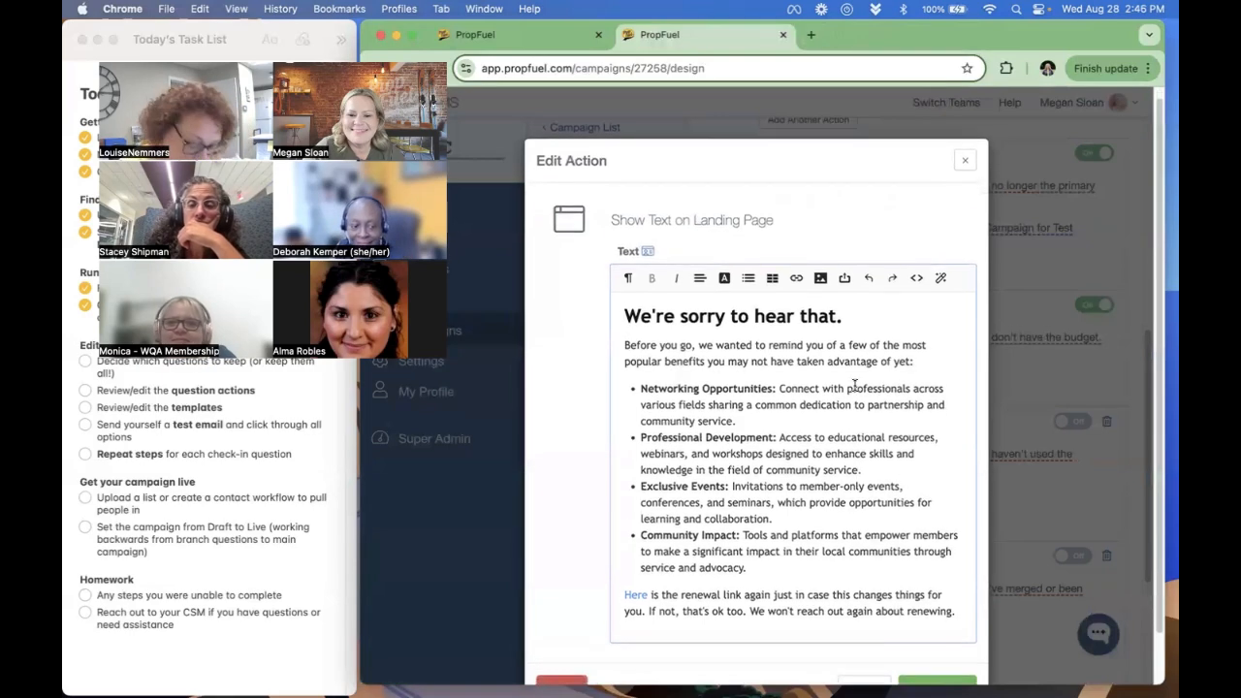
pyautogui.scroll(-2, 854, 384)
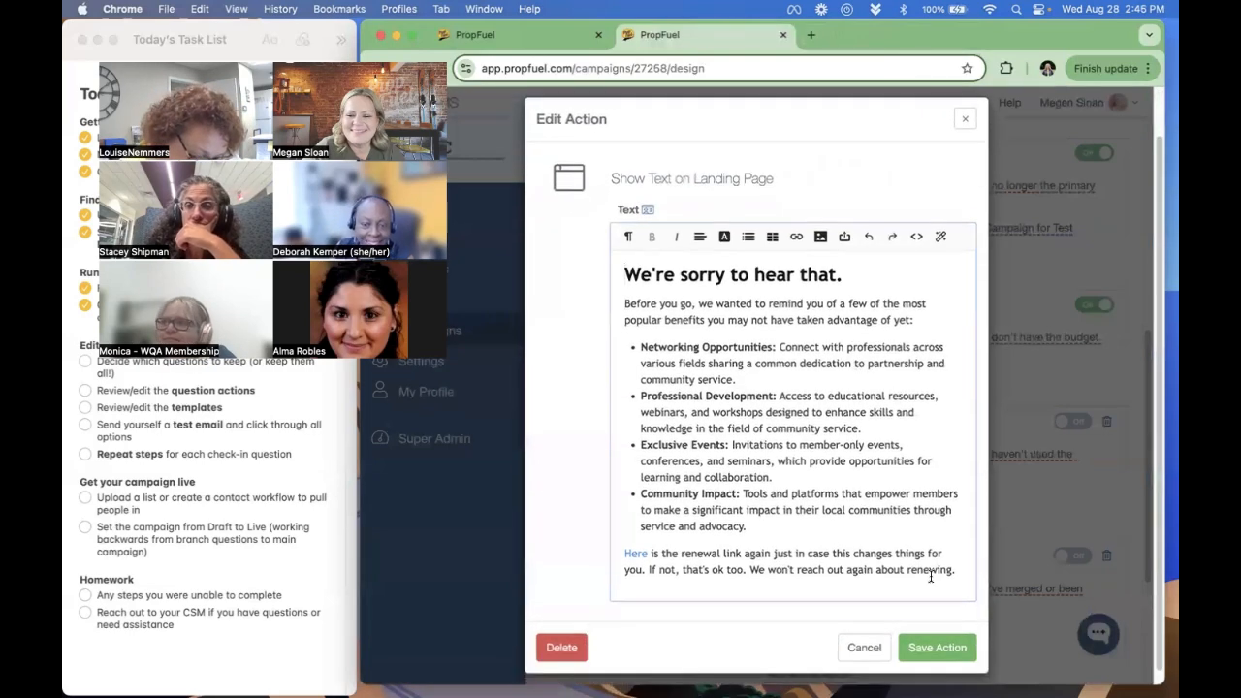
pyautogui.click(925, 646)
pyautogui.scroll(-4, 971, 430)
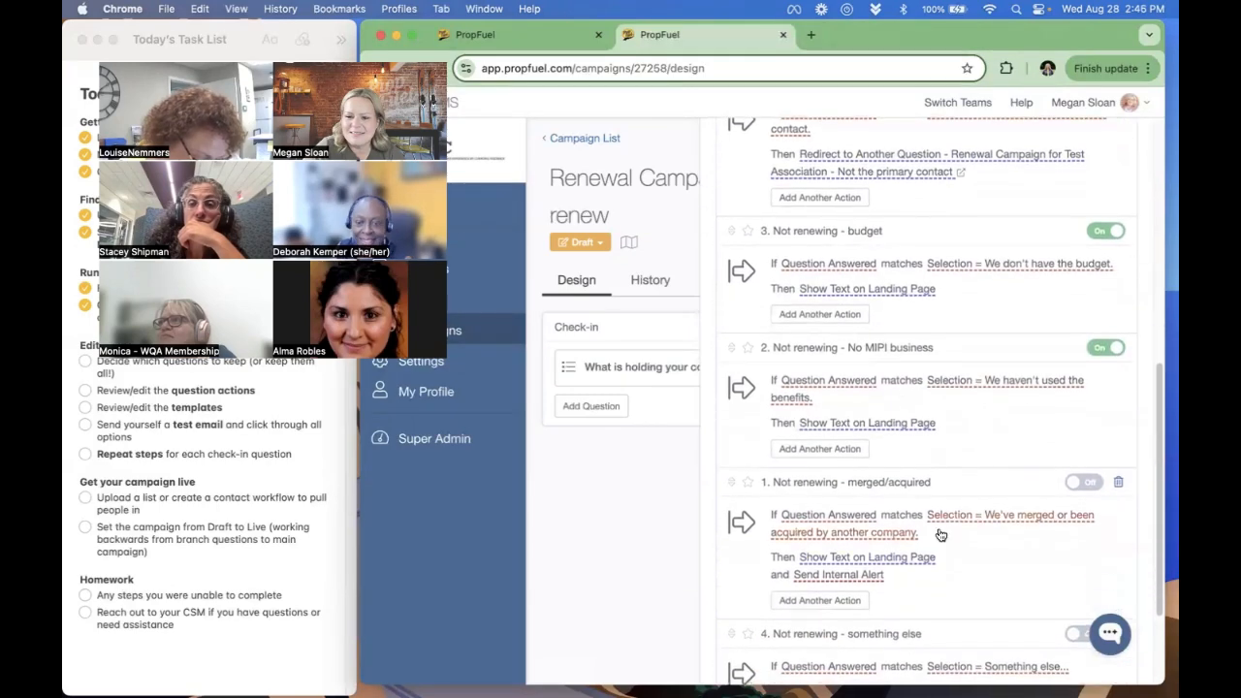
# - Enable the "Not renewing - merged/acquired" workflow and review its landing page text and internal alert without changing them
pyautogui.click(911, 556)
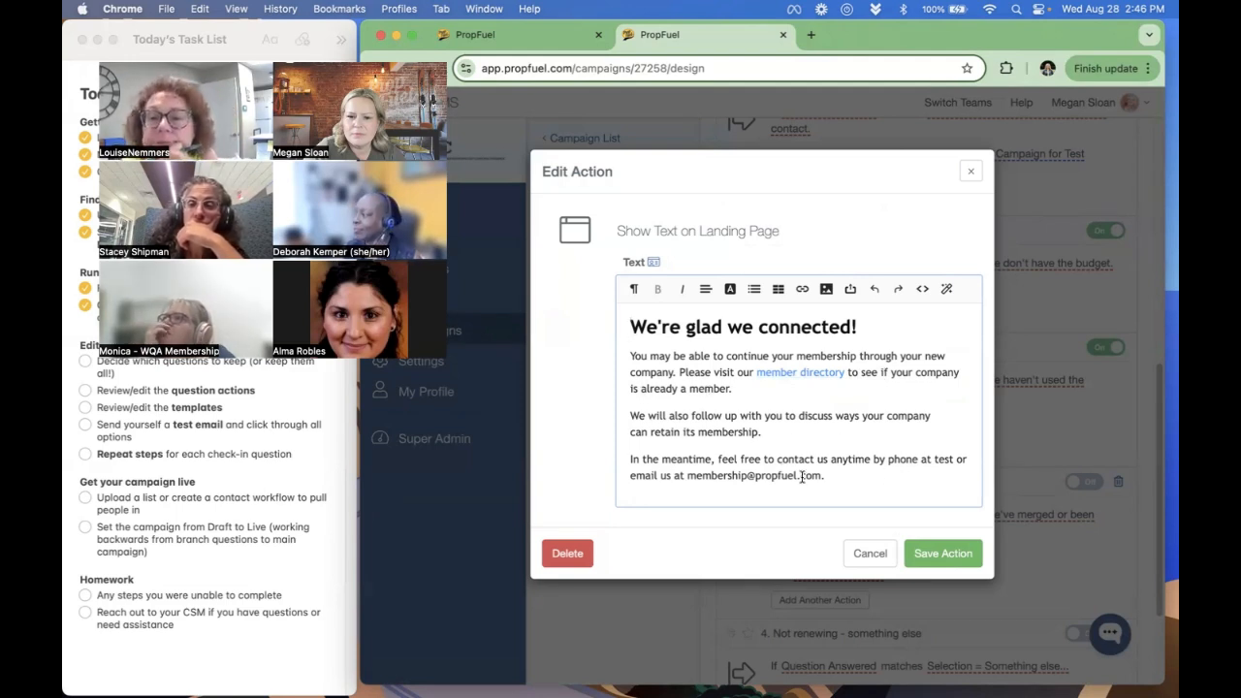
pyautogui.click(868, 558)
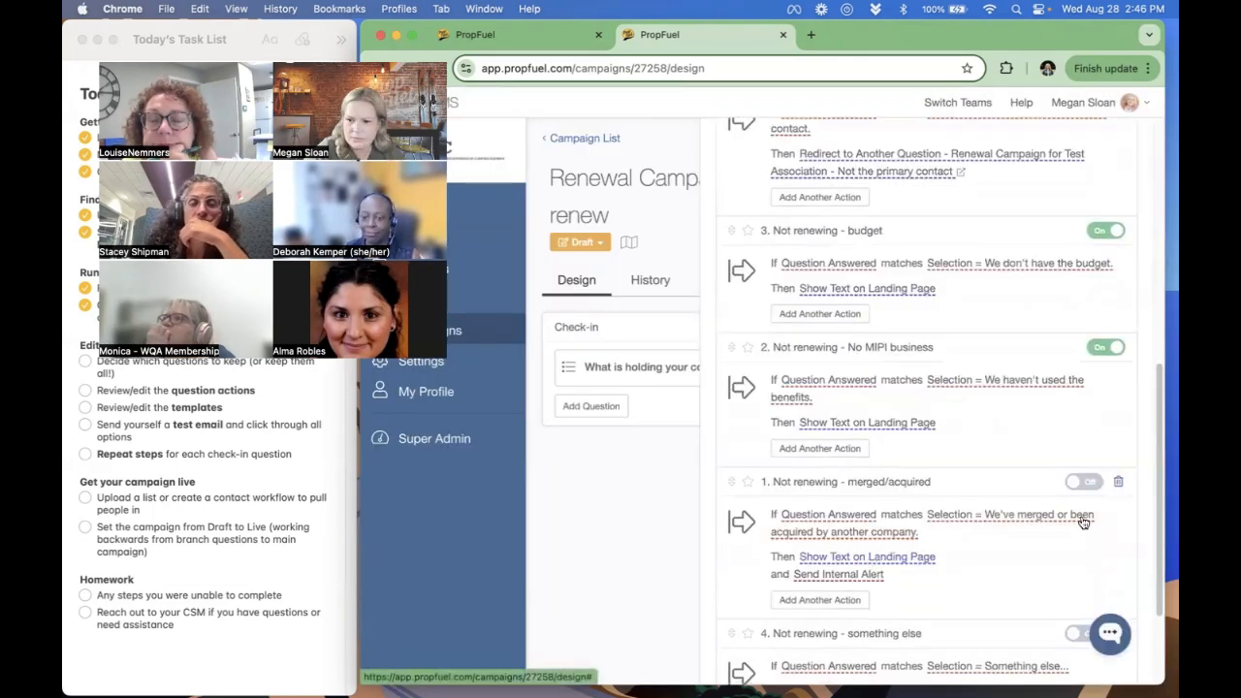
pyautogui.click(1081, 482)
pyautogui.scroll(-3, 934, 477)
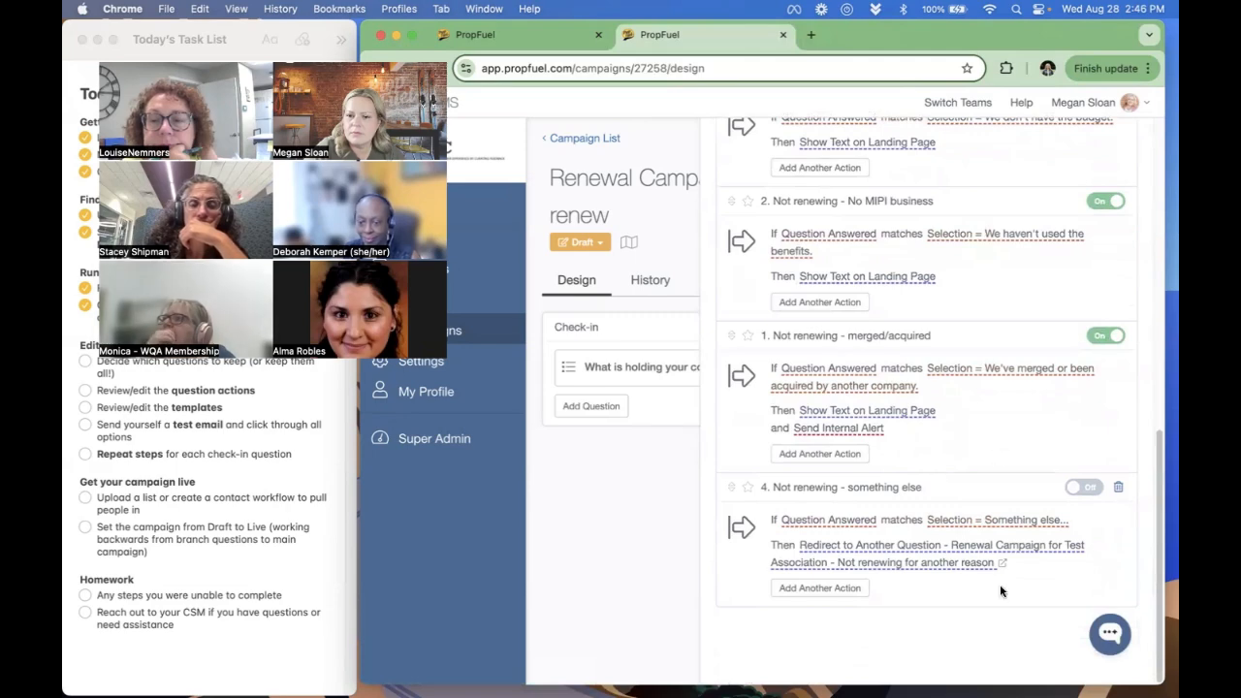
pyautogui.click(849, 429)
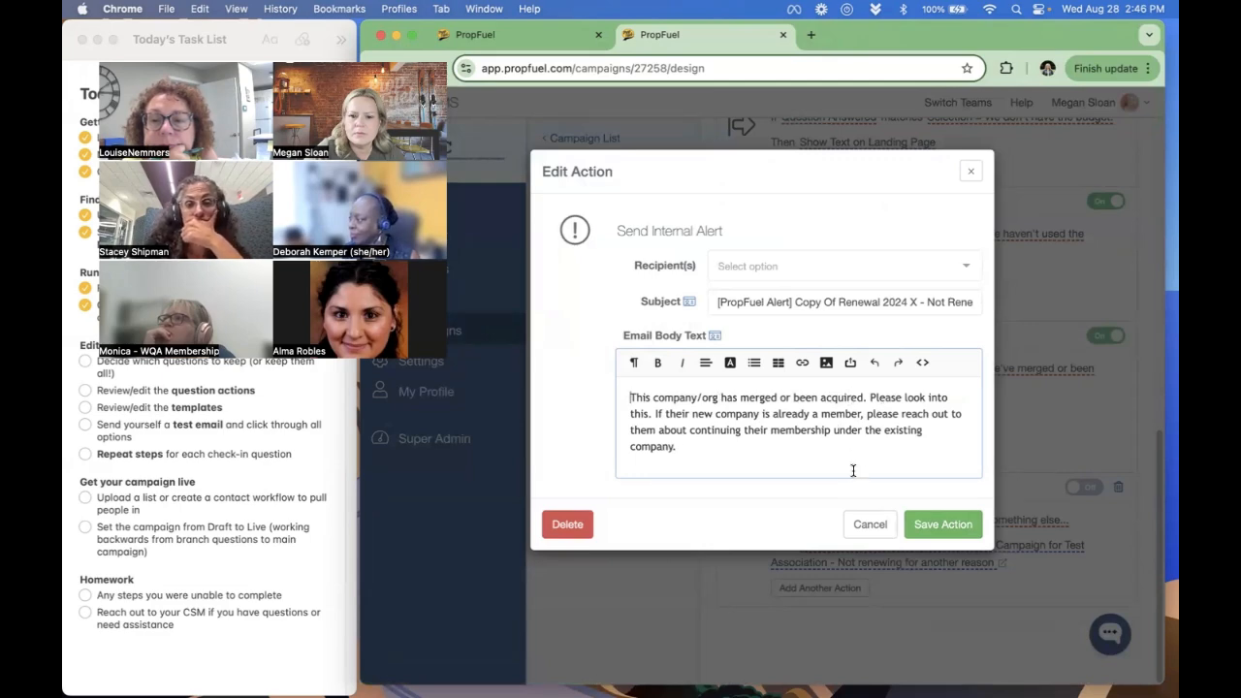
pyautogui.click(868, 523)
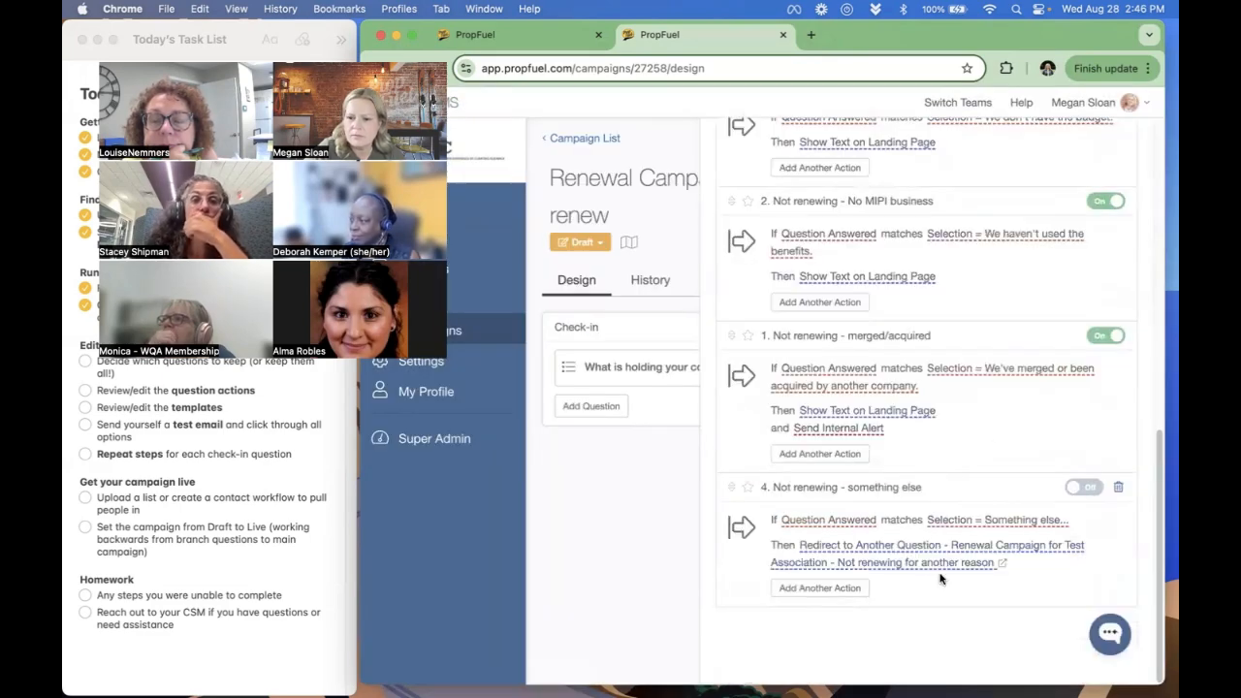
# - Review the landing page text and internal alert of the "Not renewing for another reason" branch question without changing them
pyautogui.click(1003, 562)
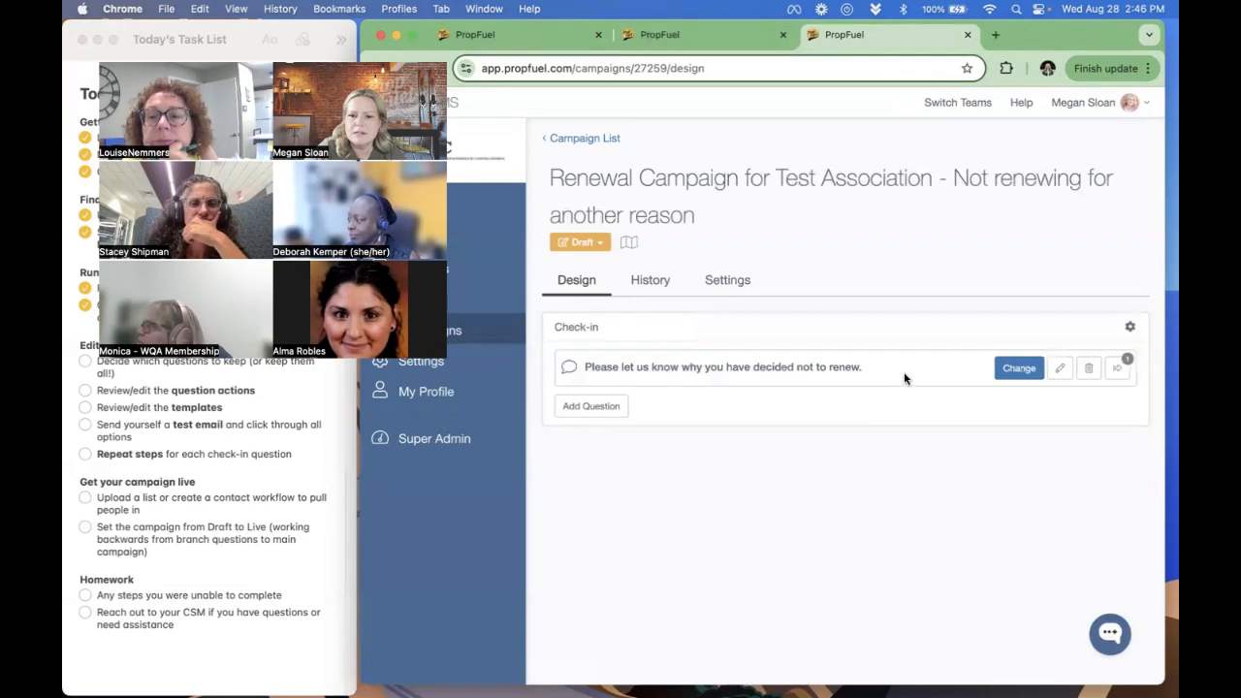
pyautogui.click(1118, 367)
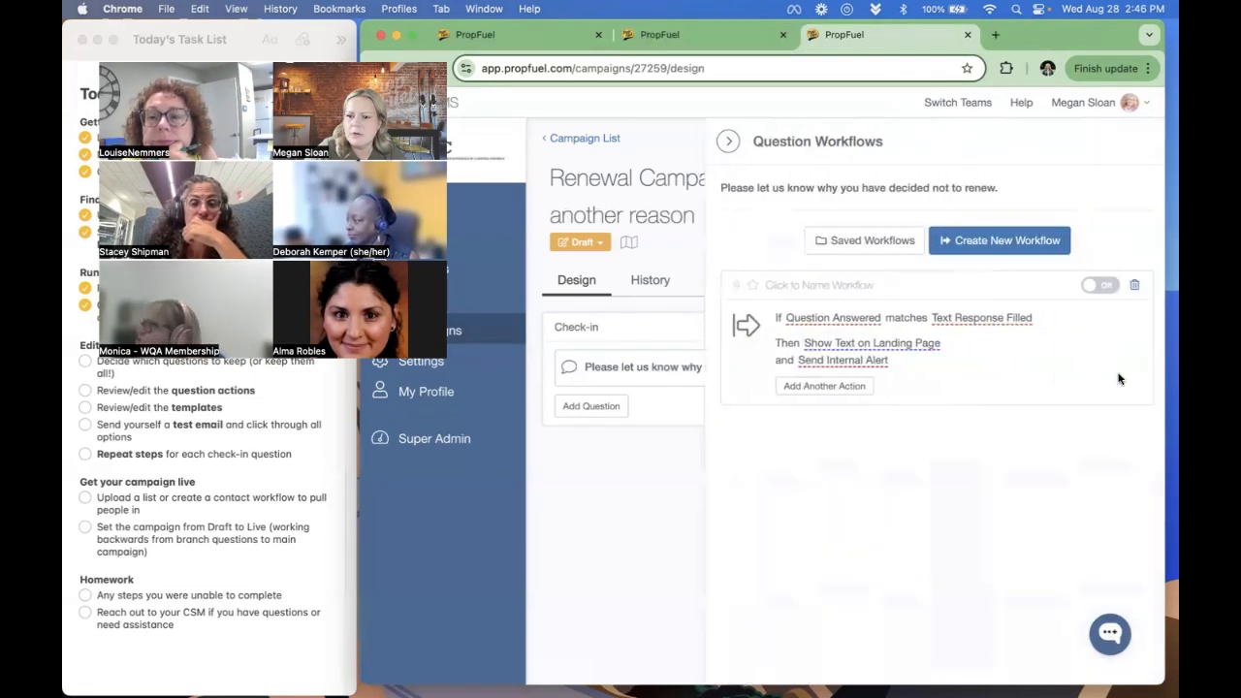
pyautogui.click(902, 347)
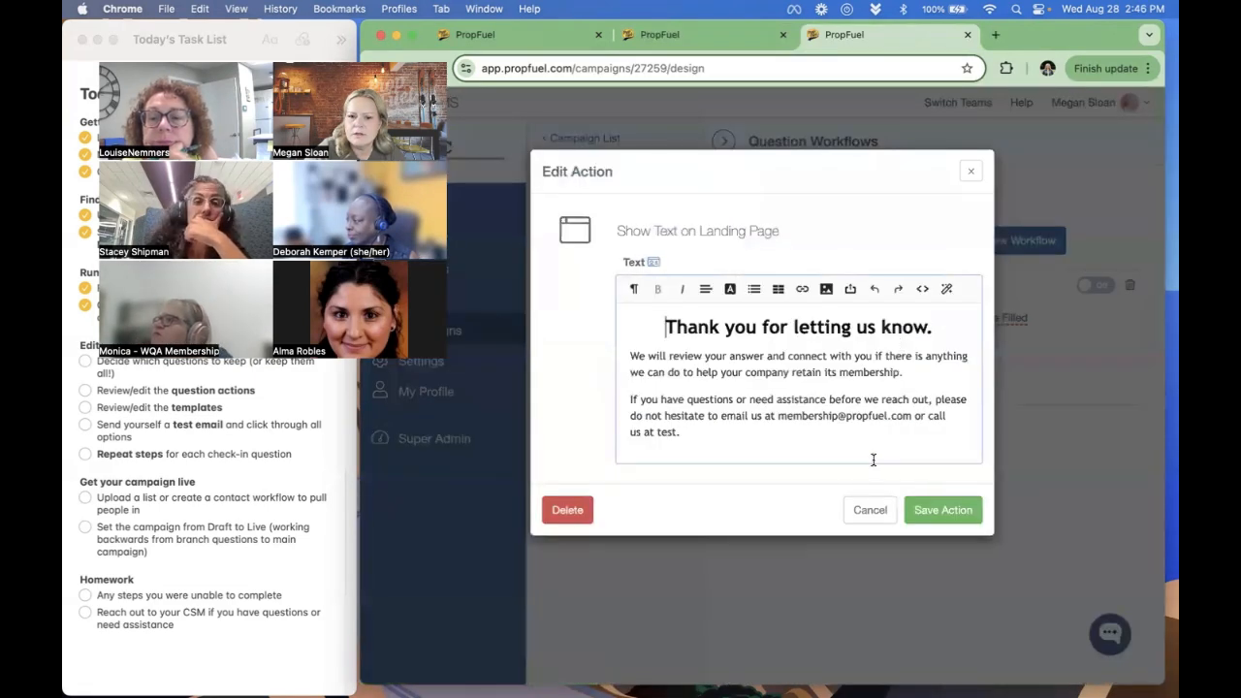
pyautogui.click(870, 511)
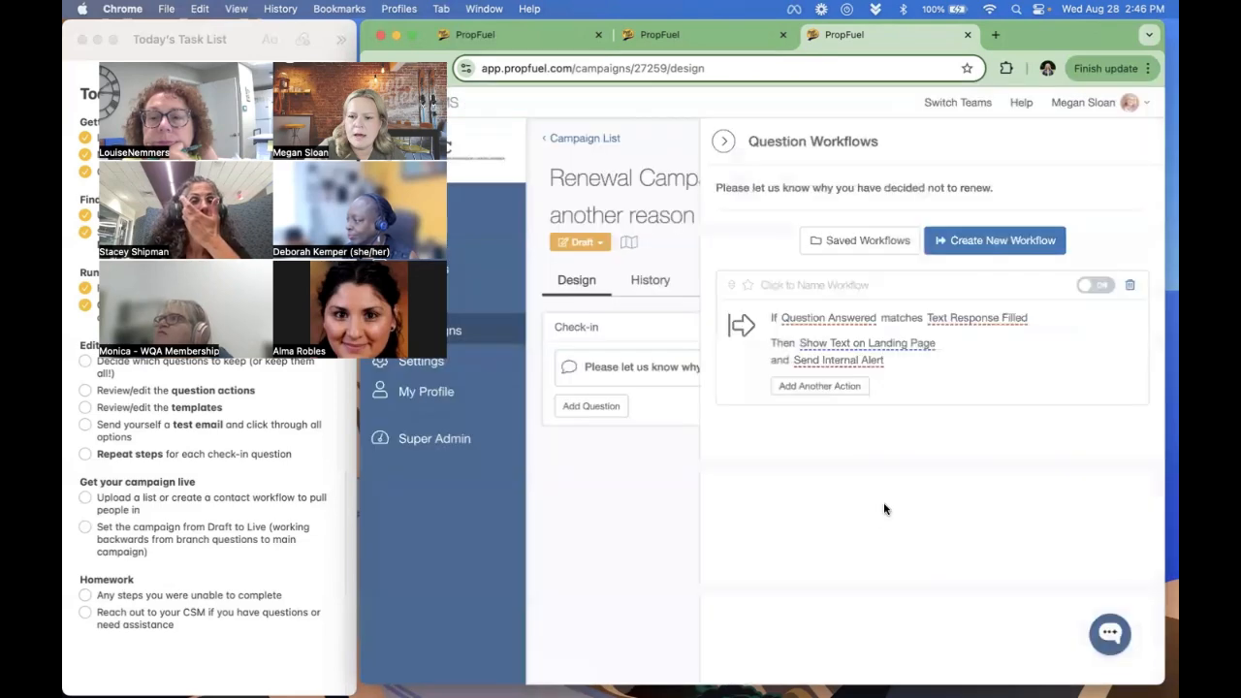
pyautogui.click(853, 360)
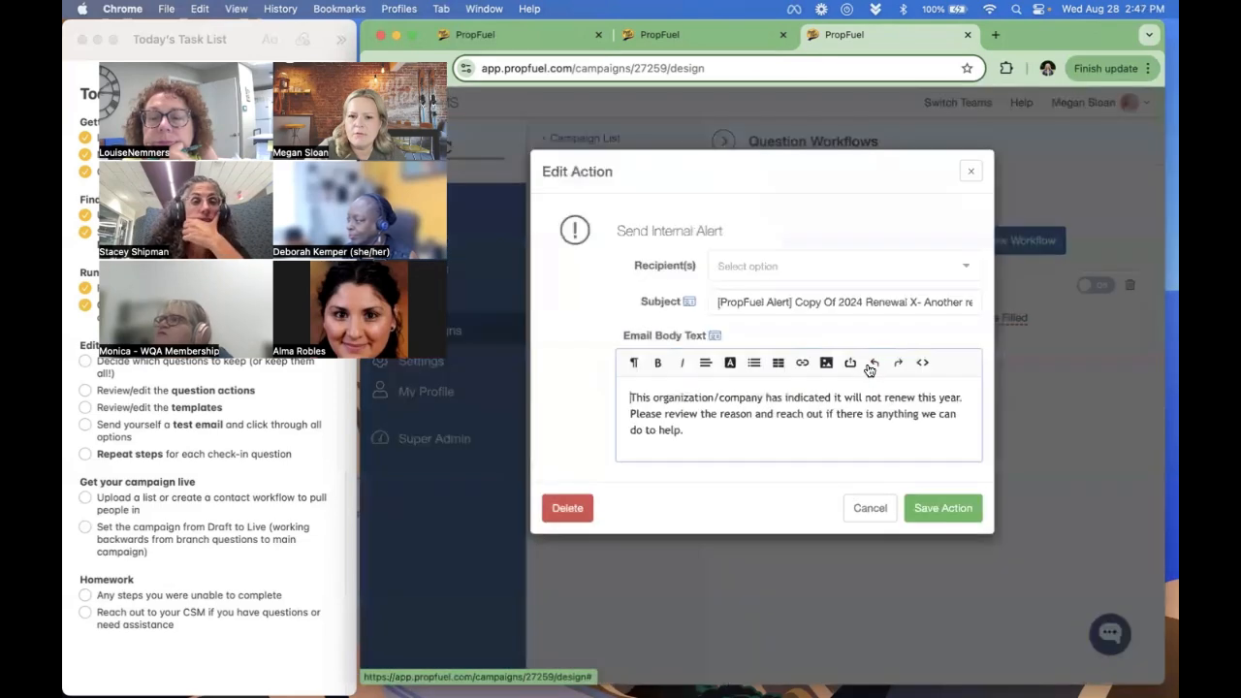
pyautogui.click(871, 511)
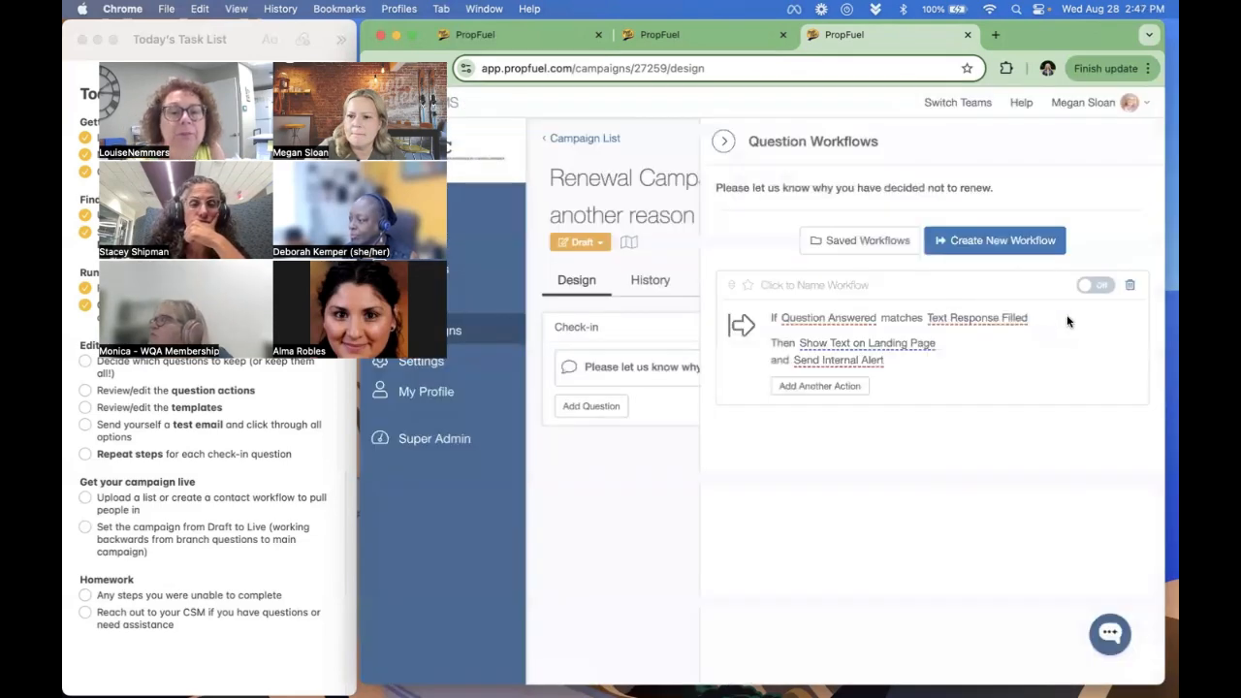
# - Enable the unnamed text-response workflow of this branch question and the "Not renewing - something else" workflow that redirects to it
pyautogui.click(1091, 286)
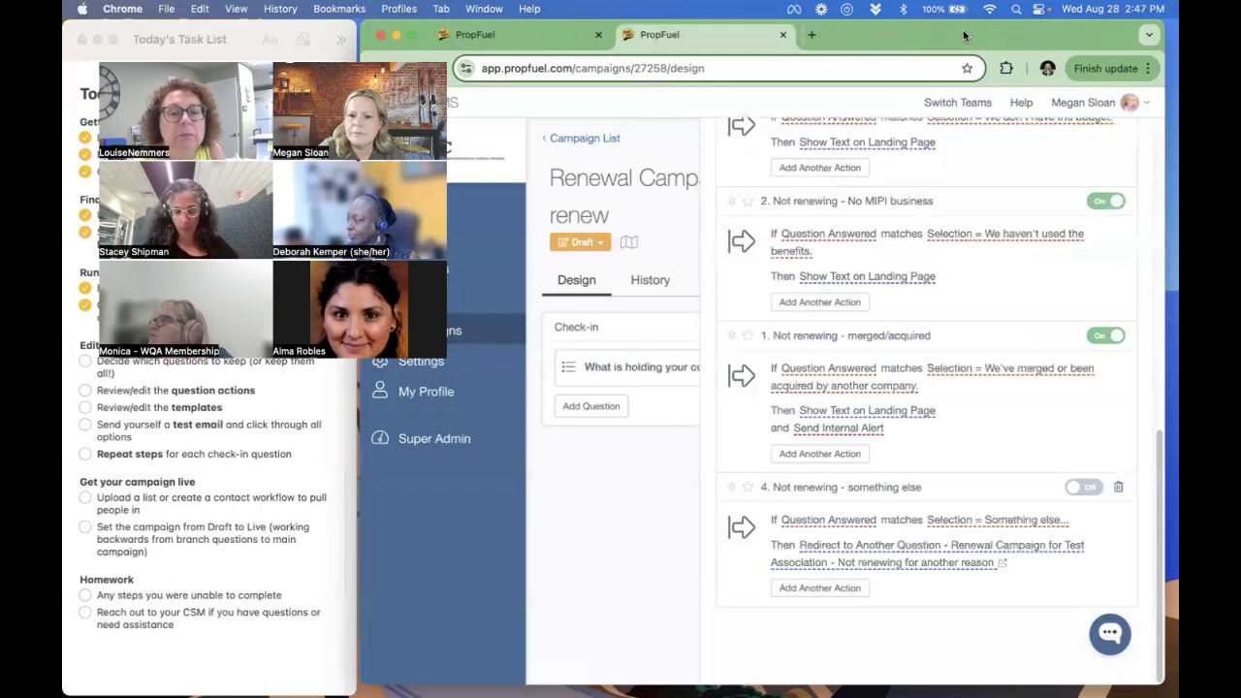
pyautogui.click(966, 35)
pyautogui.click(1083, 487)
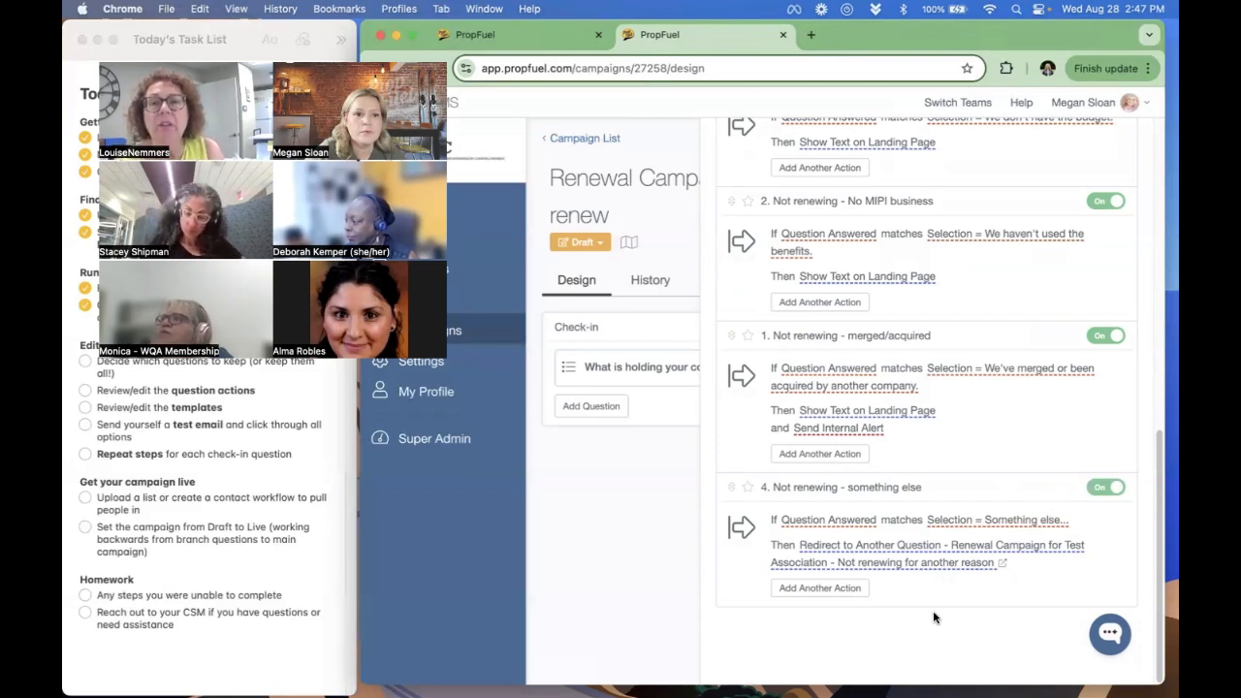
# - Add the line "Org Name:" with the Organization merge field to the internal alert body of the "Not renewing for another reason" question and save it
pyautogui.click(1003, 564)
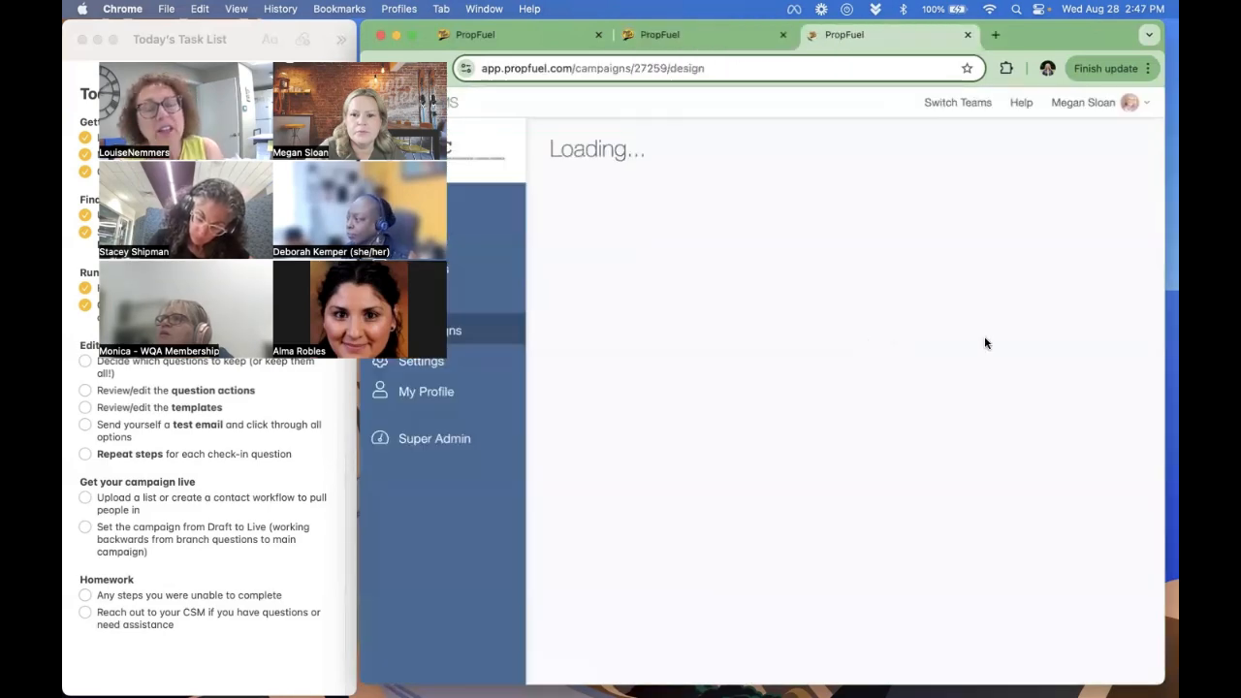
pyautogui.click(1117, 375)
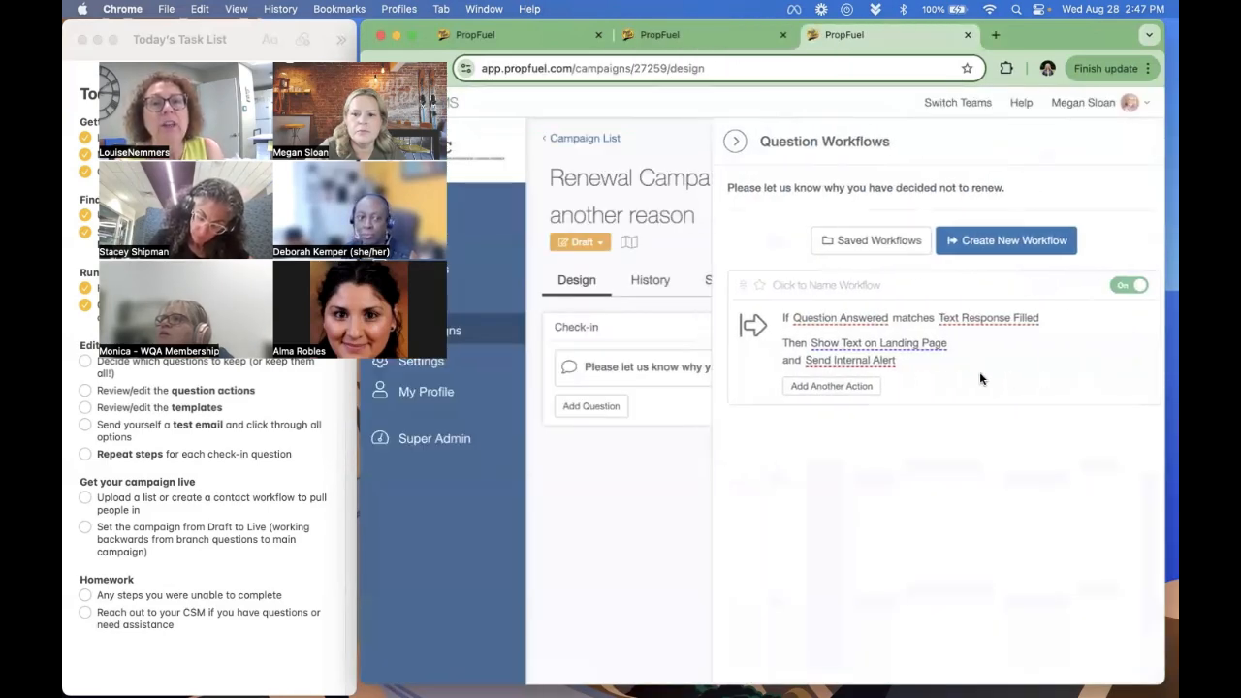
pyautogui.click(815, 361)
pyautogui.click(761, 433)
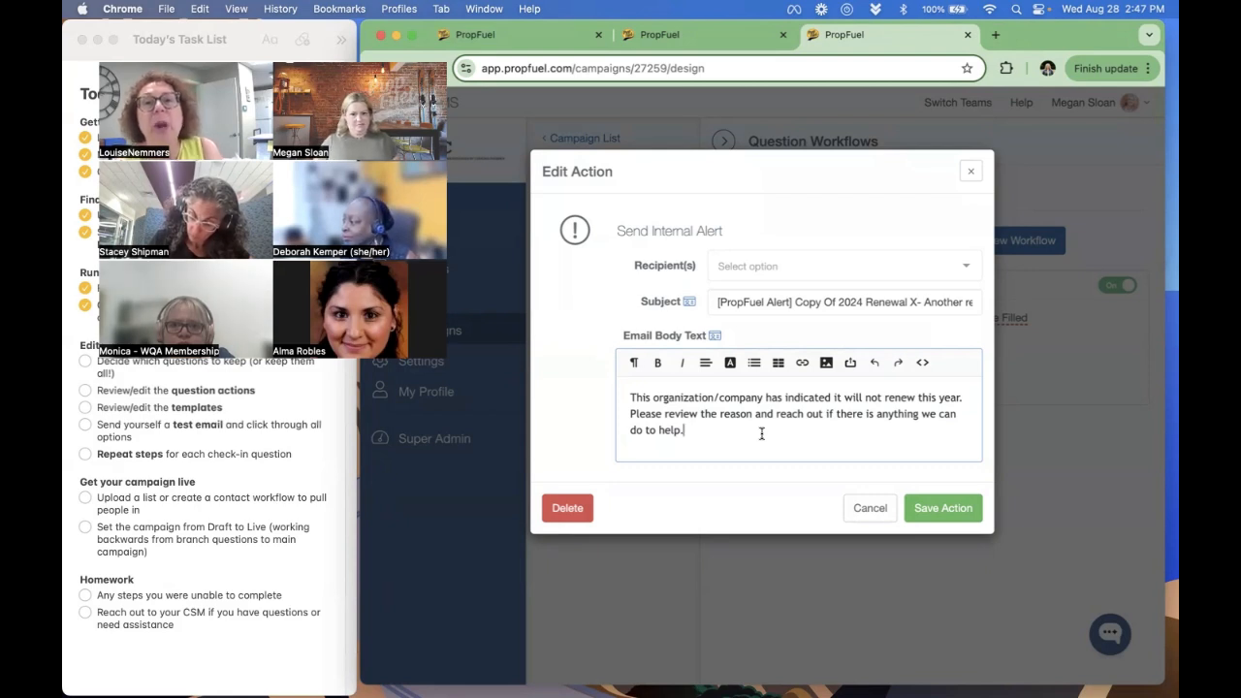
pyautogui.press('Return')
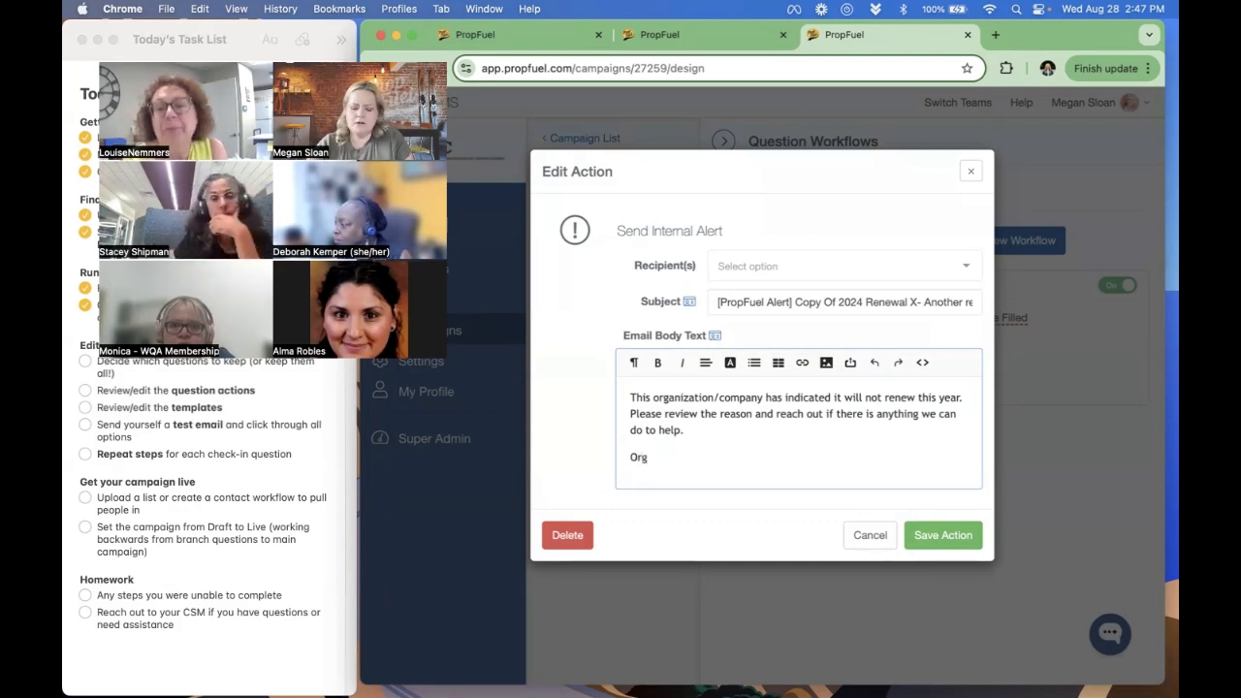
pyautogui.write('Org Name:')
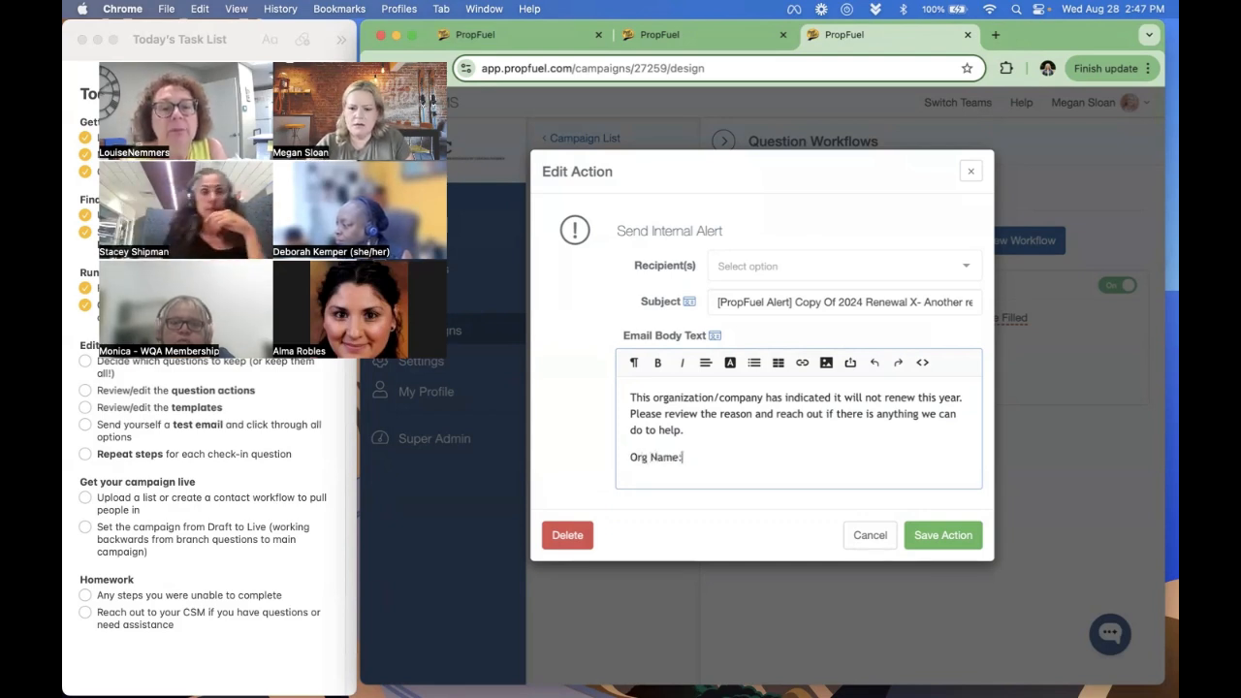
pyautogui.click(715, 335)
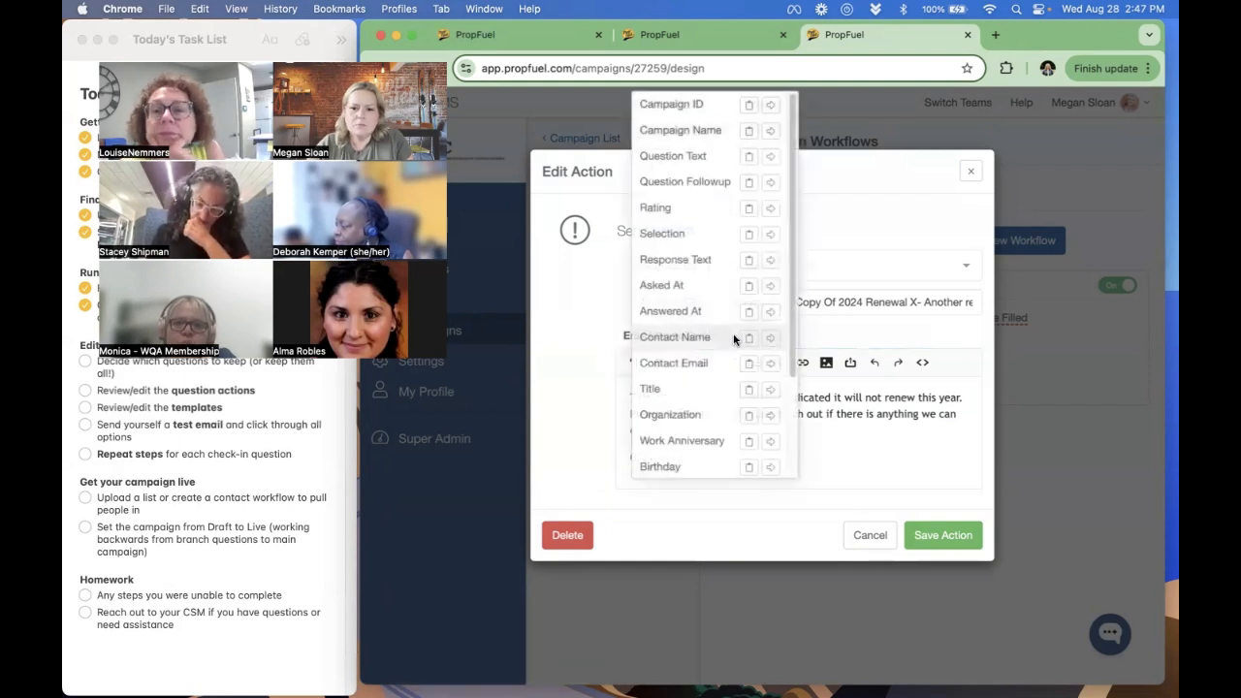
pyautogui.click(748, 415)
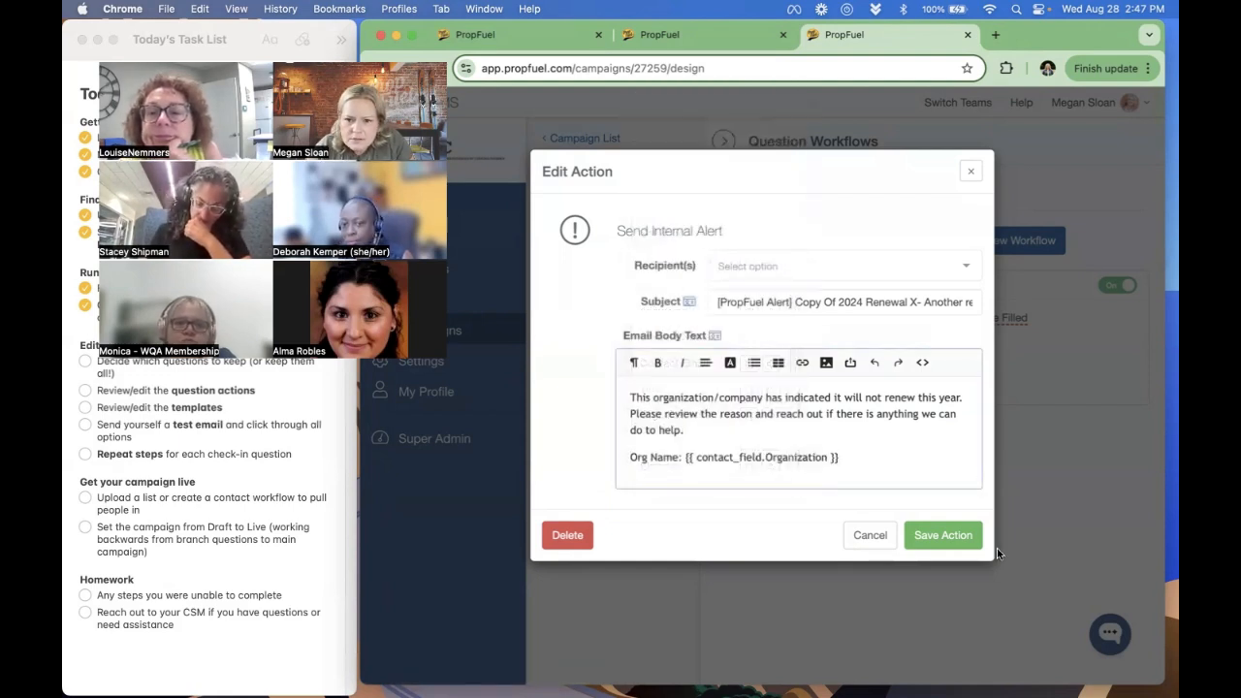
pyautogui.click(932, 539)
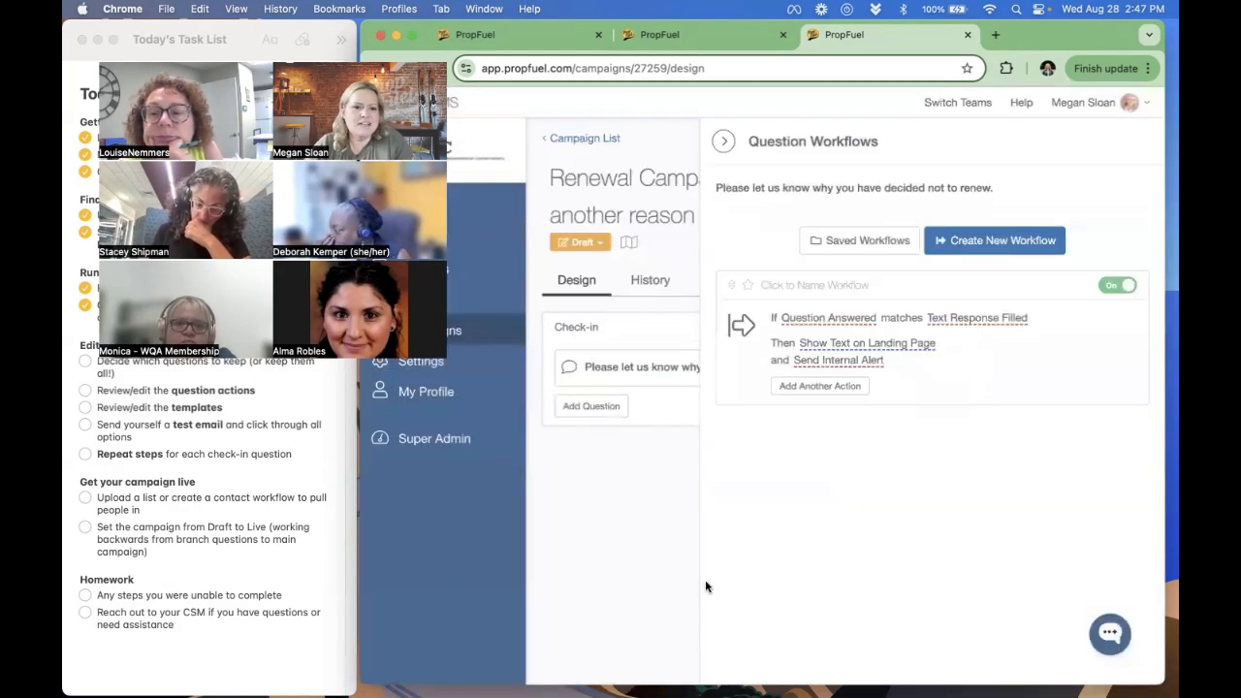
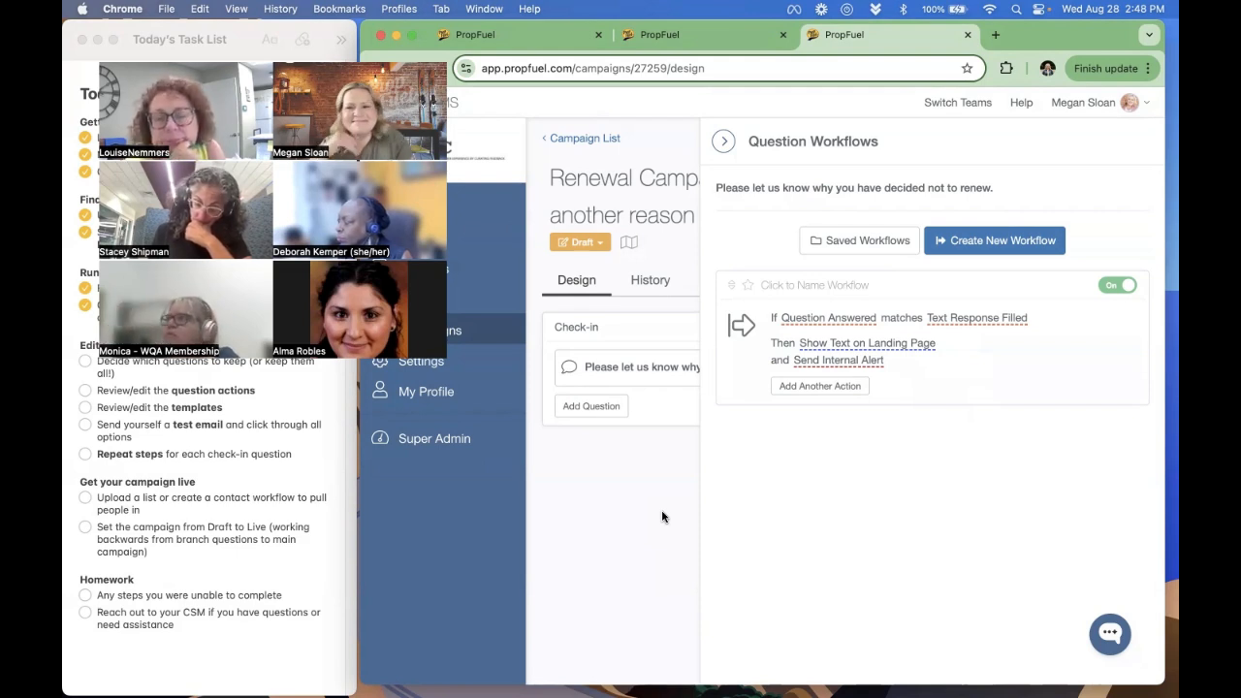
# - Check the workflows of the "Not planning to renew" question and close both branch question pages to return to the main renewal campaign
pyautogui.click(966, 36)
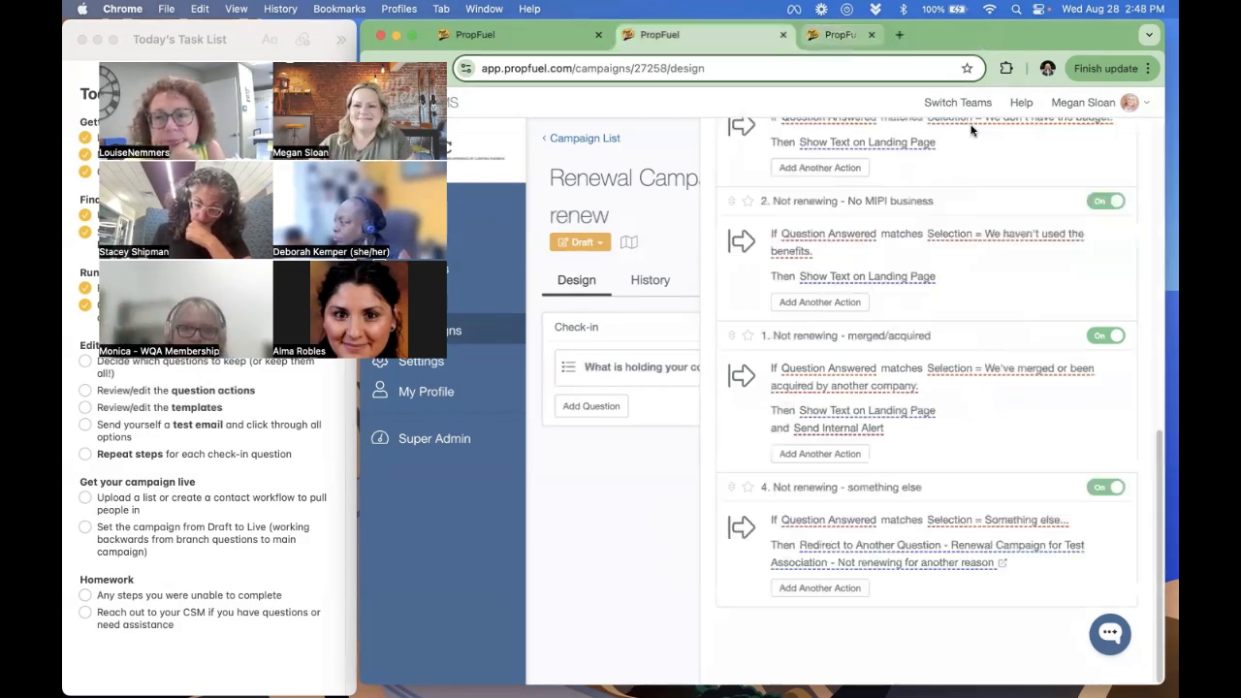
pyautogui.scroll(2, 1011, 525)
pyautogui.scroll(4, 1011, 524)
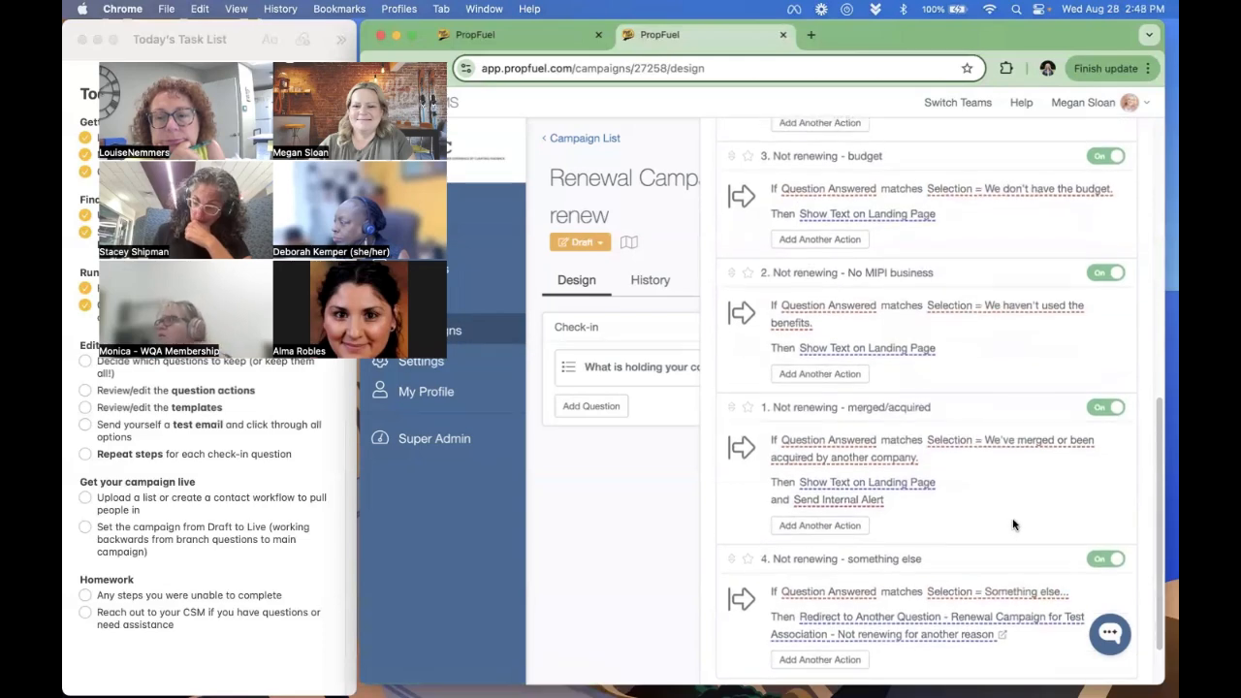
pyautogui.scroll(9, 1016, 530)
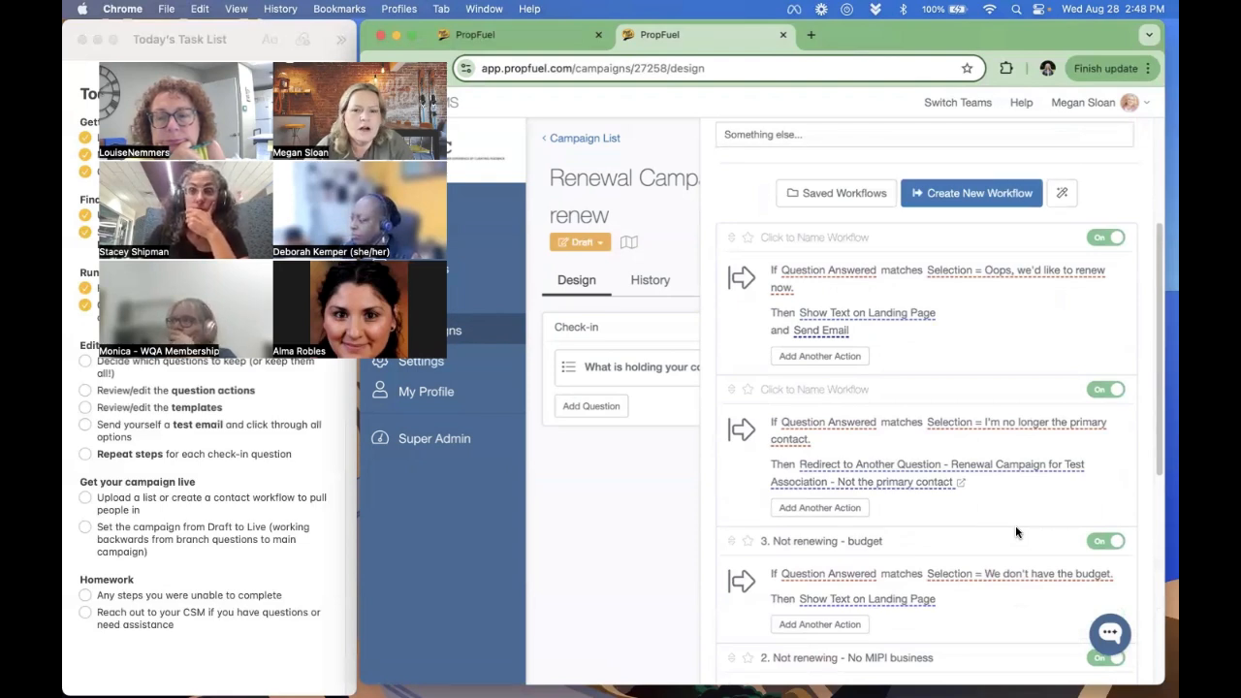
pyautogui.click(783, 34)
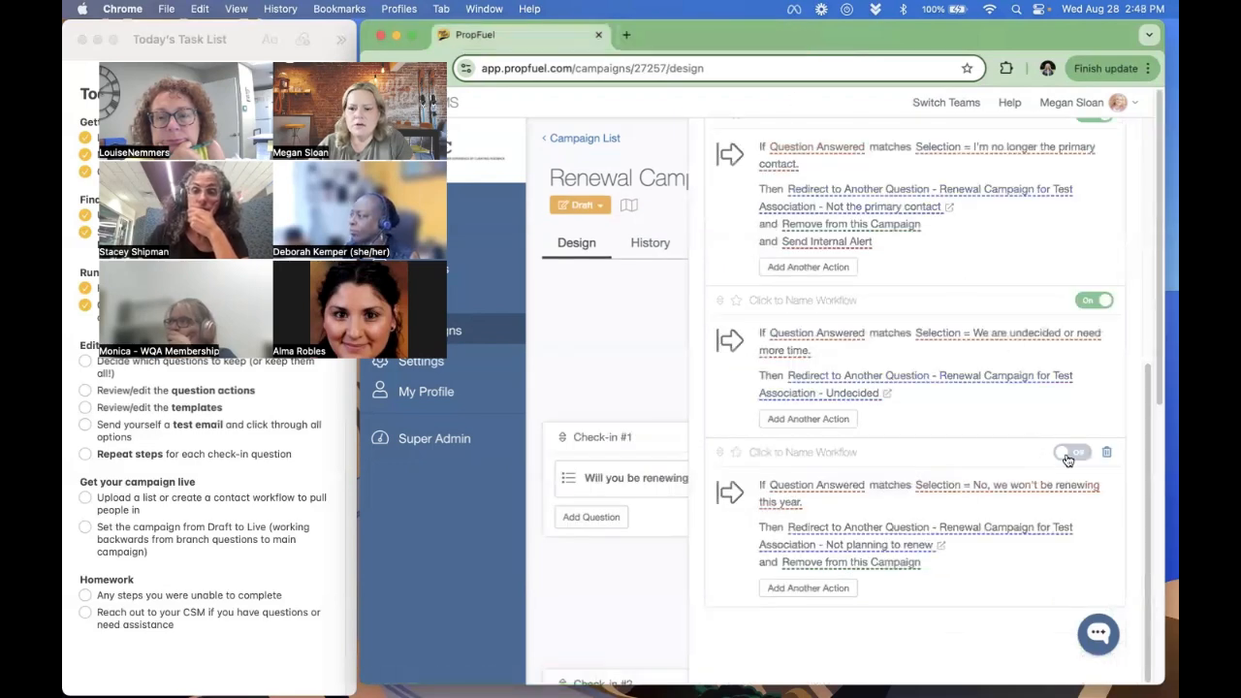
# - Enable the Check-in #1 workflow for "No, we won't be renewing this year." and close the question's workflows
pyautogui.click(1070, 453)
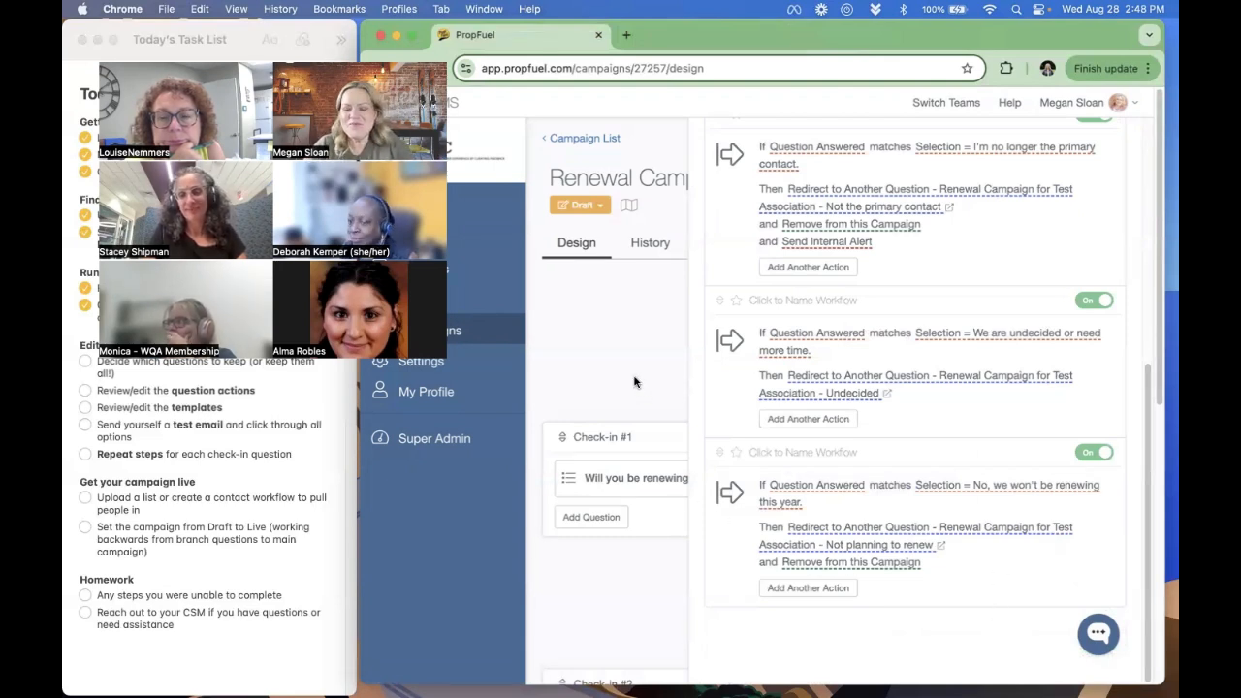
pyautogui.scroll(10, 924, 417)
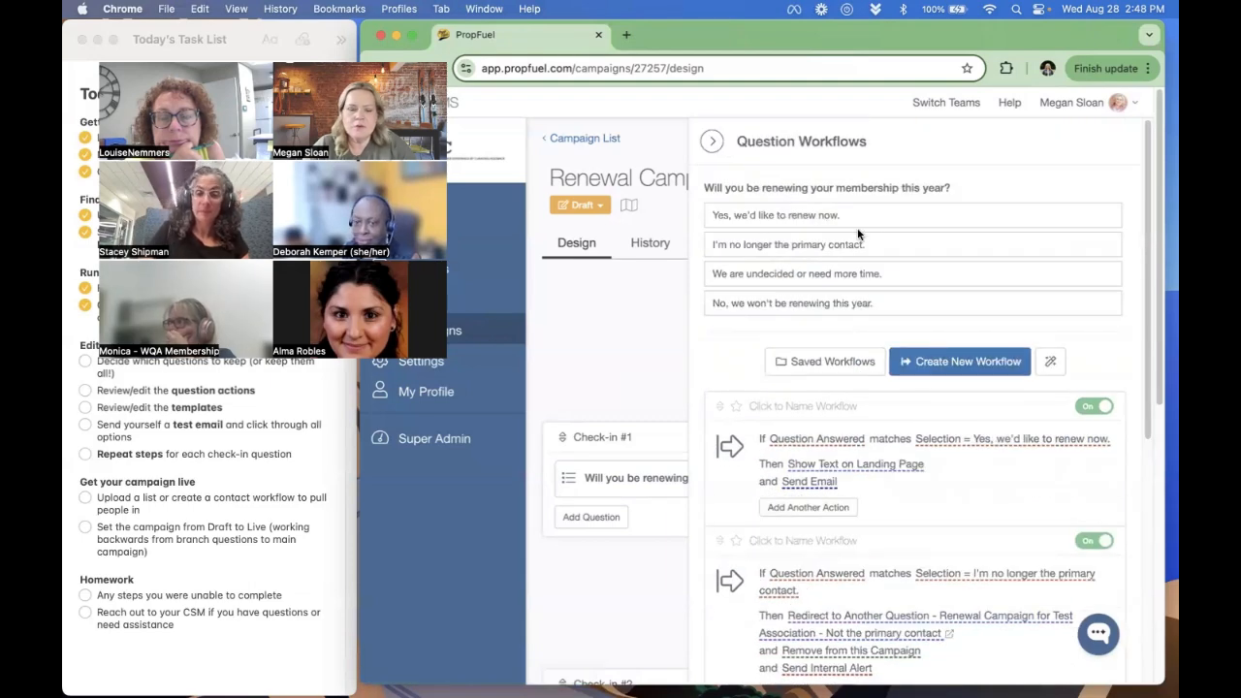
pyautogui.click(611, 342)
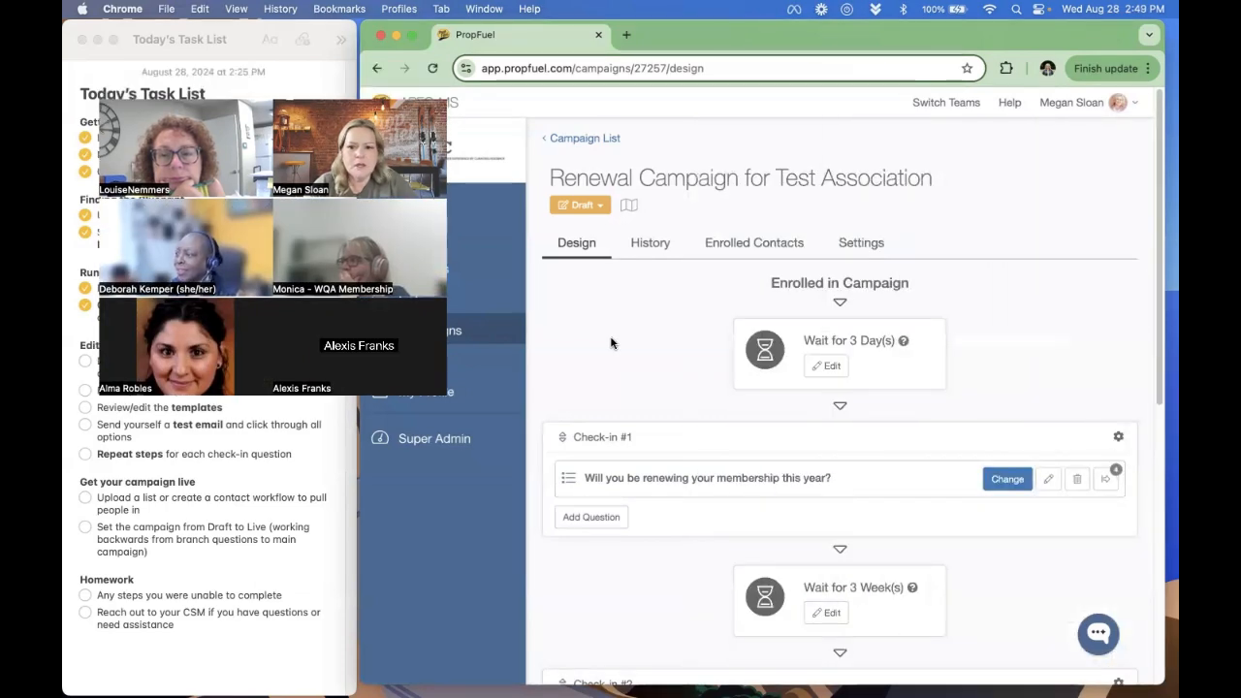
# - Review the "Copy Of Colorful" email template of Check-in #1 without changing it and close the email settings
pyautogui.scroll(-2, 737, 363)
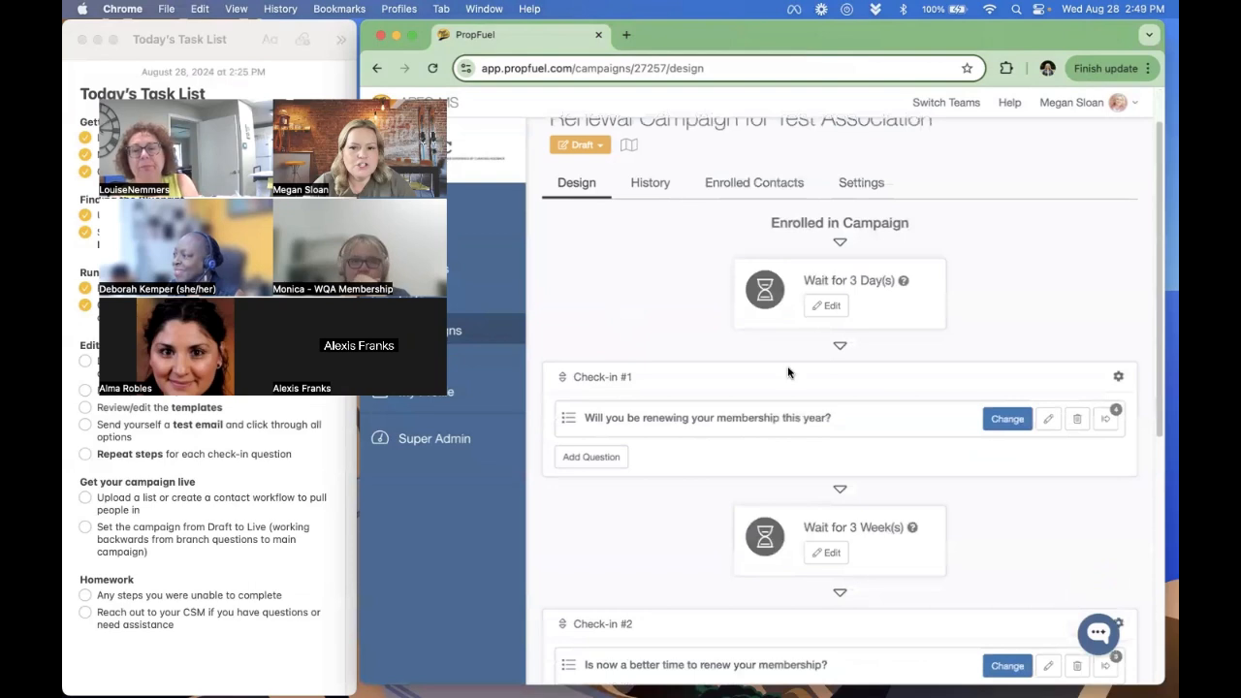
pyautogui.click(1118, 378)
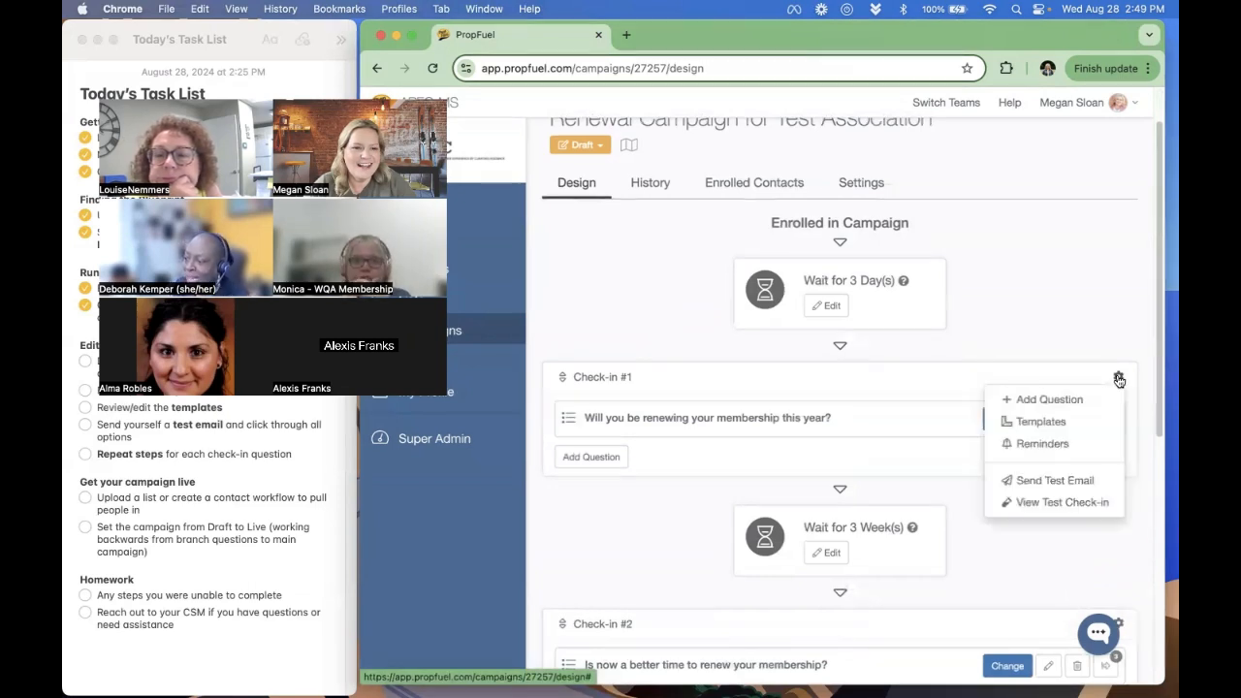
pyautogui.click(1091, 429)
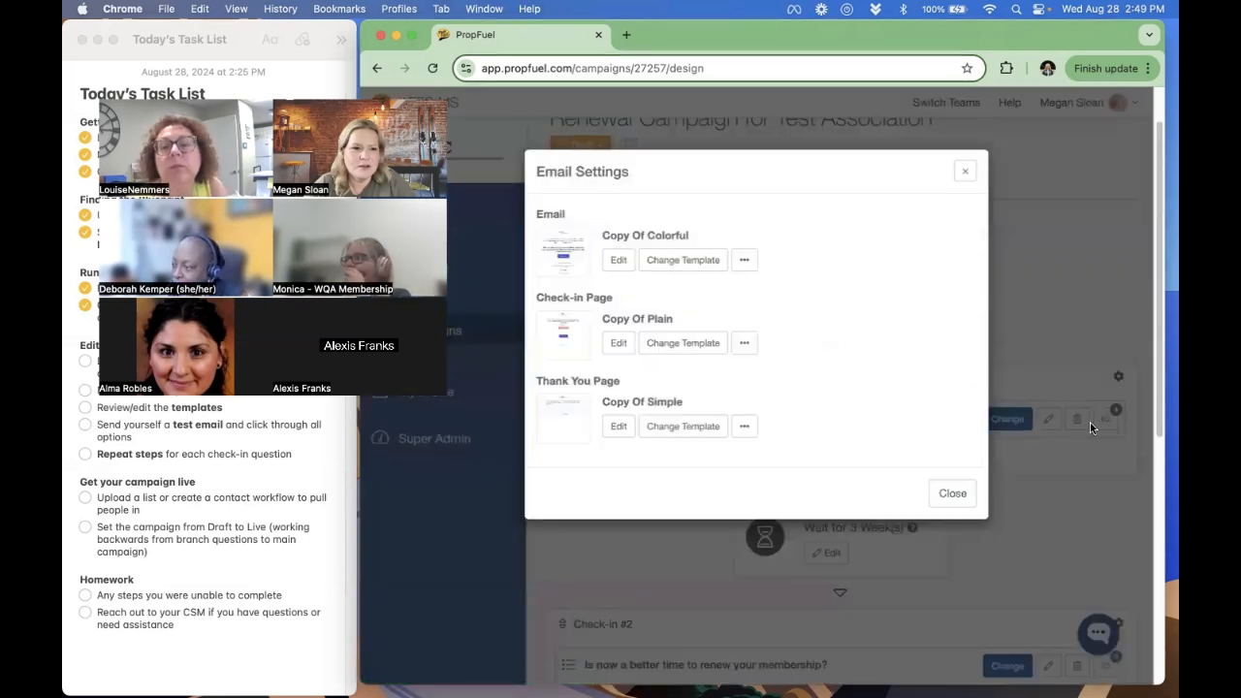
pyautogui.click(615, 266)
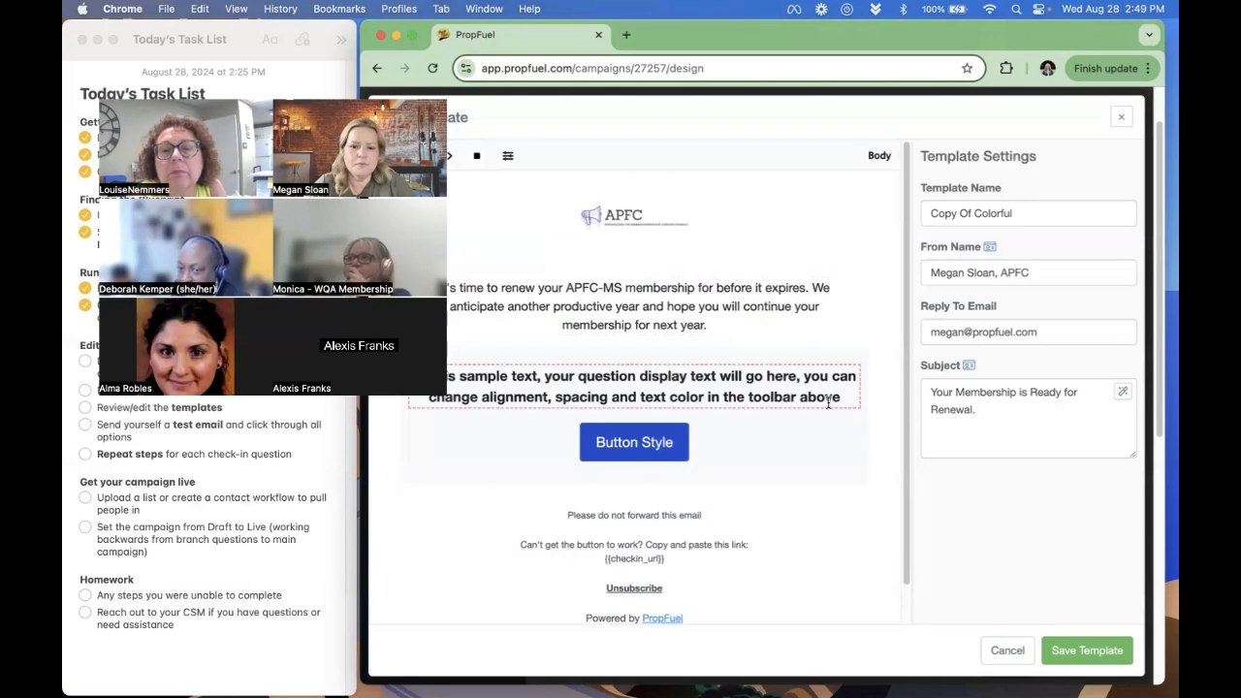
pyautogui.scroll(-2, 829, 402)
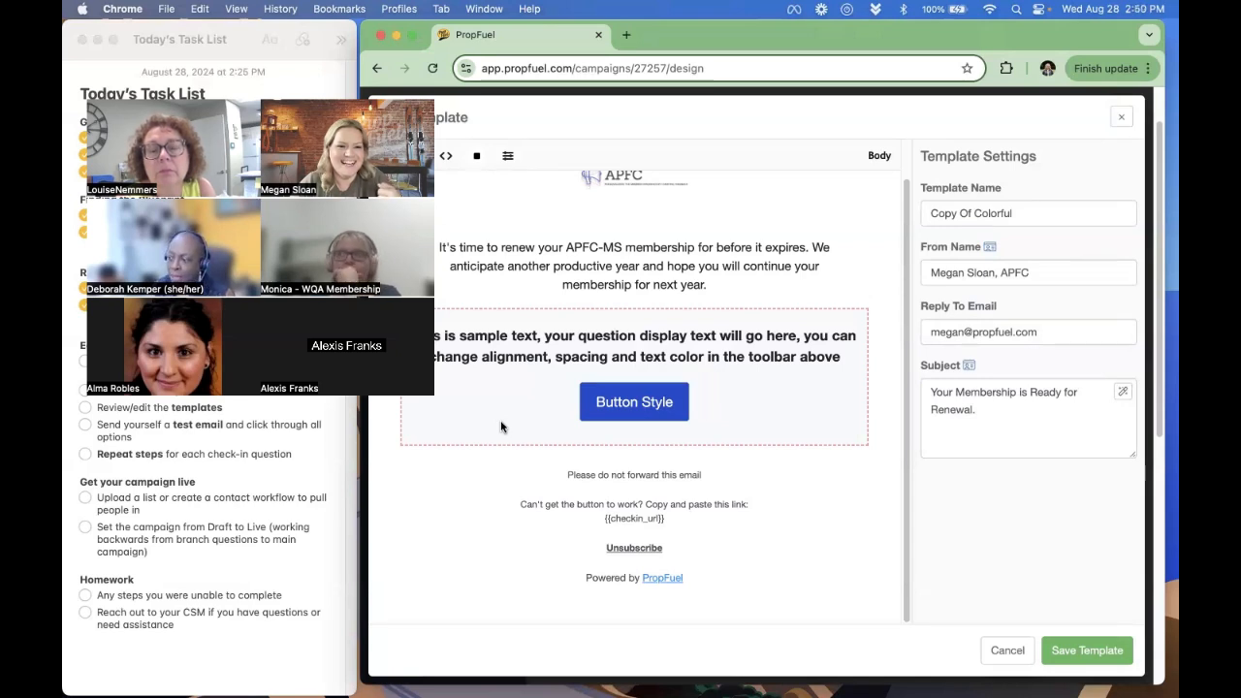
pyautogui.click(1002, 647)
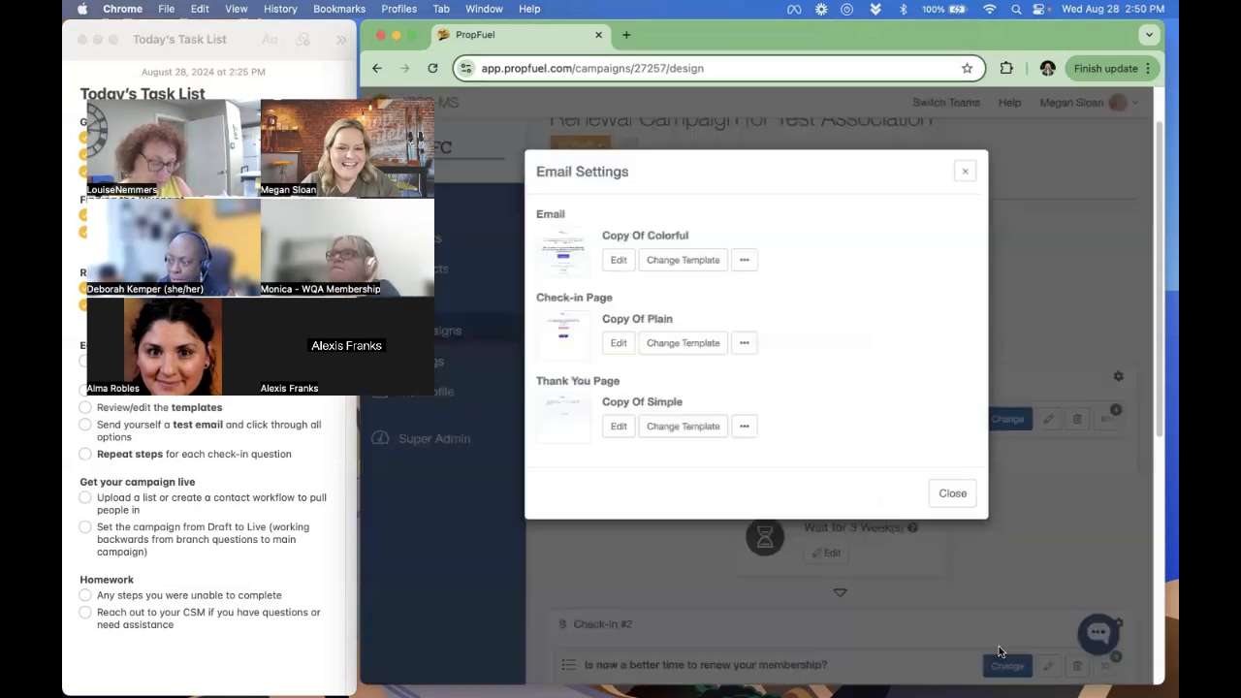
pyautogui.click(958, 494)
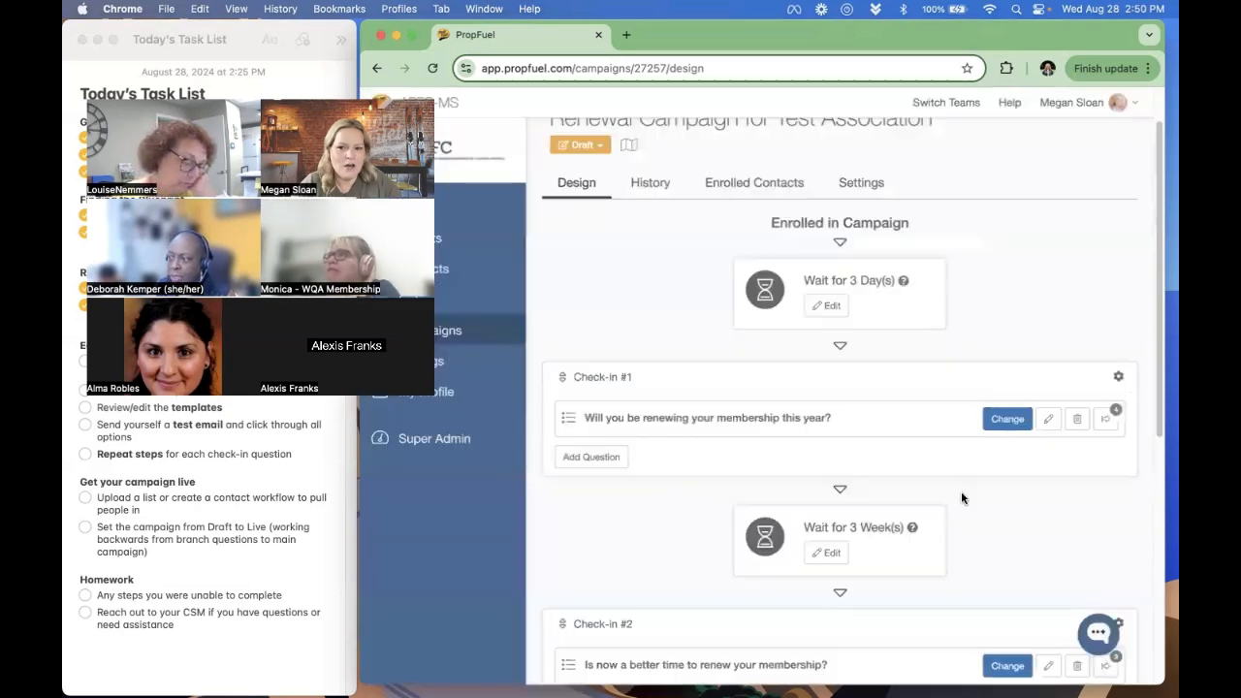
# - Open the Check-in #1 email template "Copy Of Colorful" for editing and insert a single text block below the question block
pyautogui.click(1118, 379)
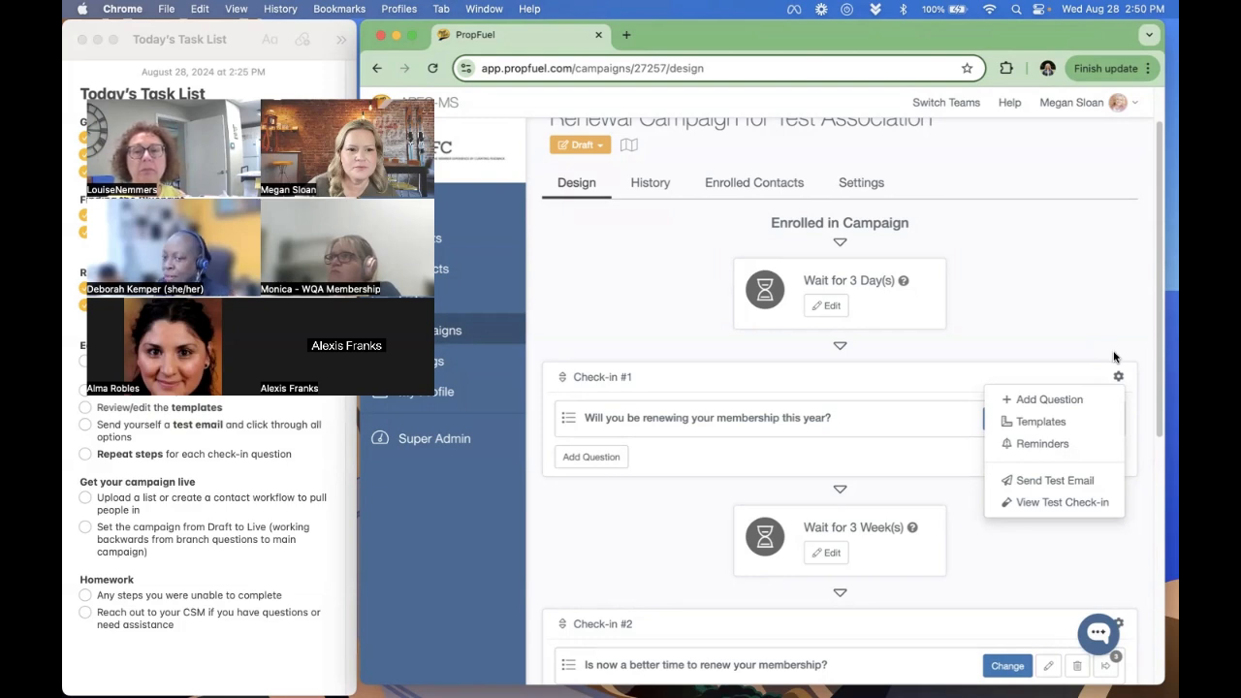
pyautogui.click(1041, 421)
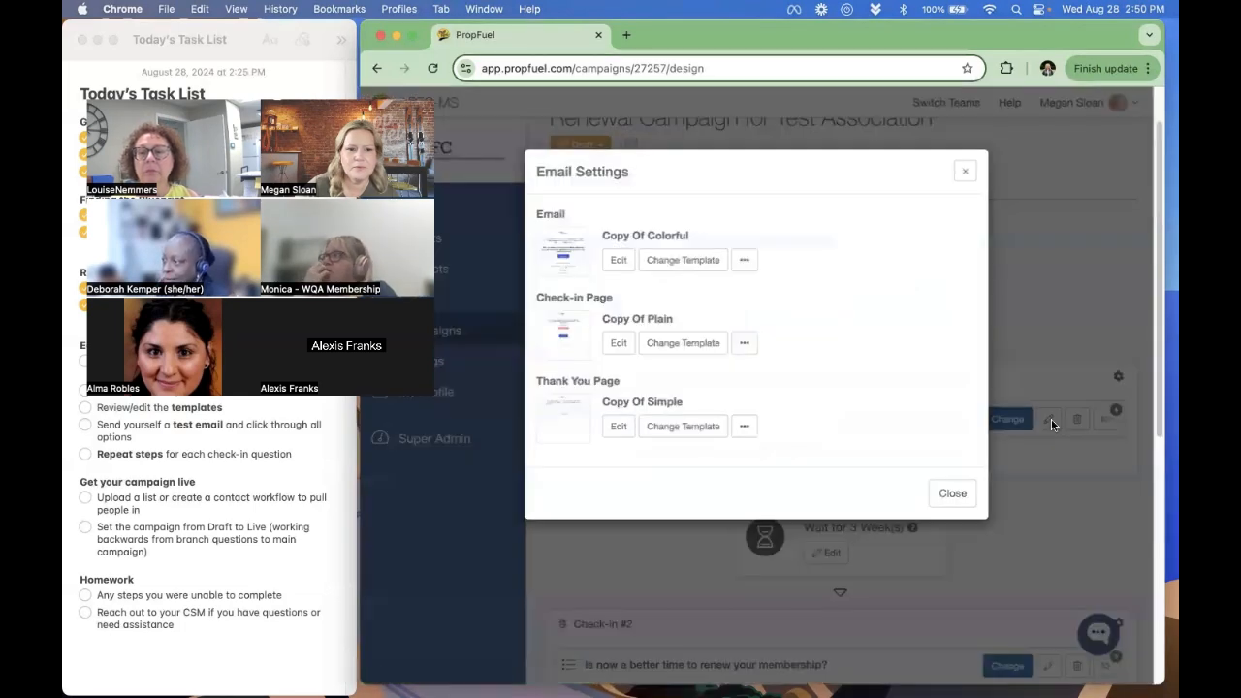
pyautogui.click(619, 261)
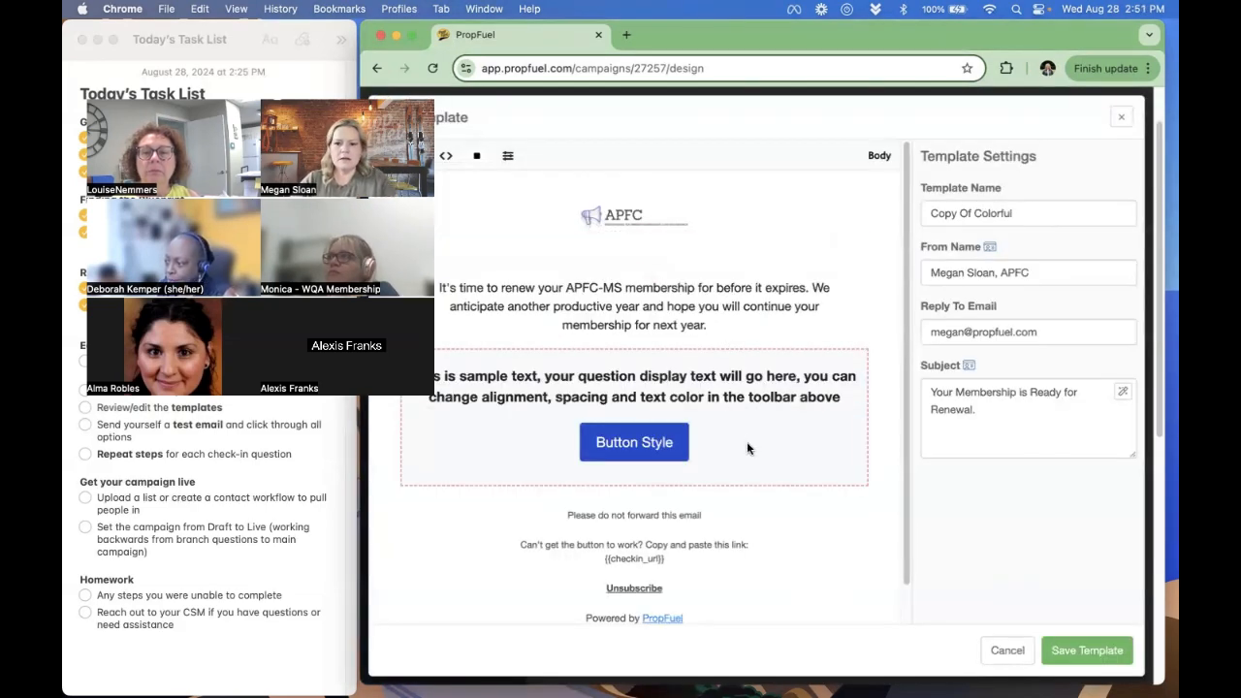
pyautogui.click(524, 429)
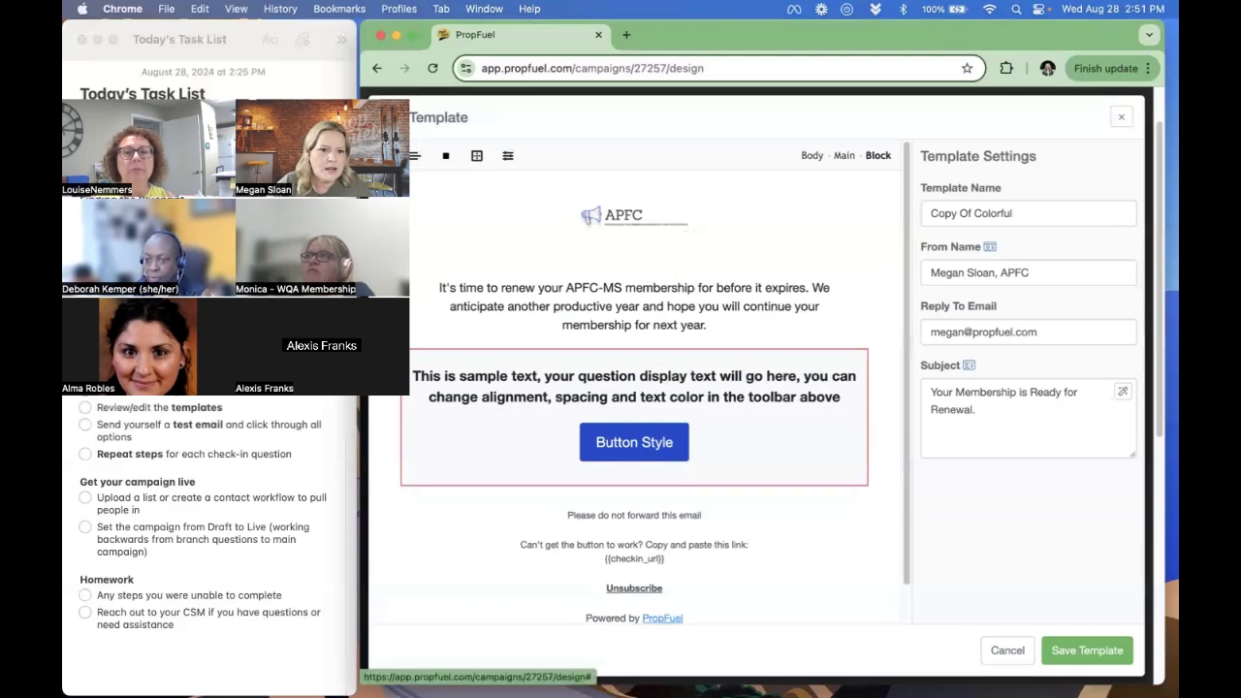
pyautogui.click(383, 156)
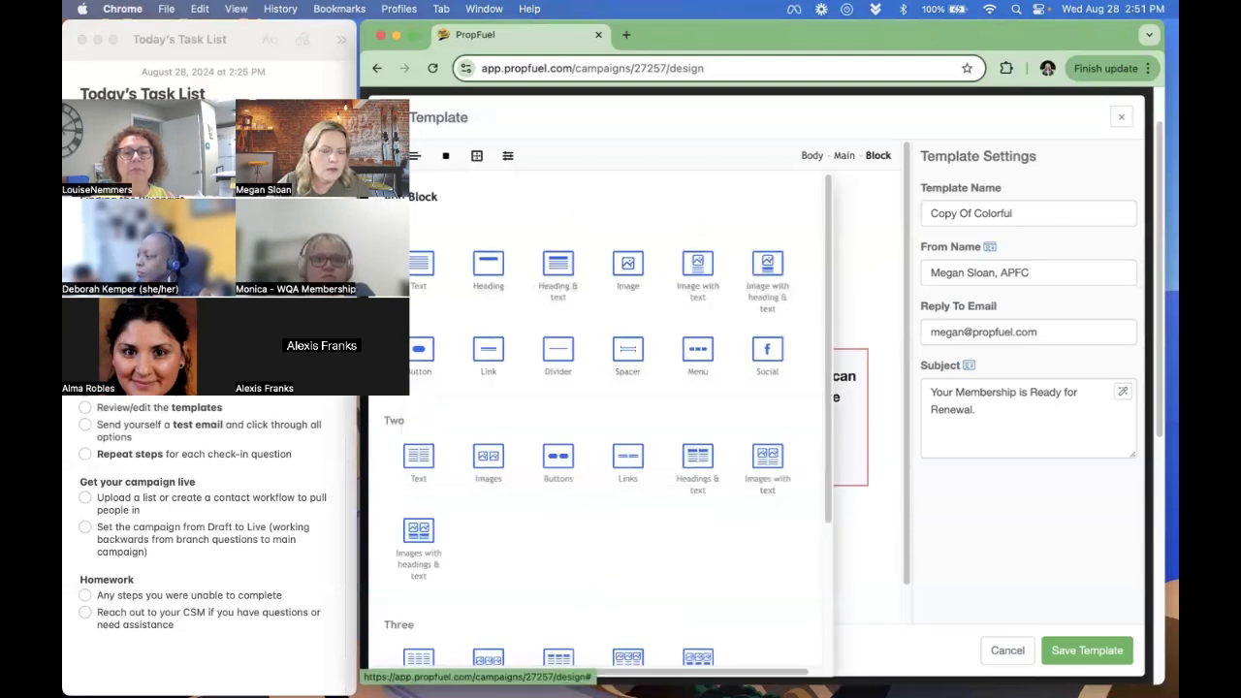
pyautogui.click(423, 266)
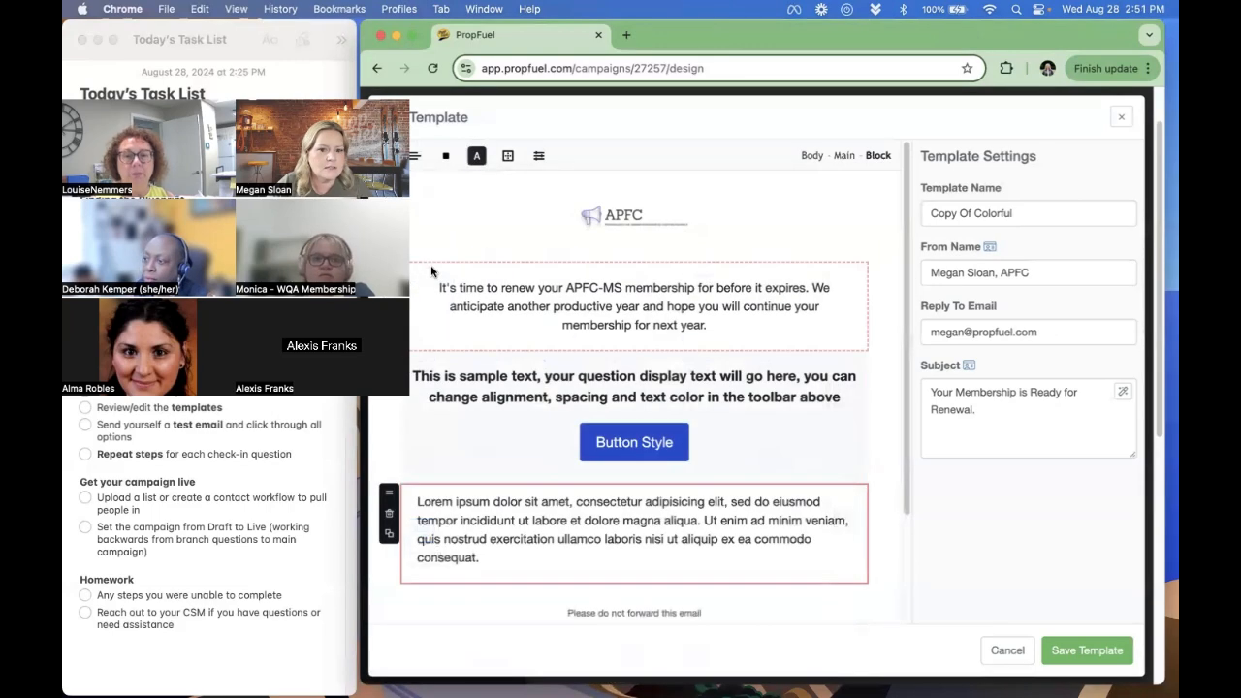
# - Replace the new block's placeholder text with a signature: "Sincerely,", the sender's full name, "Client Success Manager" and "PropFuel" on separate lines
pyautogui.doubleClick(640, 536)
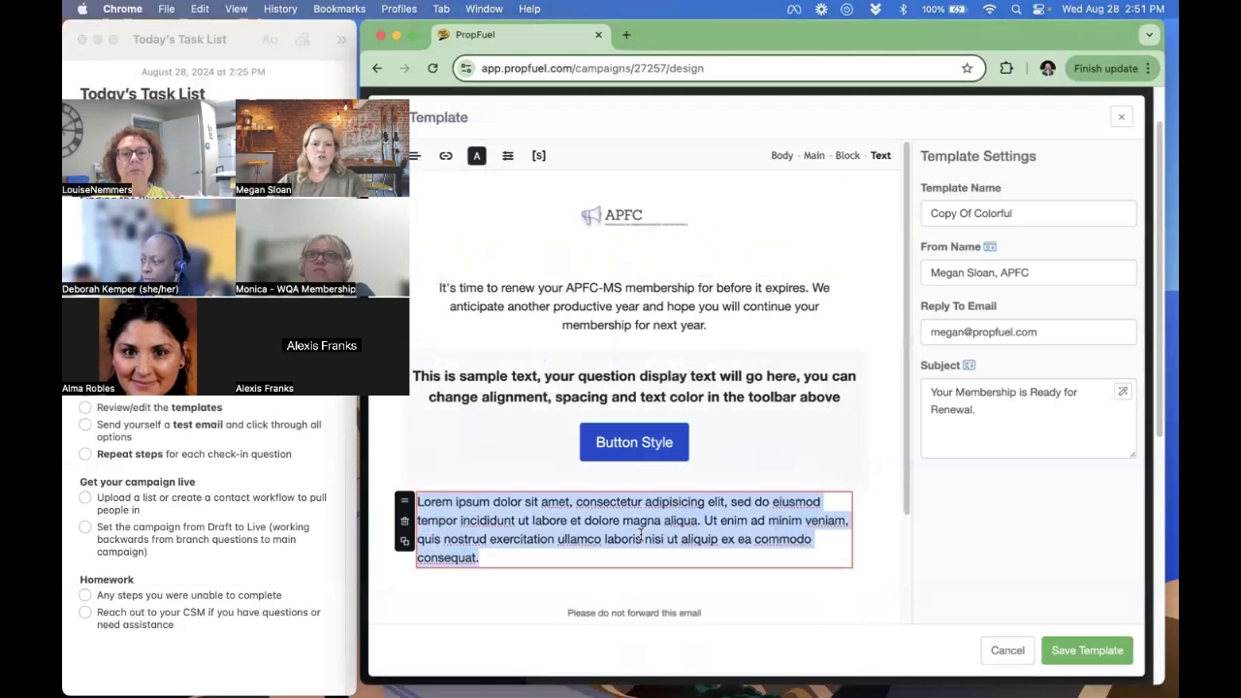
pyautogui.click(528, 550)
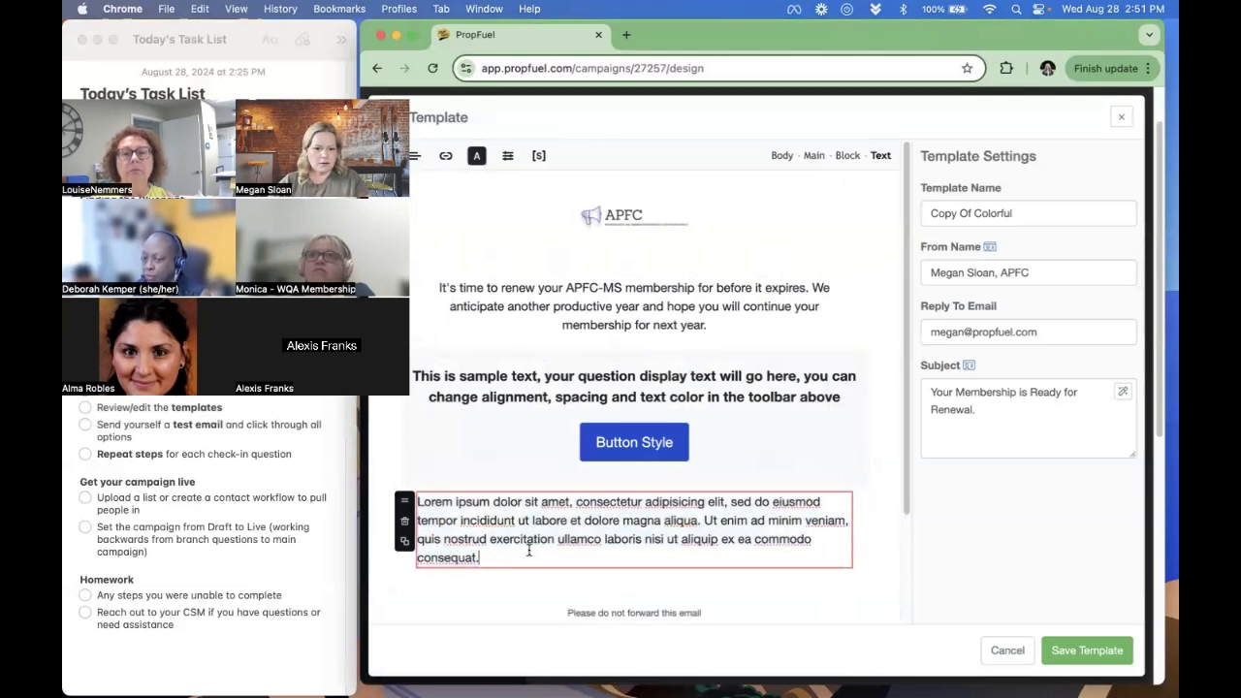
pyautogui.tripleClick(503, 544)
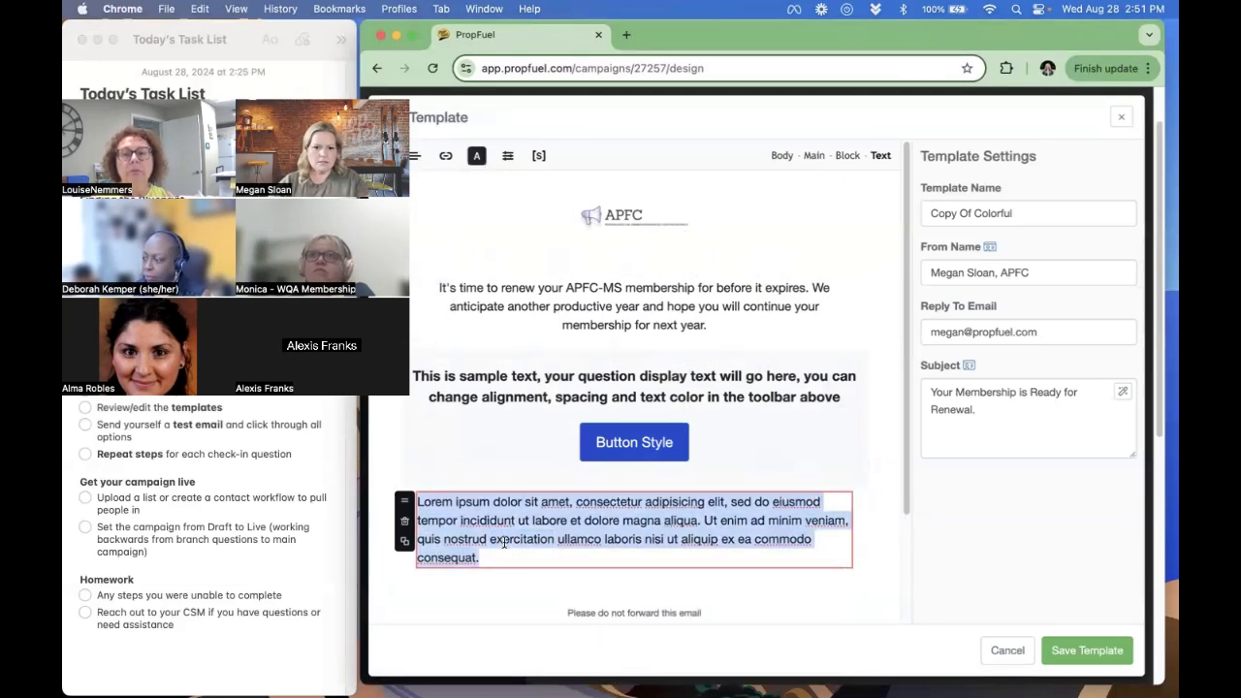
pyautogui.write('I')
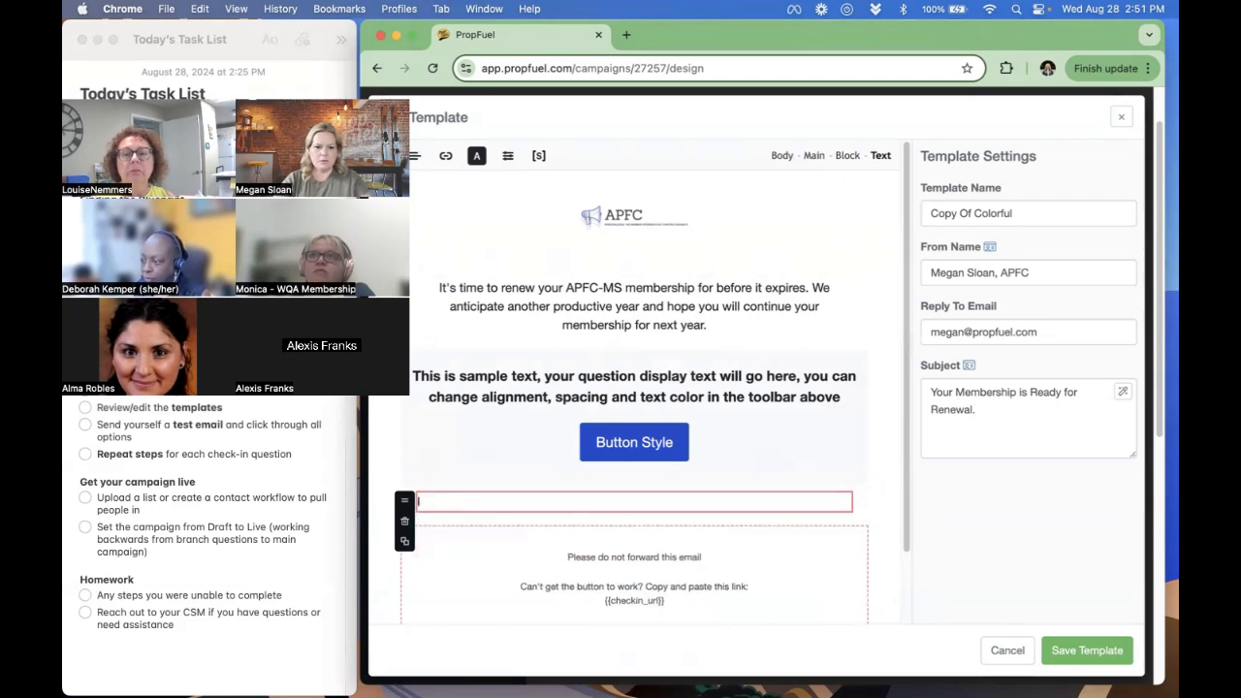
pyautogui.write('Sncerely,')
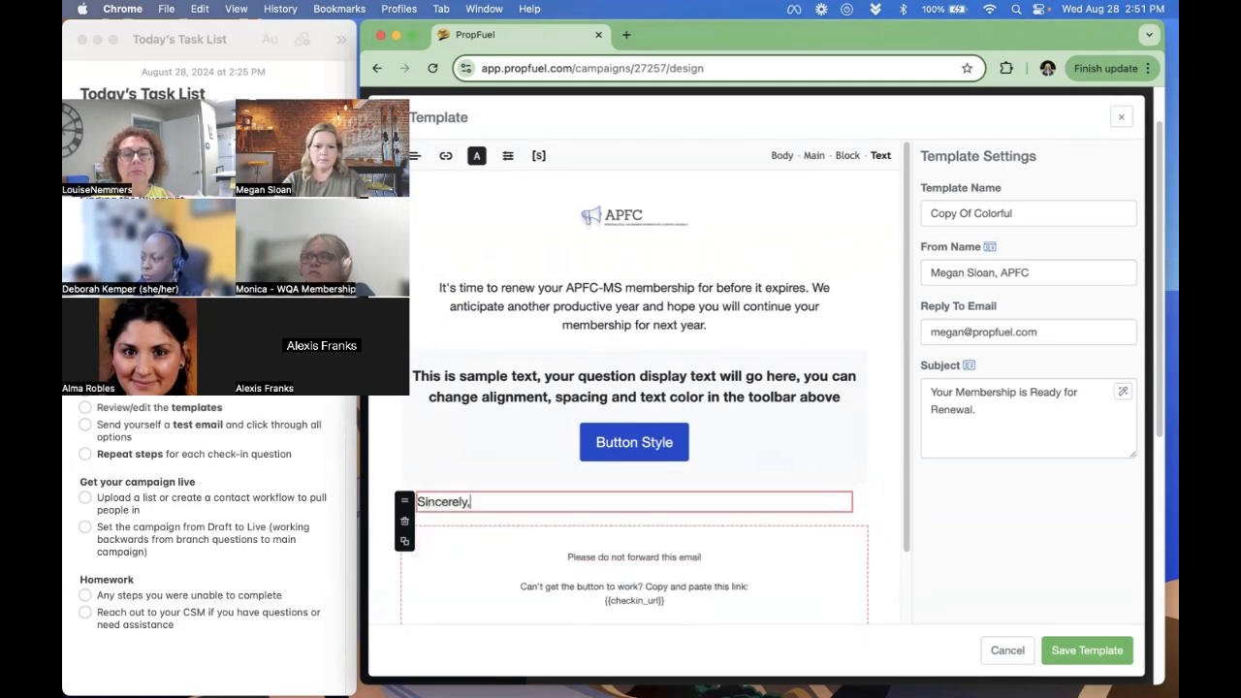
pyautogui.press('Return')
pyautogui.press('Return')
pyautogui.press('Return')
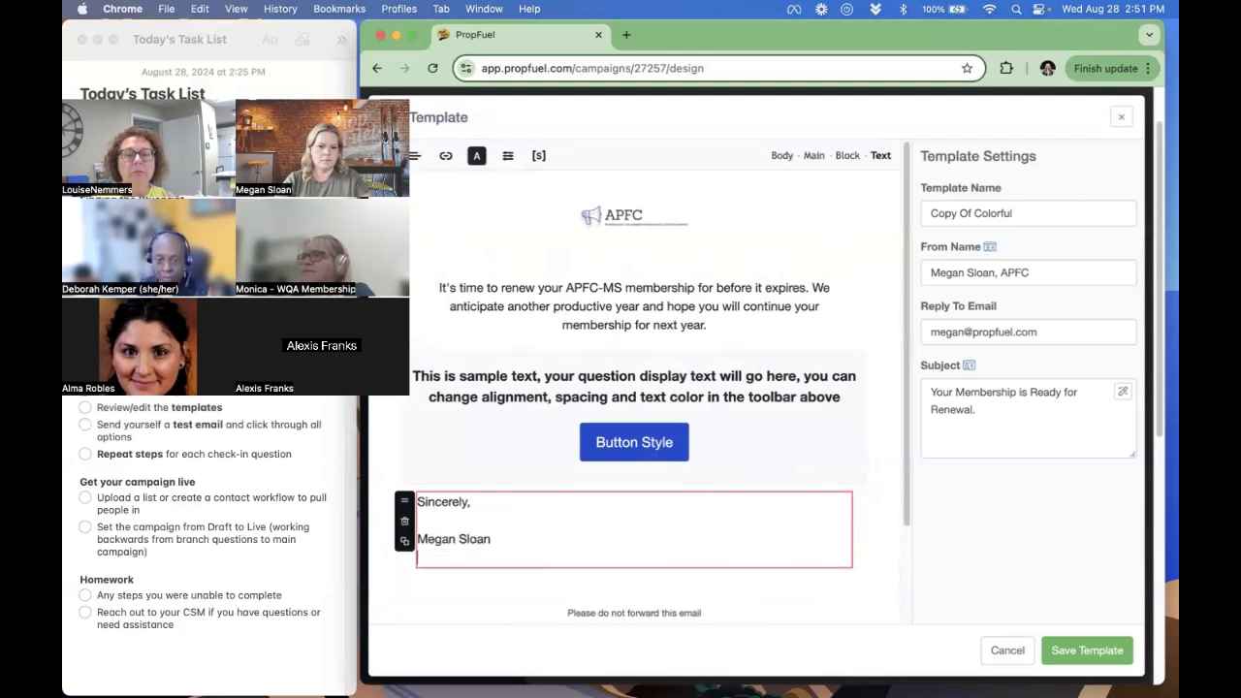
pyautogui.write('Client Succes')
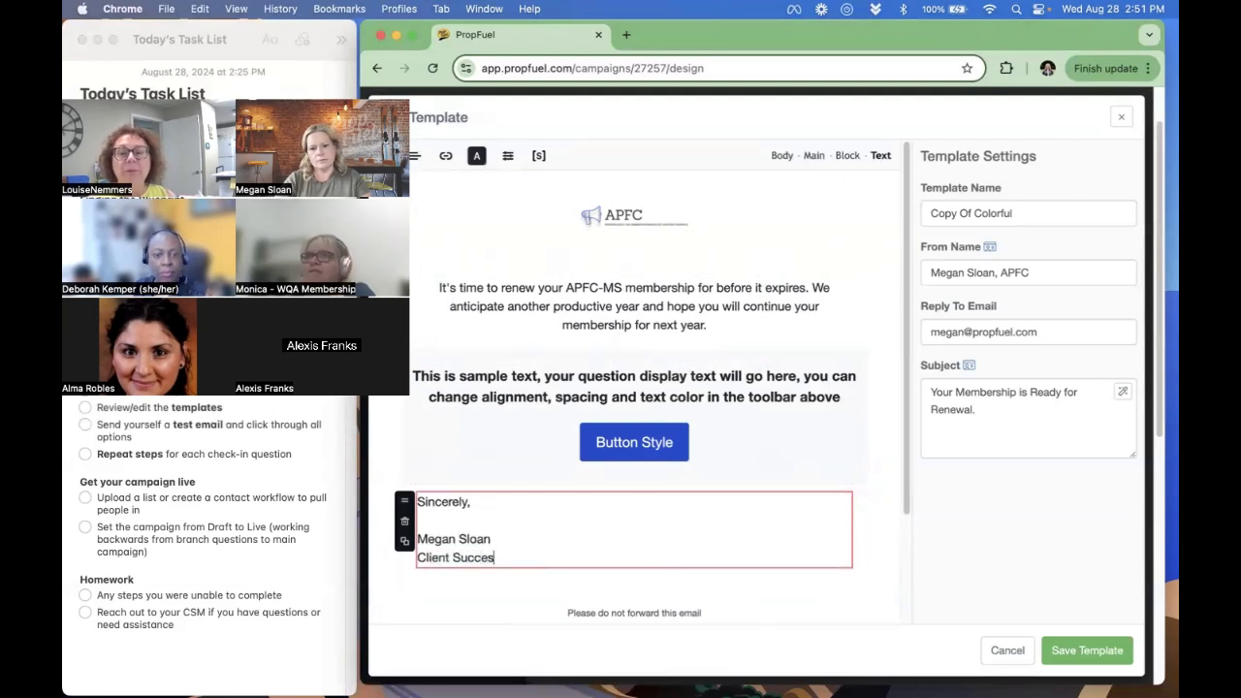
pyautogui.write('s Manager')
pyautogui.press('Return')
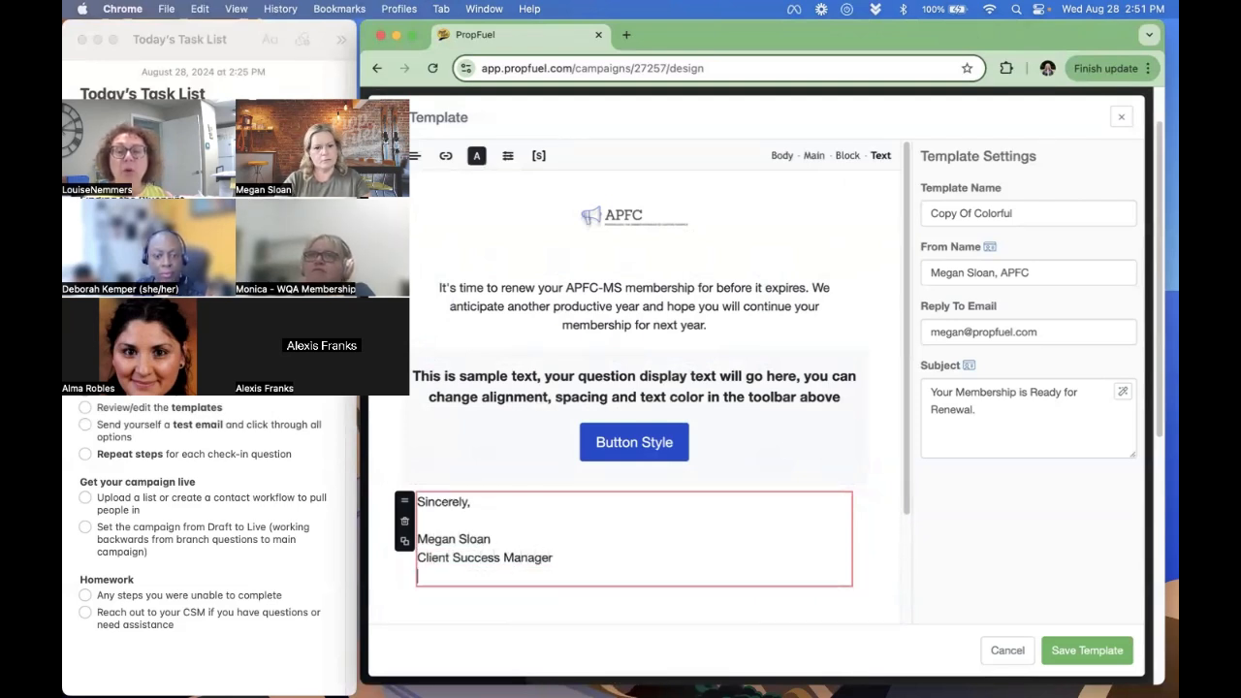
pyautogui.write('PropFue')
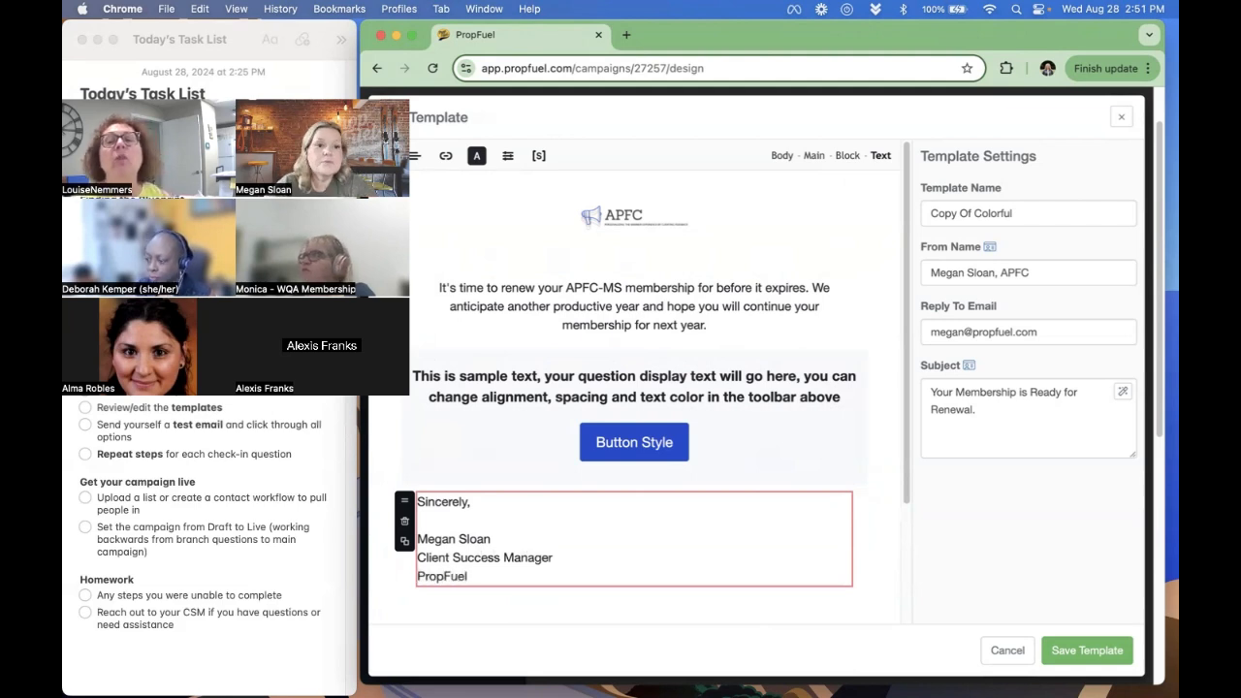
pyautogui.write('l')
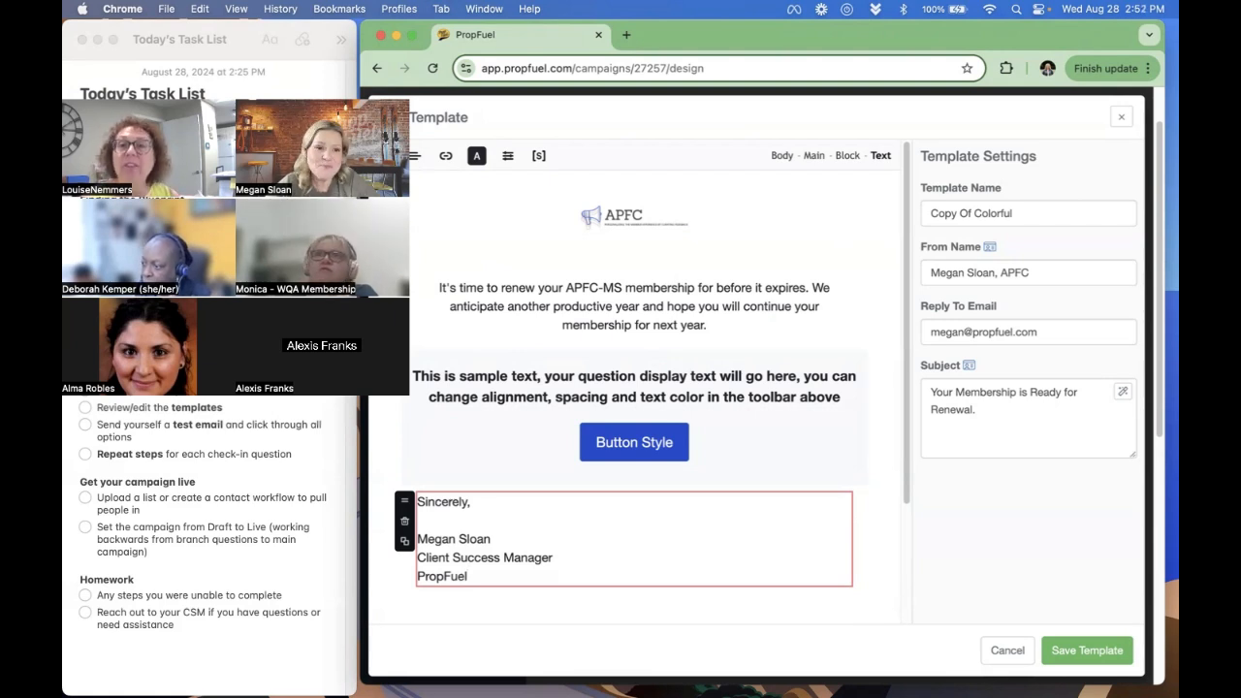
# - Insert a single image block below the signature in the email template and select its image placeholder
pyautogui.click(467, 458)
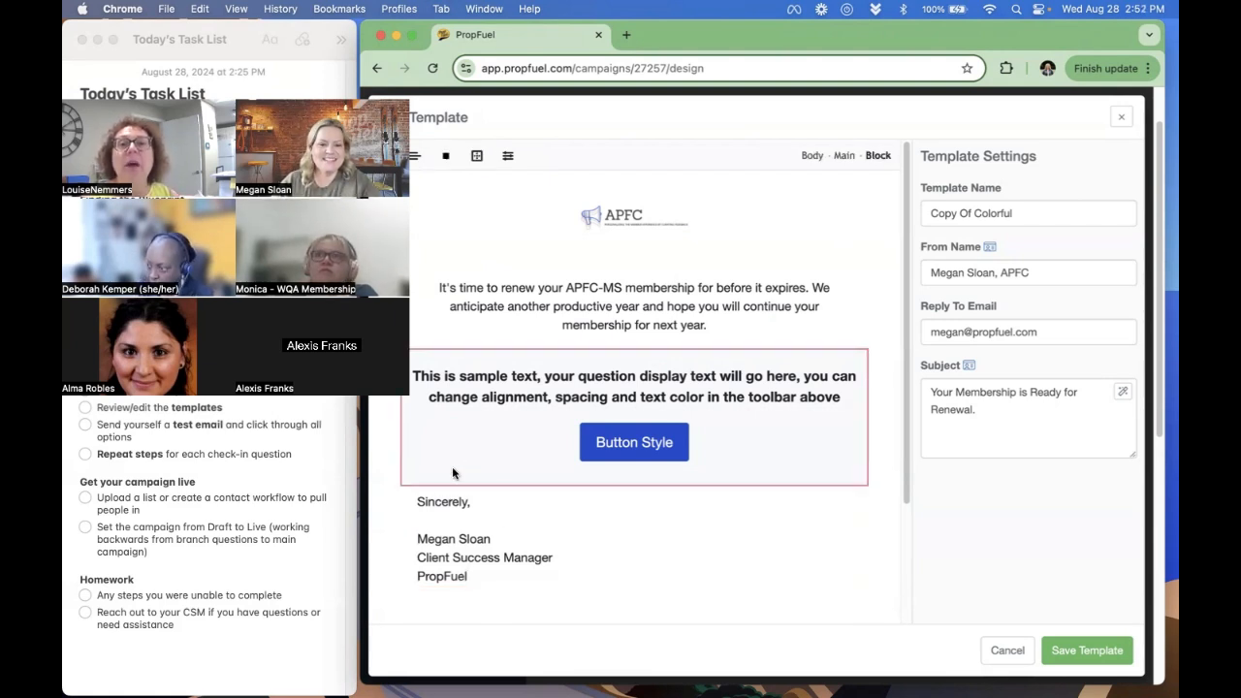
pyautogui.click(405, 501)
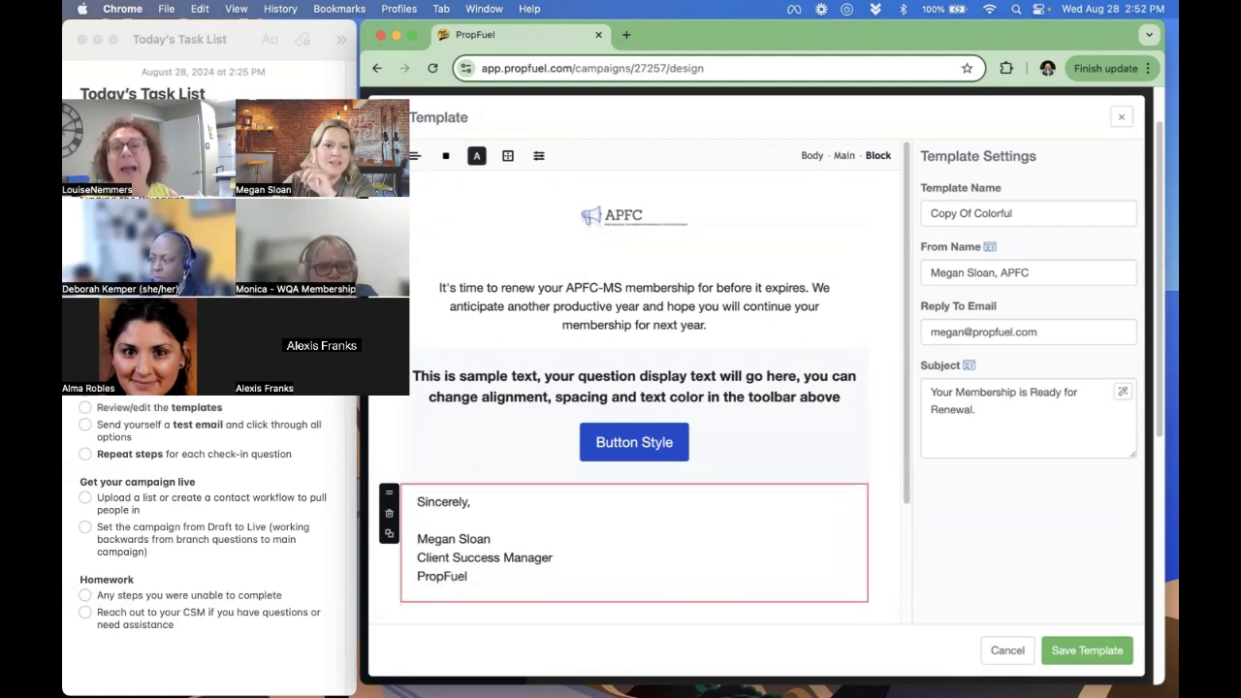
pyautogui.click(385, 156)
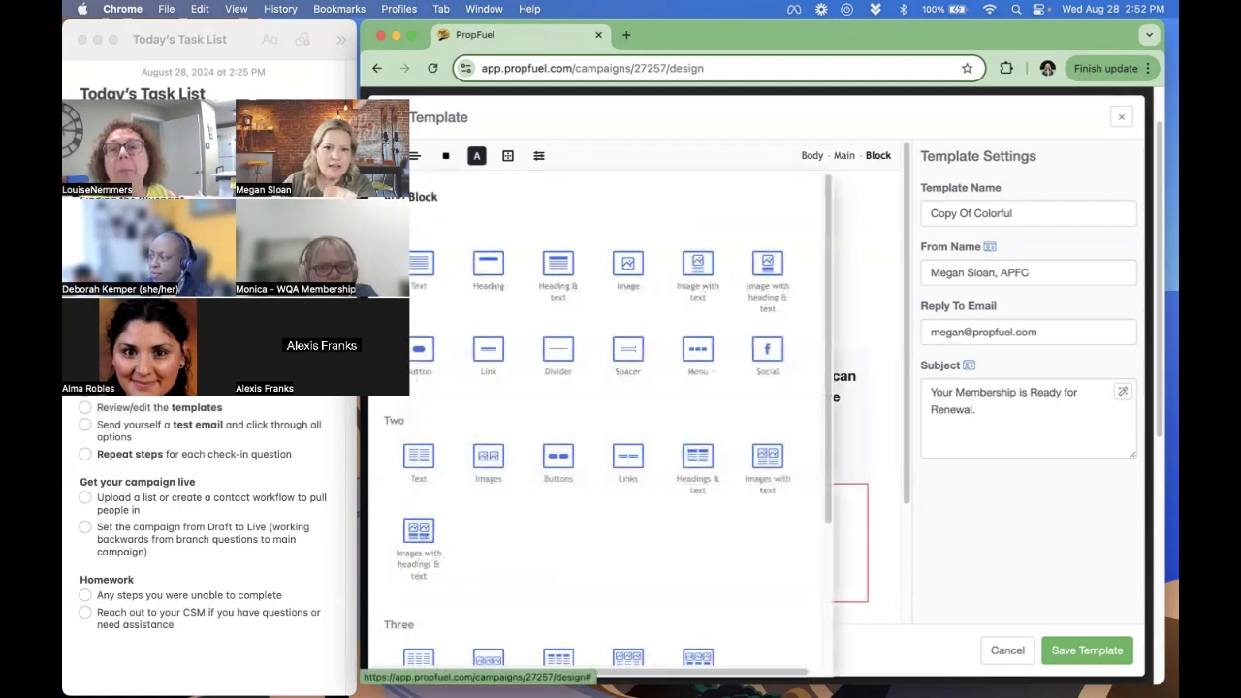
pyautogui.click(632, 286)
pyautogui.scroll(-4, 587, 475)
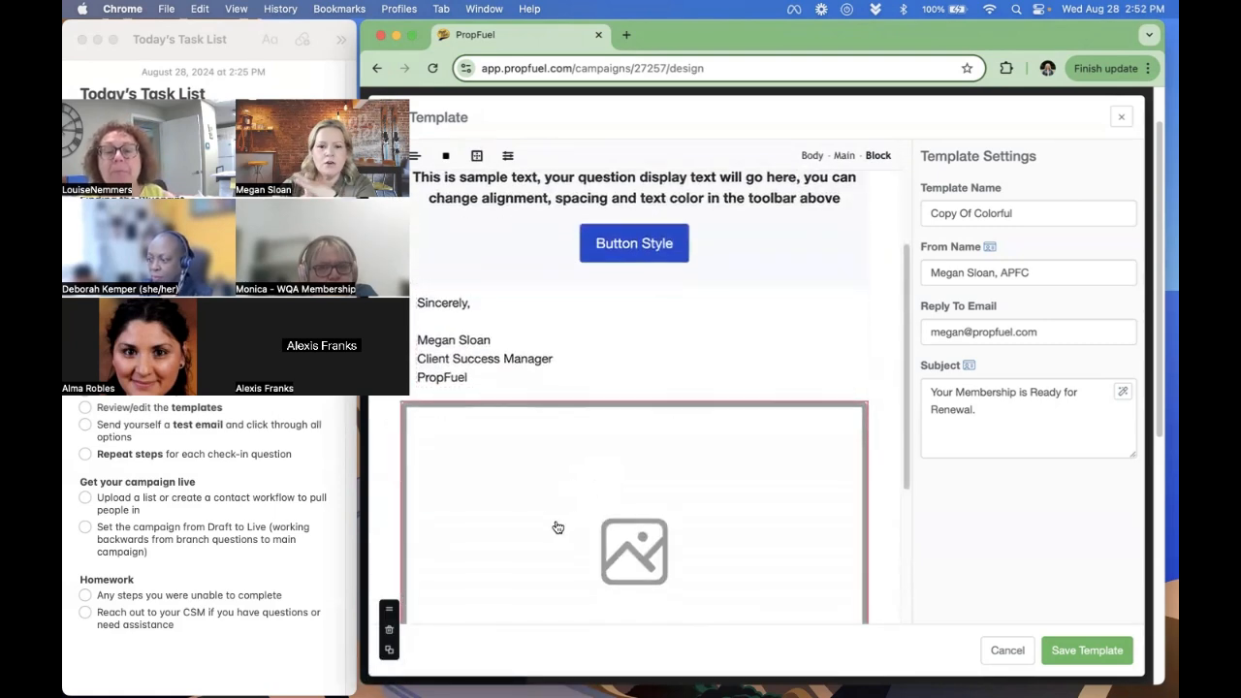
pyautogui.click(513, 465)
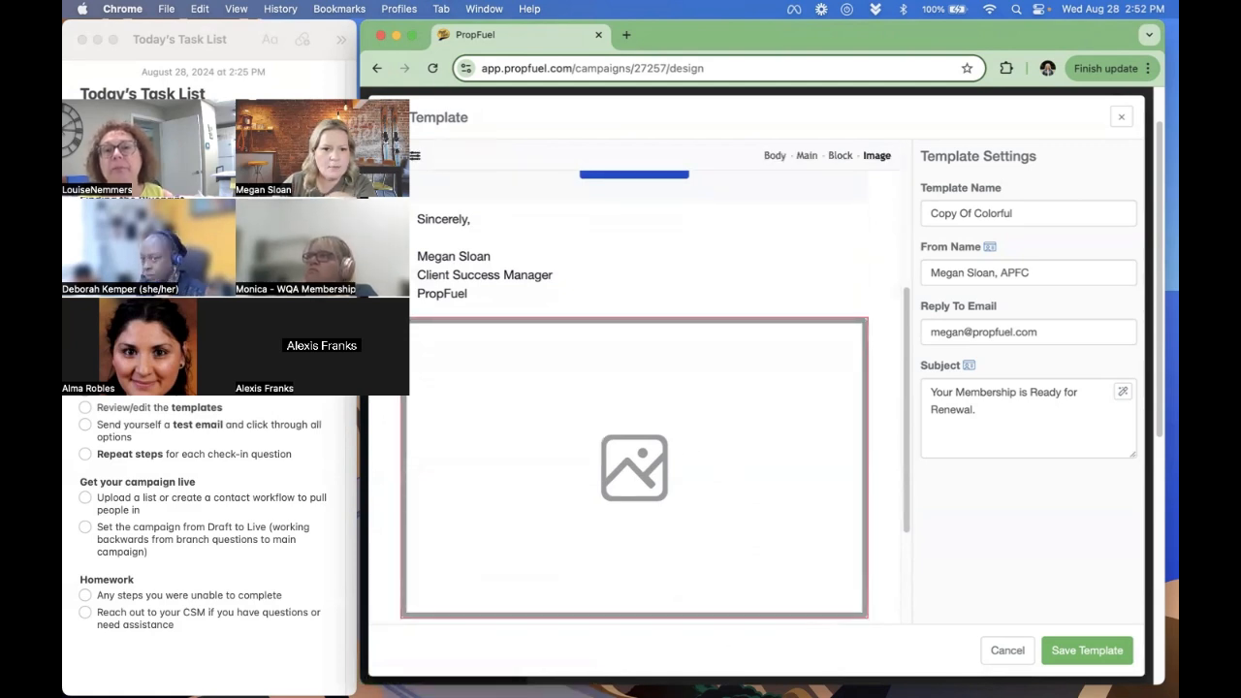
# - Delete the empty image block below the signature and make the sender's name in the signature bold
pyautogui.click(413, 158)
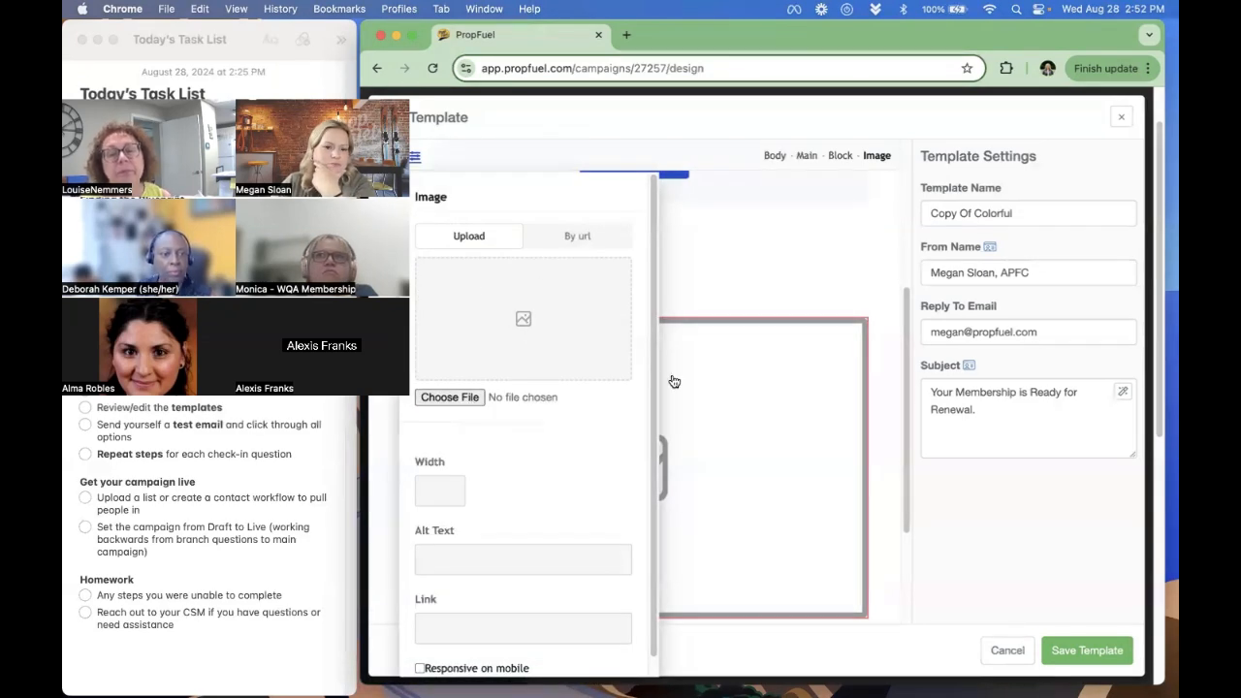
pyautogui.click(870, 275)
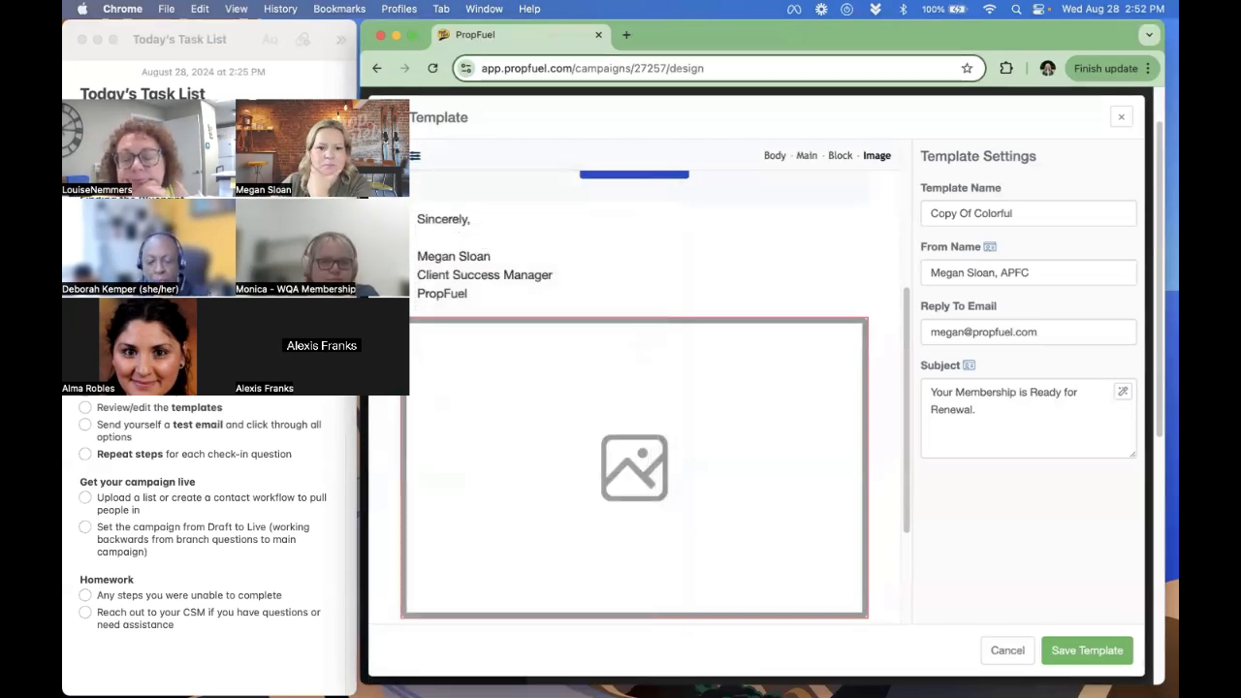
pyautogui.click(385, 383)
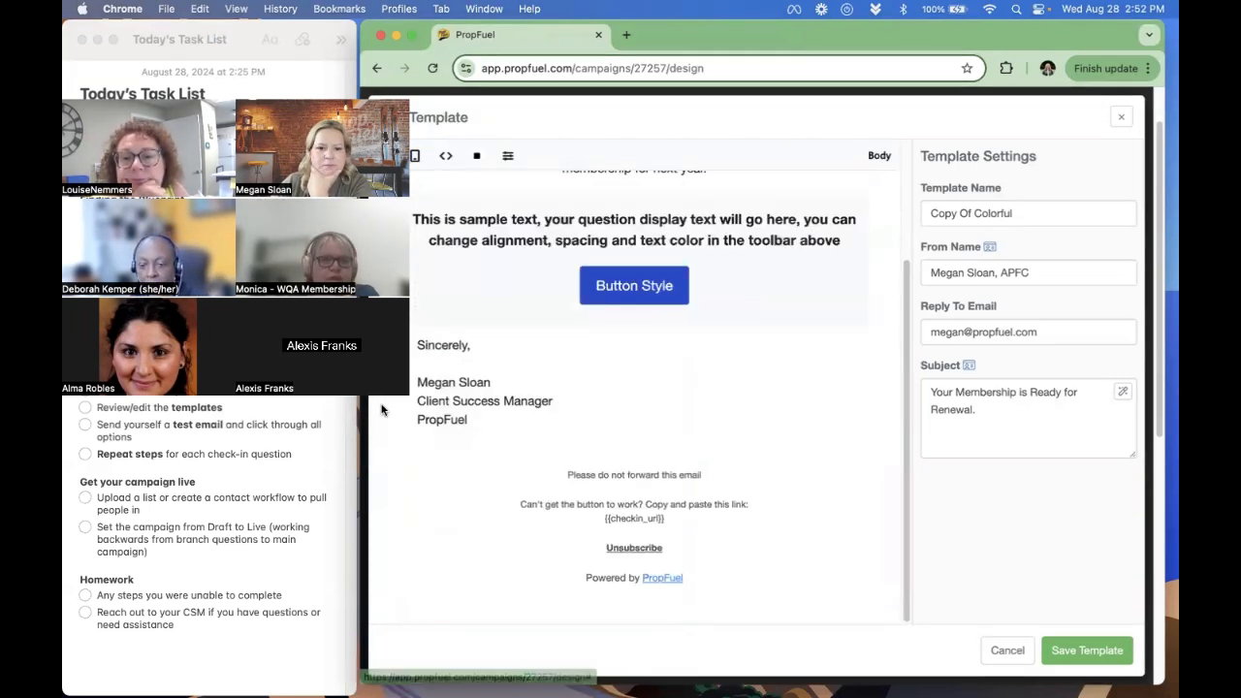
pyautogui.tripleClick(463, 410)
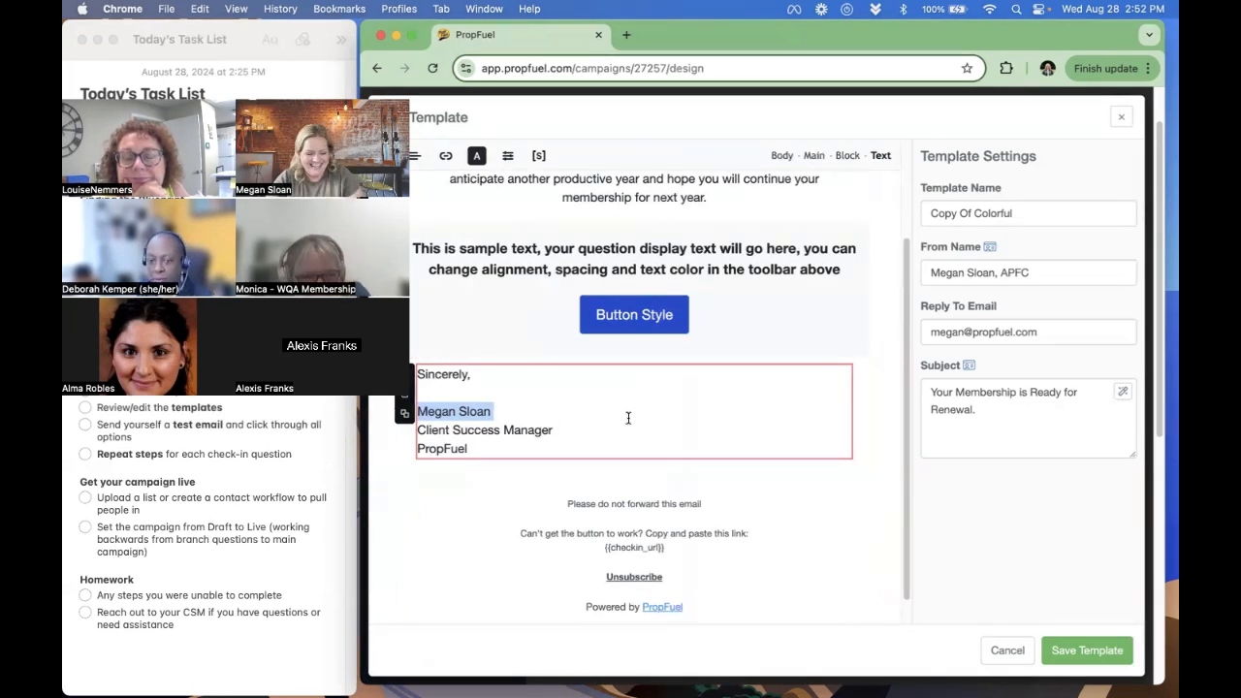
pyautogui.press('super+b')
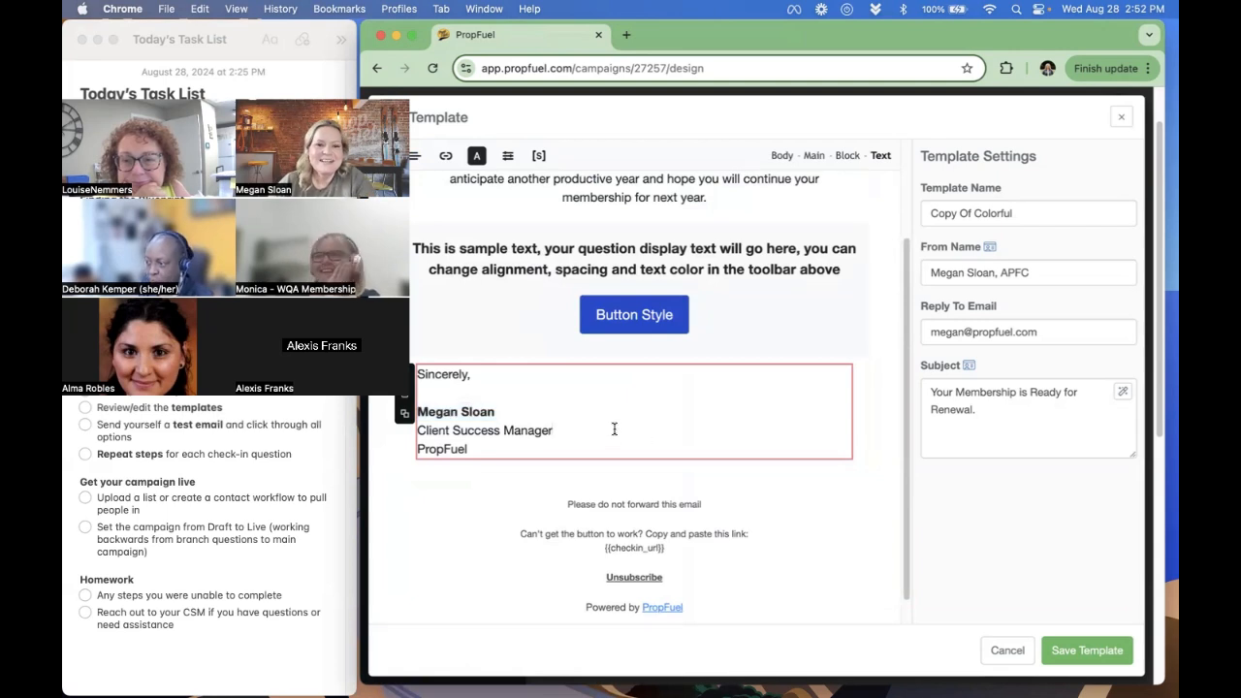
# - Add a greeting line reading "Hi", the First Name personalization field and a comma above the email's introductory paragraph
pyautogui.scroll(3, 614, 431)
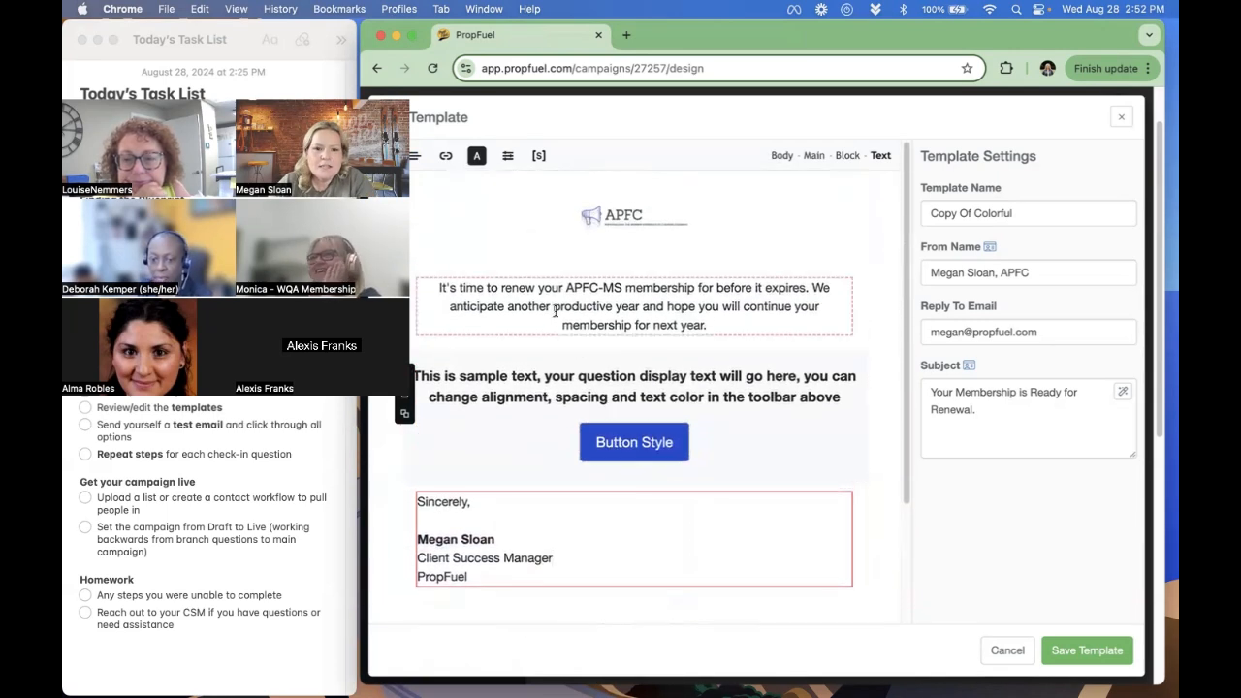
pyautogui.click(434, 285)
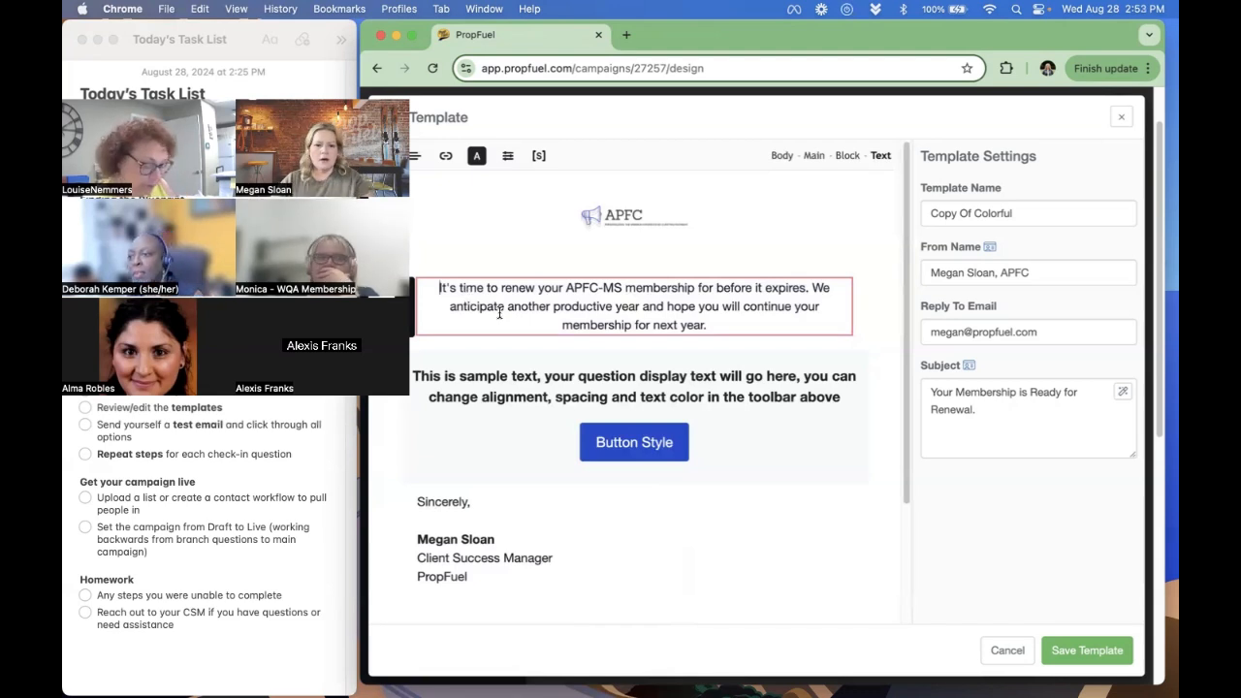
pyautogui.write('Hi')
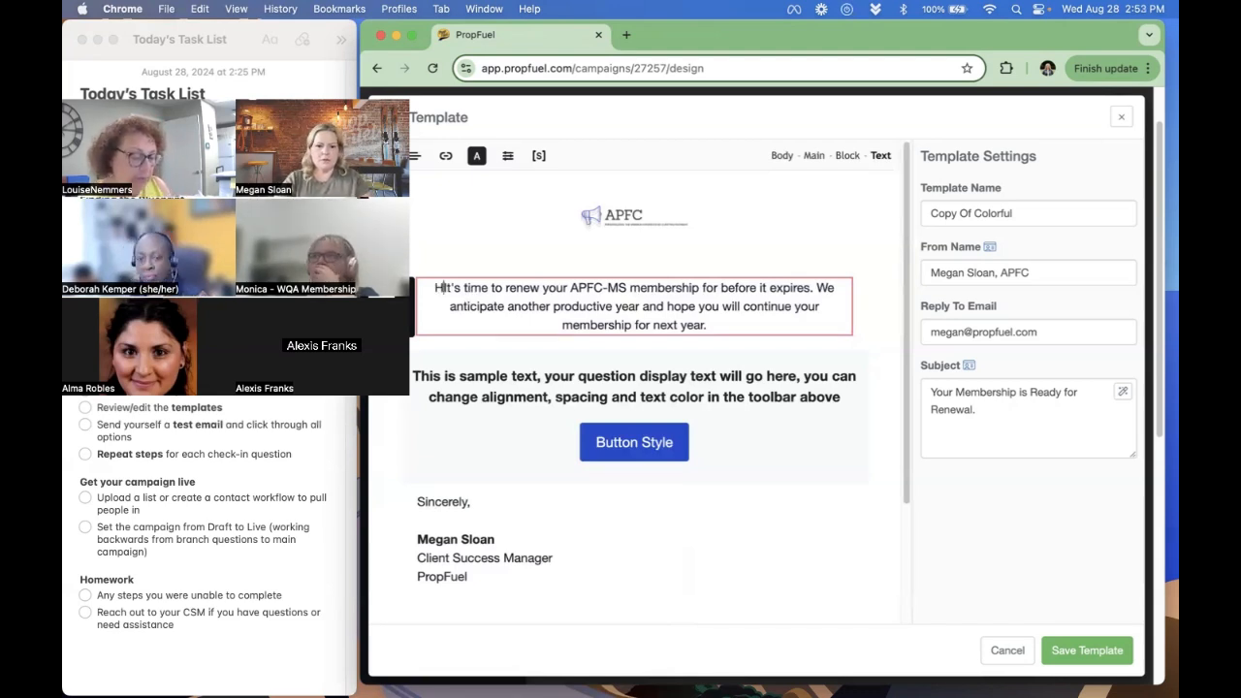
pyautogui.press('Return')
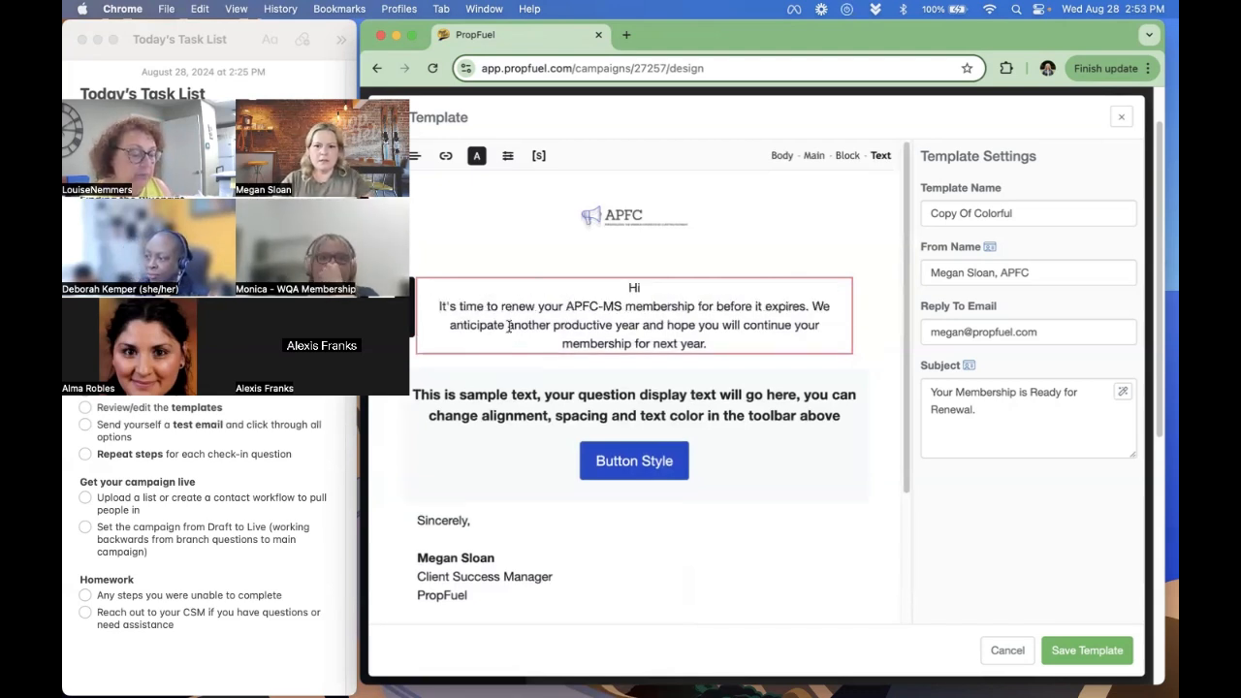
pyautogui.click(725, 290)
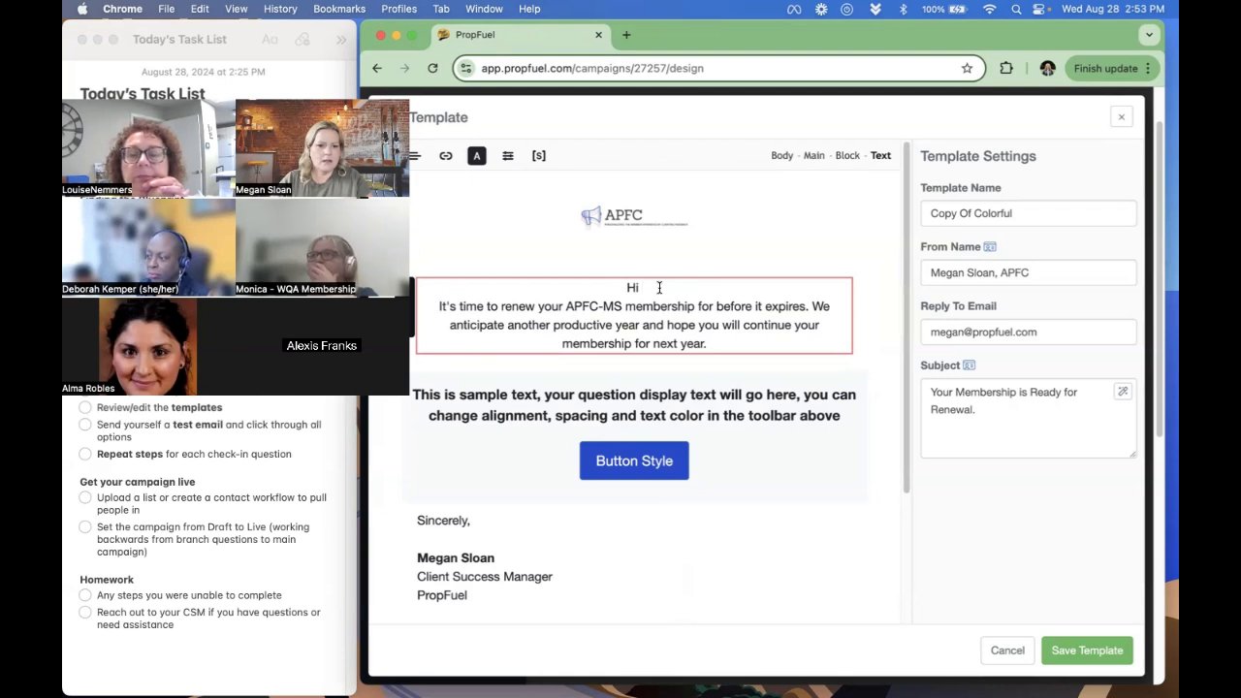
pyautogui.click(539, 156)
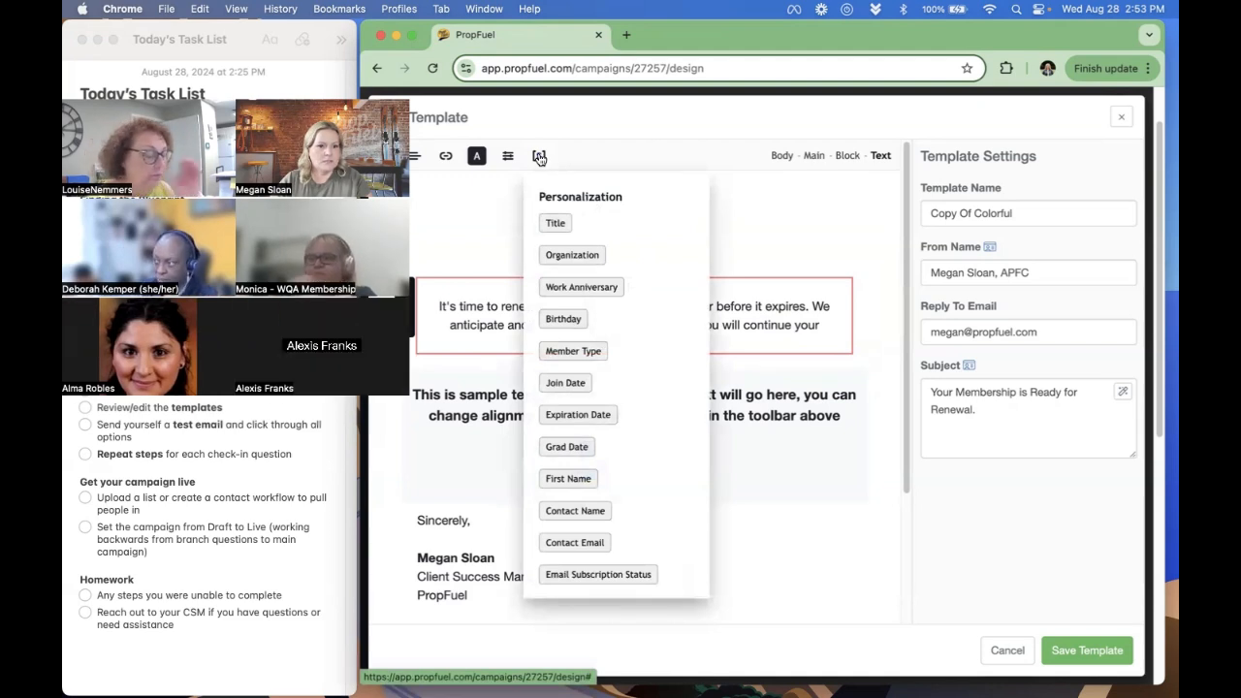
pyautogui.click(579, 479)
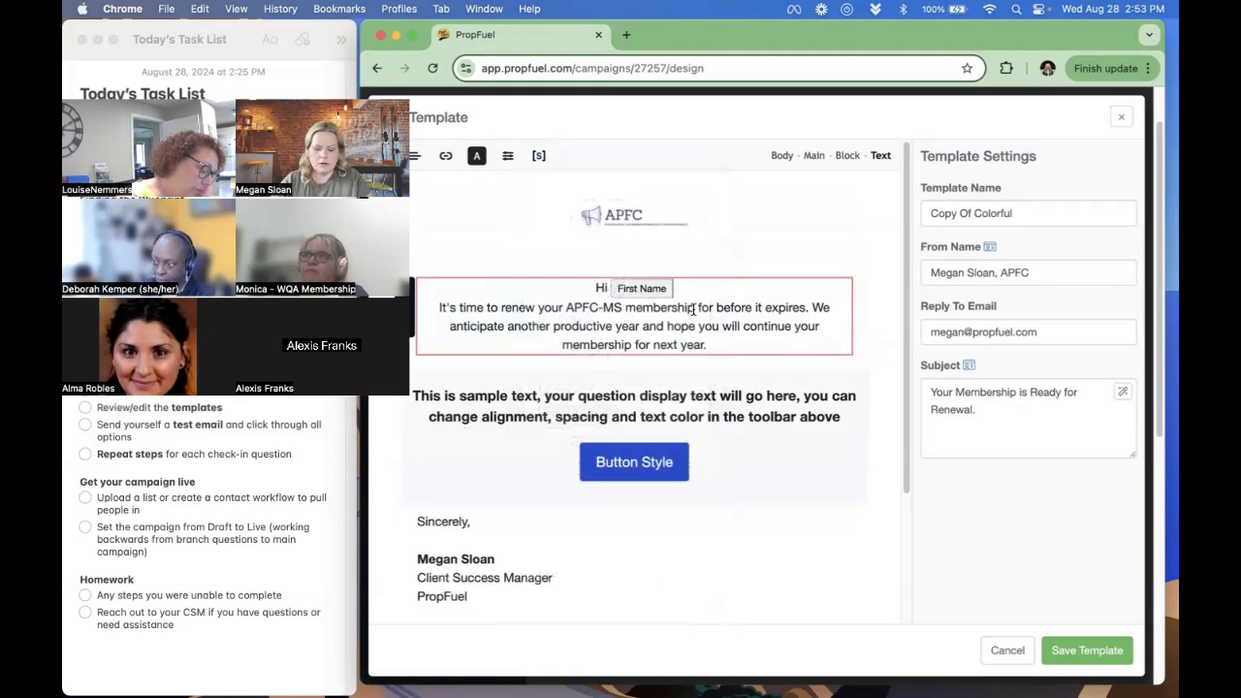
pyautogui.write(',')
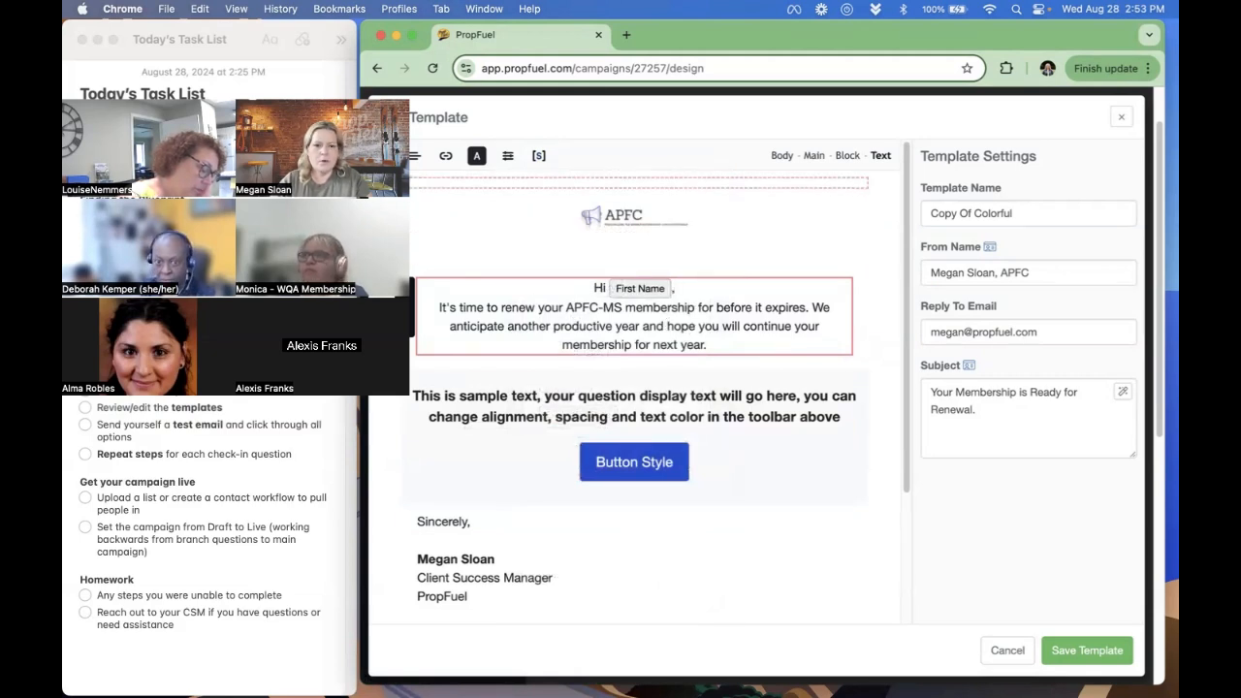
# - Left-align the greeting and introductory text, and deselect the text block
pyautogui.click(415, 167)
pyautogui.click(441, 224)
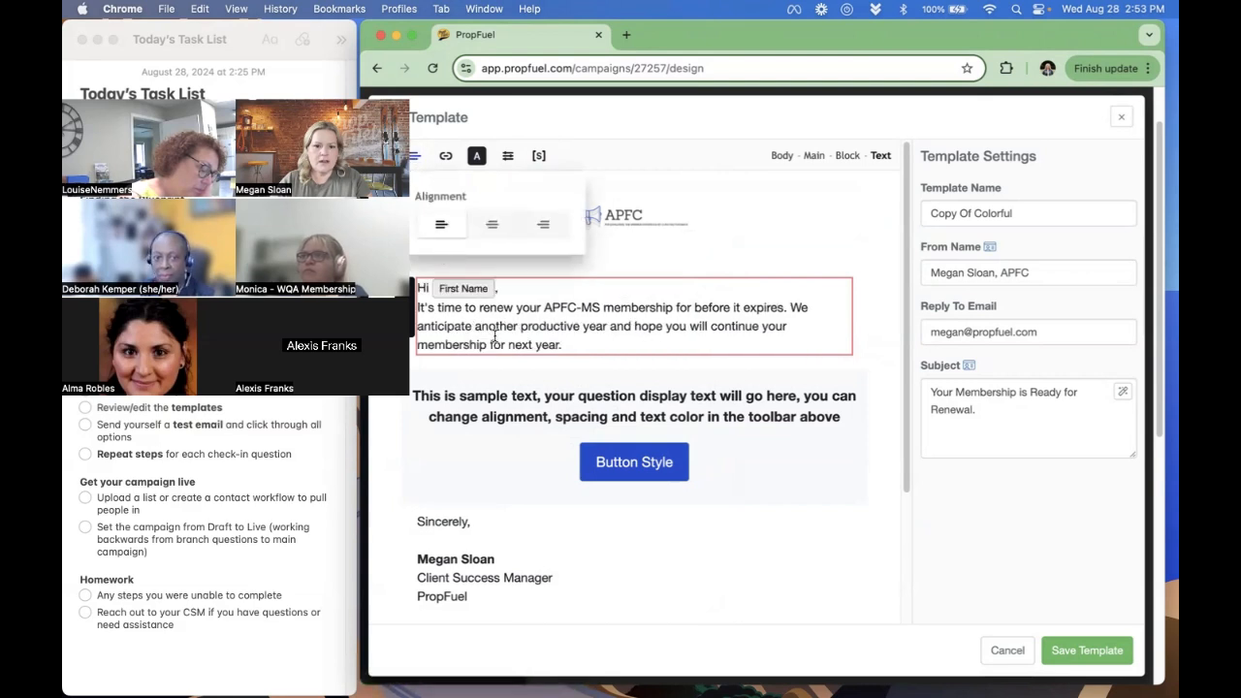
pyautogui.click(748, 267)
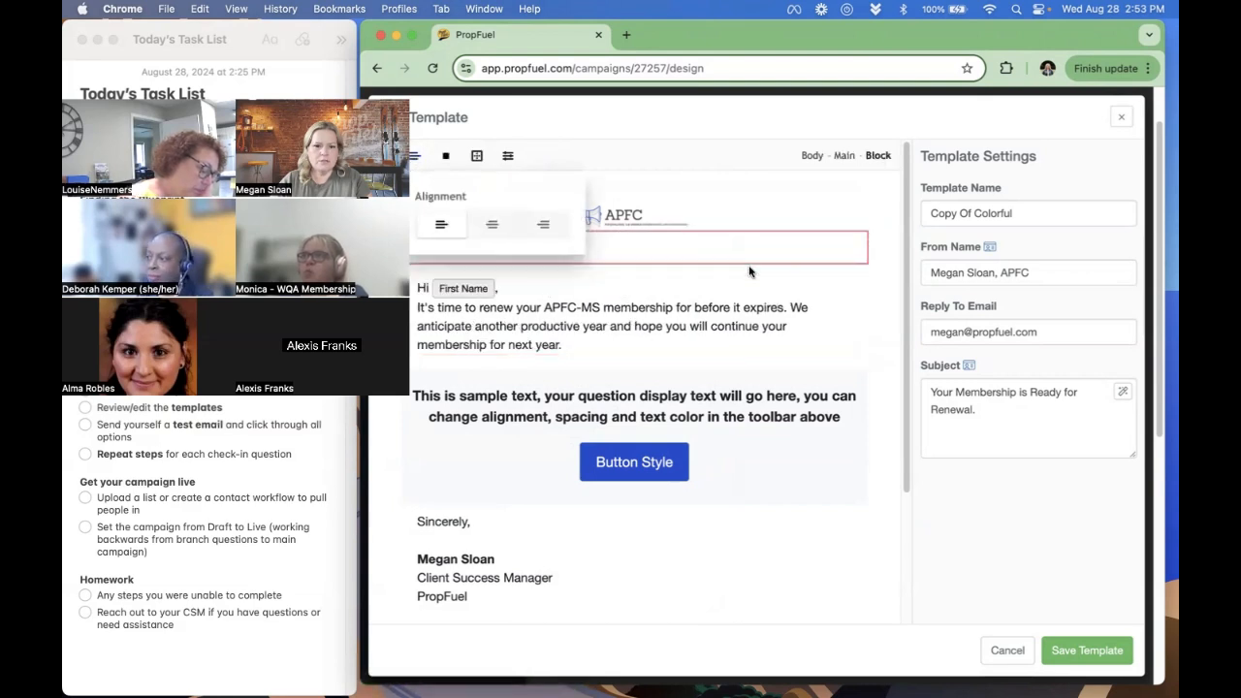
pyautogui.click(873, 365)
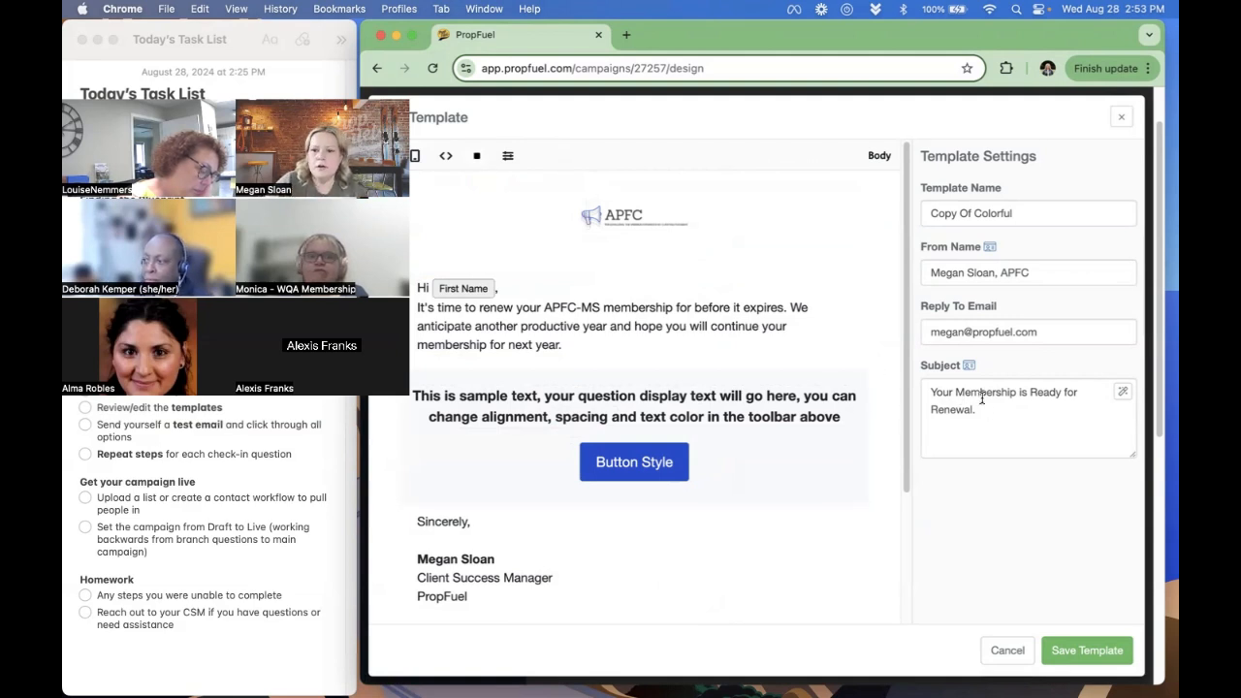
# - Review the From Name and Subject settings unchanged, save the Check-in #1 email template and close the email settings
pyautogui.moveTo(946, 272); pyautogui.dragTo(1027, 272)
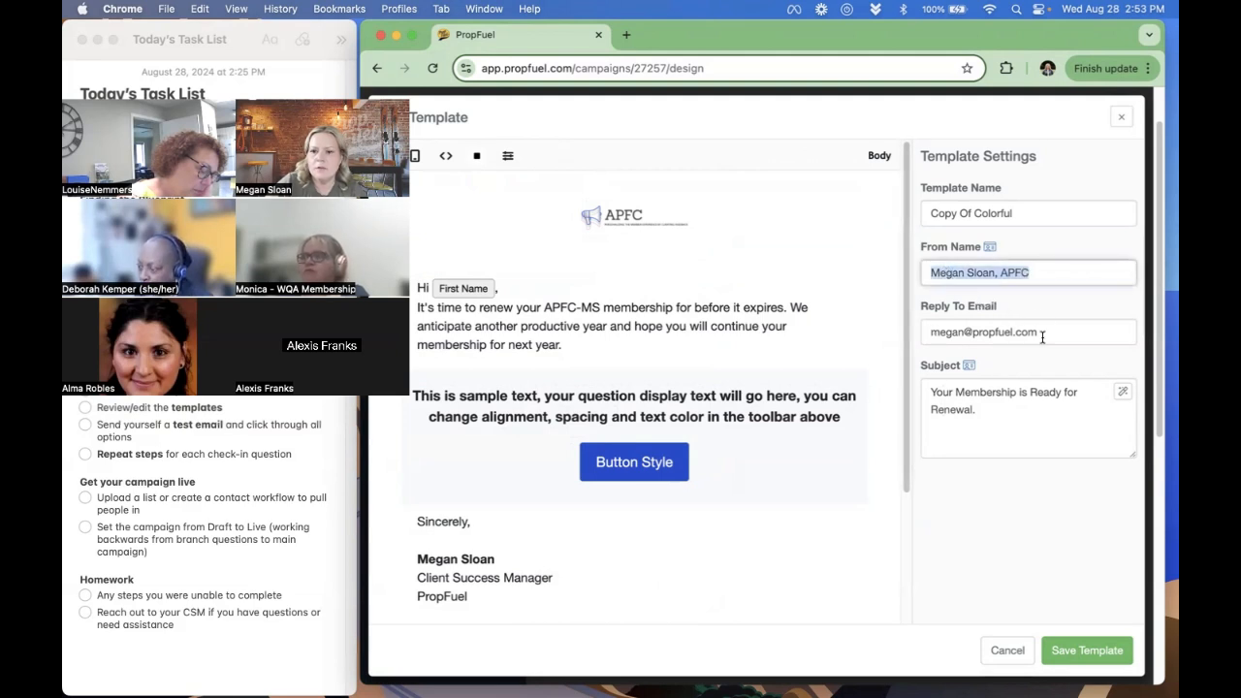
pyautogui.click(989, 413)
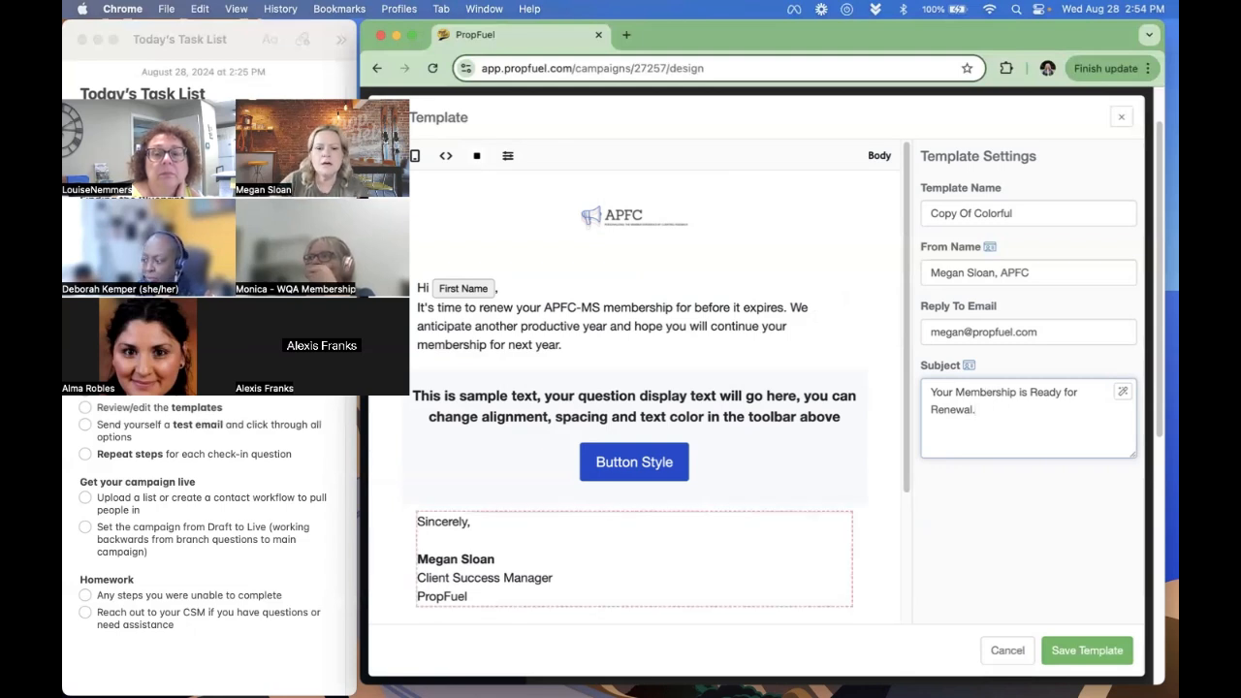
pyautogui.scroll(-1, 438, 529)
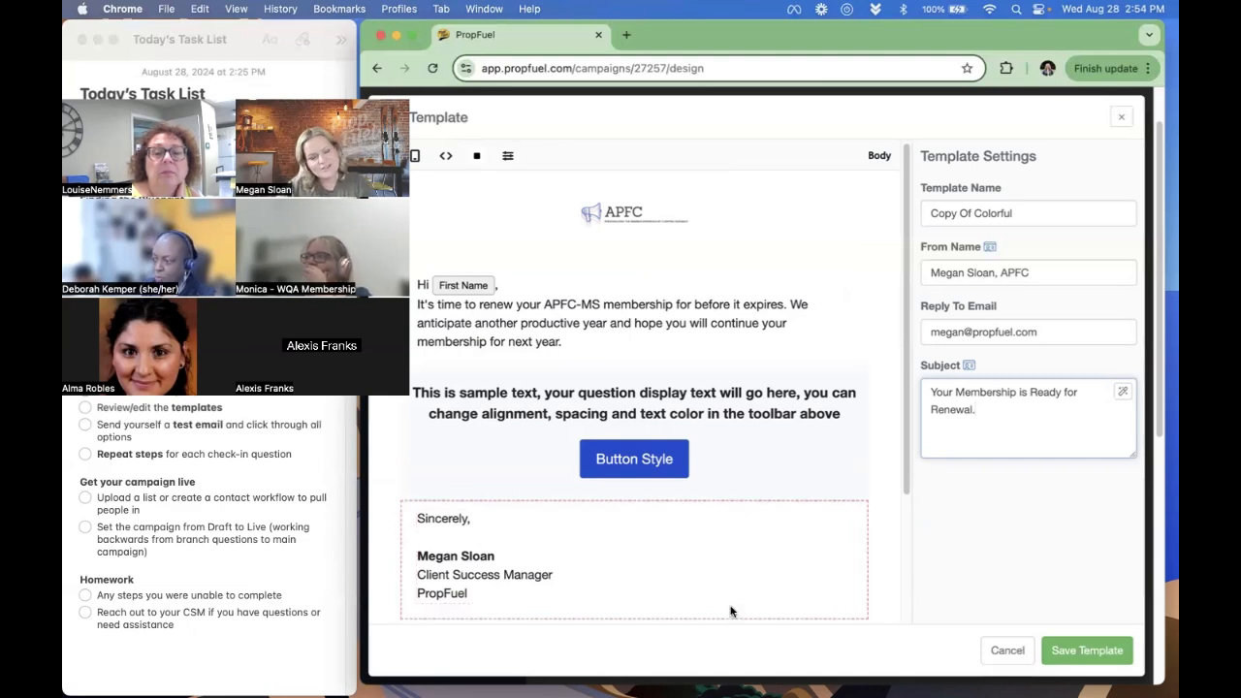
pyautogui.scroll(1, 707, 610)
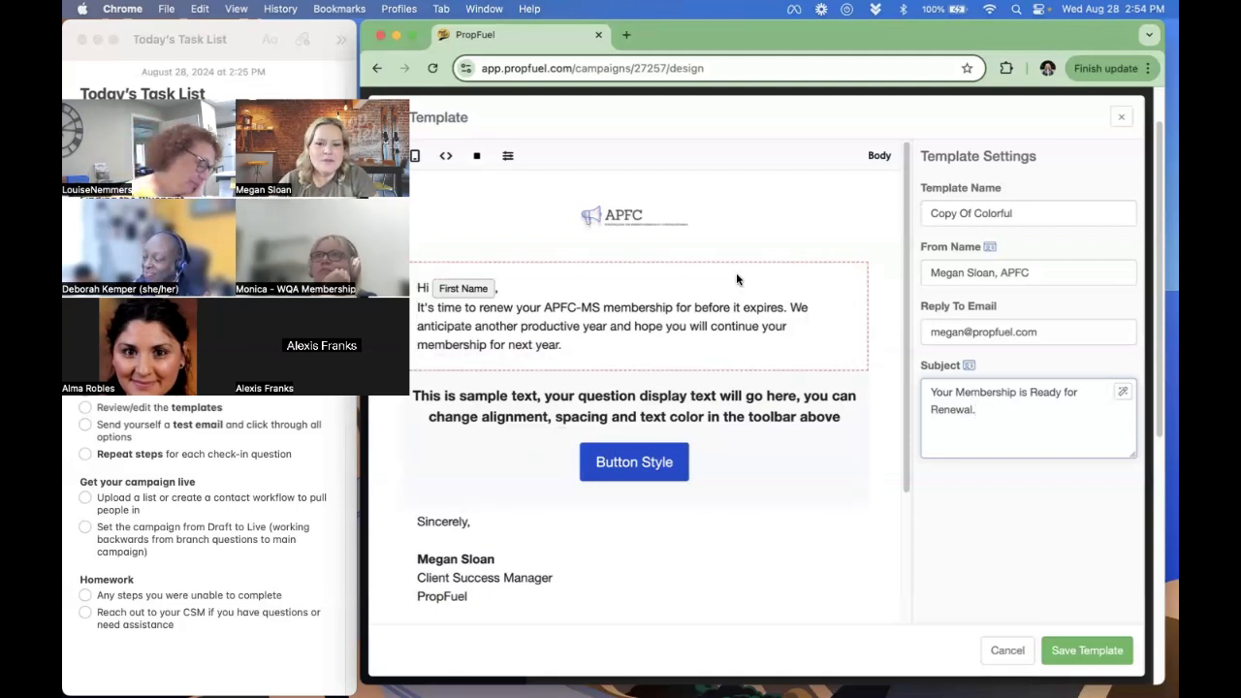
pyautogui.click(1087, 651)
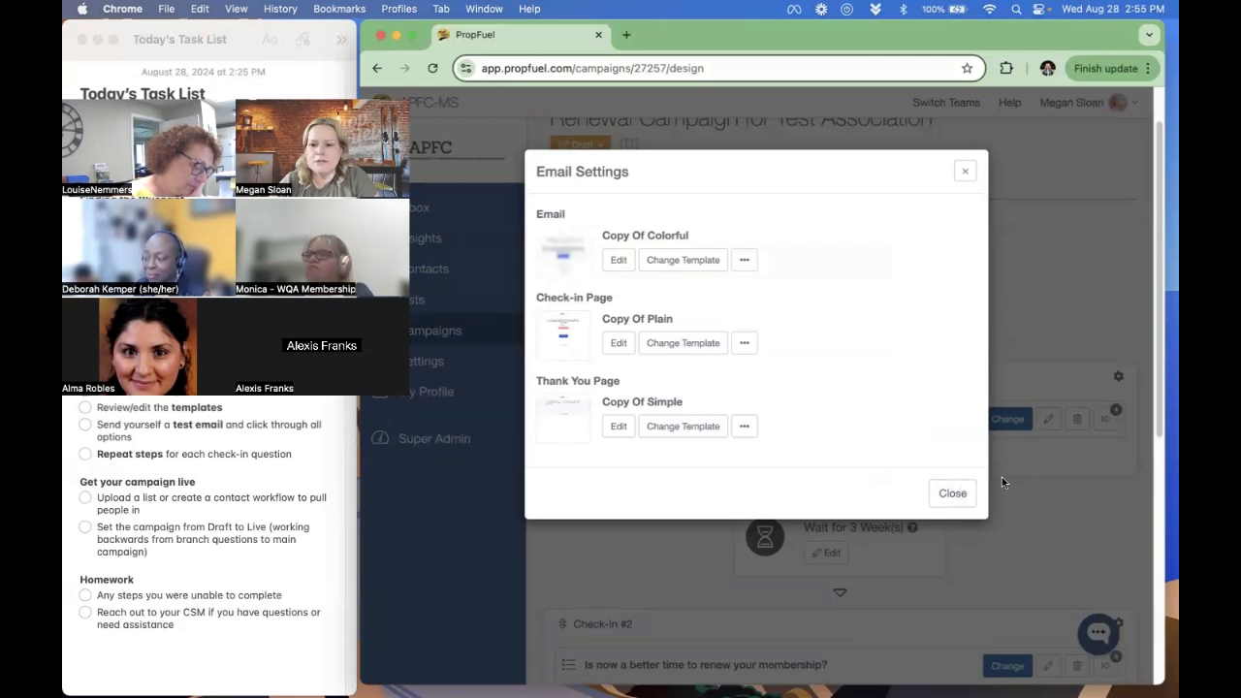
pyautogui.click(952, 494)
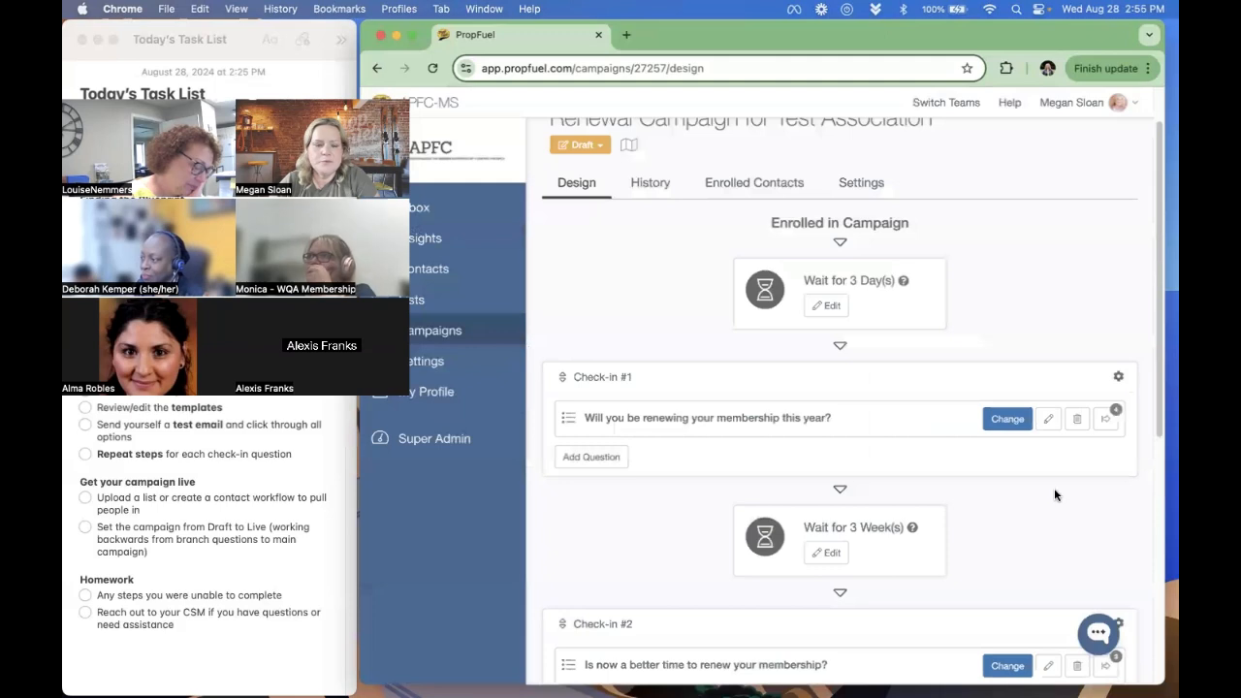
# - Examine the check-in sequence and the workflows of the Check-in #2 question "Is now a better time to renew your membership?", and close the workflows
pyautogui.scroll(-1, 1047, 491)
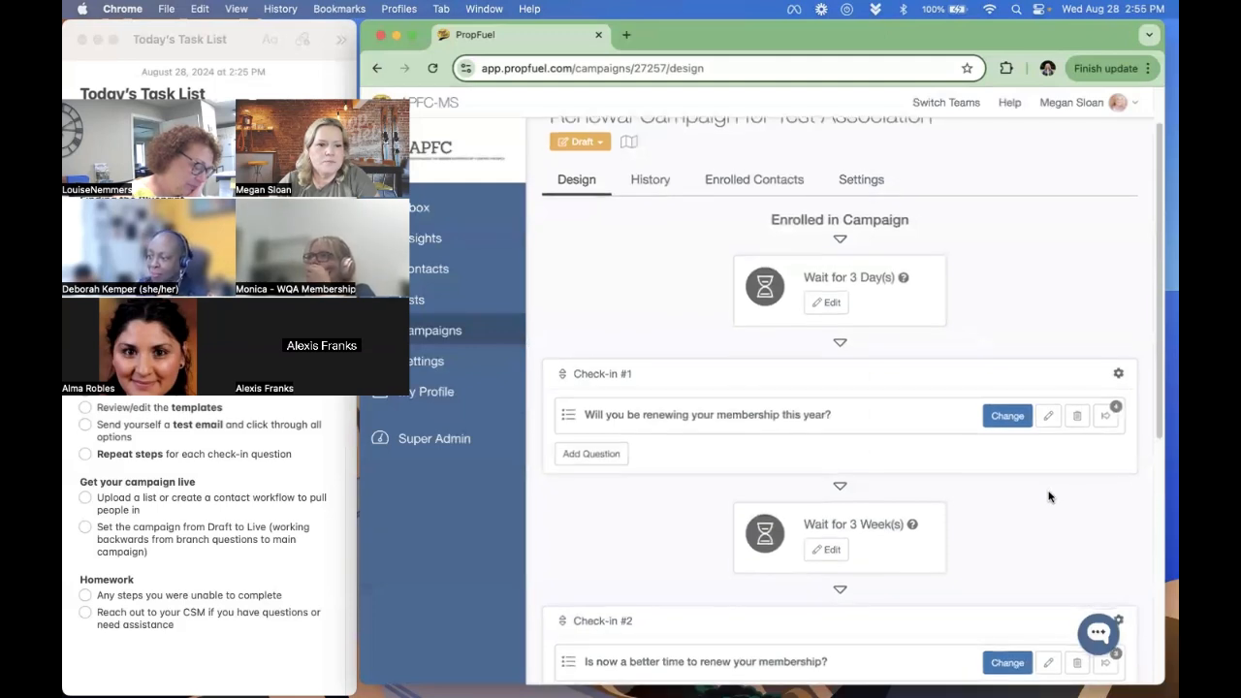
pyautogui.scroll(-1, 1046, 495)
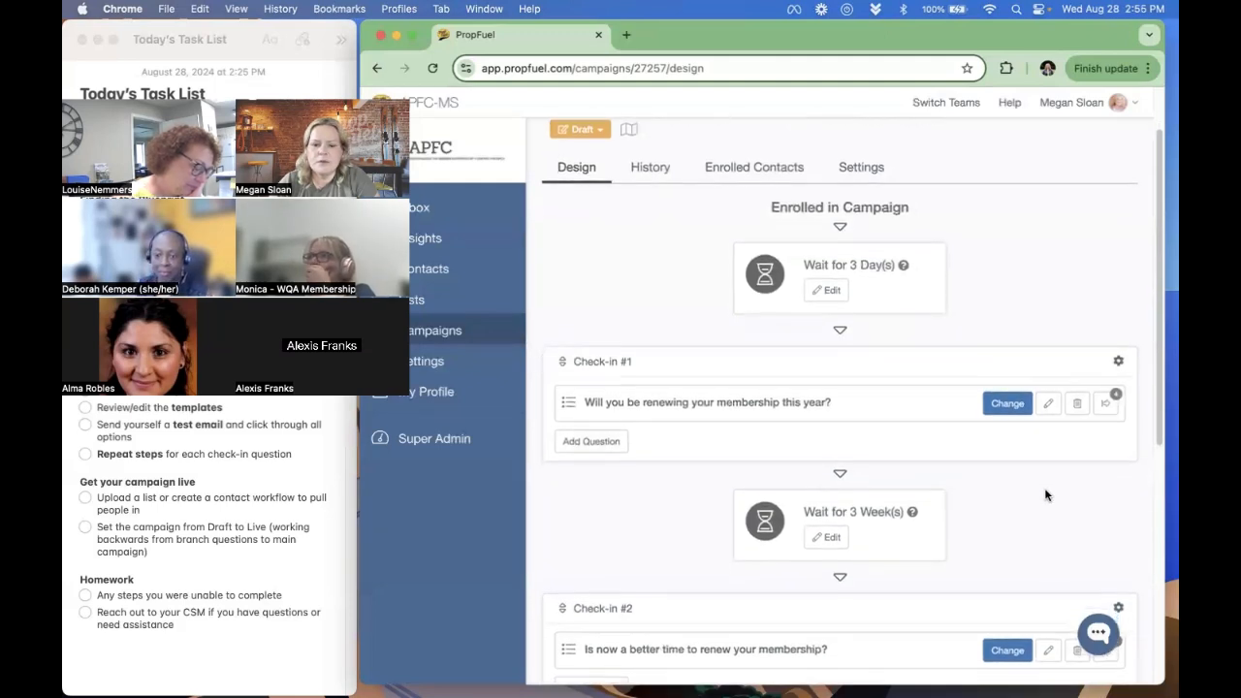
pyautogui.scroll(-5, 1046, 495)
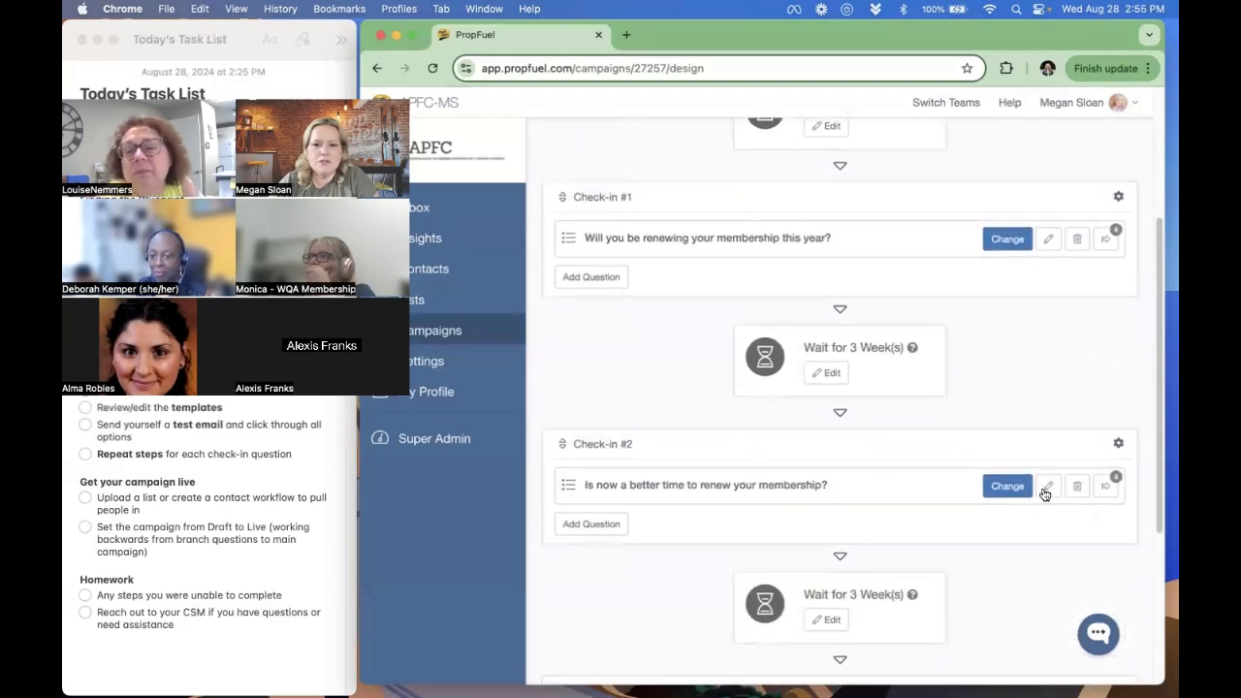
pyautogui.scroll(-2, 1030, 545)
pyautogui.scroll(3, 1018, 521)
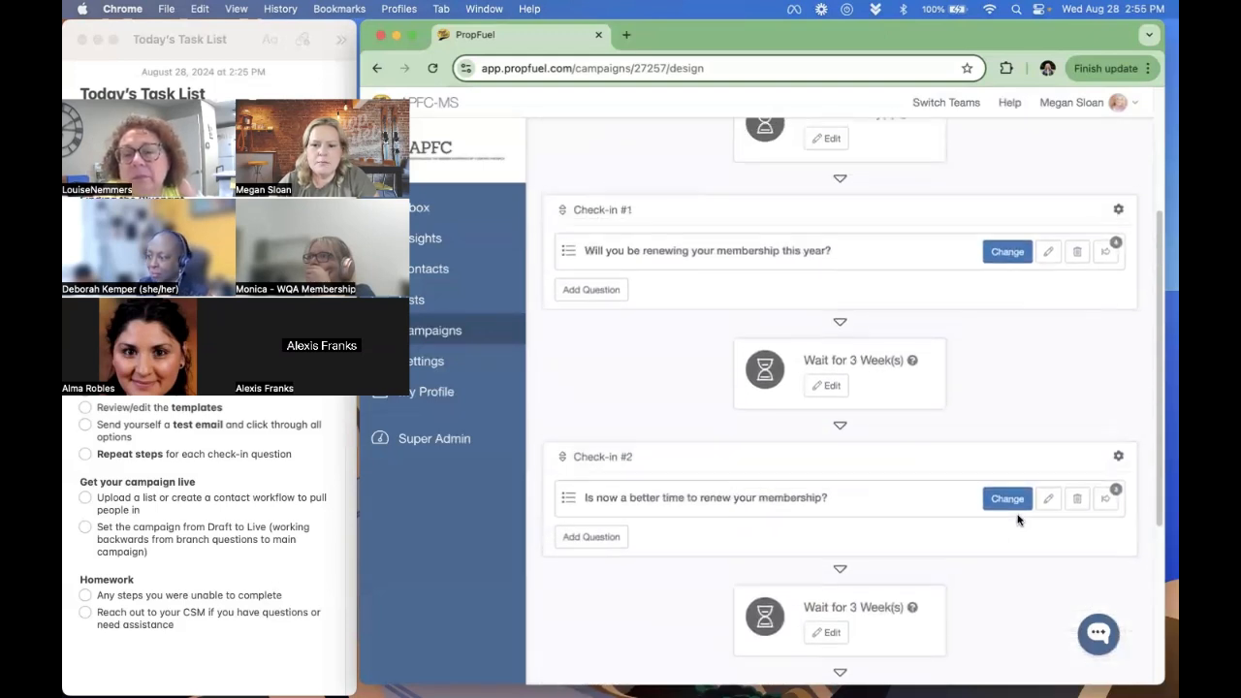
pyautogui.scroll(-1, 1015, 529)
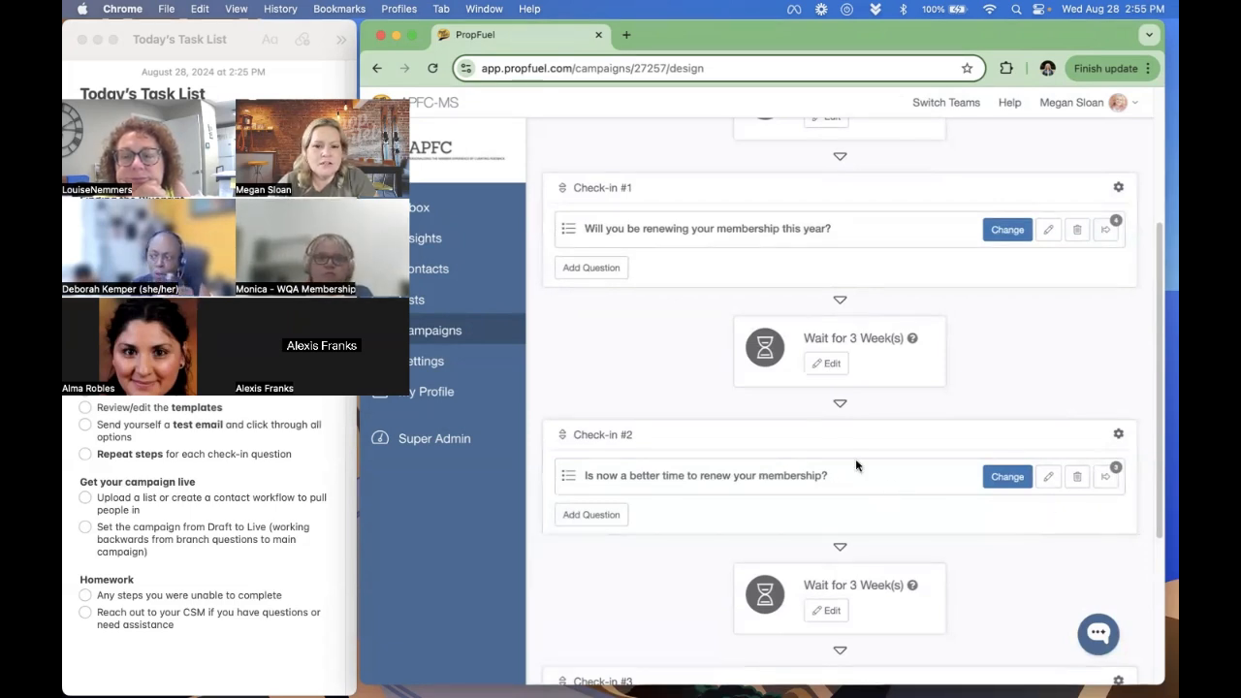
pyautogui.click(1109, 478)
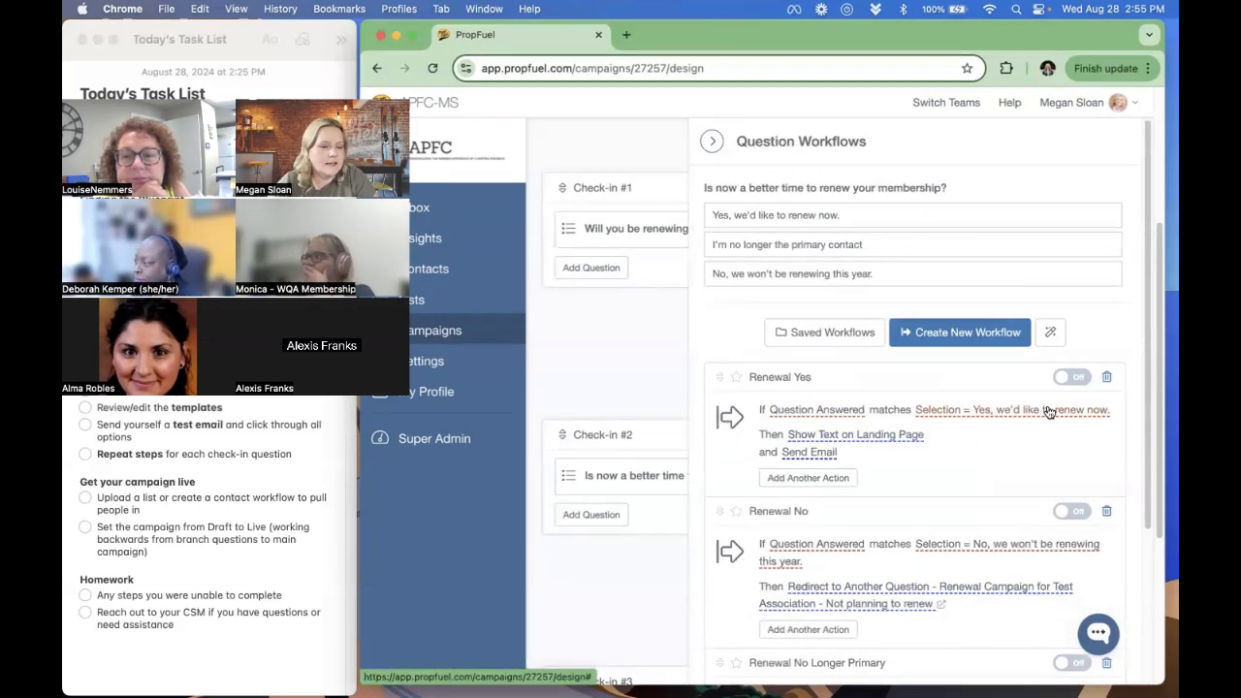
pyautogui.click(624, 430)
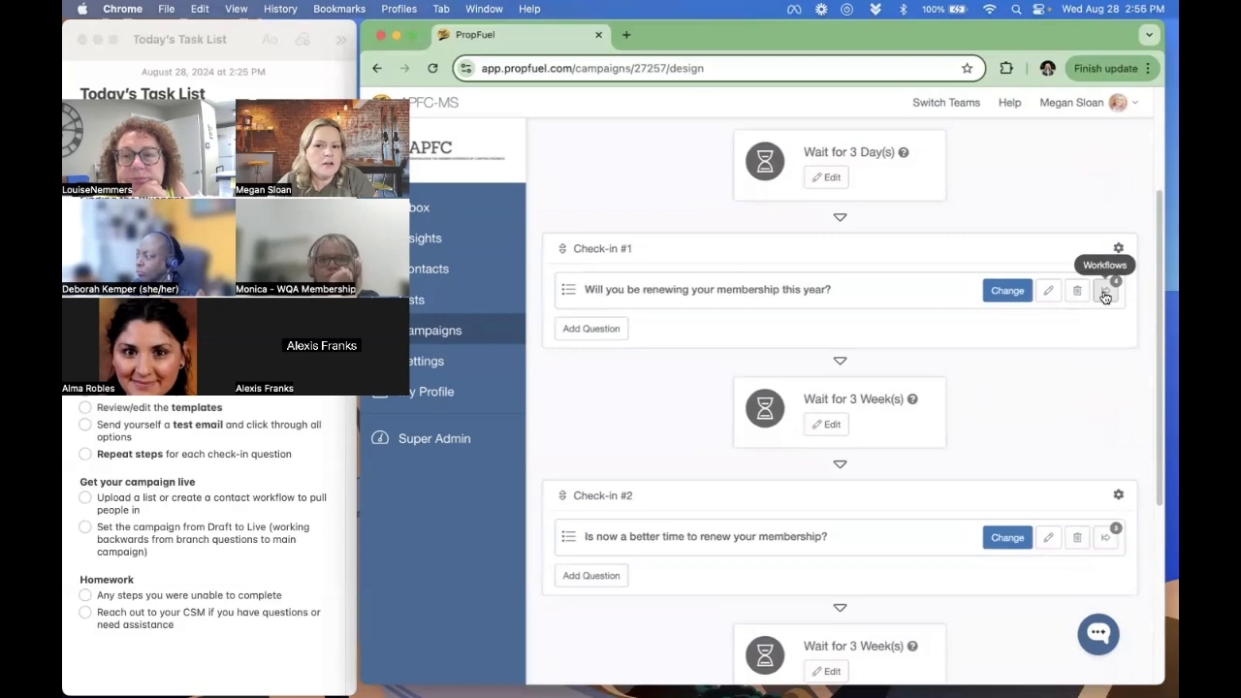
# - Open the Show Text on Landing Page action in Check-in #1's renewal-yes workflow, select its full text and leave without saving
pyautogui.click(1105, 294)
pyautogui.click(875, 465)
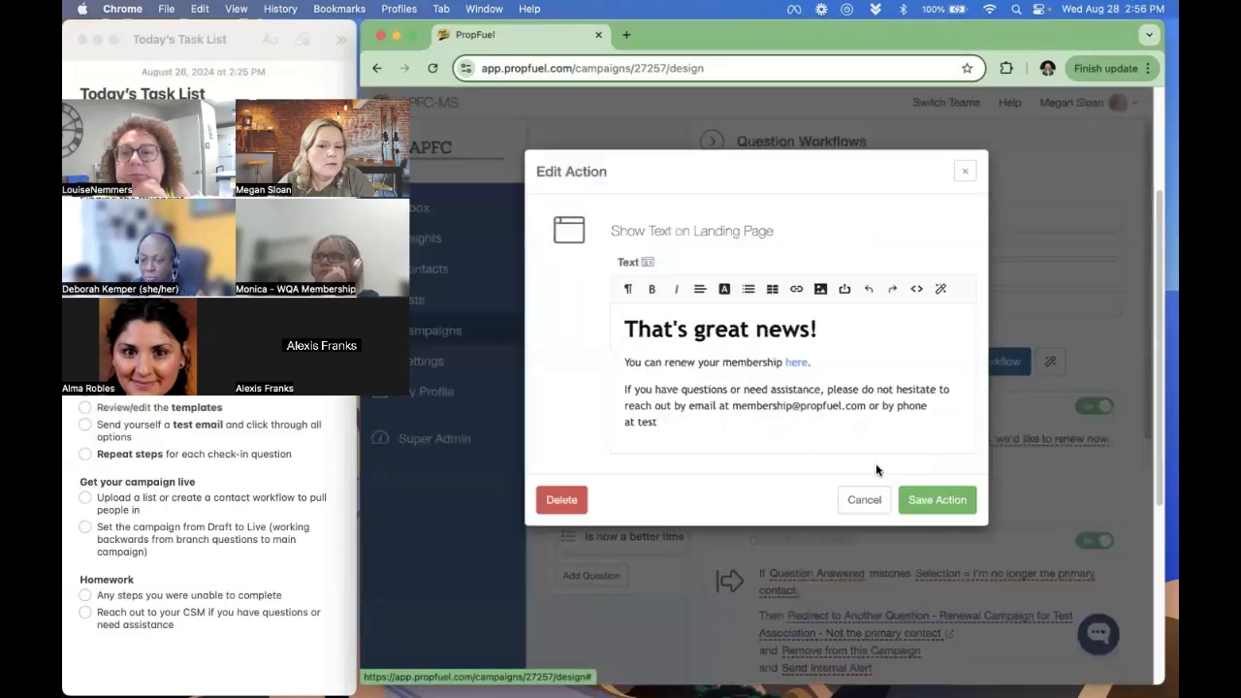
pyautogui.moveTo(824, 438); pyautogui.dragTo(618, 315)
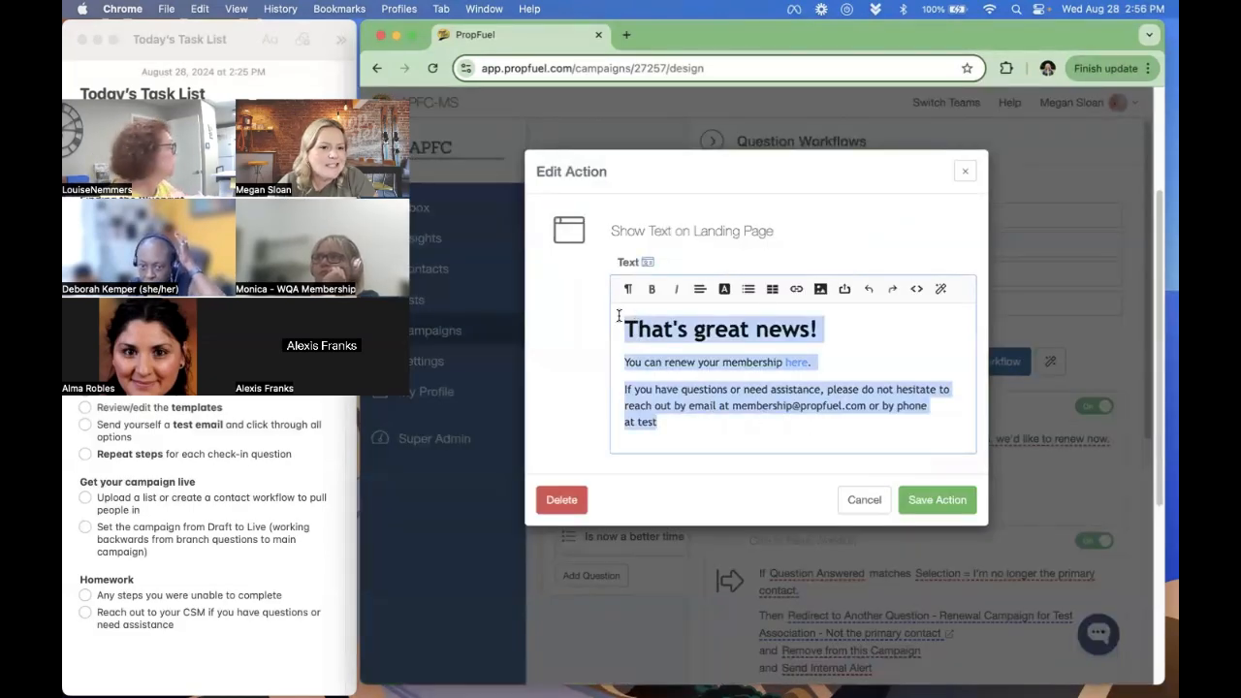
pyautogui.click(862, 500)
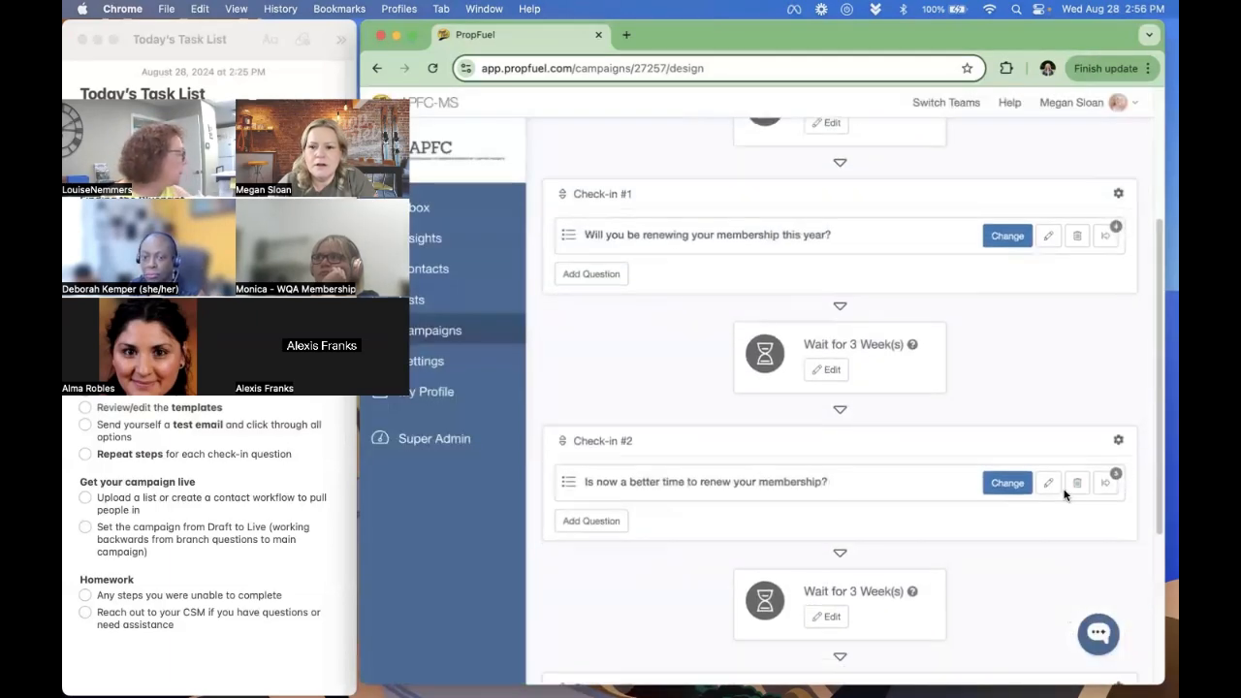
# - Turn on the "Renewal No Longer Primary" and "Renewal No" workflows of the Check-in #2 question
pyautogui.click(1102, 483)
pyautogui.scroll(-3, 886, 491)
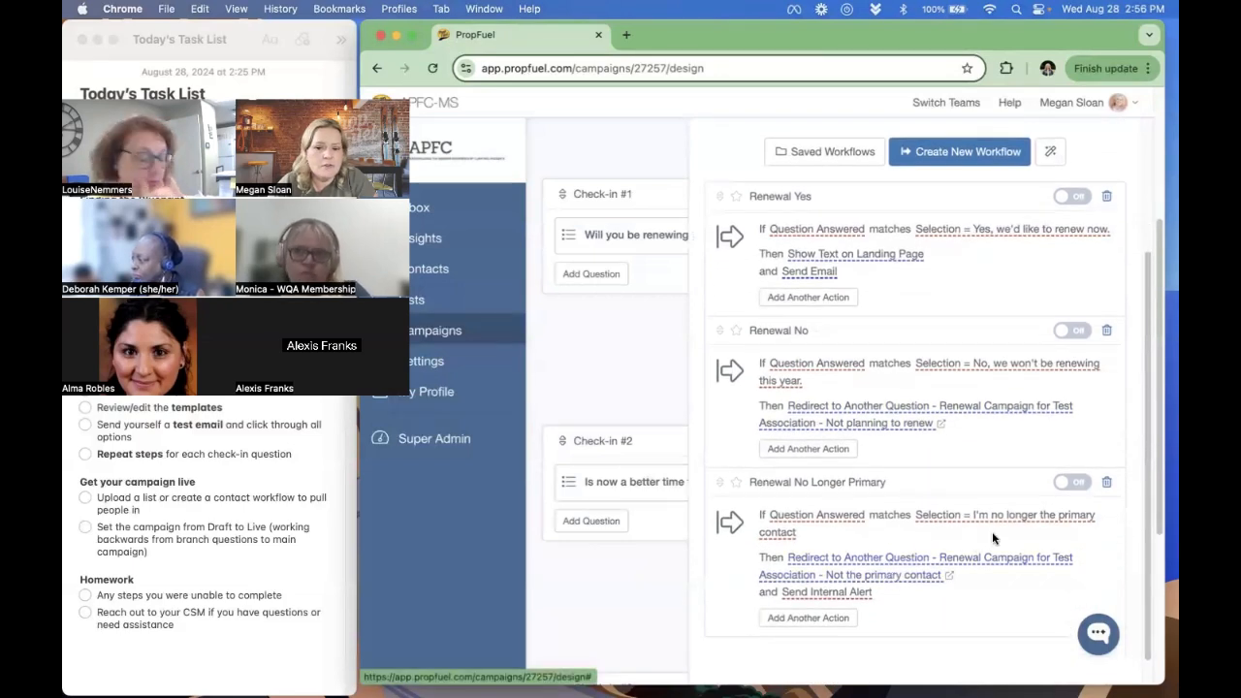
pyautogui.click(1071, 481)
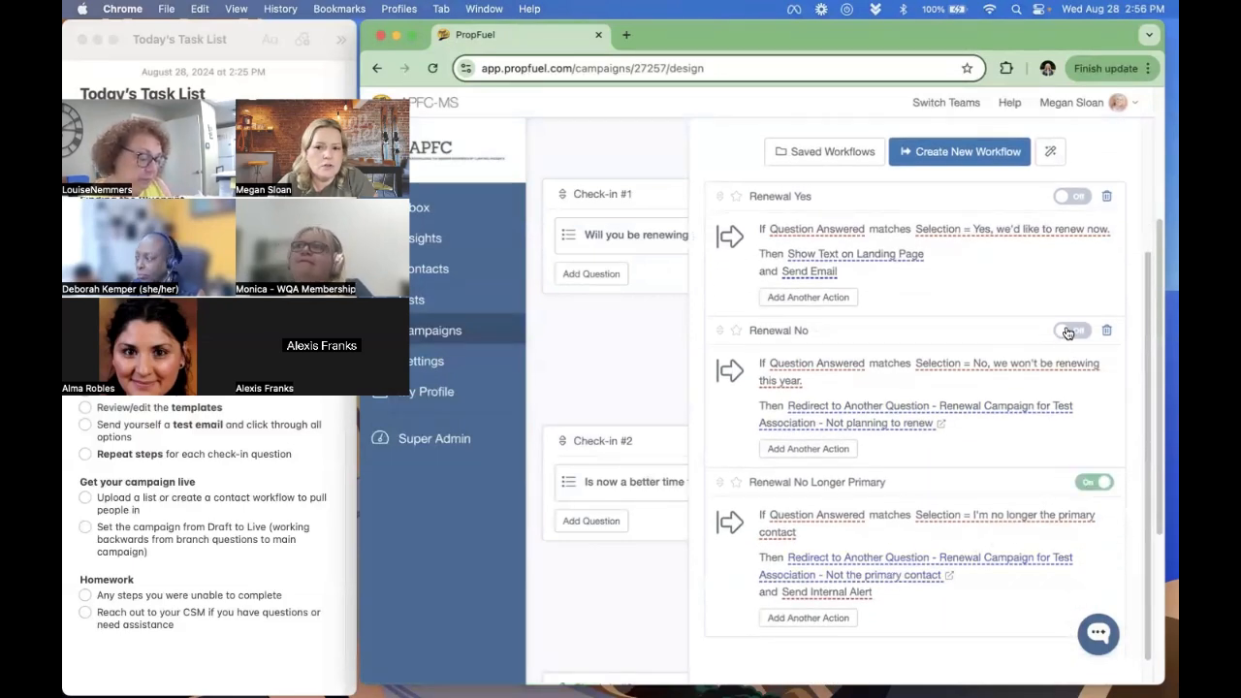
pyautogui.click(1071, 331)
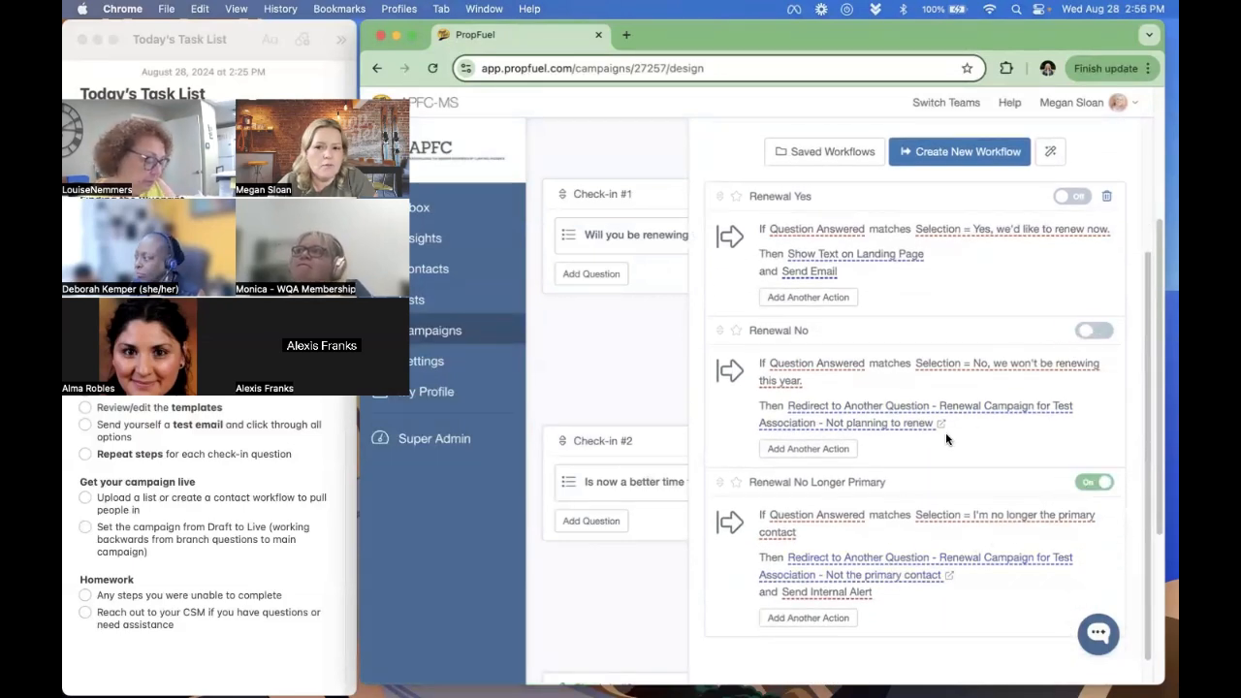
# - Review the landing page text and the email in the "Renewal Yes" workflow without changing them, and turn that workflow on
pyautogui.click(875, 253)
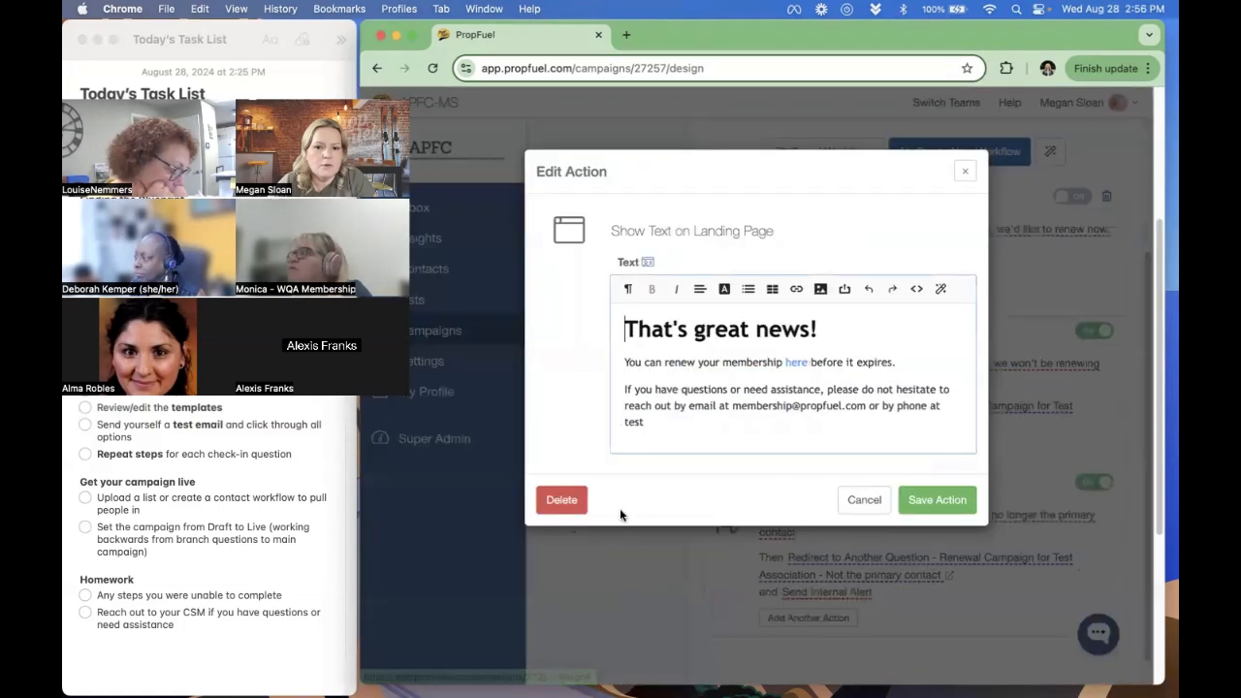
pyautogui.click(862, 500)
pyautogui.click(752, 272)
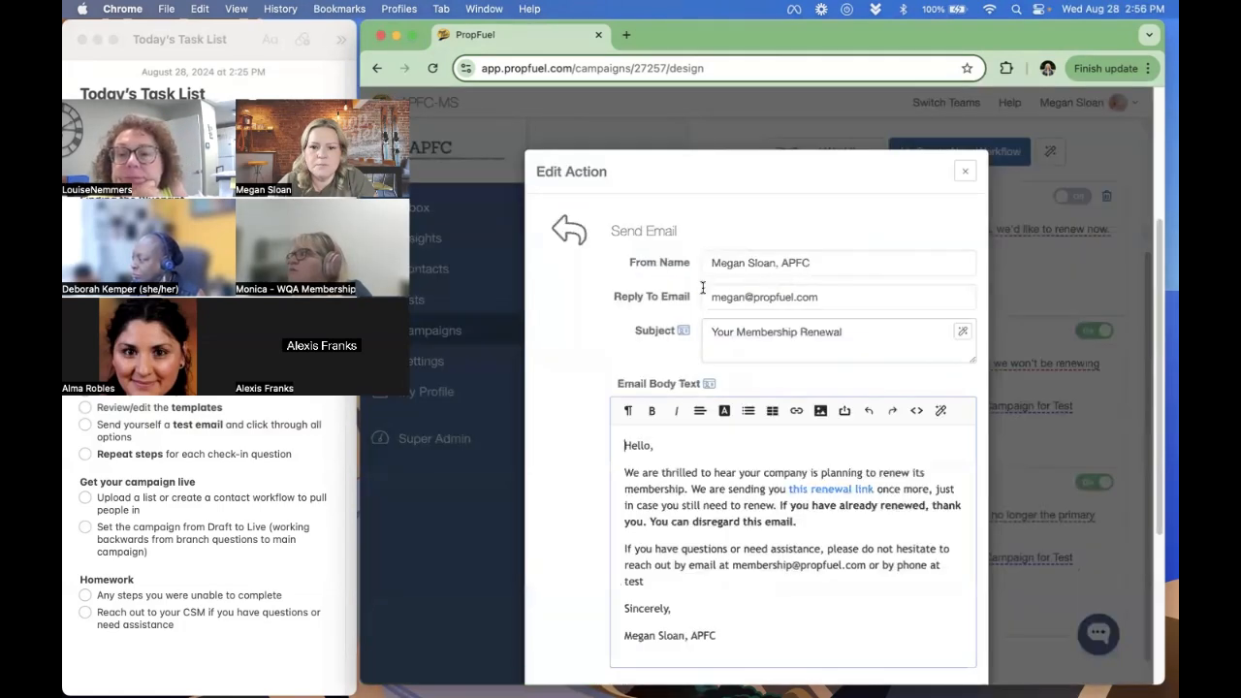
pyautogui.scroll(-2, 669, 343)
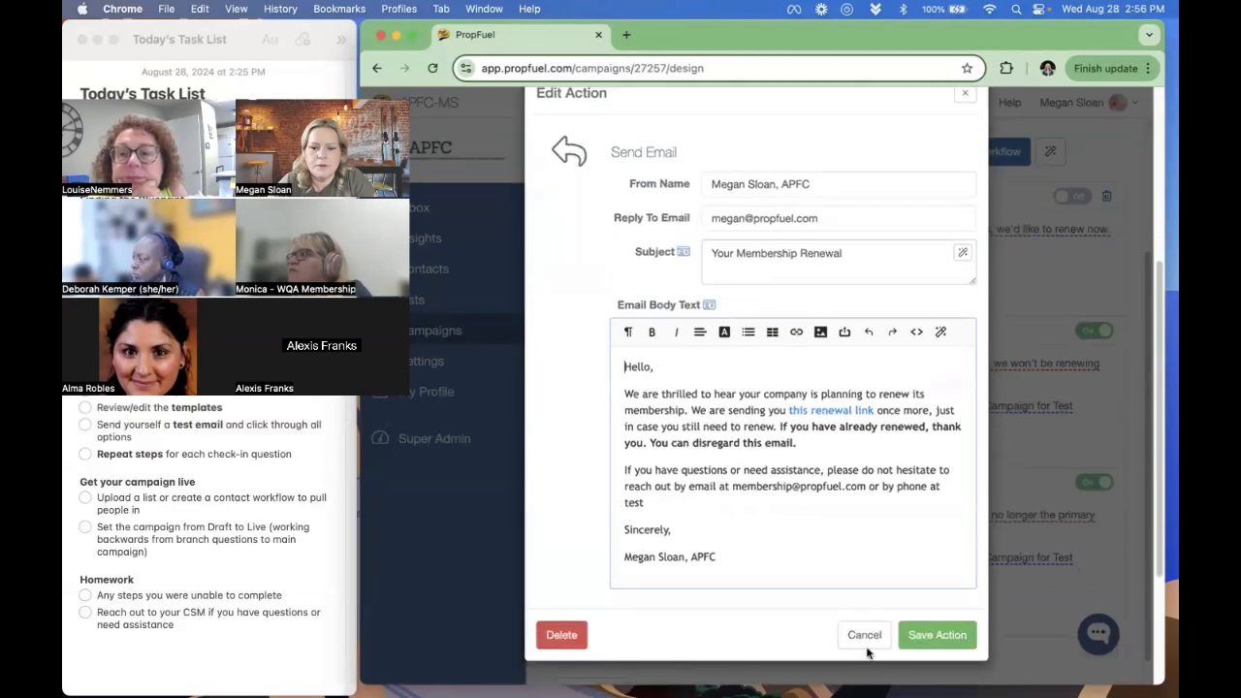
pyautogui.click(864, 635)
pyautogui.scroll(4, 902, 353)
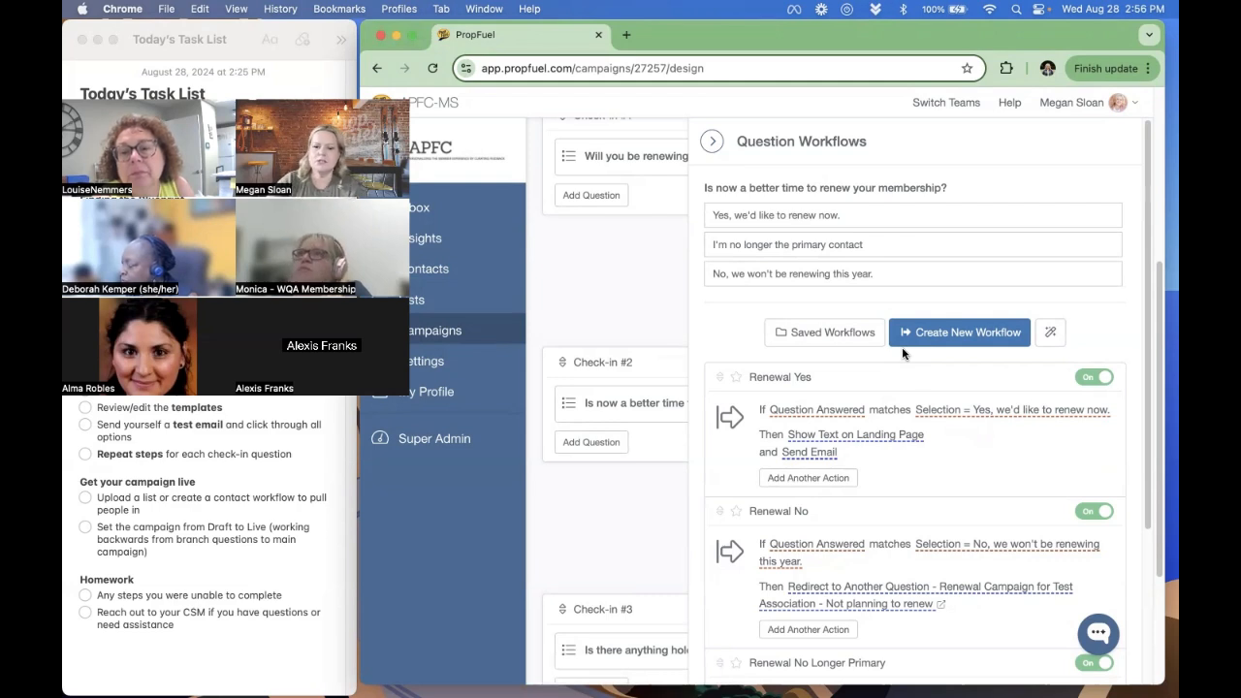
# - Add a Remove from a Campaign action set to This Campaign to the "Renewal No" workflow and save it
pyautogui.scroll(-4, 919, 404)
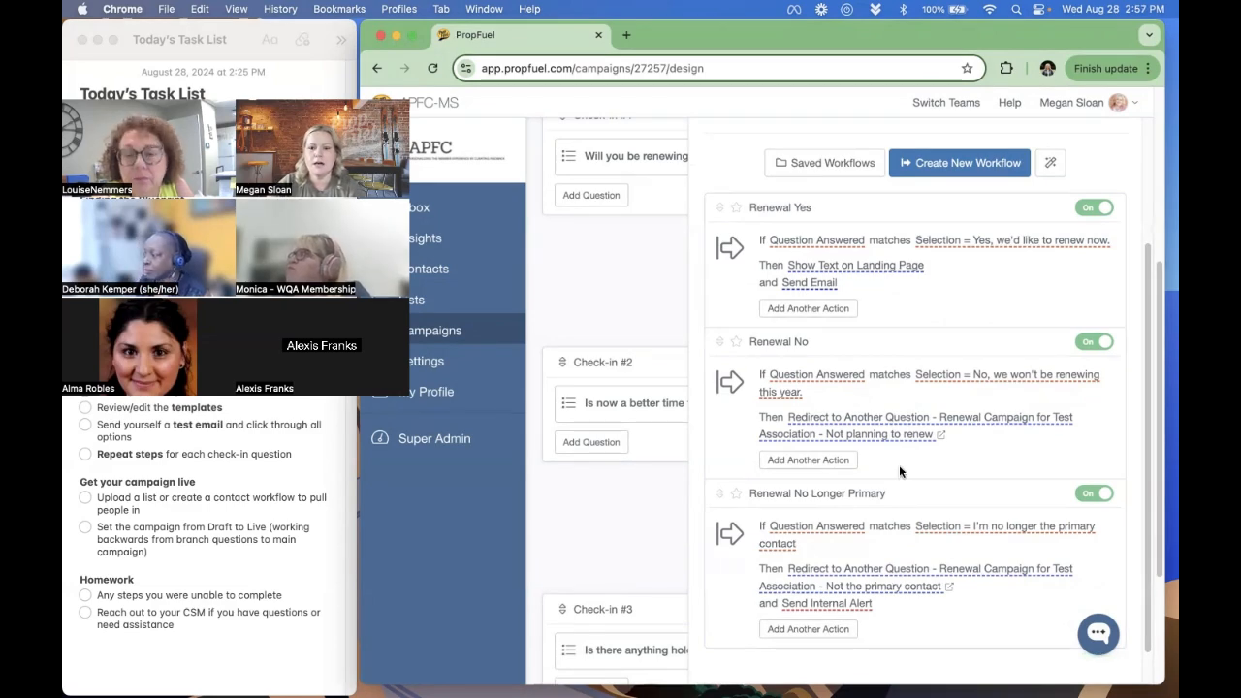
pyautogui.click(812, 461)
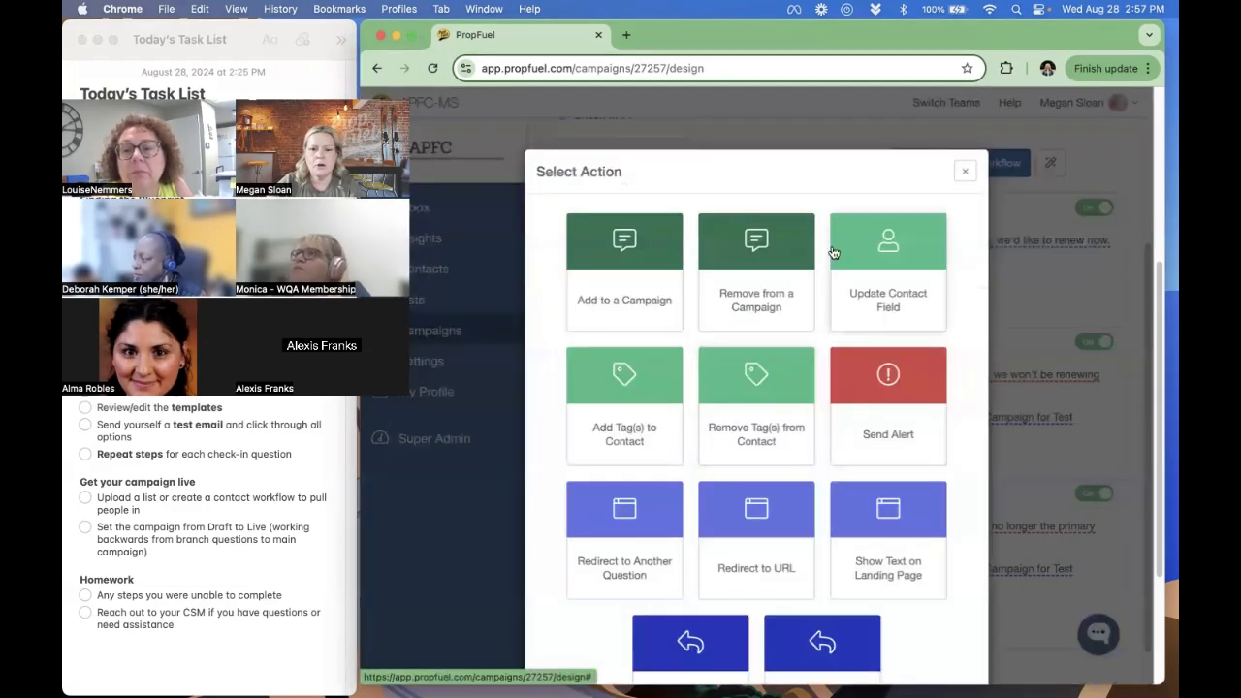
pyautogui.click(753, 251)
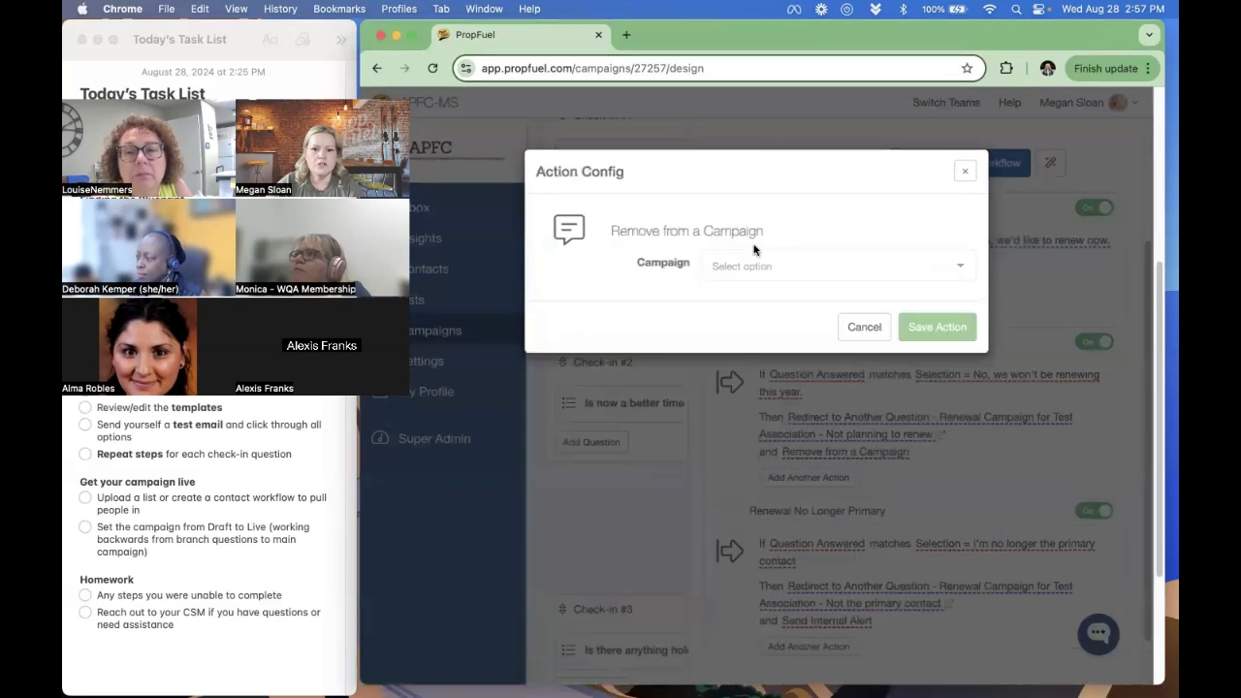
pyautogui.click(805, 266)
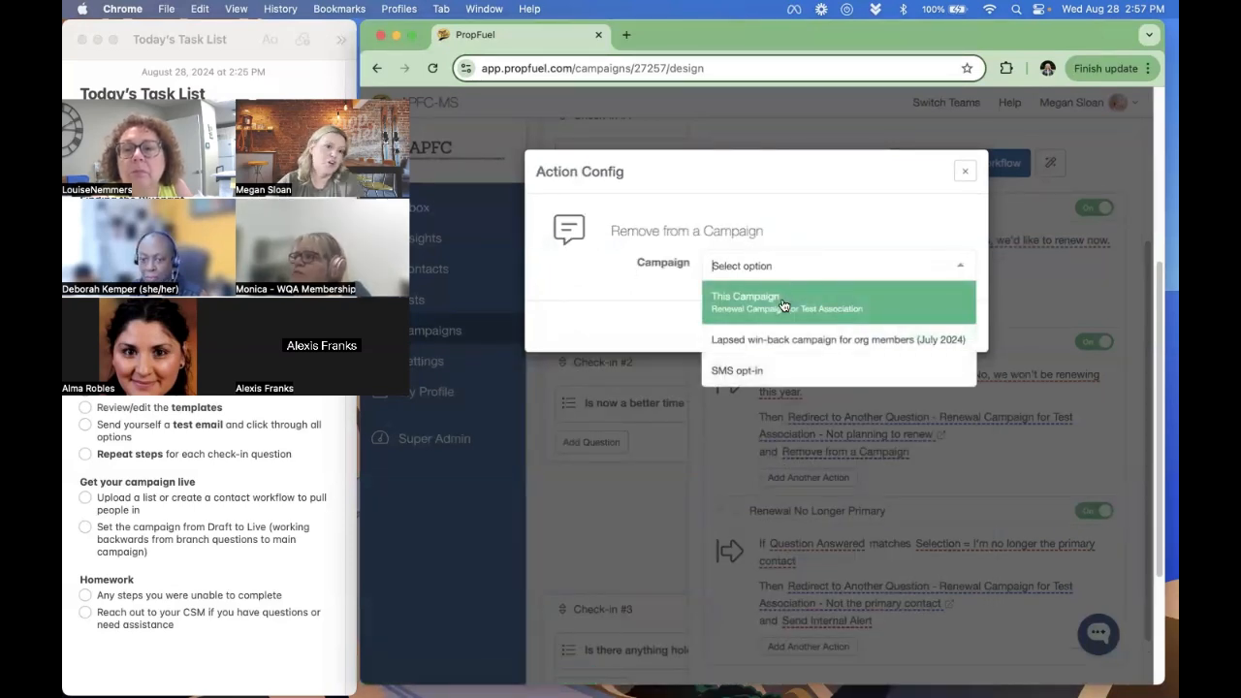
pyautogui.click(783, 305)
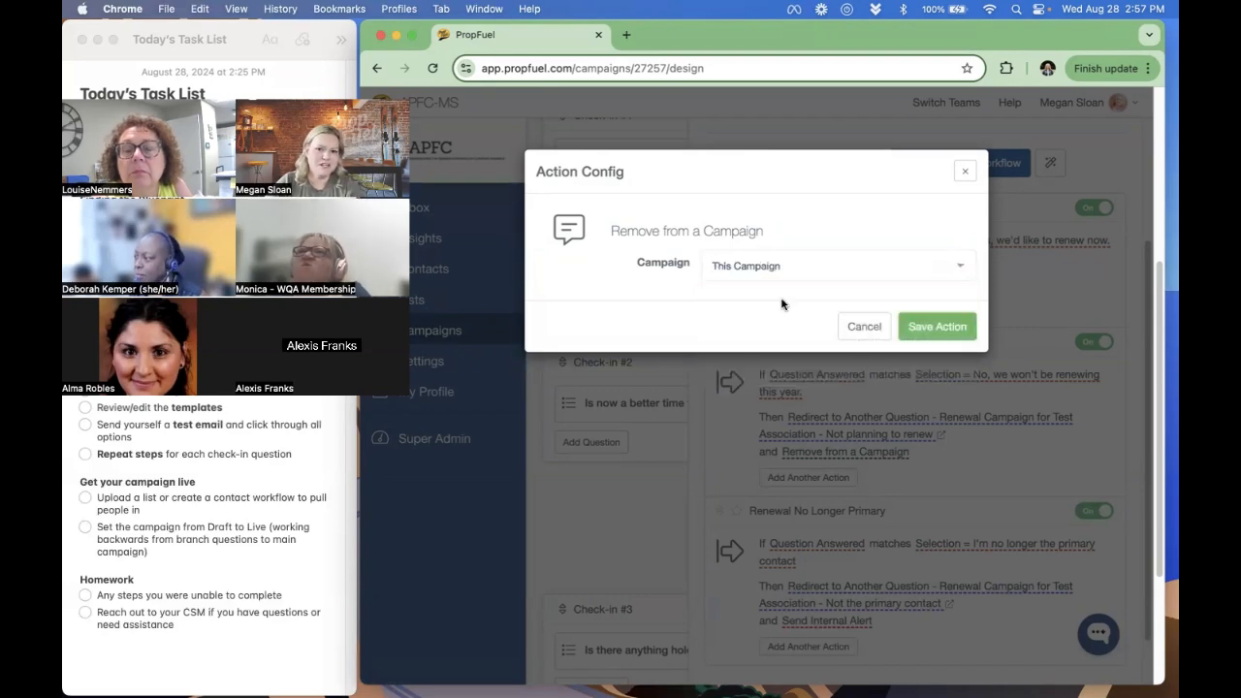
pyautogui.click(936, 329)
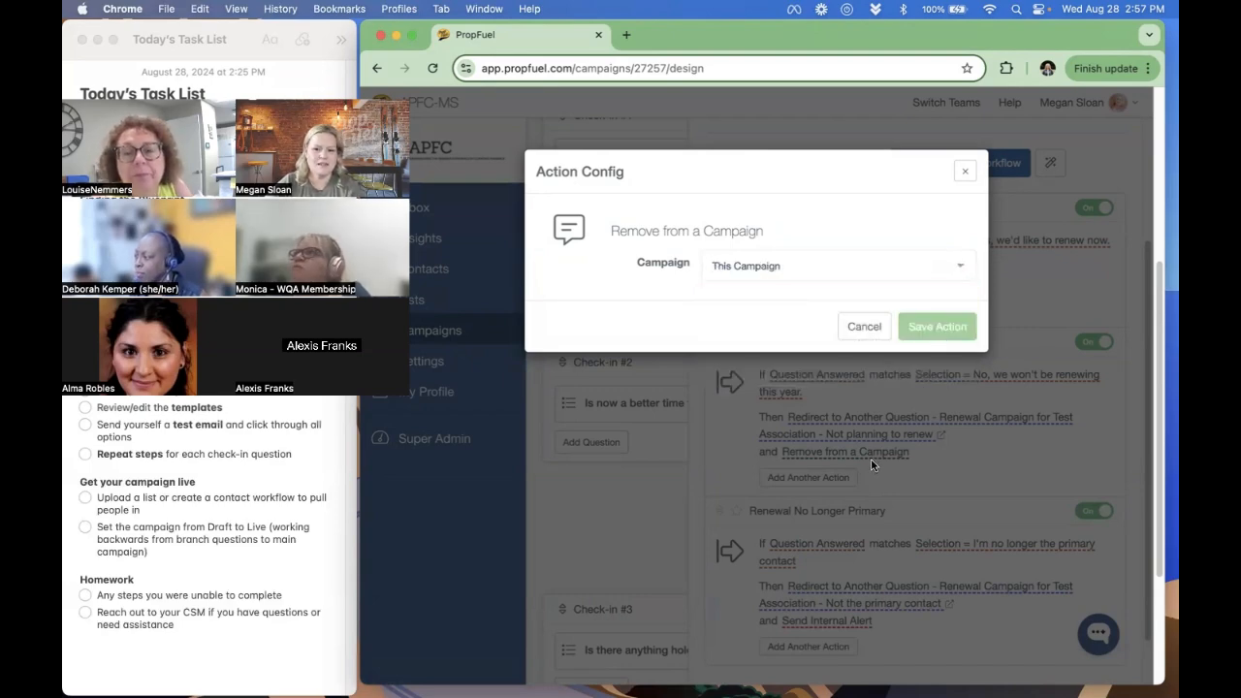
# - Add a Remove from a Campaign action set to This Campaign to the "Renewal No Longer Primary" workflow and save it
pyautogui.scroll(-2, 928, 470)
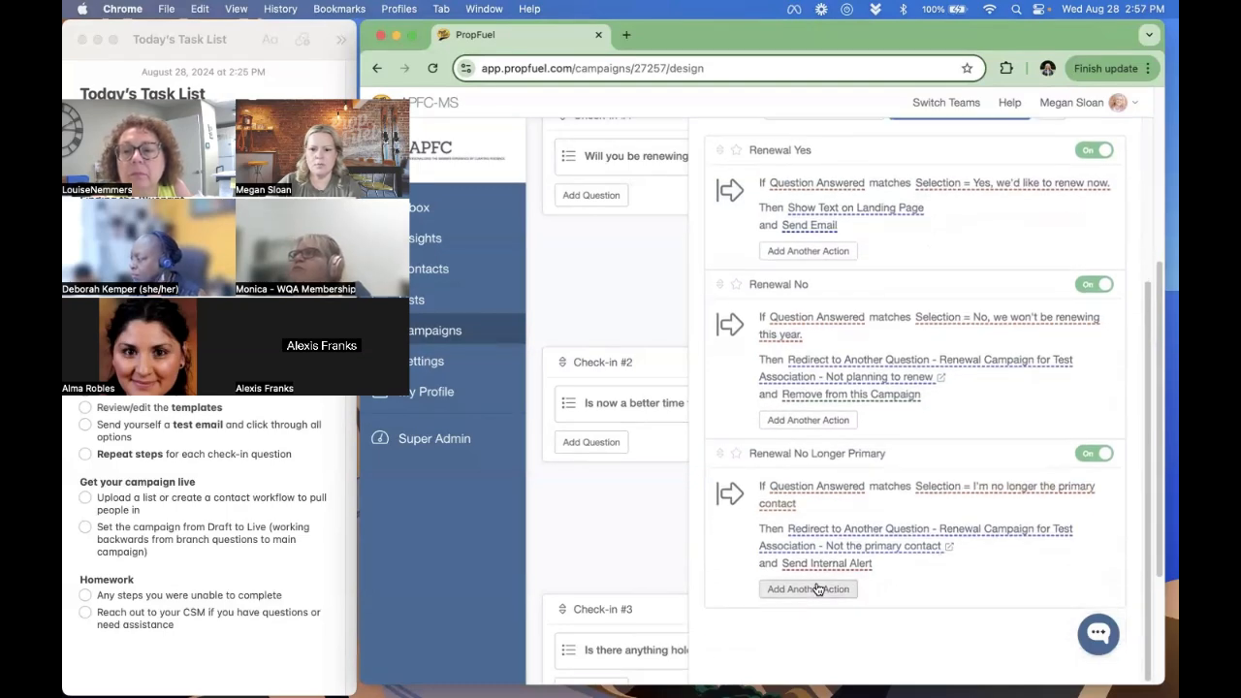
pyautogui.click(817, 590)
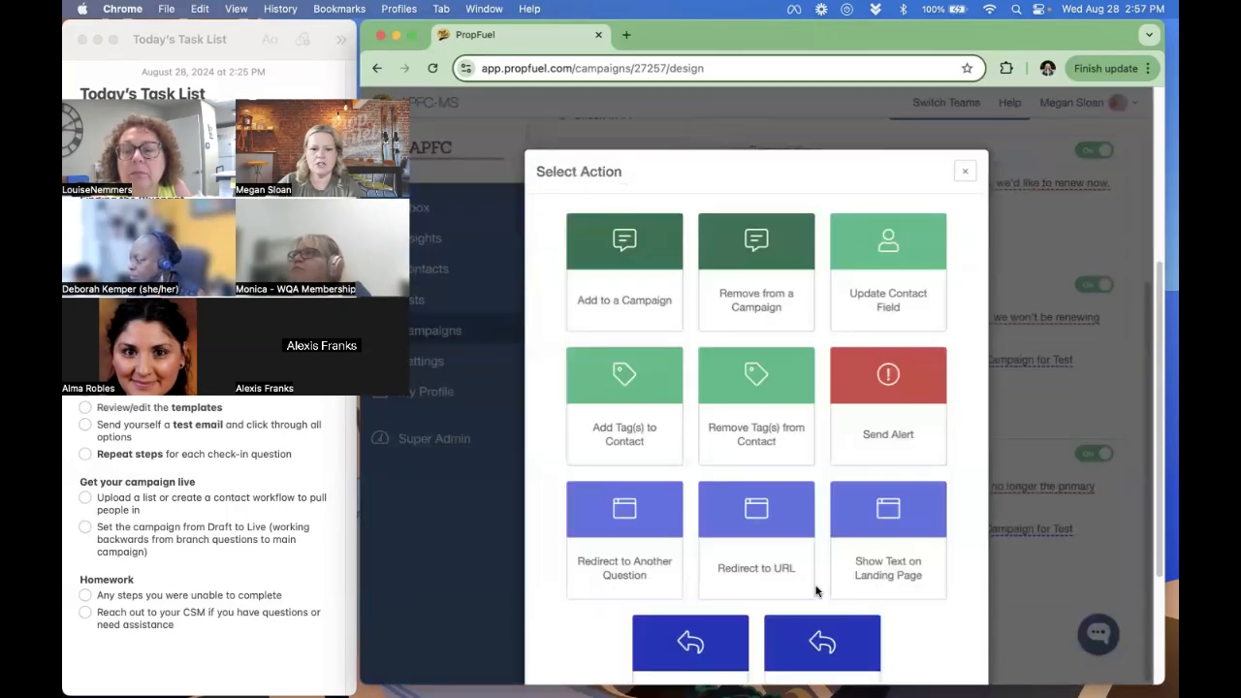
pyautogui.click(752, 303)
pyautogui.click(796, 267)
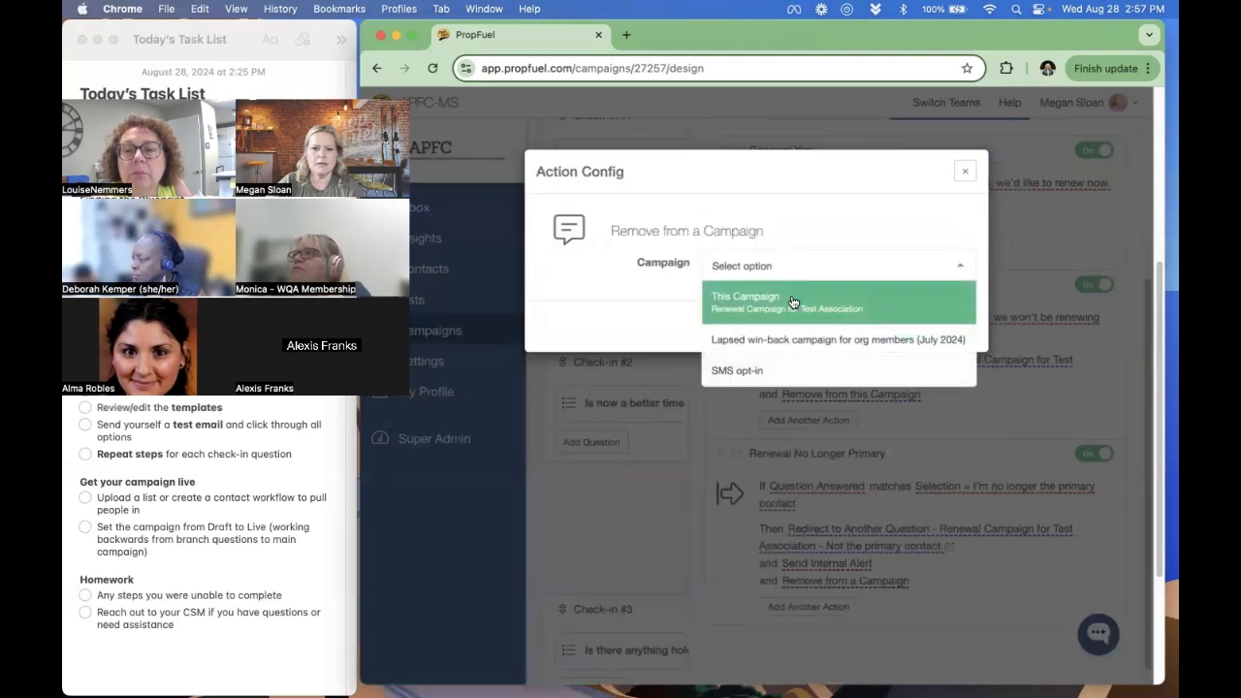
pyautogui.click(791, 301)
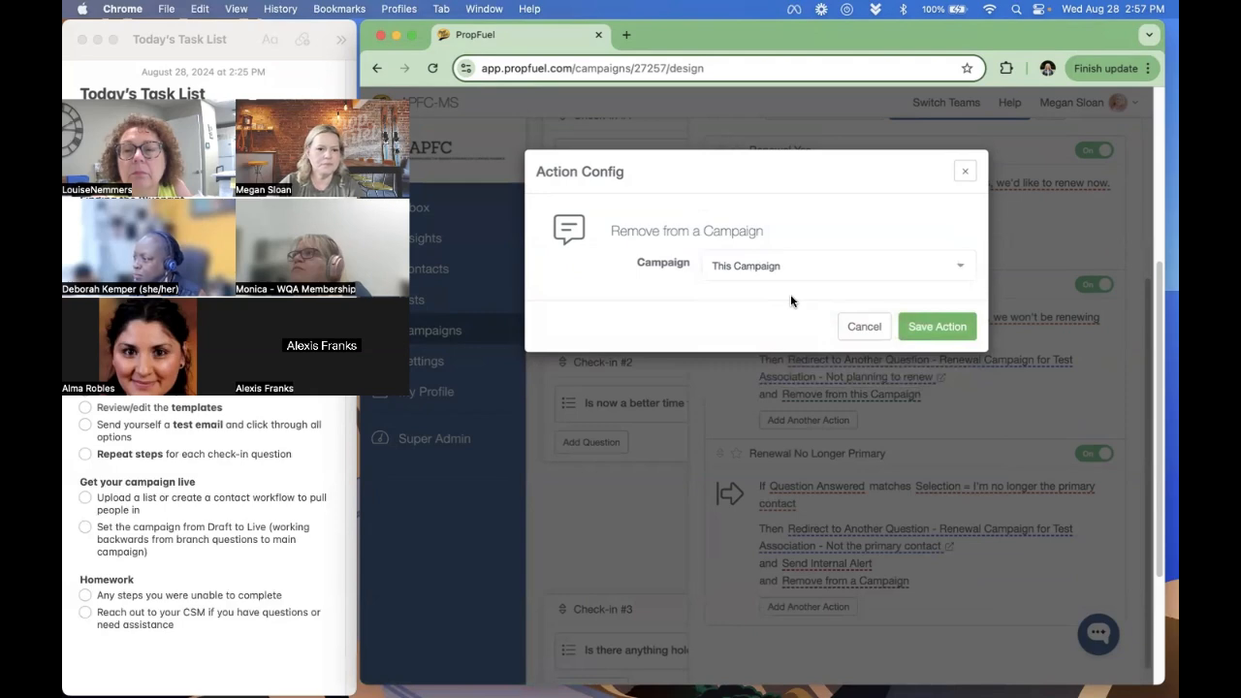
pyautogui.click(931, 327)
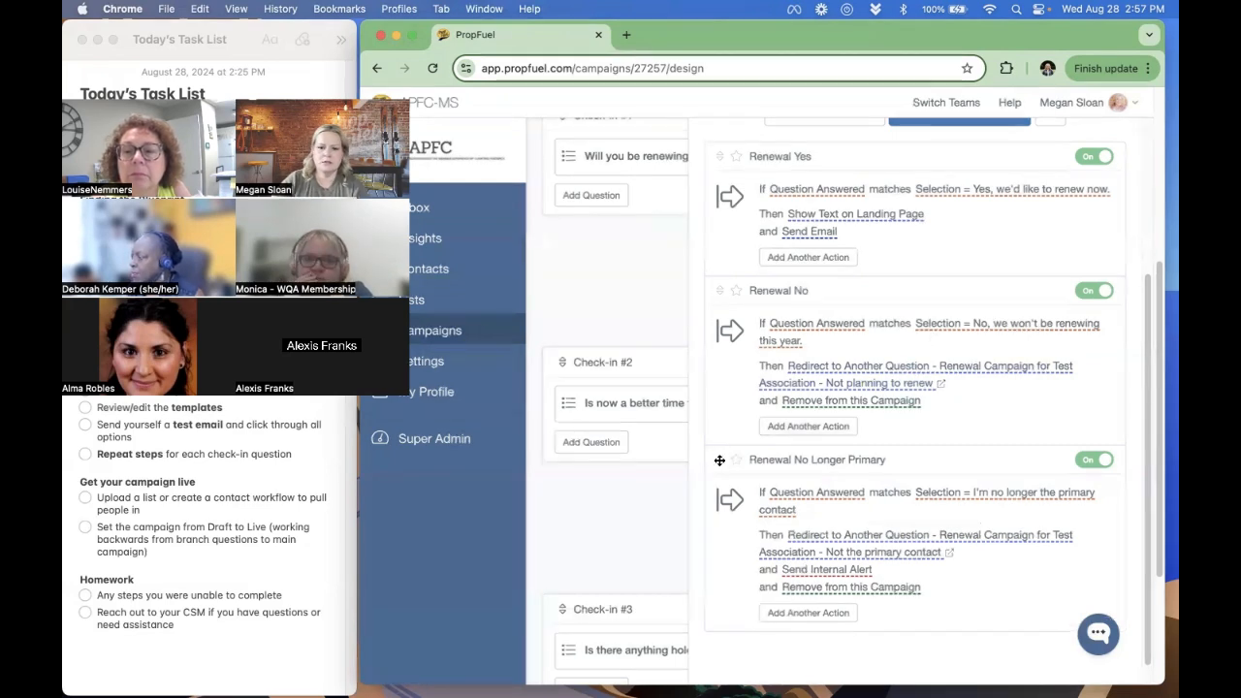
# - Move the "Renewal No Longer Primary" workflow above "Renewal No" and close the question workflows
pyautogui.moveTo(719, 460); pyautogui.dragTo(722, 291)
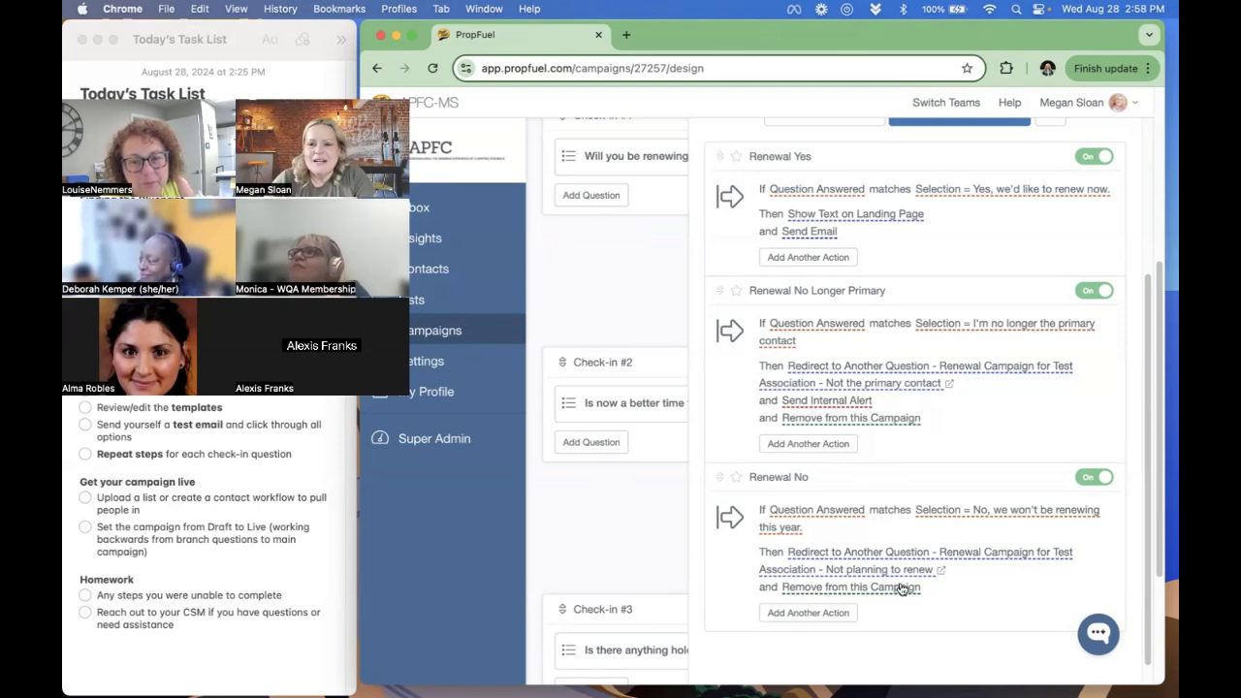
pyautogui.scroll(2, 922, 456)
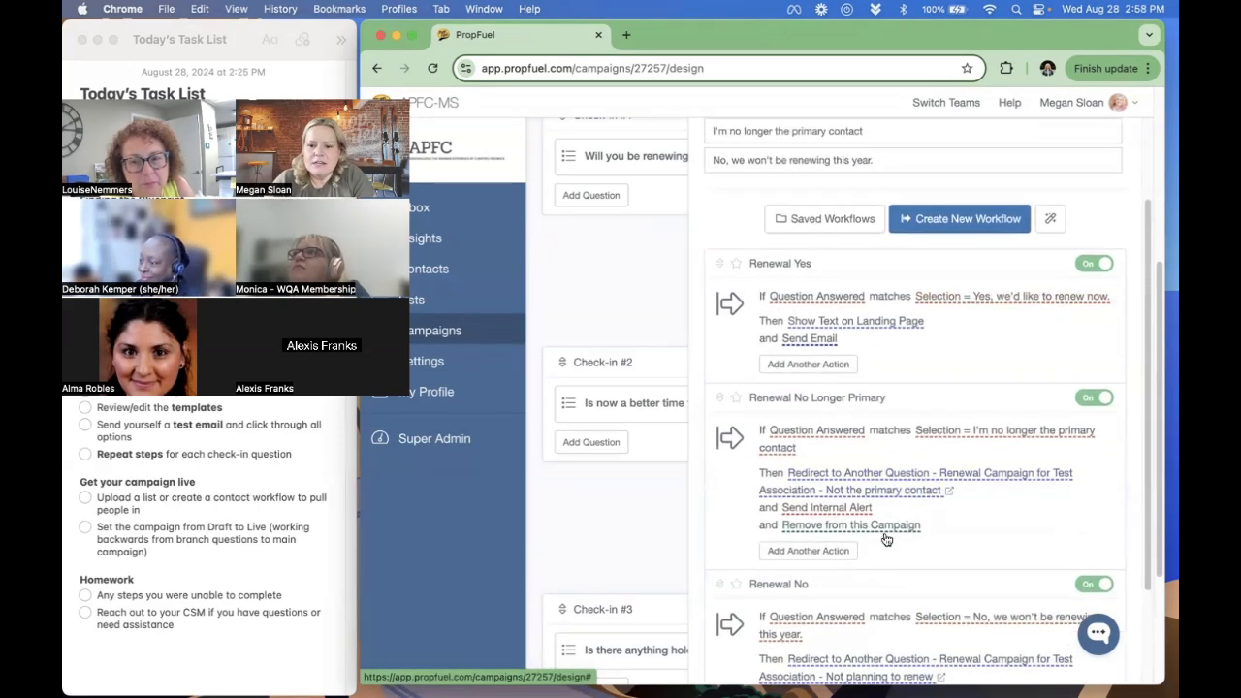
pyautogui.scroll(-2, 882, 554)
pyautogui.scroll(-1, 882, 555)
pyautogui.click(623, 542)
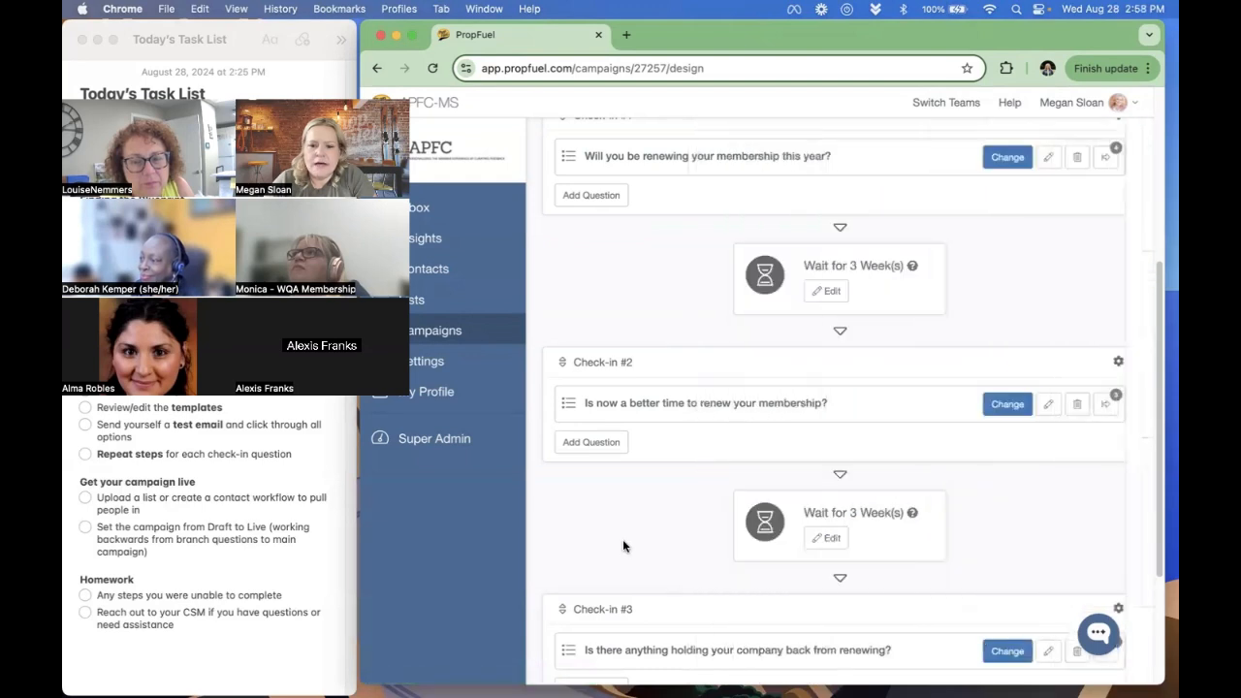
# - In Check-in #2's email template, add a text block below the question block containing "Sincerely," and the sender's full name
pyautogui.click(1117, 363)
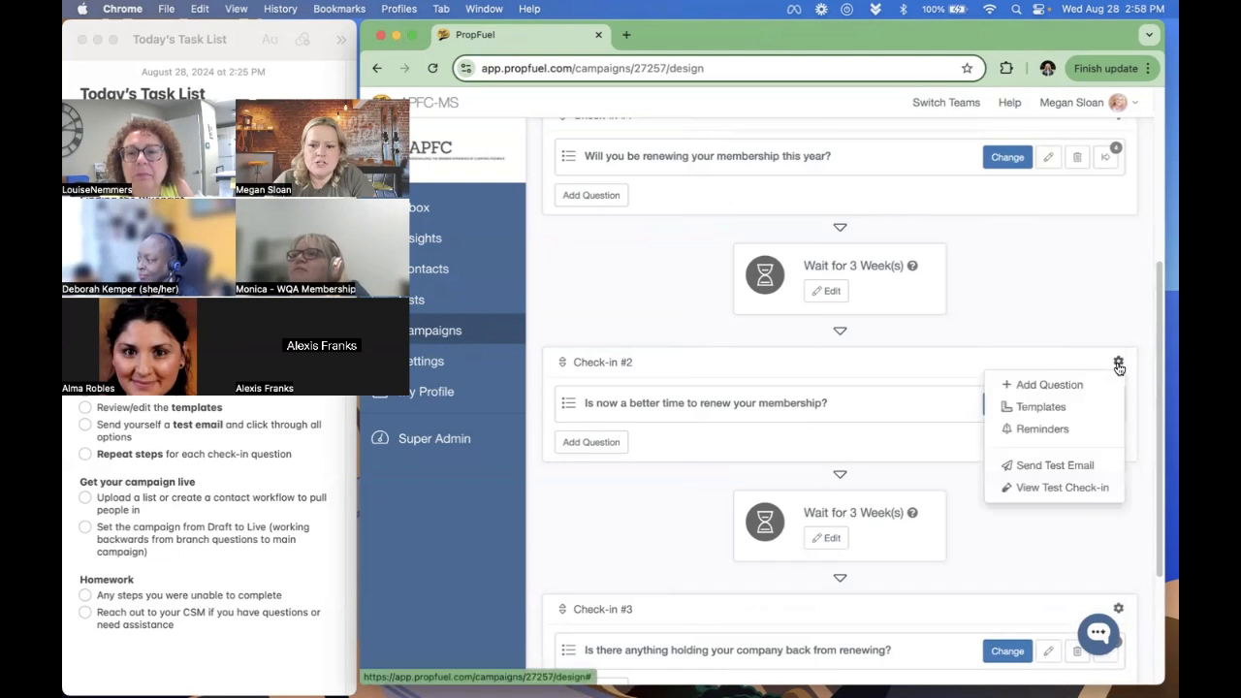
pyautogui.click(1046, 408)
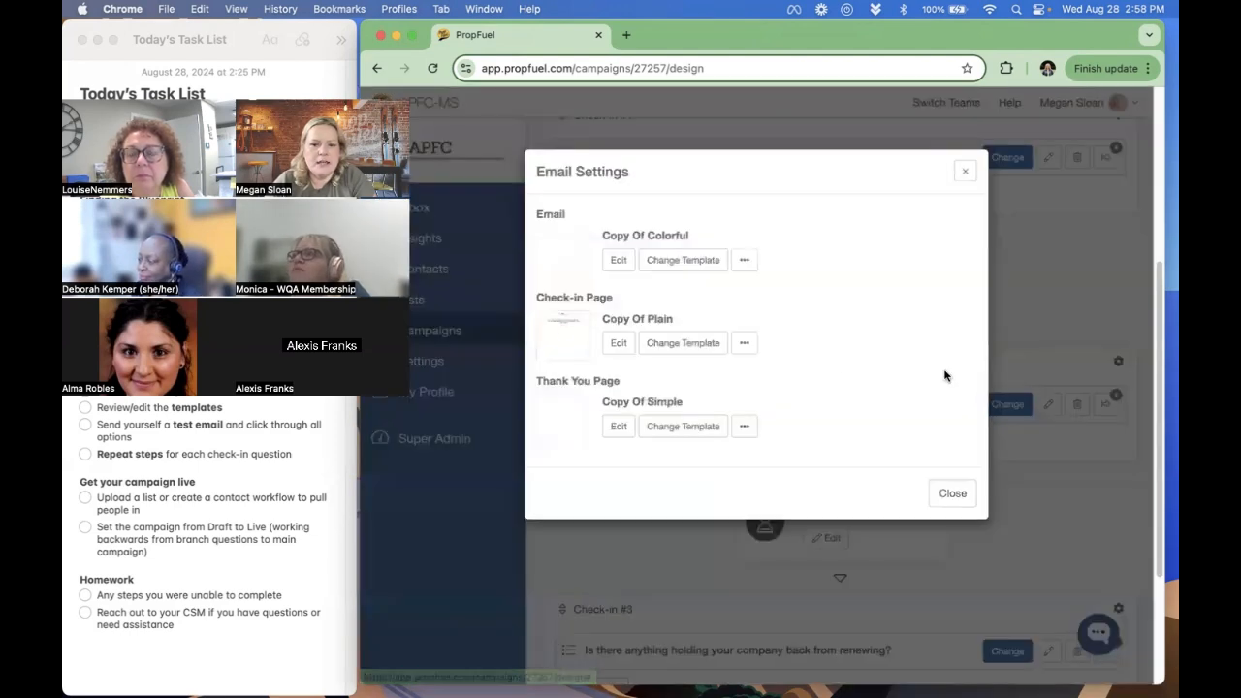
pyautogui.click(617, 261)
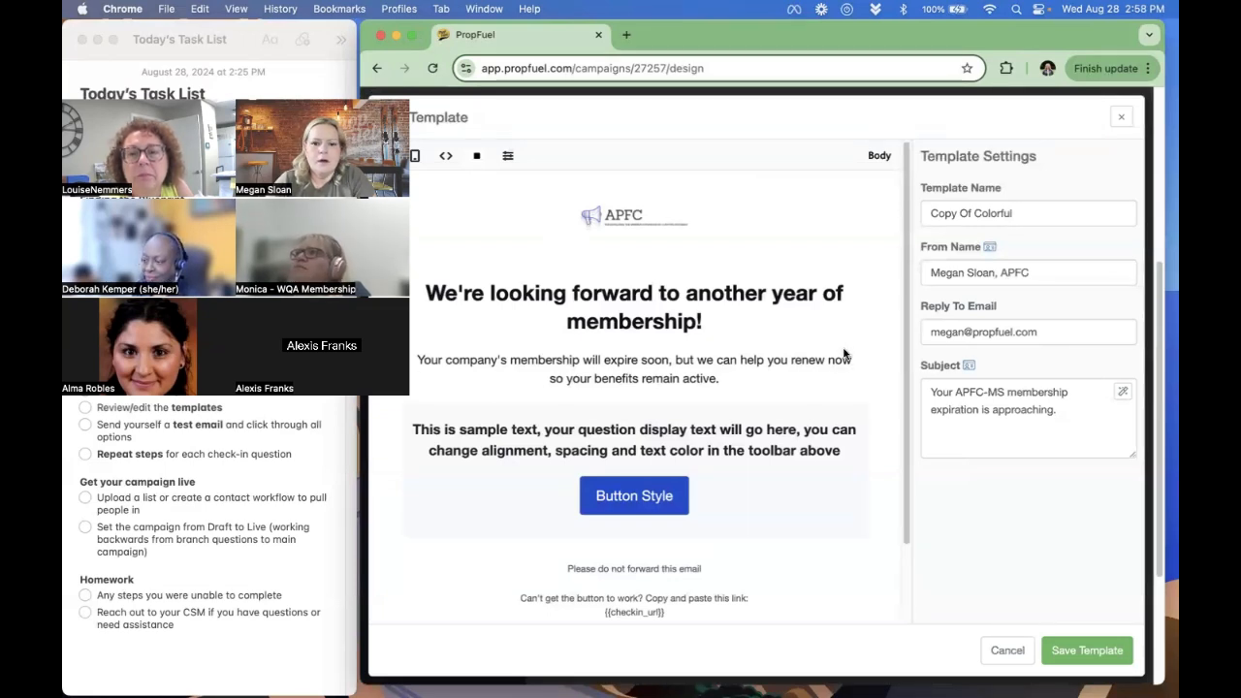
pyautogui.click(776, 509)
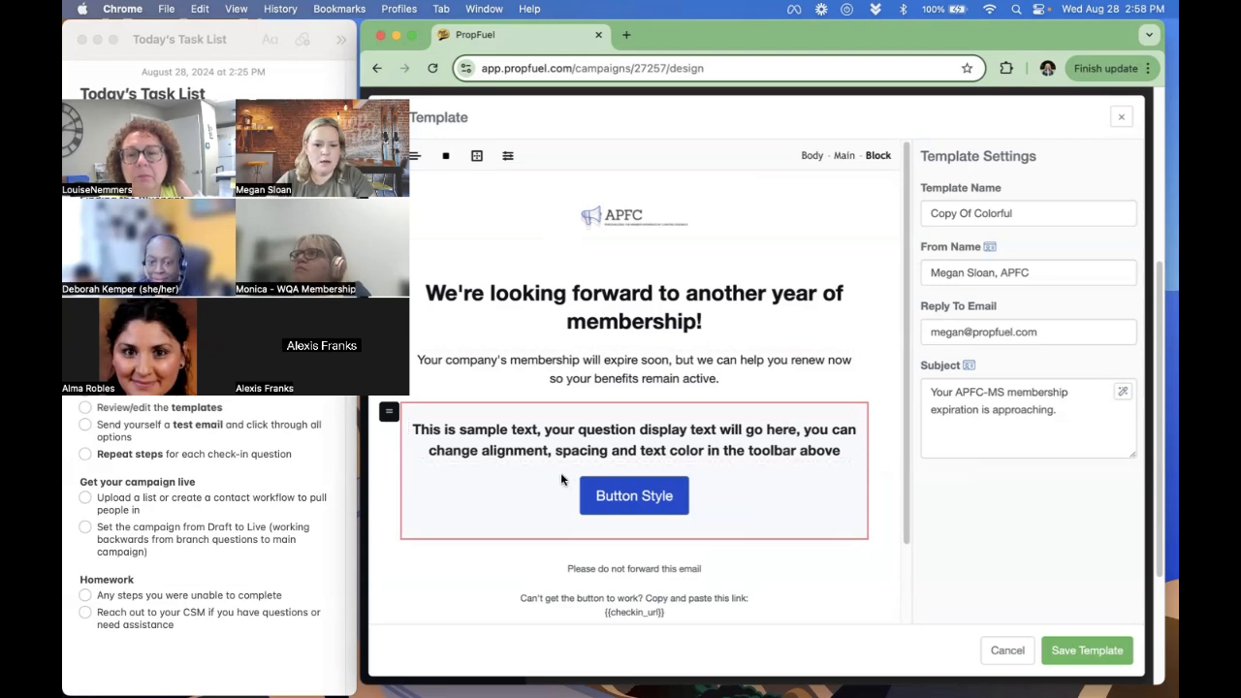
pyautogui.click(385, 155)
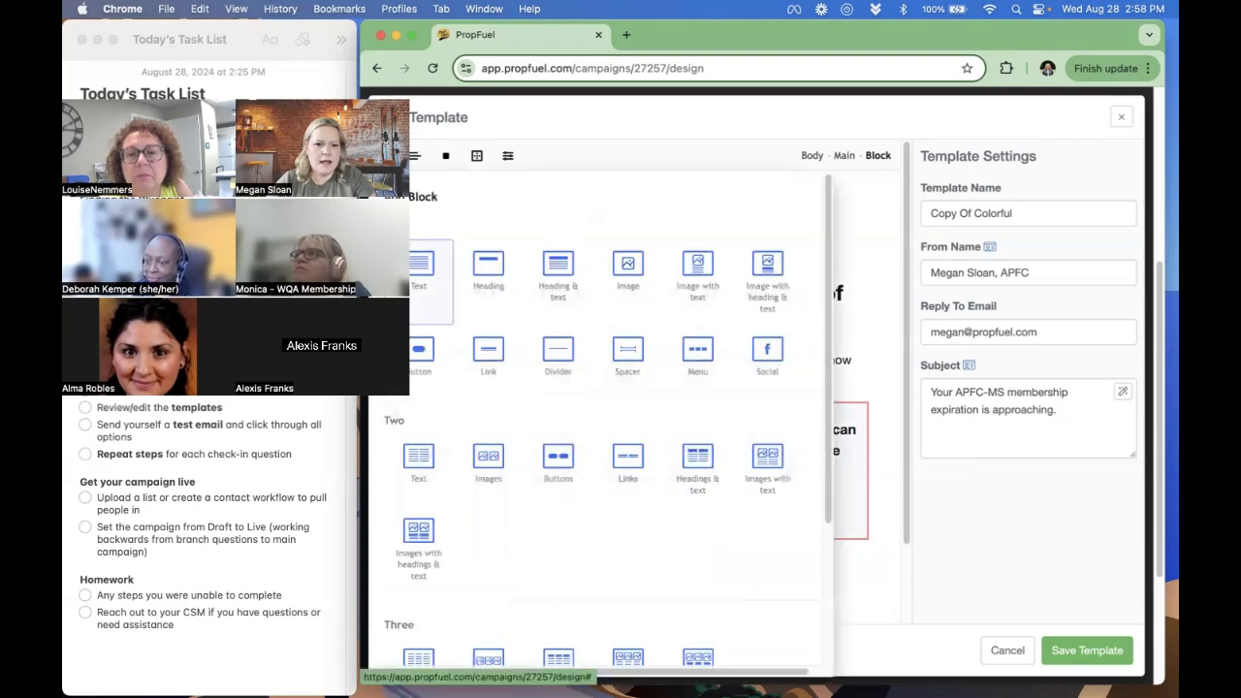
pyautogui.click(423, 271)
pyautogui.click(455, 572)
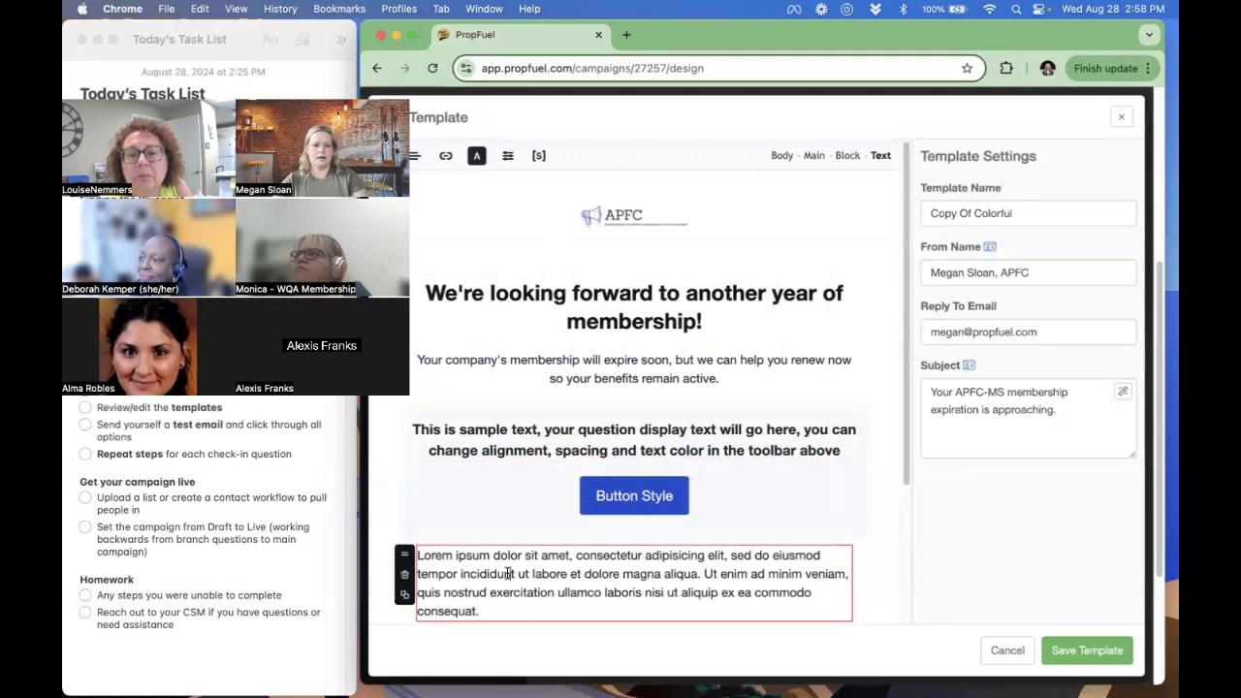
pyautogui.hotkey('ctrl', 'a')
pyautogui.write('Sincerely,')
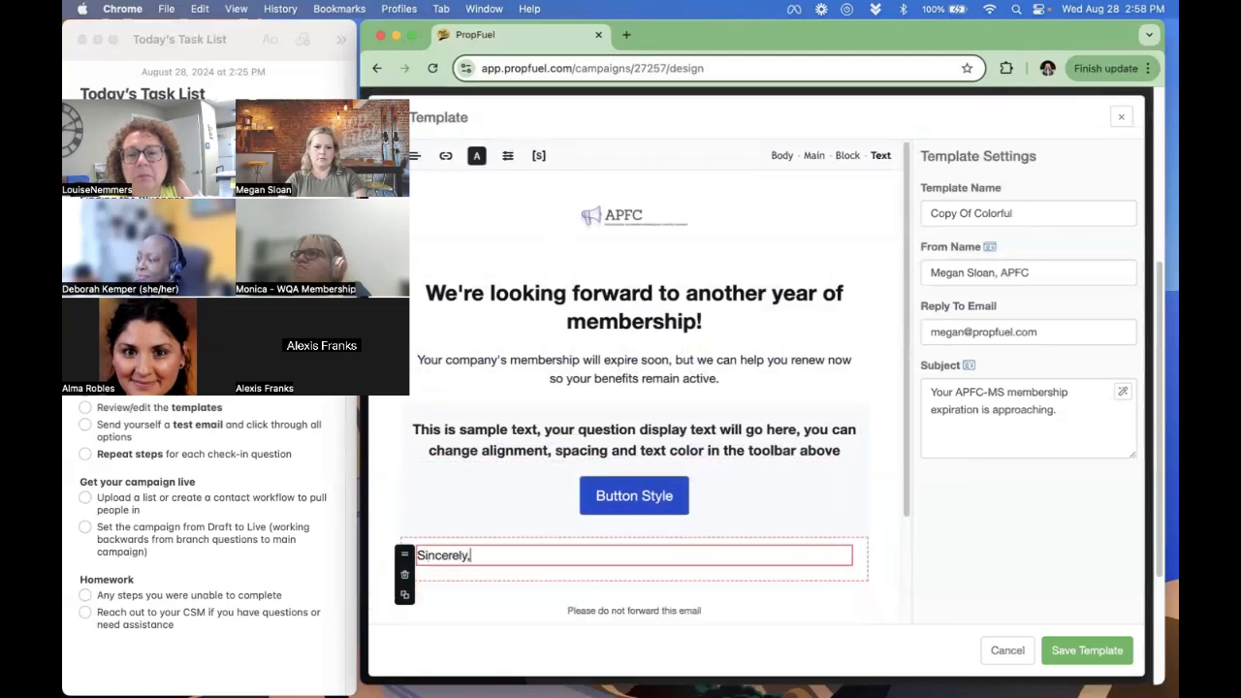
pyautogui.press('Return')
pyautogui.press('Return')
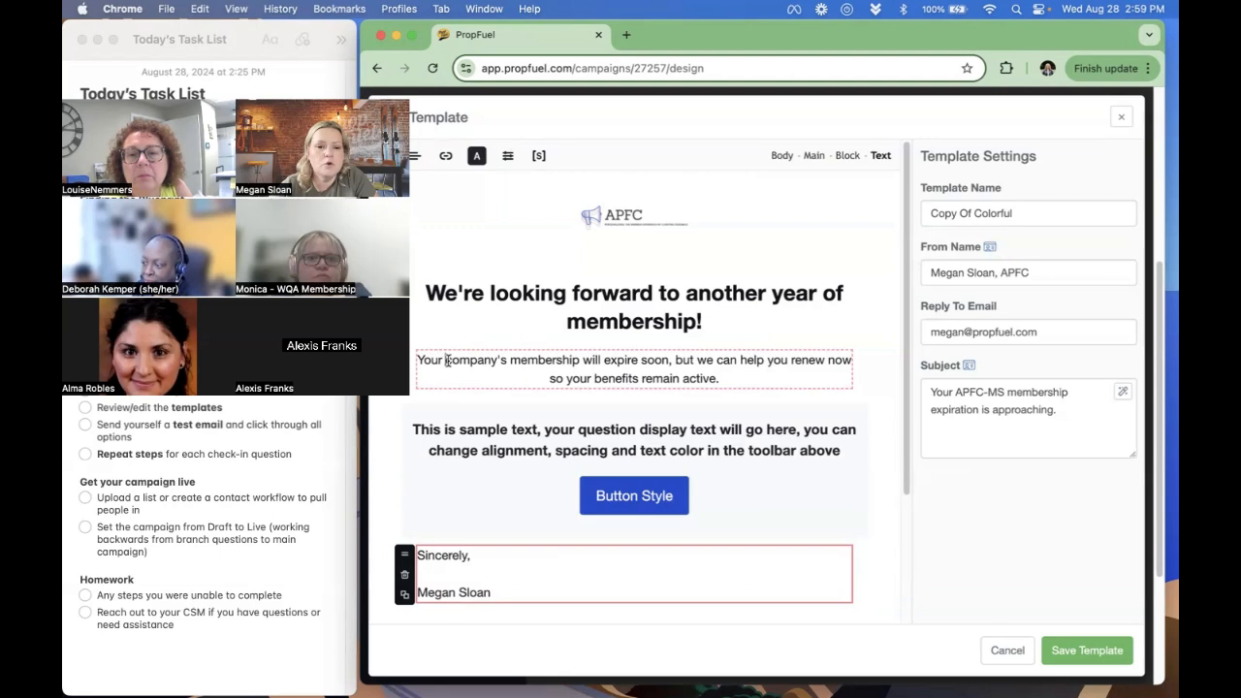
# - Replace "Your company's membership" in the email's intro sentence with the Organization personalization field followed by "'s"
pyautogui.moveTo(447, 360)
pyautogui.mouseDown()
pyautogui.moveTo(581, 360)
pyautogui.moveTo(453, 360)
pyautogui.moveTo(468, 356)
pyautogui.mouseUp()
pyautogui.click(585, 359)
pyautogui.press('BackSpace')
pyautogui.press('BackSpace')
pyautogui.press('BackSpace')
pyautogui.press('BackSpace')
pyautogui.press('BackSpace')
pyautogui.press('BackSpace')
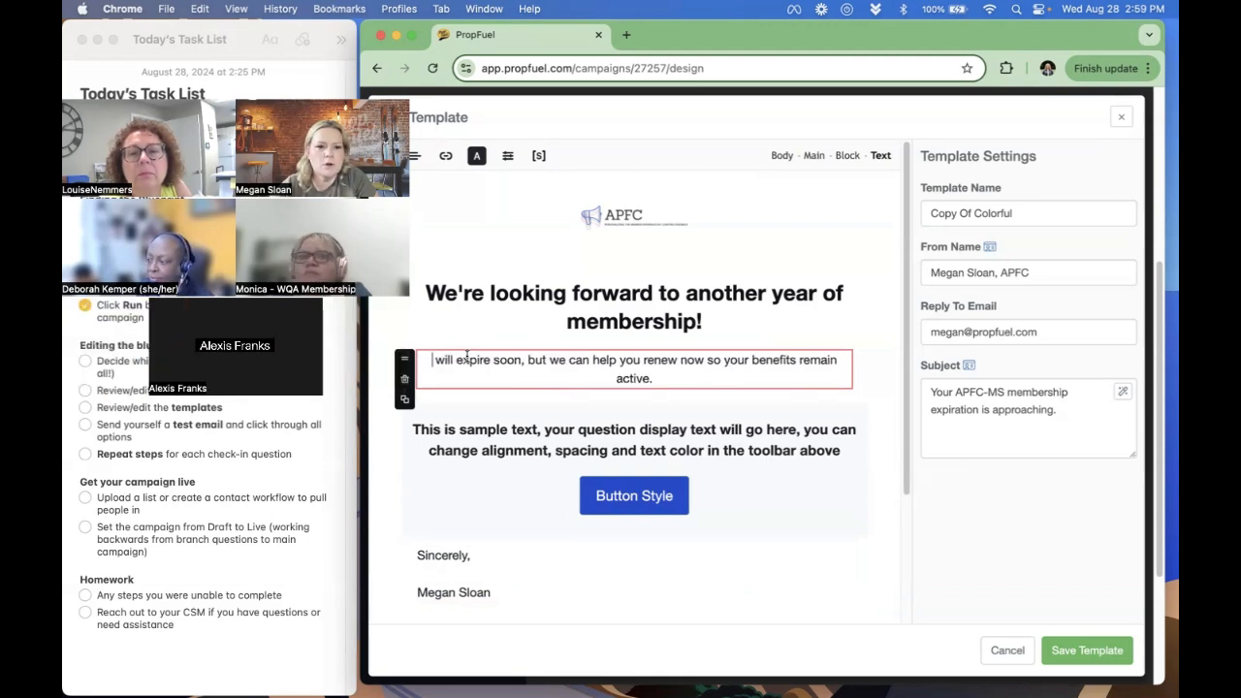
pyautogui.click(538, 156)
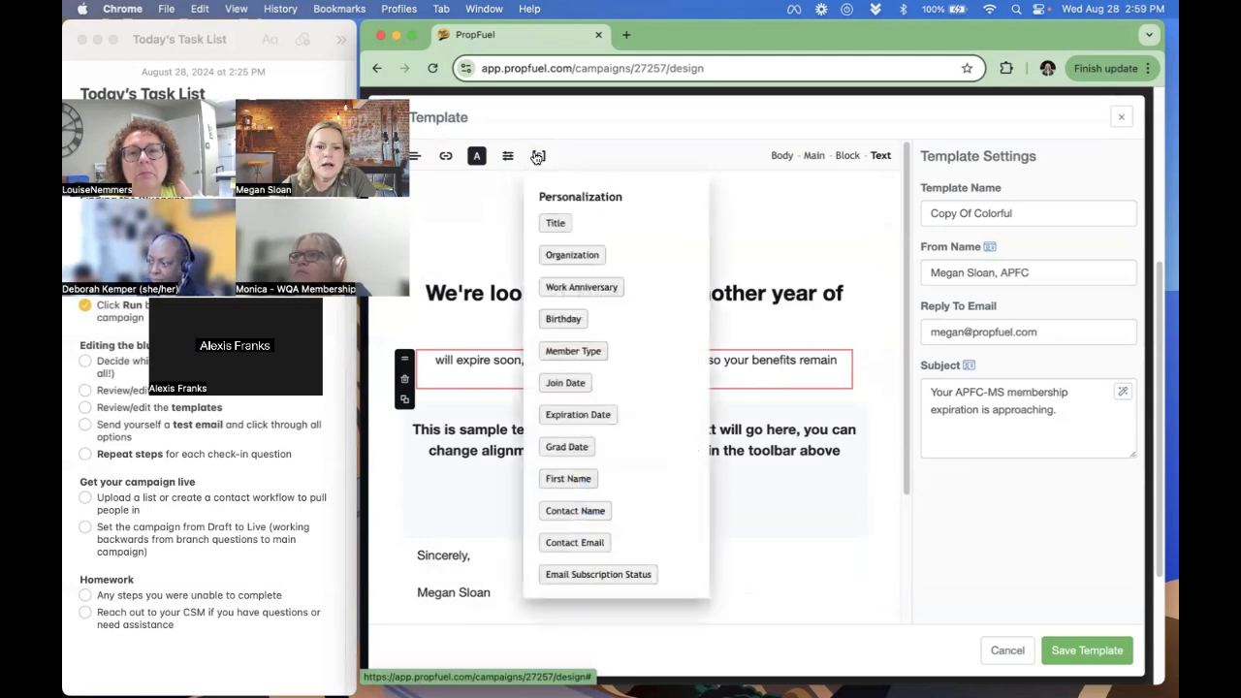
pyautogui.click(572, 255)
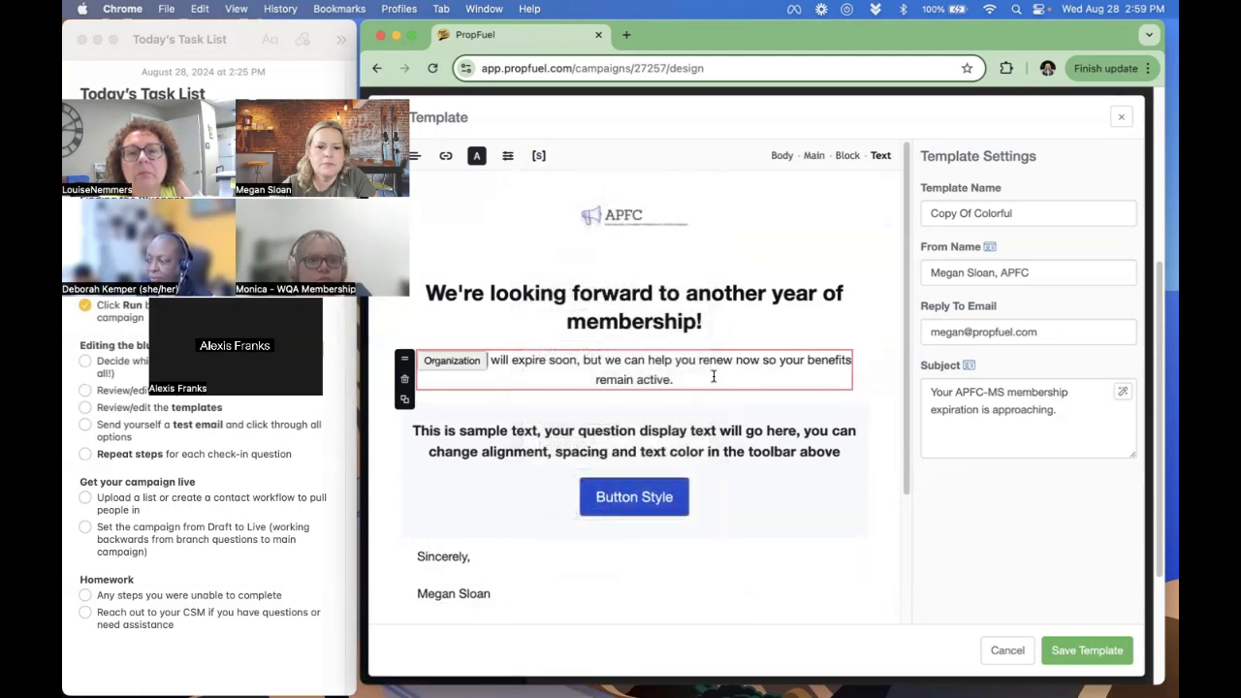
pyautogui.write("'s")
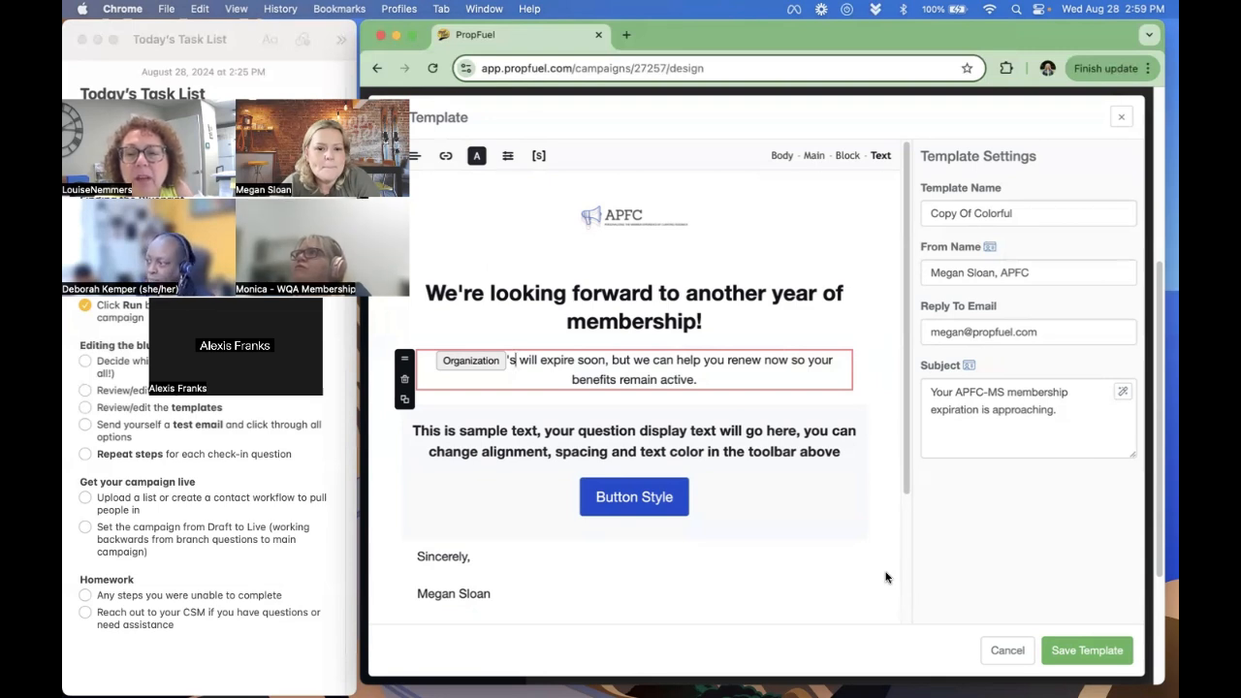
# - Check the email's footer, and insert "membership" after the Organization field's "'s" in the intro sentence
pyautogui.scroll(-4, 872, 567)
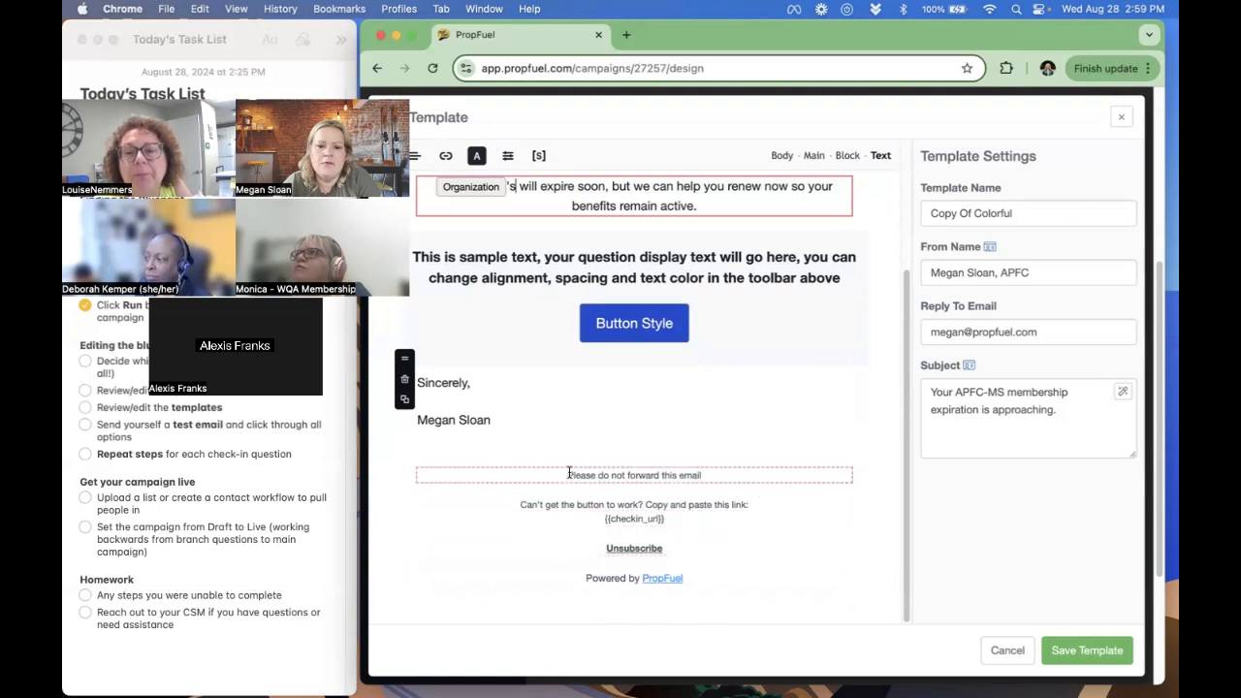
pyautogui.click(517, 459)
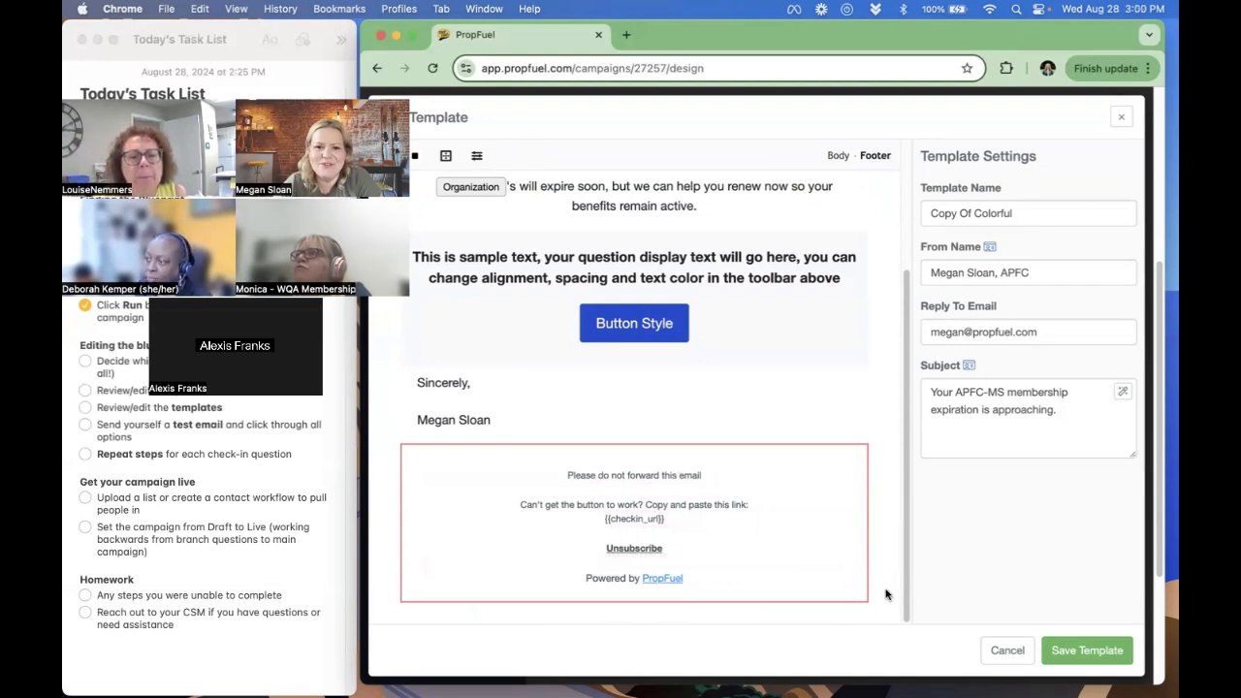
pyautogui.scroll(4, 885, 594)
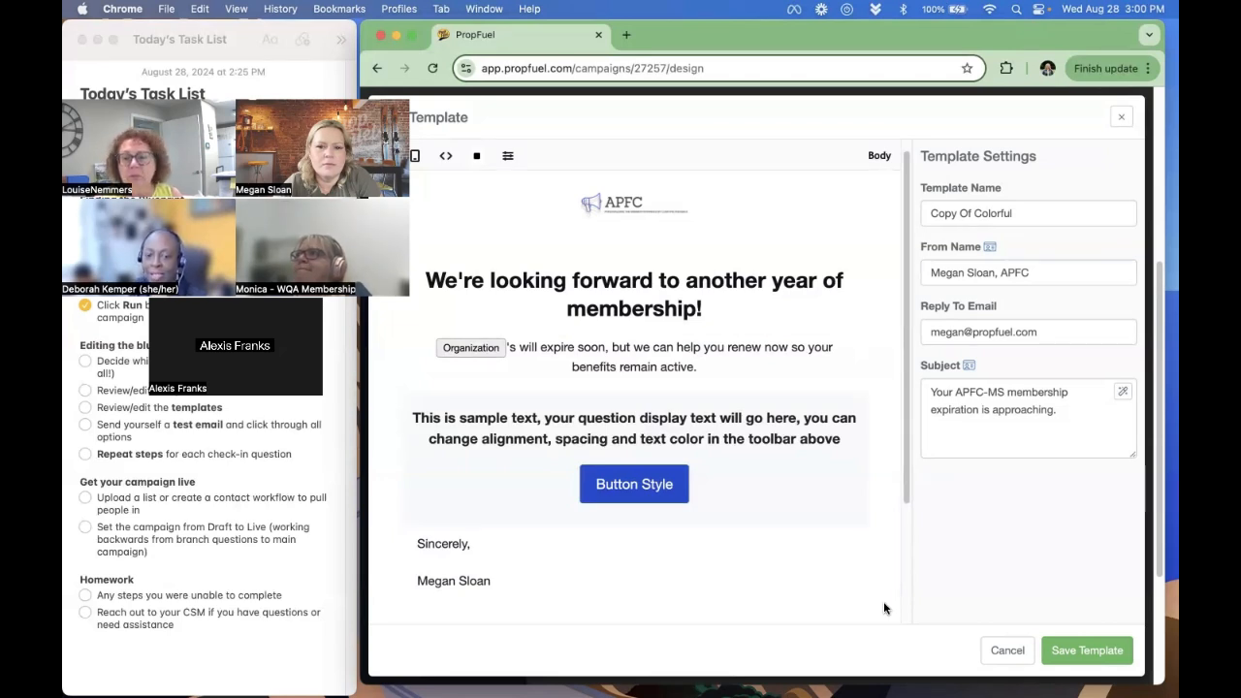
pyautogui.click(521, 346)
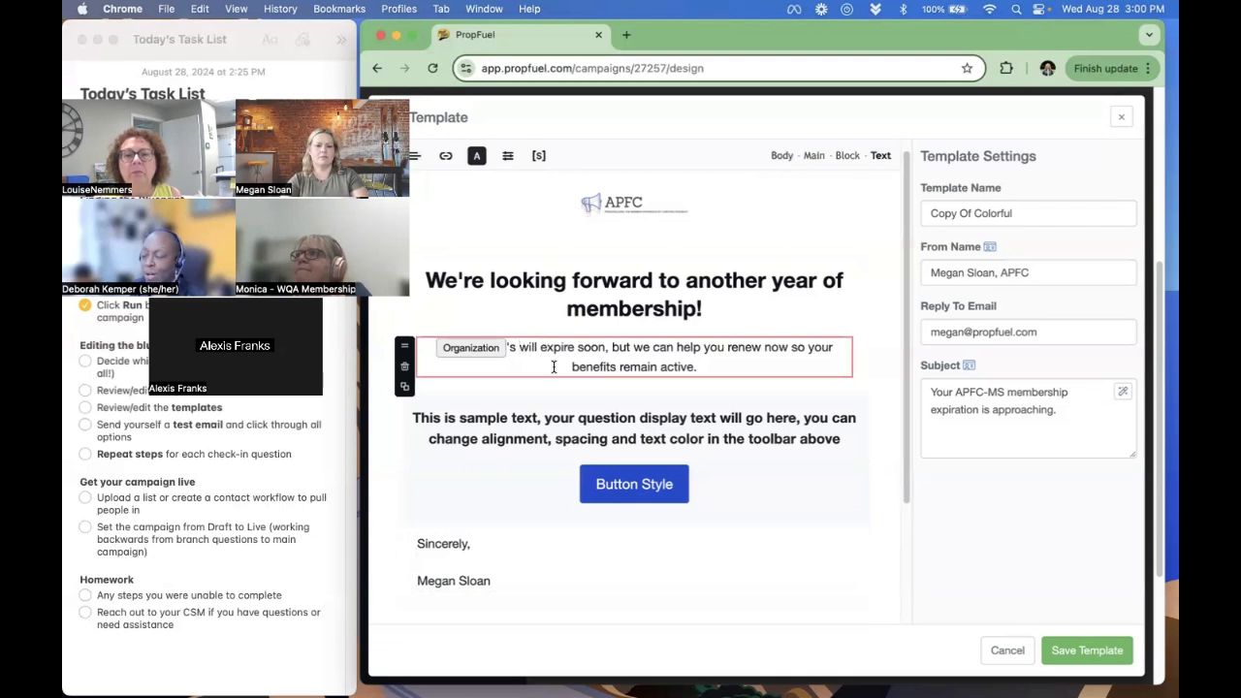
pyautogui.write('membership')
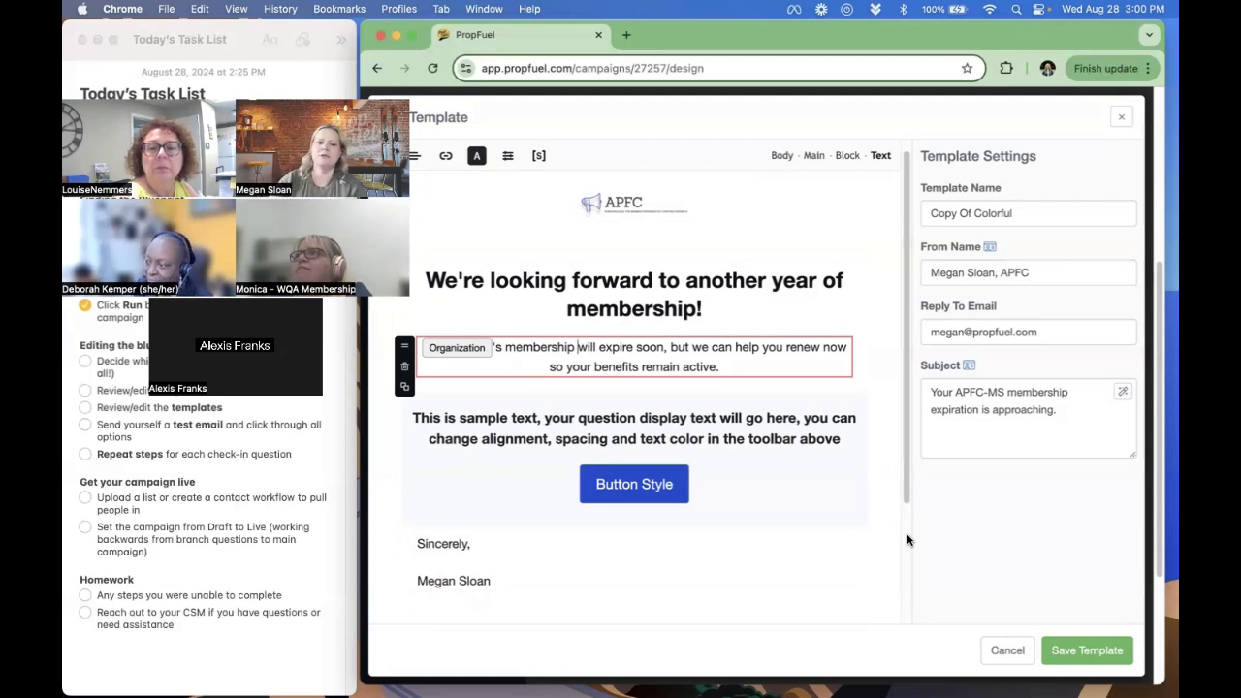
# - Delete the Organization personalization field from the intro sentence and insert it again before "'s membership"
pyautogui.press('BackSpace')
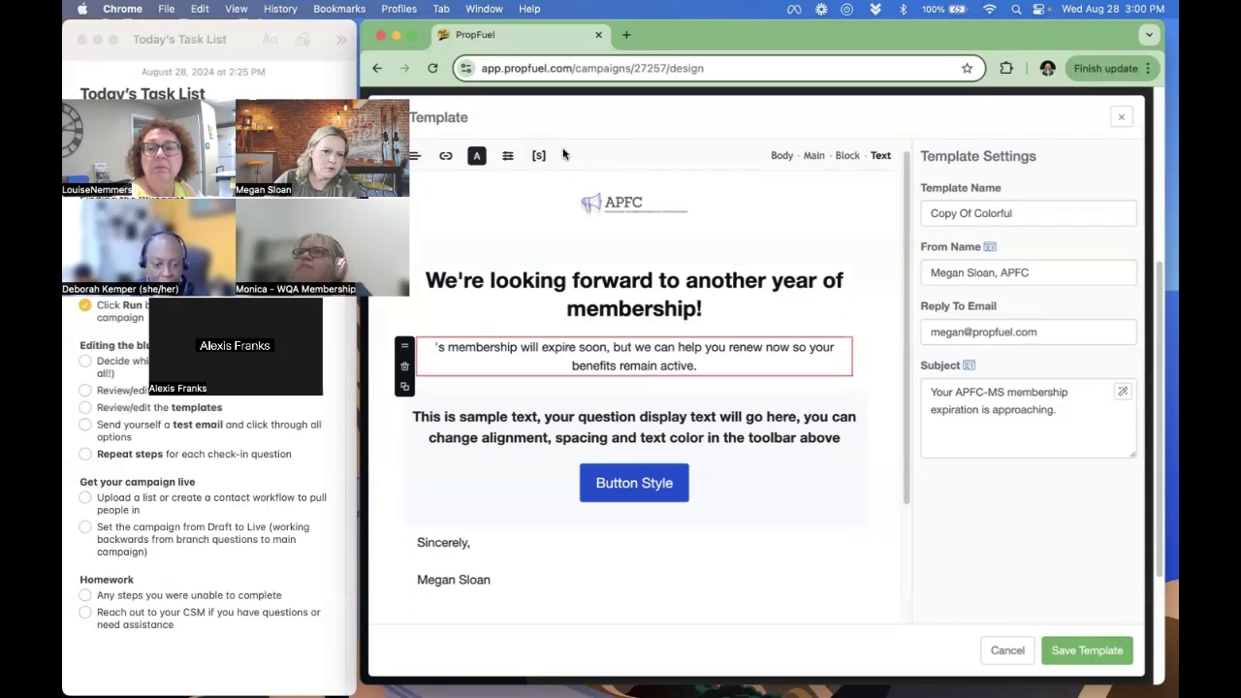
pyautogui.click(540, 156)
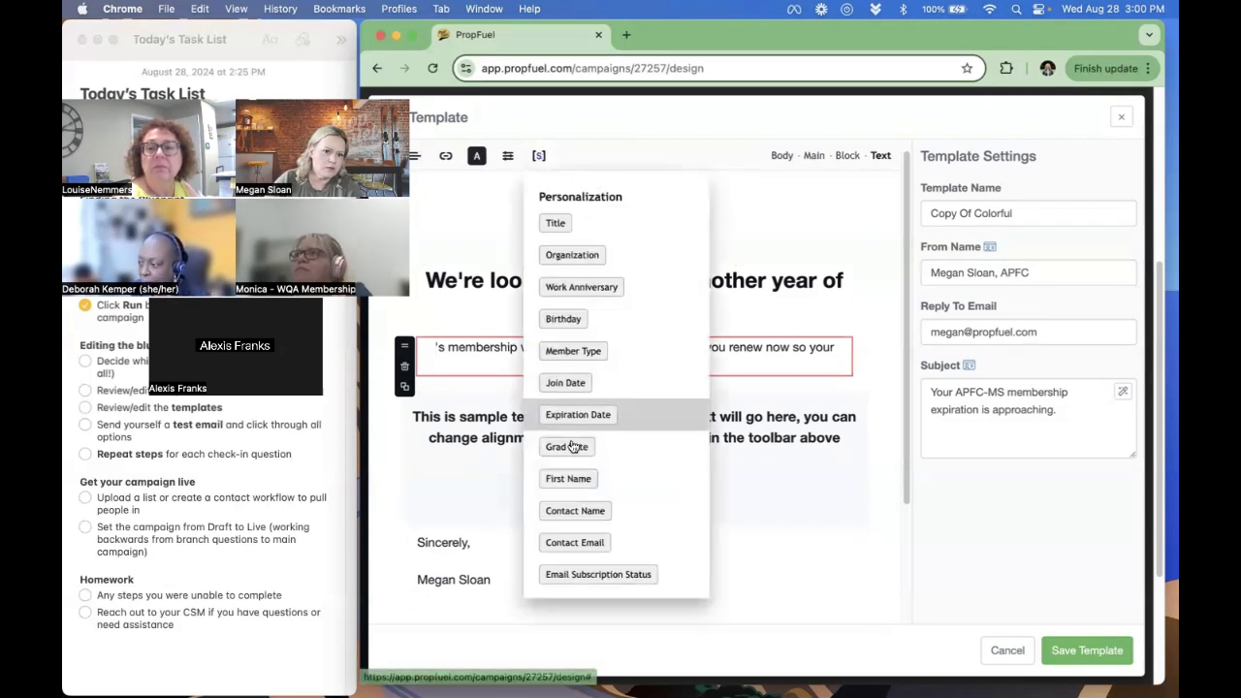
pyautogui.click(570, 257)
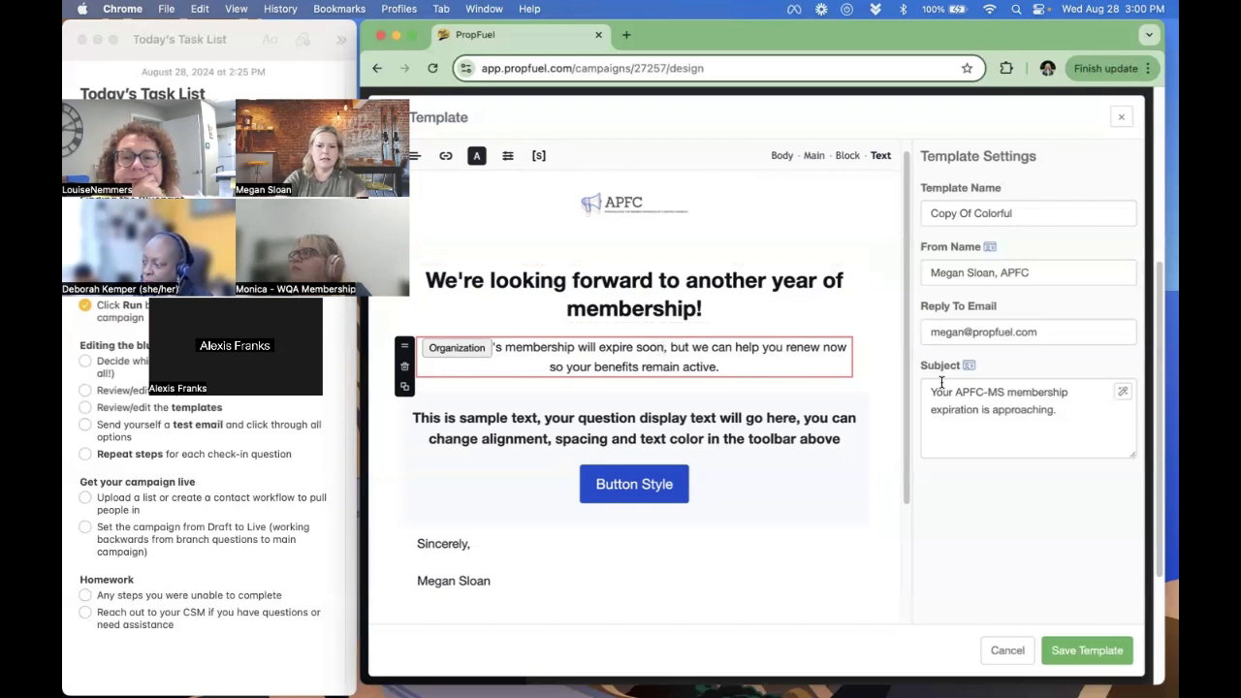
# - Insert the Expiration Date personalization field in parentheses after "will expire soon", save the template and close the email settings
pyautogui.write('(')
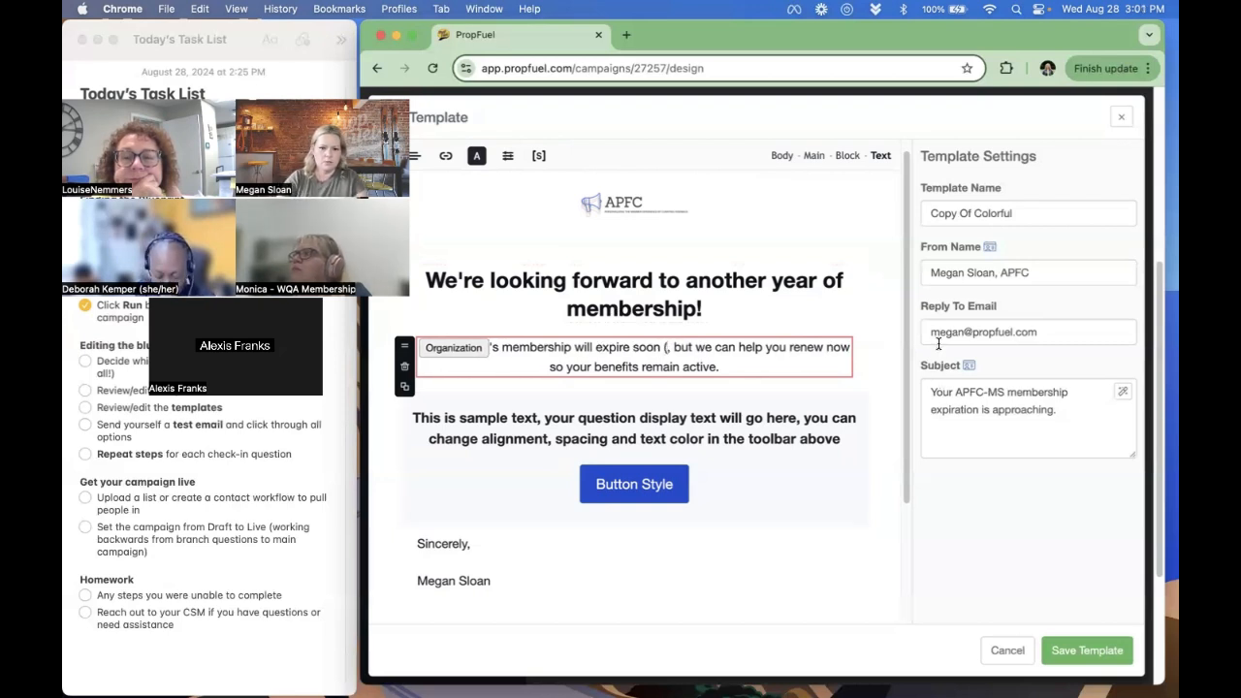
pyautogui.click(539, 157)
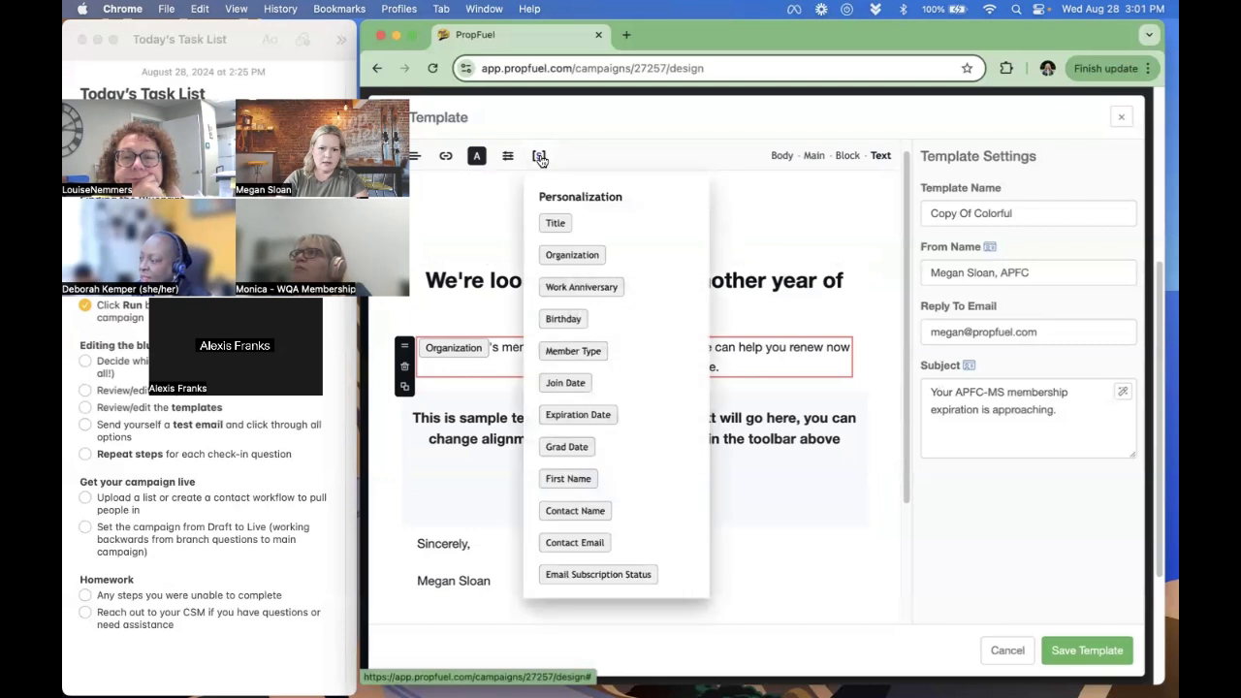
pyautogui.click(577, 413)
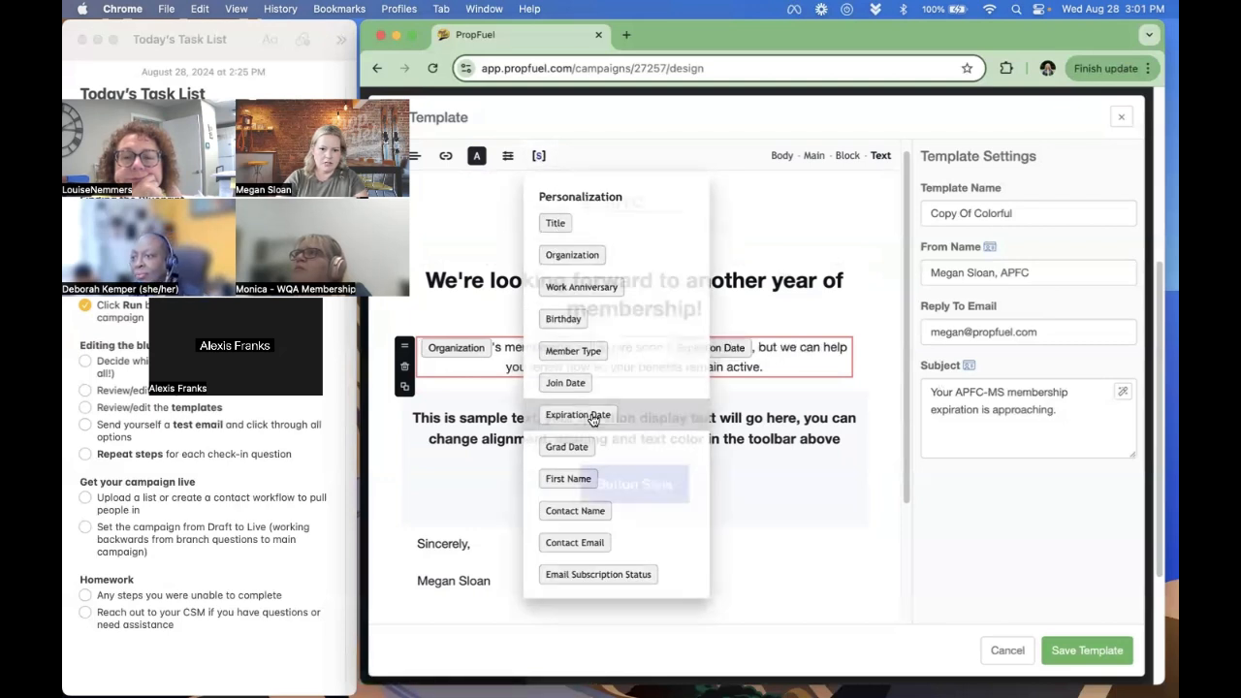
pyautogui.write(')')
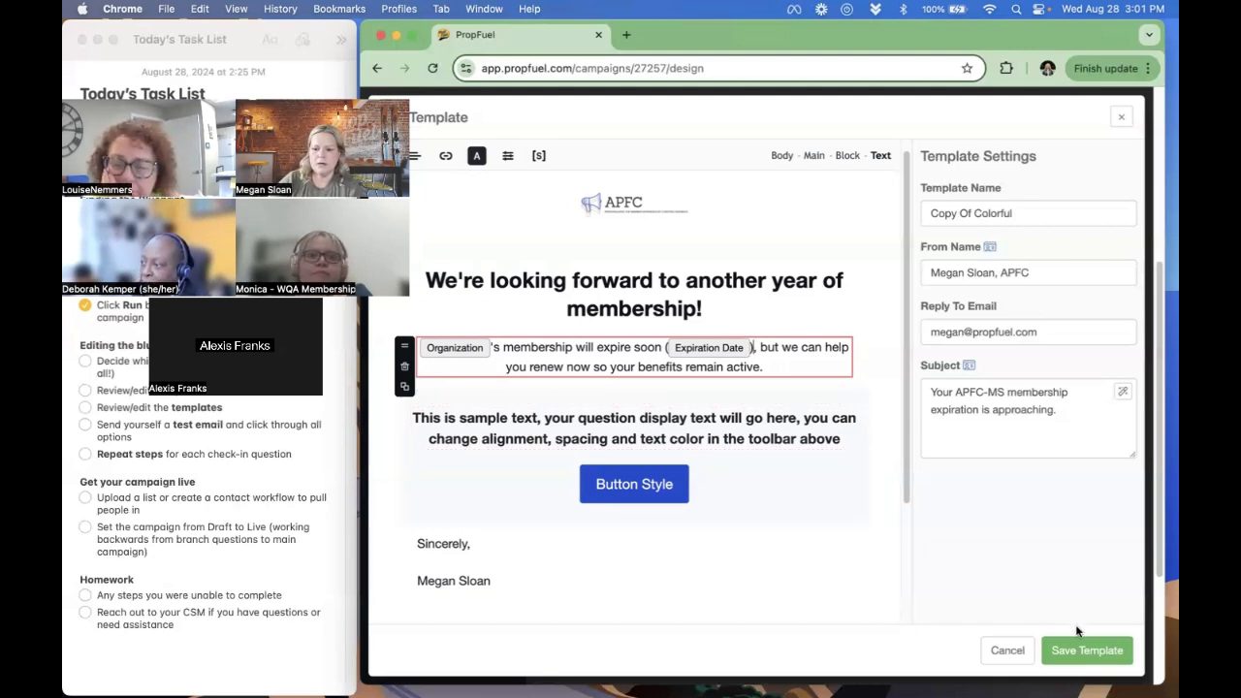
pyautogui.click(1090, 657)
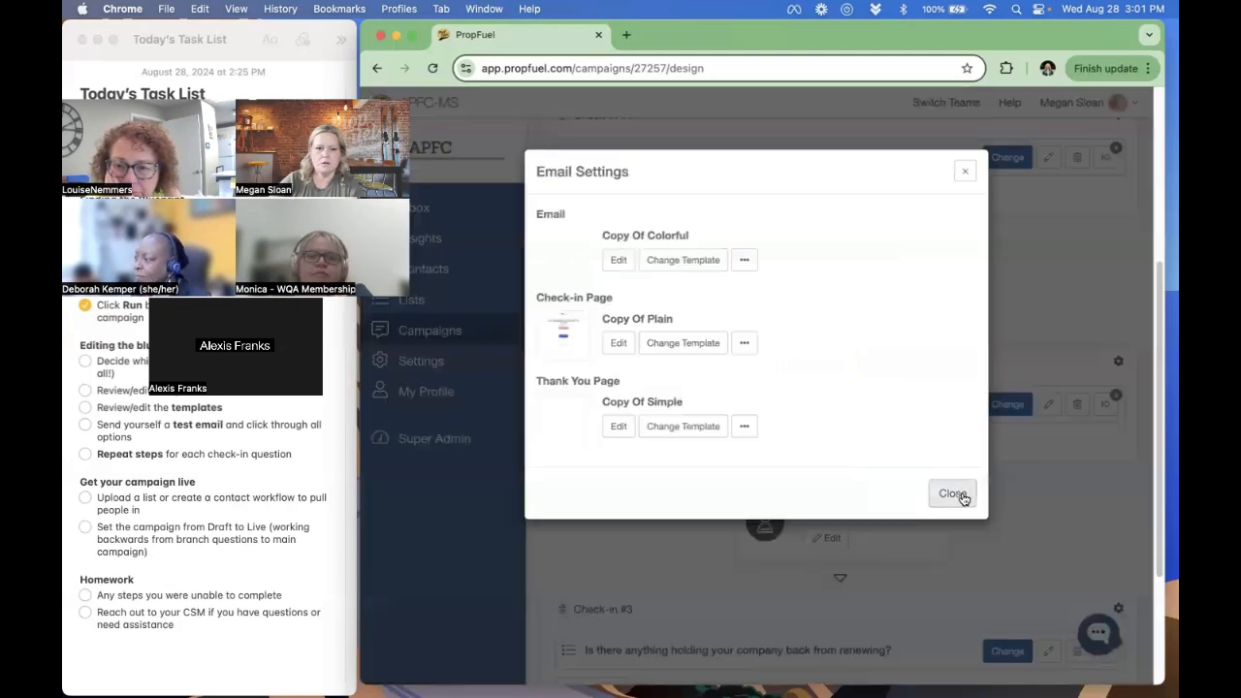
pyautogui.click(953, 494)
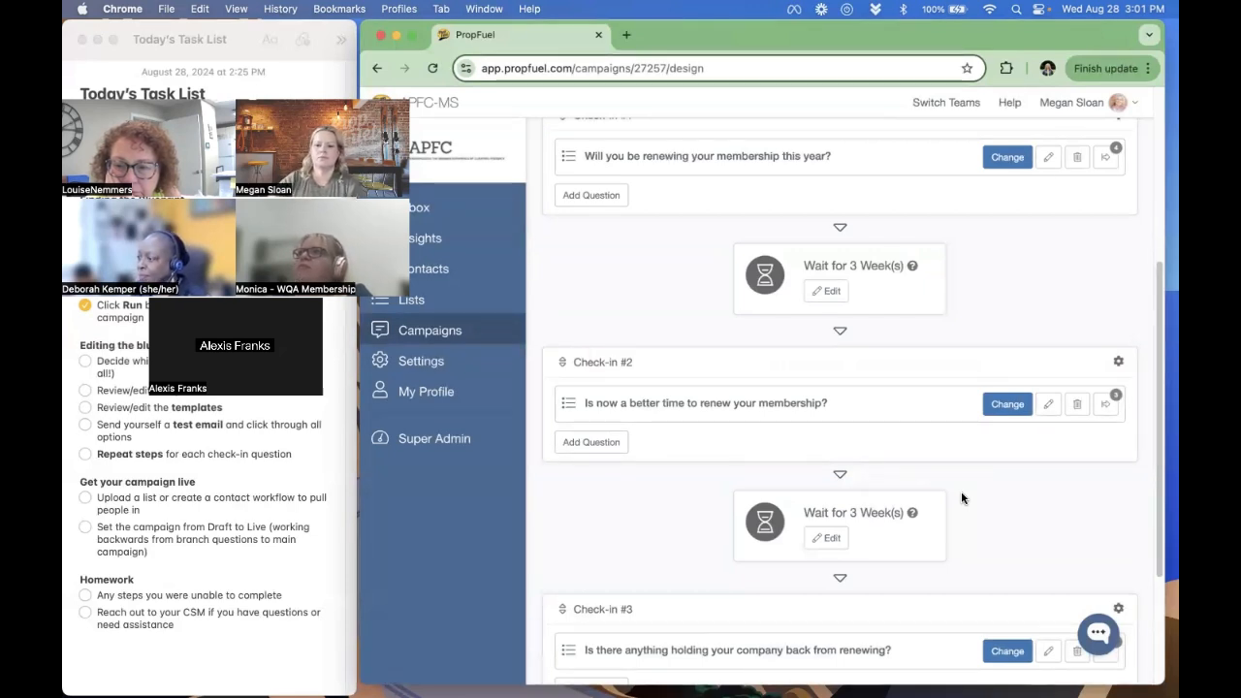
# - Look over the question workflows of Check-in #3 and close them
pyautogui.scroll(-5, 961, 498)
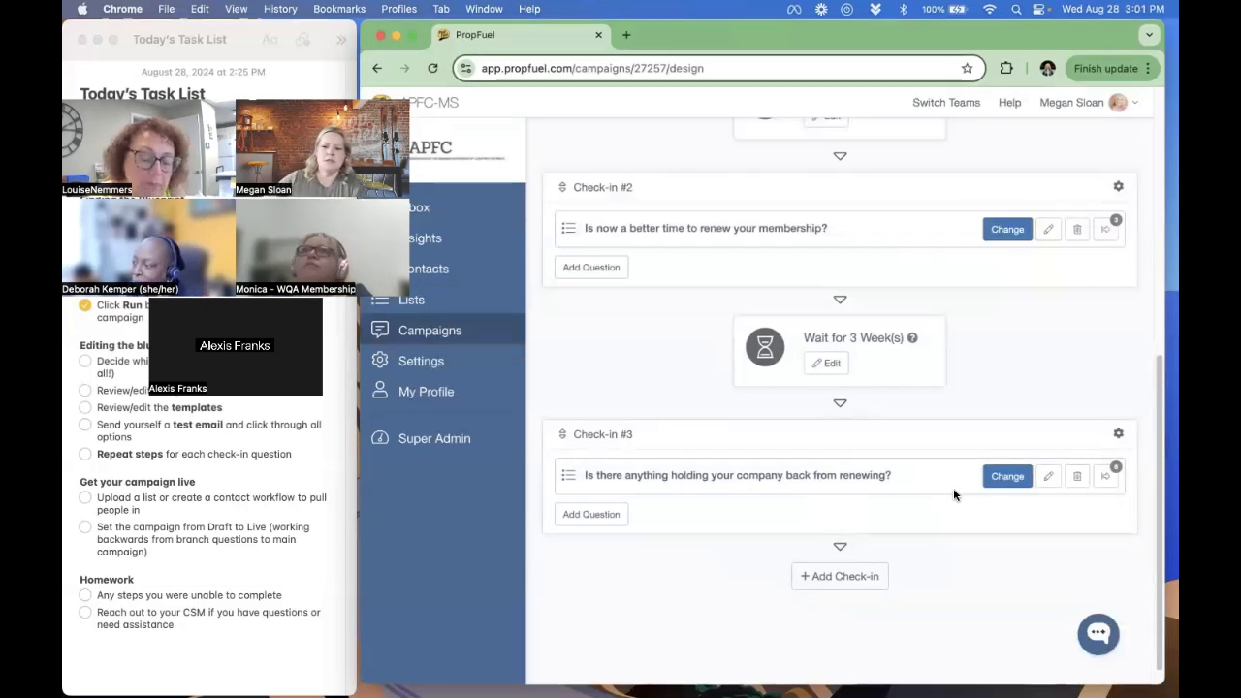
pyautogui.click(1108, 479)
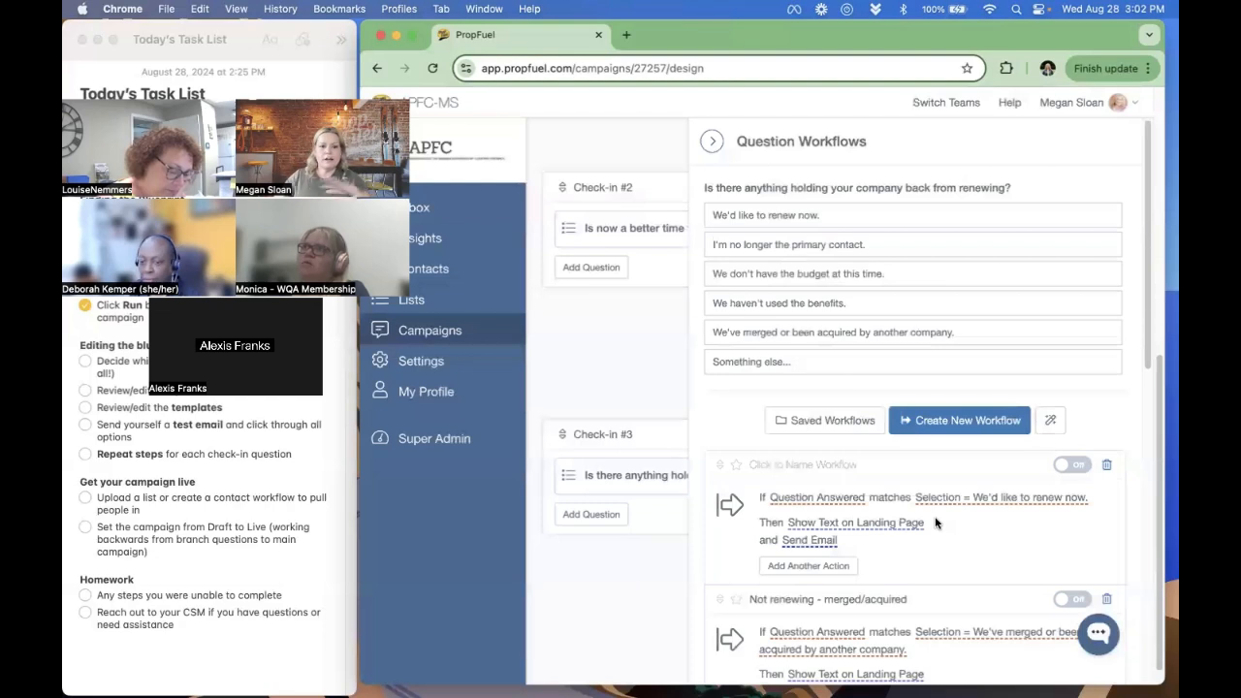
pyautogui.click(607, 364)
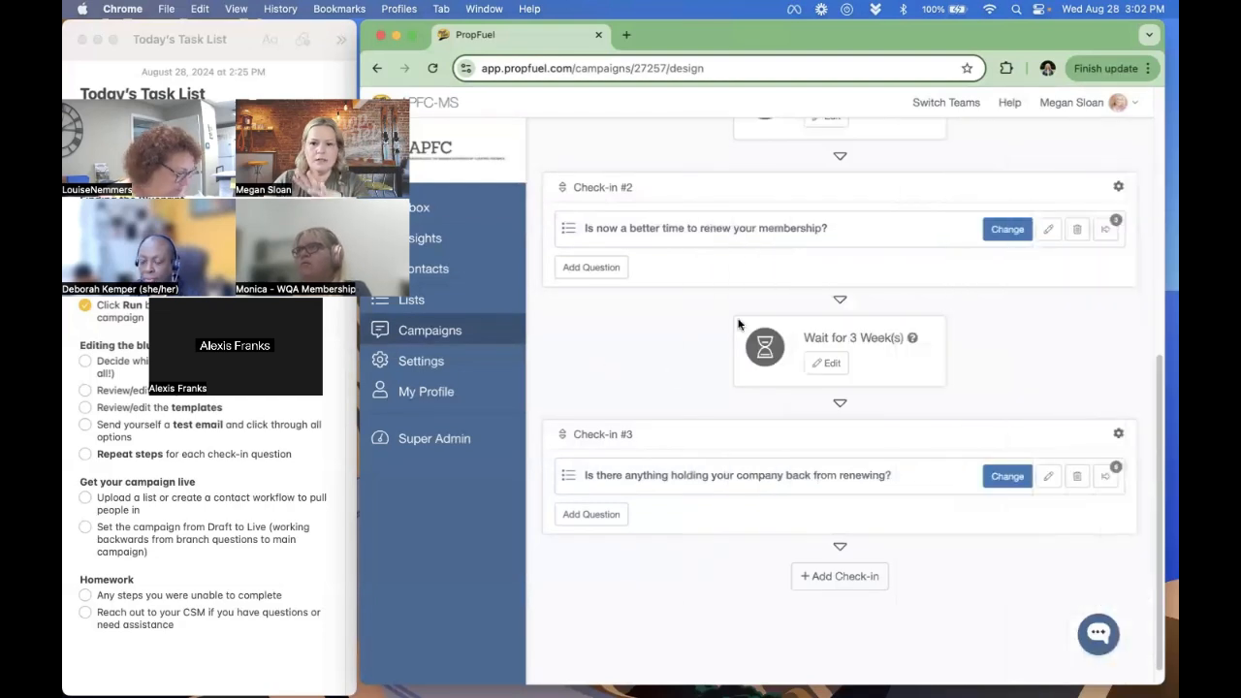
# - From Check-in #2's "Renewal No" workflow, open the linked "Not planning to renew" campaign and show its question's workflows
pyautogui.click(1106, 230)
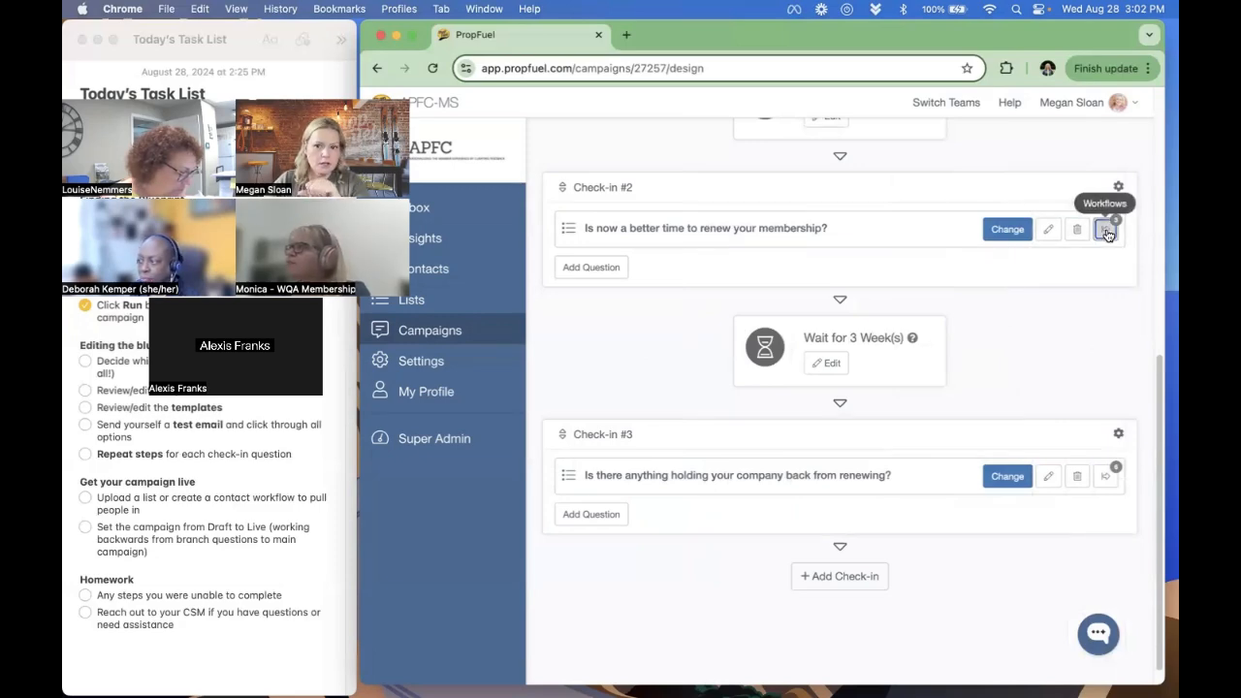
pyautogui.scroll(-3, 893, 296)
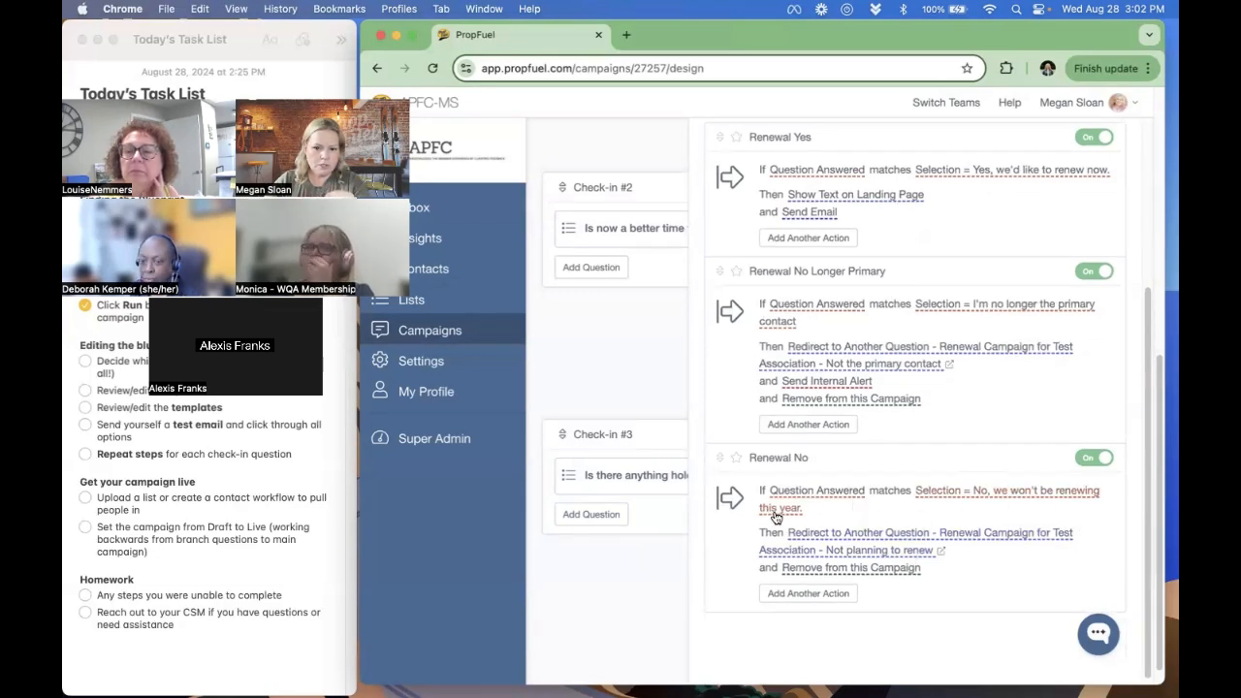
pyautogui.click(940, 551)
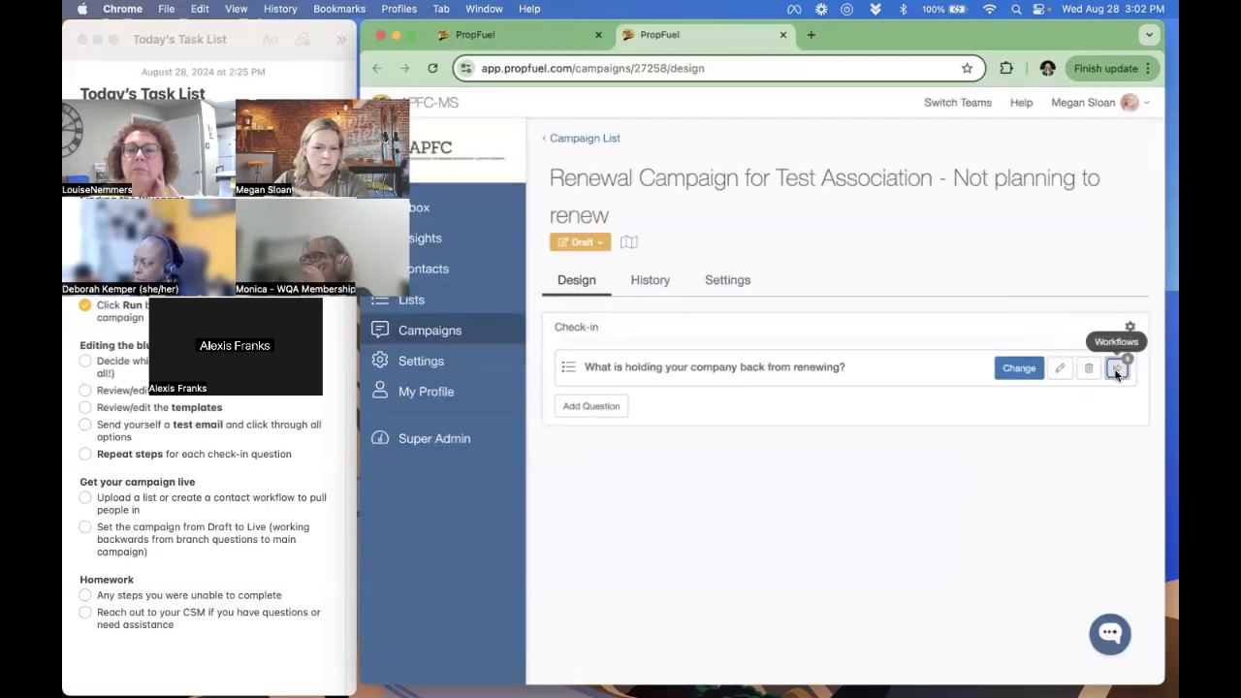
pyautogui.click(1116, 367)
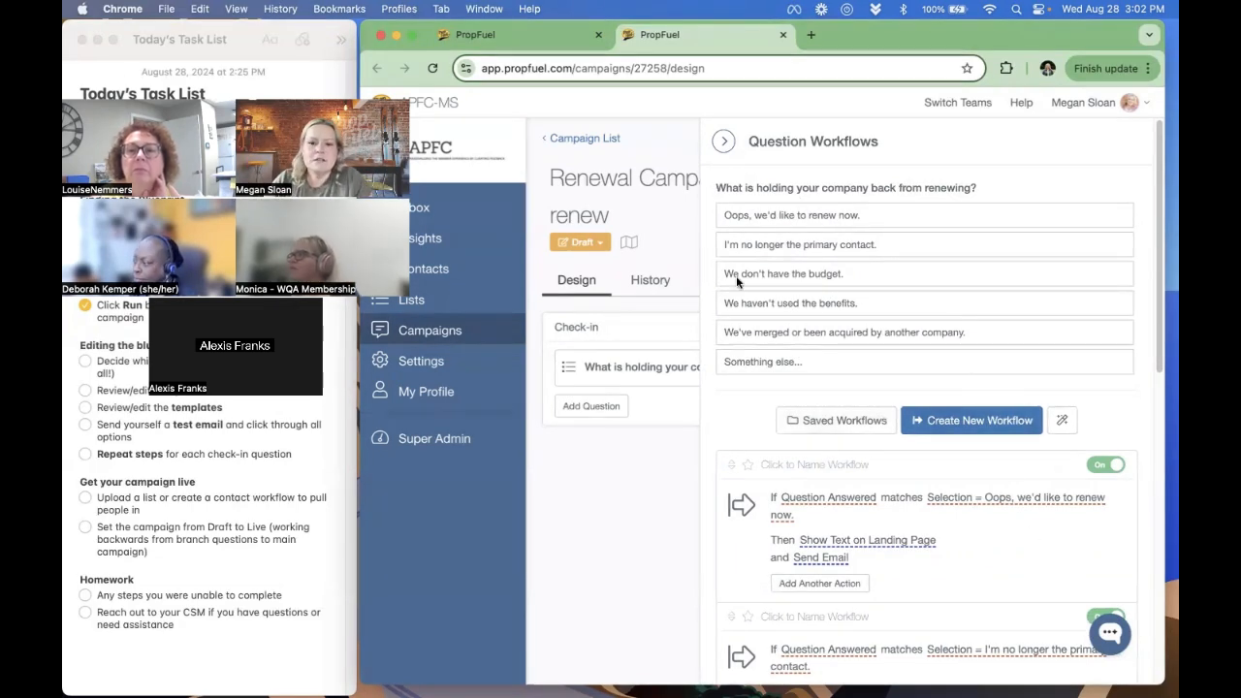
# - Review the budget and benefits answer options, and select the landing page text of the "Not renewing - budget" workflow
pyautogui.tripleClick(769, 278)
pyautogui.tripleClick(770, 304)
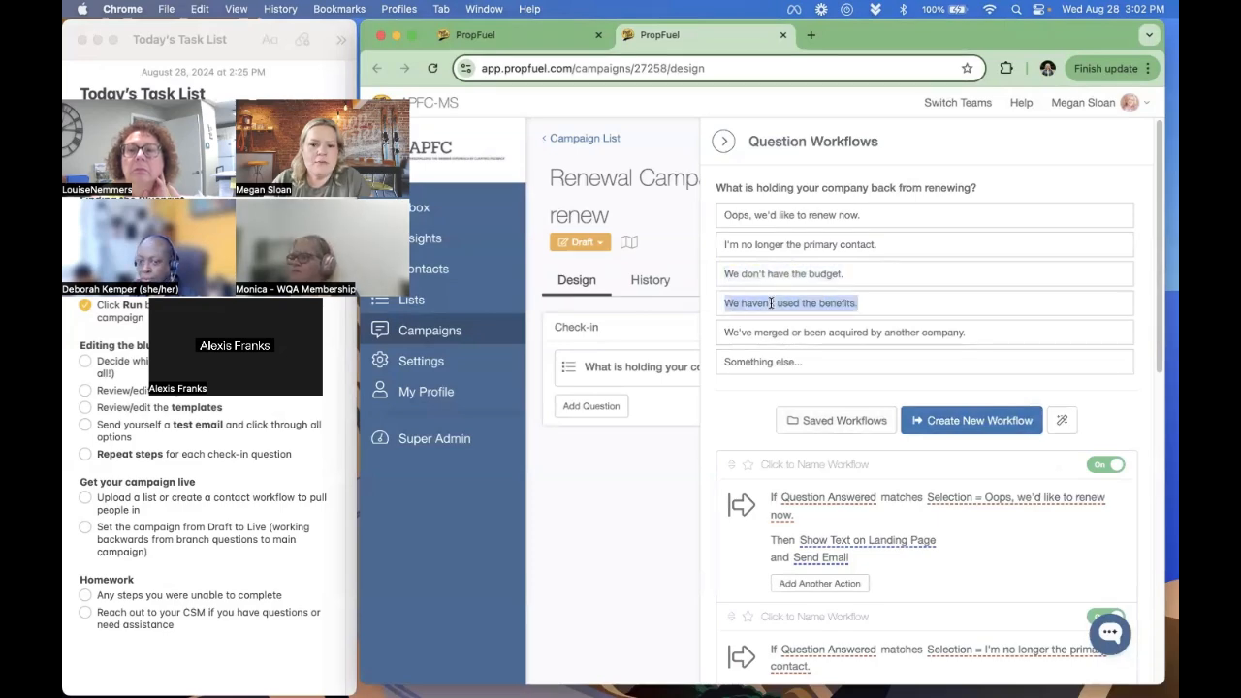
pyautogui.scroll(-5, 925, 353)
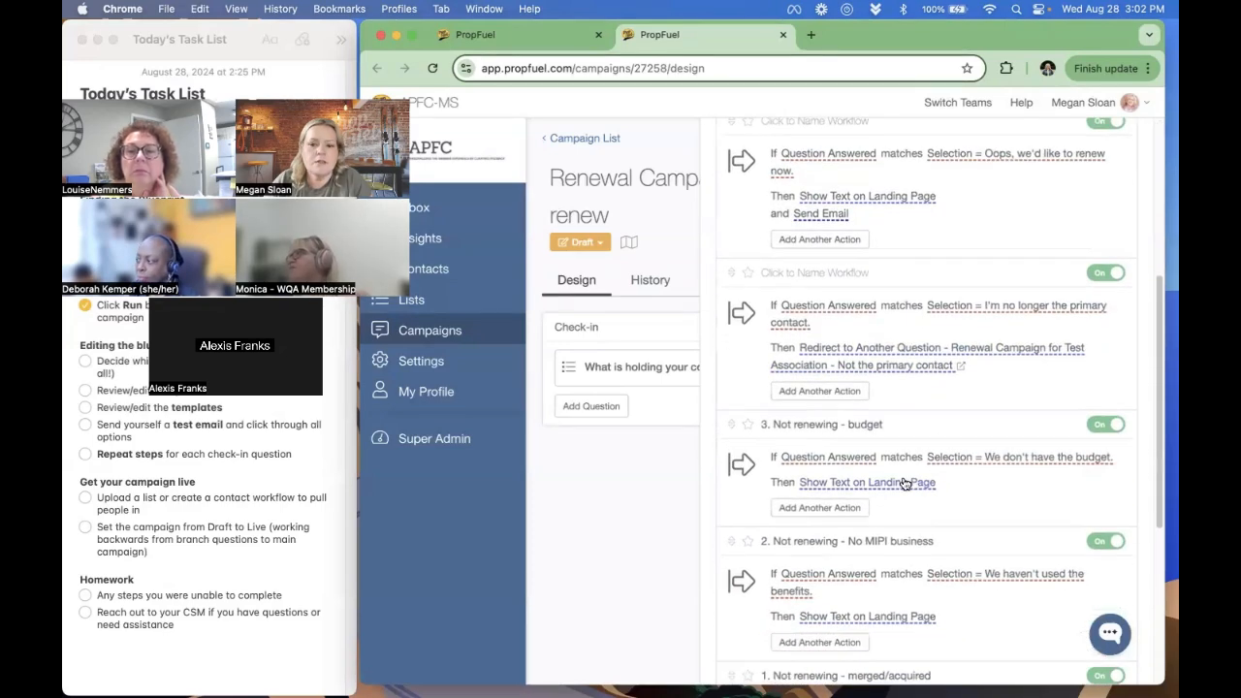
pyautogui.click(904, 481)
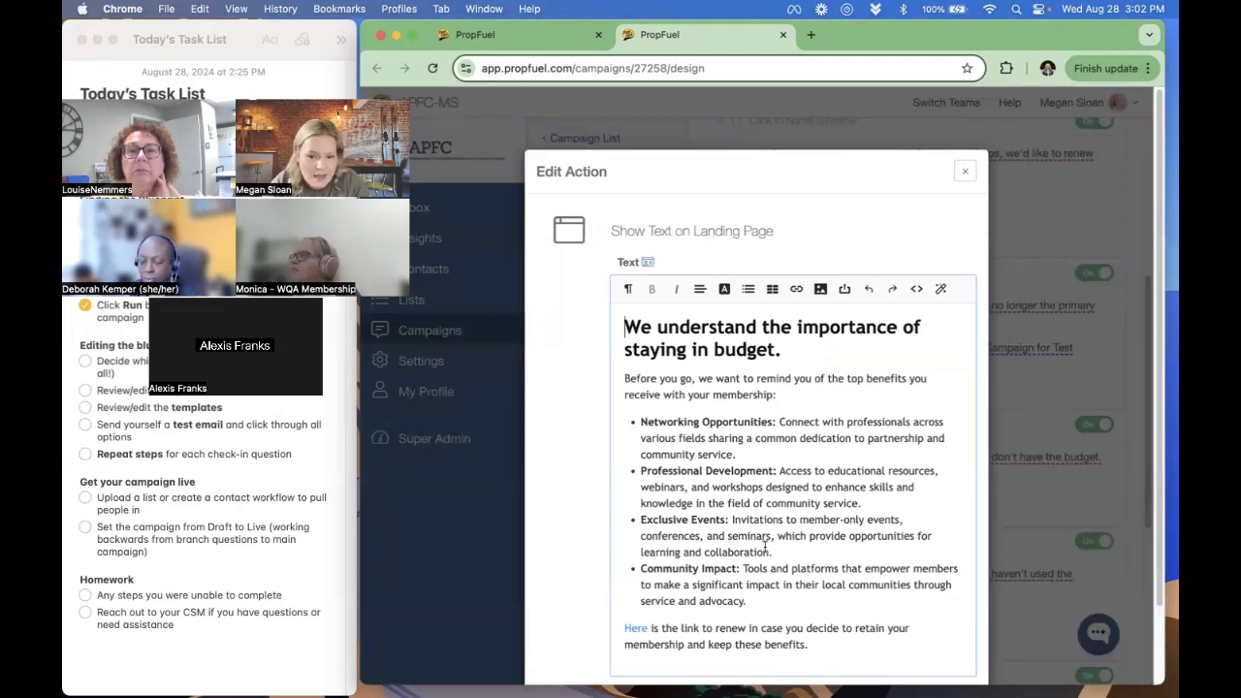
pyautogui.moveTo(826, 642); pyautogui.dragTo(614, 320)
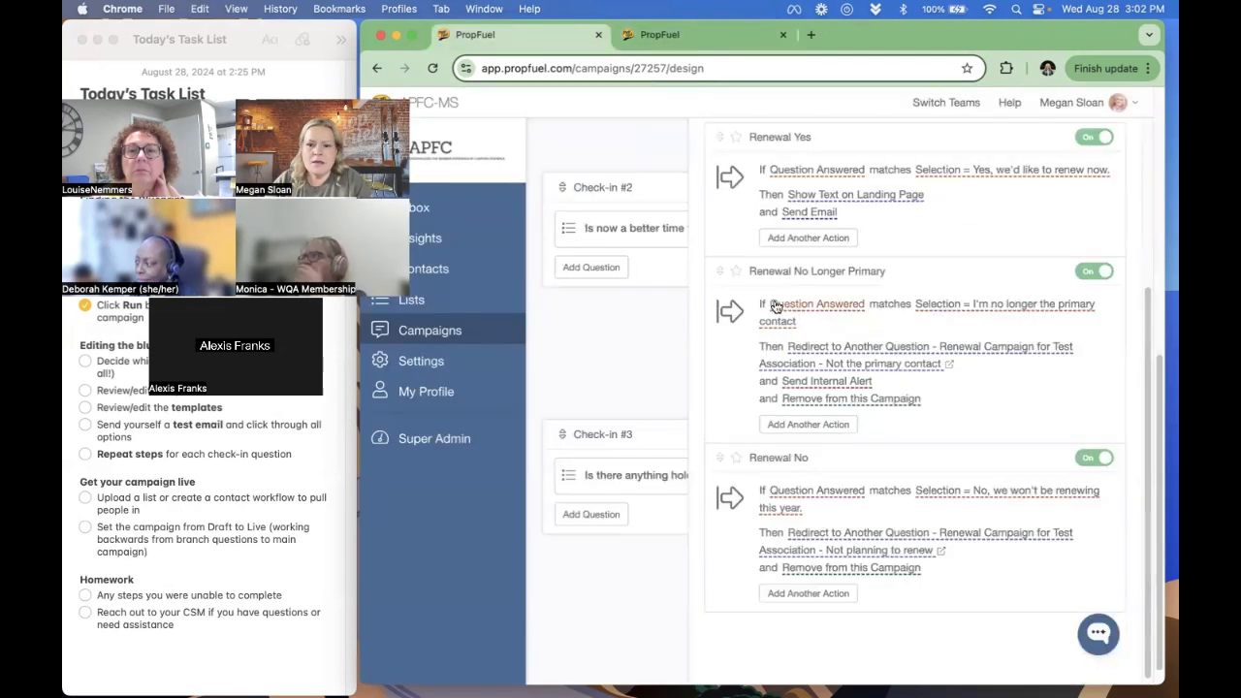
# - Back in the main campaign, review the landing page text of Check-in #3's "Not renewing - benefits" workflow and close it unchanged
pyautogui.click(681, 418)
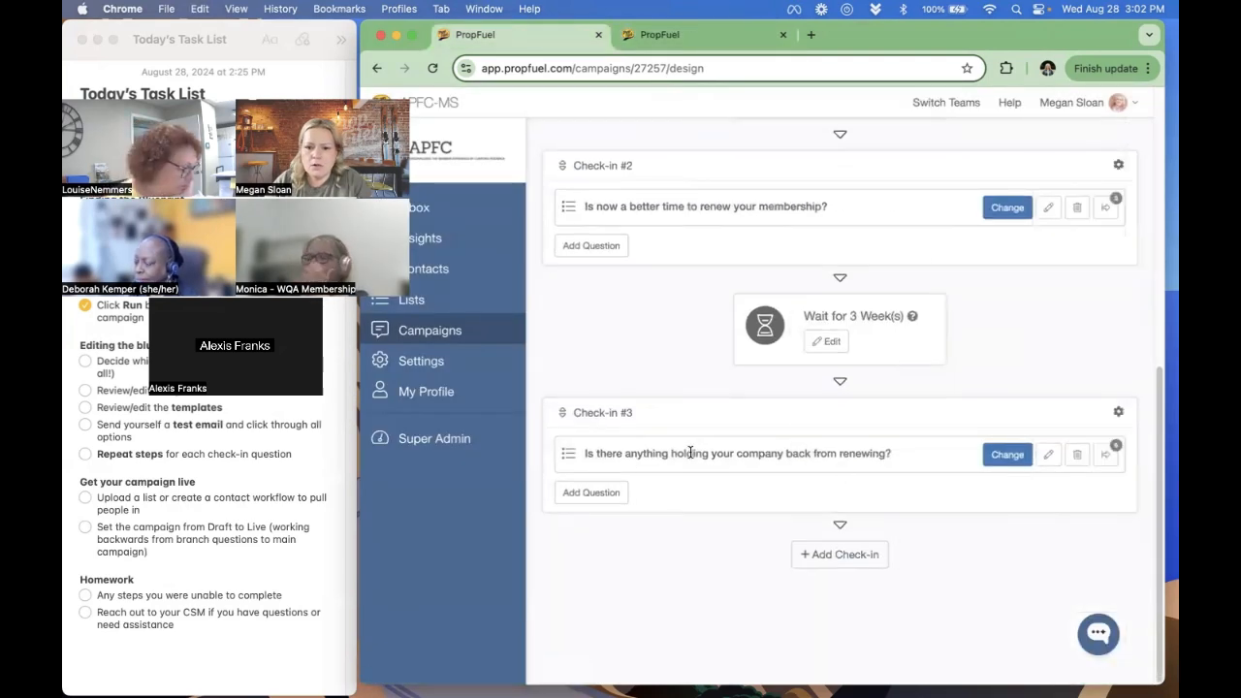
pyautogui.click(1106, 453)
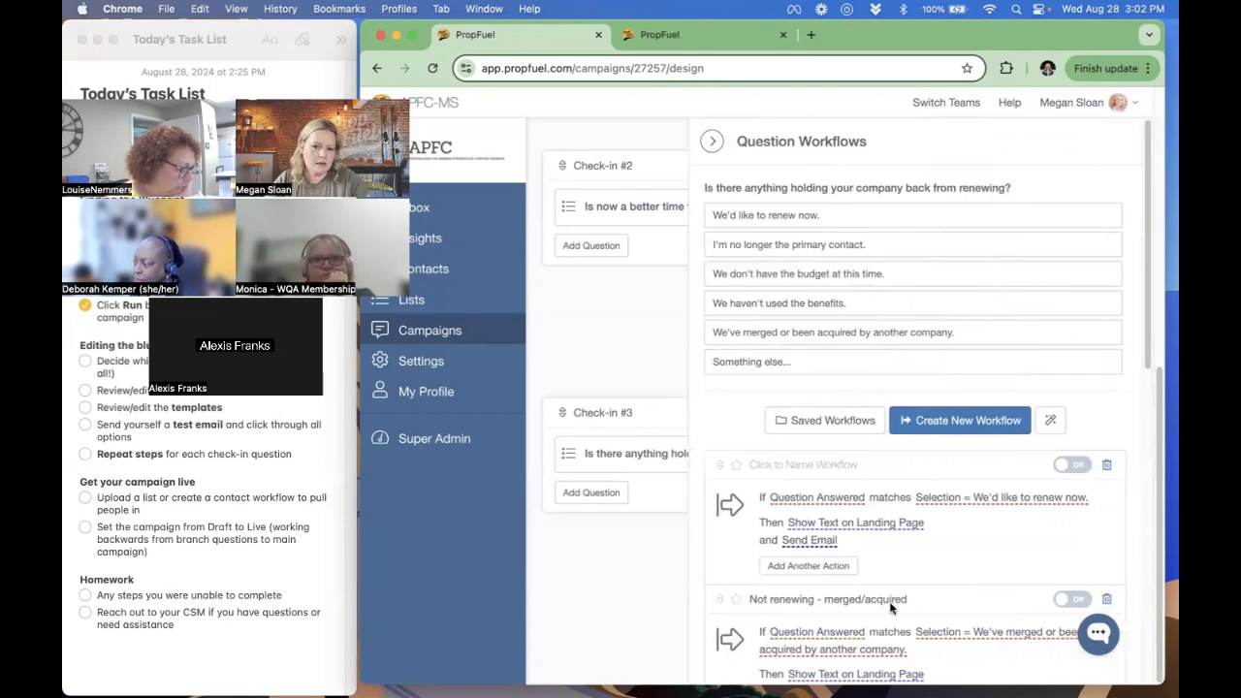
pyautogui.scroll(-5, 921, 560)
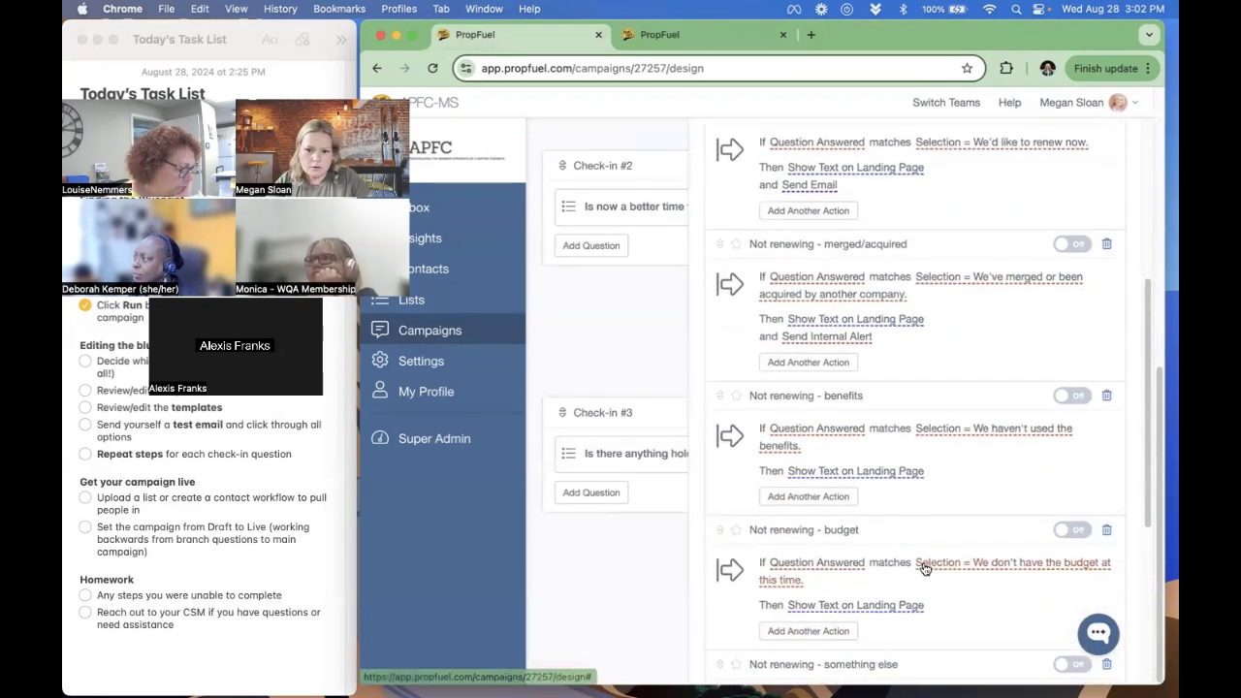
pyautogui.click(906, 471)
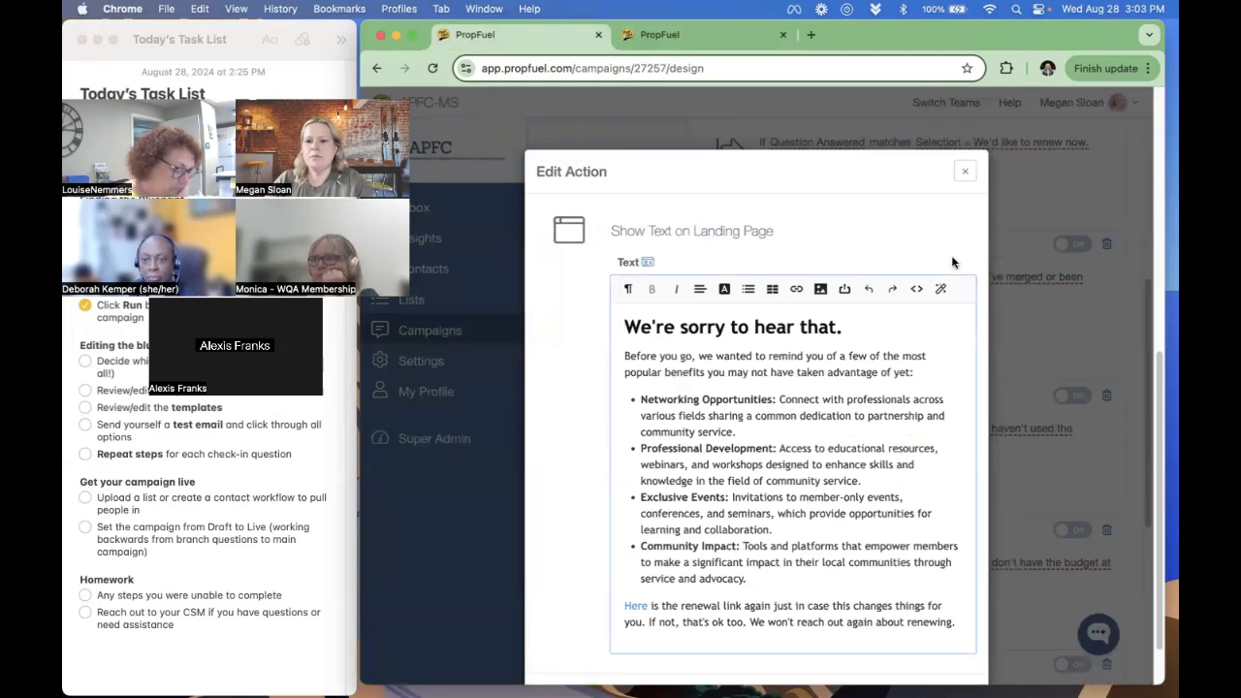
pyautogui.click(964, 172)
# - Move Check-in #3's unnamed "I'm no longer the primary contact" workflow directly below the "We'd like to renew now" workflow
pyautogui.scroll(3, 843, 405)
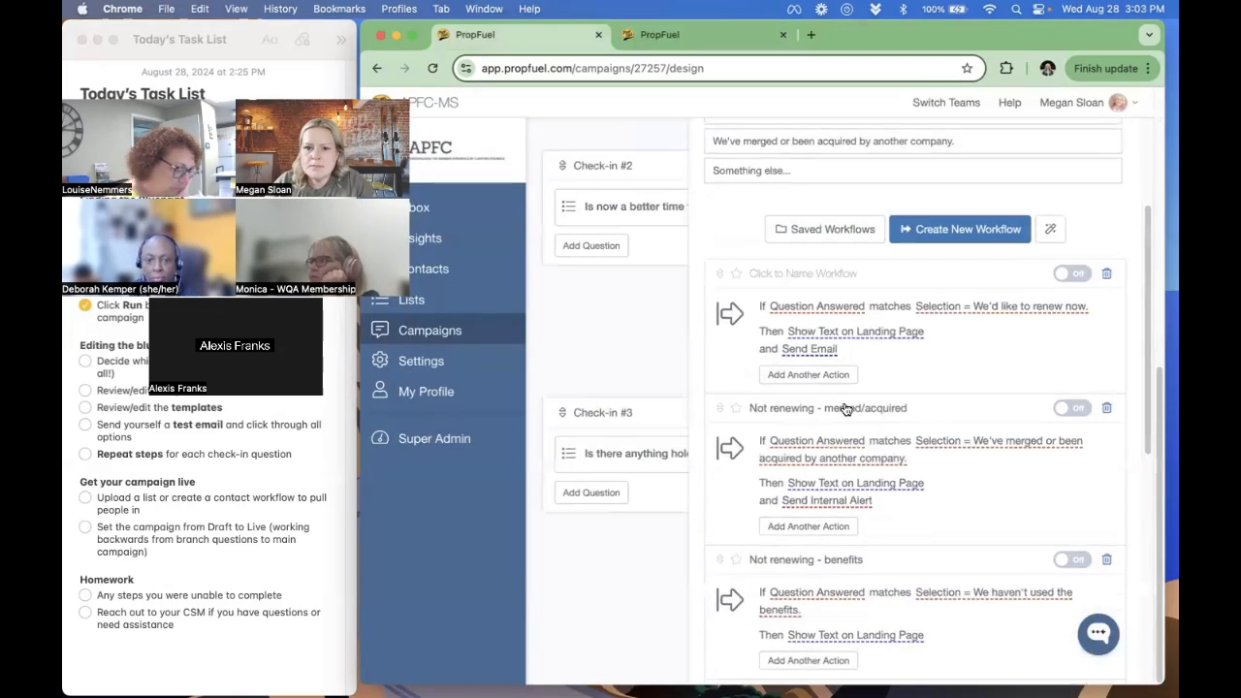
pyautogui.scroll(3, 844, 409)
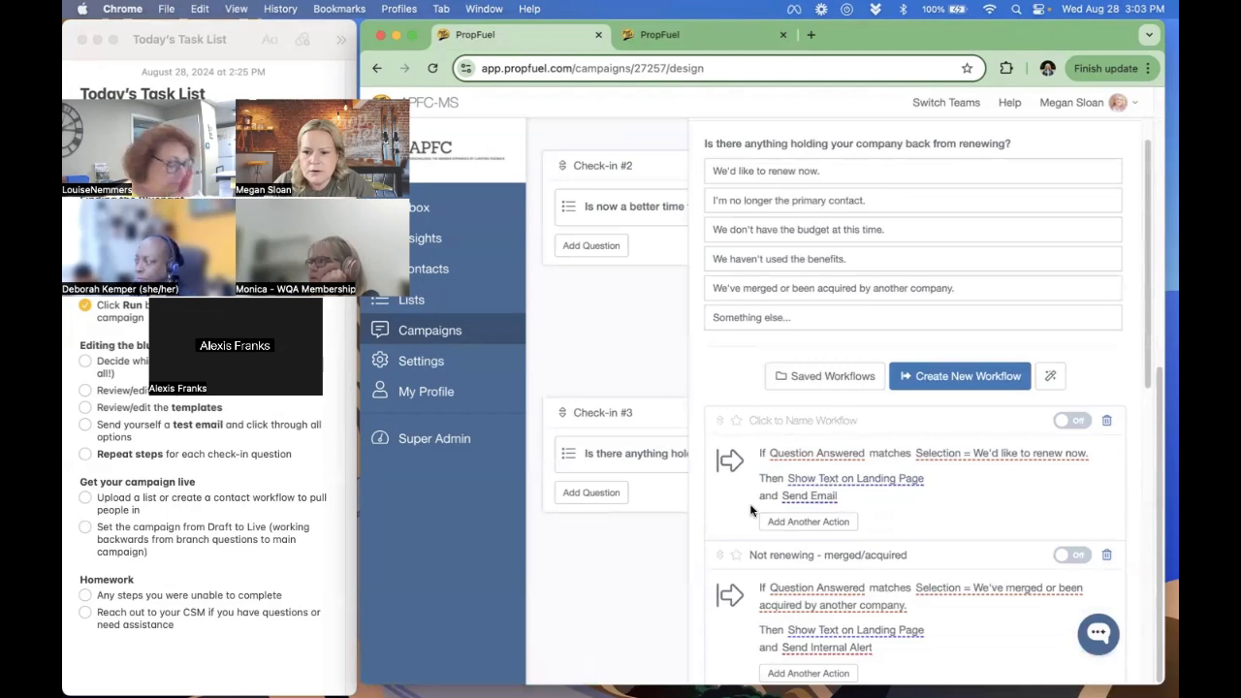
pyautogui.scroll(-2, 751, 558)
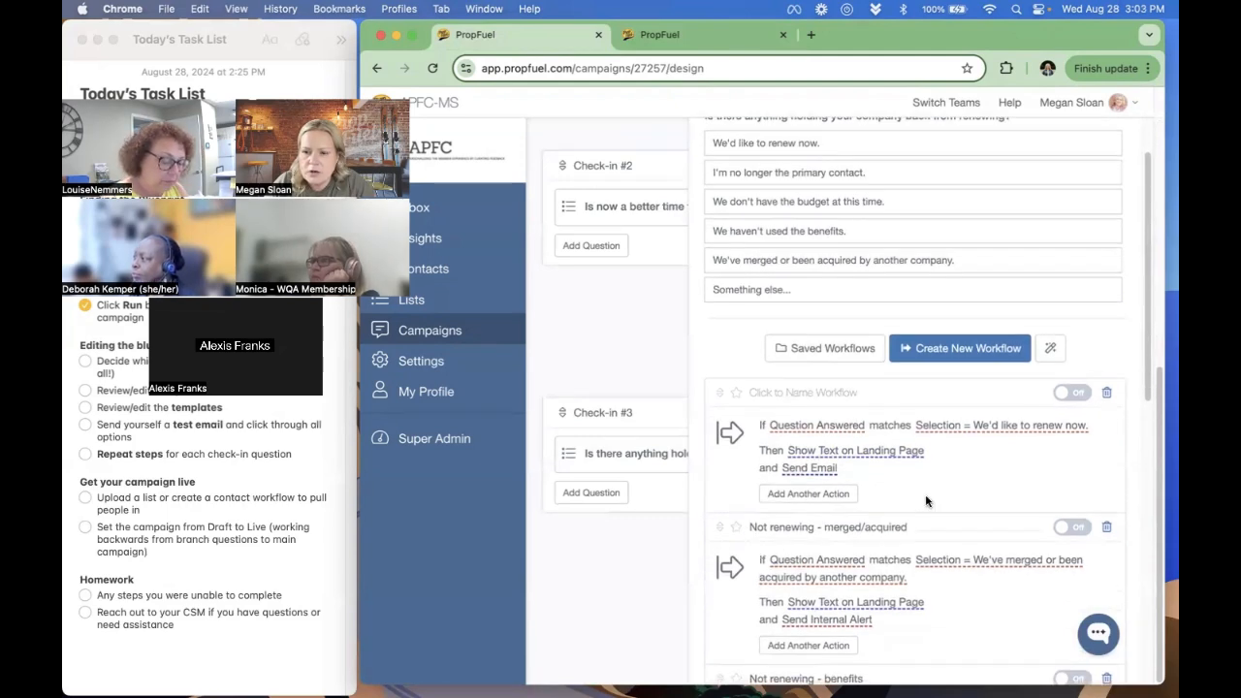
pyautogui.scroll(-10, 987, 441)
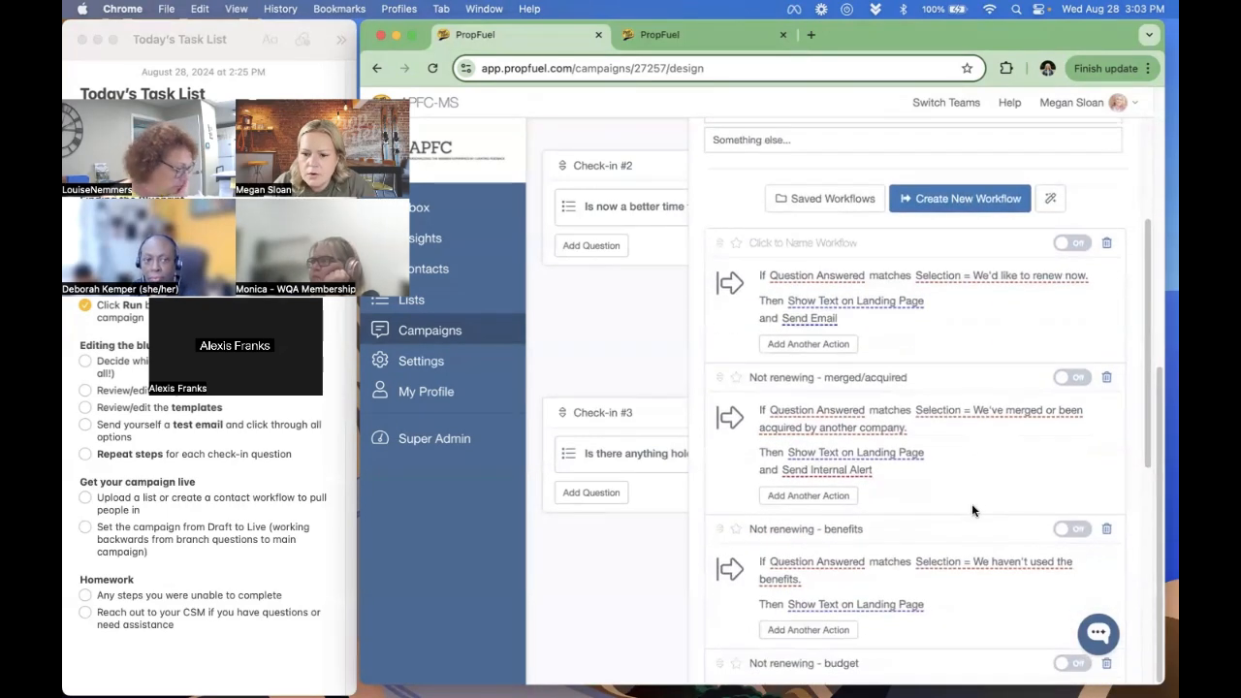
pyautogui.scroll(-4, 959, 504)
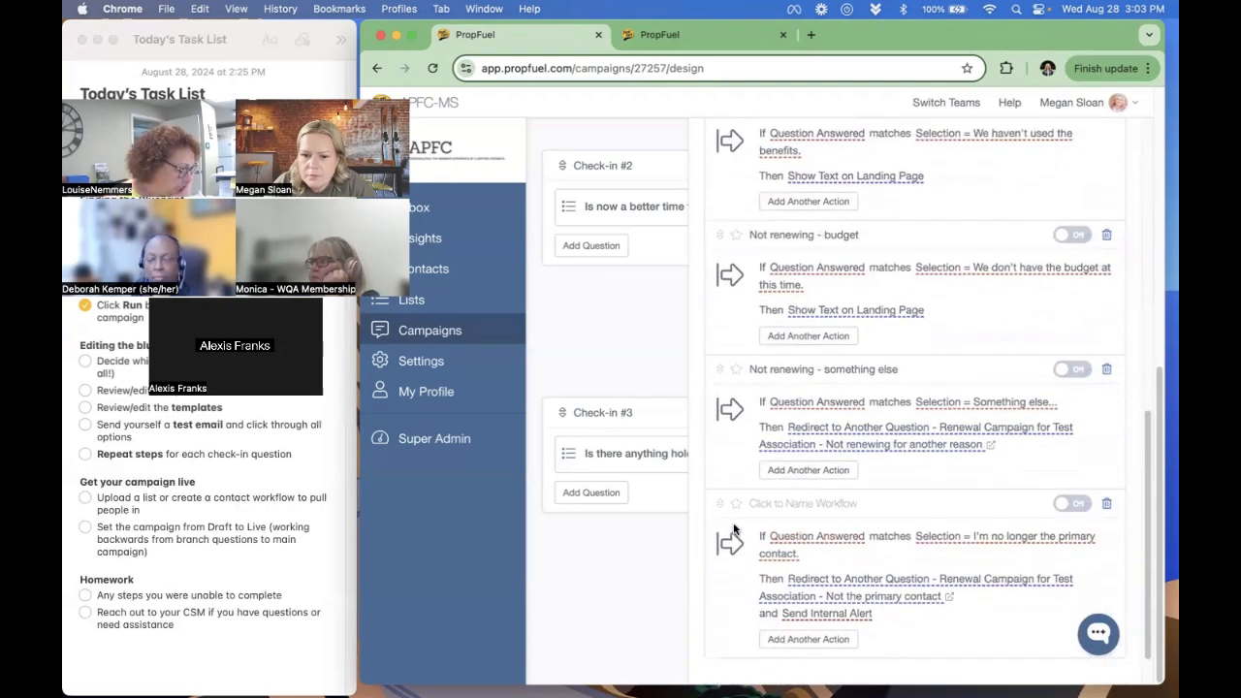
pyautogui.scroll(7, 727, 496)
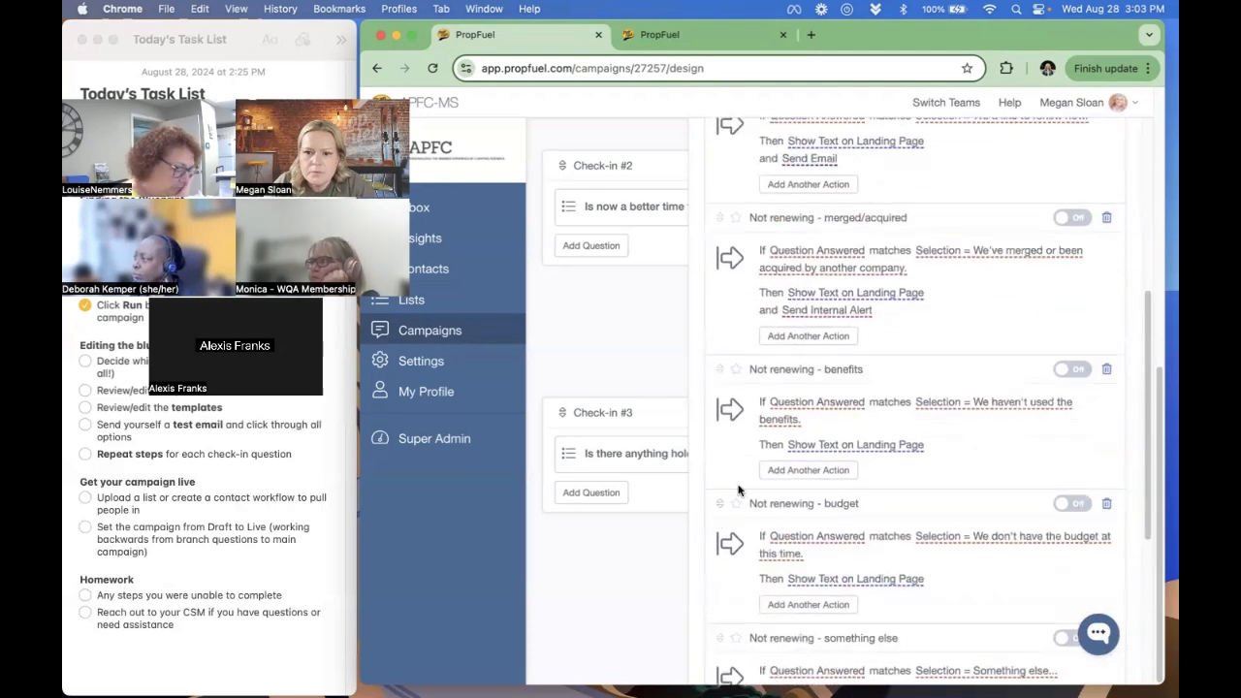
pyautogui.scroll(-8, 762, 364)
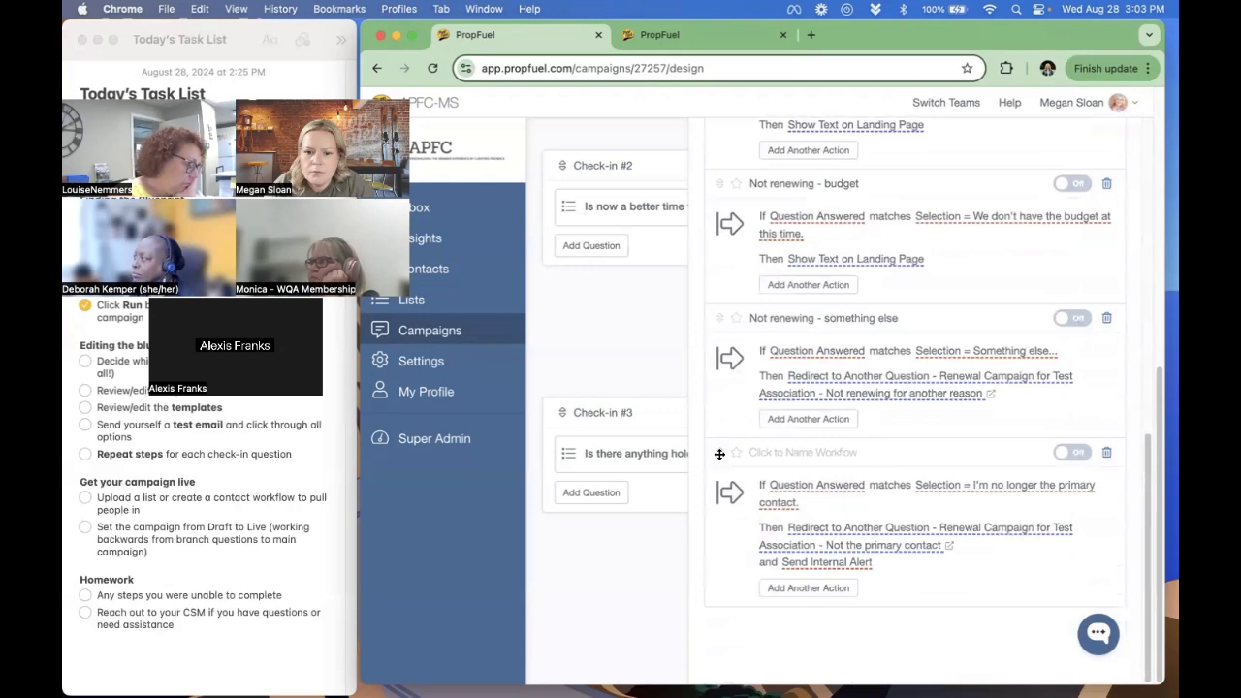
pyautogui.moveTo(720, 454); pyautogui.dragTo(736, 329)
pyautogui.scroll(5, 766, 324)
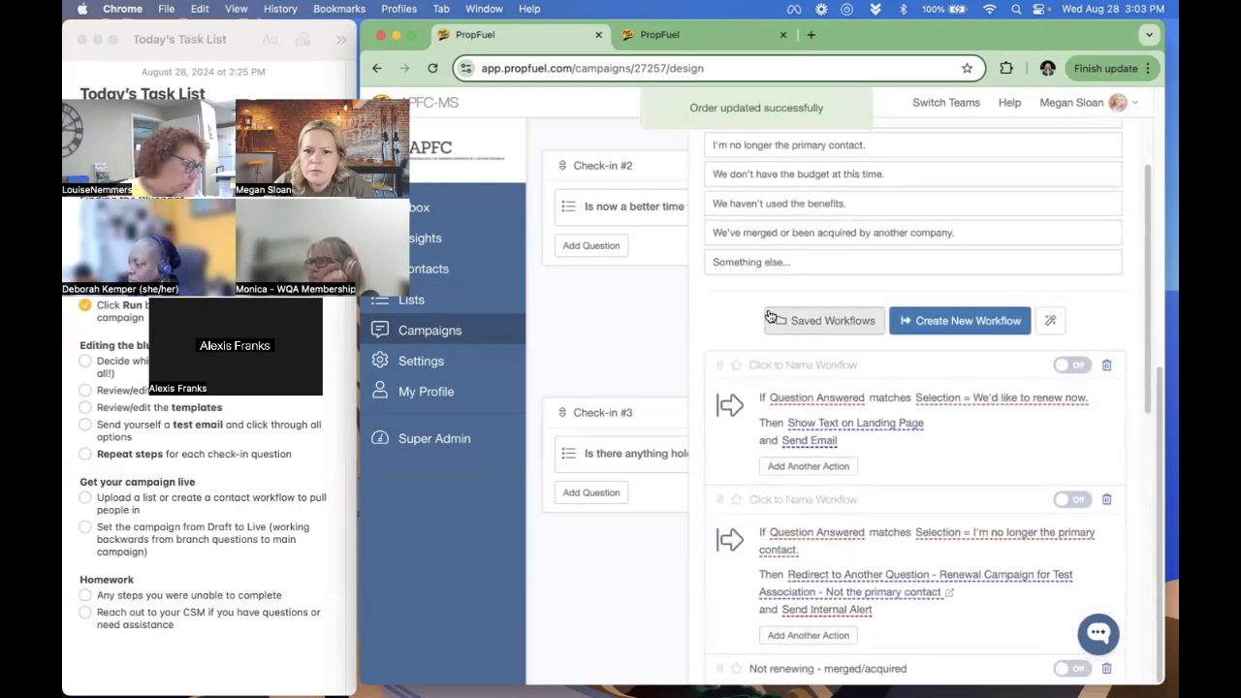
# - Move the "Not renewing - budget" workflow directly above "Not renewing - merged/acquired"
pyautogui.scroll(-7, 802, 453)
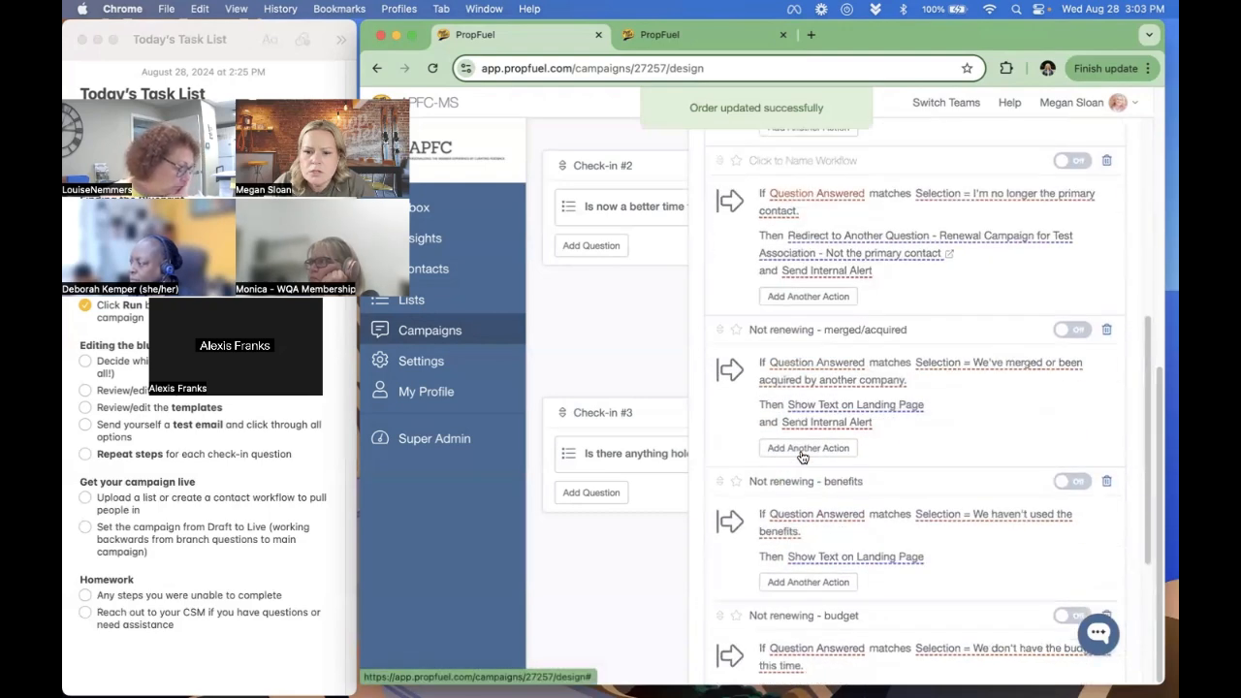
pyautogui.scroll(-2, 785, 477)
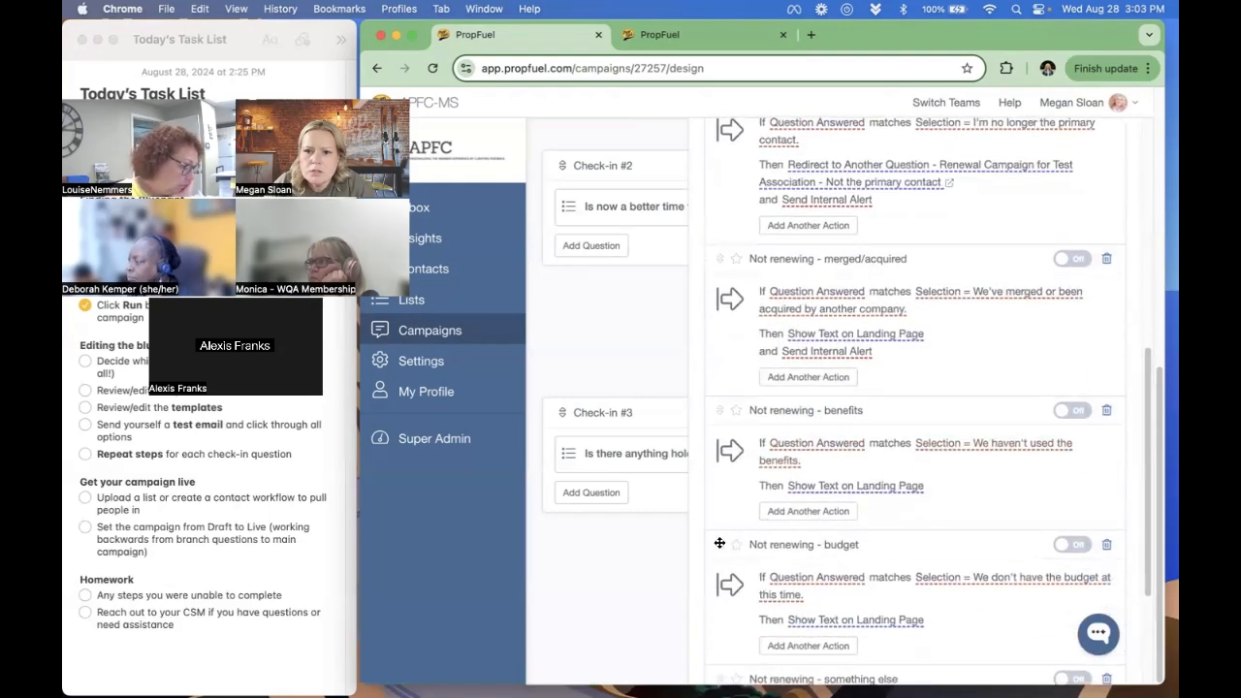
pyautogui.moveTo(719, 544); pyautogui.dragTo(732, 312)
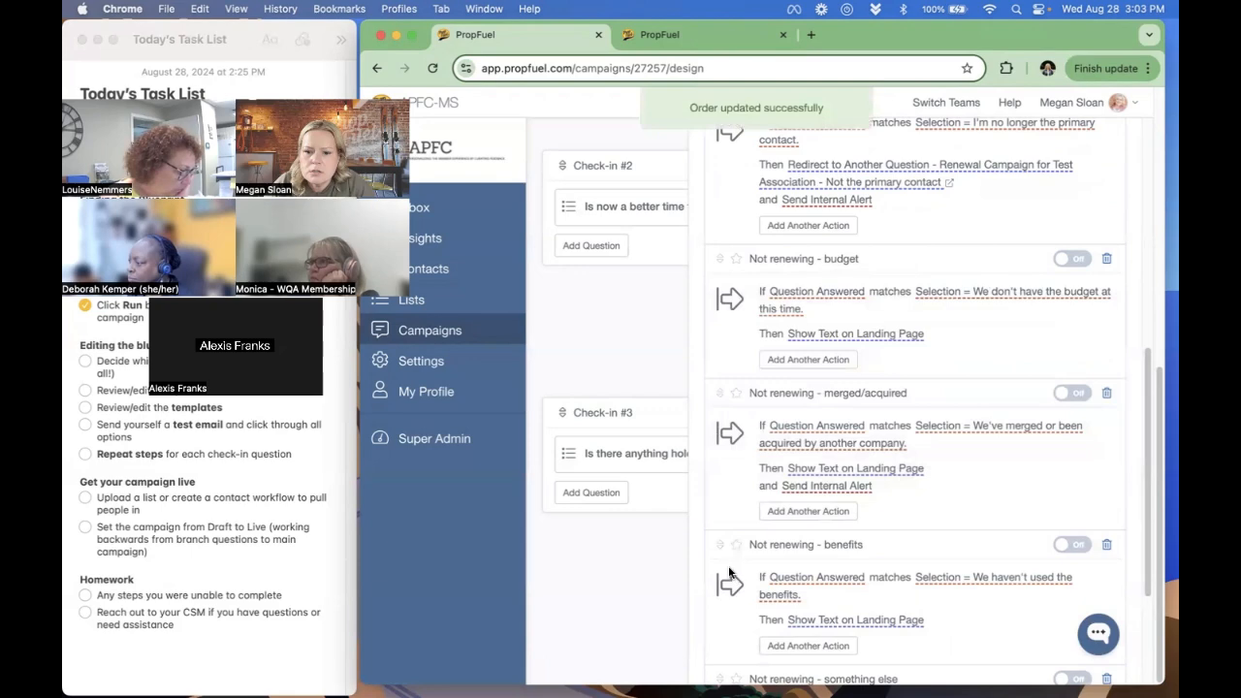
# - Move Check-in #3's "Not renewing - benefits" workflow directly above "Not renewing - merged/acquired"
pyautogui.moveTo(717, 541); pyautogui.dragTo(710, 406)
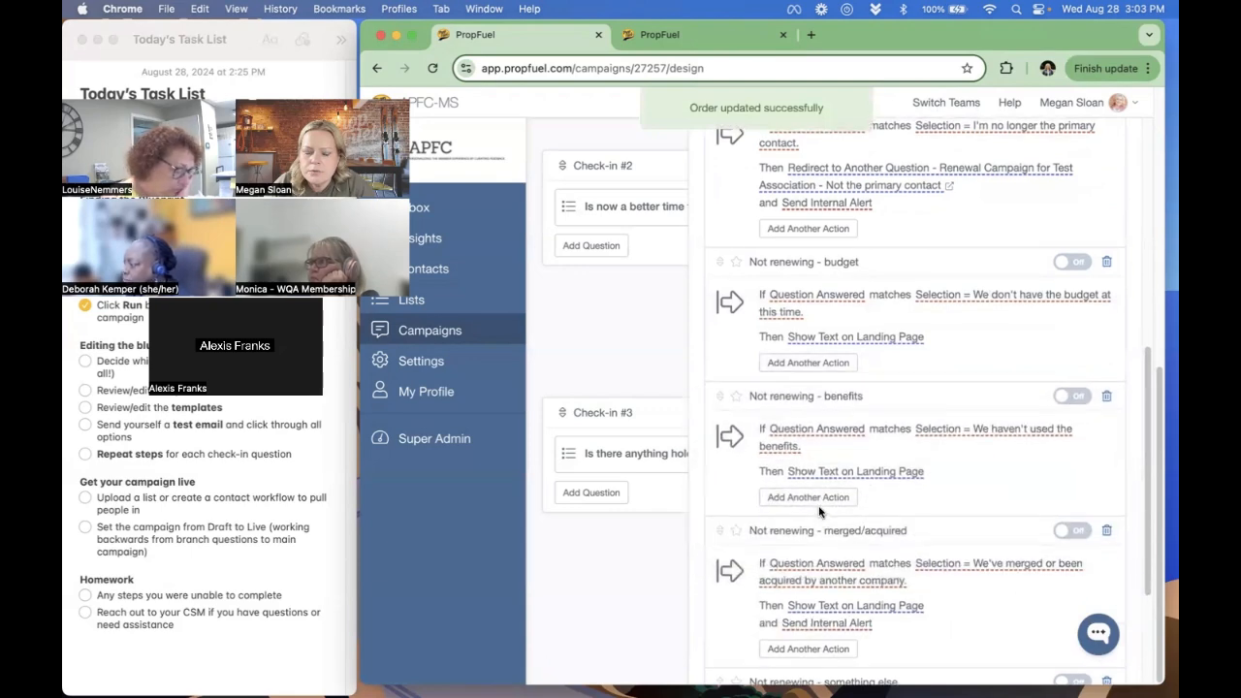
pyautogui.scroll(-3, 819, 511)
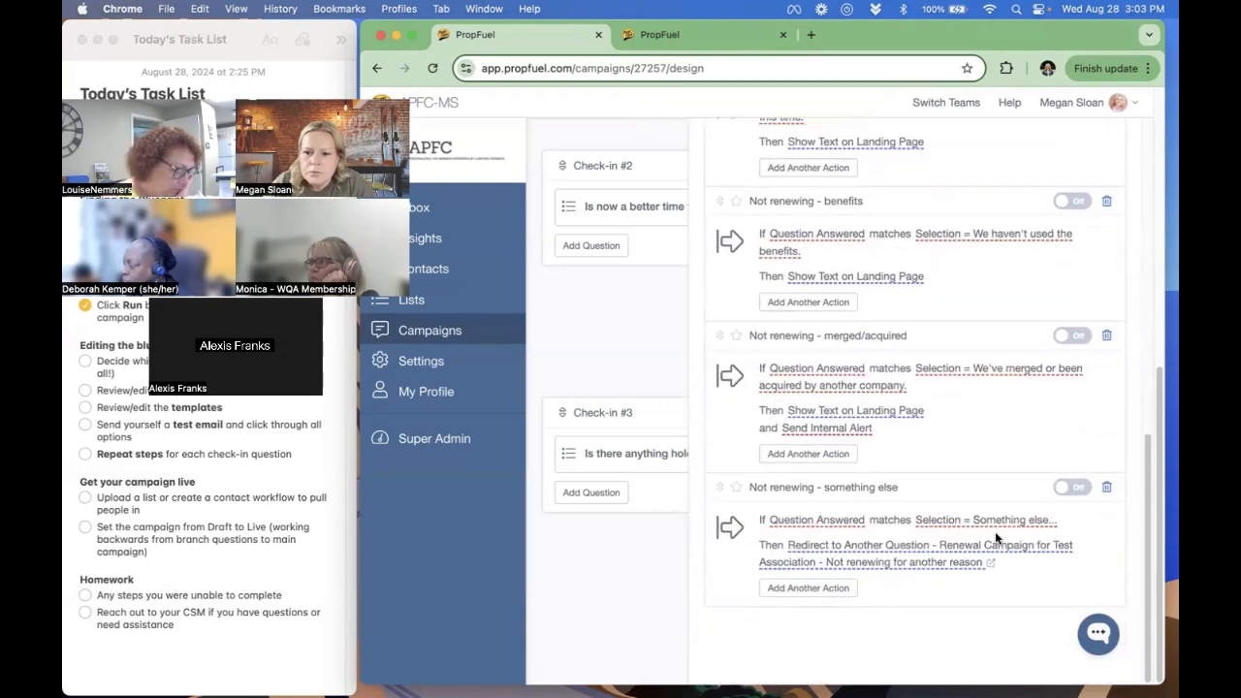
pyautogui.scroll(5, 989, 438)
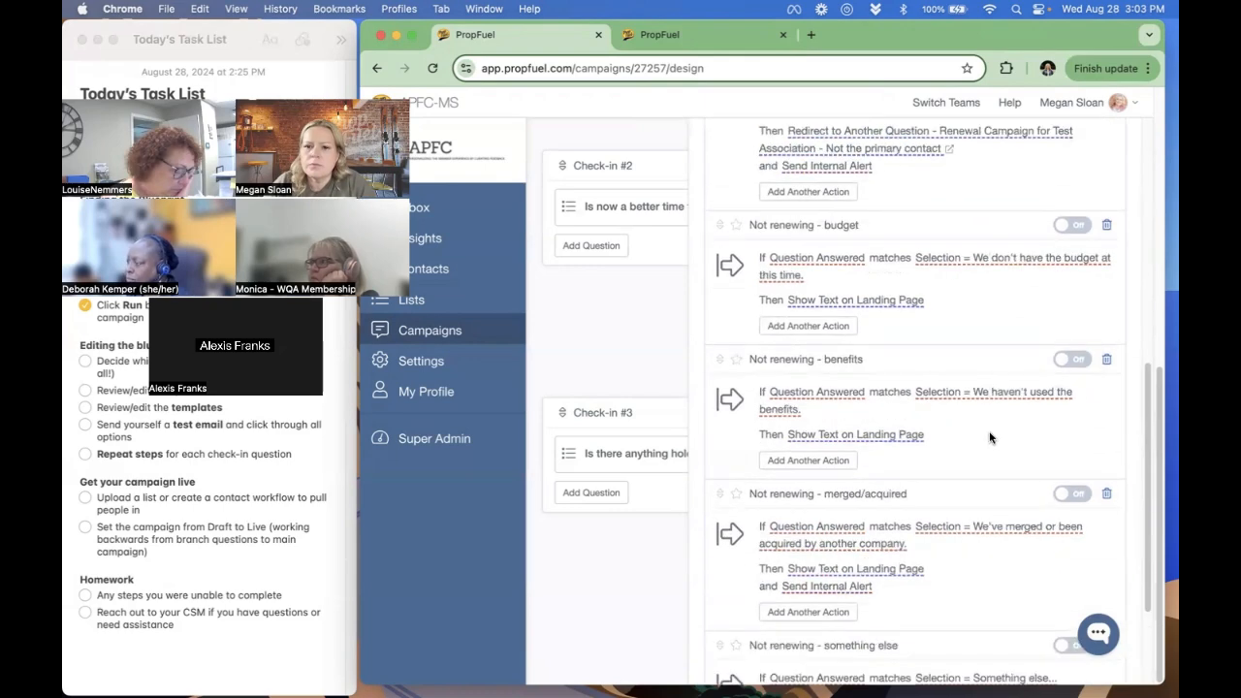
# - Review the landing page text and the renewal link email of the "We'd like to renew now" workflow, closing both unchanged
pyautogui.click(855, 288)
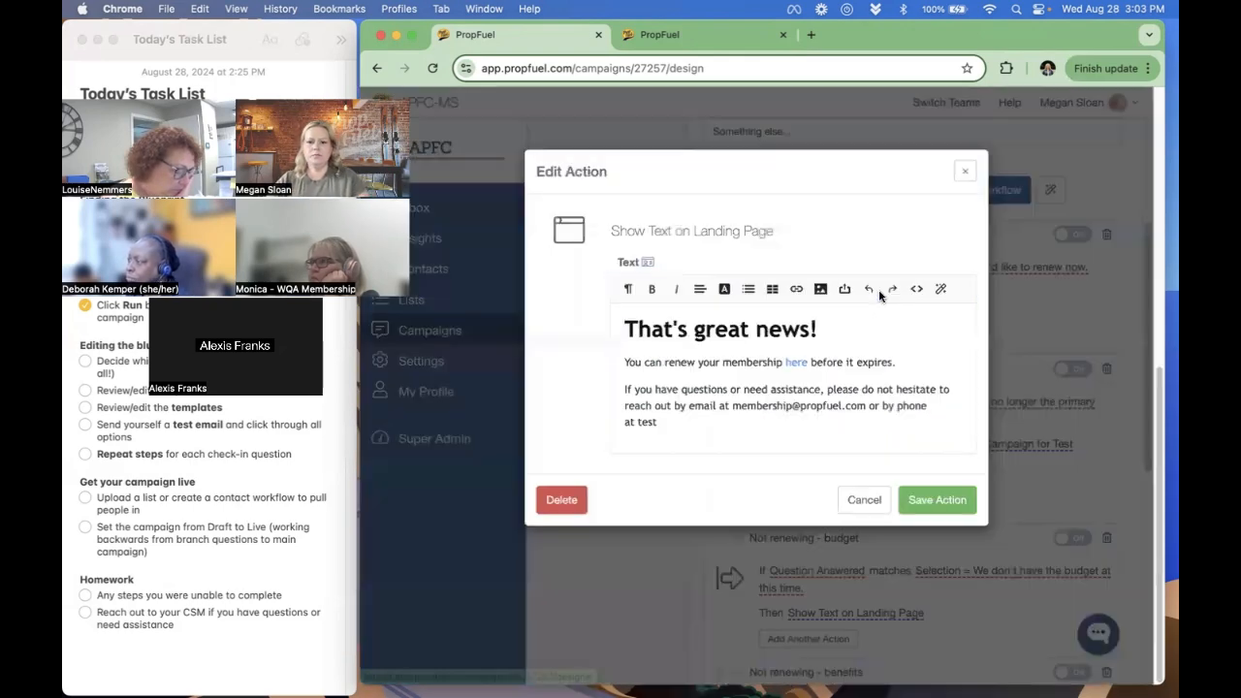
pyautogui.click(863, 499)
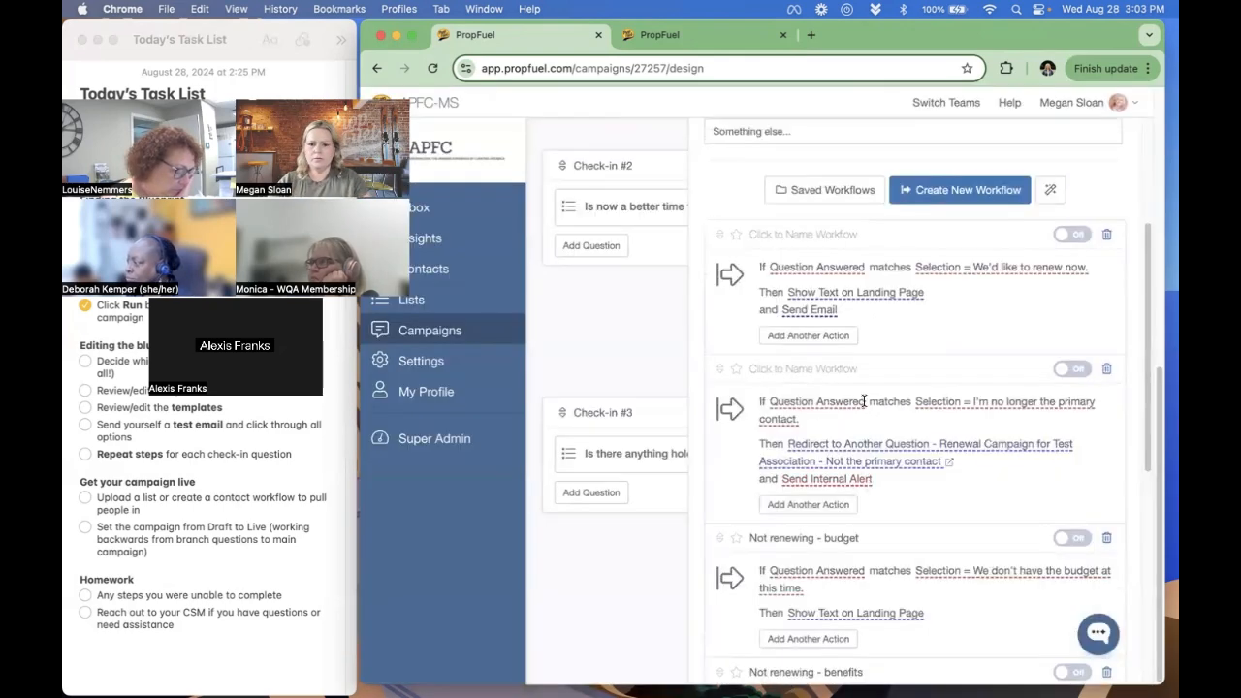
pyautogui.click(809, 308)
pyautogui.scroll(-2, 805, 528)
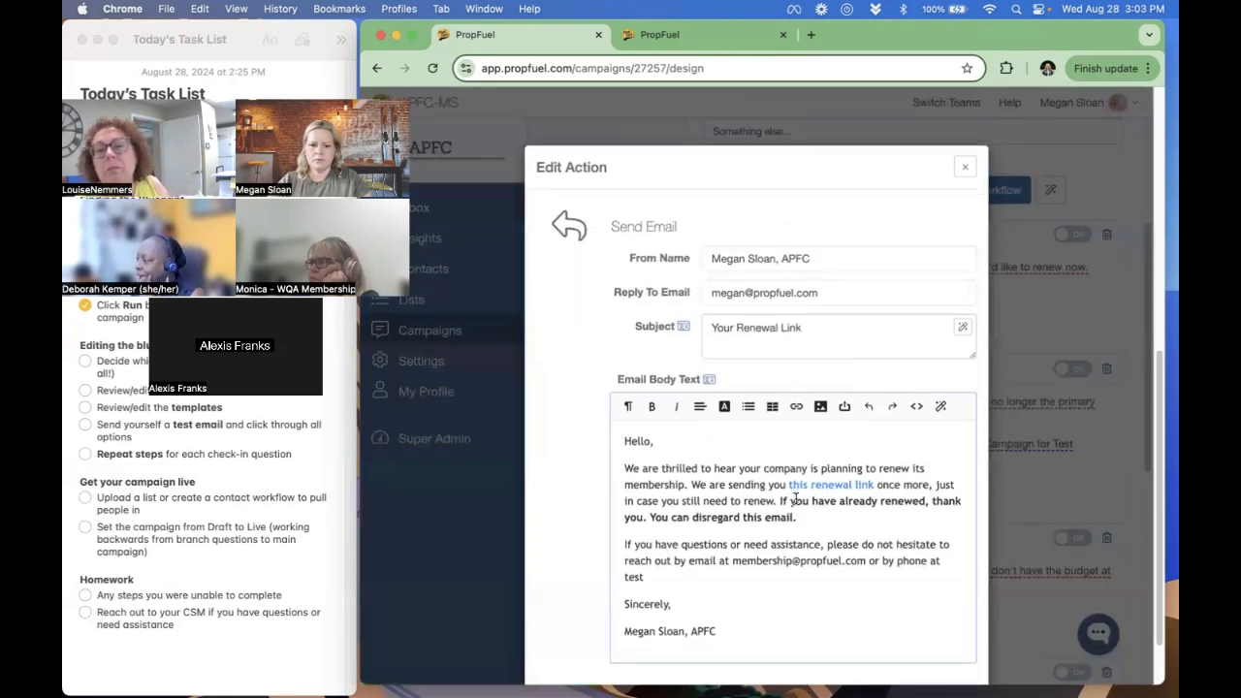
pyautogui.click(865, 636)
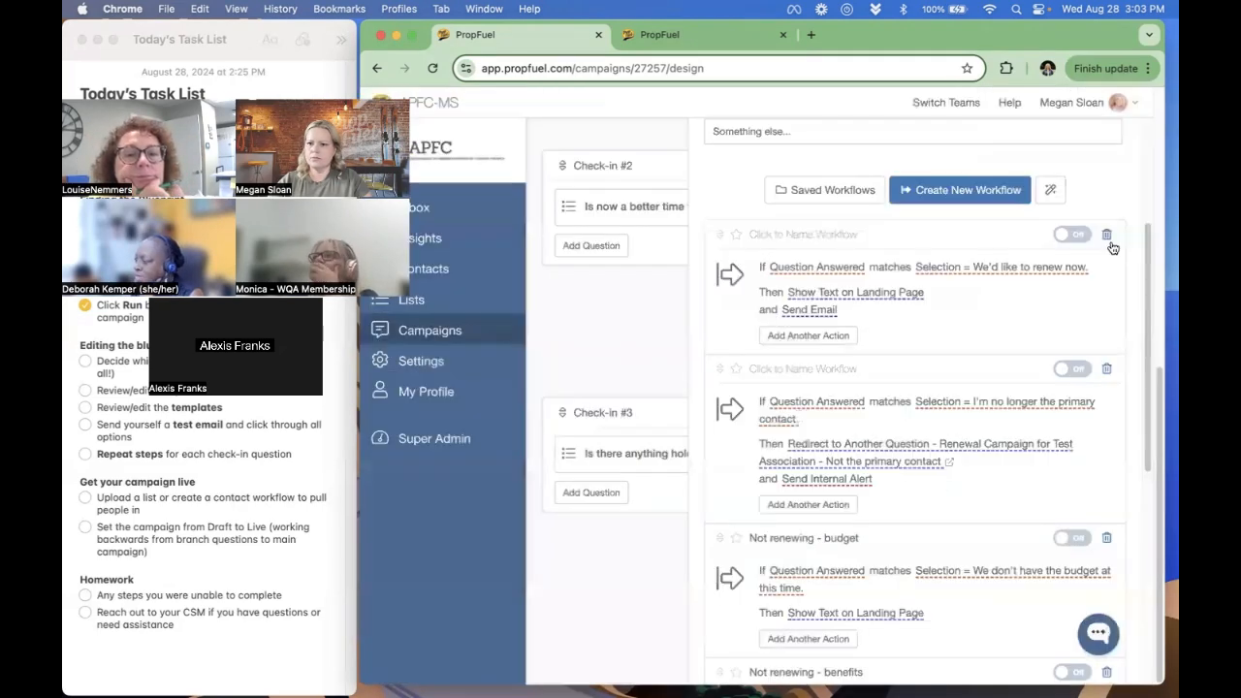
# - Turn on Check-in #3's "We'd like to renew now" and "I'm no longer the primary contact" workflows and close the question workflows
pyautogui.click(1085, 234)
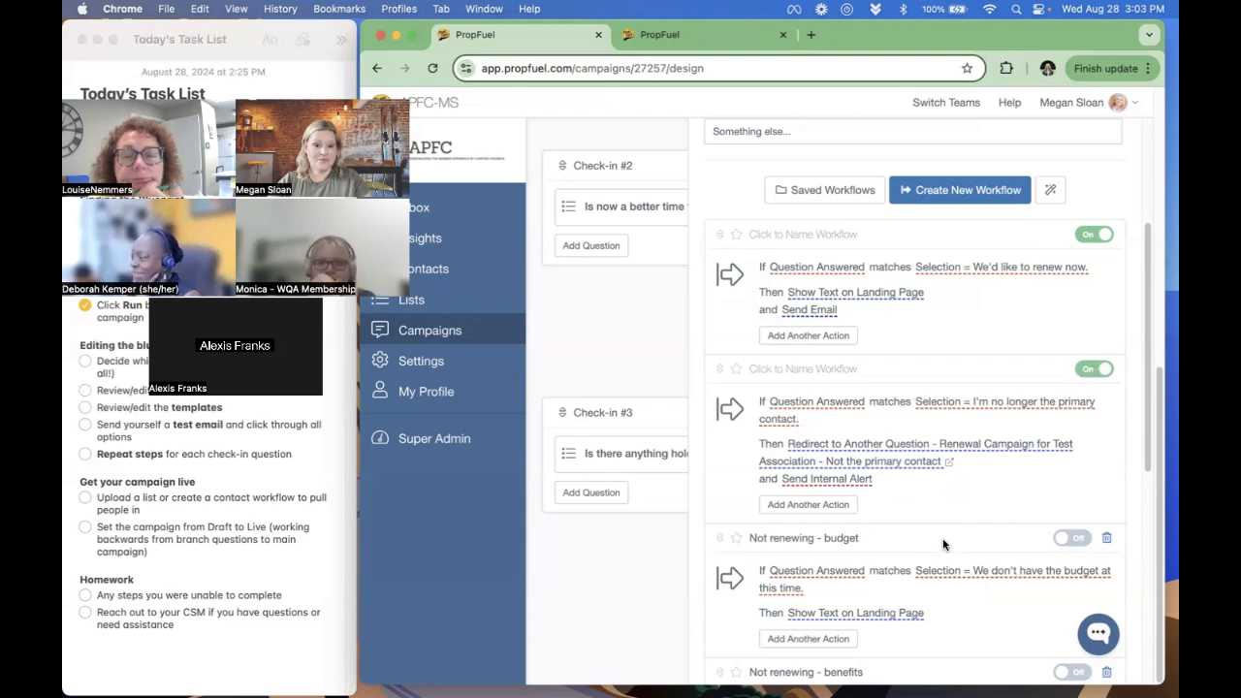
pyautogui.click(610, 361)
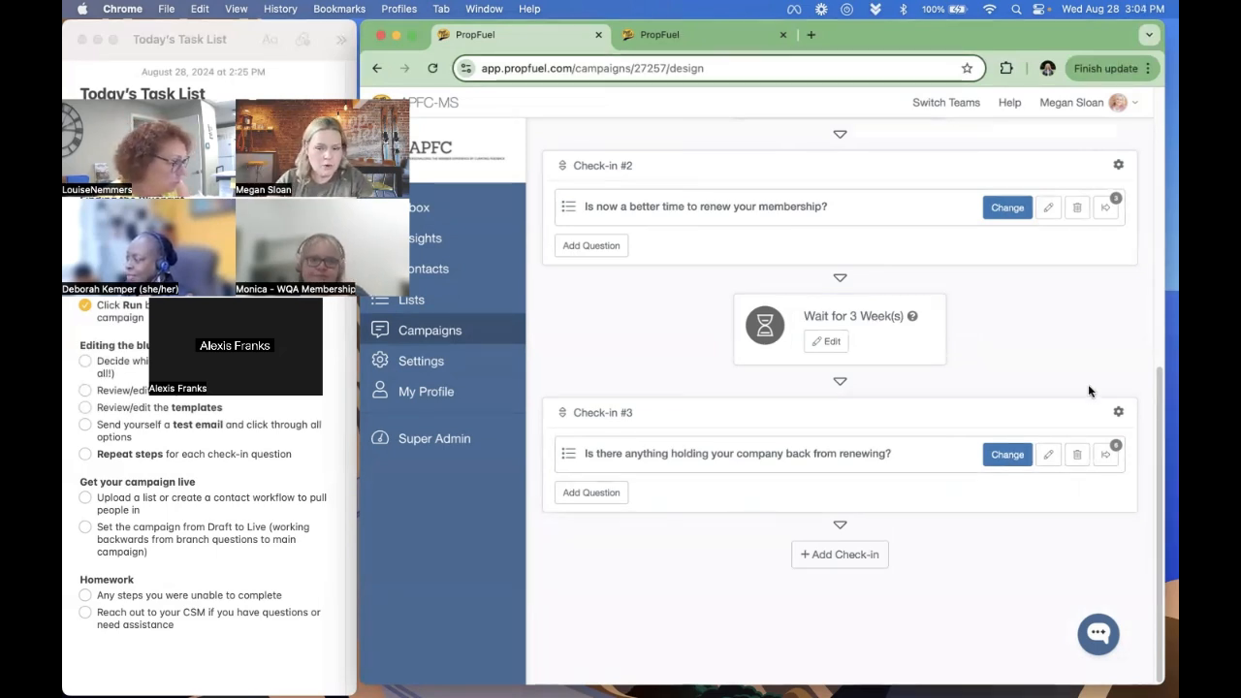
# - Review Check-in #2's workflows and follow the "Renewal No" redirect to the question workflows of the "Not planning to renew" campaign
pyautogui.tripleClick(599, 166)
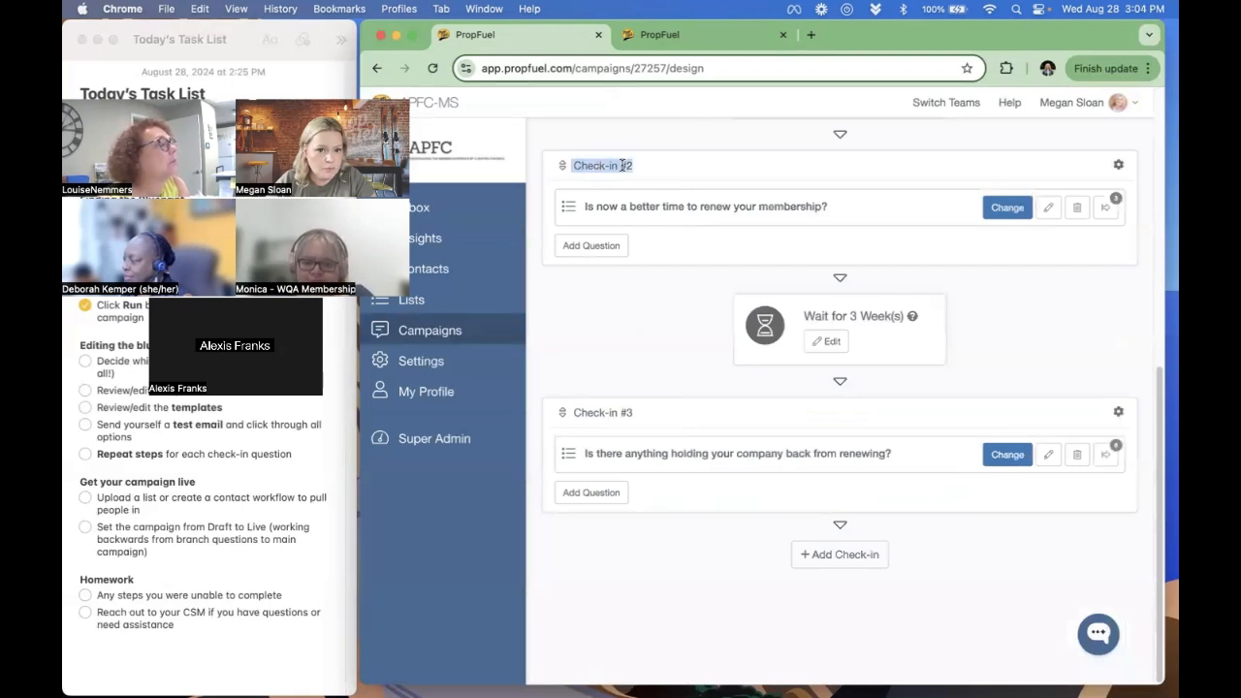
pyautogui.click(1106, 210)
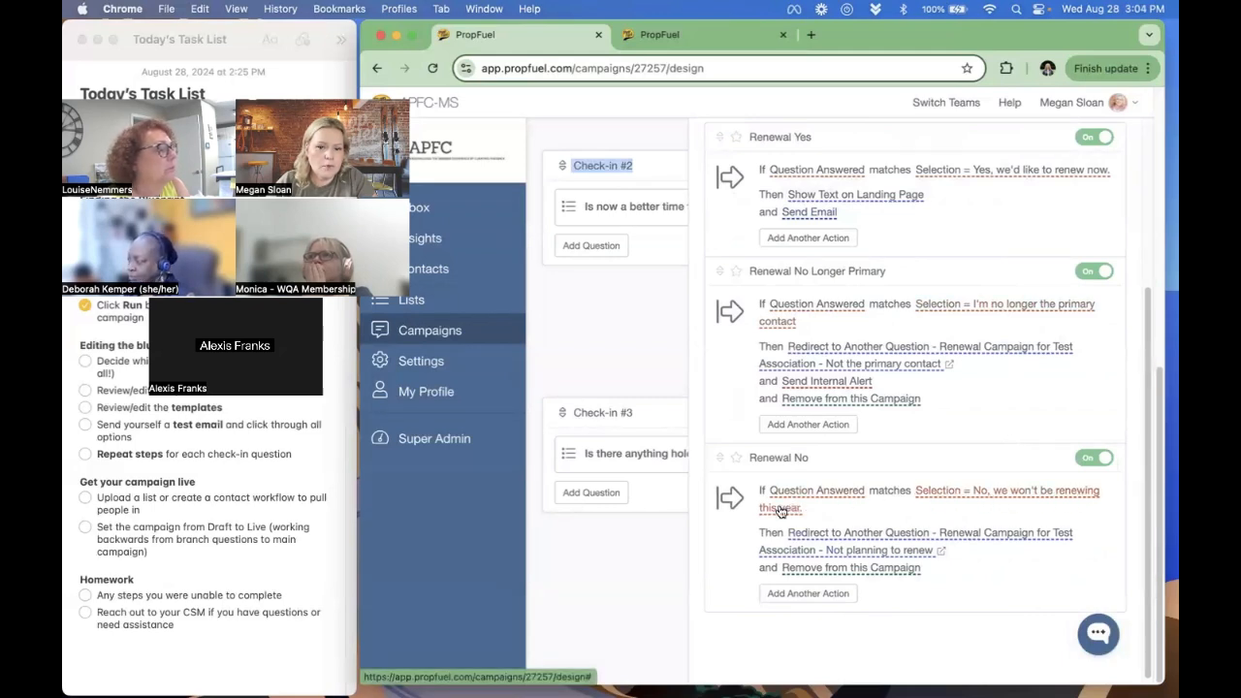
pyautogui.click(945, 557)
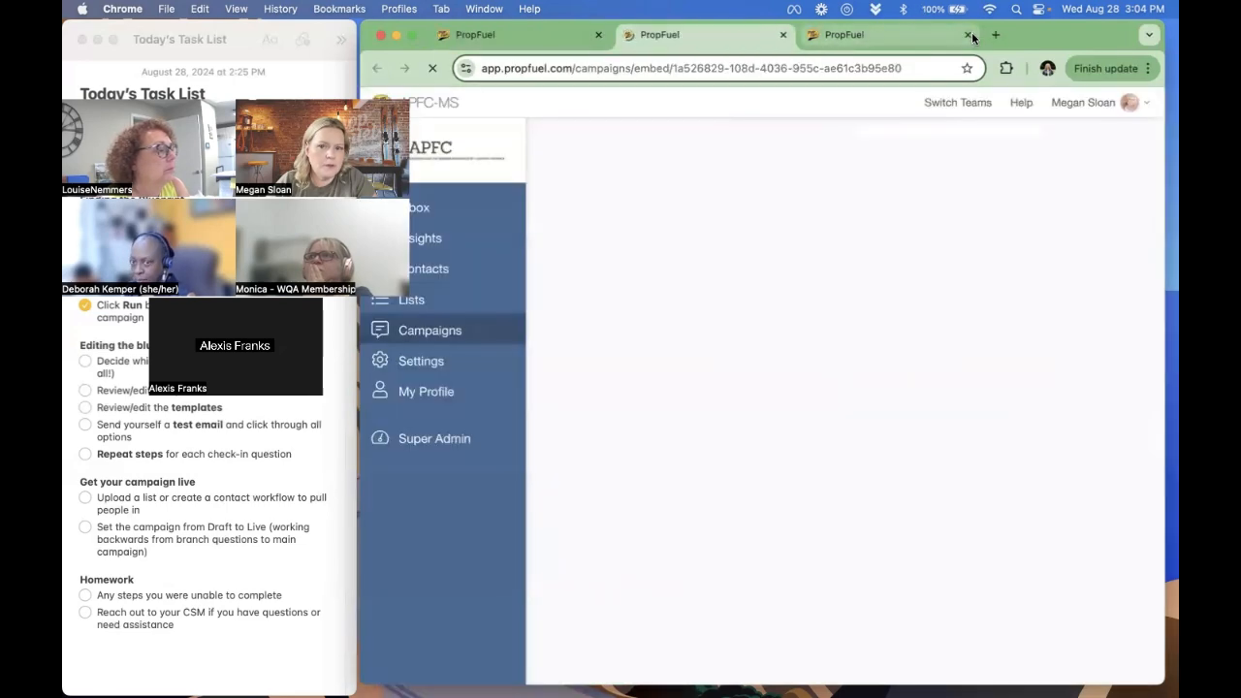
pyautogui.click(968, 36)
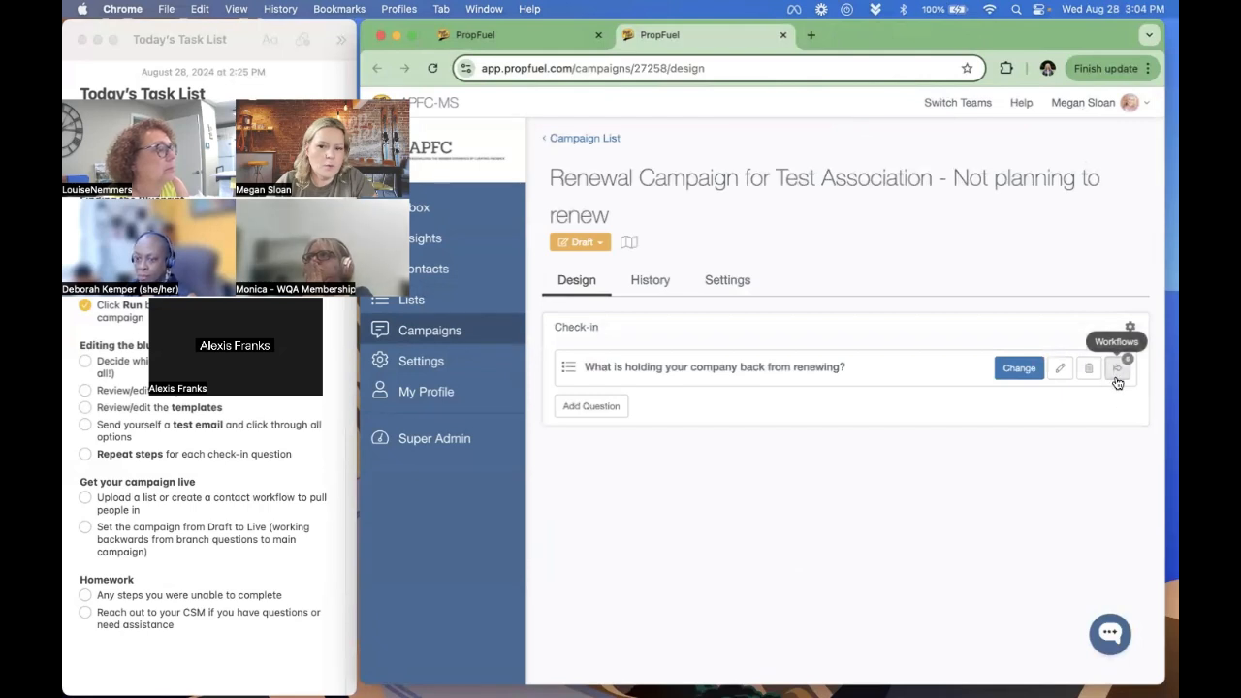
pyautogui.click(1119, 373)
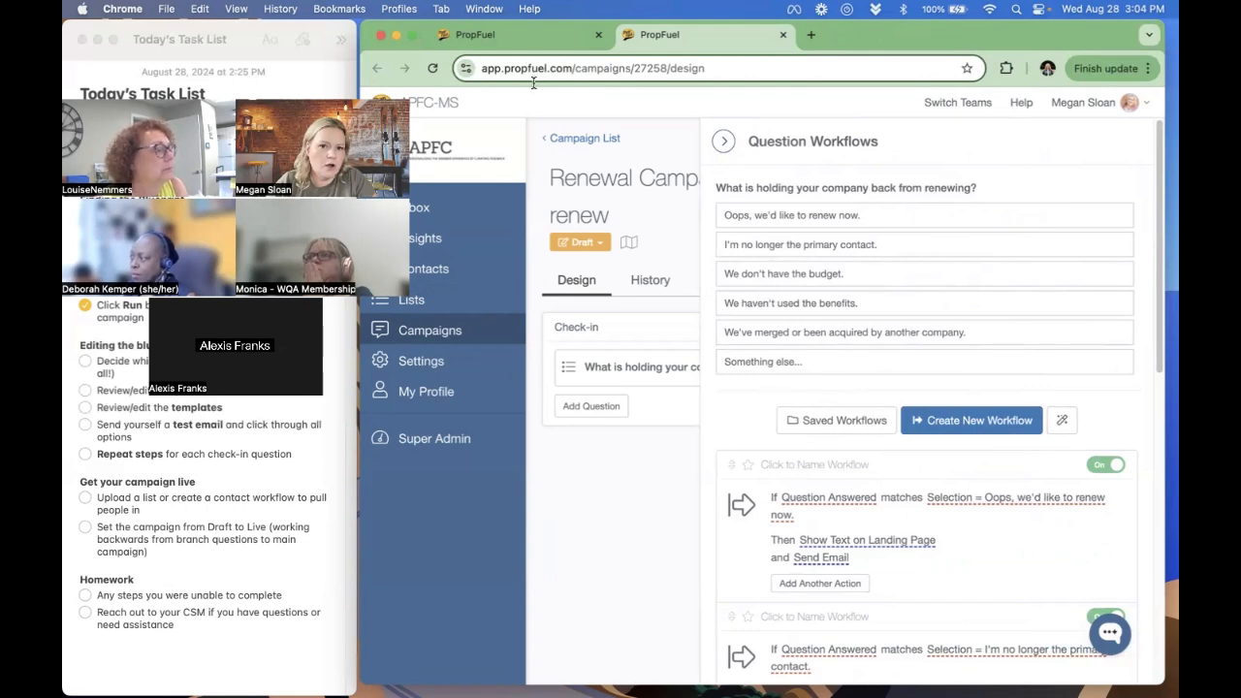
# - Compare the answer options of Check-in #3's question with those of the "Not planning to renew" campaign's question
pyautogui.click(513, 37)
pyautogui.click(587, 560)
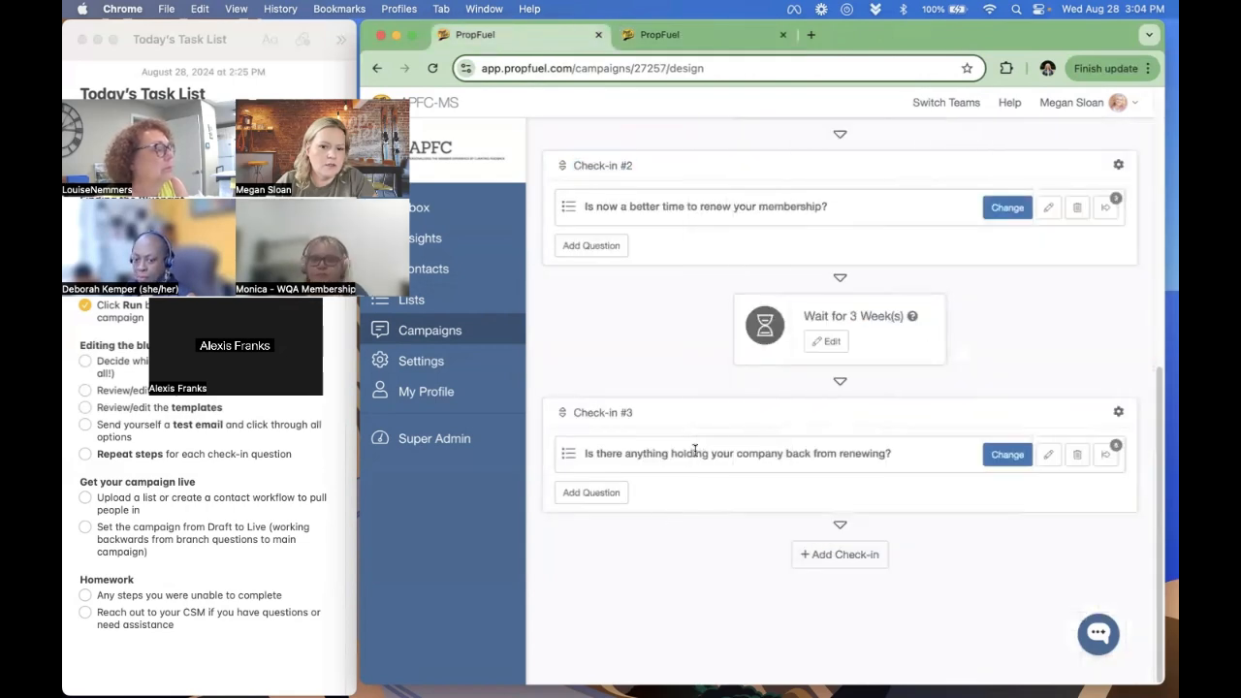
pyautogui.click(1105, 453)
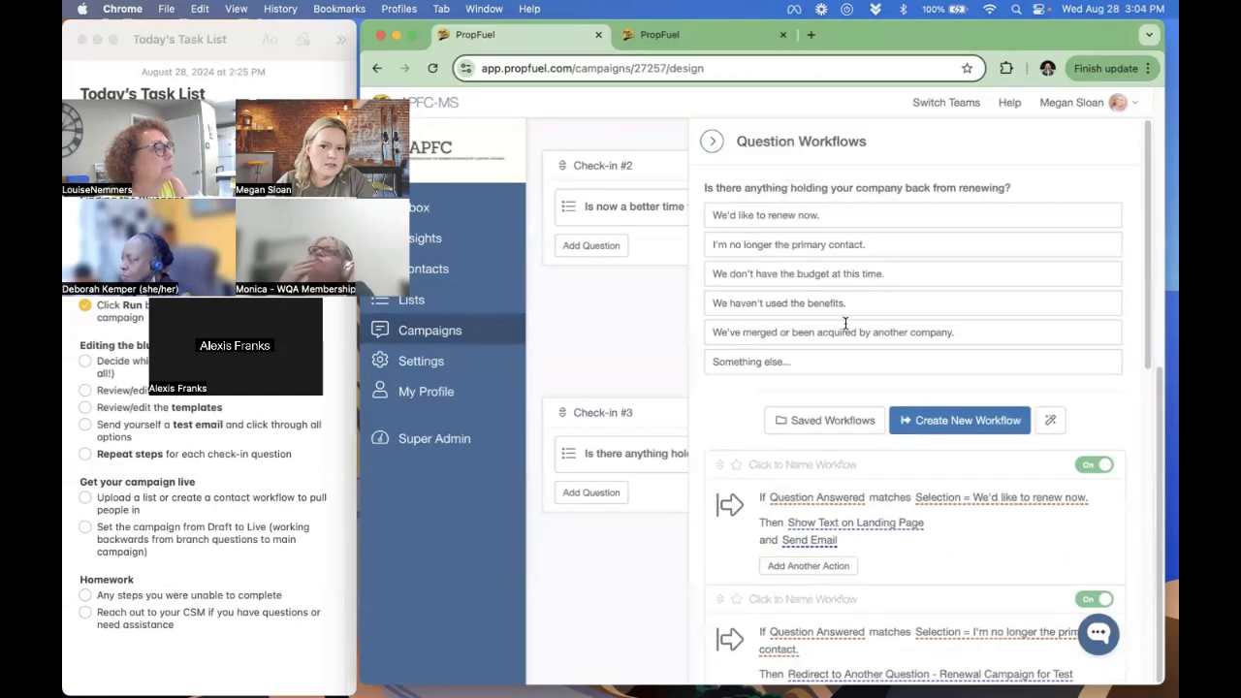
pyautogui.click(693, 37)
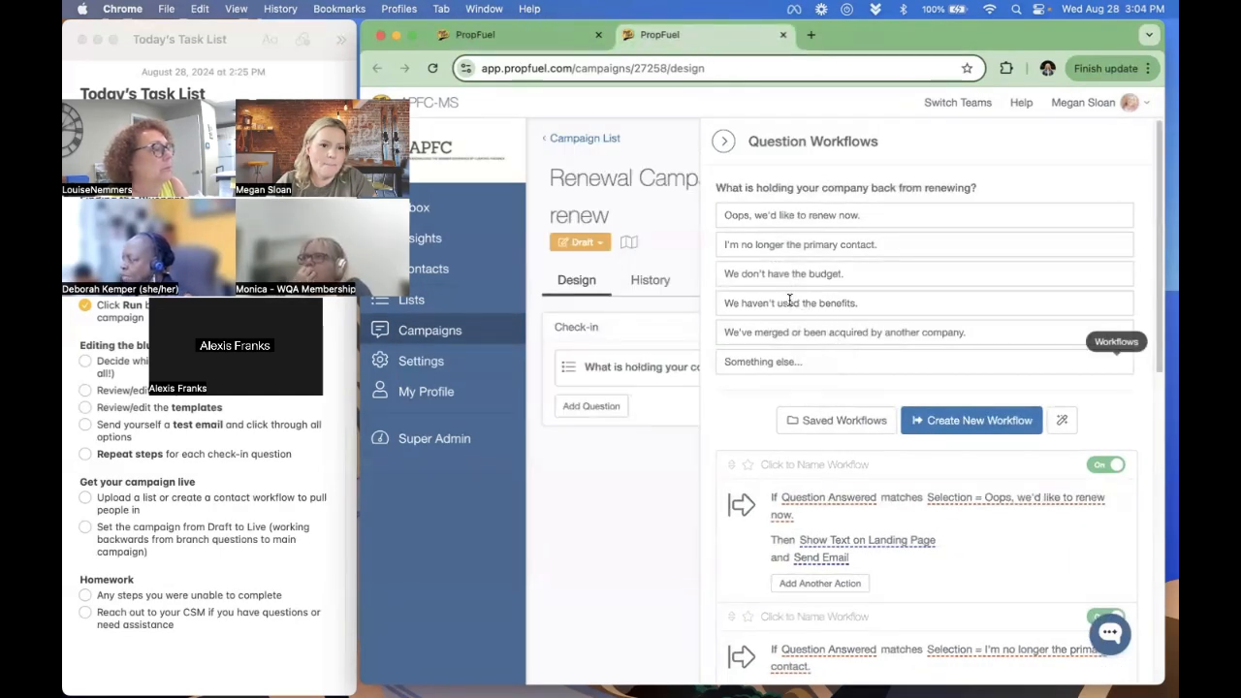
# - Compare the budget workflow's landing page text in the "Not planning to renew" campaign with that of Check-in #3's "Not renewing - budget" workflow
pyautogui.scroll(-8, 821, 319)
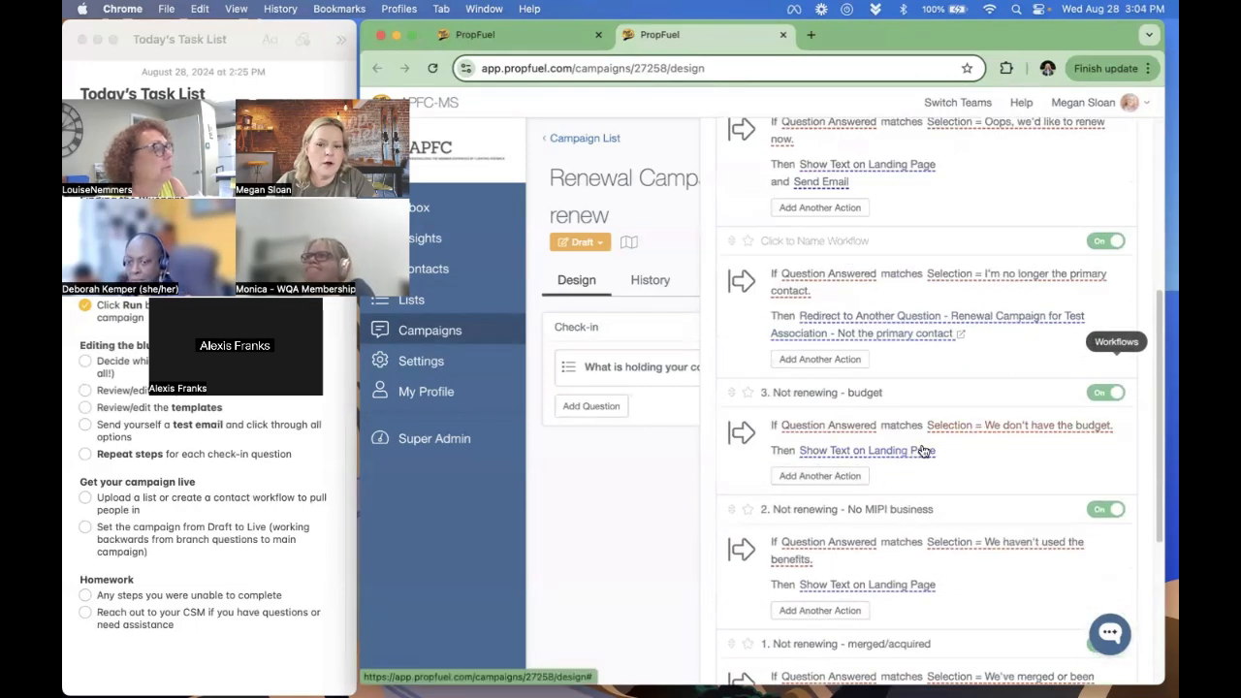
pyautogui.click(903, 452)
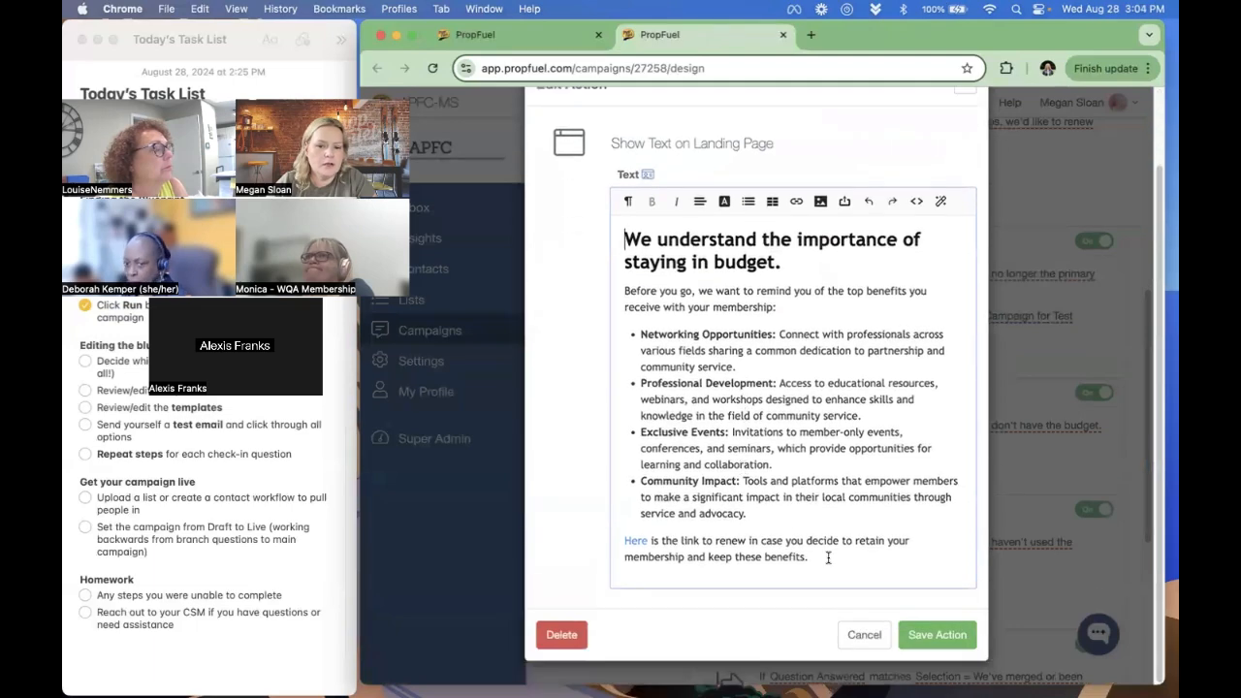
pyautogui.moveTo(837, 565); pyautogui.dragTo(607, 240)
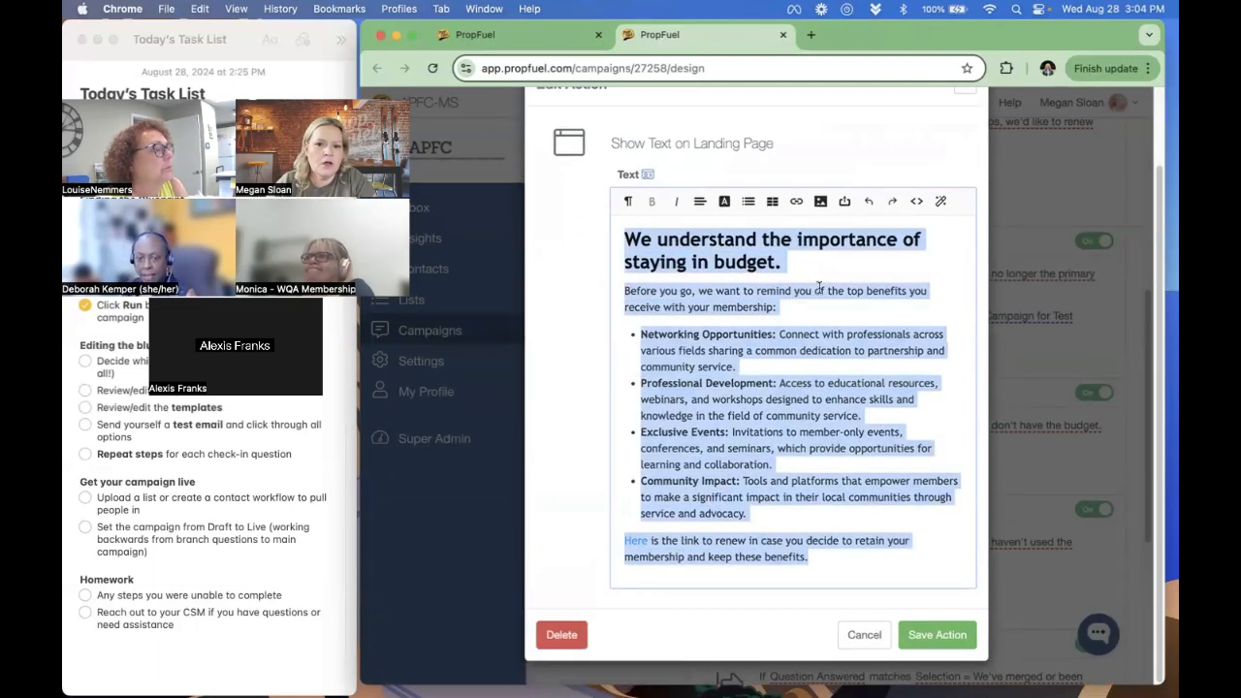
pyautogui.click(503, 37)
pyautogui.scroll(-5, 891, 427)
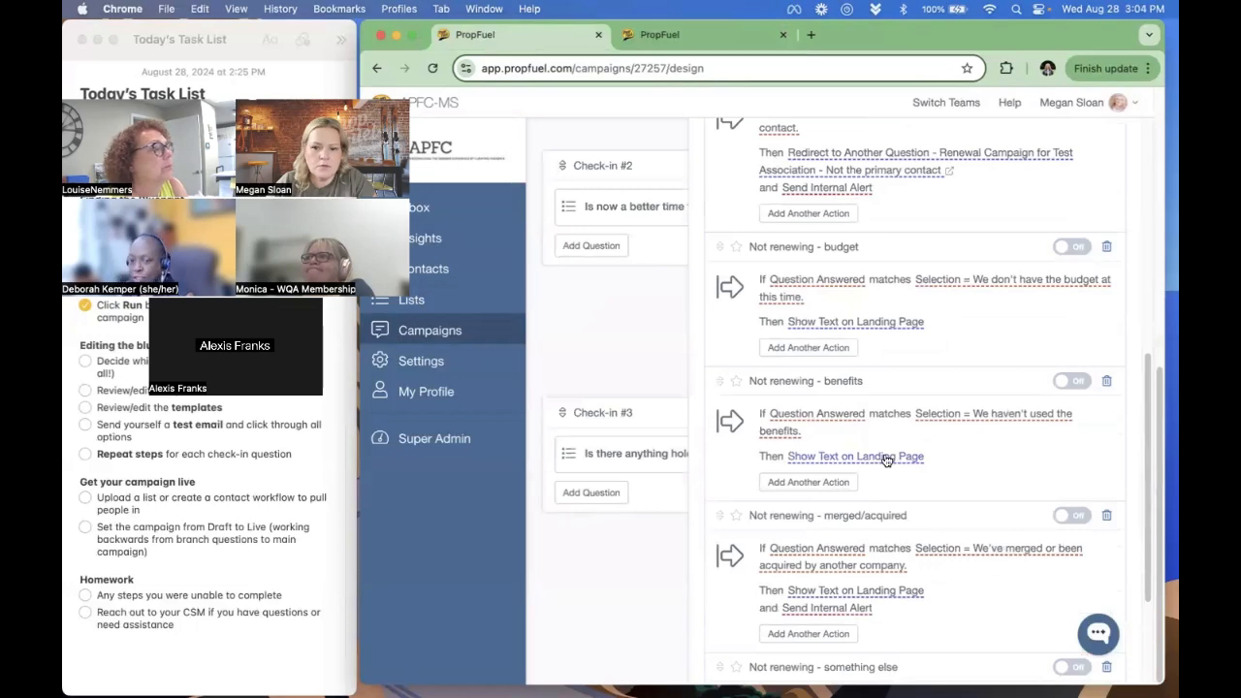
pyautogui.click(877, 323)
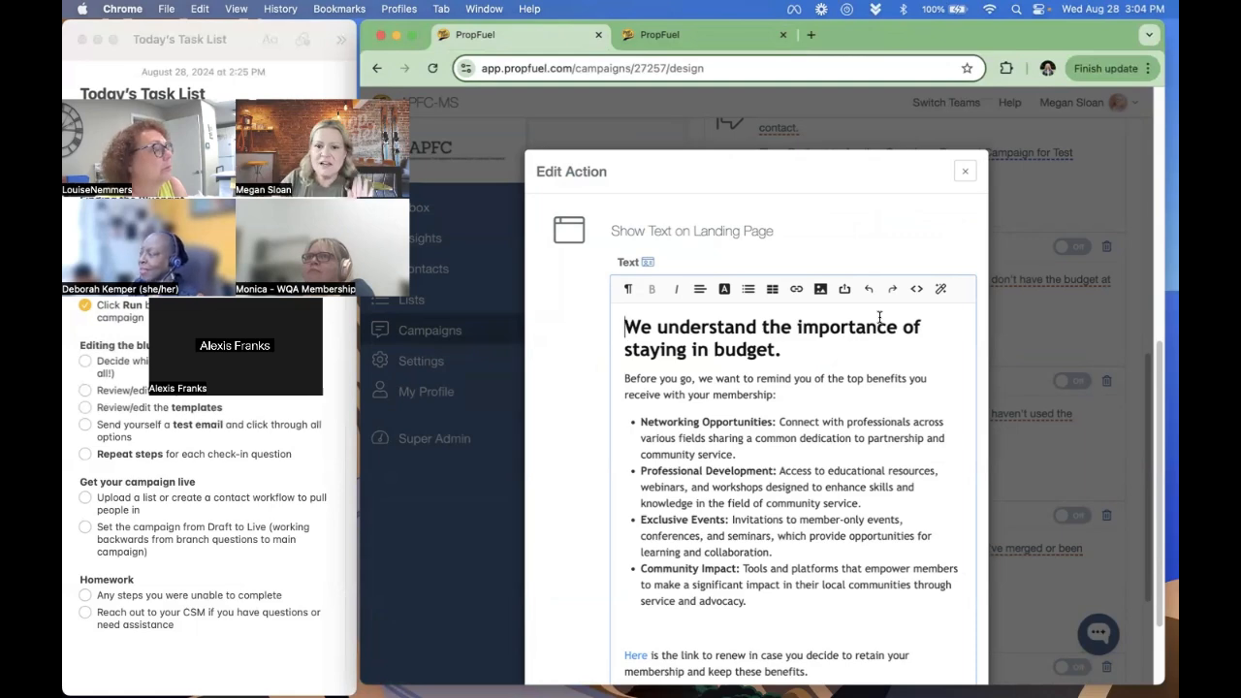
pyautogui.click(963, 173)
# - Turn on Check-in #3's four "Not renewing" workflows: budget, benefits, merged/acquired and something else
pyautogui.scroll(5, 1005, 388)
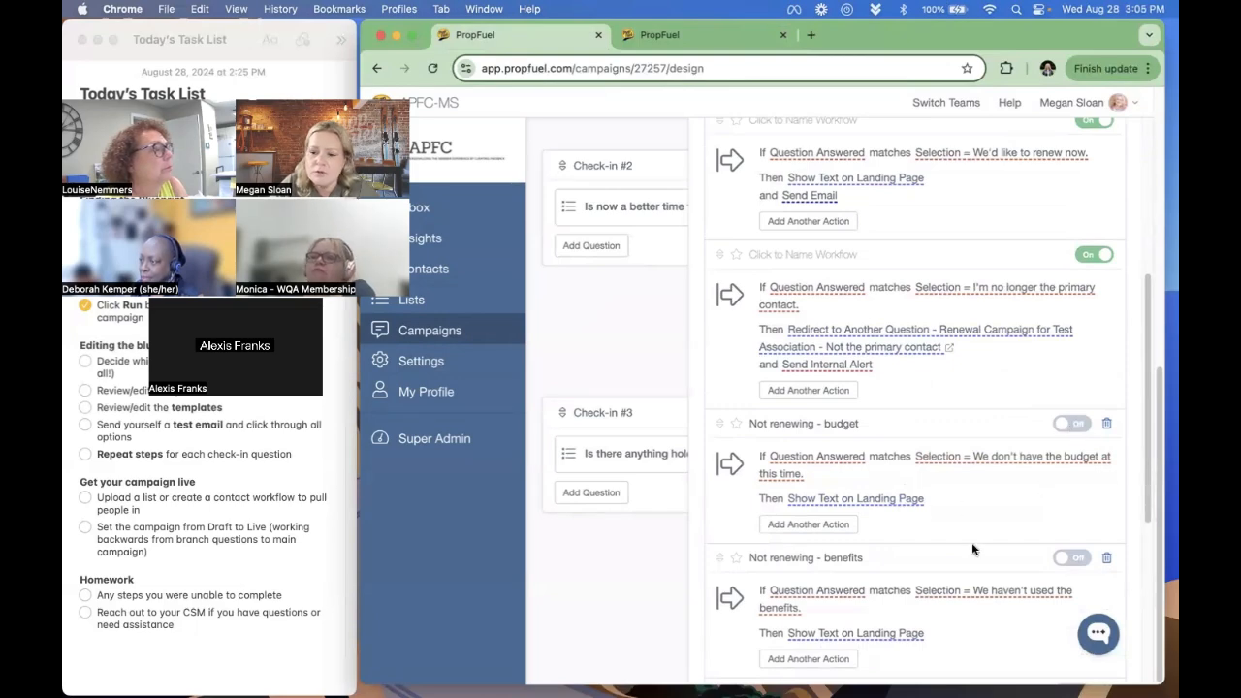
pyautogui.scroll(-2, 972, 549)
pyautogui.click(1074, 486)
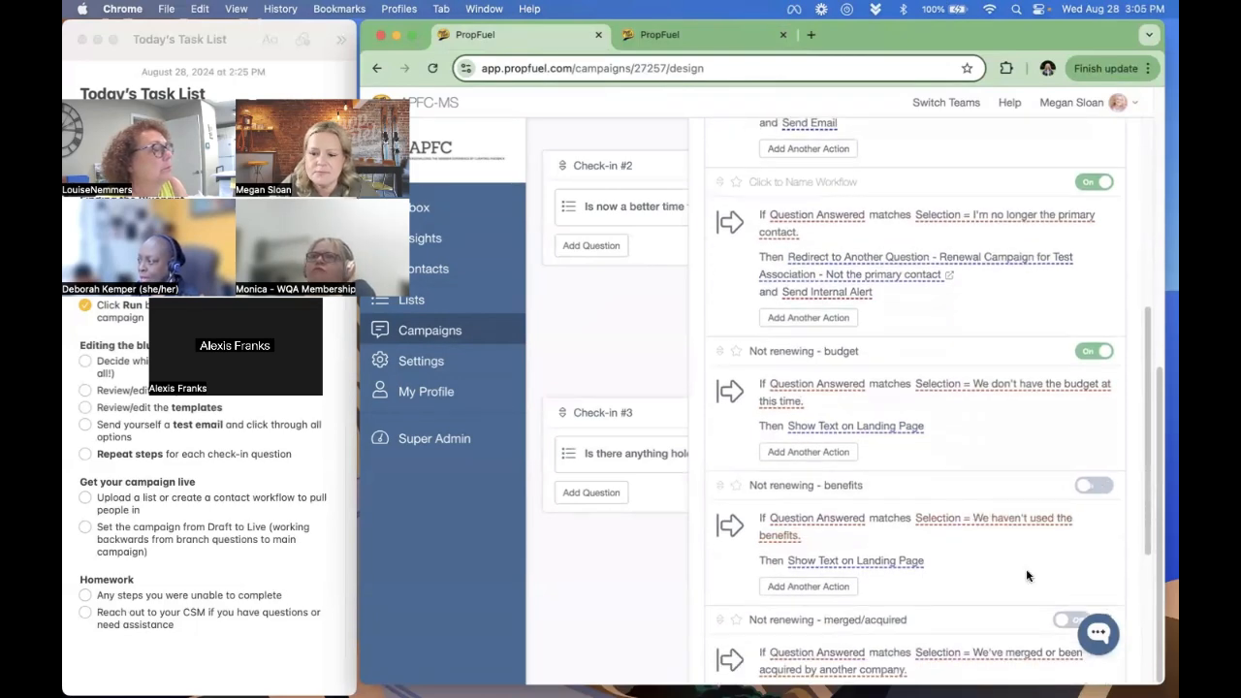
pyautogui.scroll(-5, 1028, 571)
pyautogui.click(1076, 409)
pyautogui.scroll(-2, 1035, 504)
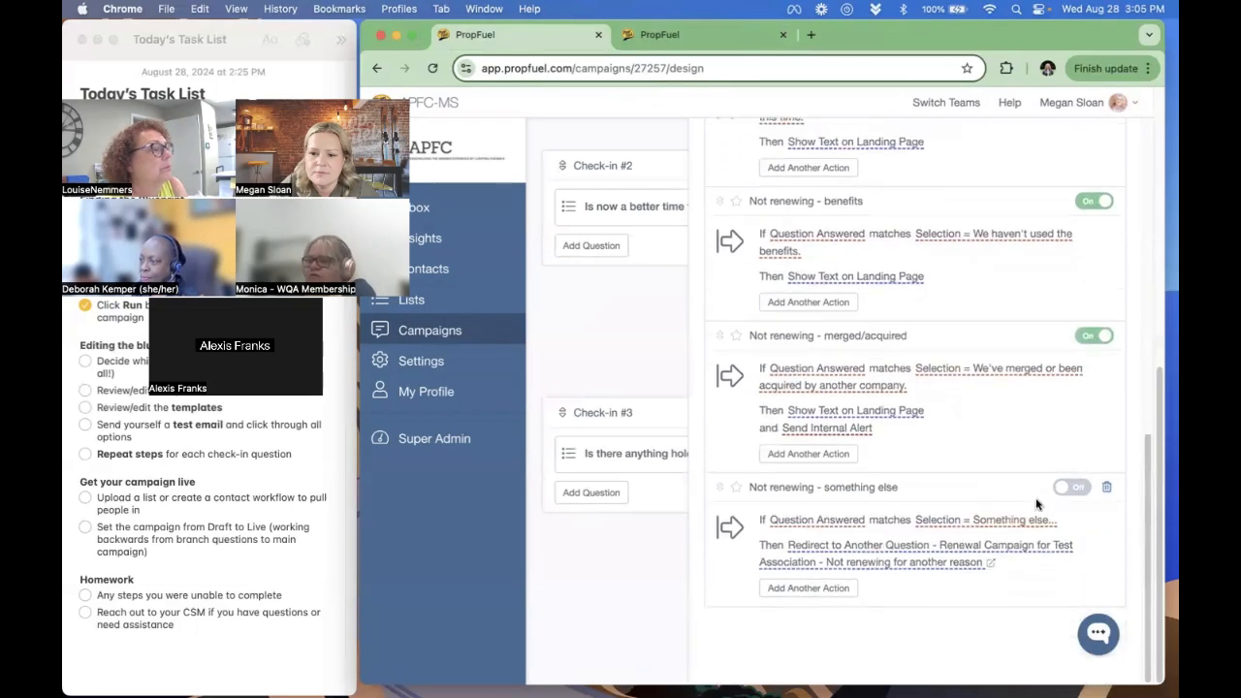
pyautogui.click(1077, 488)
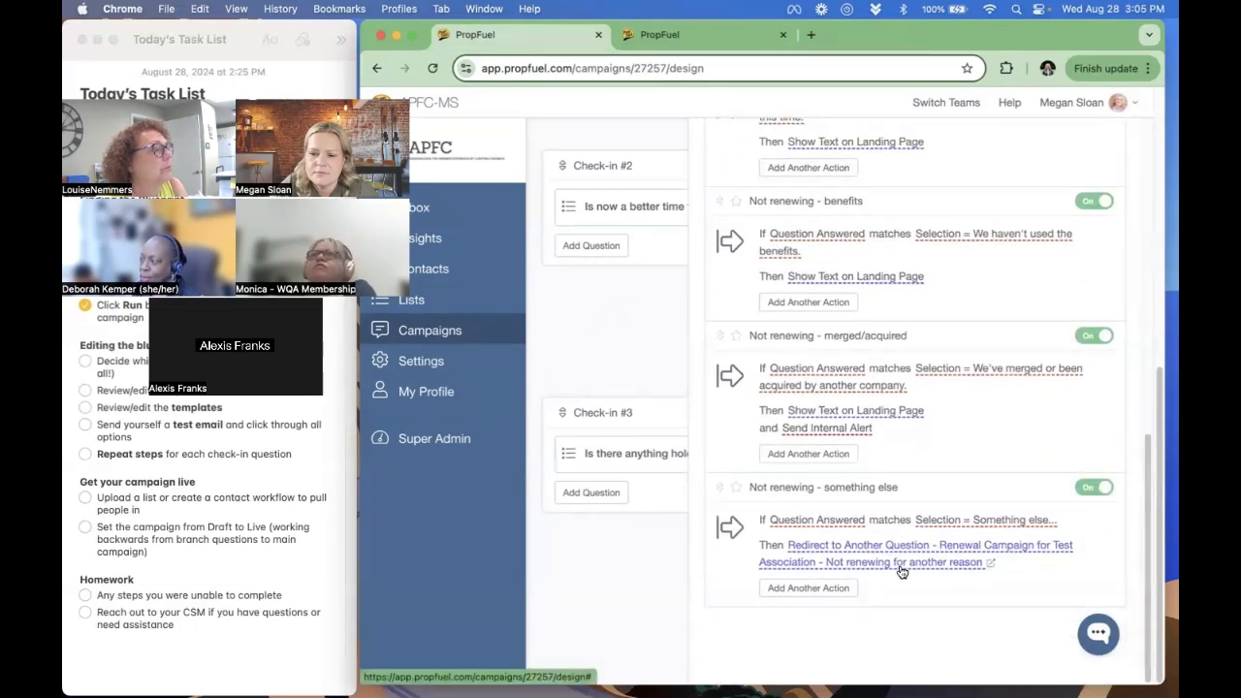
pyautogui.scroll(15, 901, 569)
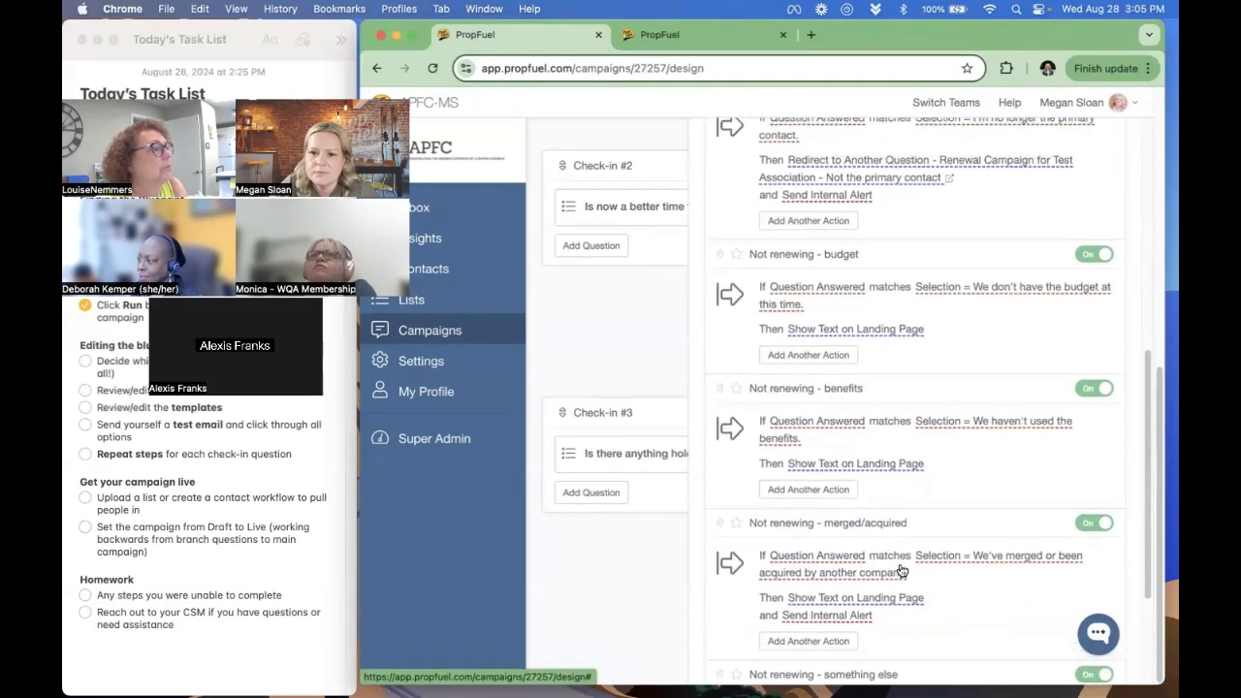
pyautogui.scroll(2, 803, 569)
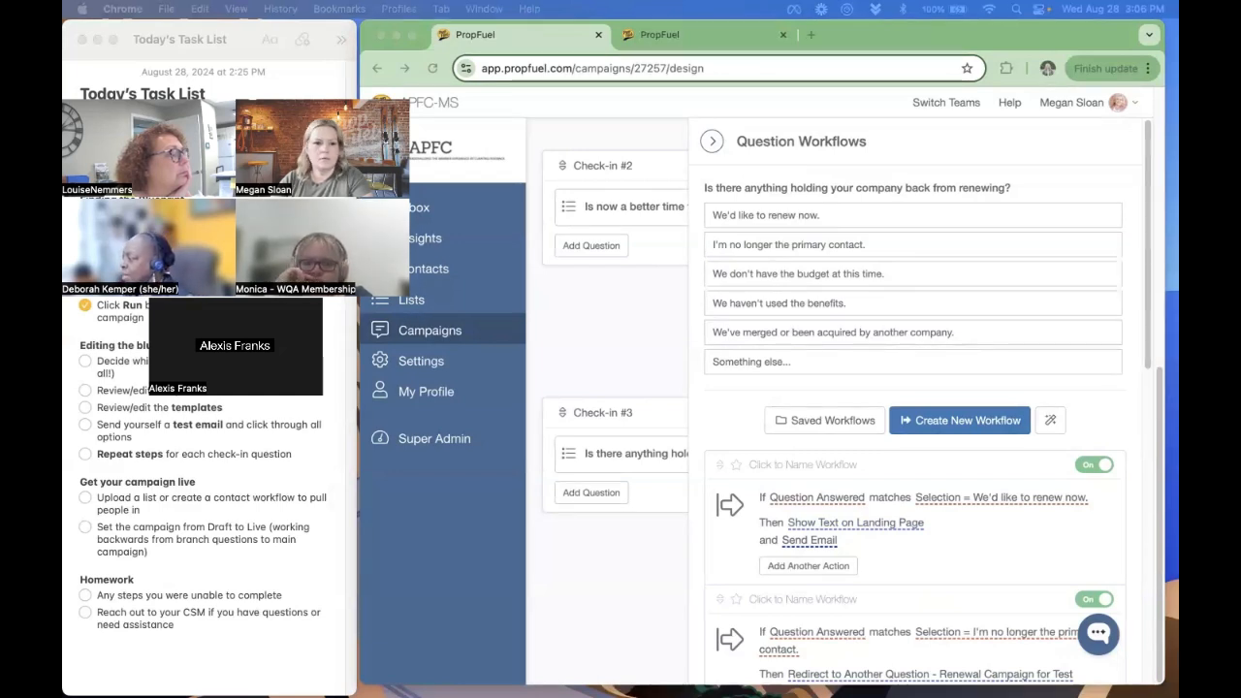
pyautogui.scroll(-2, 864, 508)
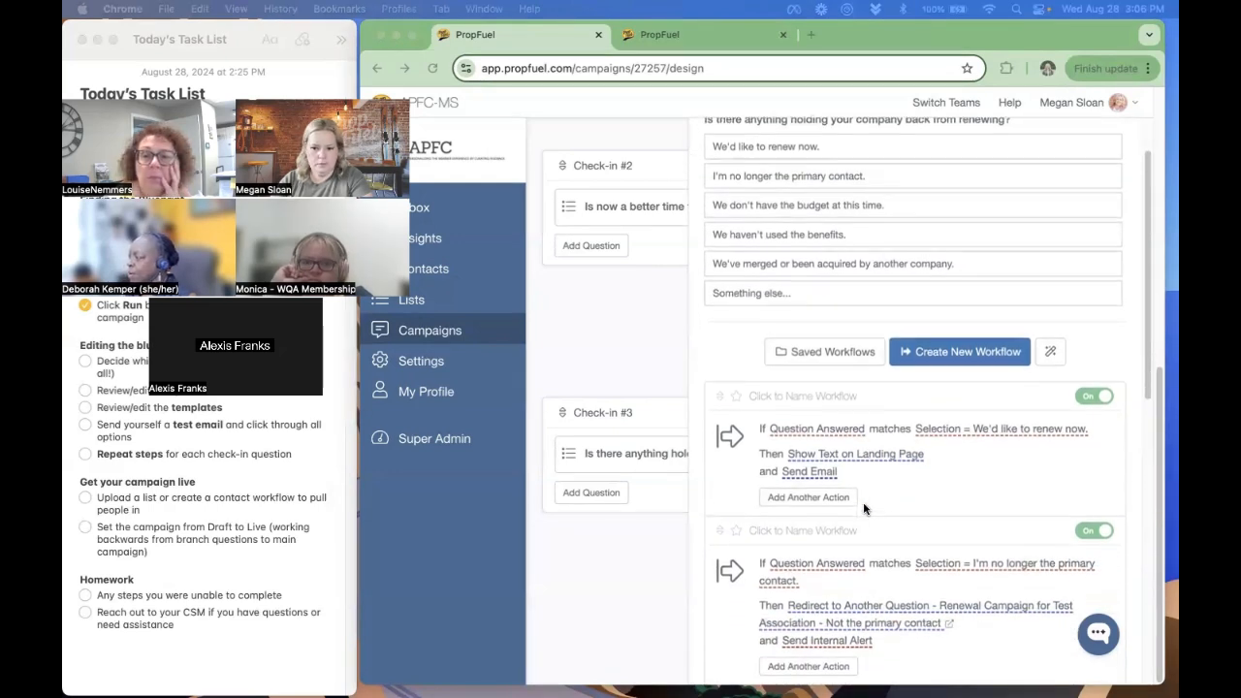
pyautogui.scroll(-2, 954, 521)
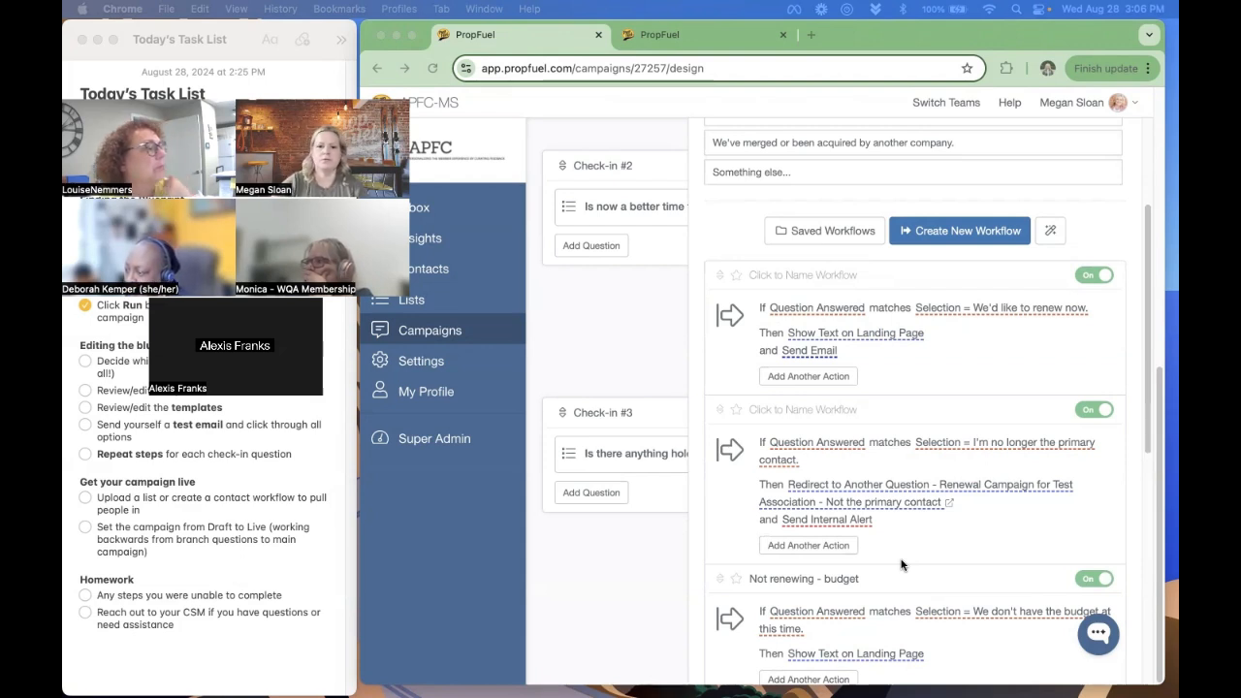
# - In Check-in #3's email template, replace "soon" in the membership sentence with "on" followed by the Expiration Date personalization token
pyautogui.click(612, 578)
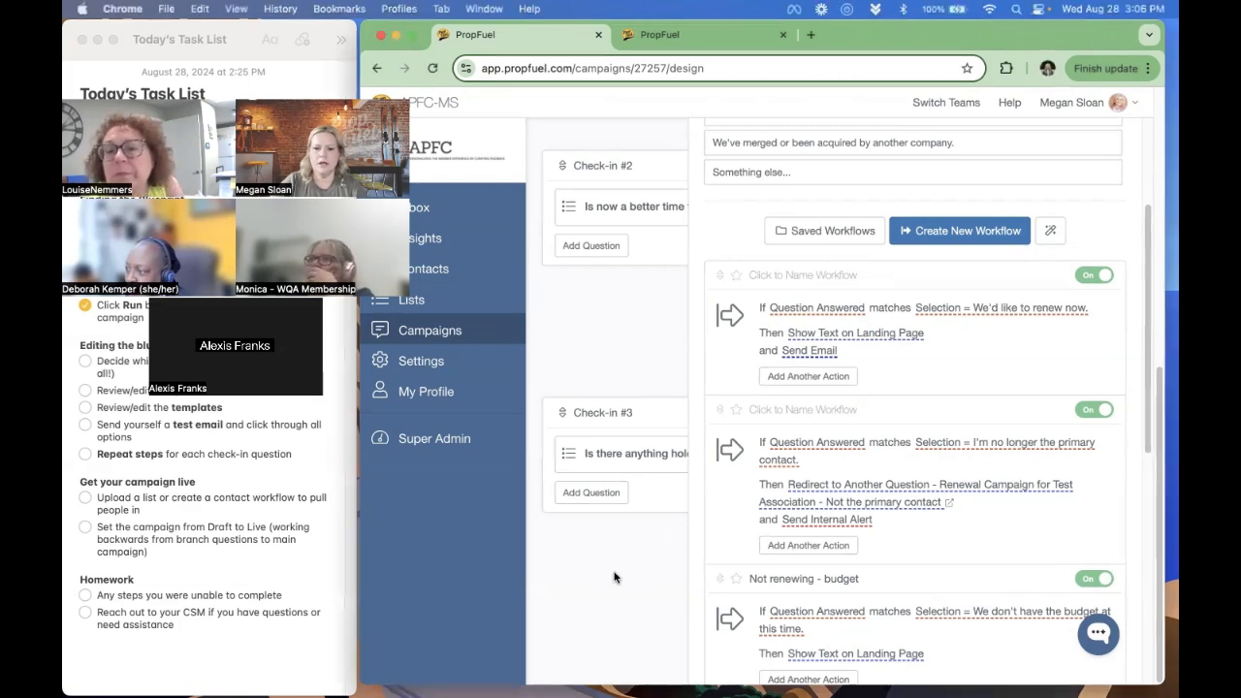
pyautogui.click(632, 570)
pyautogui.click(1118, 412)
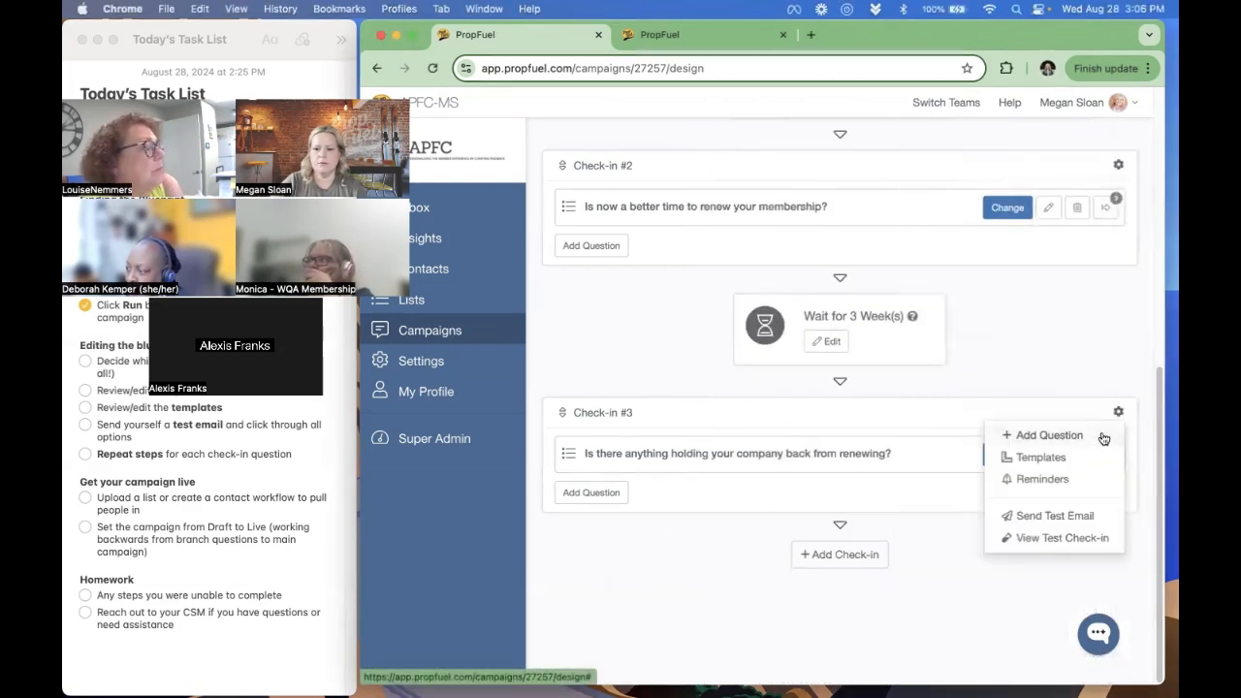
pyautogui.click(1088, 456)
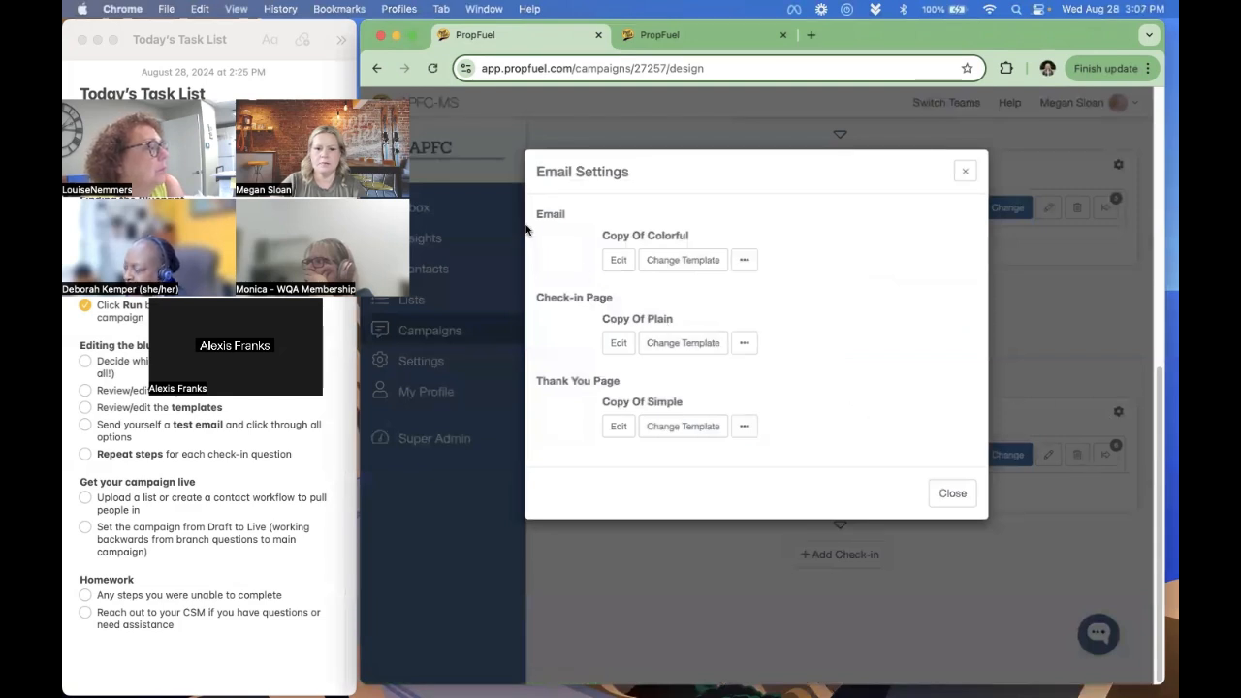
pyautogui.click(618, 260)
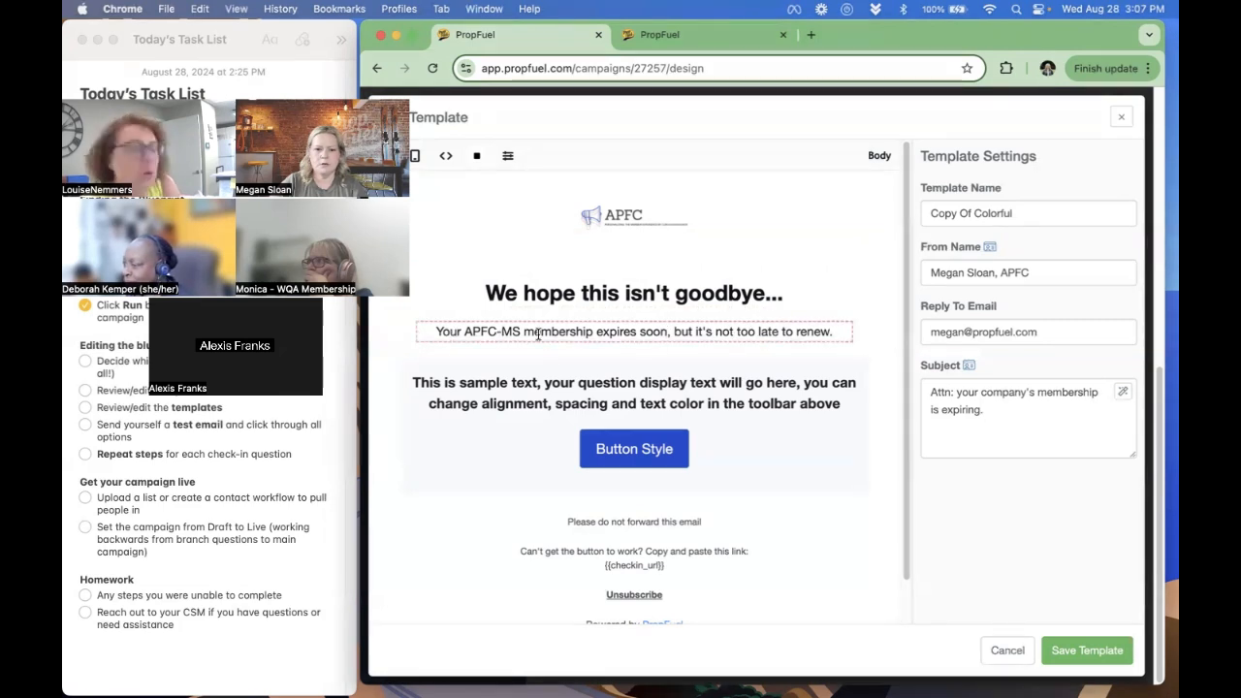
pyautogui.click(668, 331)
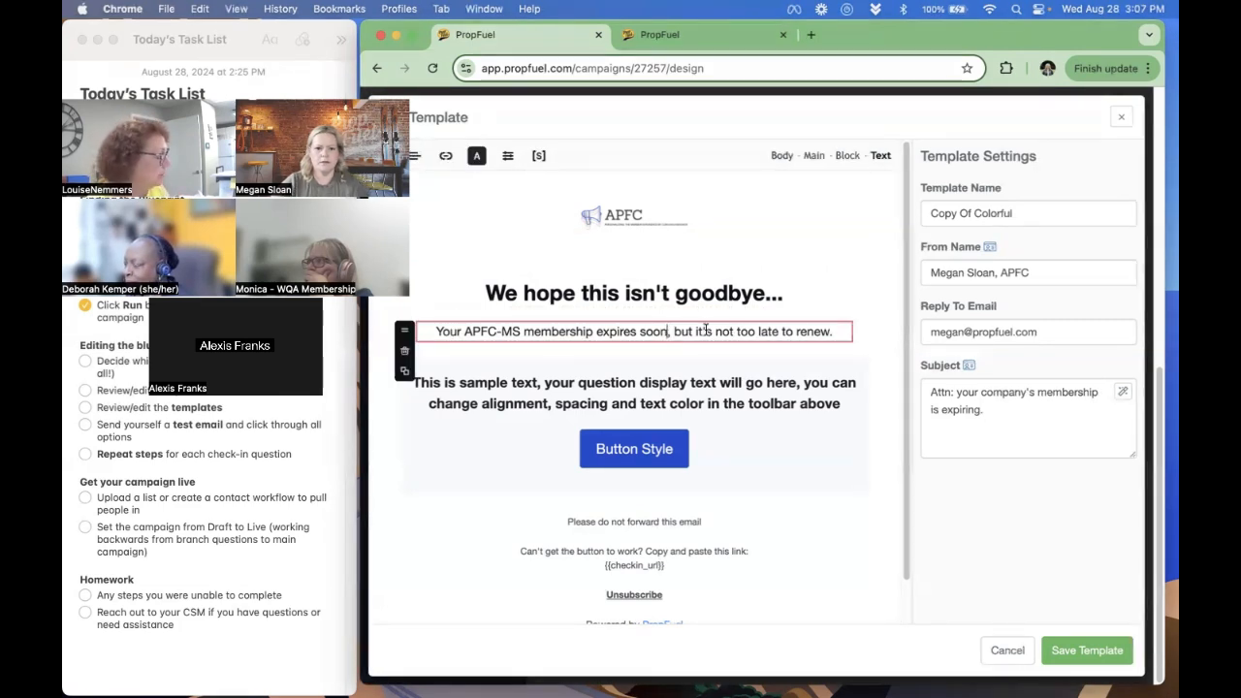
pyautogui.doubleClick(646, 332)
pyautogui.write('on')
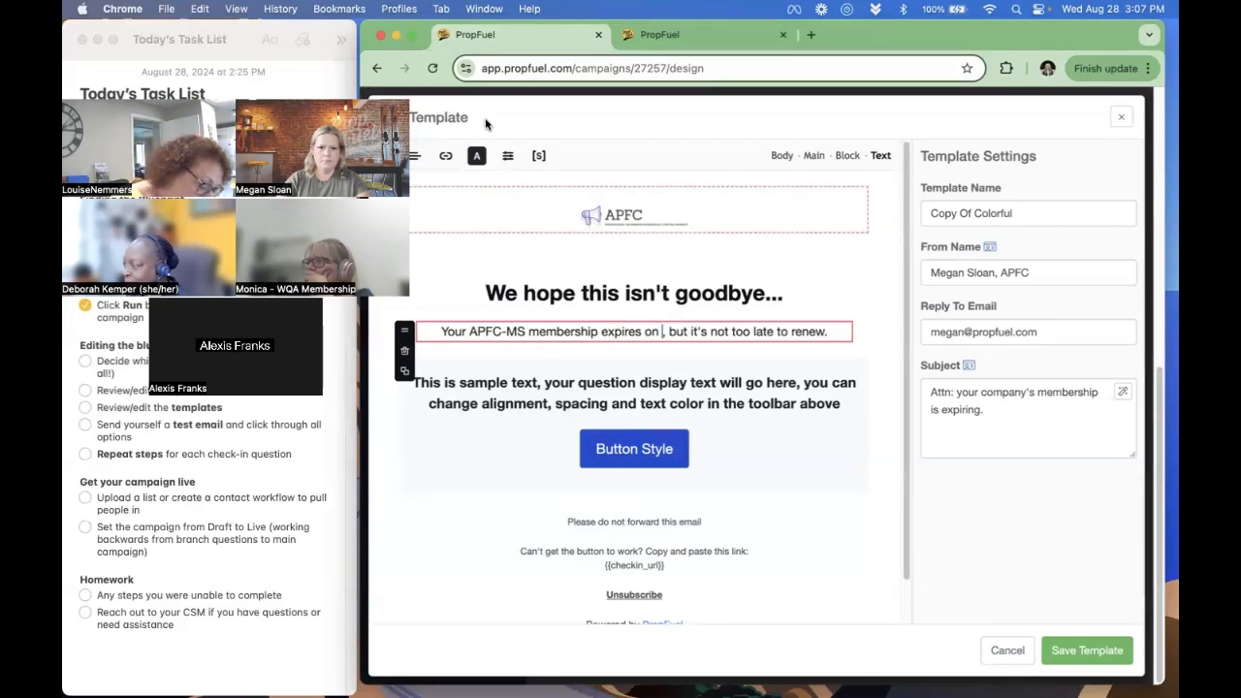
pyautogui.click(536, 158)
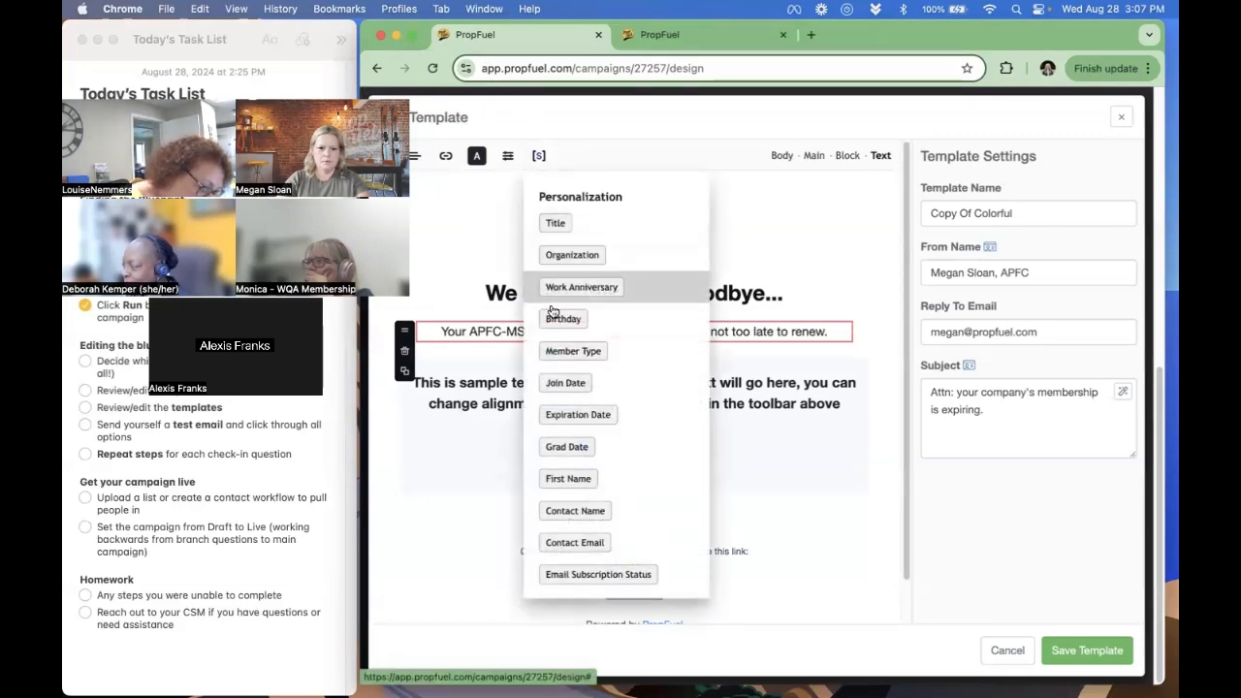
pyautogui.click(568, 410)
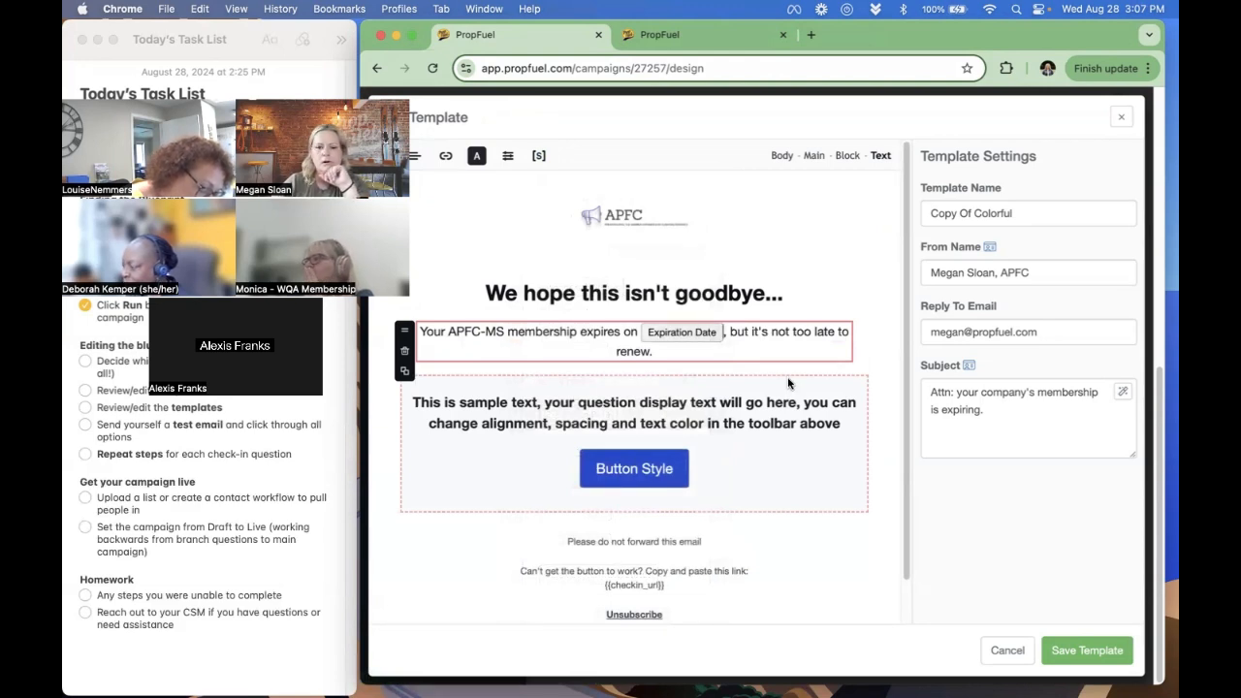
# - Replace "Your" at the start of the membership sentence with the Organization token followed by "'s"
pyautogui.doubleClick(429, 332)
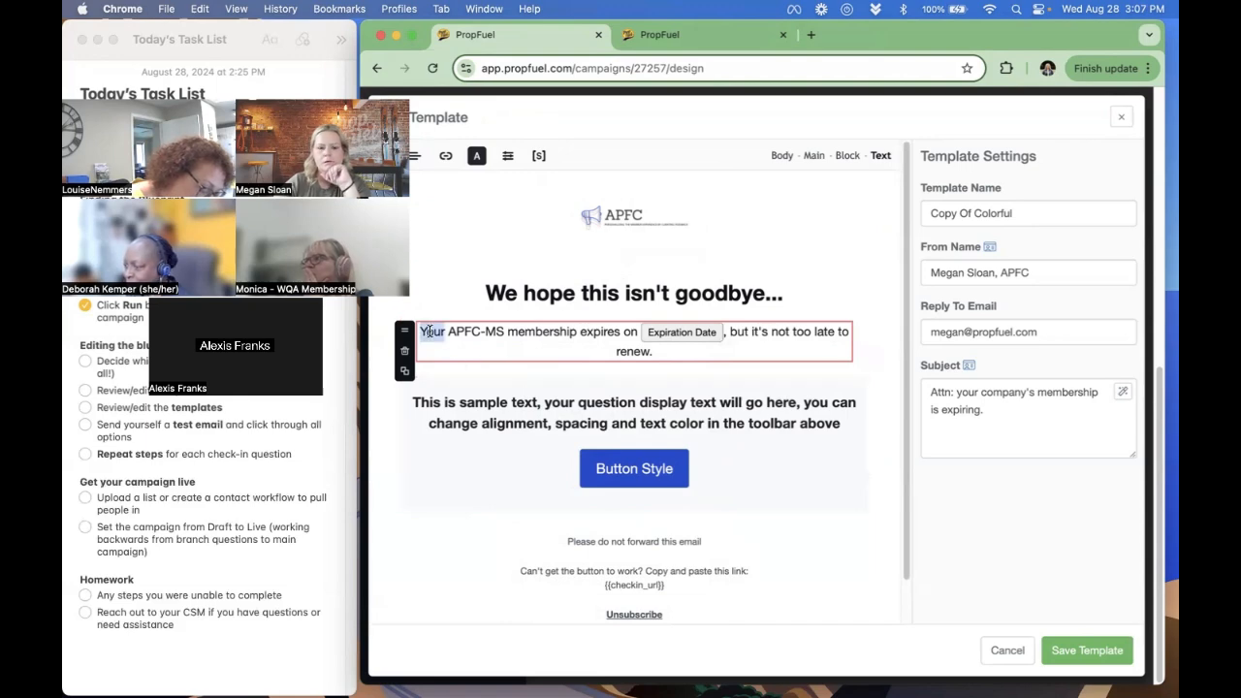
pyautogui.press('BackSpace')
pyautogui.click(537, 156)
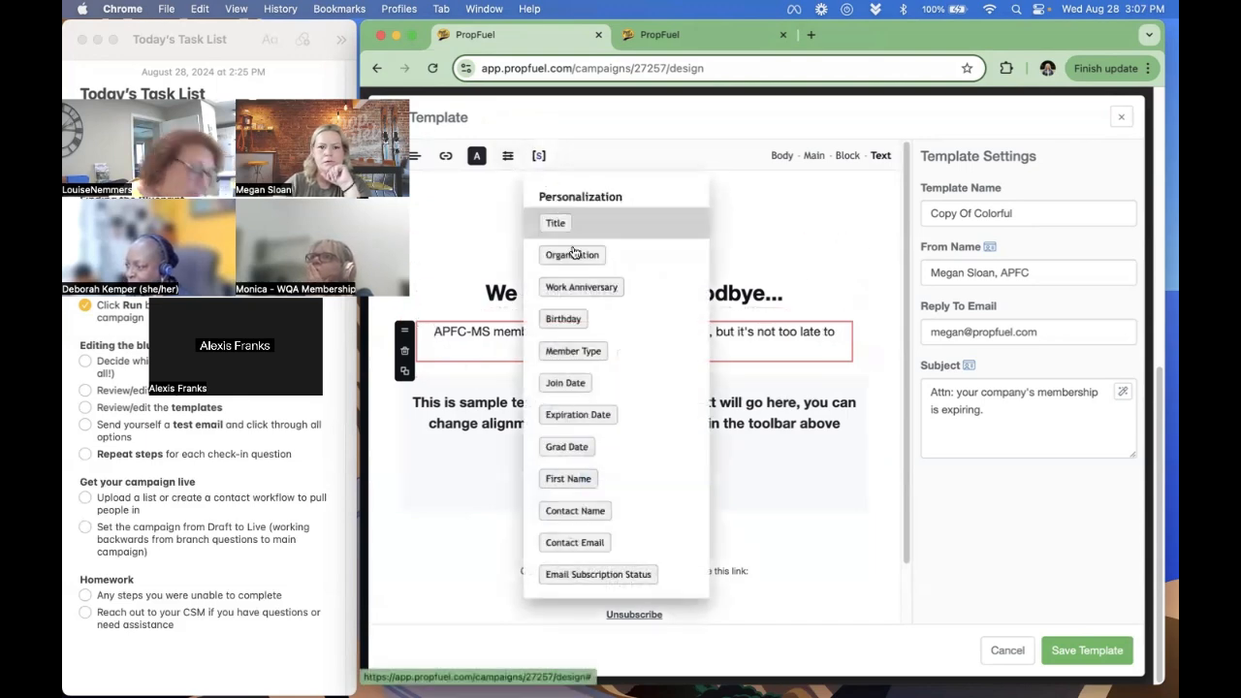
pyautogui.click(582, 249)
pyautogui.write("'s")
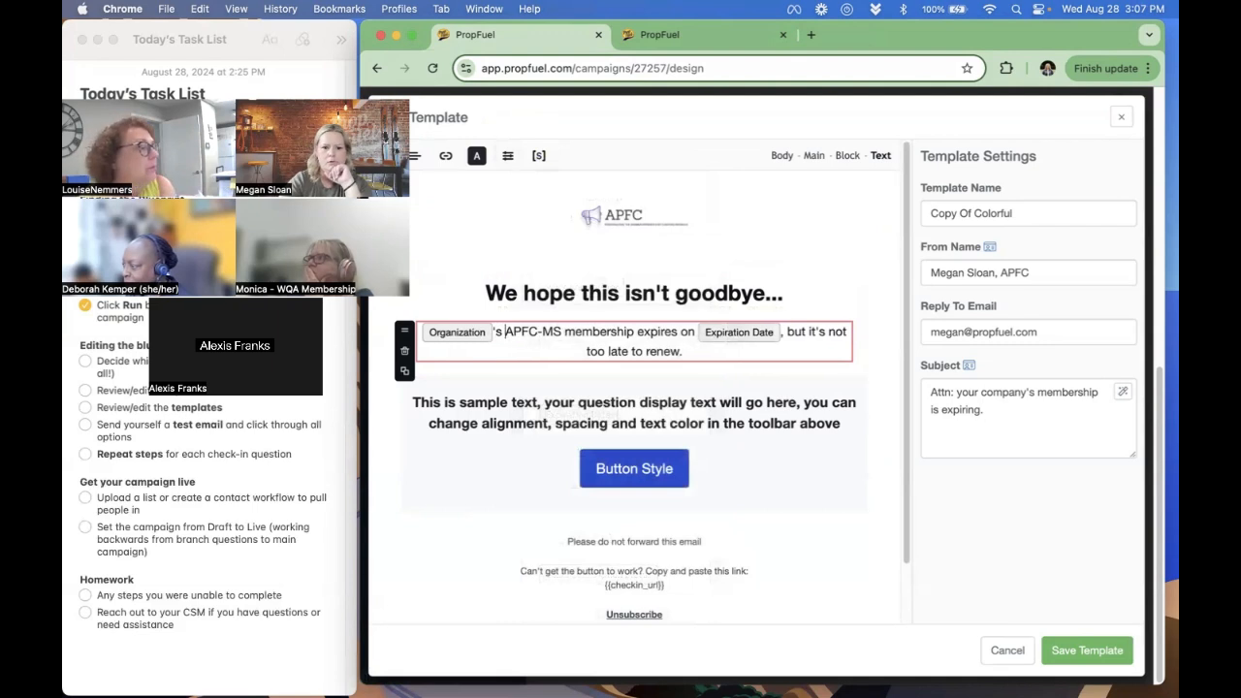
pyautogui.click(878, 251)
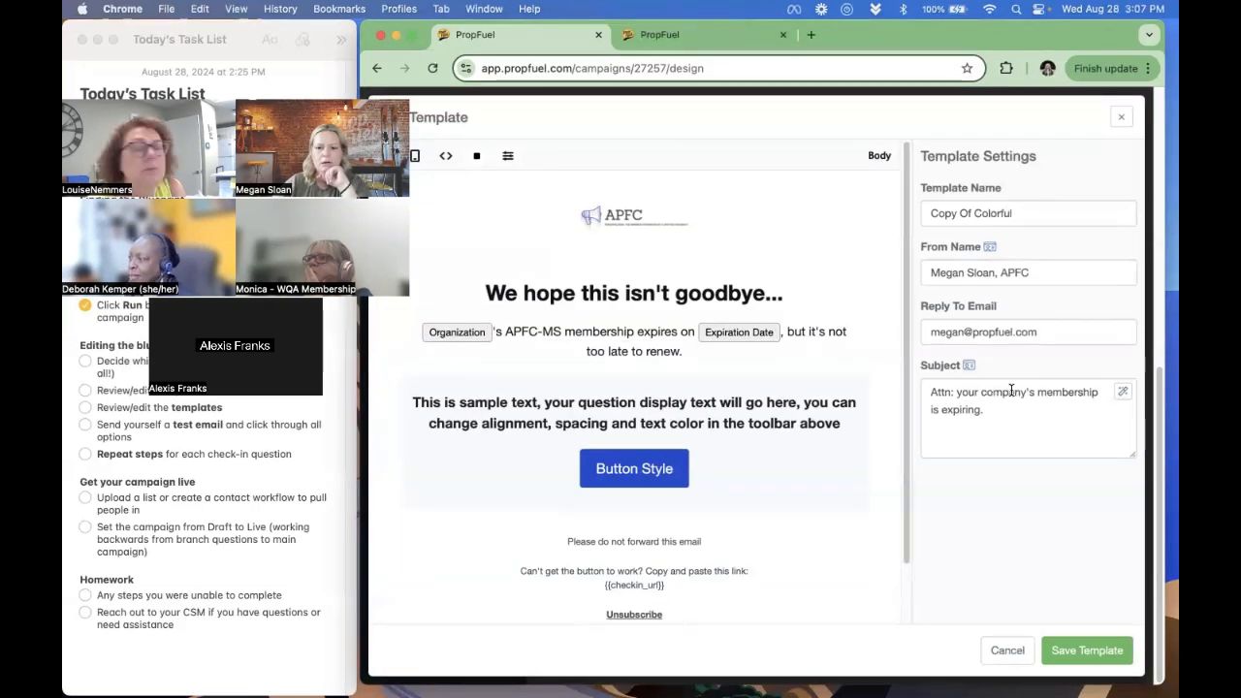
# - Replace "your company" in the email's subject line with the Organization personalization token
pyautogui.moveTo(1026, 392); pyautogui.dragTo(958, 391)
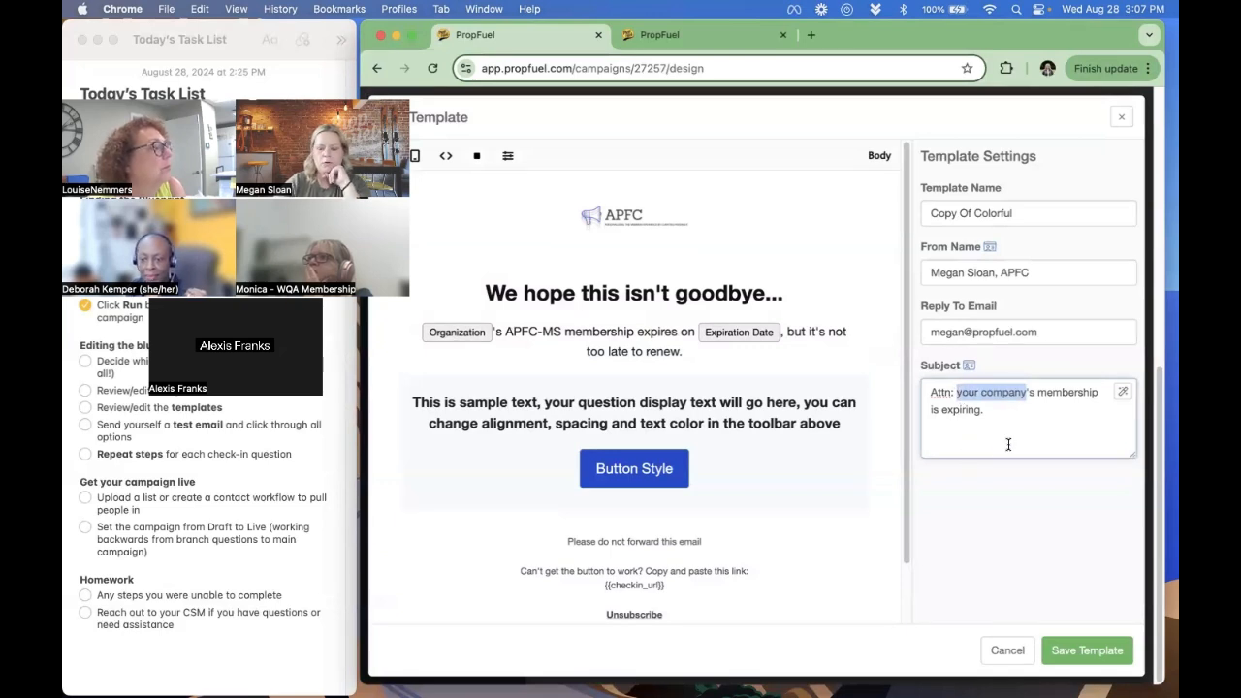
pyautogui.press('BackSpace')
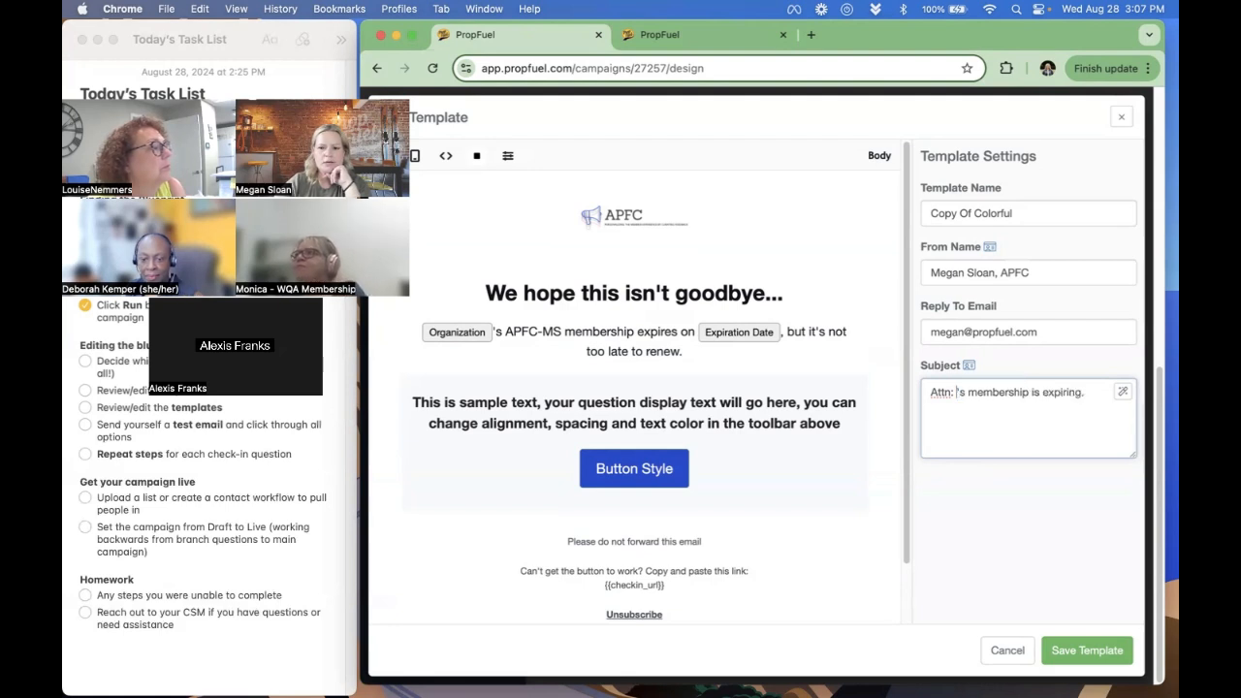
pyautogui.click(969, 367)
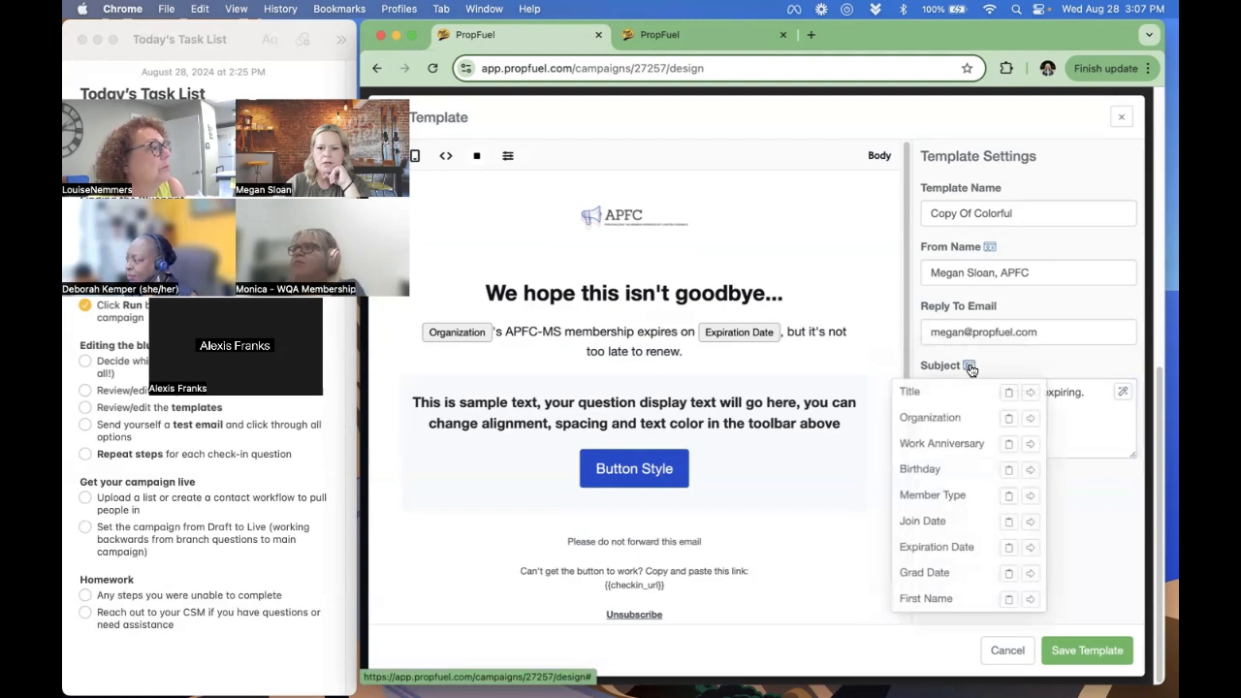
pyautogui.click(1030, 418)
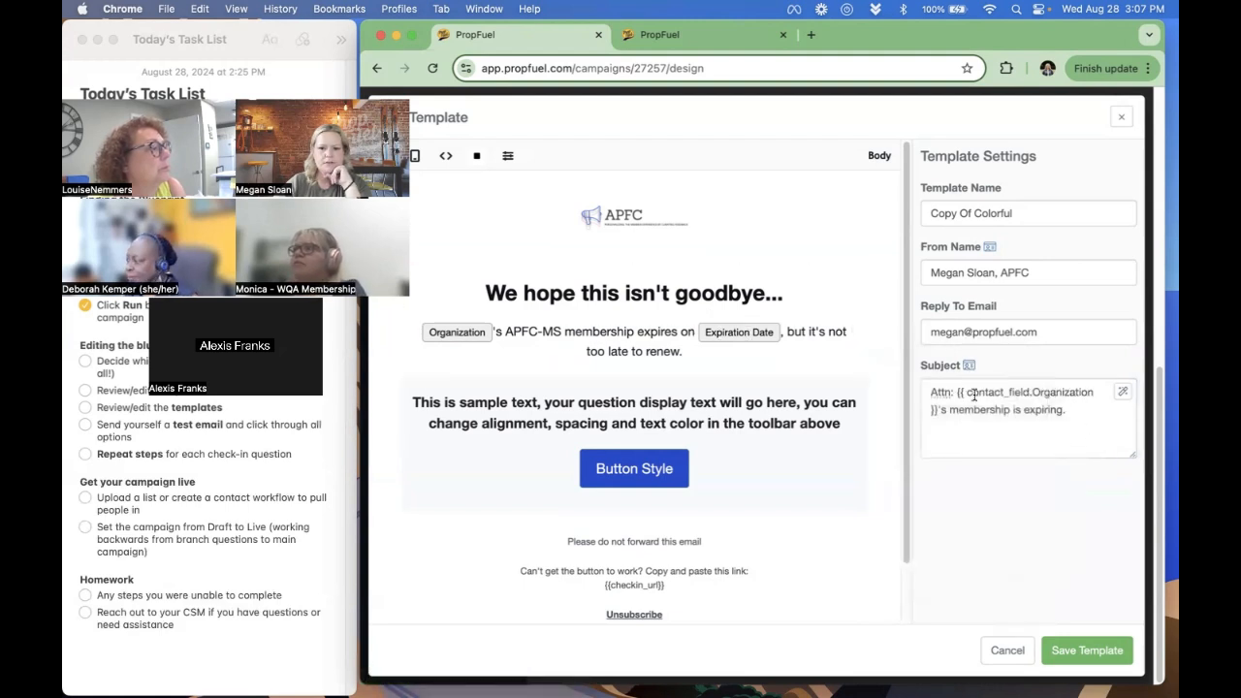
pyautogui.click(1019, 435)
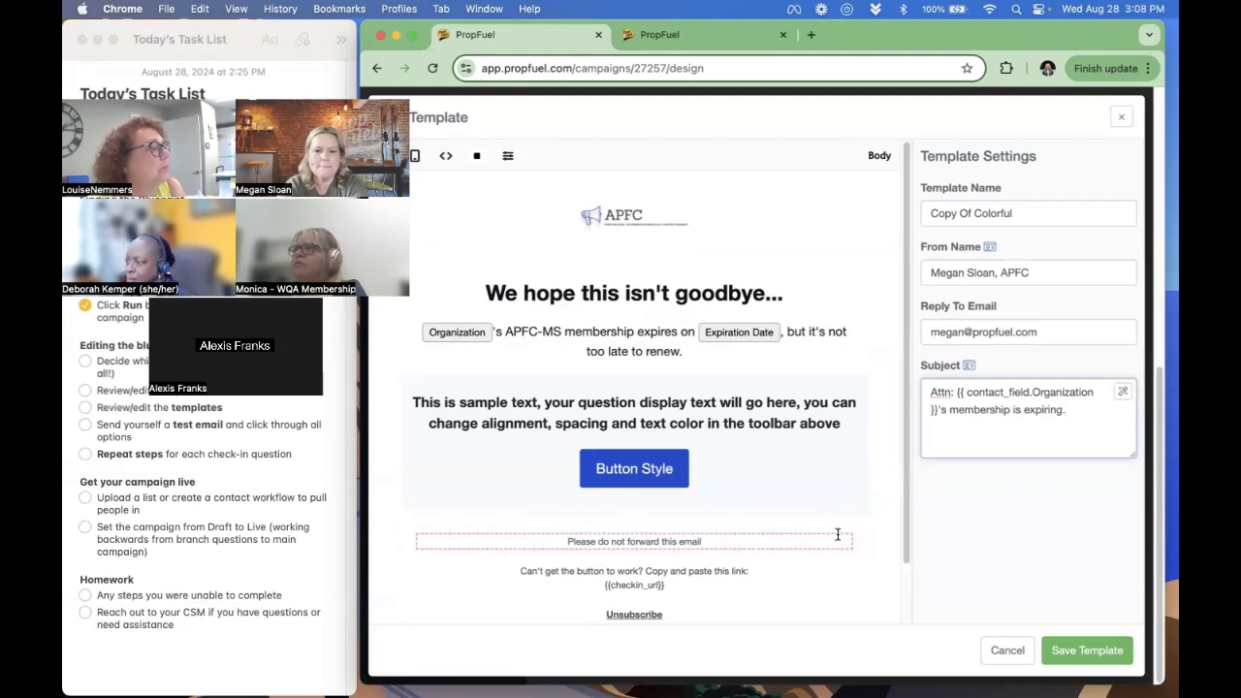
# - Add a text block below the question block reading "Sincerely," with the sender's full name beneath it, and save the template
pyautogui.click(819, 466)
pyautogui.click(384, 156)
pyautogui.click(415, 274)
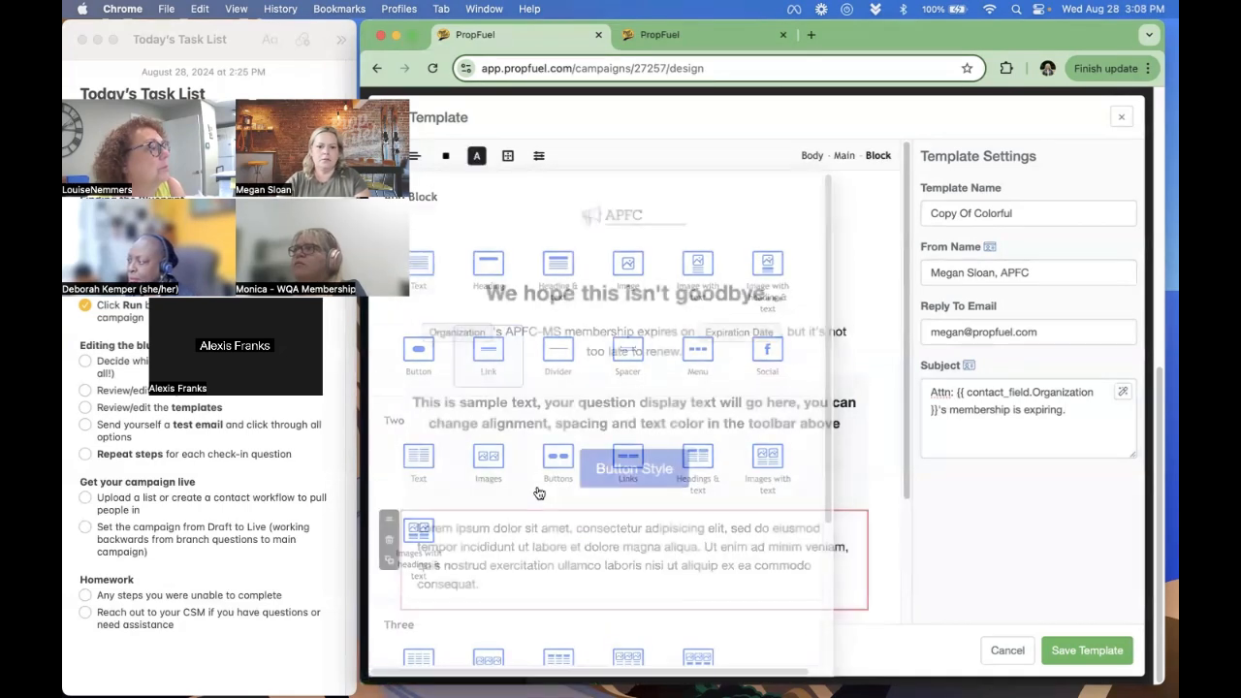
pyautogui.tripleClick(618, 556)
pyautogui.write('Sincerely,')
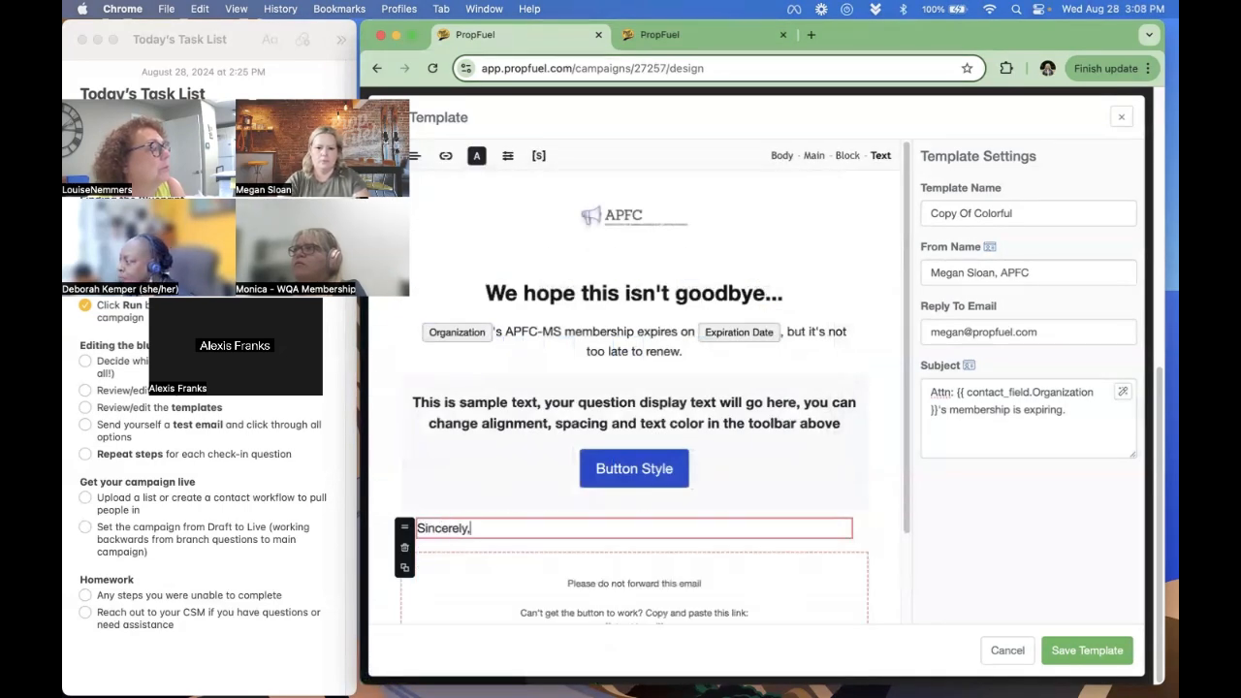
pyautogui.press('Return')
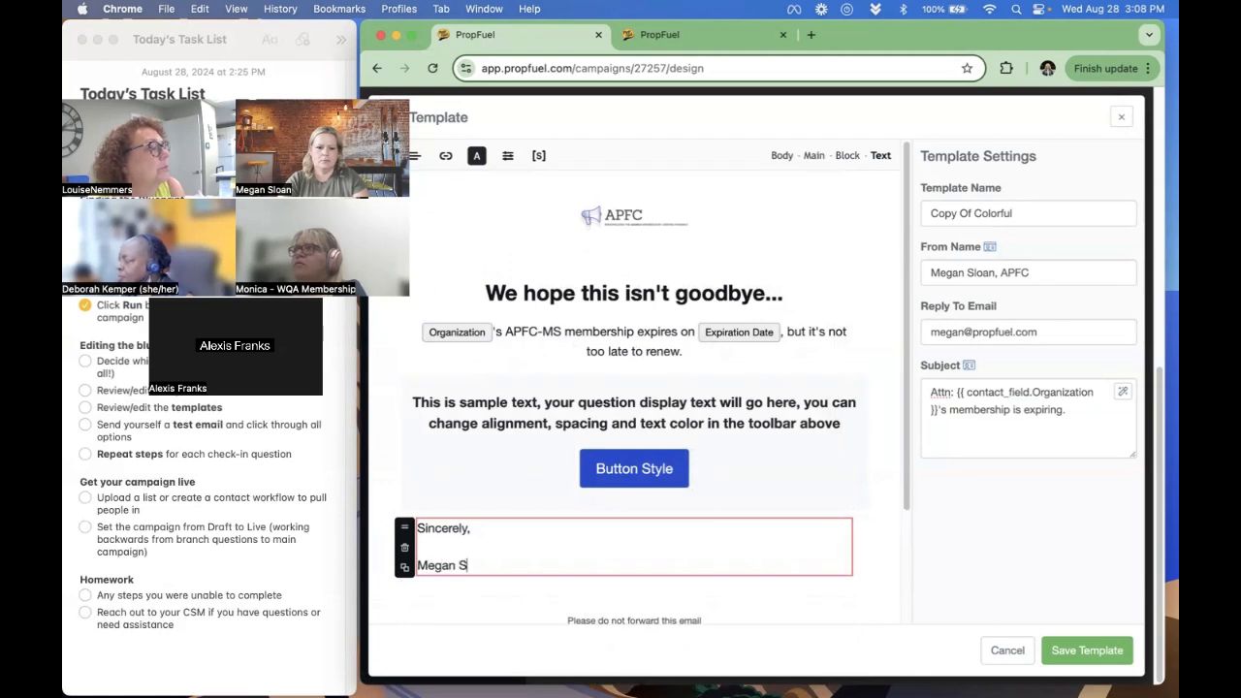
pyautogui.click(890, 431)
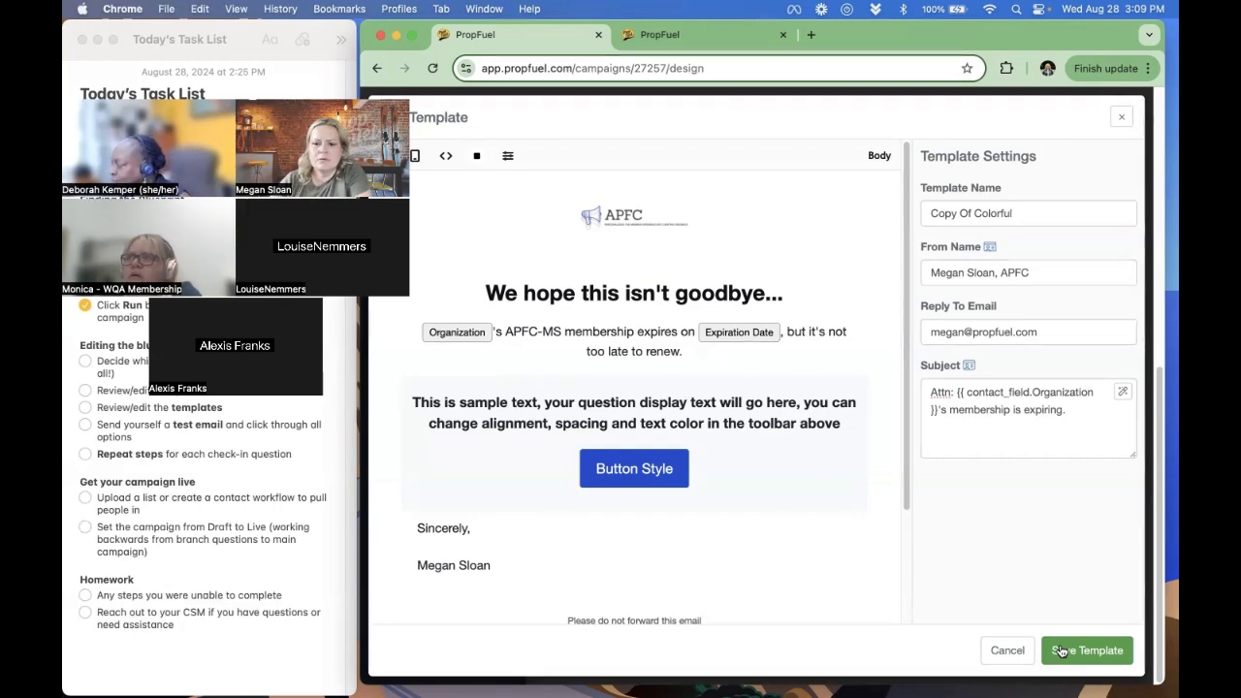
pyautogui.click(1062, 650)
pyautogui.click(952, 494)
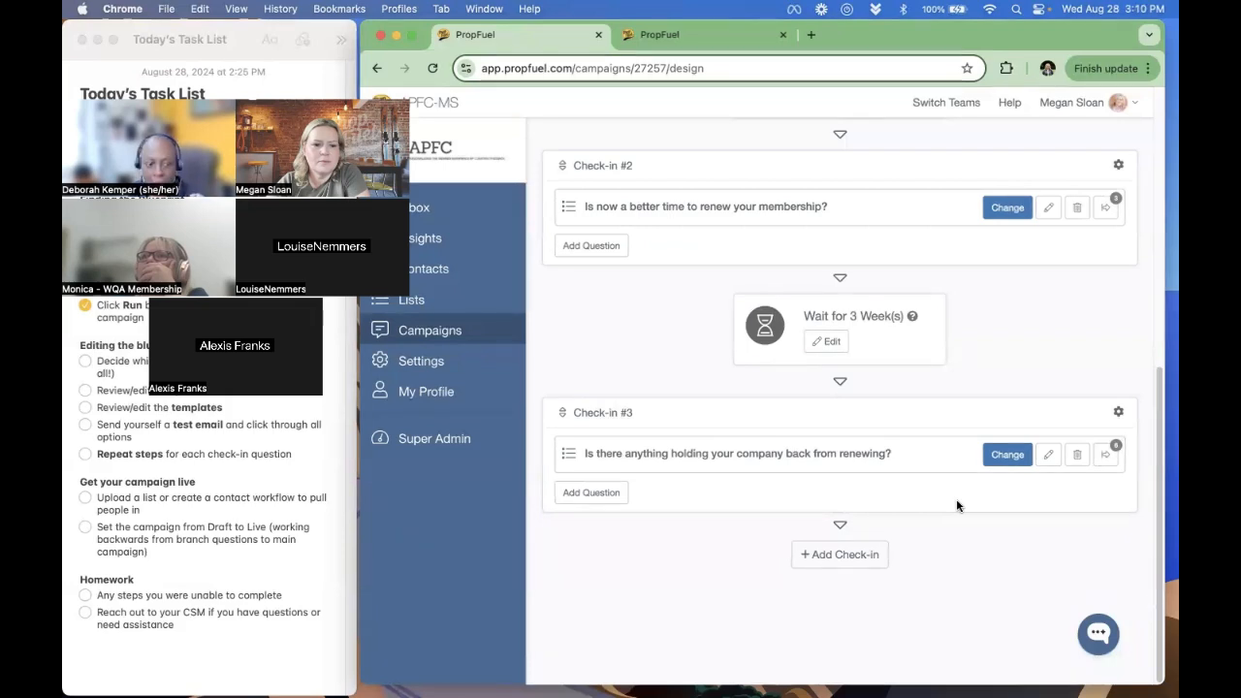
# - Reopen Check-in #3's email template, examine the personalization tokens available for the membership sentence, and save the template
pyautogui.click(1117, 411)
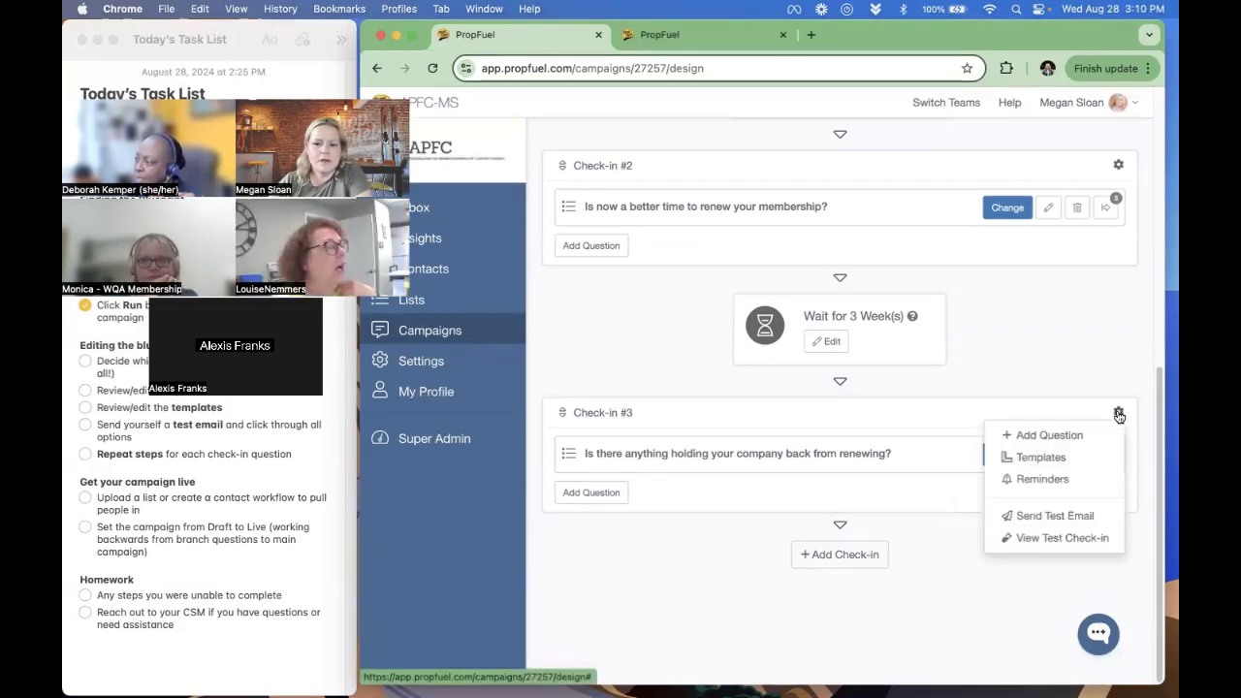
pyautogui.click(1076, 466)
pyautogui.click(618, 259)
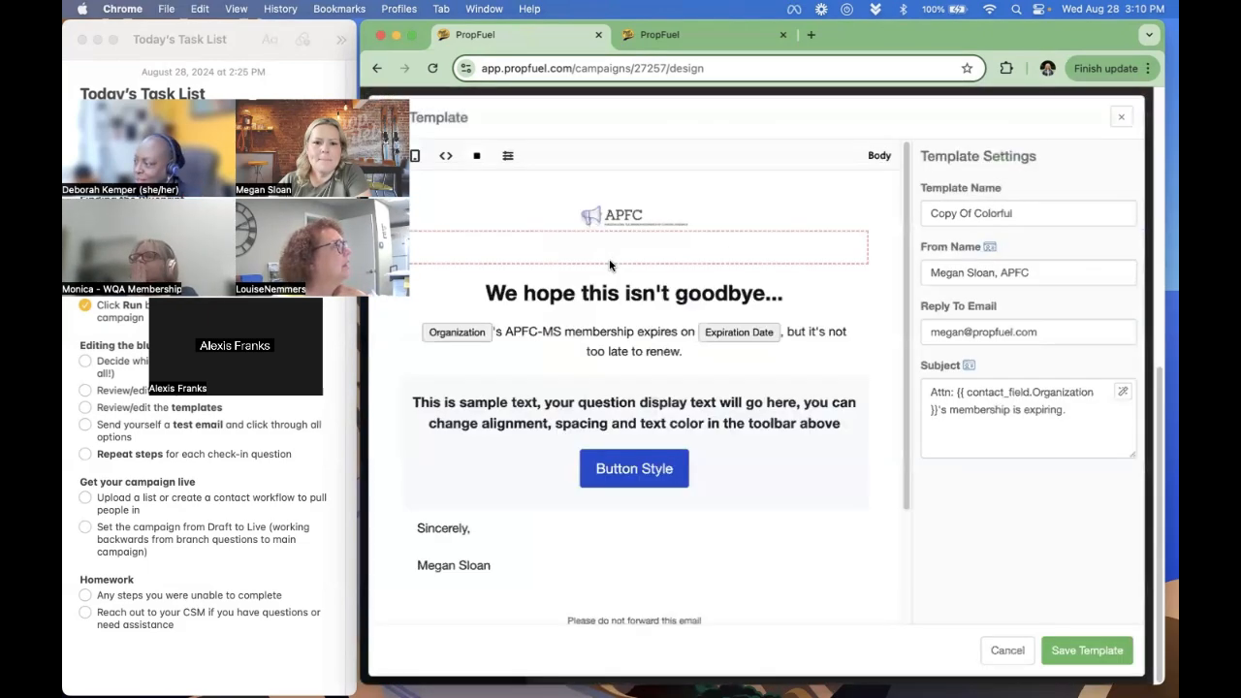
pyautogui.click(494, 332)
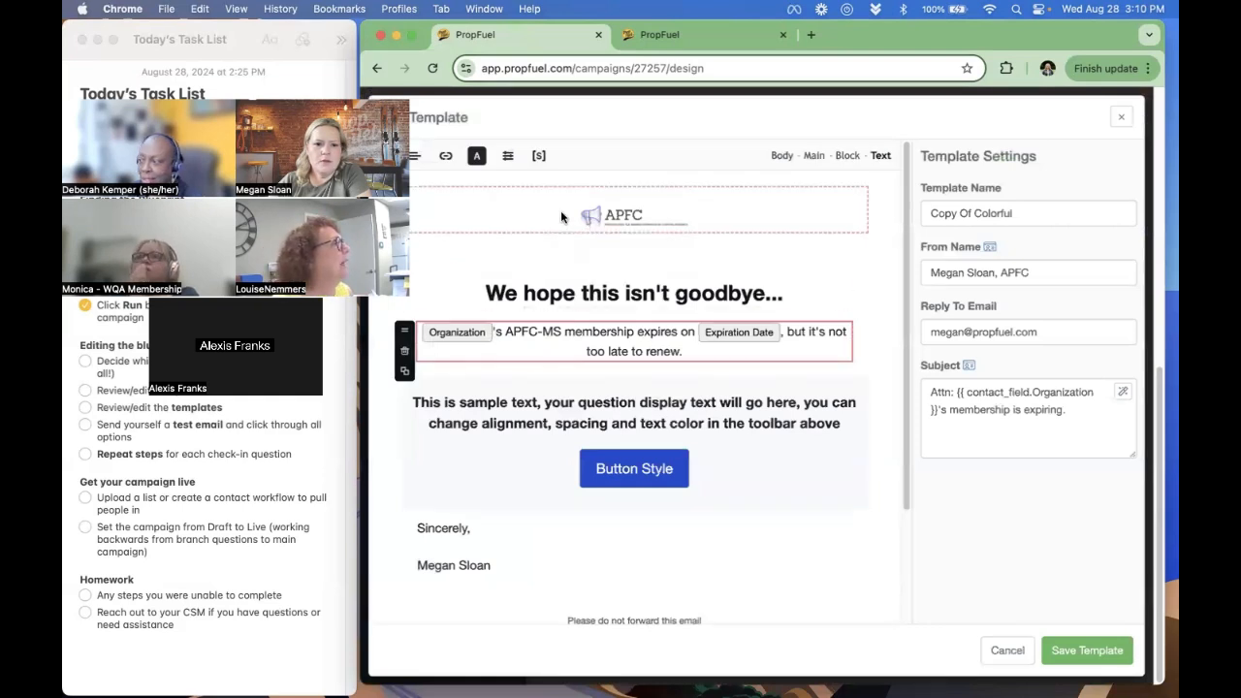
pyautogui.click(539, 156)
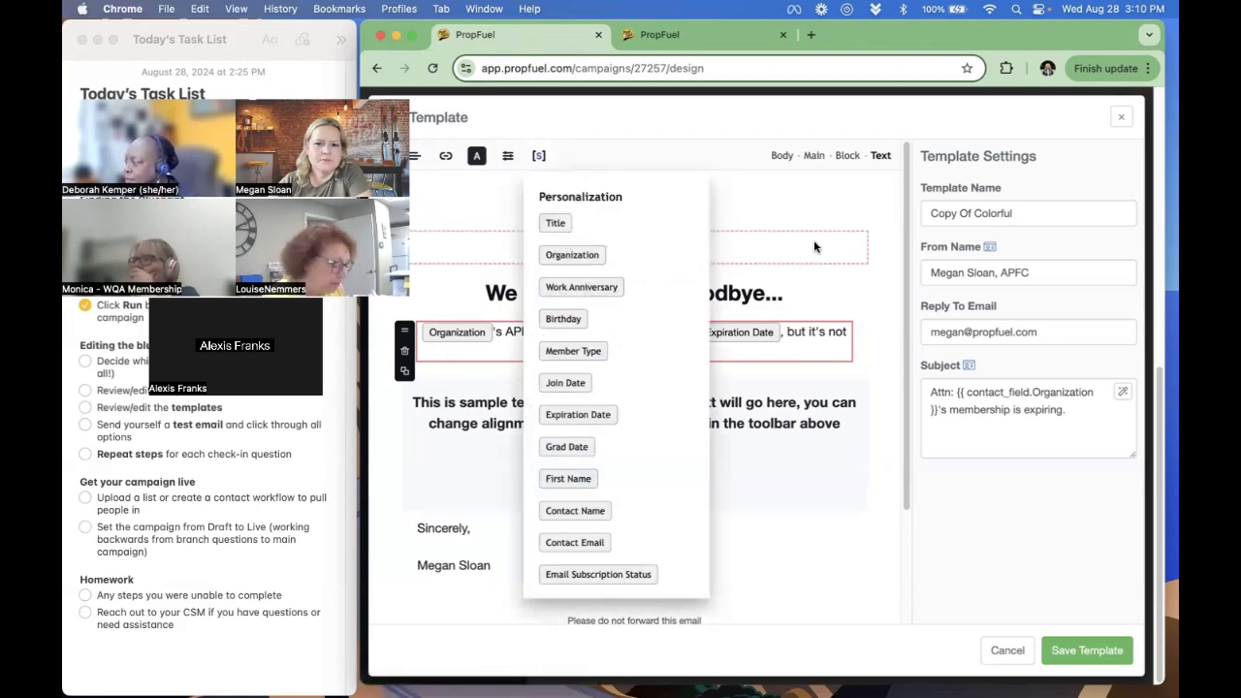
pyautogui.click(893, 233)
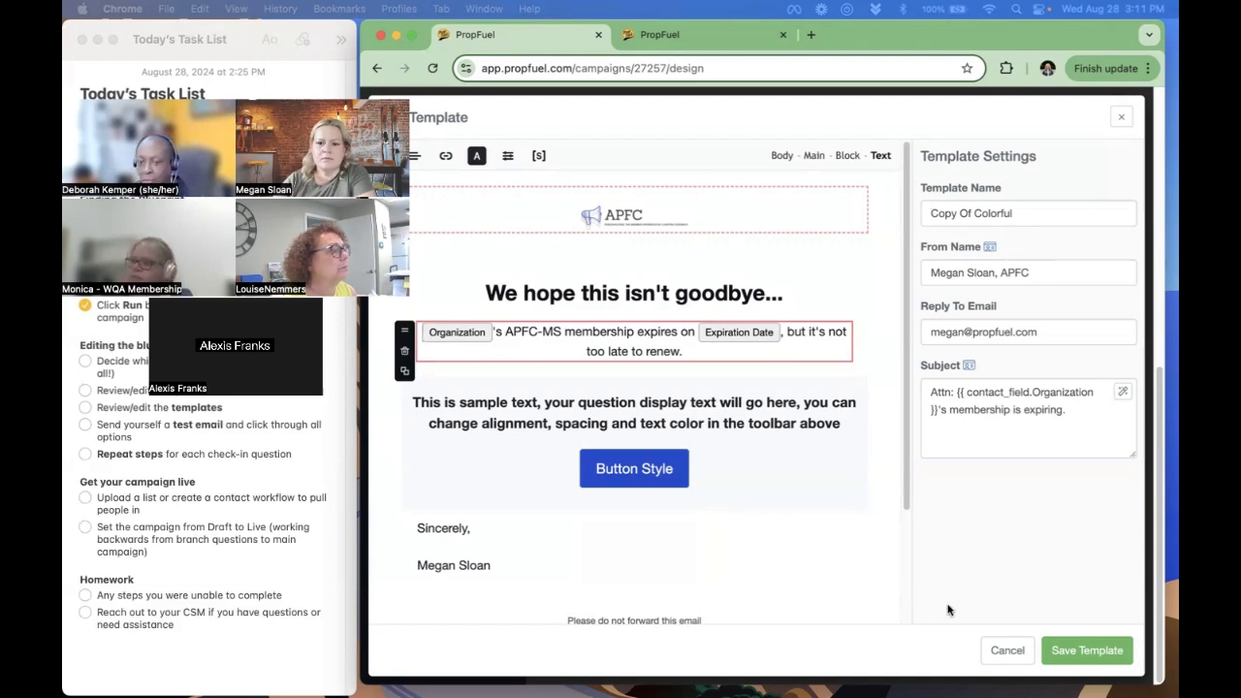
pyautogui.click(1086, 651)
pyautogui.click(955, 493)
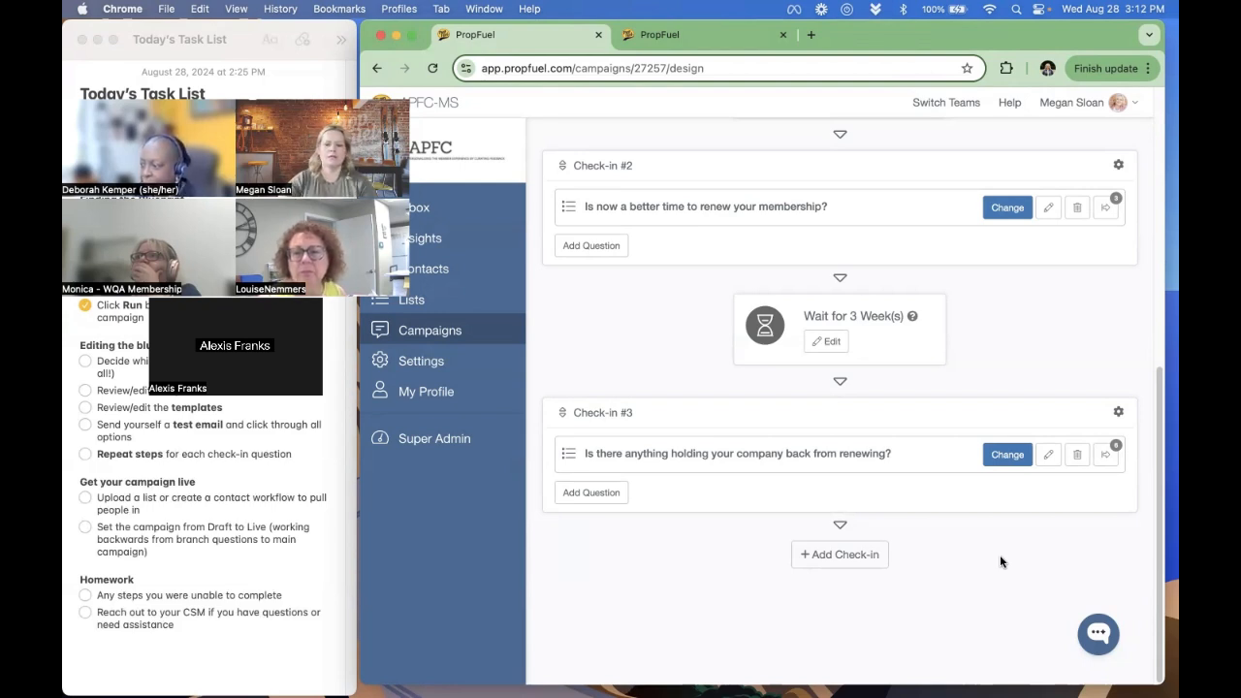
# - Review the campaign's enrolled contacts and its settings down to the campaign copying and blueprint tools
pyautogui.scroll(10, 969, 507)
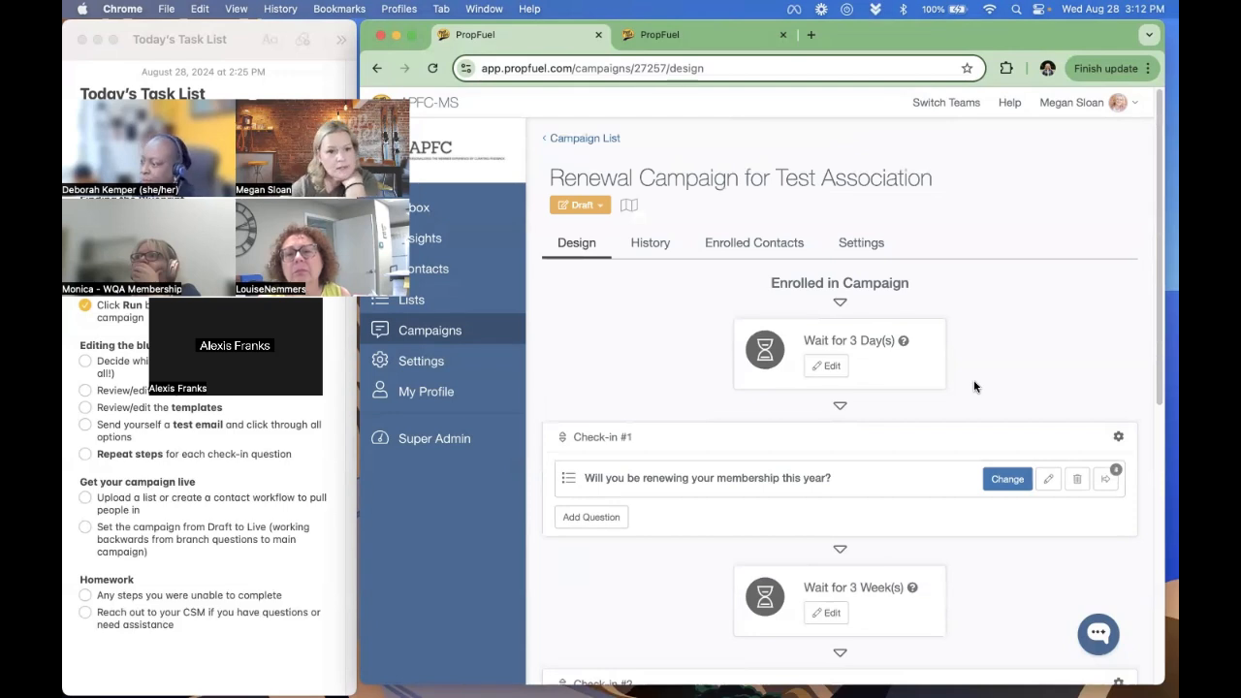
pyautogui.click(746, 245)
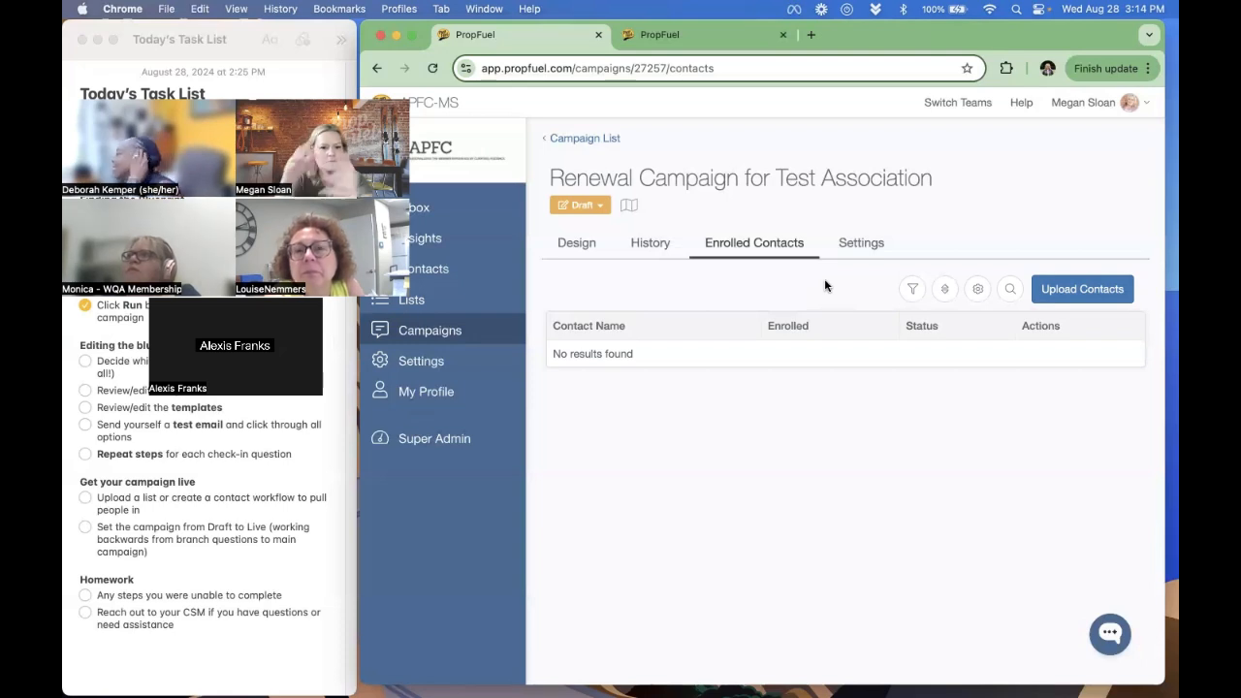
pyautogui.click(861, 246)
pyautogui.scroll(-10, 900, 254)
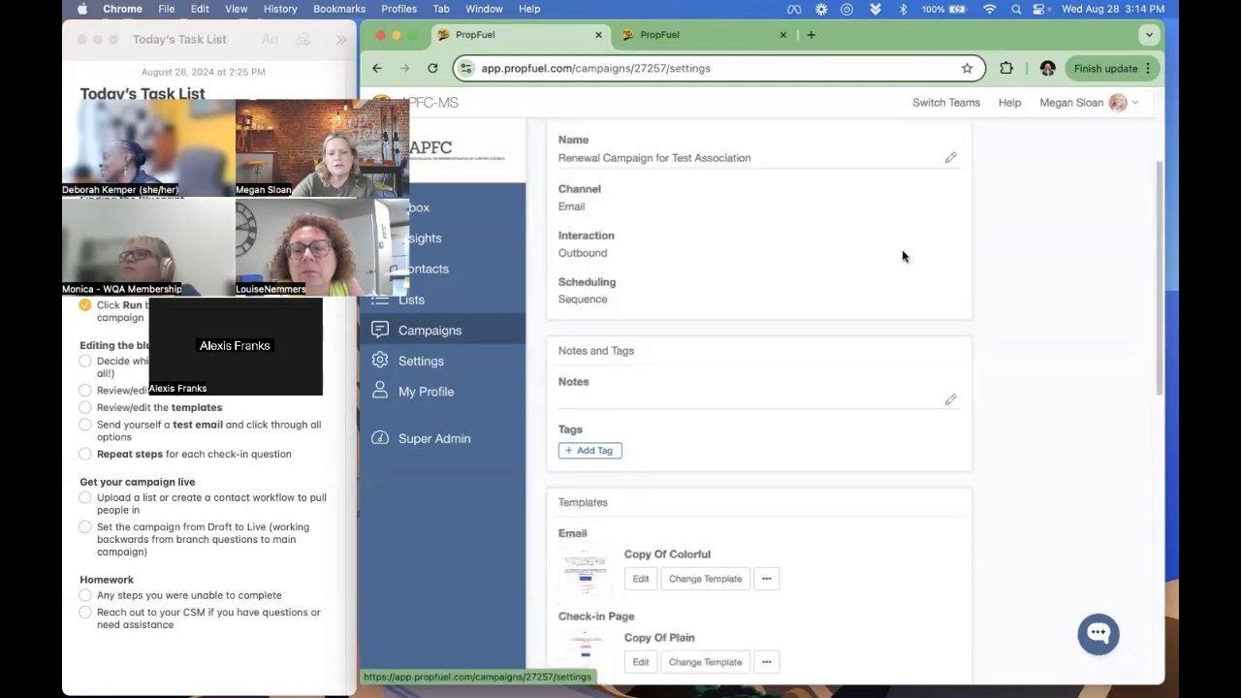
pyautogui.scroll(-1, 901, 257)
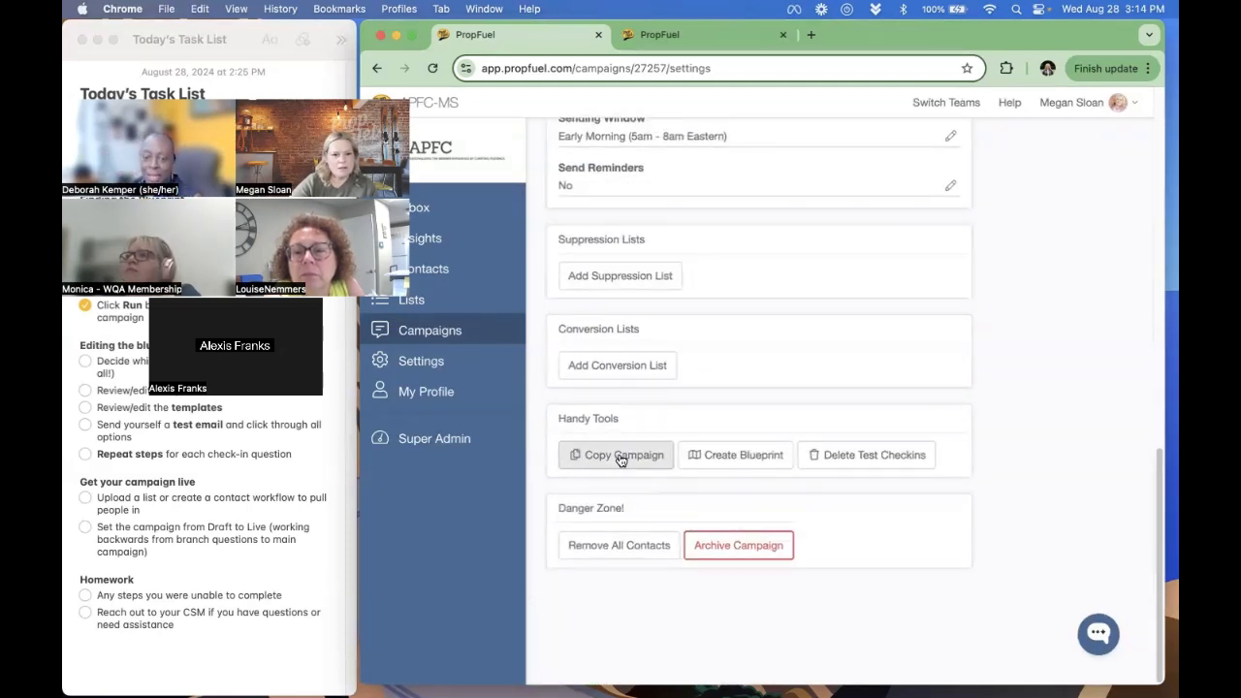
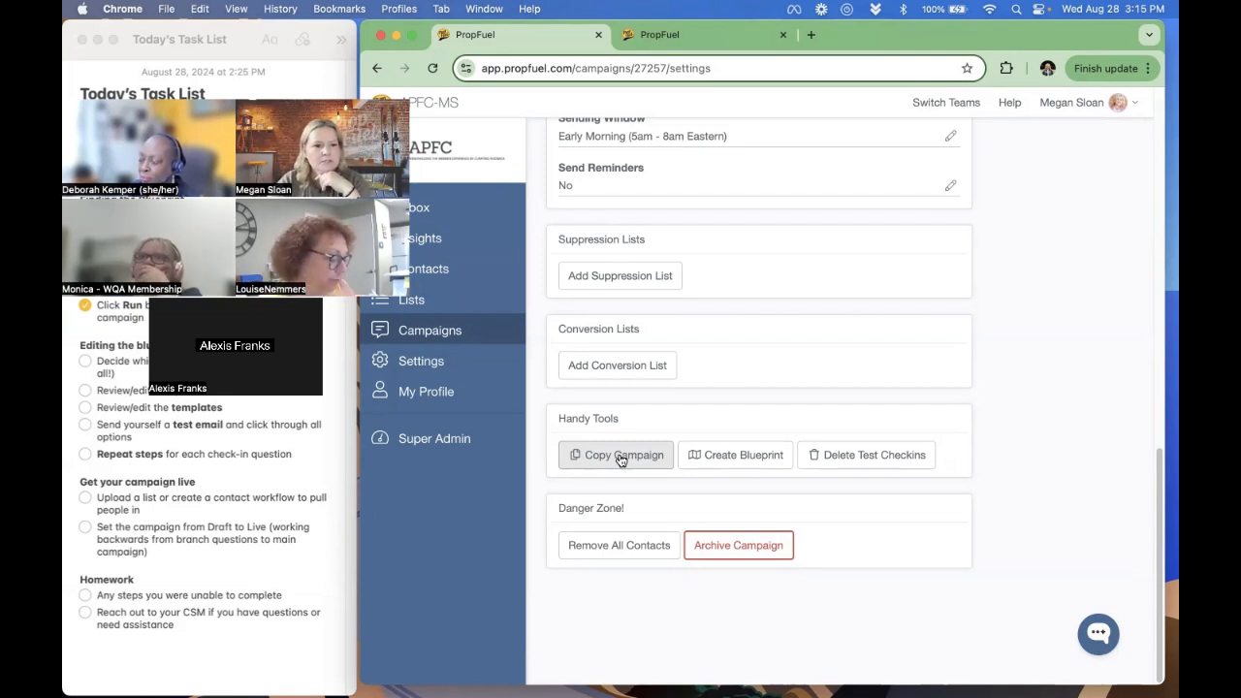
# - Create a contact list named "Suppression - Renewed Members" with the Automatic schedule
pyautogui.scroll(10, 667, 448)
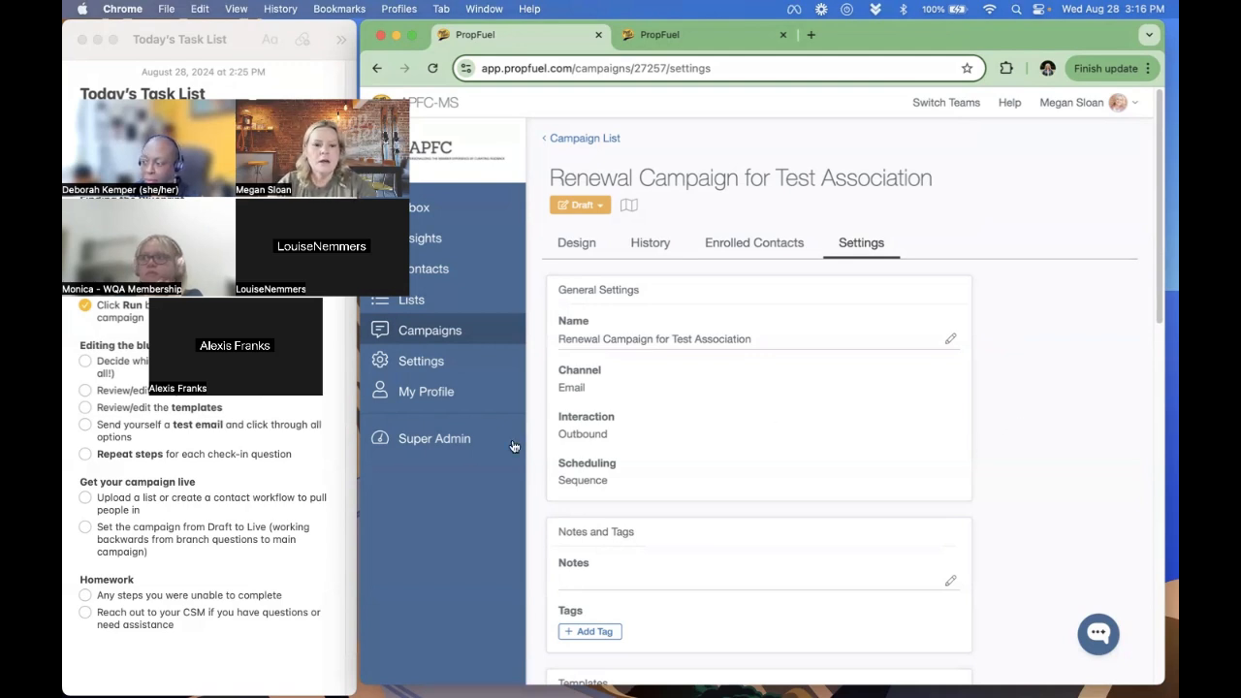
pyautogui.click(401, 302)
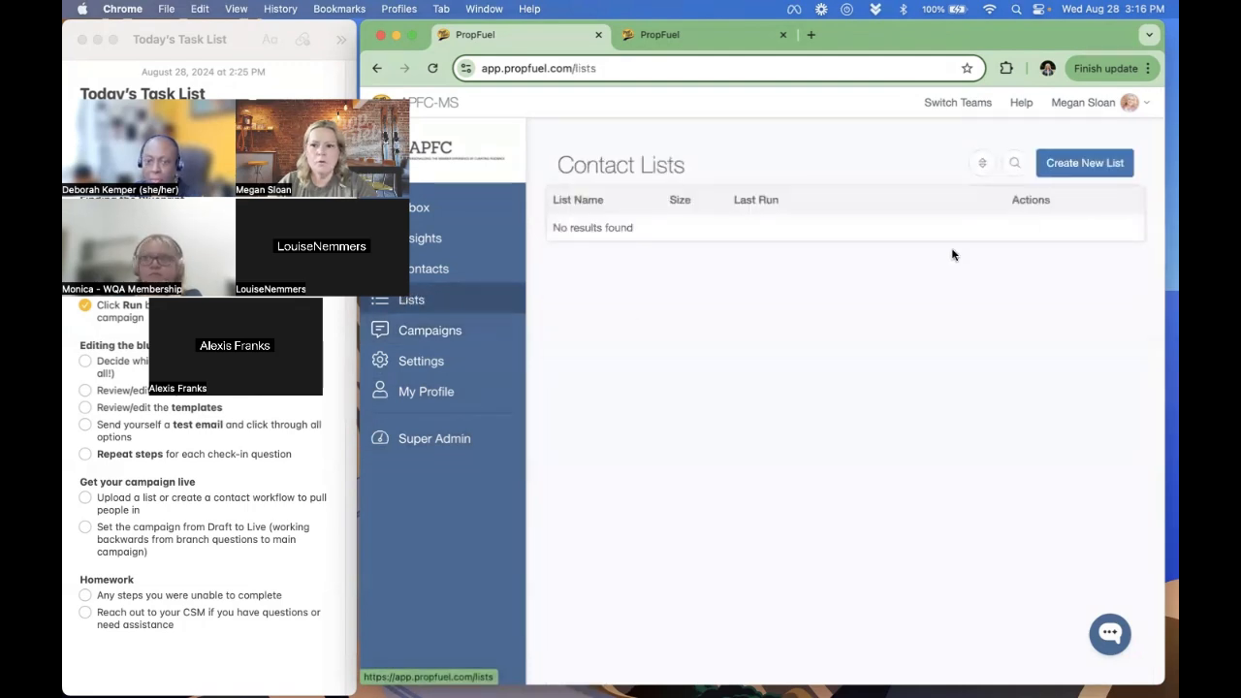
pyautogui.click(1067, 167)
pyautogui.click(873, 264)
pyautogui.write('Su')
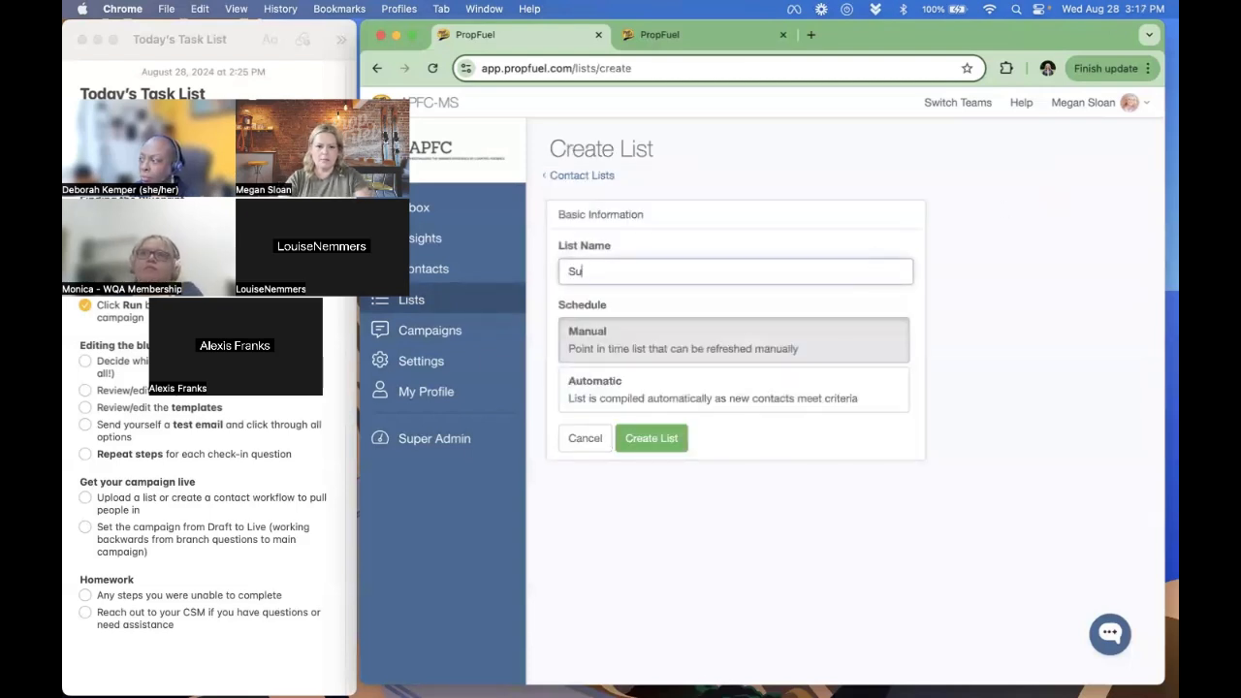
pyautogui.write('ppression - ')
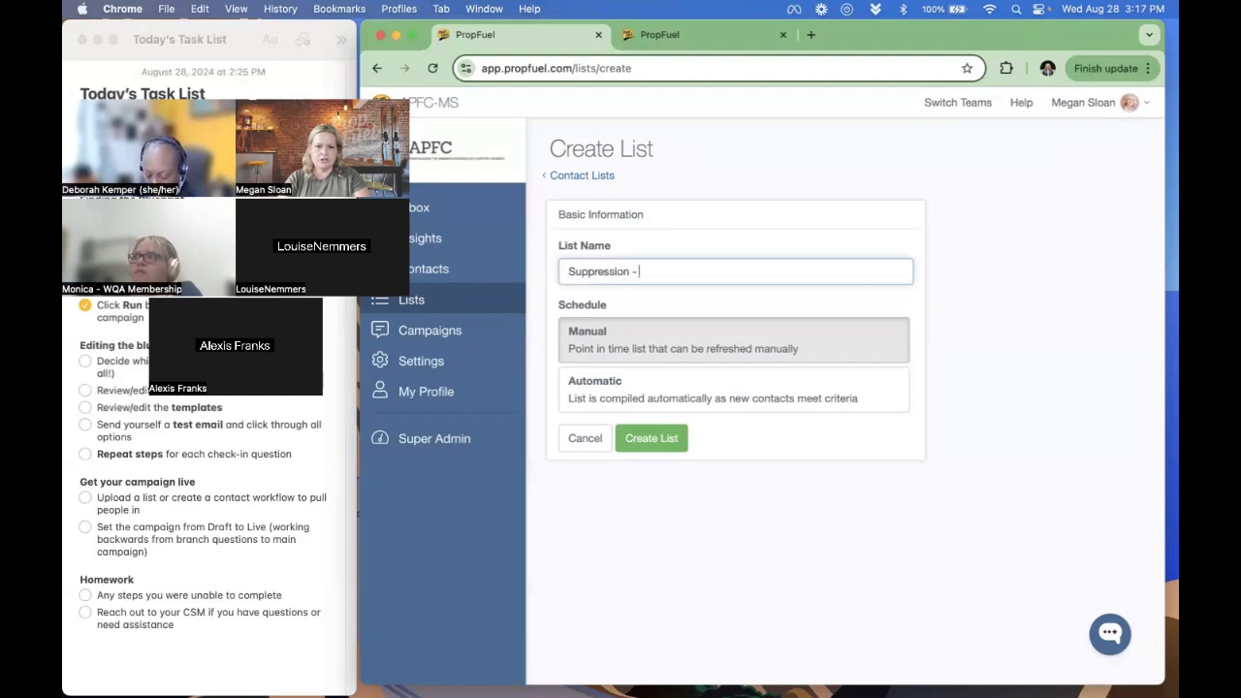
pyautogui.write('Renewed Mem')
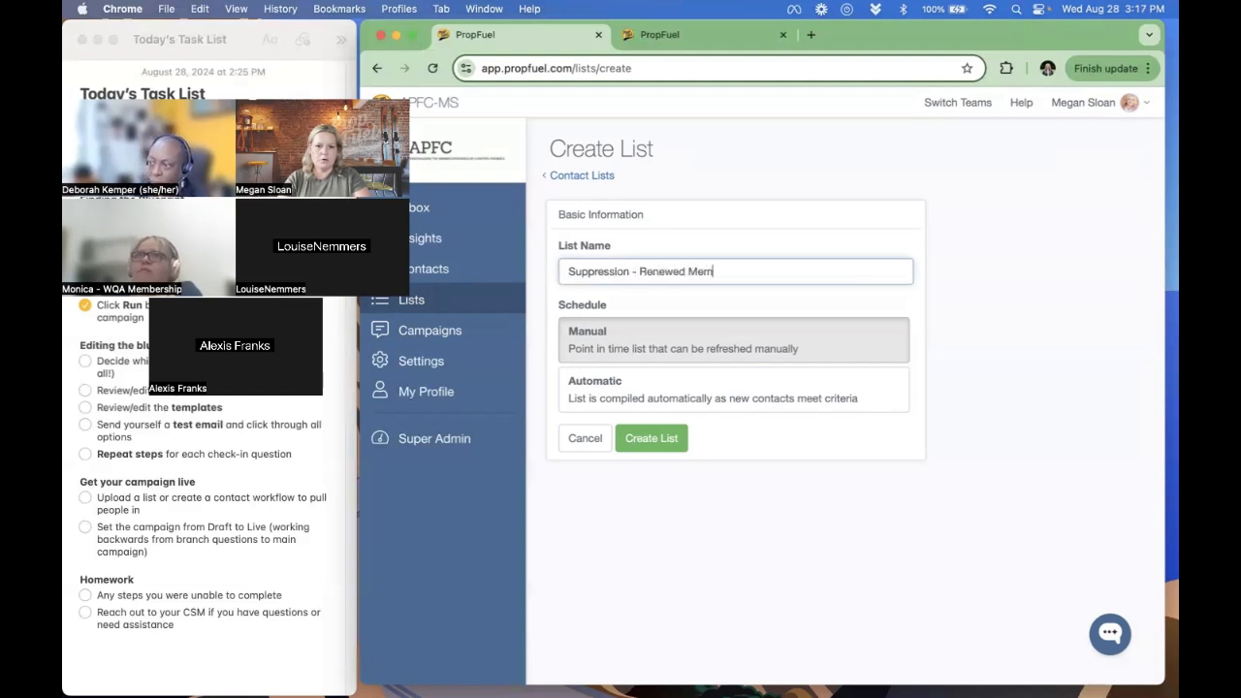
pyautogui.write('bers')
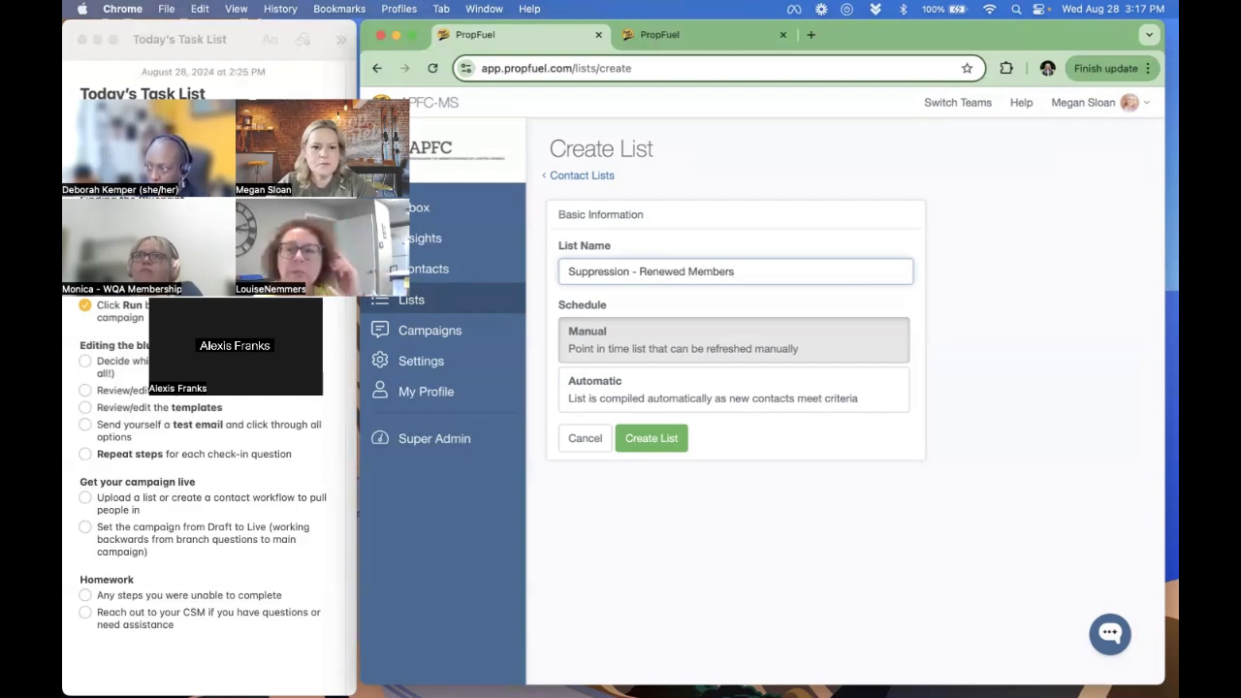
pyautogui.click(601, 397)
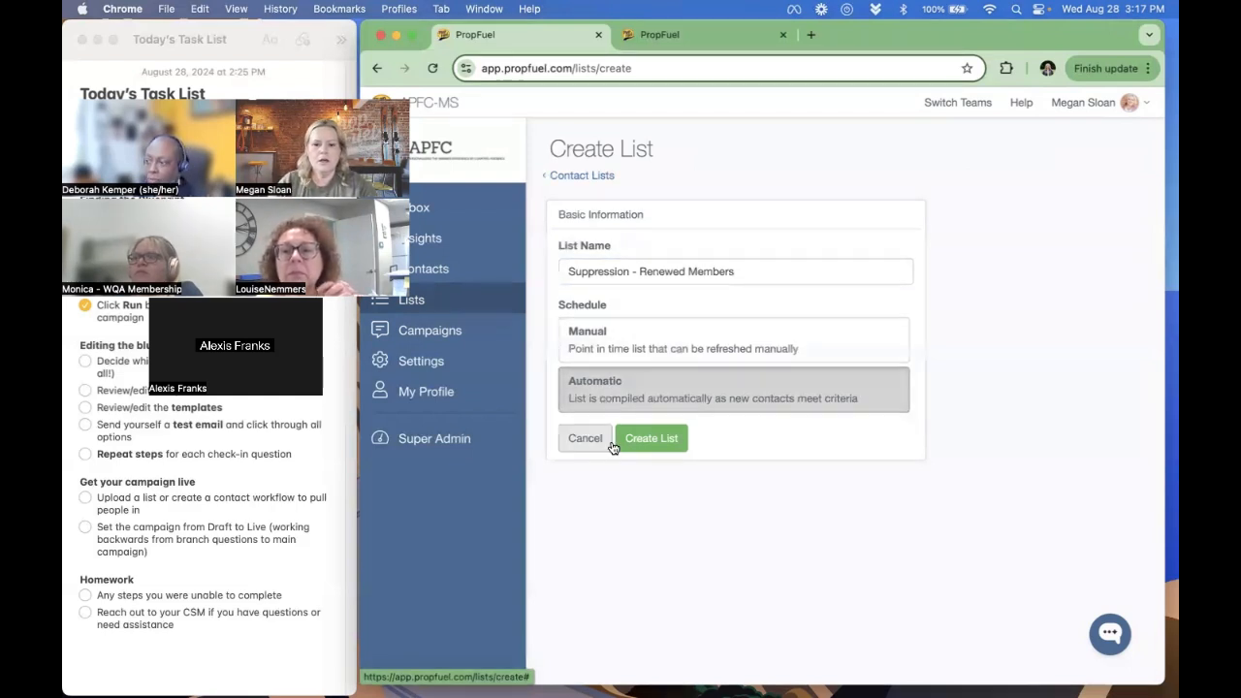
pyautogui.click(671, 444)
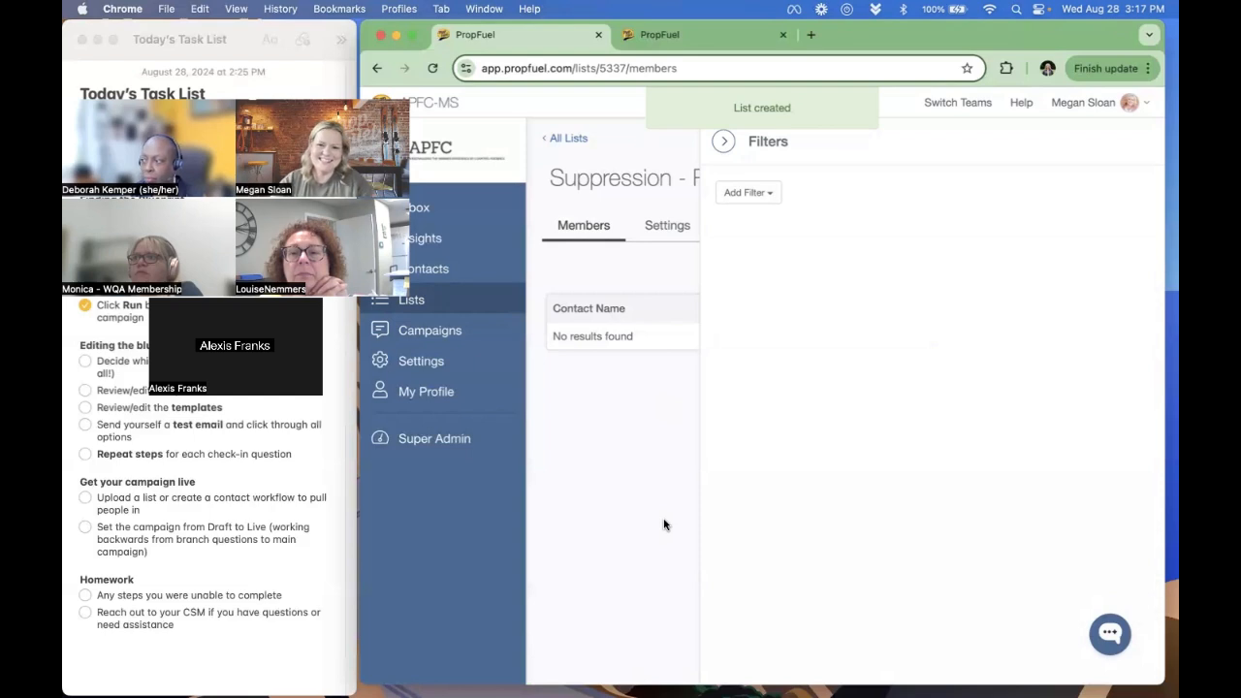
# - Add a contact field filter to the list for Expiration Date More Than 200 days from now
pyautogui.click(747, 194)
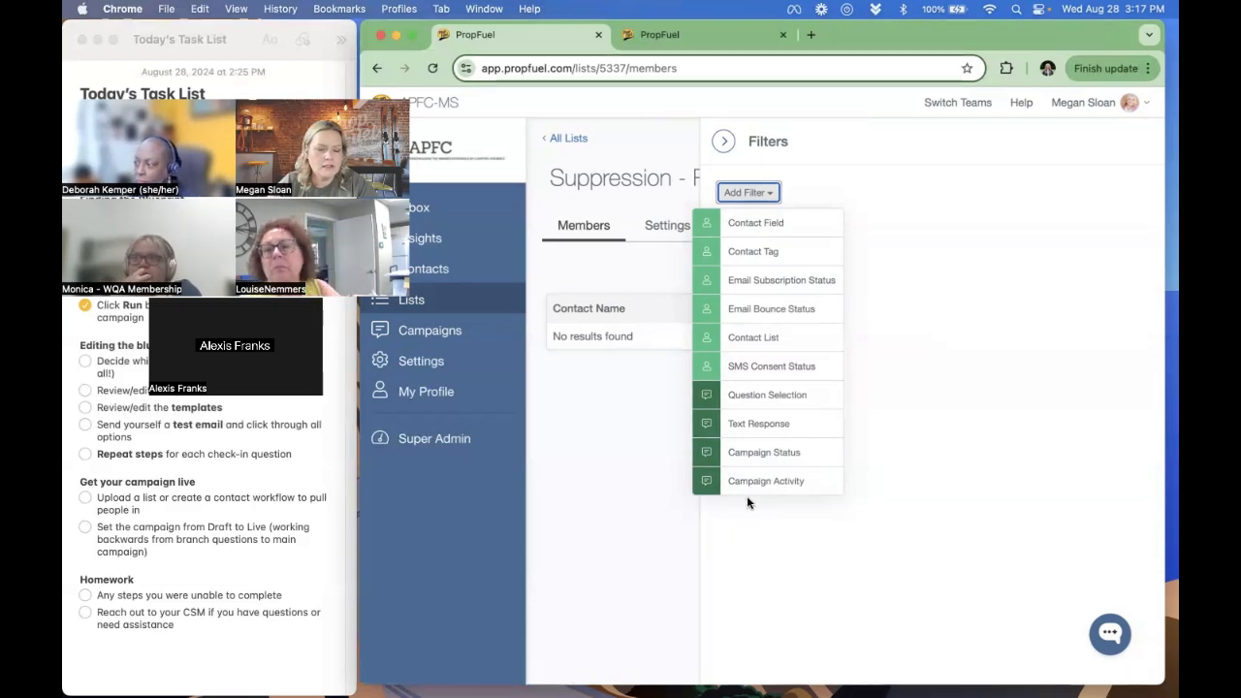
pyautogui.click(748, 226)
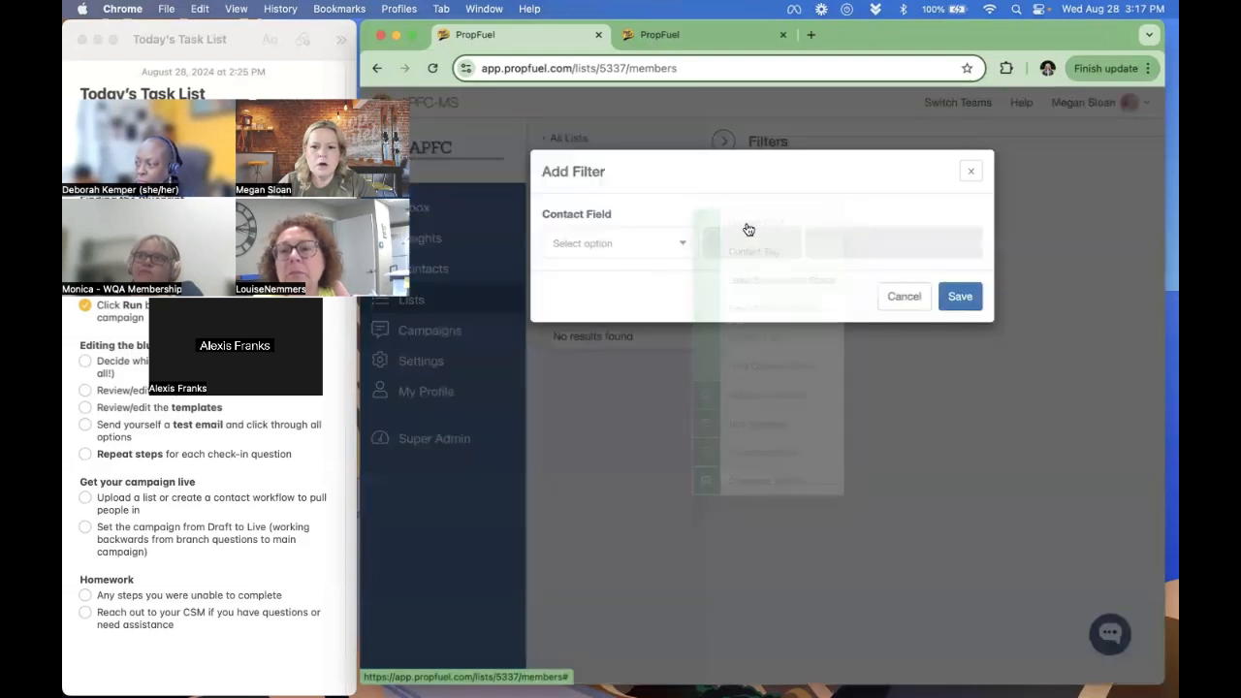
pyautogui.click(629, 247)
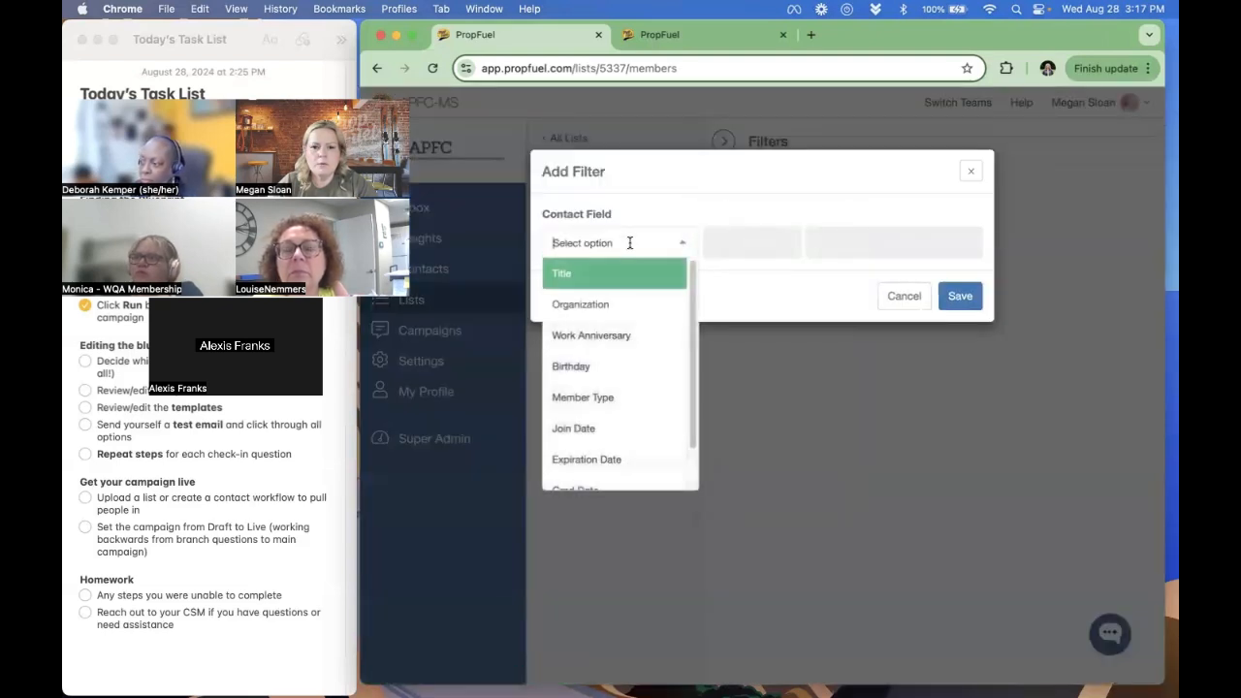
pyautogui.click(613, 460)
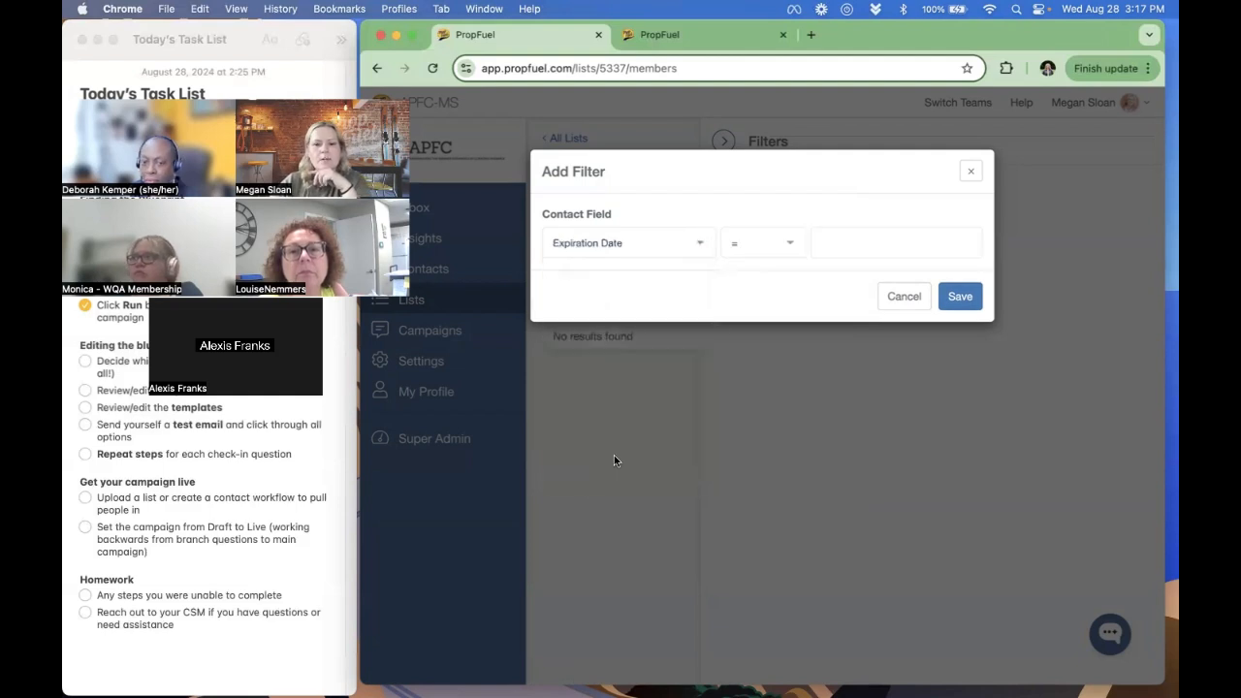
pyautogui.click(745, 249)
pyautogui.scroll(-3, 742, 407)
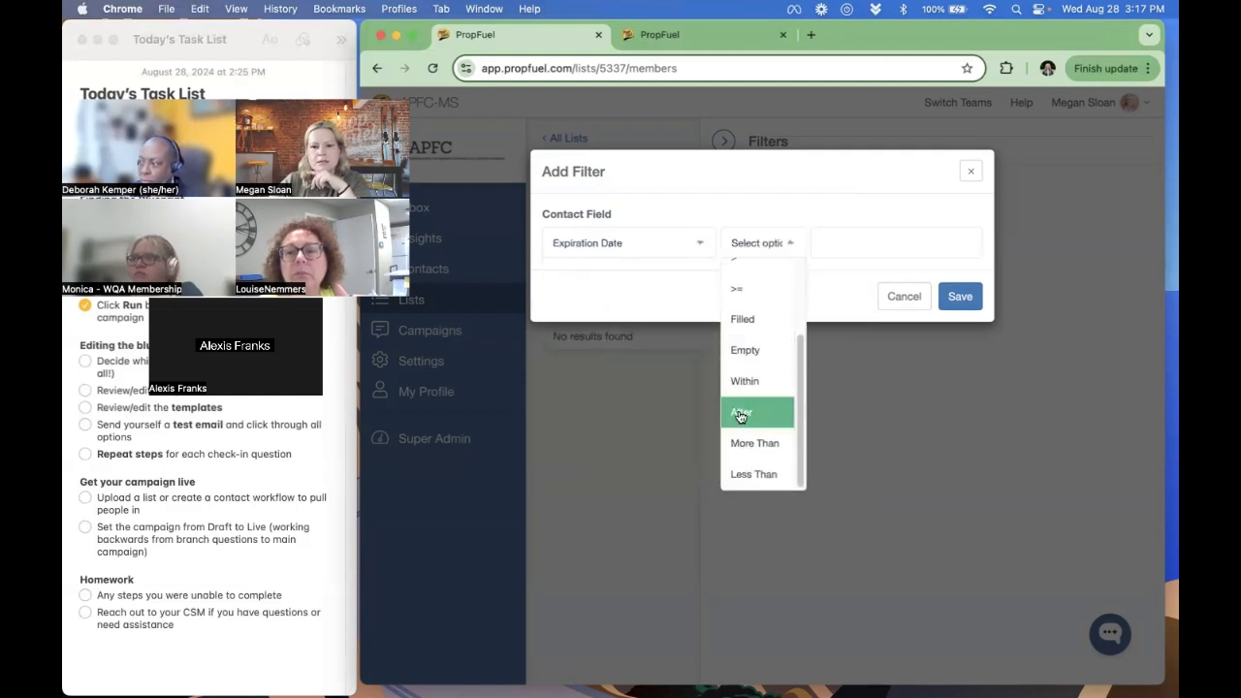
pyautogui.click(742, 440)
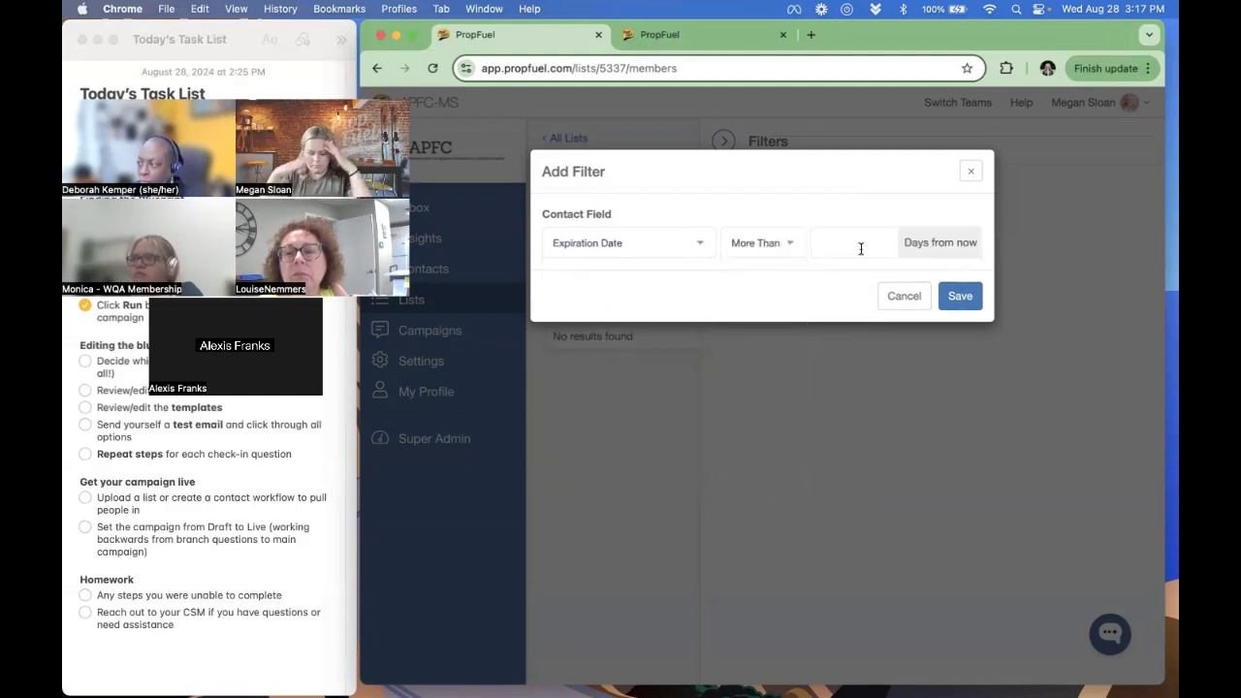
pyautogui.click(860, 248)
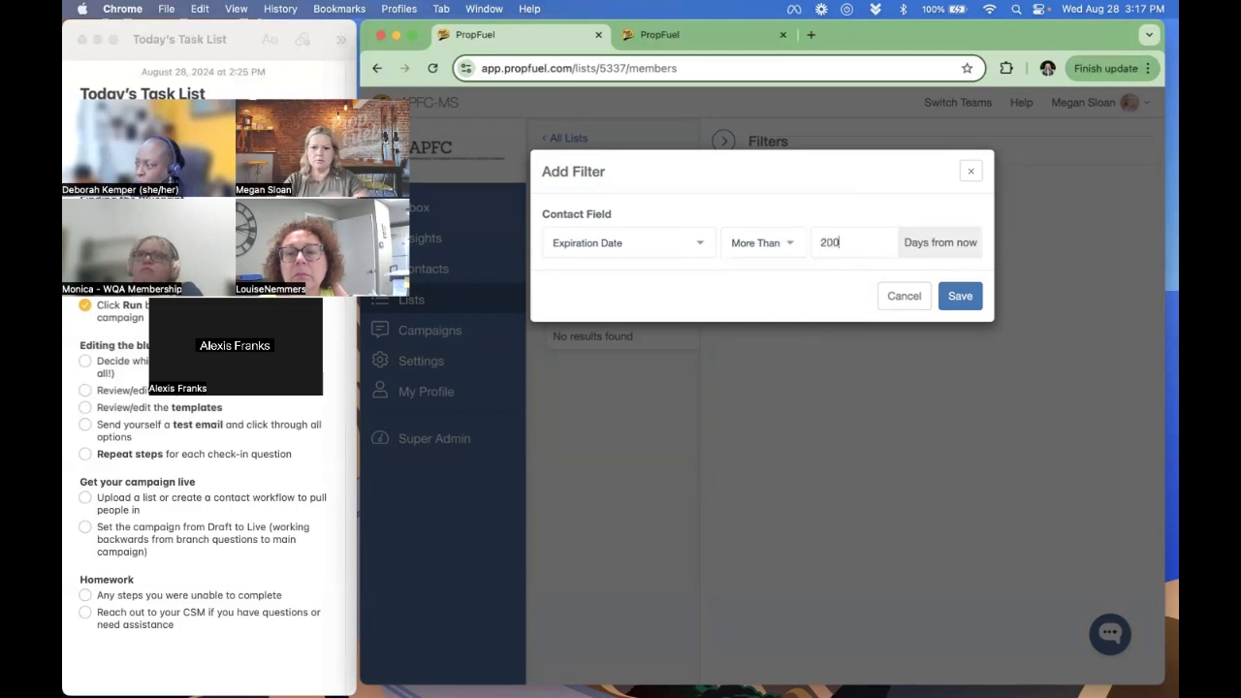
pyautogui.click(959, 296)
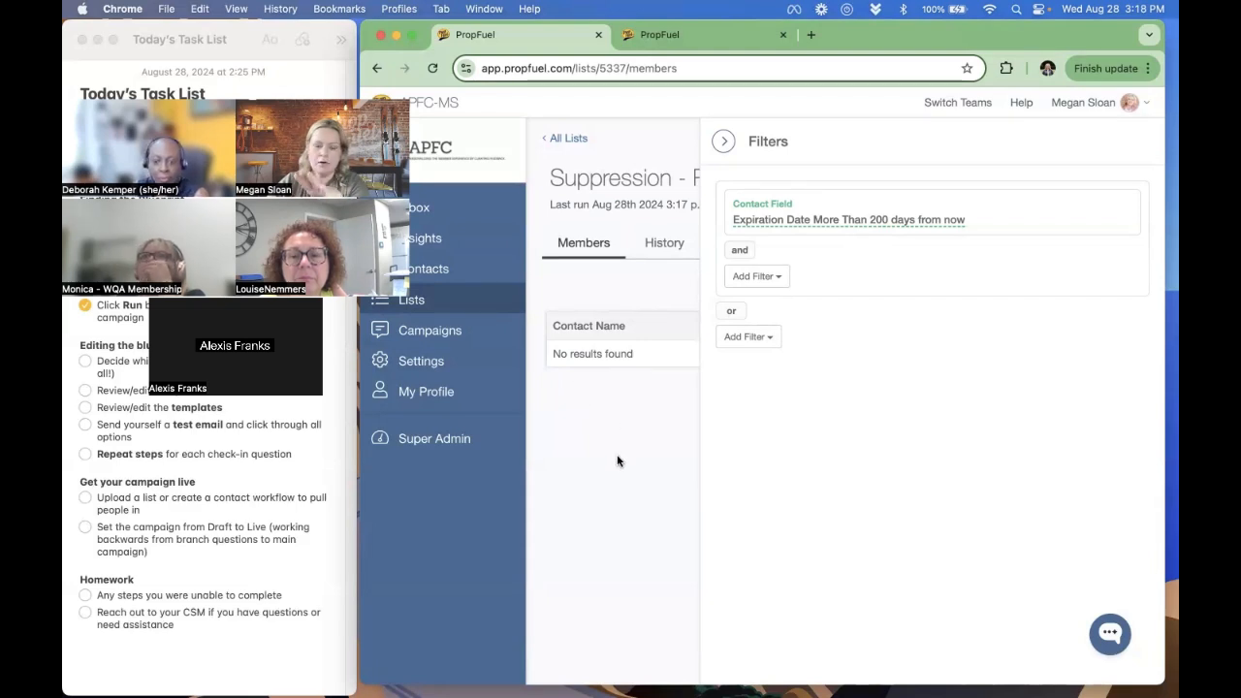
pyautogui.click(534, 370)
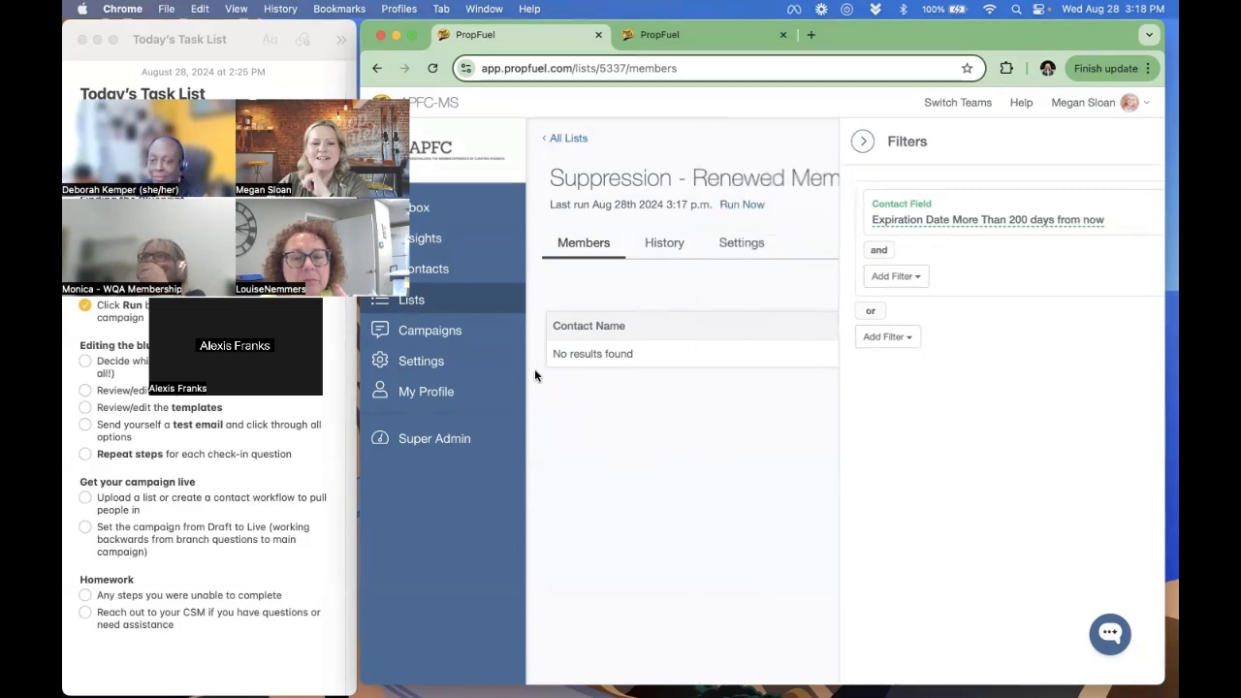
# - Add "Suppression - Renewed Members" as a suppression list in the settings of Renewal Campaign for Test Association
pyautogui.click(436, 333)
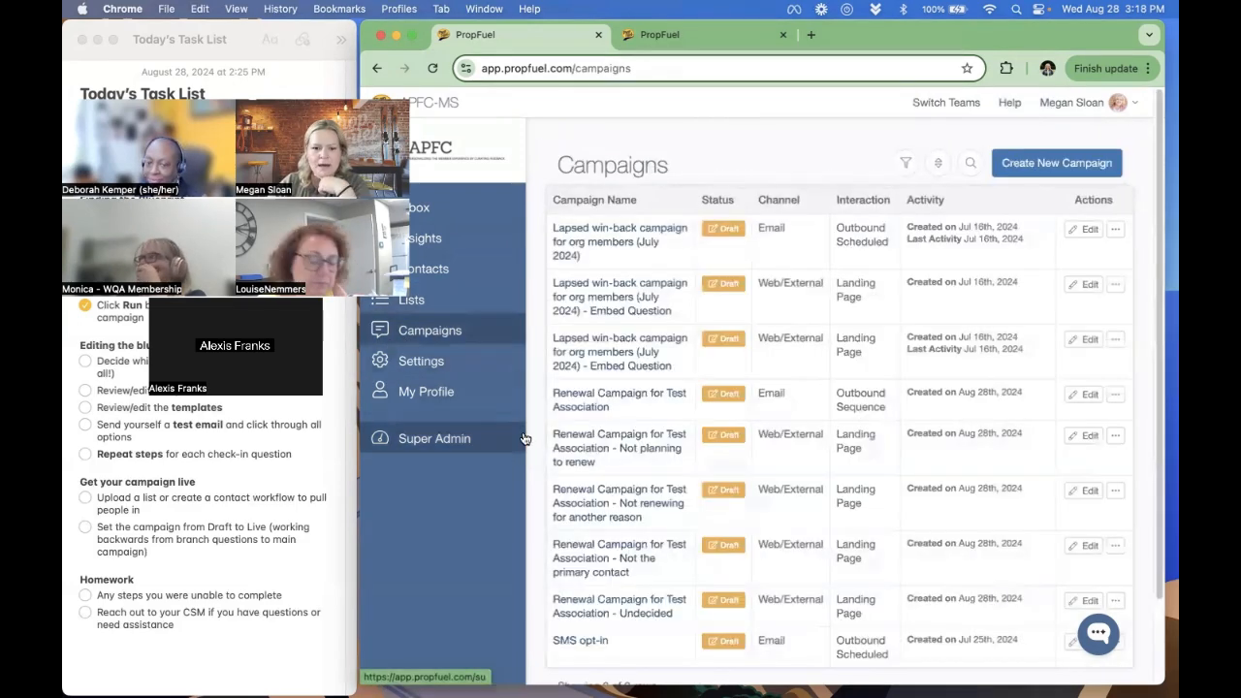
pyautogui.click(591, 401)
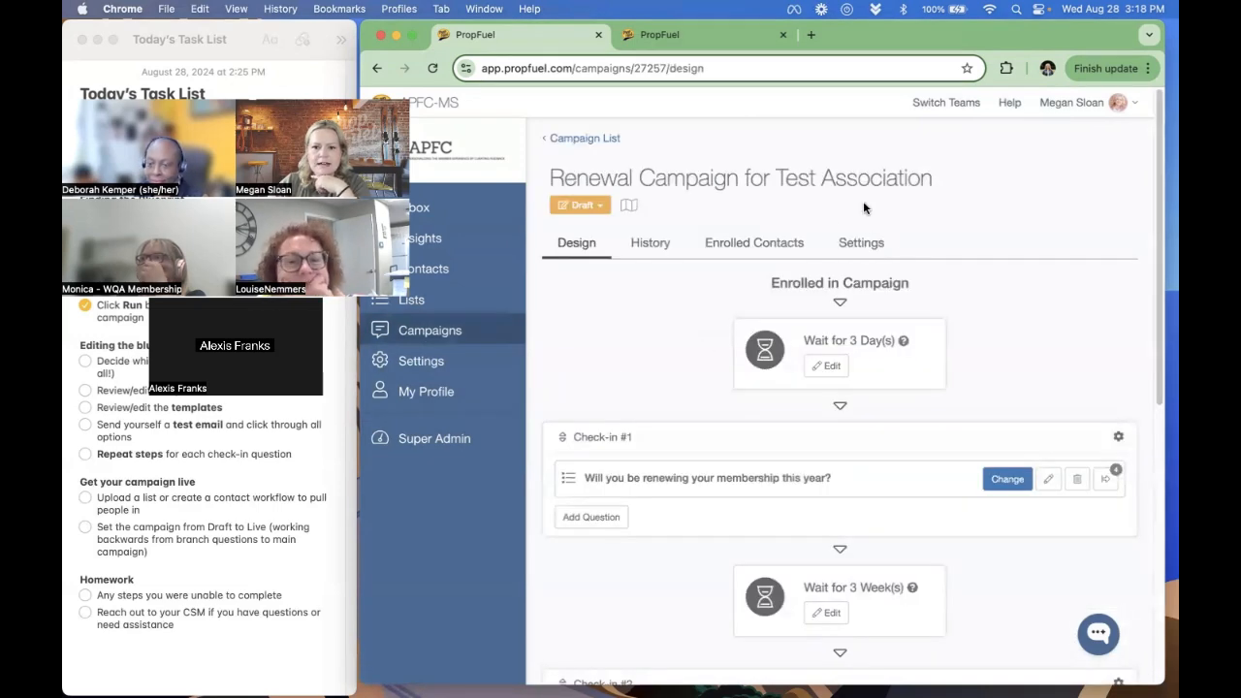
pyautogui.click(866, 248)
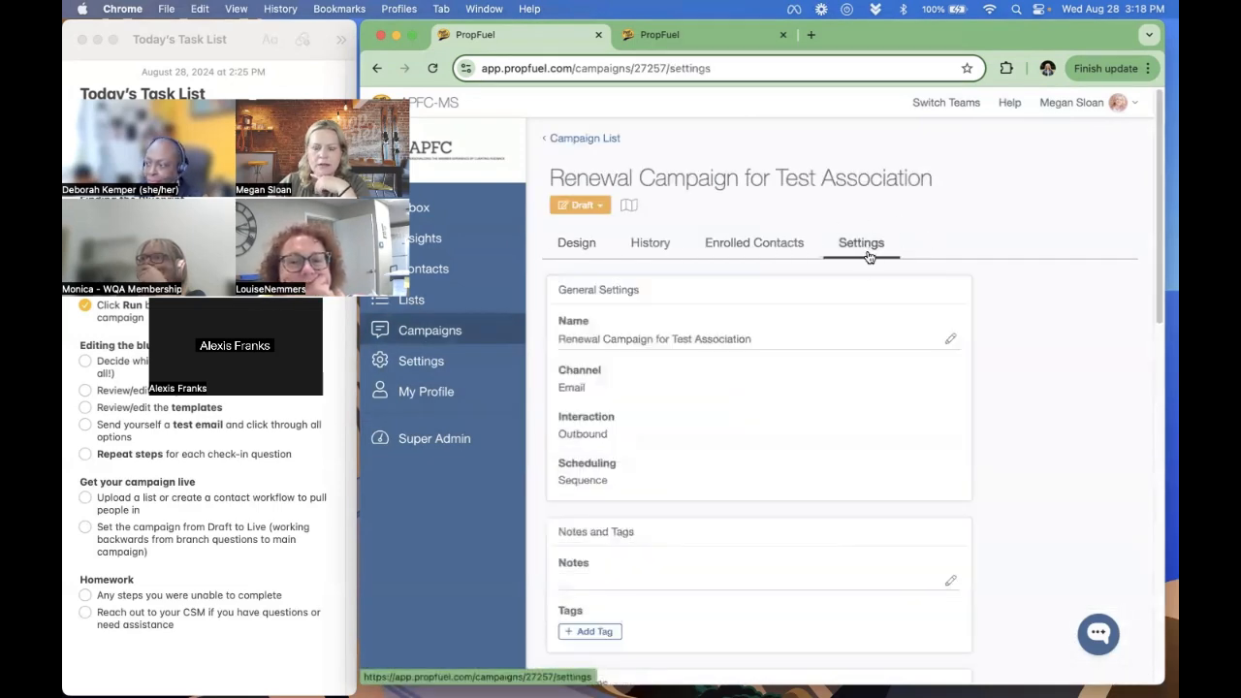
pyautogui.scroll(-5, 828, 324)
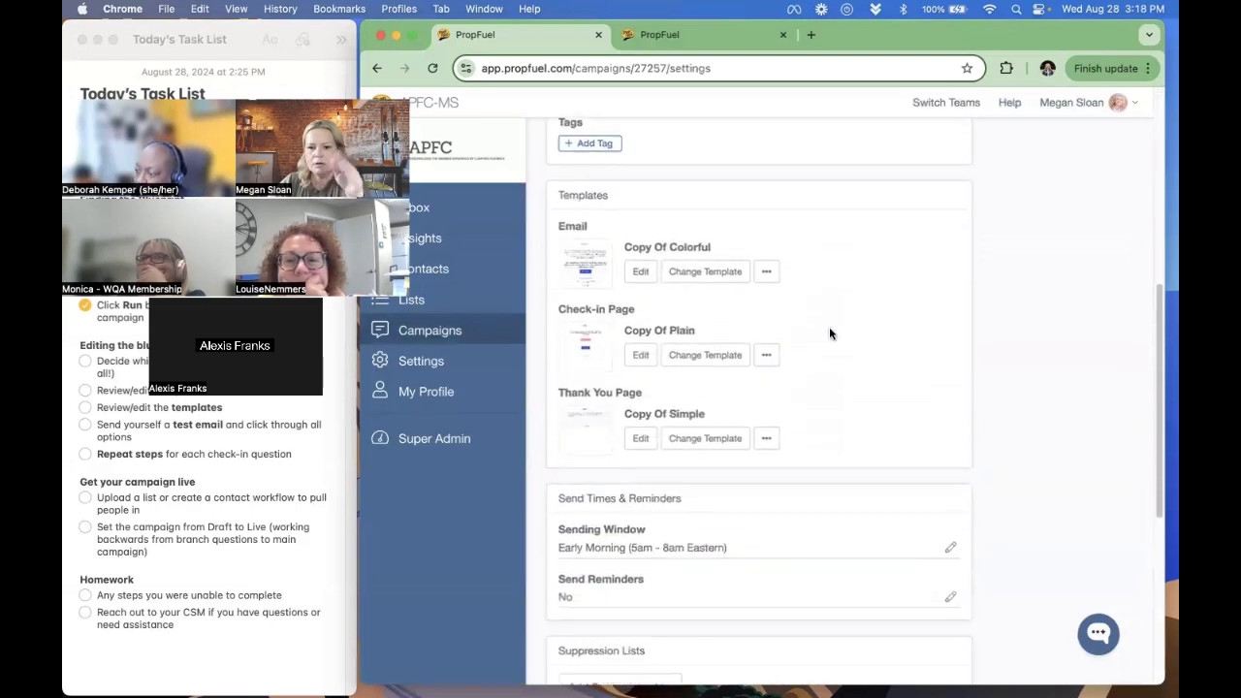
pyautogui.scroll(-5, 829, 326)
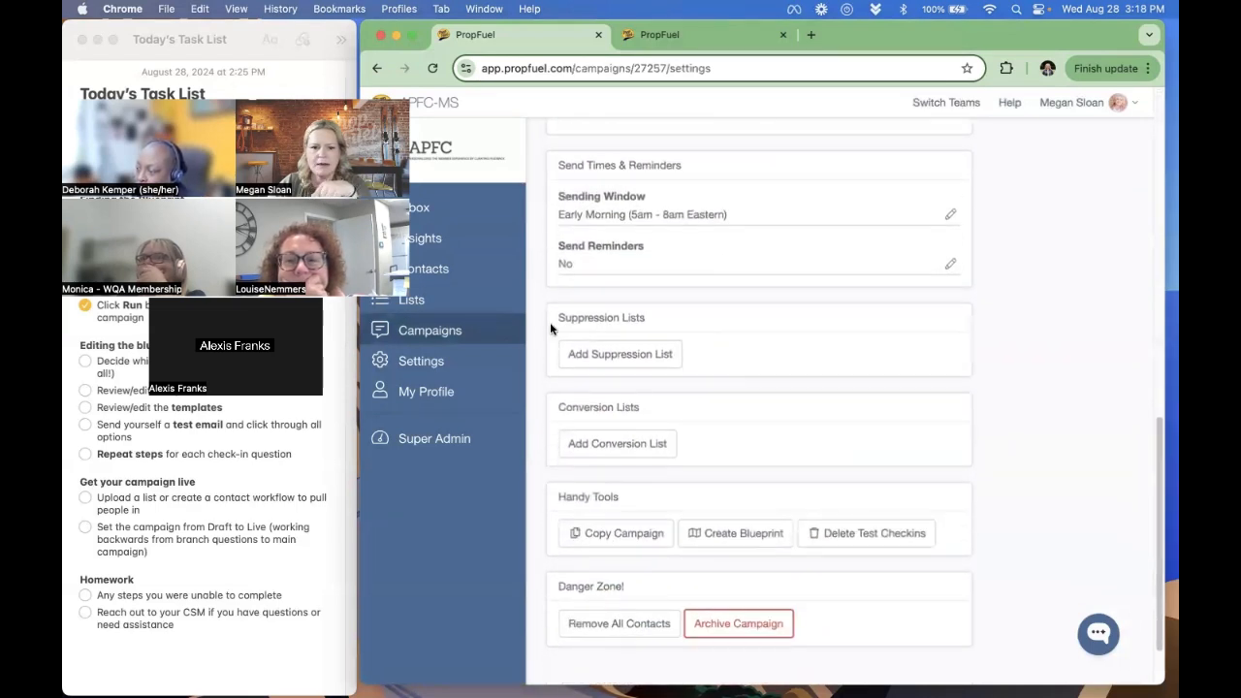
pyautogui.click(610, 359)
pyautogui.click(678, 254)
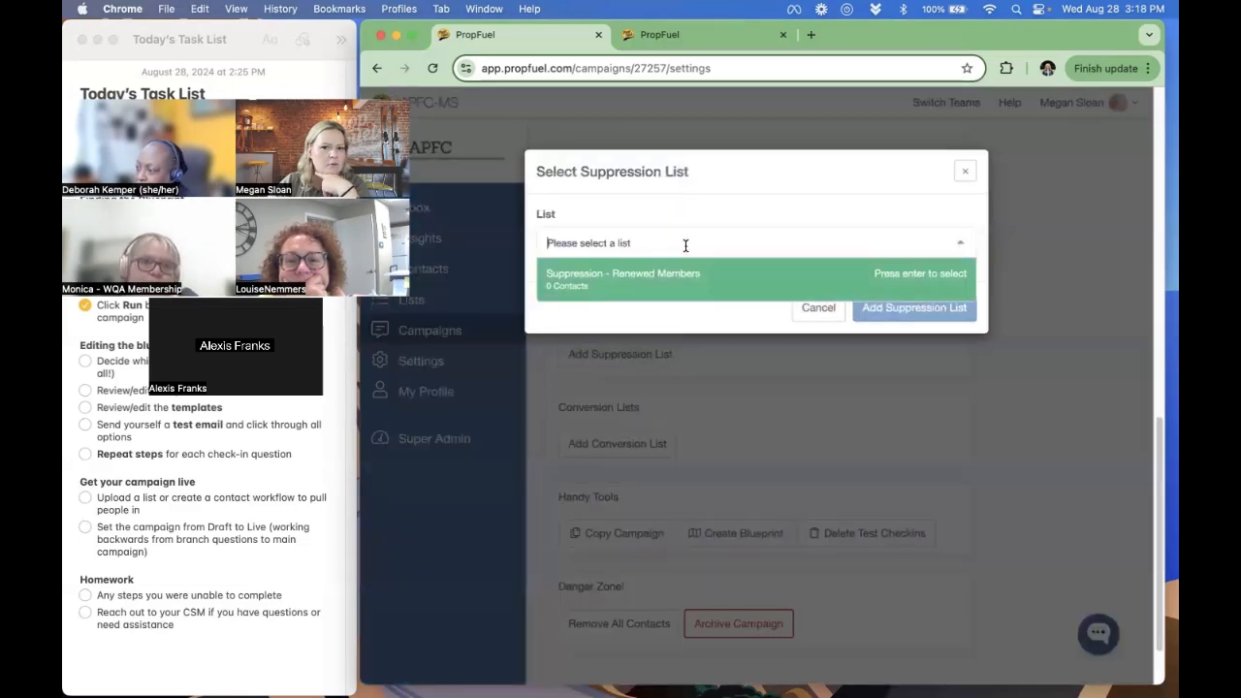
pyautogui.click(674, 288)
pyautogui.click(913, 307)
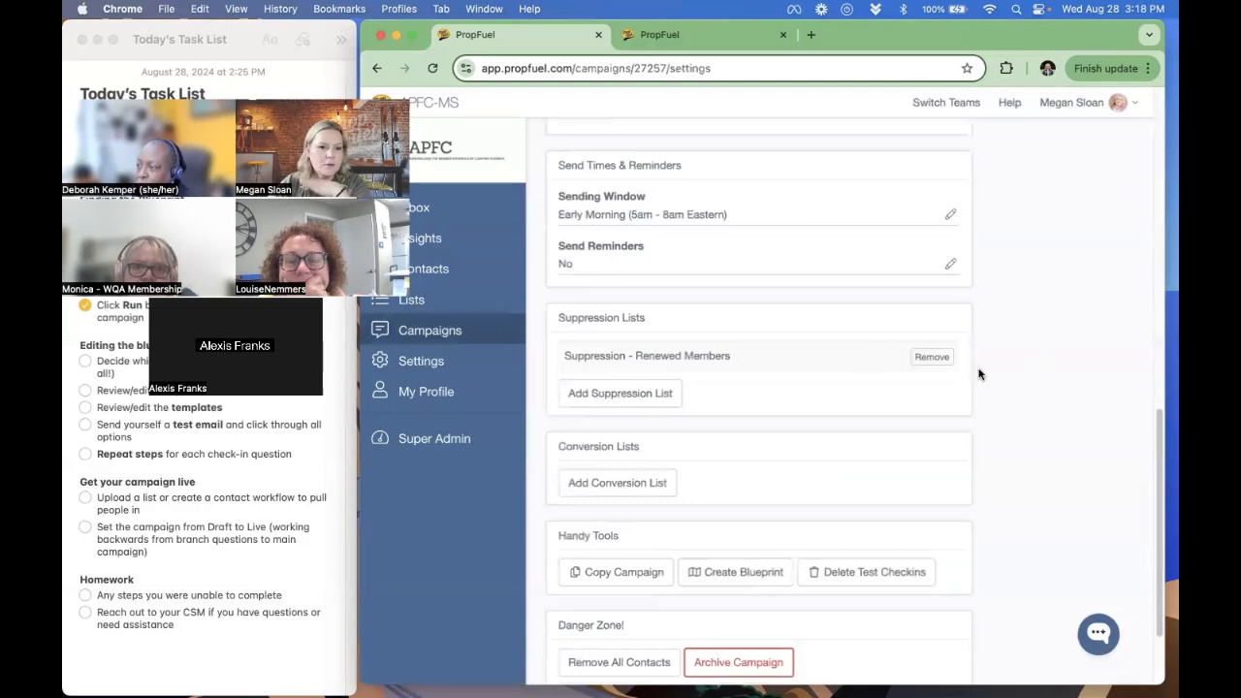
# - Review the campaign's enrolled contacts and list settings, and compare the channels of the renewal campaigns in the campaign list
pyautogui.scroll(9, 700, 361)
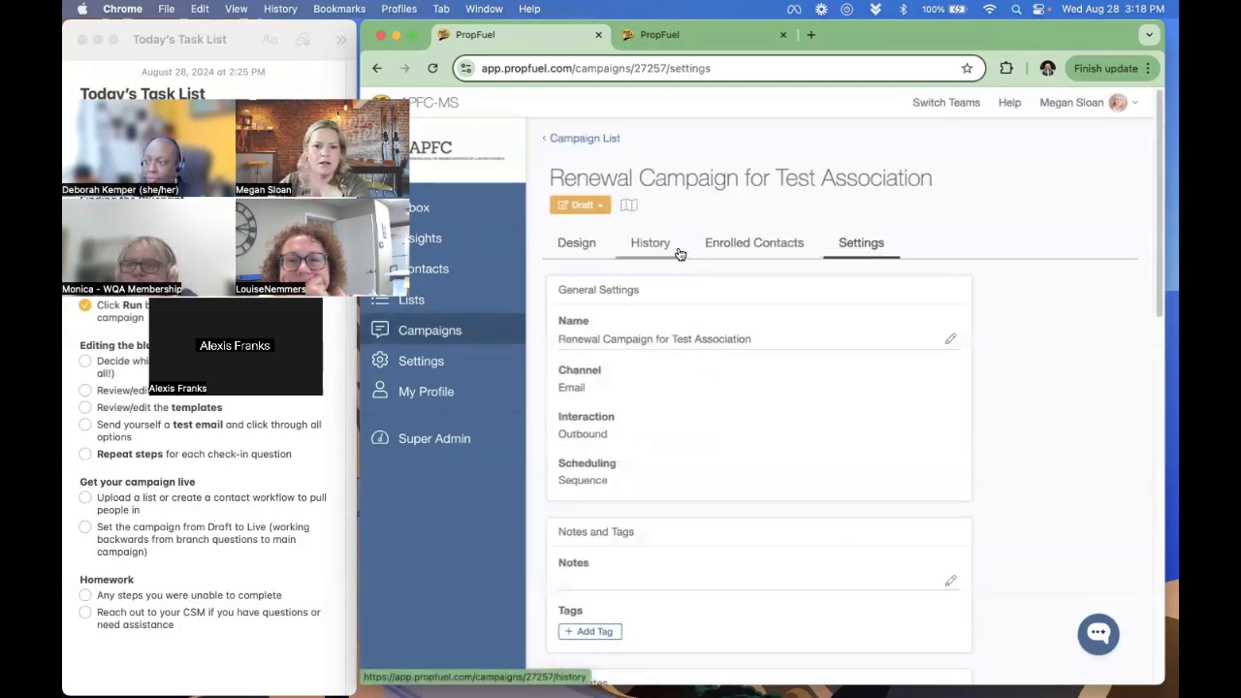
pyautogui.click(761, 243)
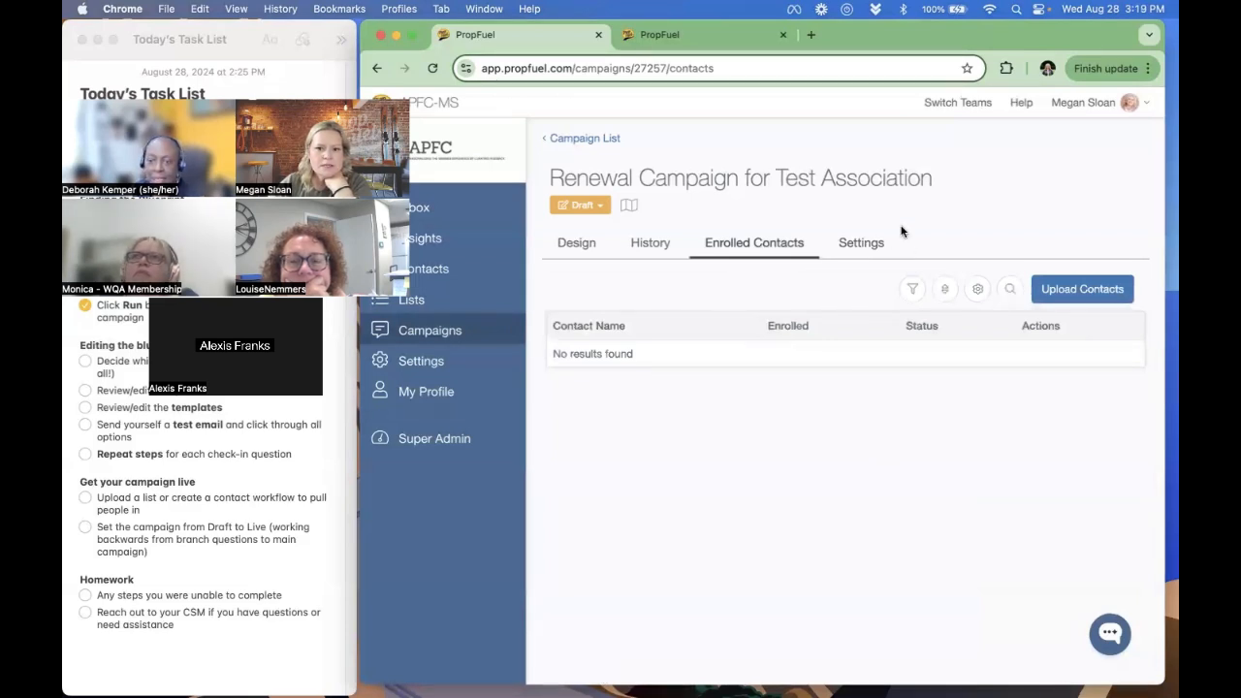
pyautogui.click(860, 242)
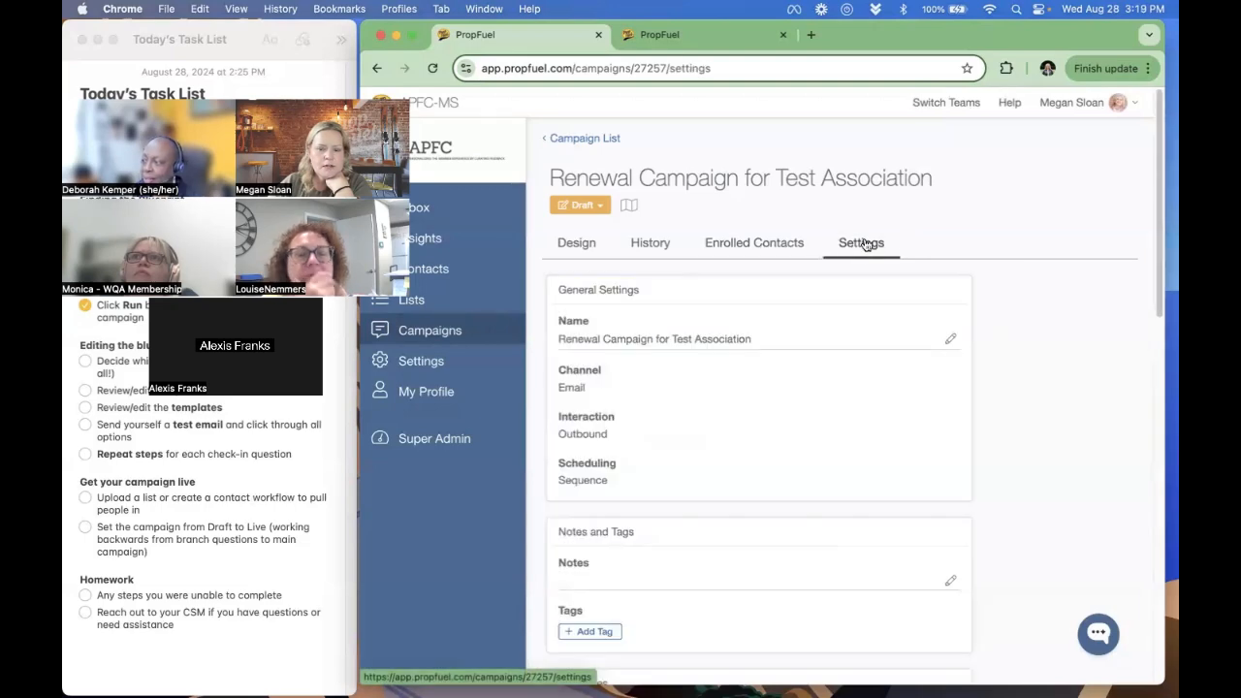
pyautogui.scroll(-6, 871, 286)
pyautogui.scroll(-3, 870, 296)
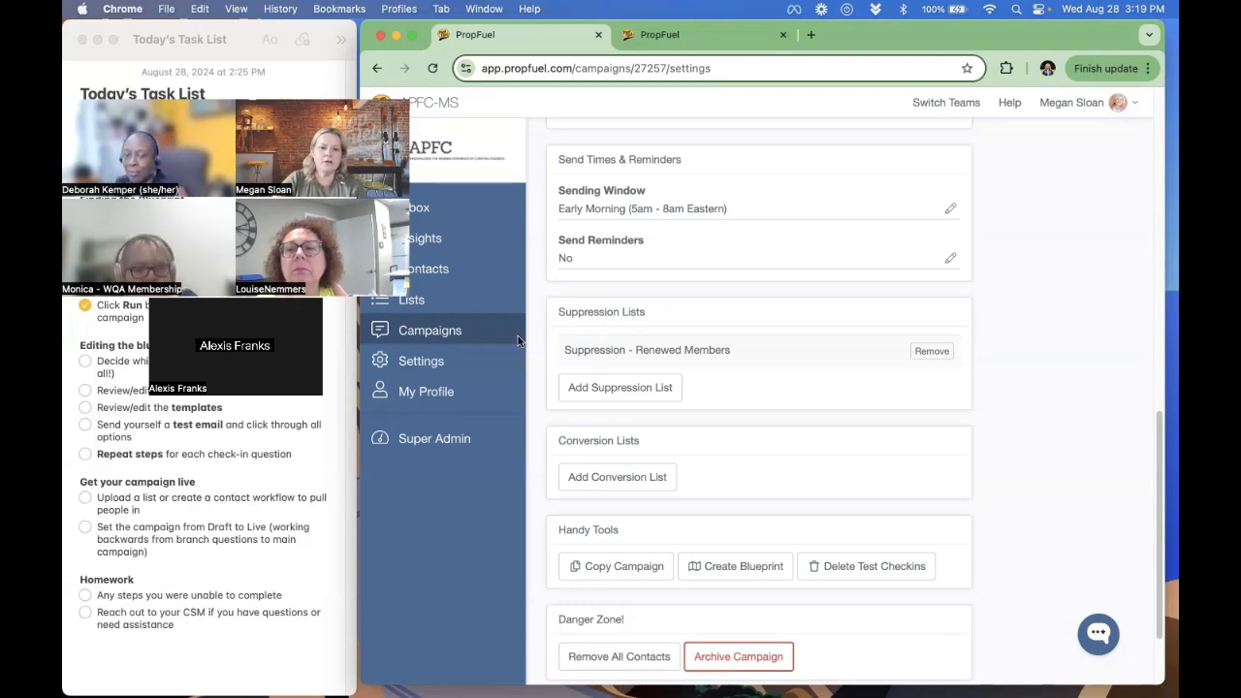
pyautogui.click(452, 336)
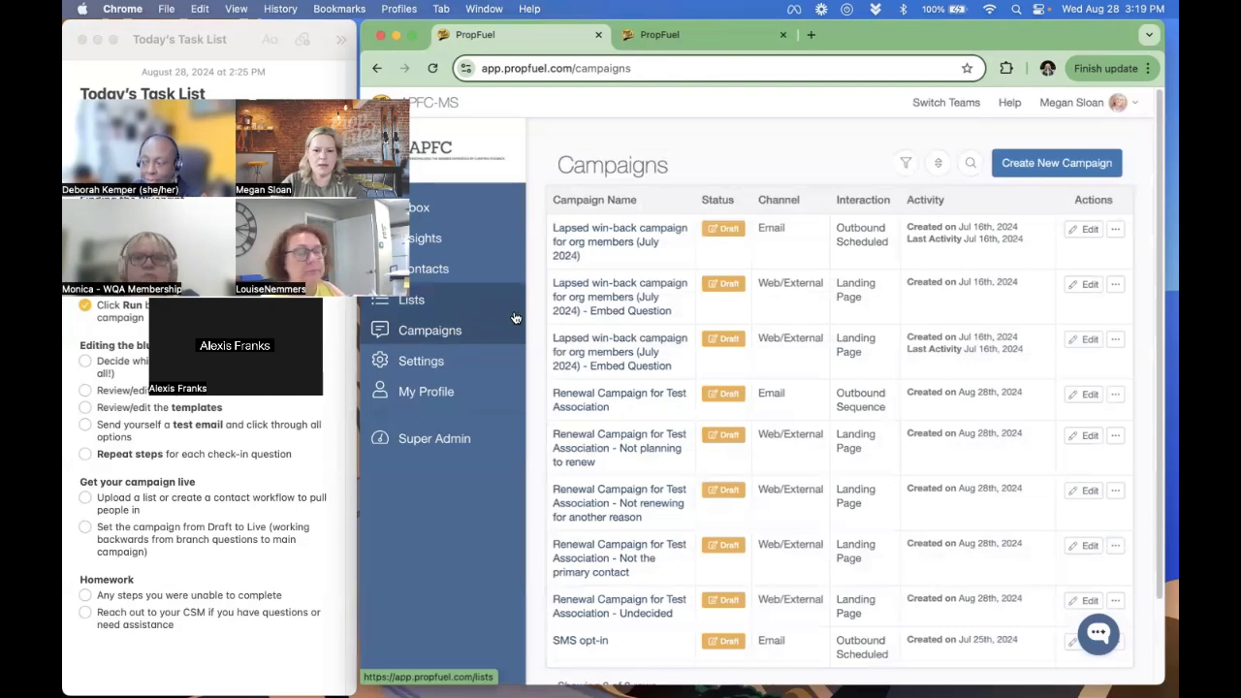
pyautogui.scroll(-1, 542, 329)
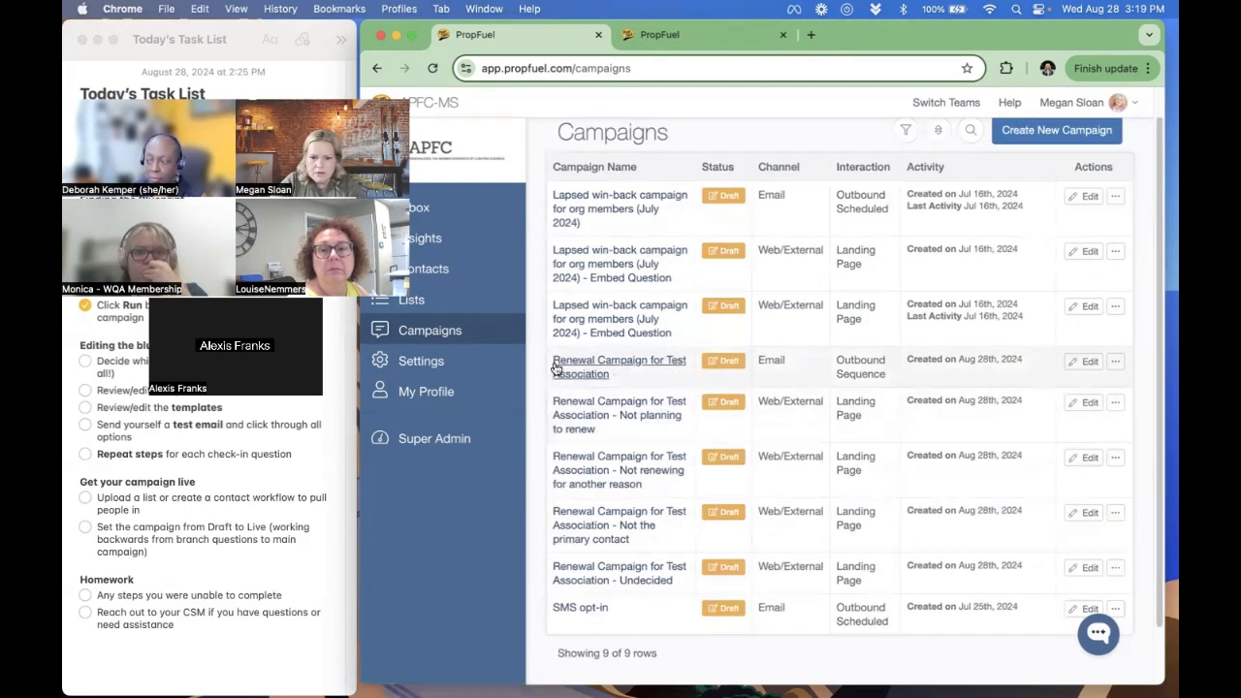
pyautogui.doubleClick(771, 358)
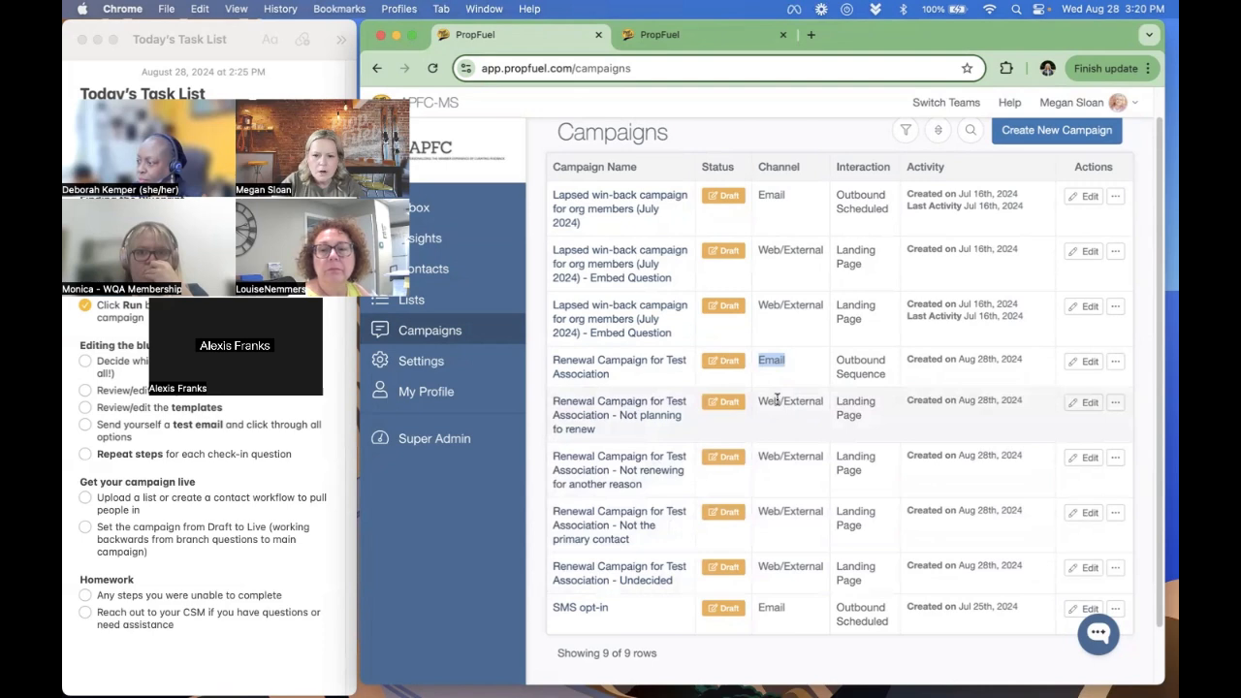
pyautogui.moveTo(758, 400); pyautogui.dragTo(818, 399)
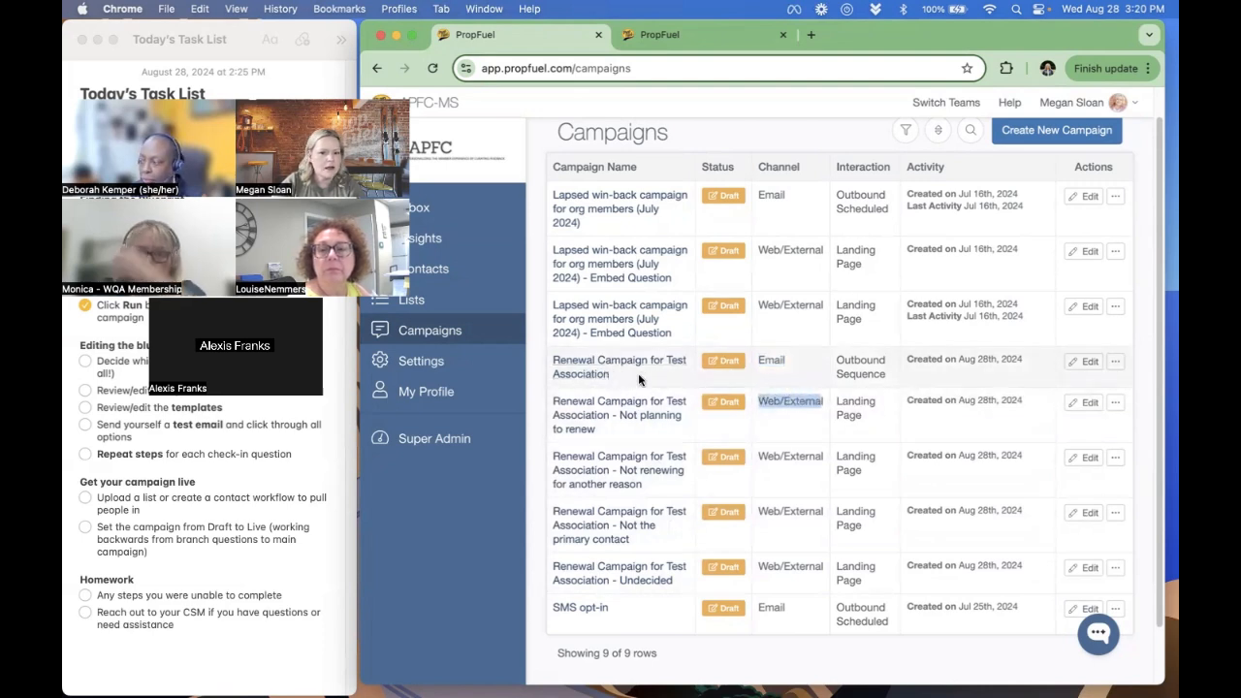
# - Try to take Renewal Campaign for Test Association live, reading the issues listed before cancelling
pyautogui.click(610, 365)
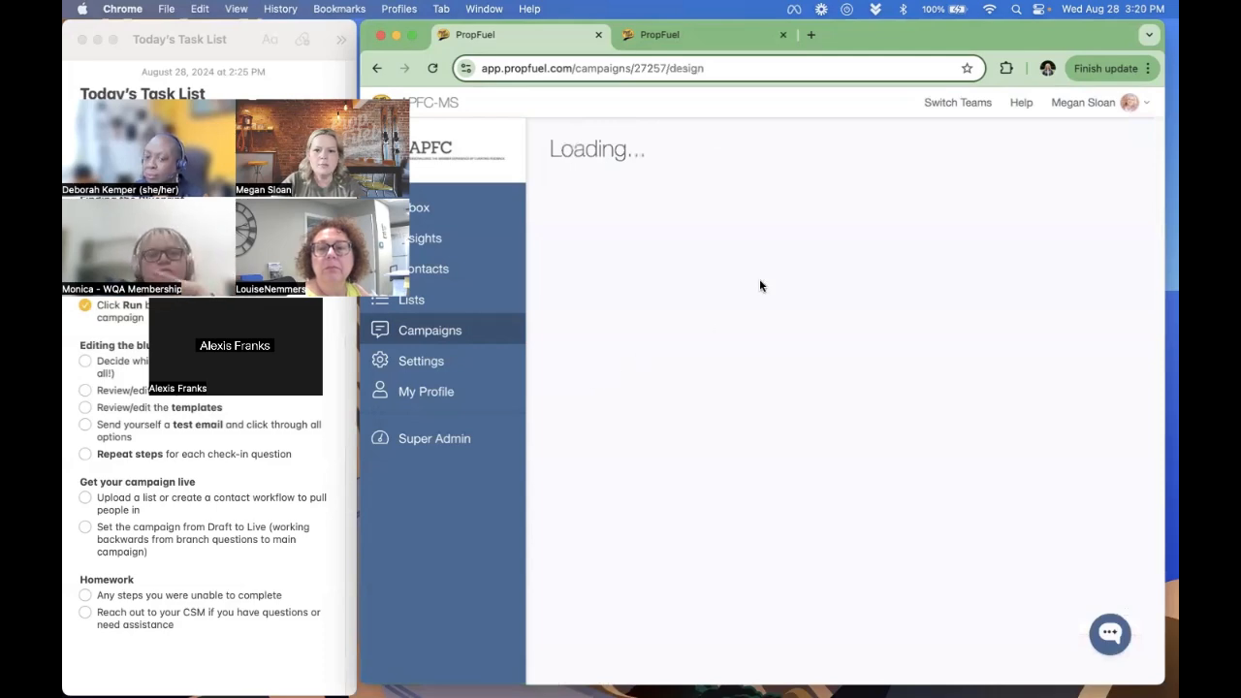
pyautogui.click(580, 205)
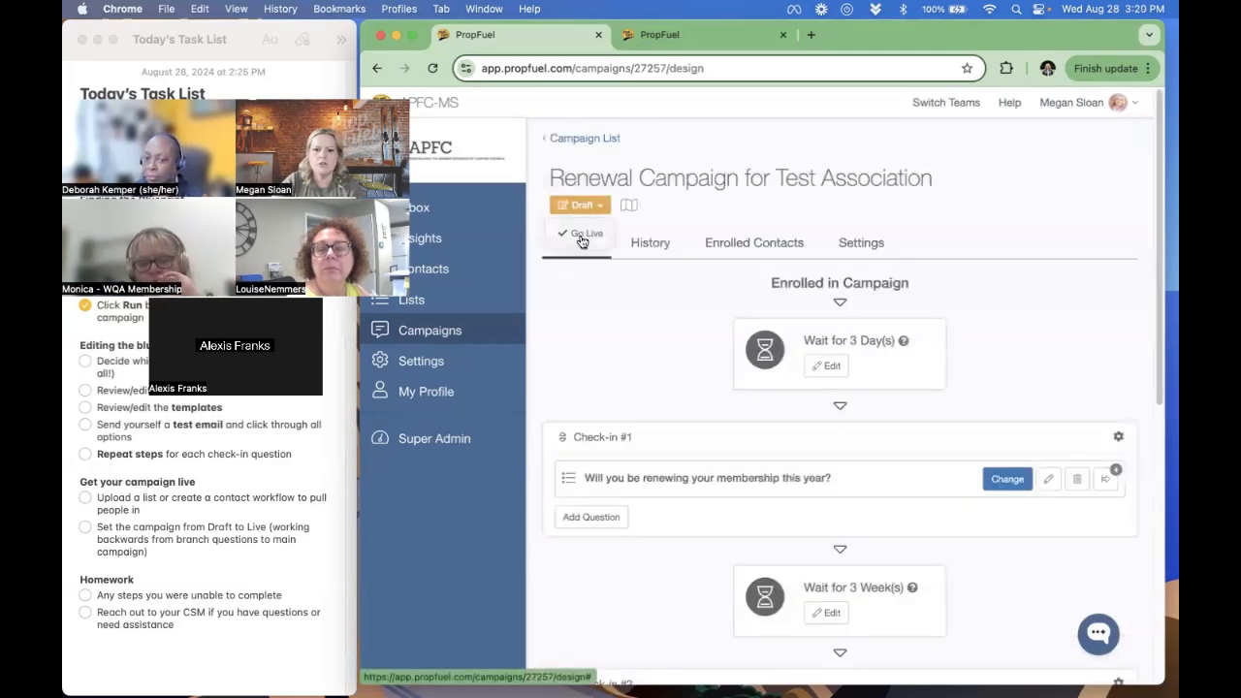
pyautogui.click(582, 236)
pyautogui.click(922, 334)
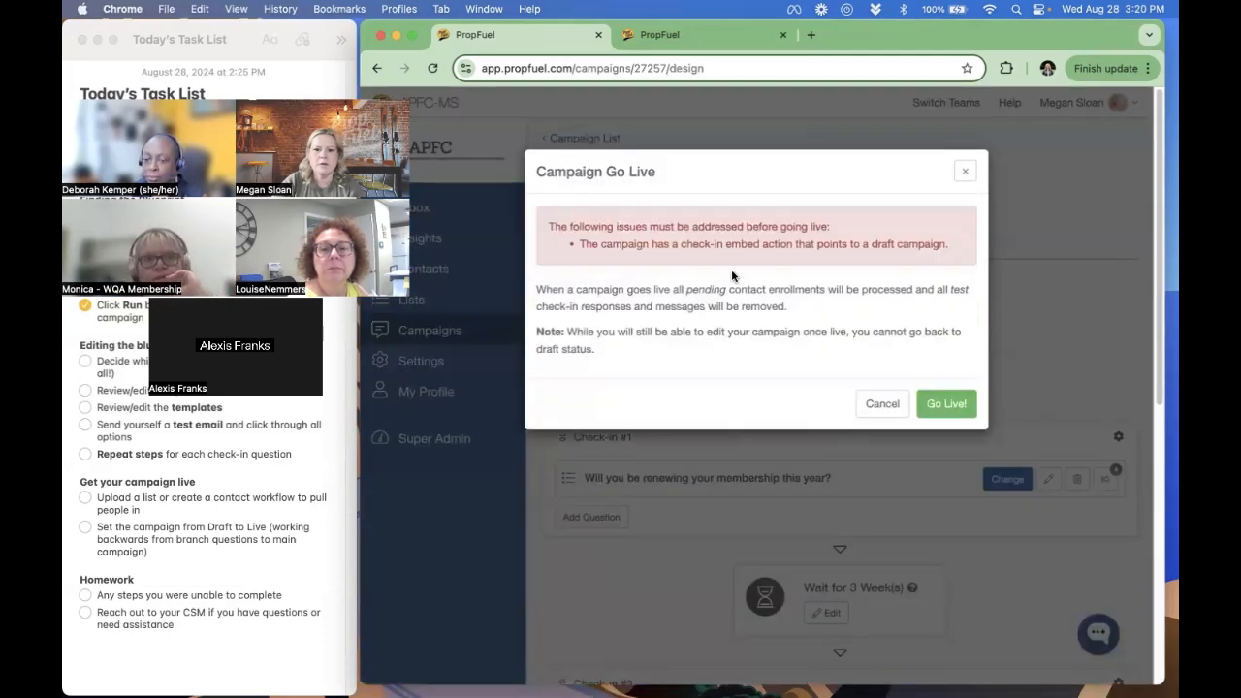
pyautogui.moveTo(579, 243); pyautogui.dragTo(940, 243)
pyautogui.click(830, 243)
pyautogui.moveTo(803, 243); pyautogui.dragTo(958, 243)
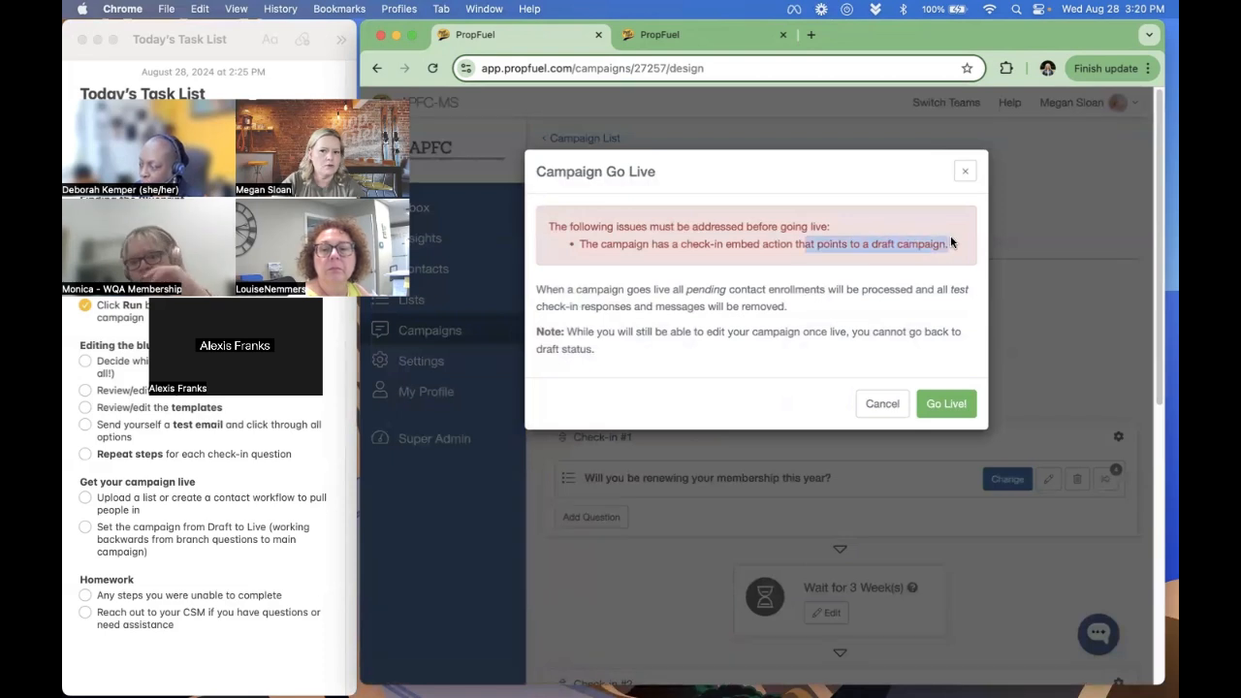
pyautogui.click(881, 407)
# - Take the branch campaign "Renewal Campaign for Test Association - Not the primary contact" live from the campaign list
pyautogui.click(409, 339)
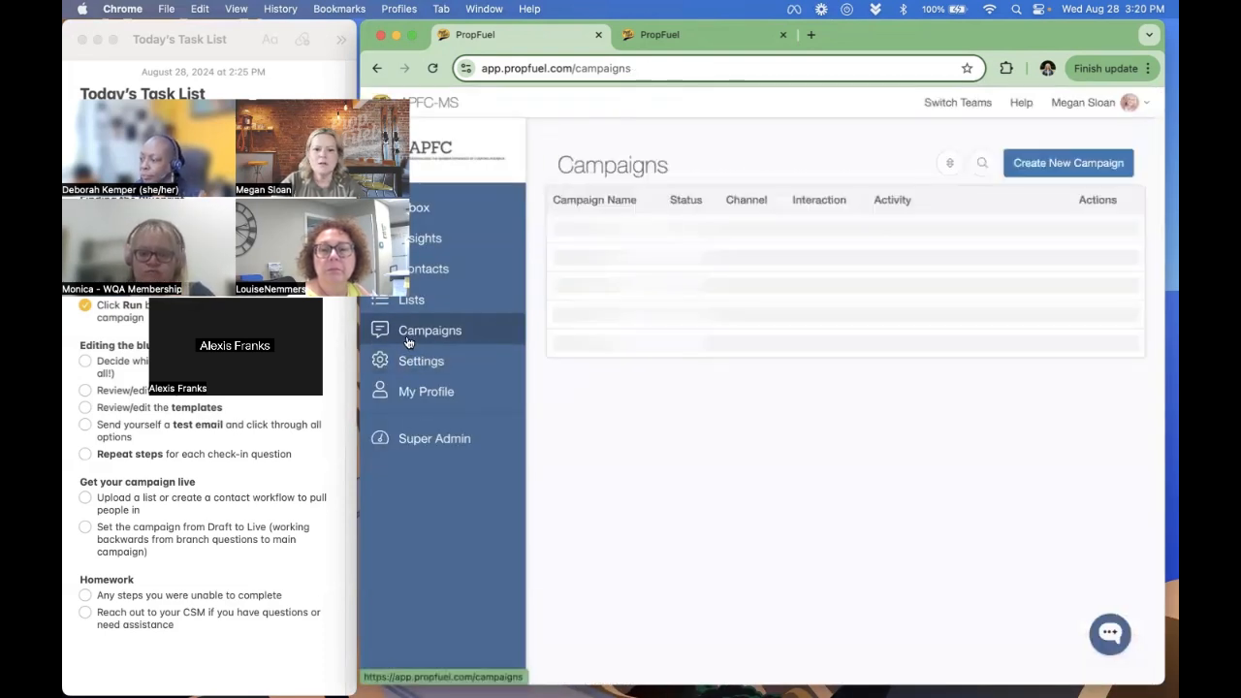
pyautogui.scroll(-2, 640, 361)
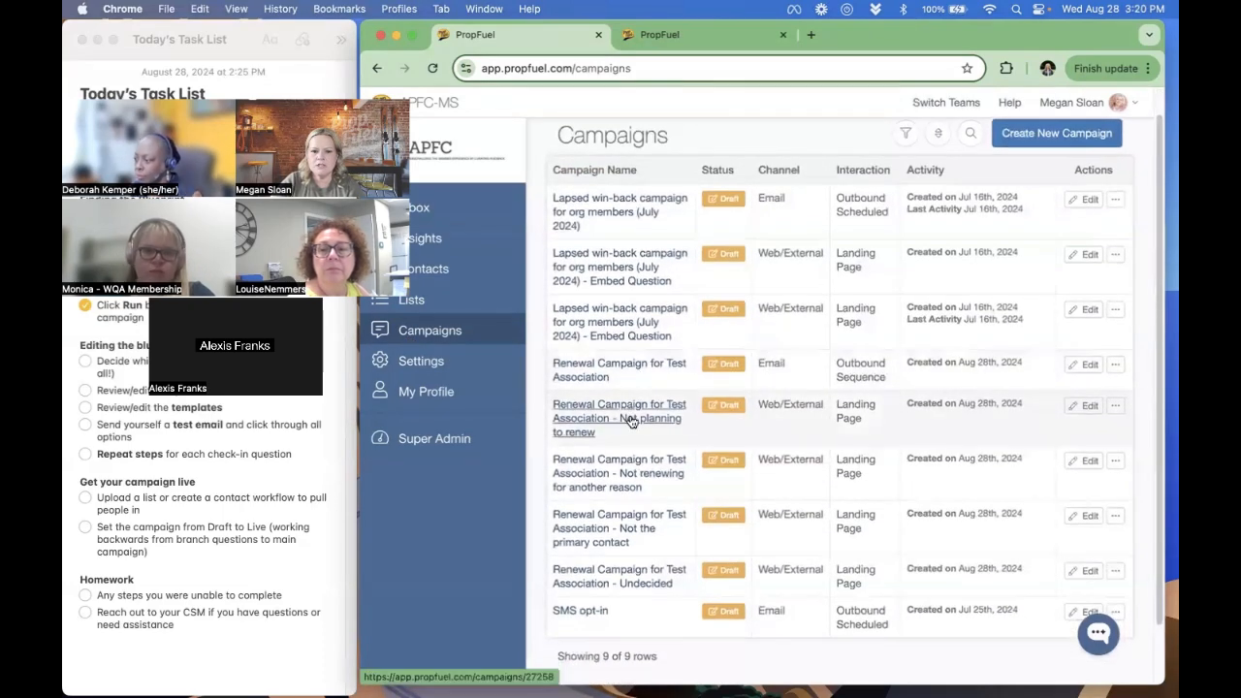
pyautogui.scroll(-1, 632, 456)
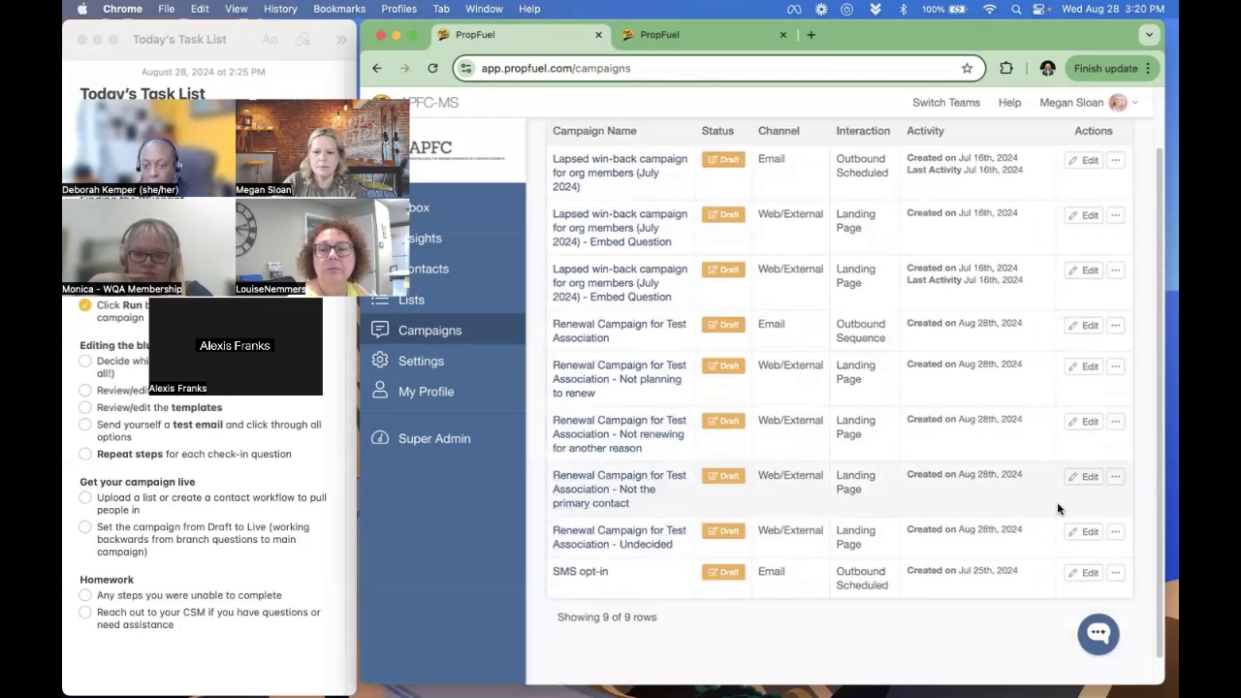
pyautogui.click(1116, 478)
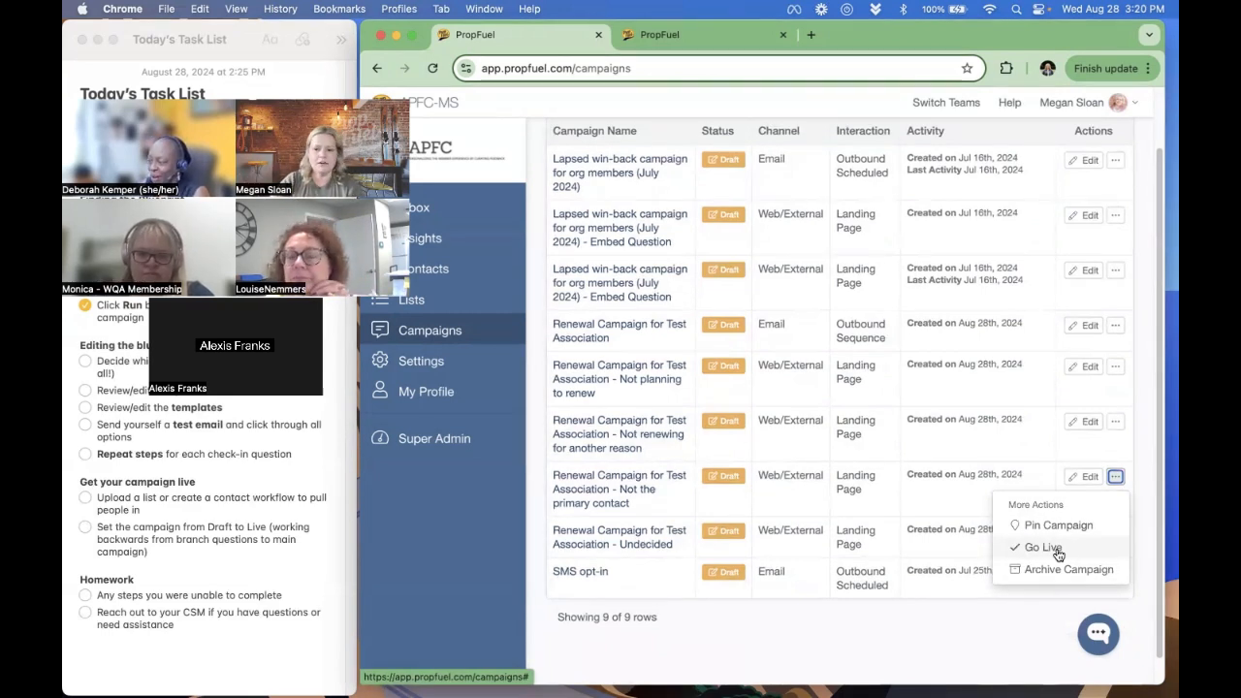
pyautogui.click(1042, 546)
pyautogui.click(945, 330)
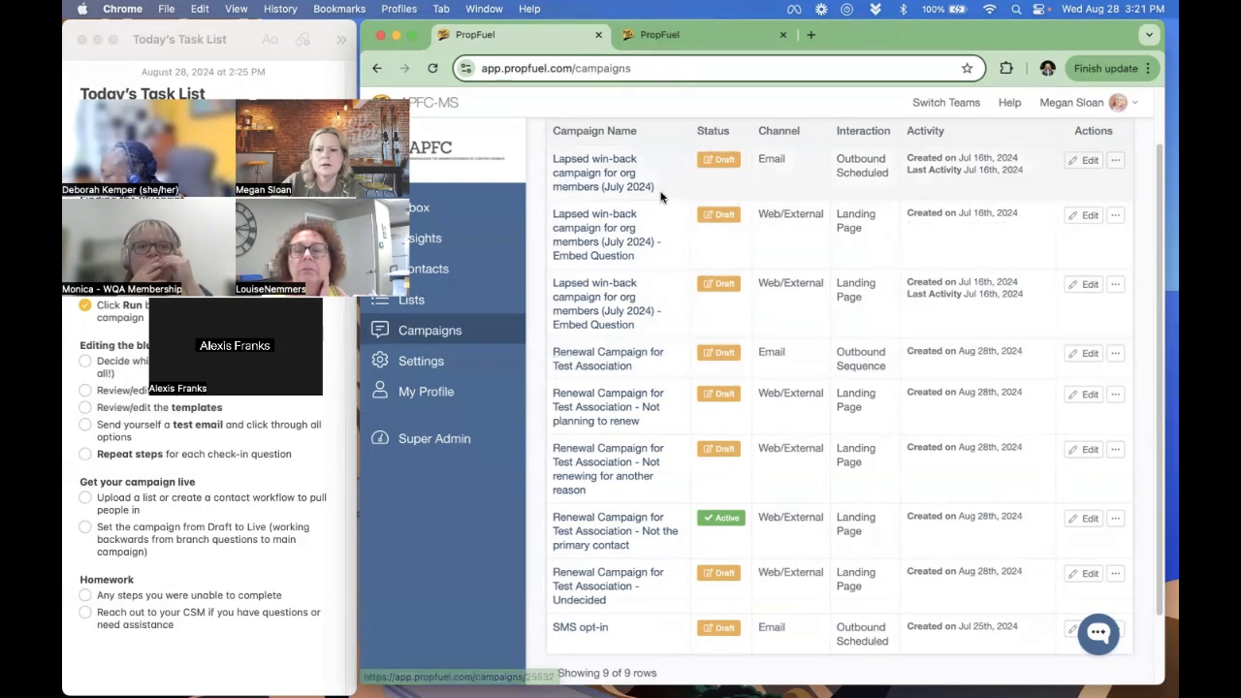
# - Change the check-in date of Lapsed win-back campaign for org members (July 2024) to October 16th, 2024
pyautogui.click(615, 179)
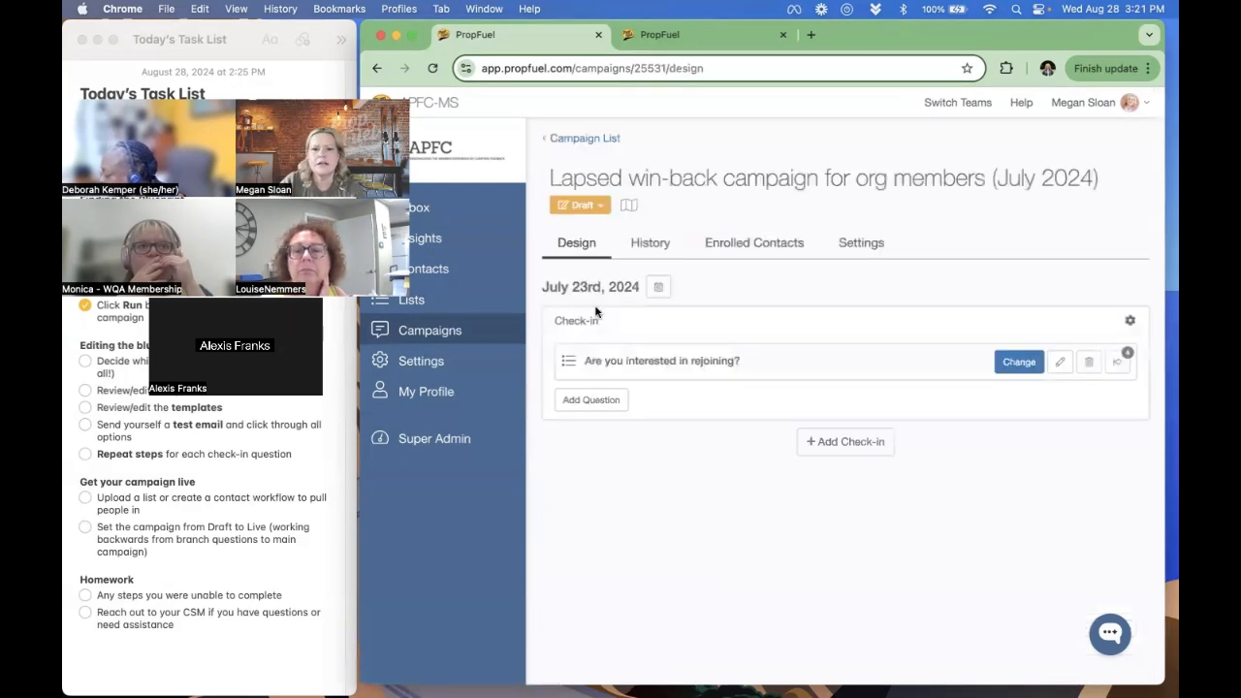
pyautogui.moveTo(574, 293); pyautogui.dragTo(639, 288)
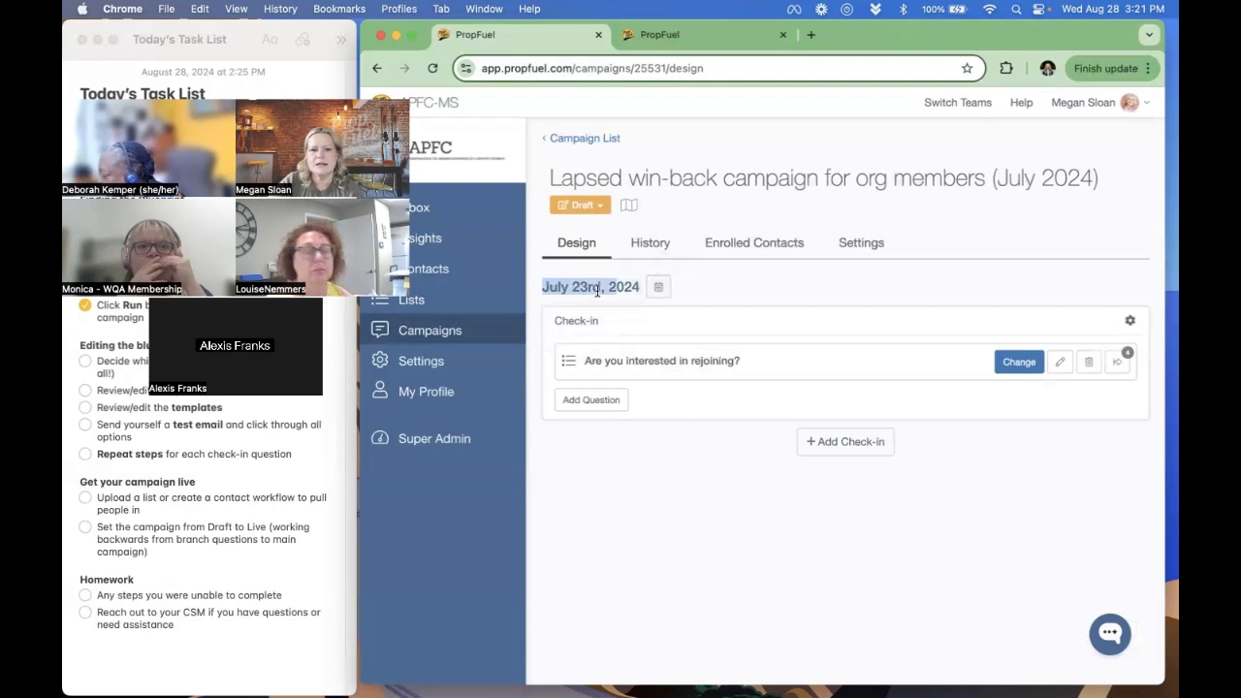
pyautogui.click(595, 276)
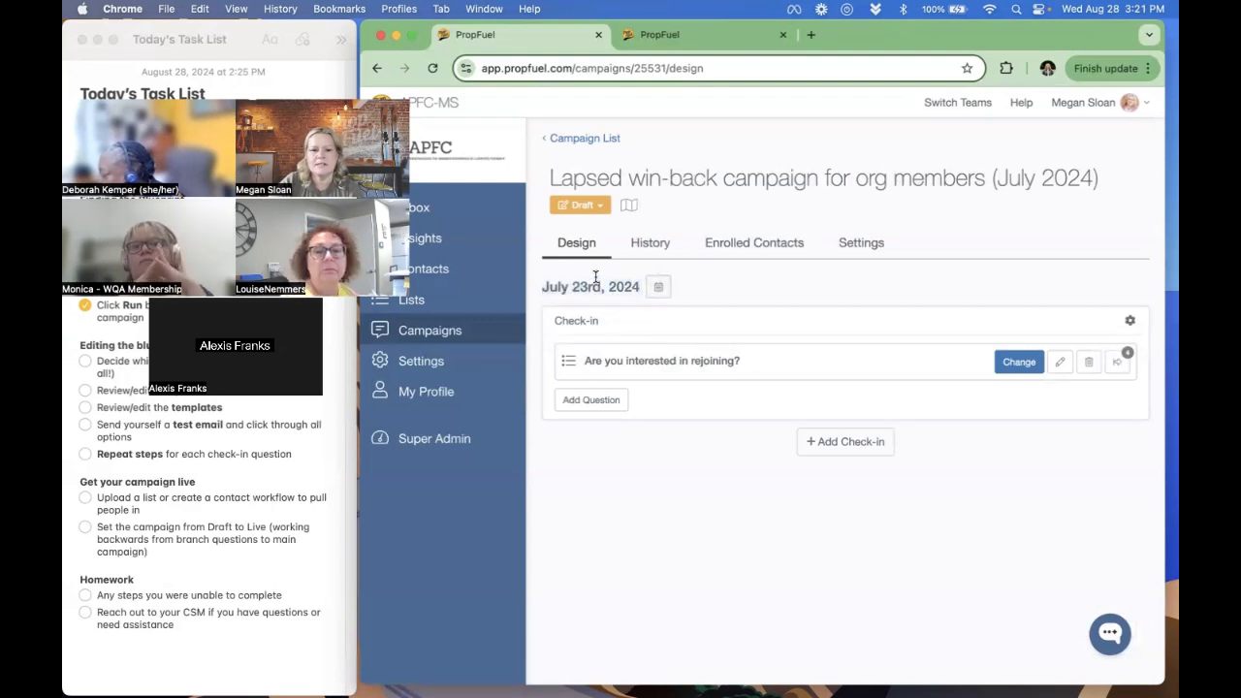
pyautogui.click(658, 287)
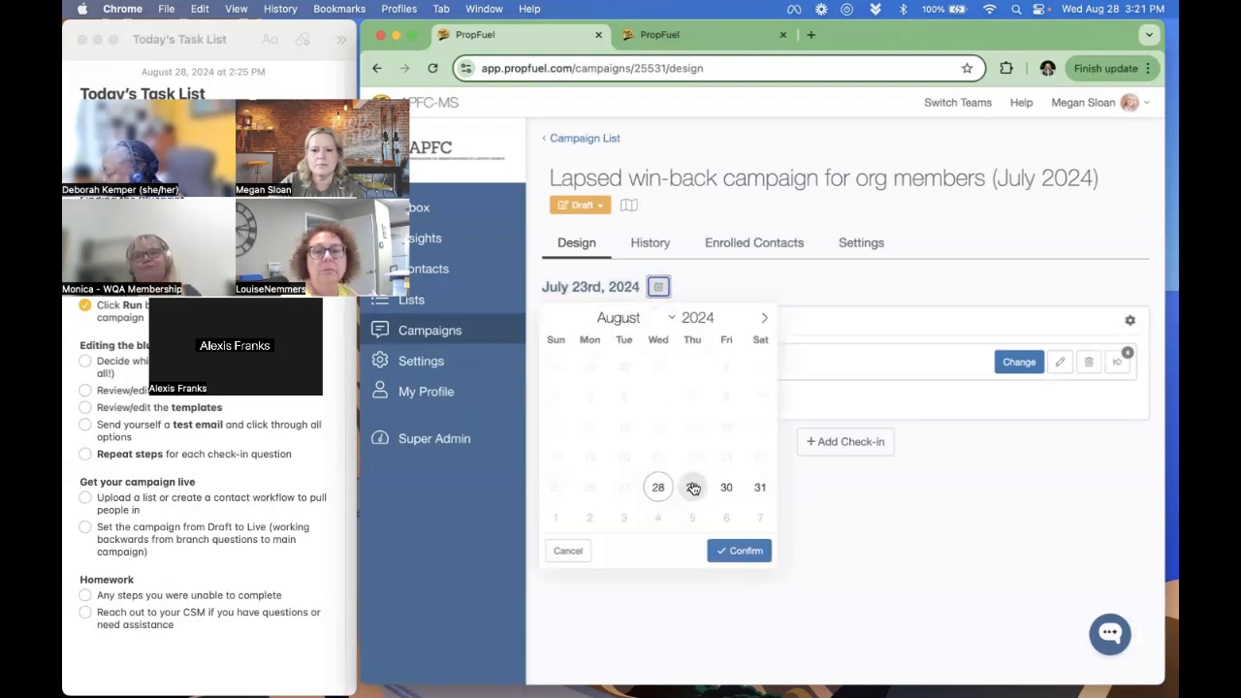
pyautogui.click(765, 319)
pyautogui.click(764, 319)
pyautogui.click(659, 427)
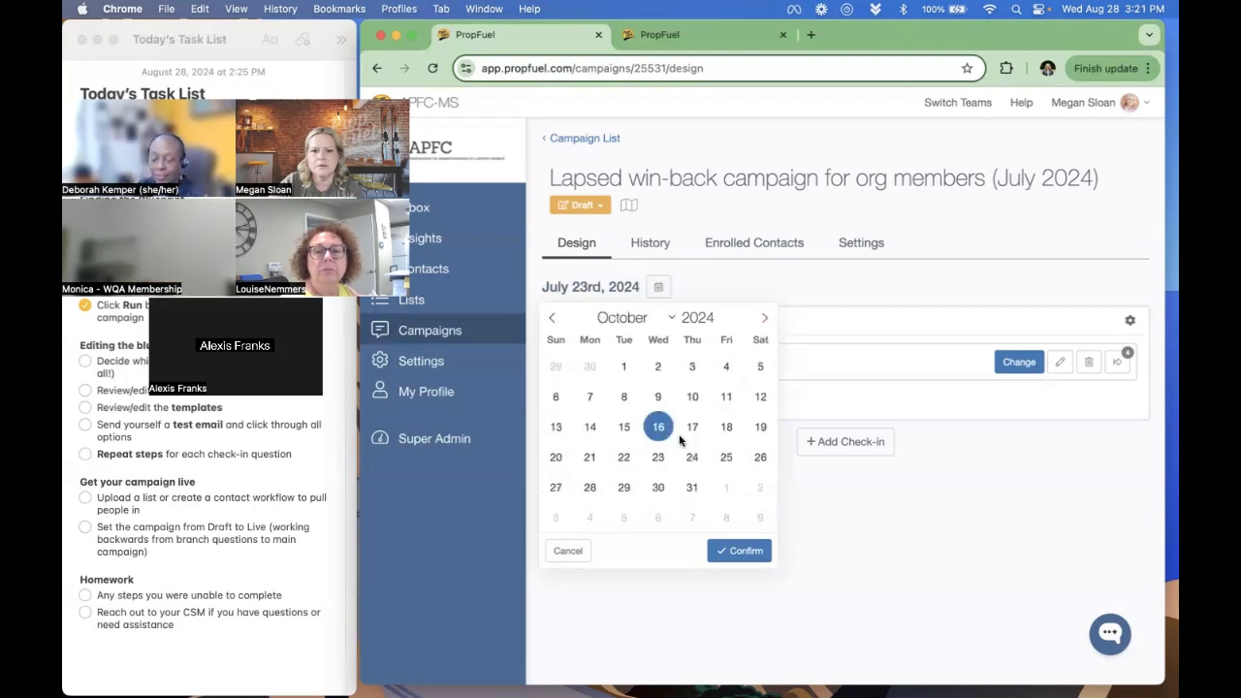
pyautogui.click(738, 551)
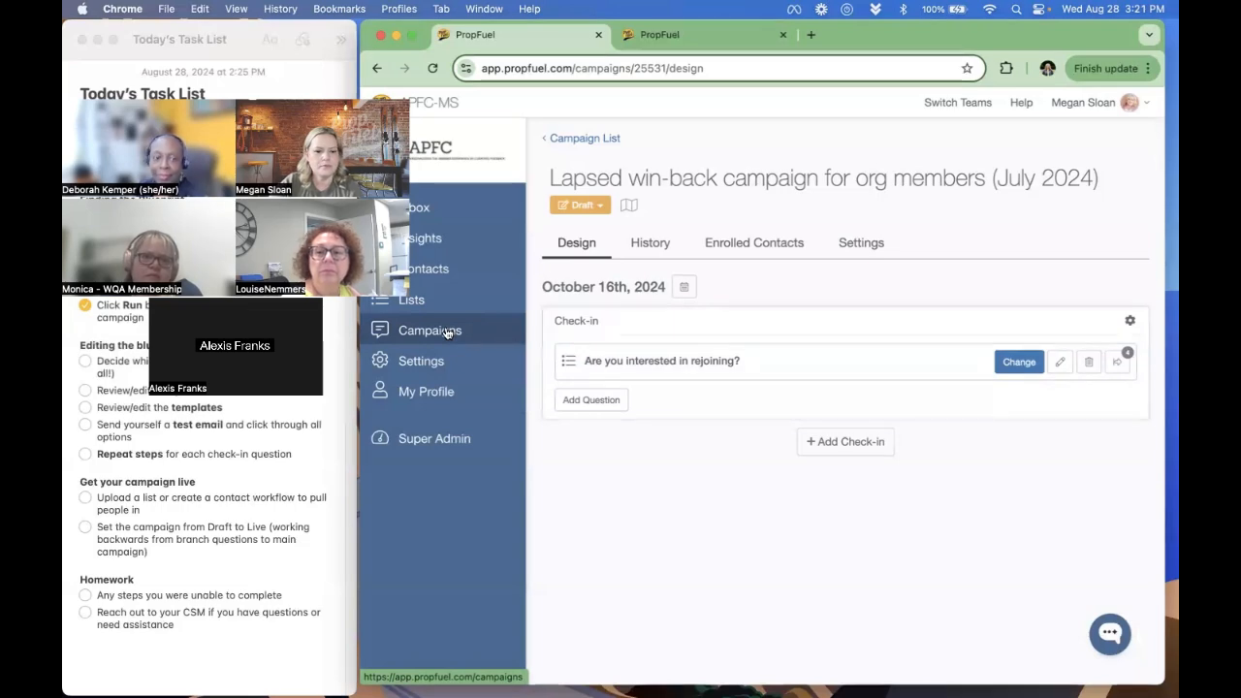
# - Review the history statistics of Renewal Campaign for Test Association and the delivery metrics of Step 1
pyautogui.click(429, 330)
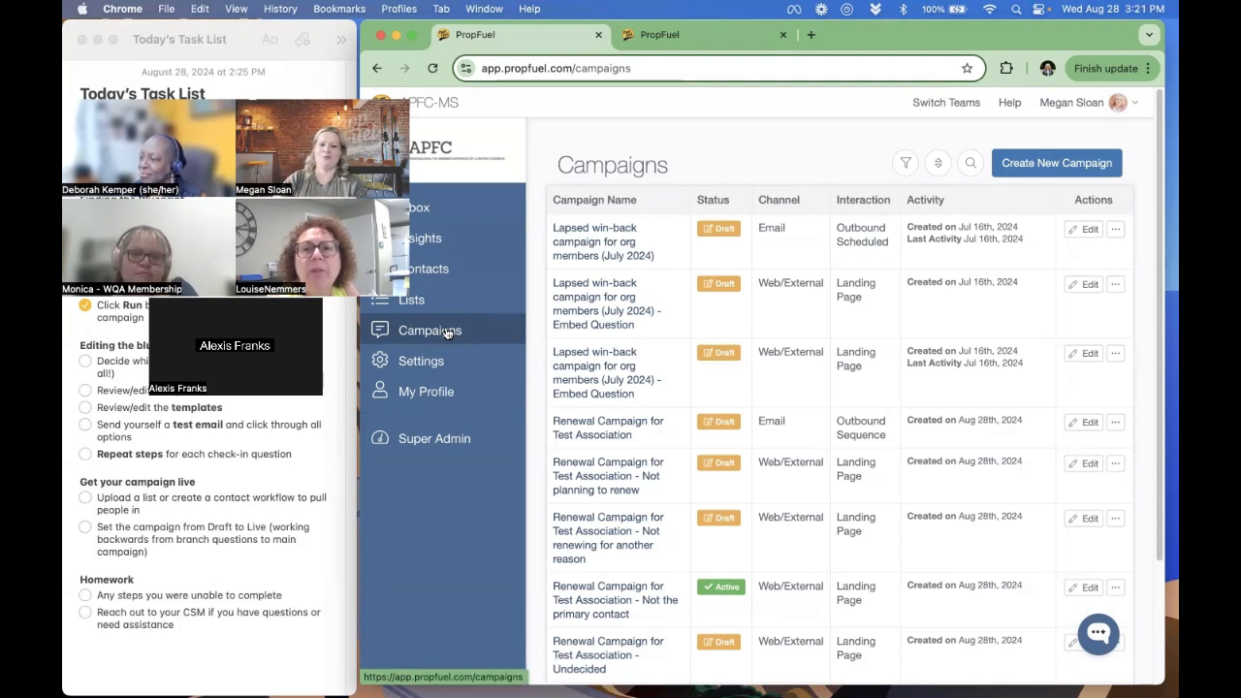
pyautogui.click(598, 418)
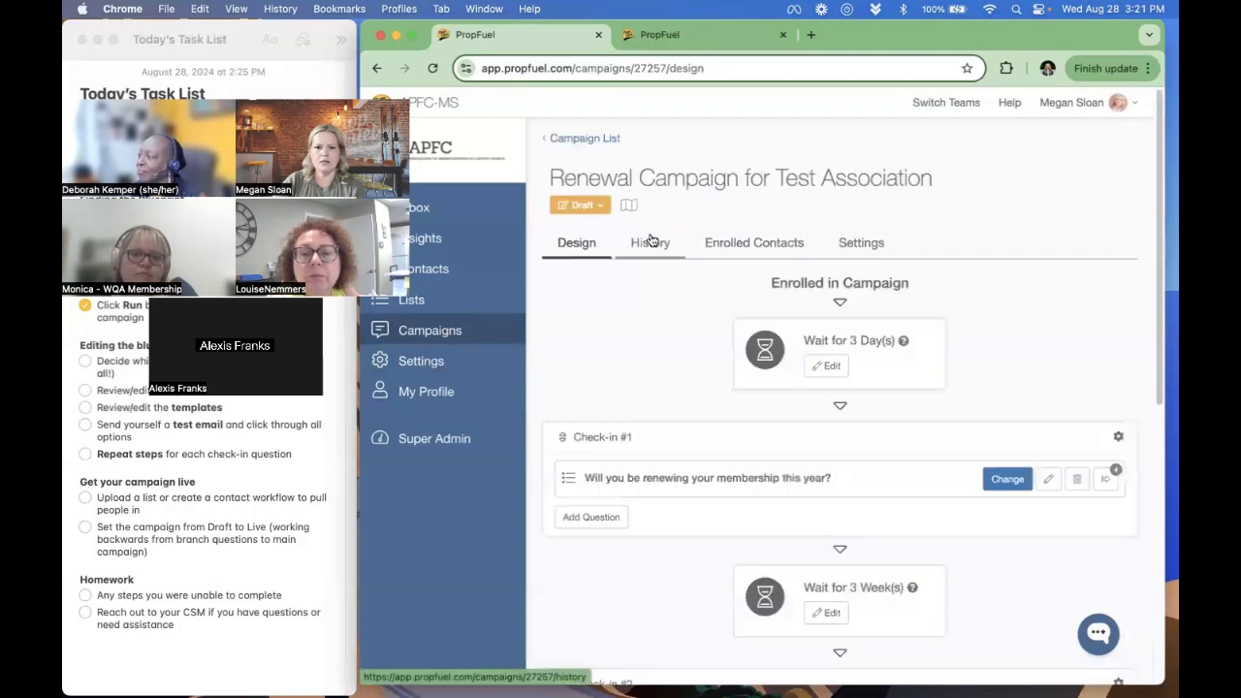
pyautogui.click(651, 239)
pyautogui.scroll(-1, 647, 553)
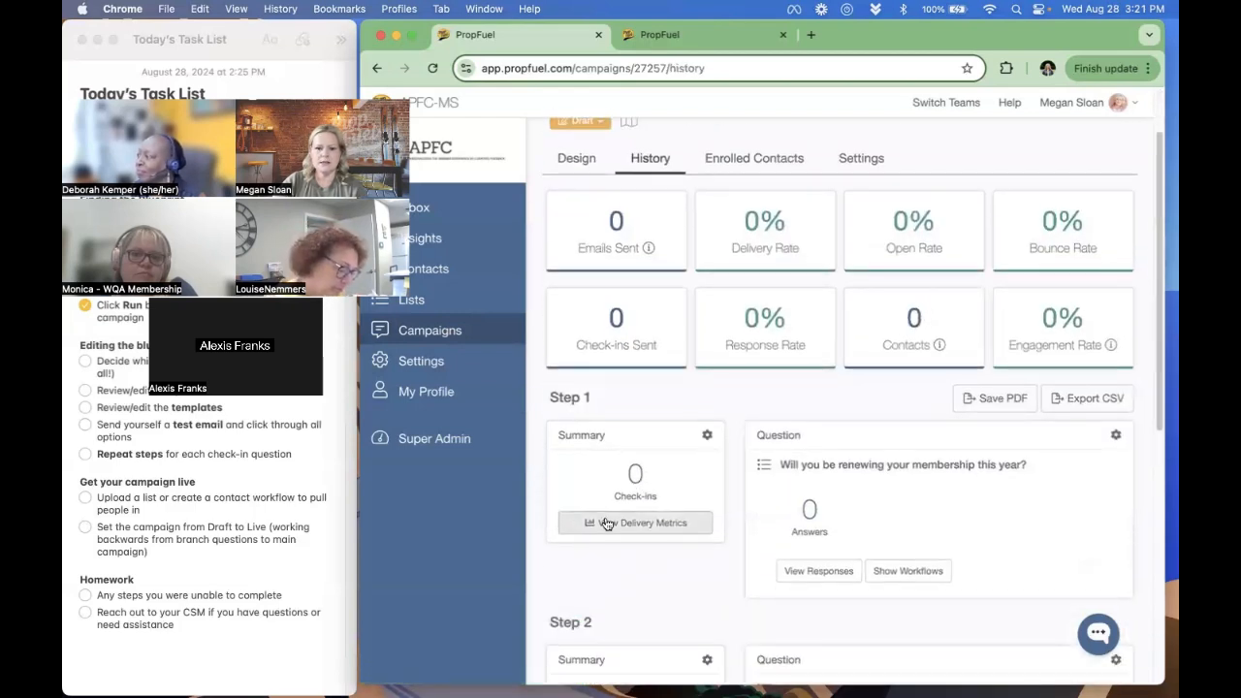
pyautogui.click(668, 523)
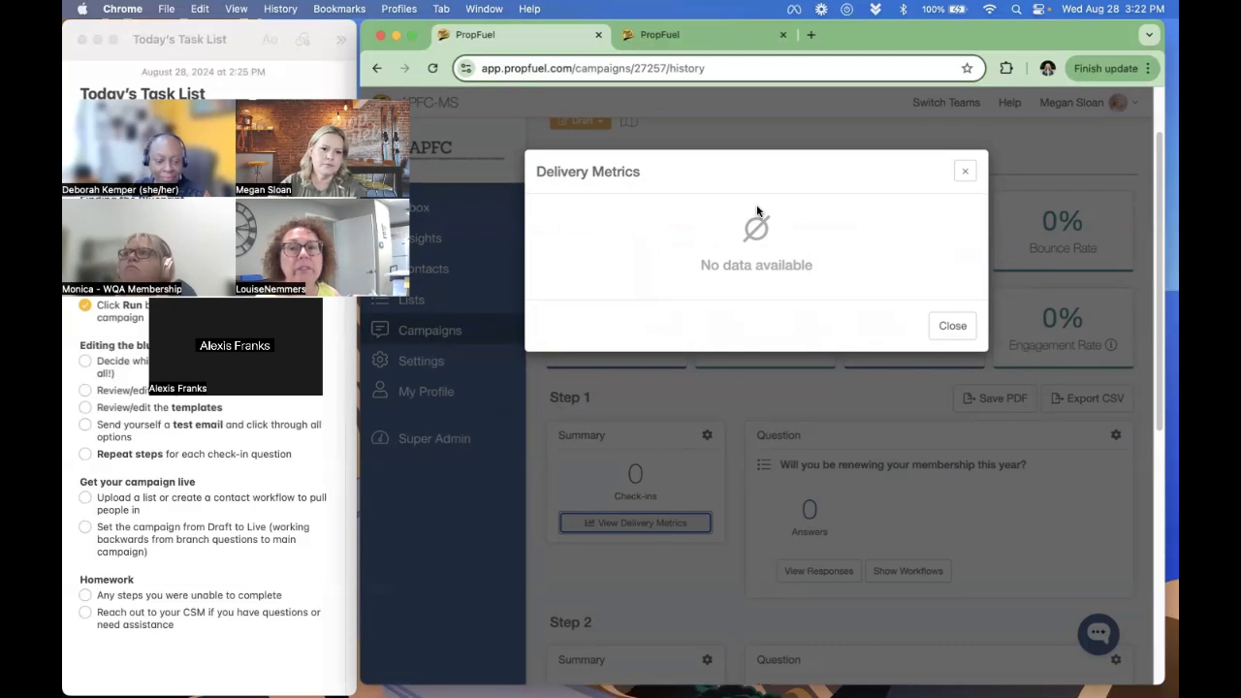
pyautogui.click(948, 324)
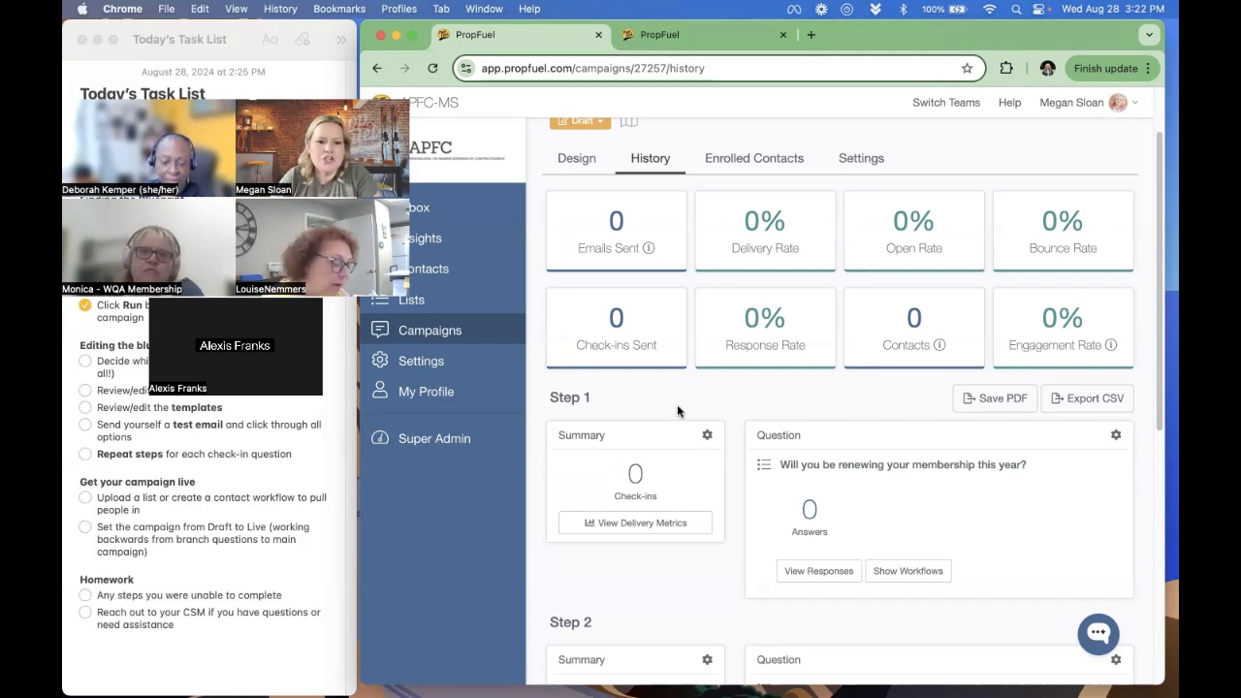
pyautogui.click(433, 303)
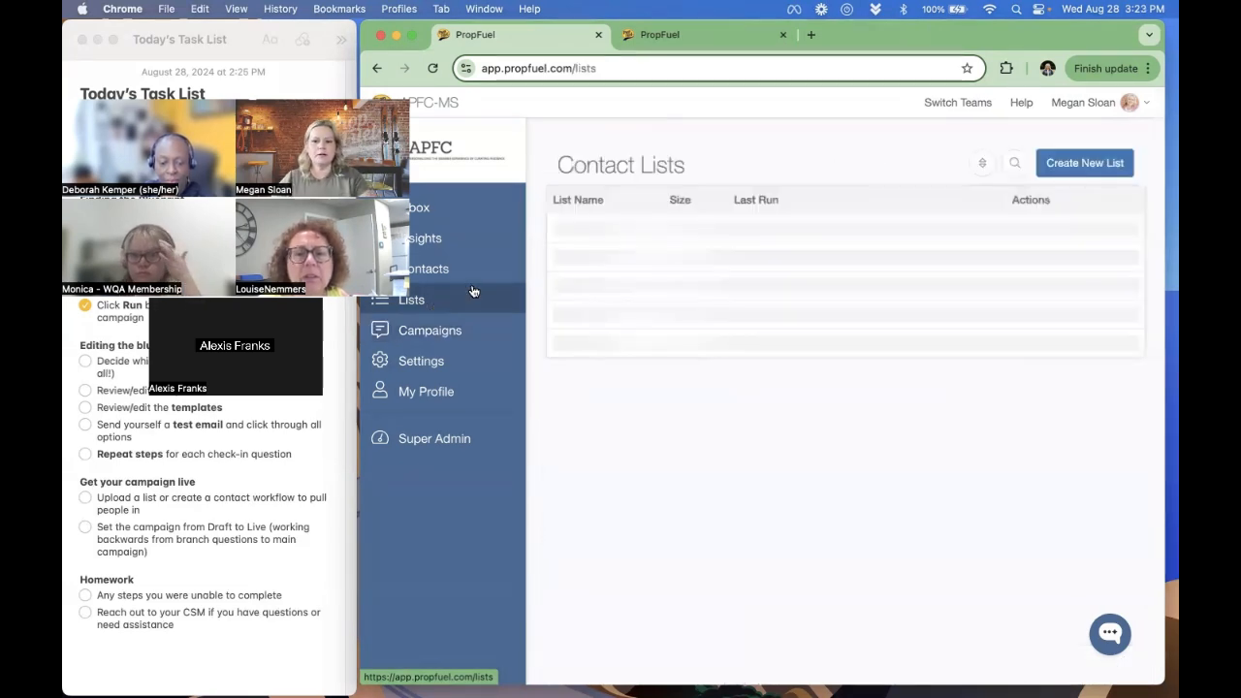
pyautogui.click(1087, 163)
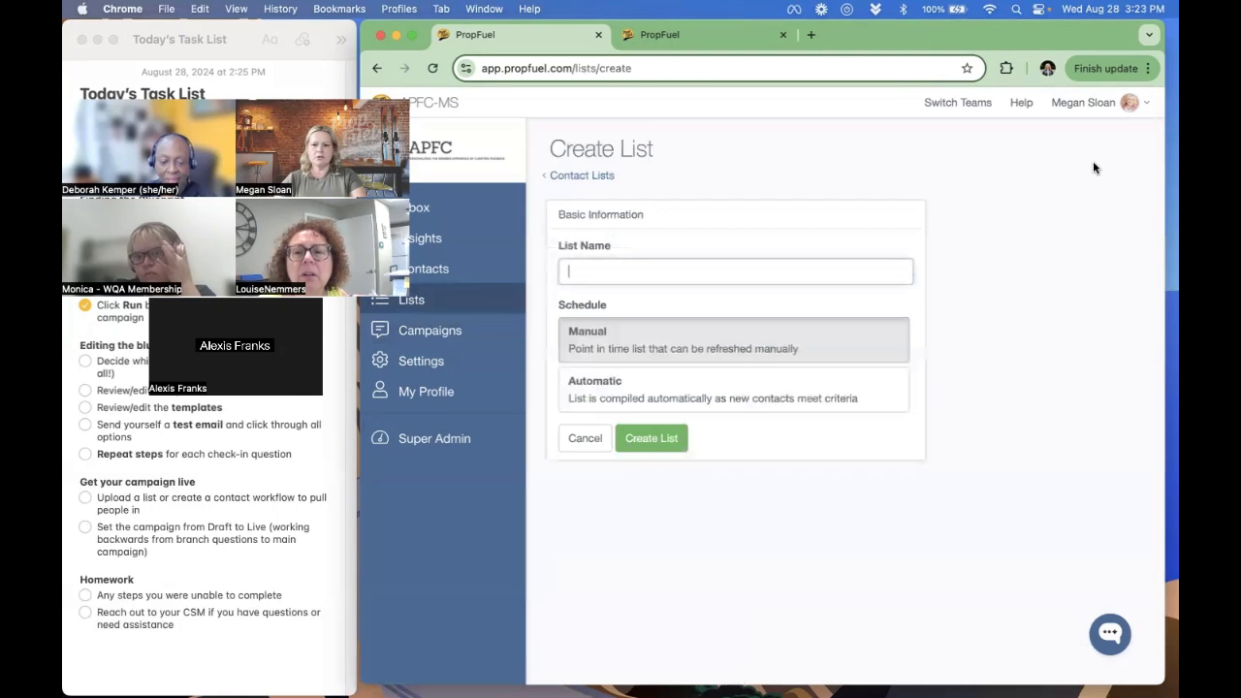
pyautogui.click(748, 265)
pyautogui.write('Bounces')
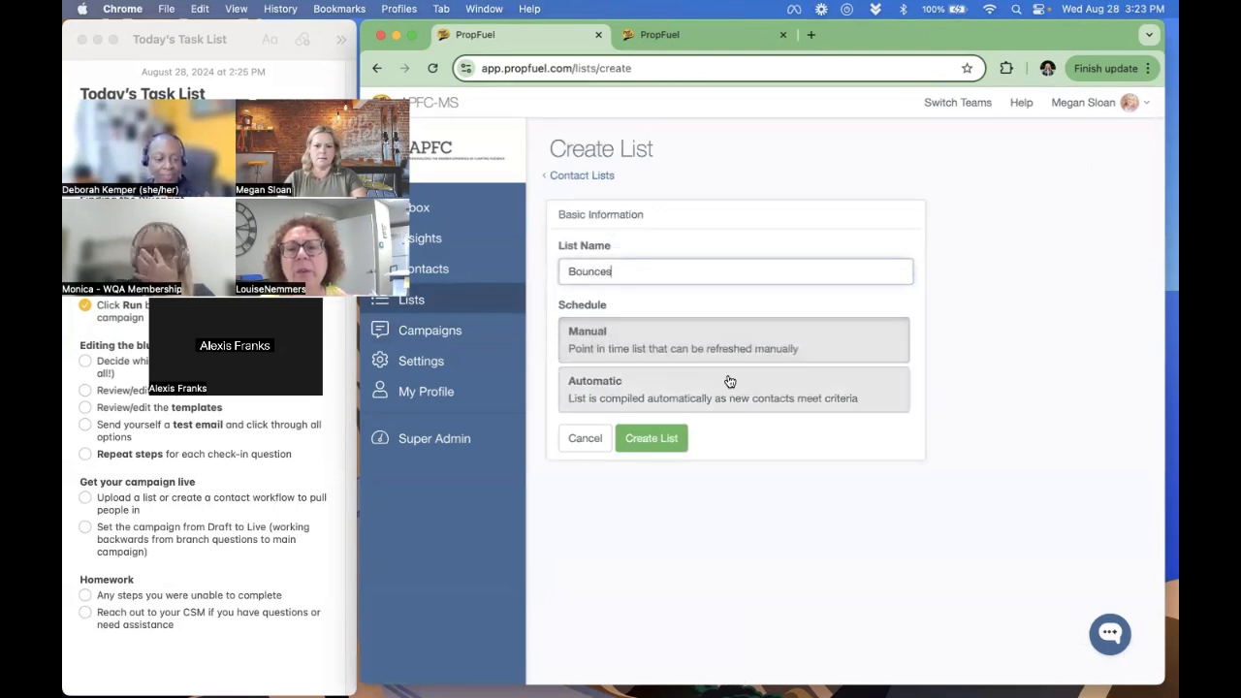
# - Return to the history of Renewal Campaign for Test Association and check Step 1's delivery metrics again
pyautogui.click(476, 338)
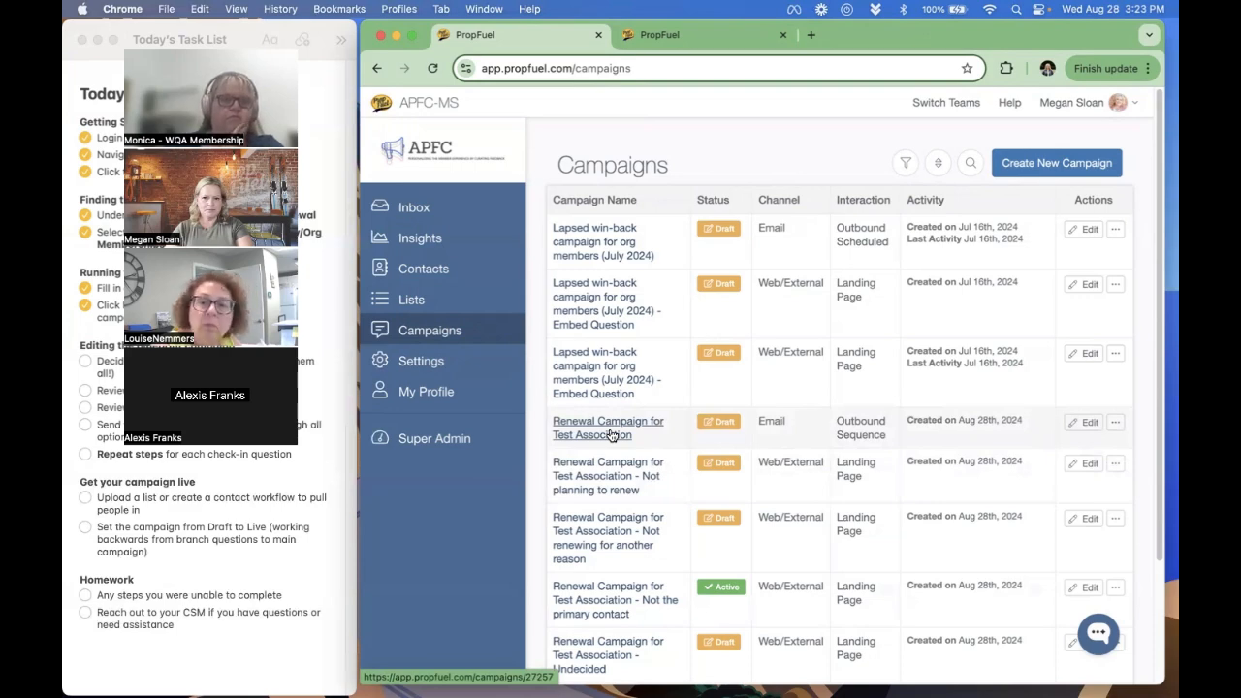
pyautogui.click(610, 436)
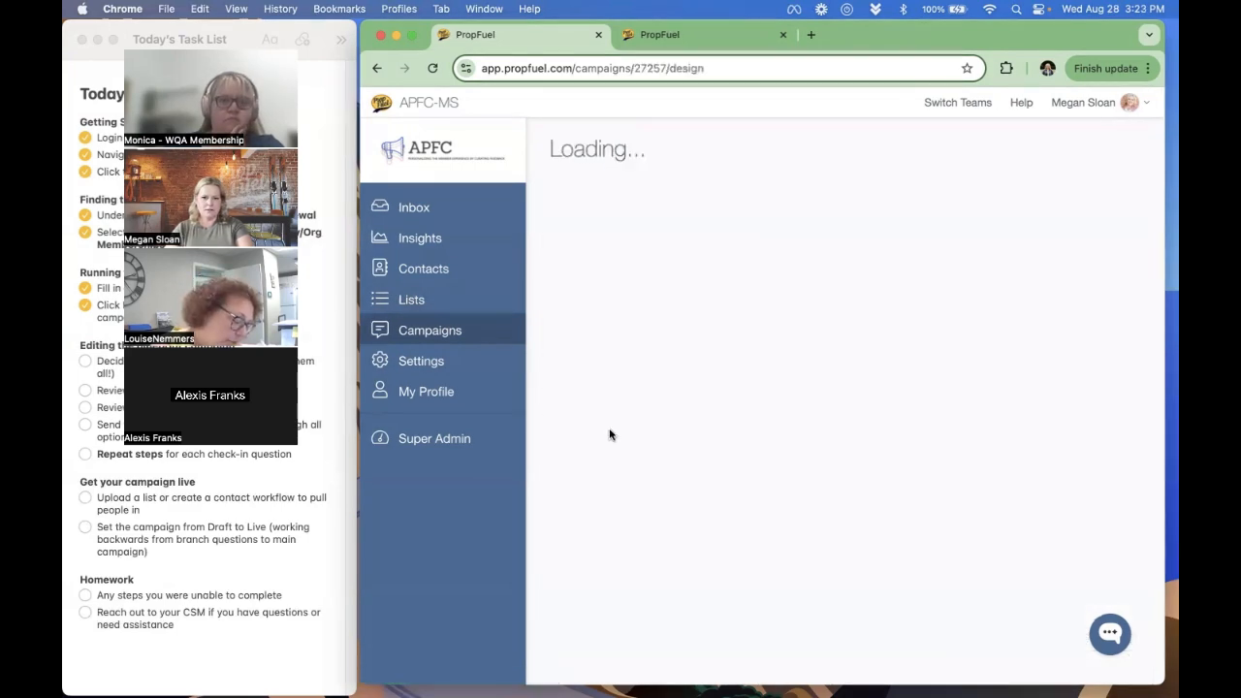
pyautogui.click(649, 244)
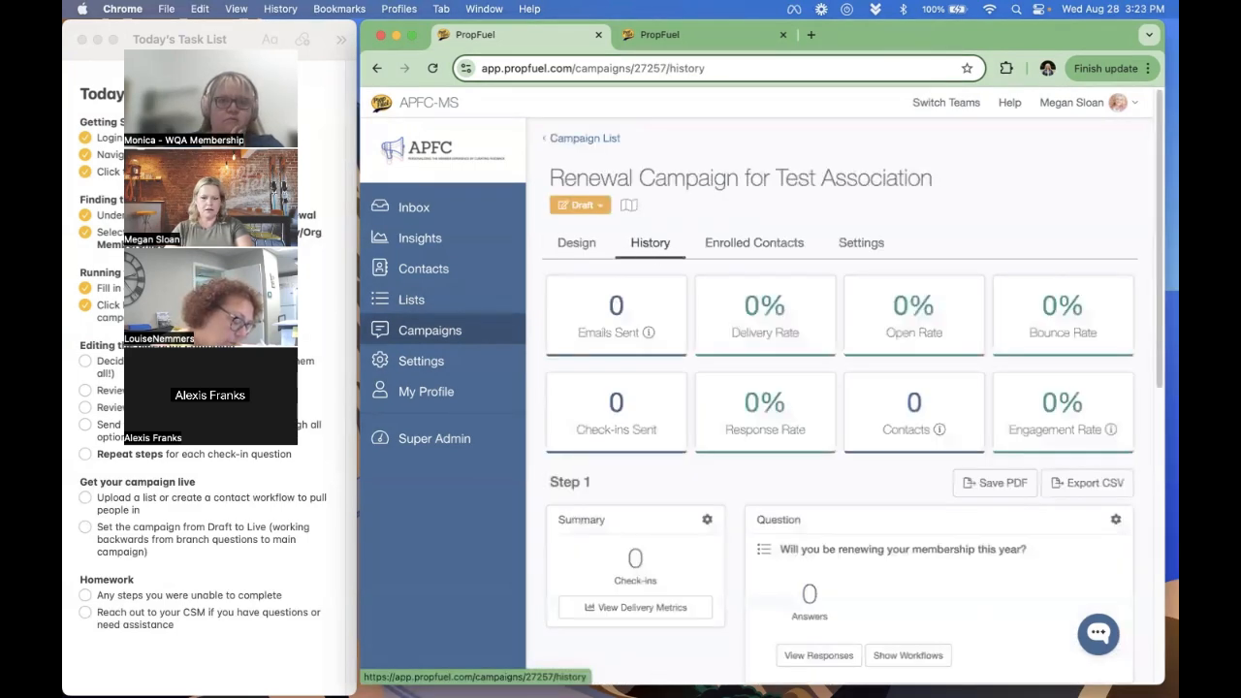
pyautogui.scroll(-2, 642, 604)
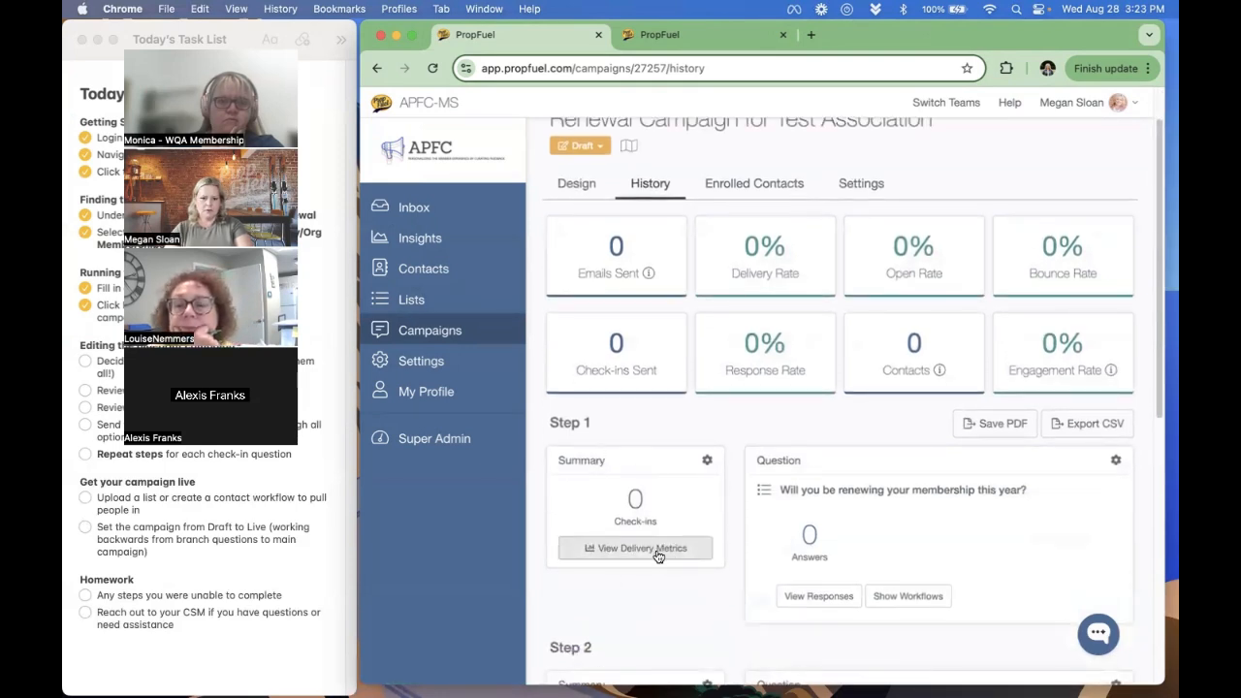
pyautogui.click(635, 550)
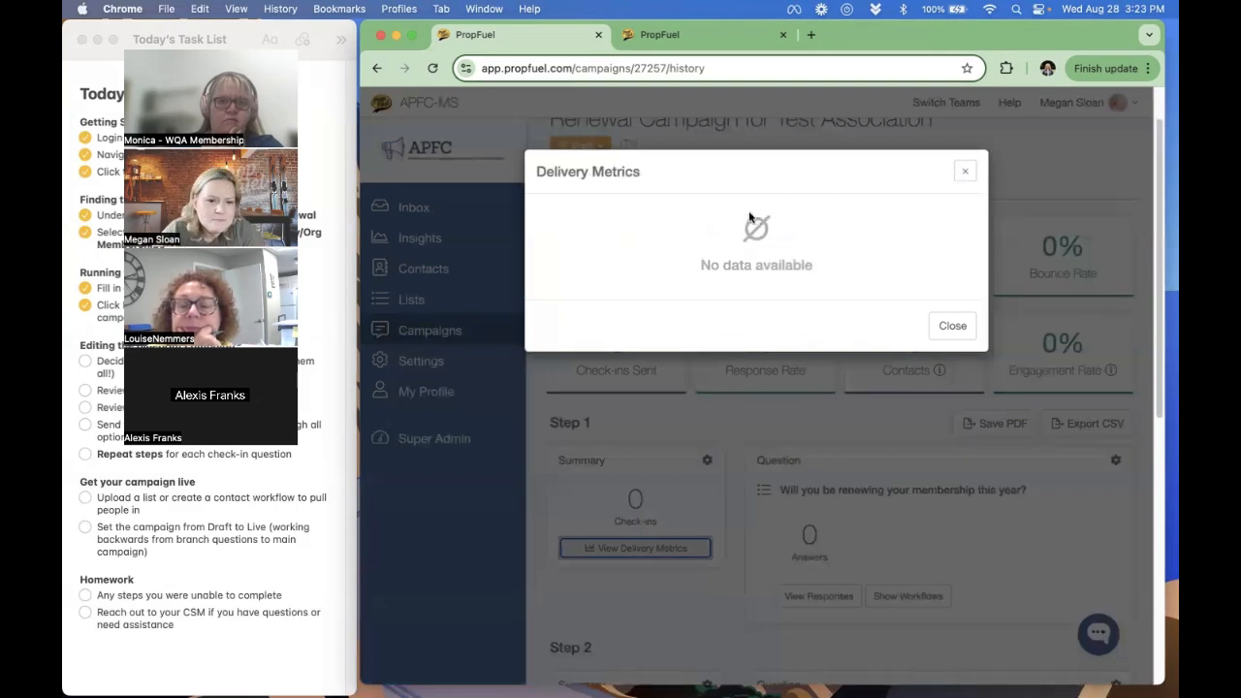
pyautogui.click(955, 328)
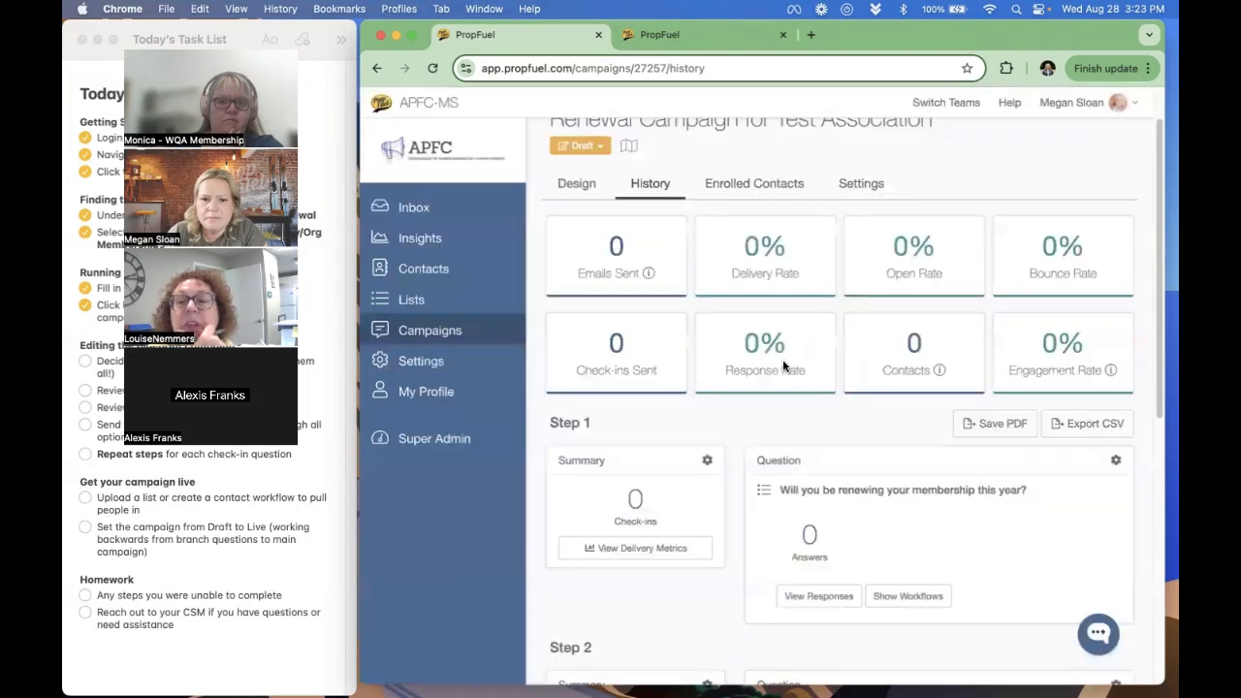
# - Send a test email of Check-in #1 from the design of Renewal Campaign for Test Association
pyautogui.click(571, 184)
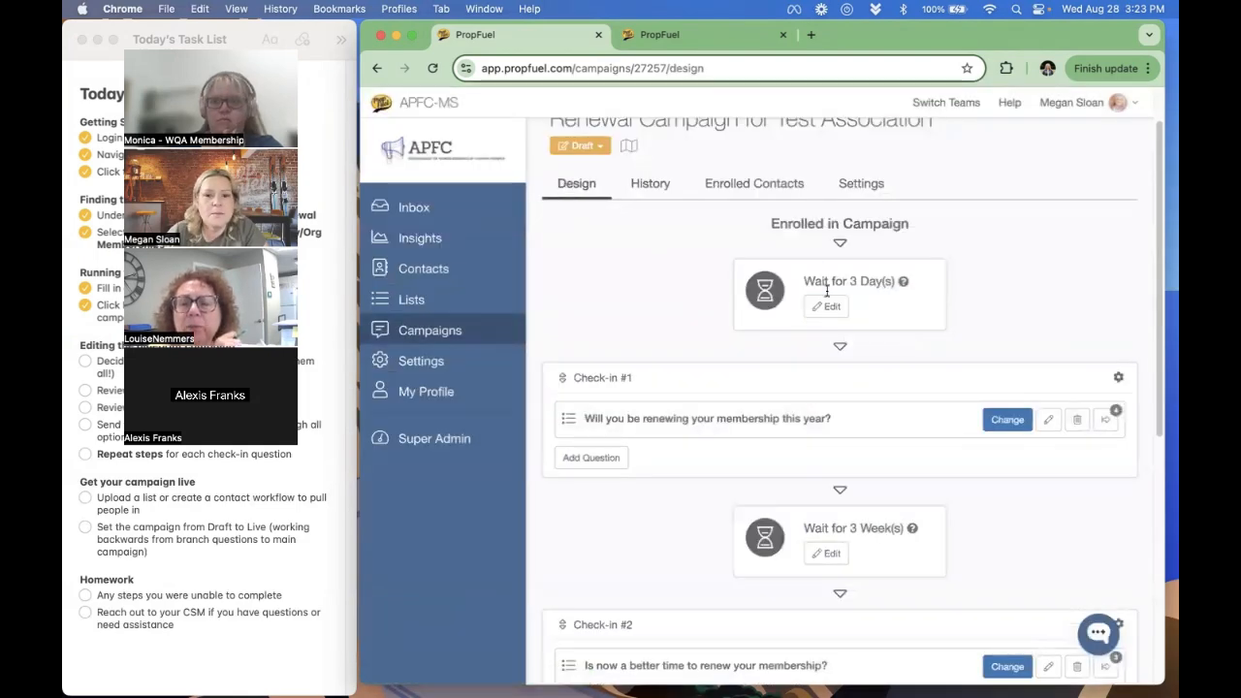
pyautogui.click(1117, 377)
pyautogui.click(1064, 479)
pyautogui.click(953, 345)
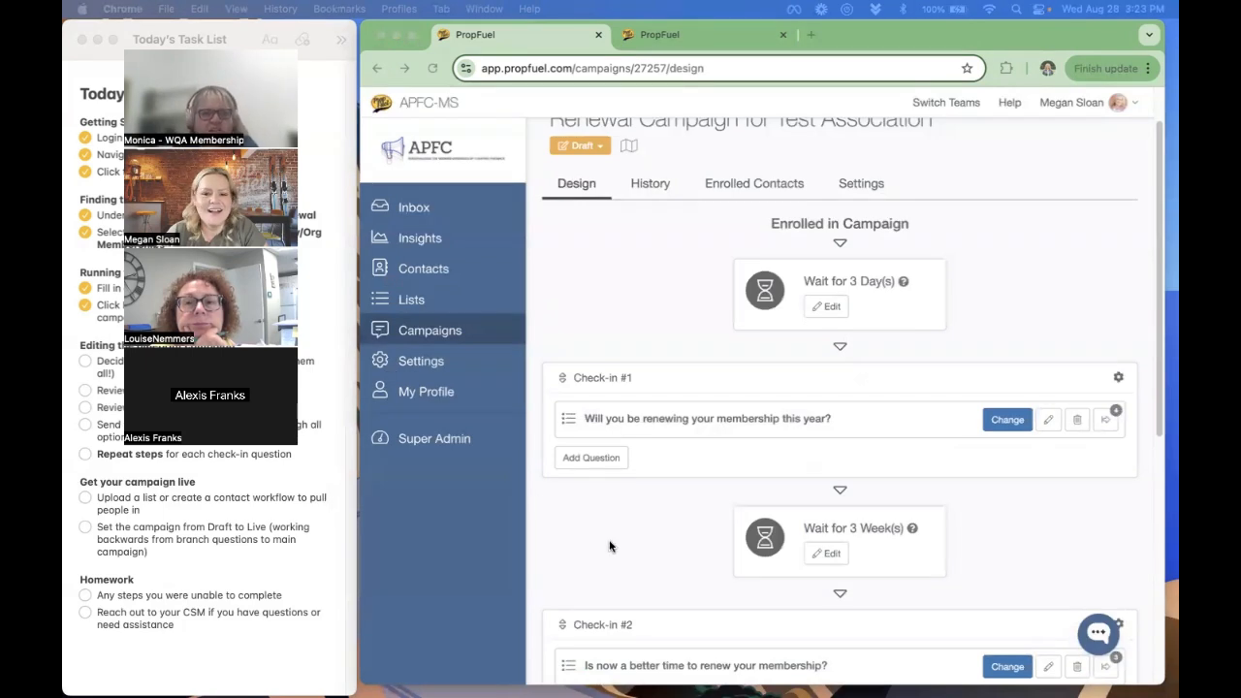
# - Refresh the campaign's history and examine Step 1's delivered, opened and bounced metrics for the test email
pyautogui.click(635, 187)
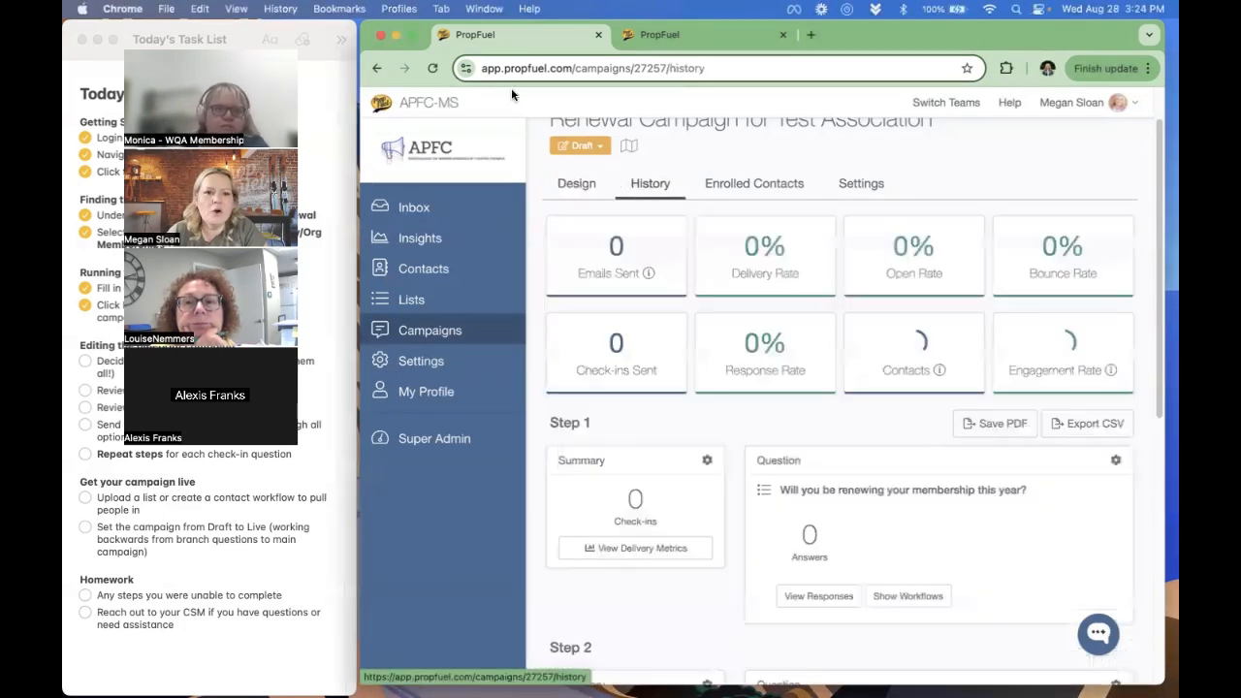
pyautogui.click(434, 69)
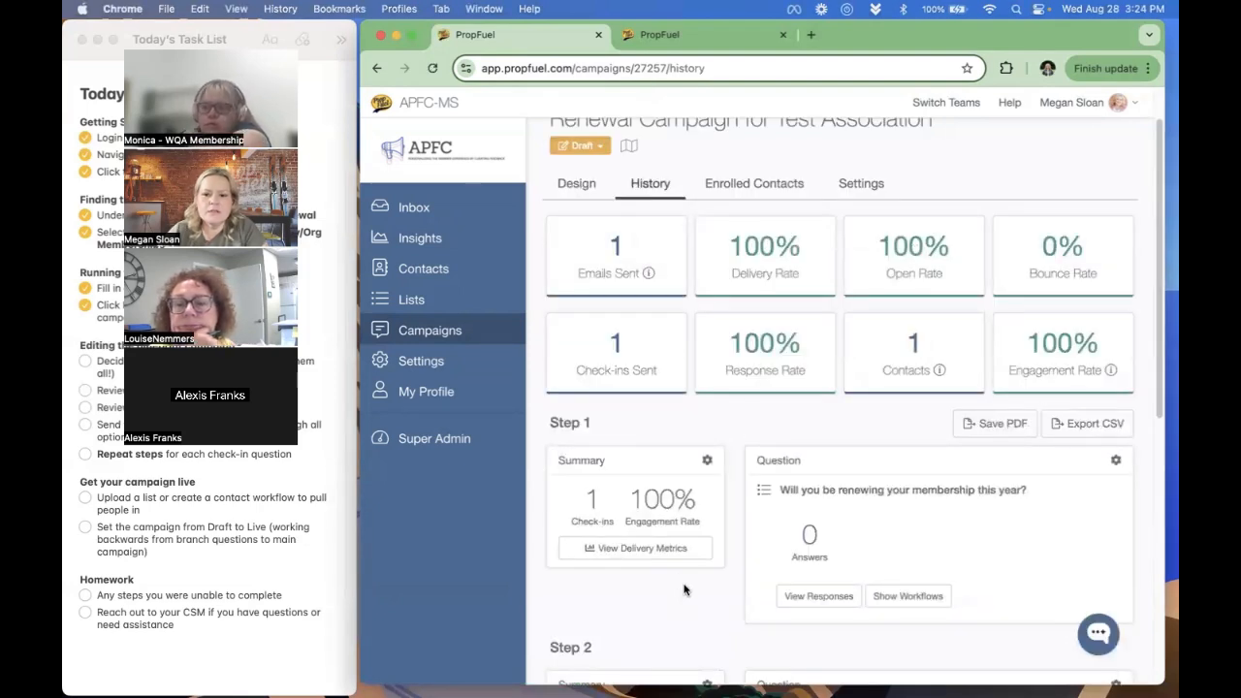
pyautogui.scroll(-1, 681, 575)
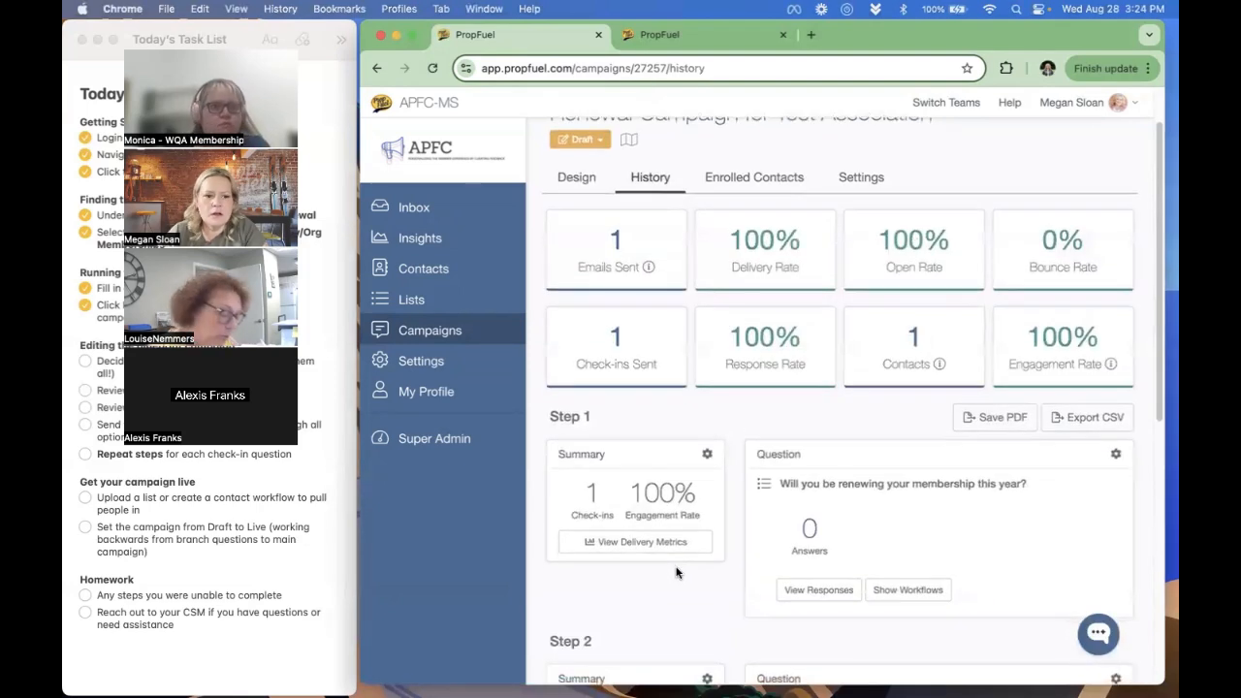
pyautogui.click(631, 541)
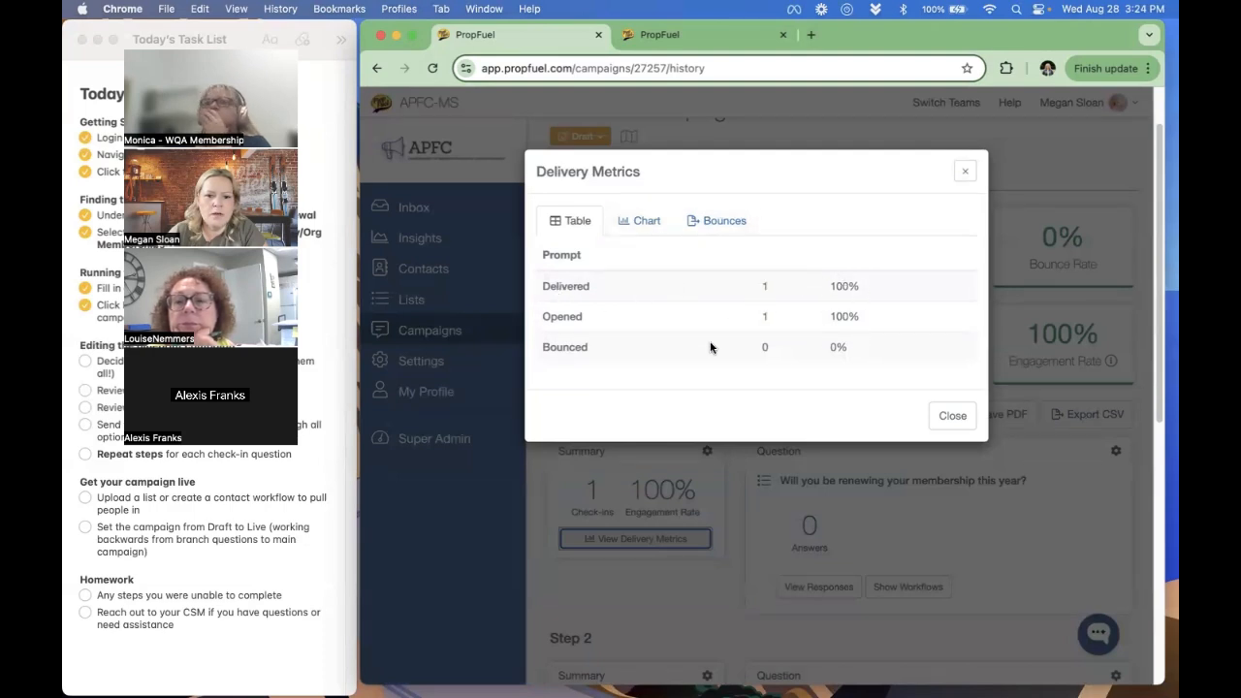
# - View the bounce export option in Step 1's delivery metrics, close the metrics and look over the history statistics
pyautogui.click(715, 220)
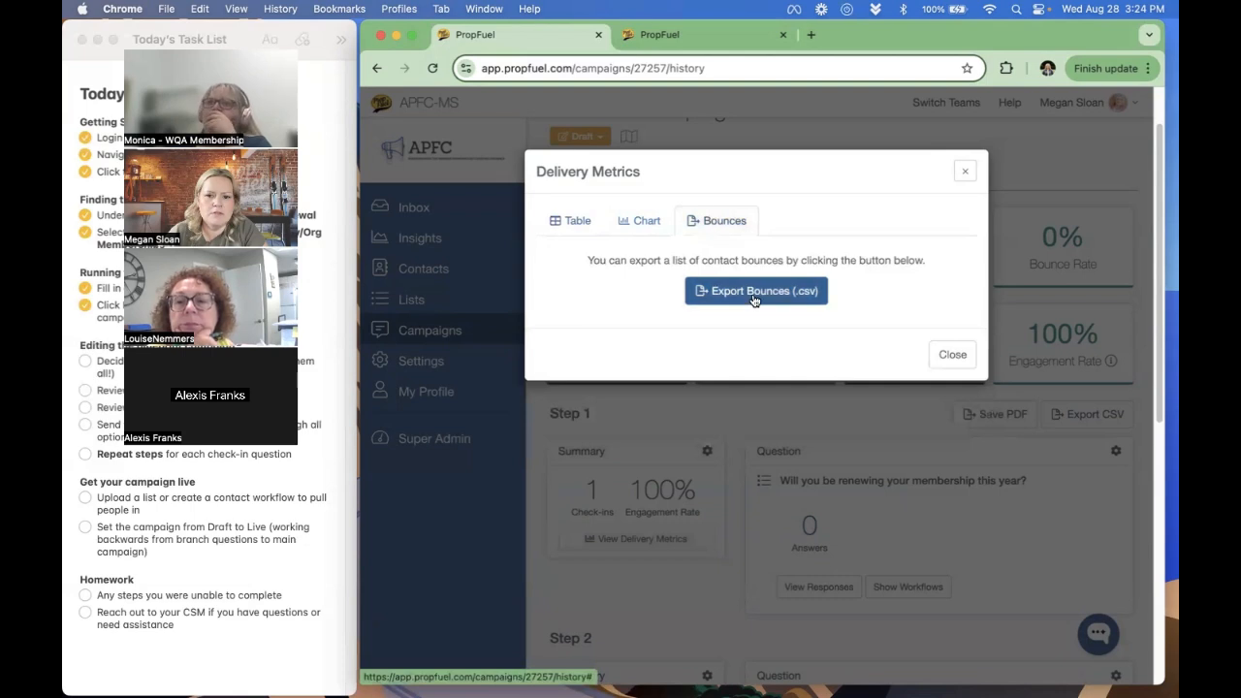
pyautogui.click(951, 354)
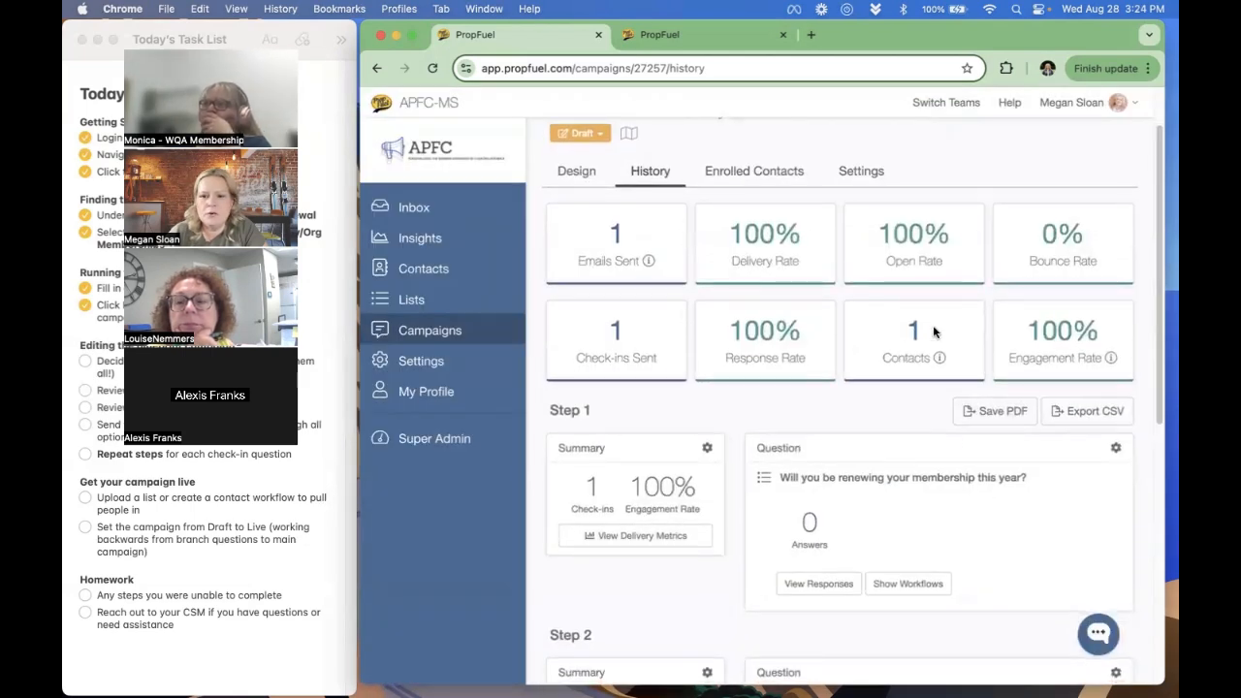
pyautogui.scroll(-2, 931, 213)
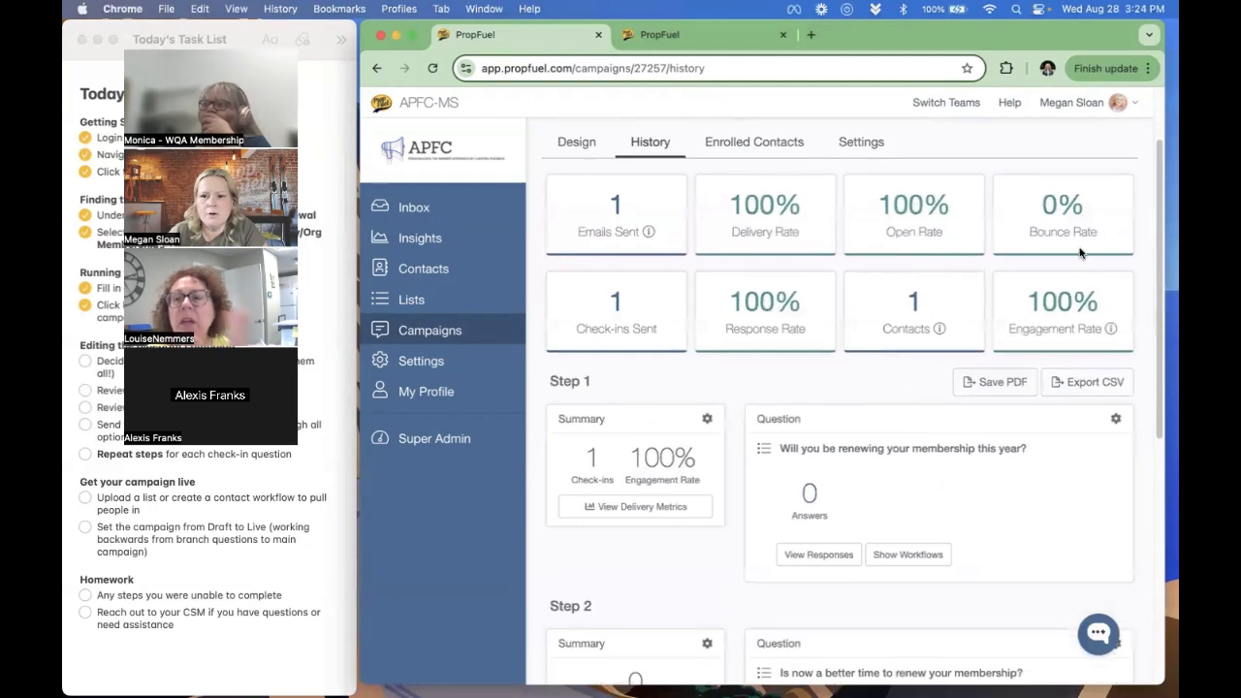
pyautogui.scroll(-1, 785, 465)
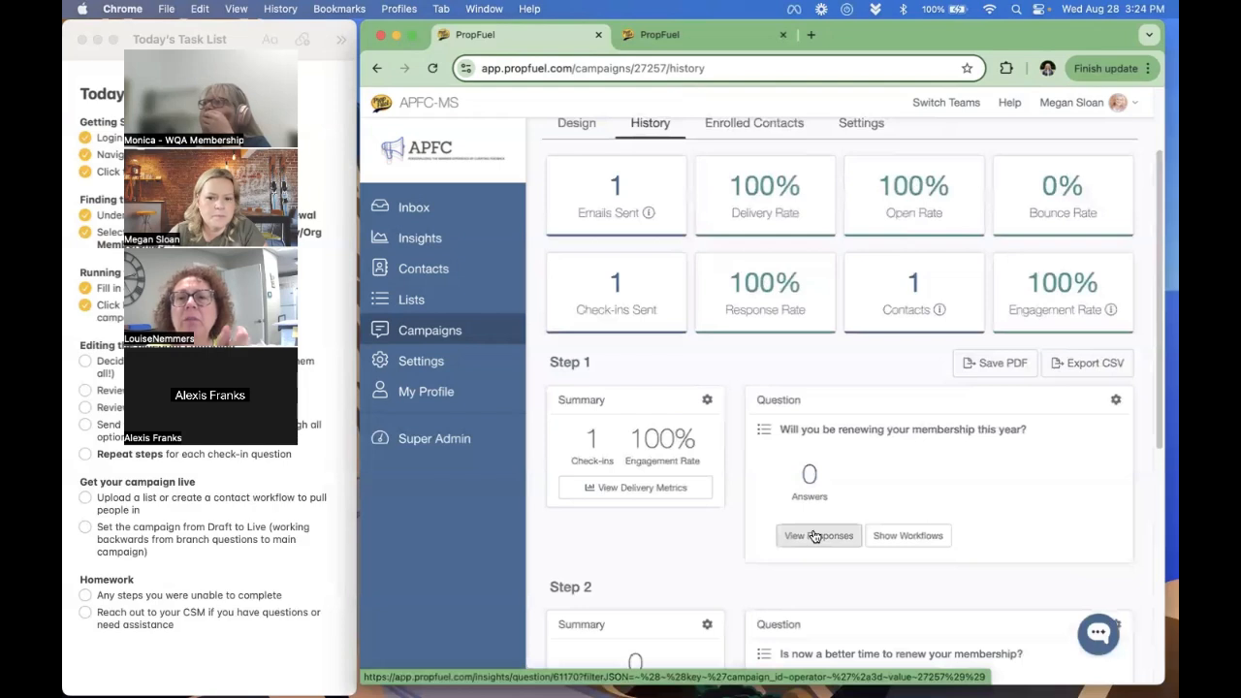
# - Compare the campaign's overall engagement rate with Step 1's engagement rate and review the summaries of the following steps
pyautogui.moveTo(1028, 281); pyautogui.dragTo(1059, 277)
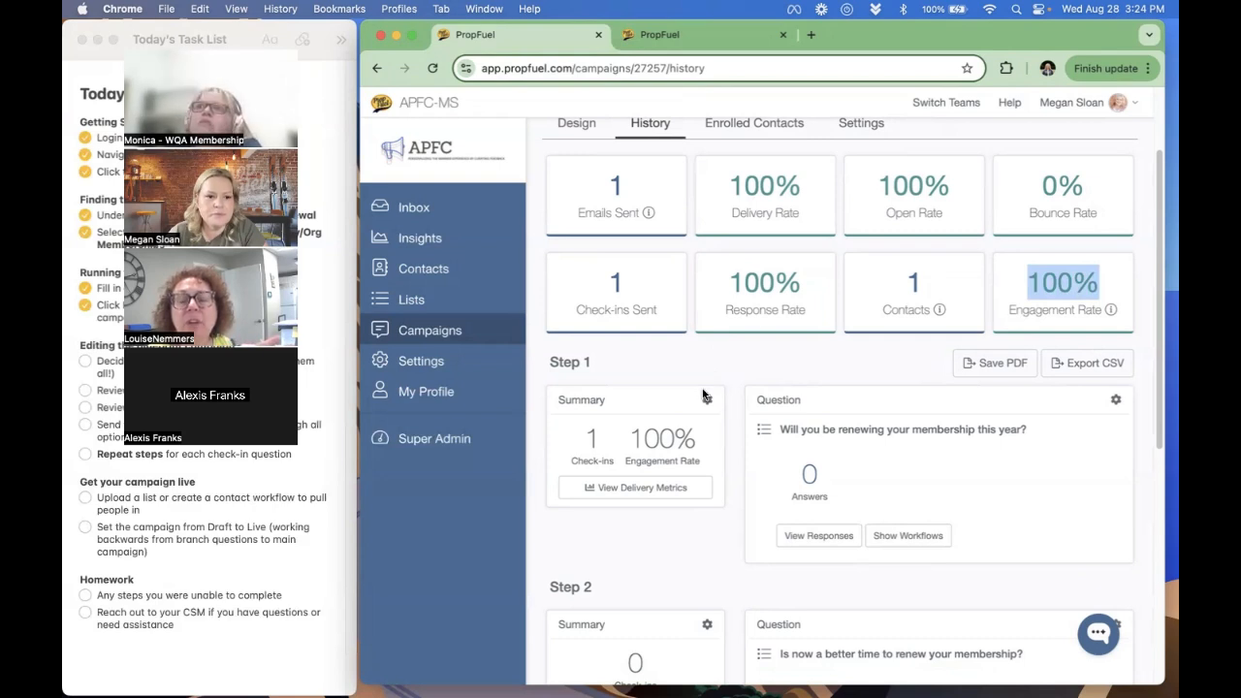
pyautogui.doubleClick(656, 436)
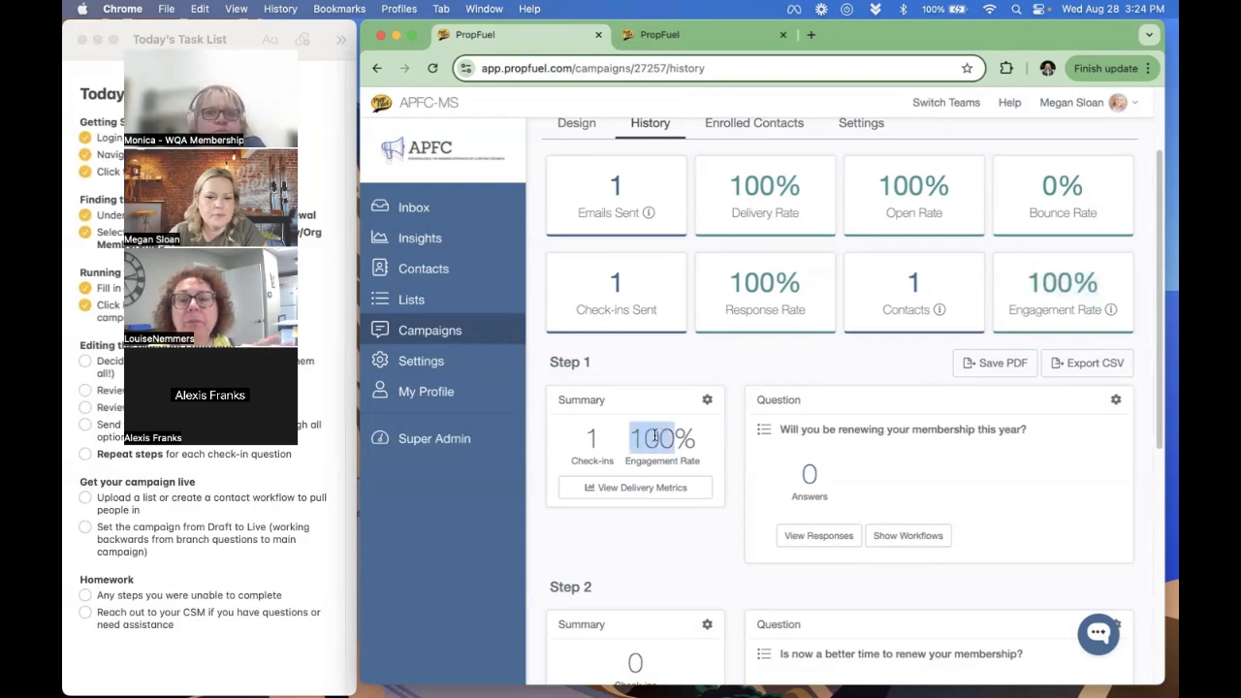
pyautogui.scroll(-1, 706, 407)
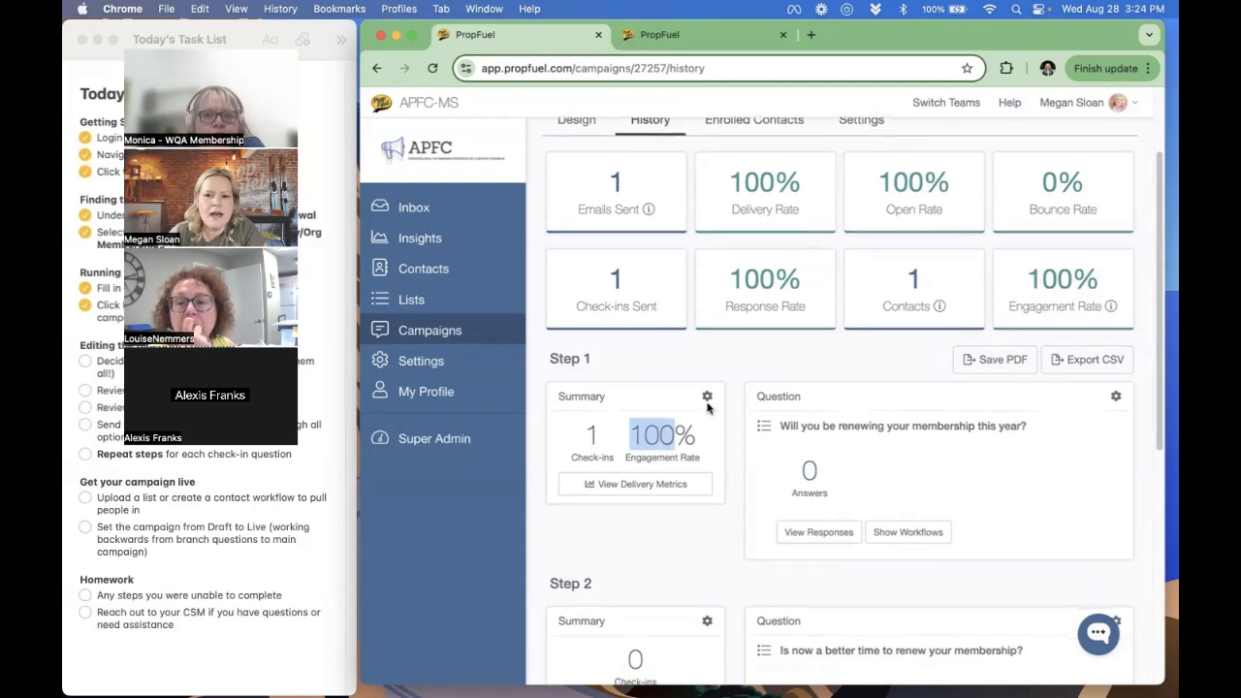
pyautogui.moveTo(1023, 282); pyautogui.dragTo(1116, 320)
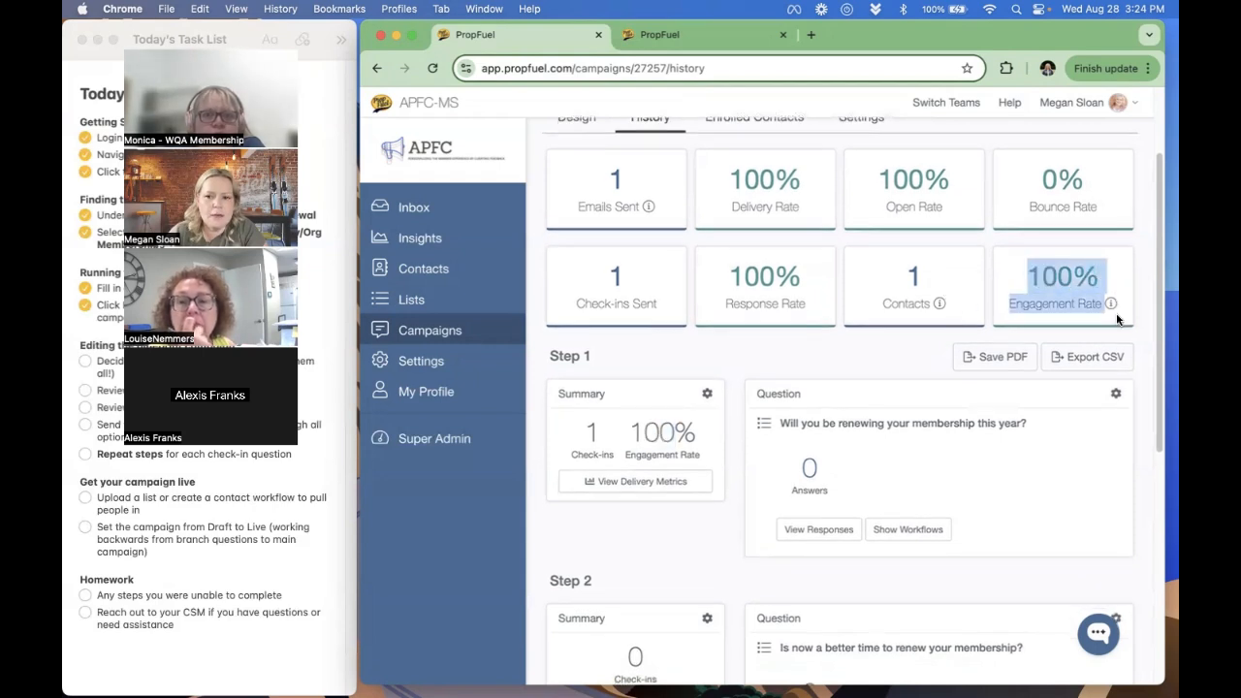
pyautogui.scroll(-3, 639, 332)
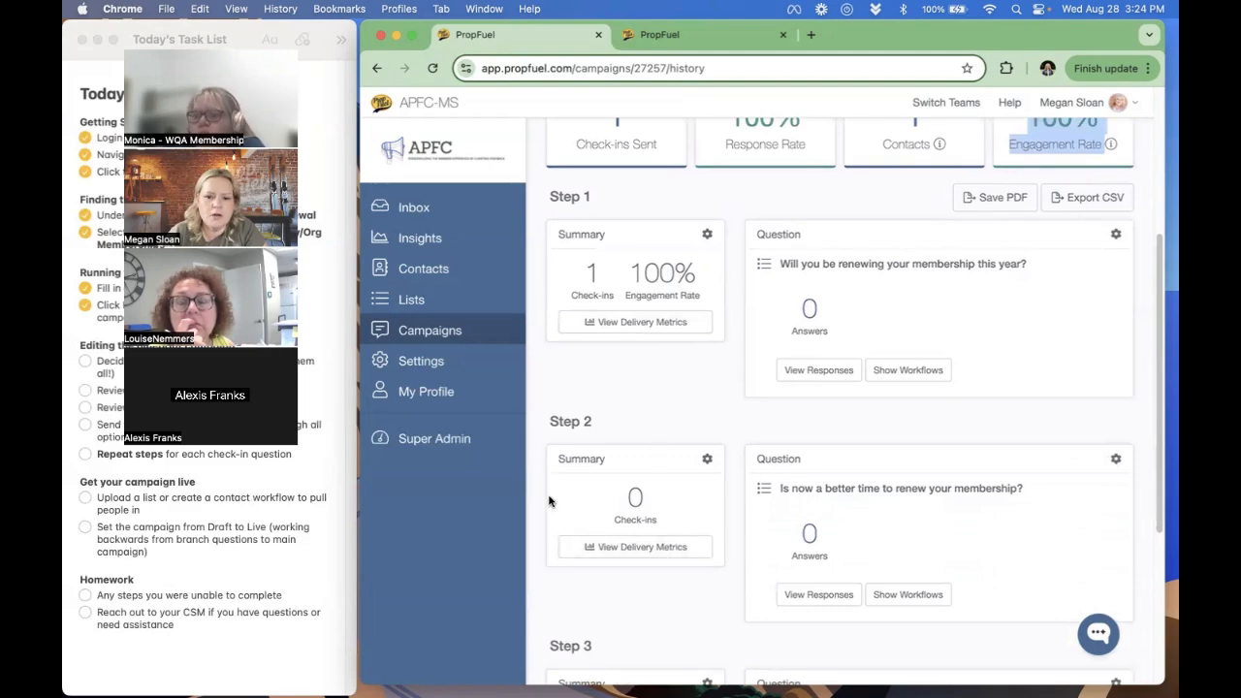
pyautogui.scroll(-2, 549, 500)
pyautogui.scroll(1, 662, 387)
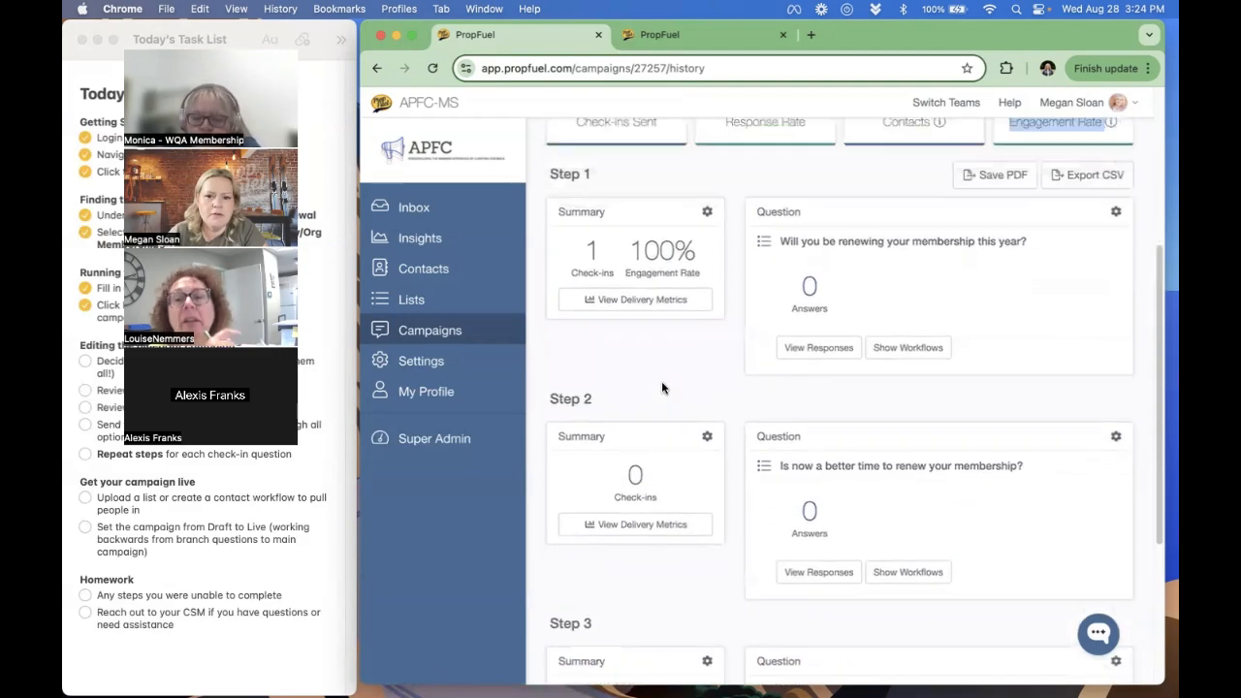
pyautogui.scroll(3, 662, 388)
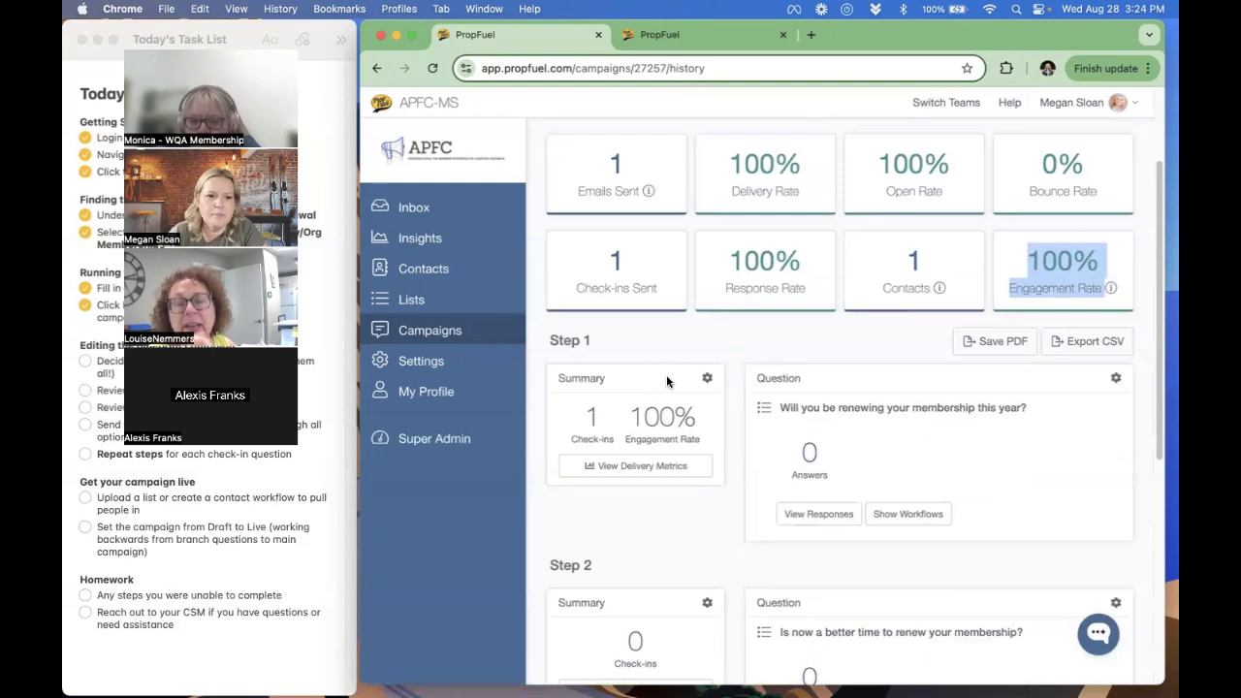
pyautogui.scroll(3, 665, 381)
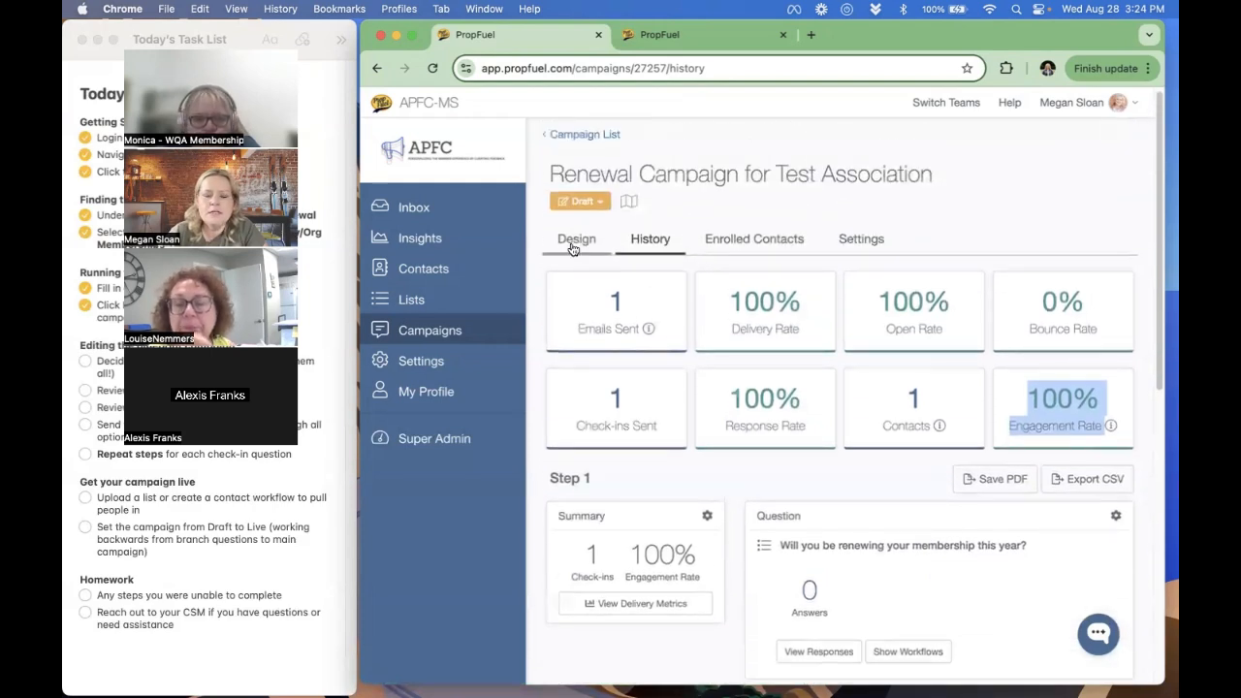
pyautogui.click(576, 239)
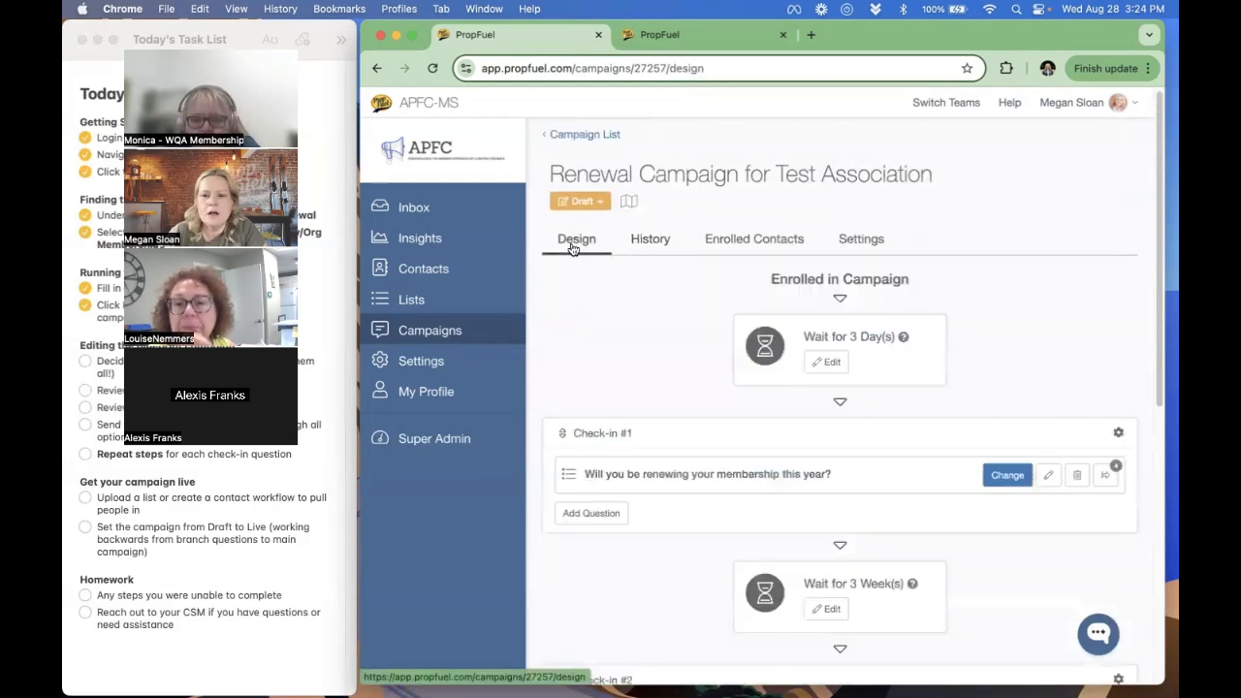
pyautogui.click(1118, 436)
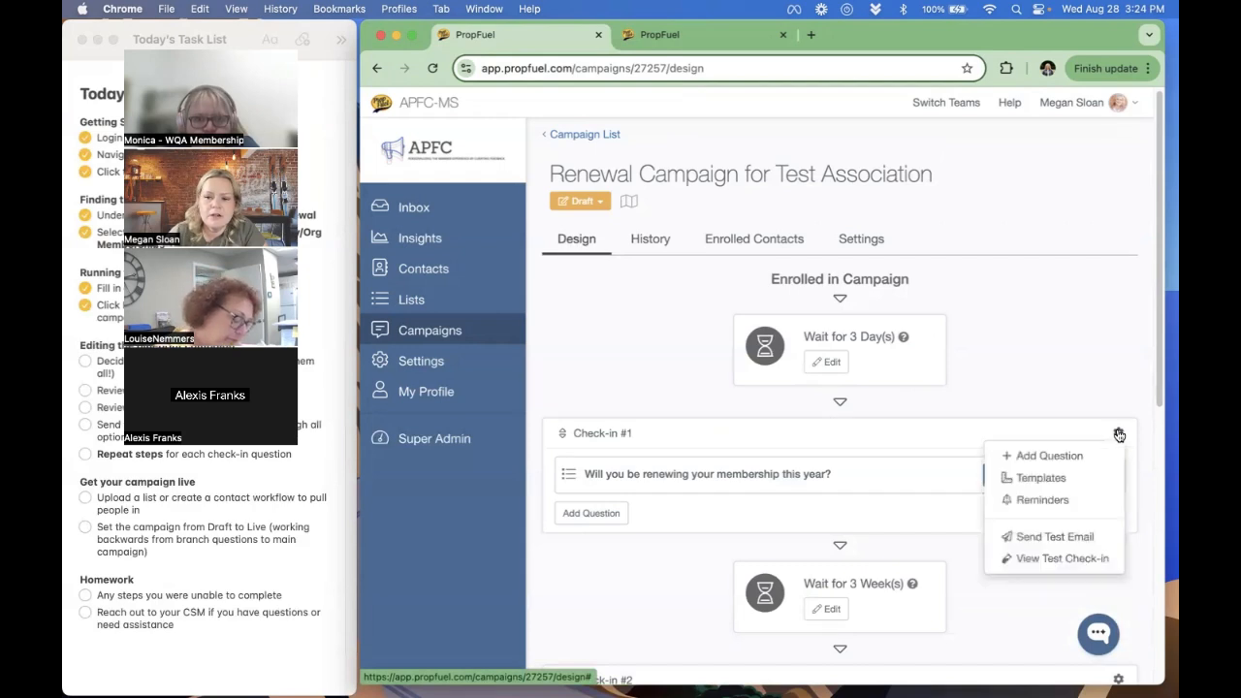
pyautogui.click(1071, 538)
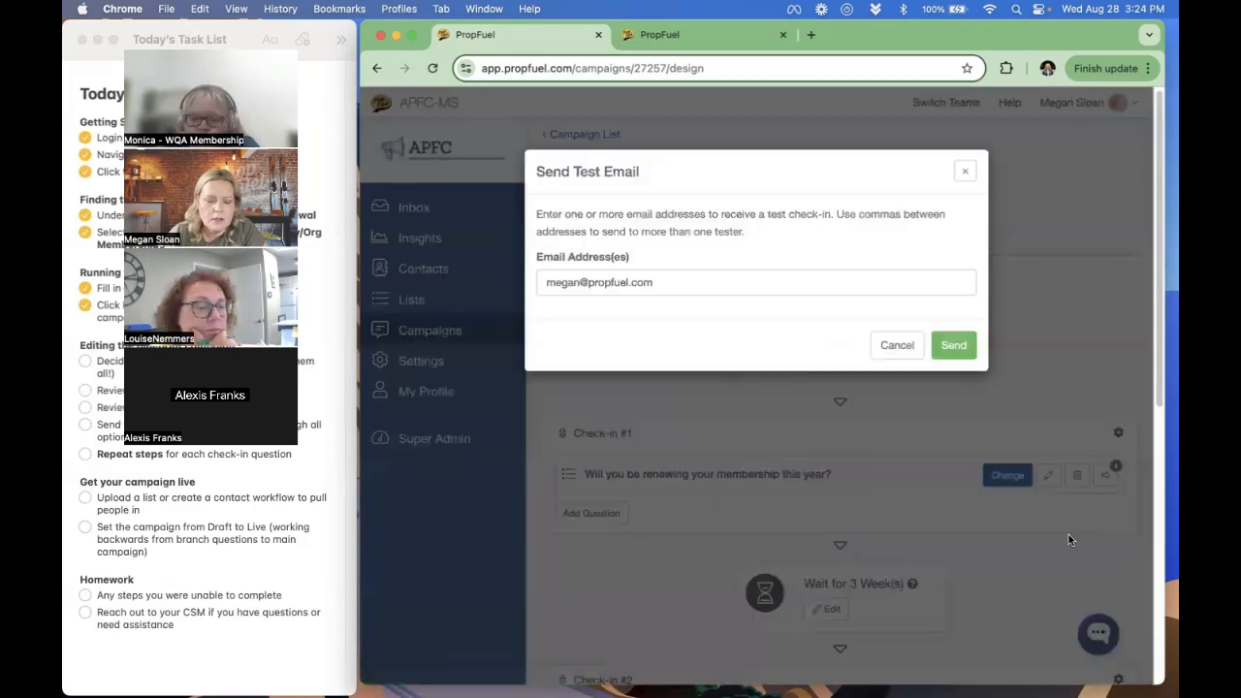
pyautogui.click(712, 283)
pyautogui.write(',')
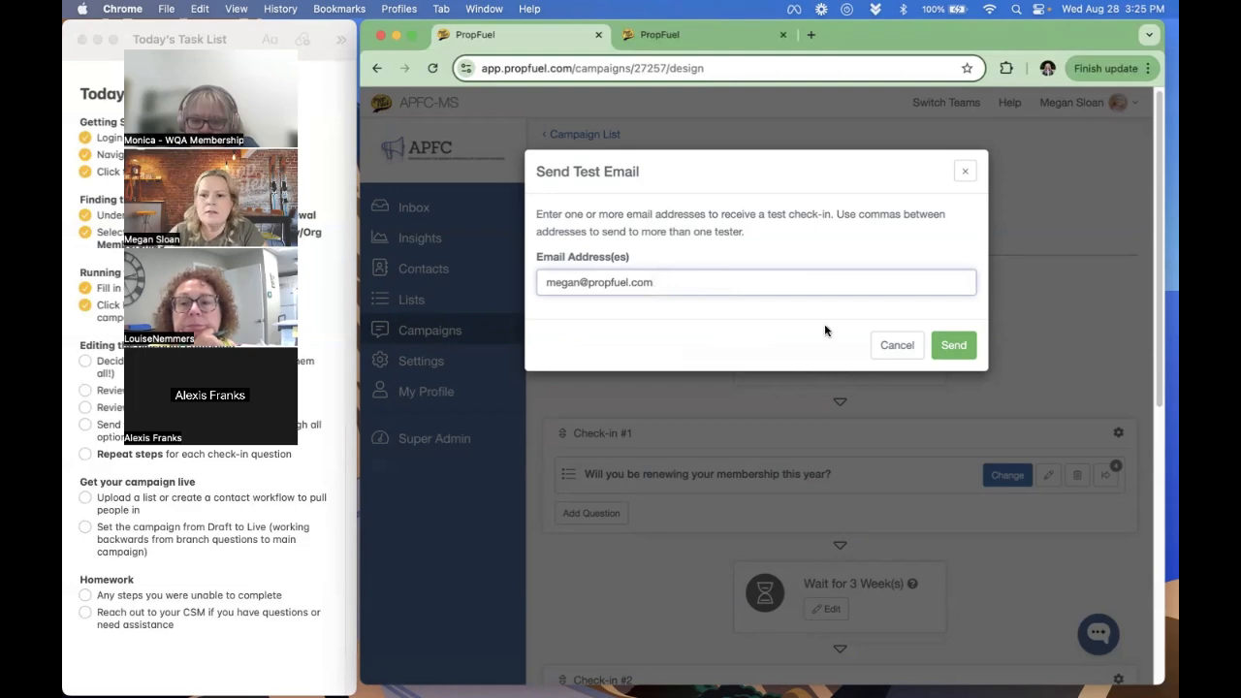
pyautogui.click(896, 345)
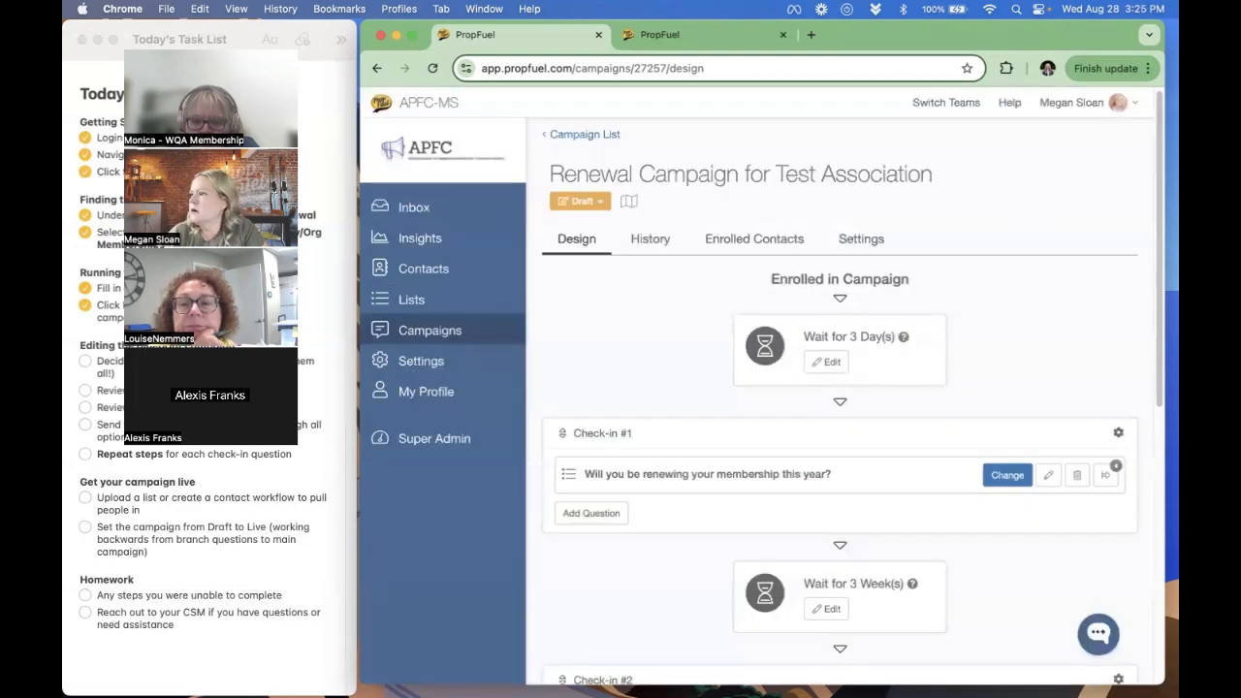
# - Switch to the received test email in Gmail, enlarge its window and review the greeting, renewal question and answer options
pyautogui.moveTo(1177, 74); pyautogui.dragTo(906, 32)
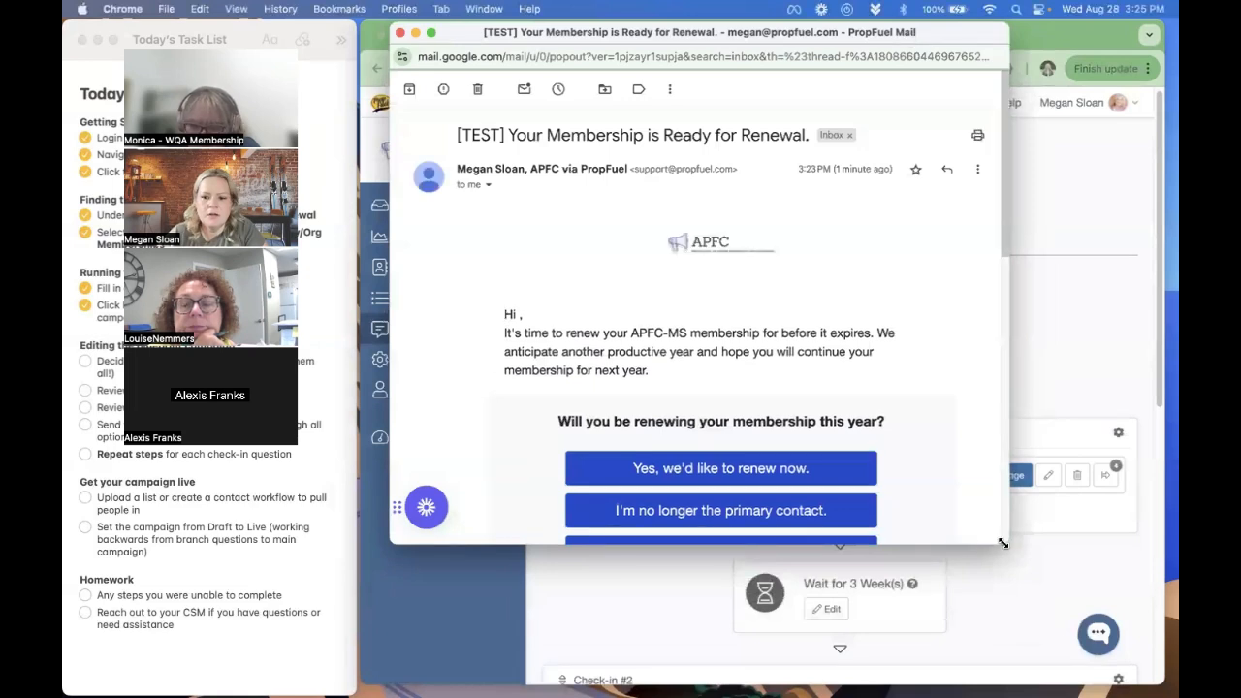
pyautogui.moveTo(1009, 545); pyautogui.dragTo(1031, 600)
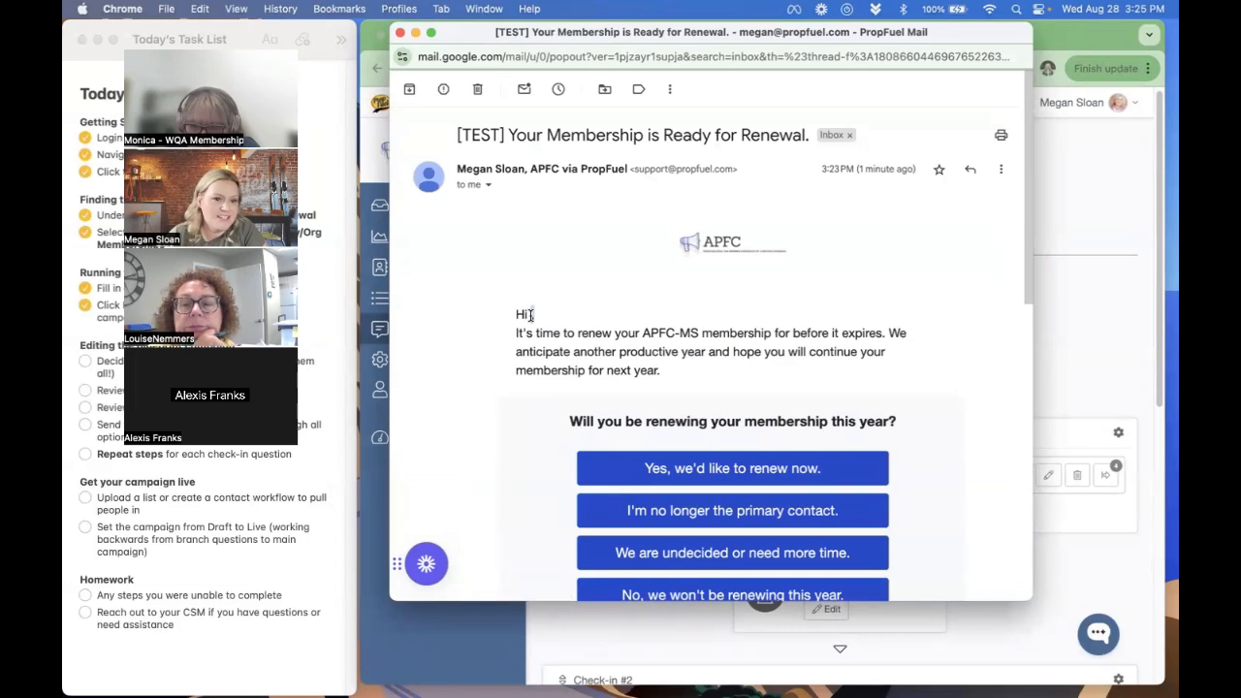
pyautogui.scroll(-3, 678, 407)
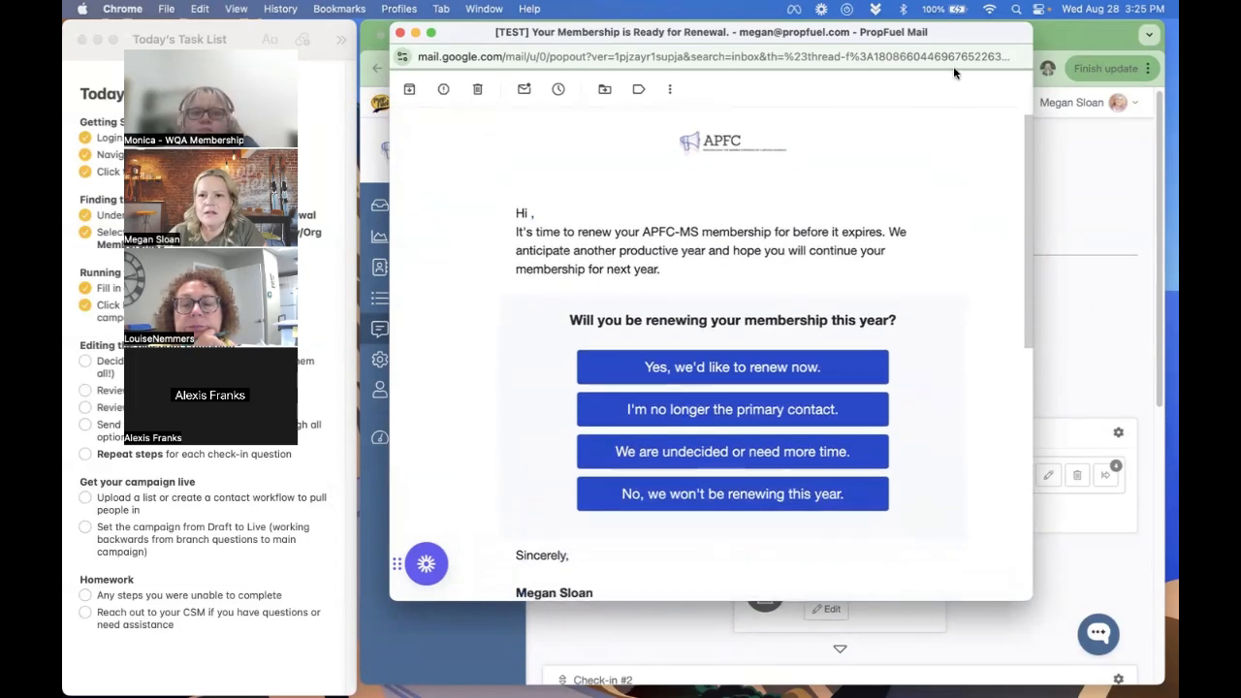
pyautogui.moveTo(953, 66); pyautogui.dragTo(1239, 66)
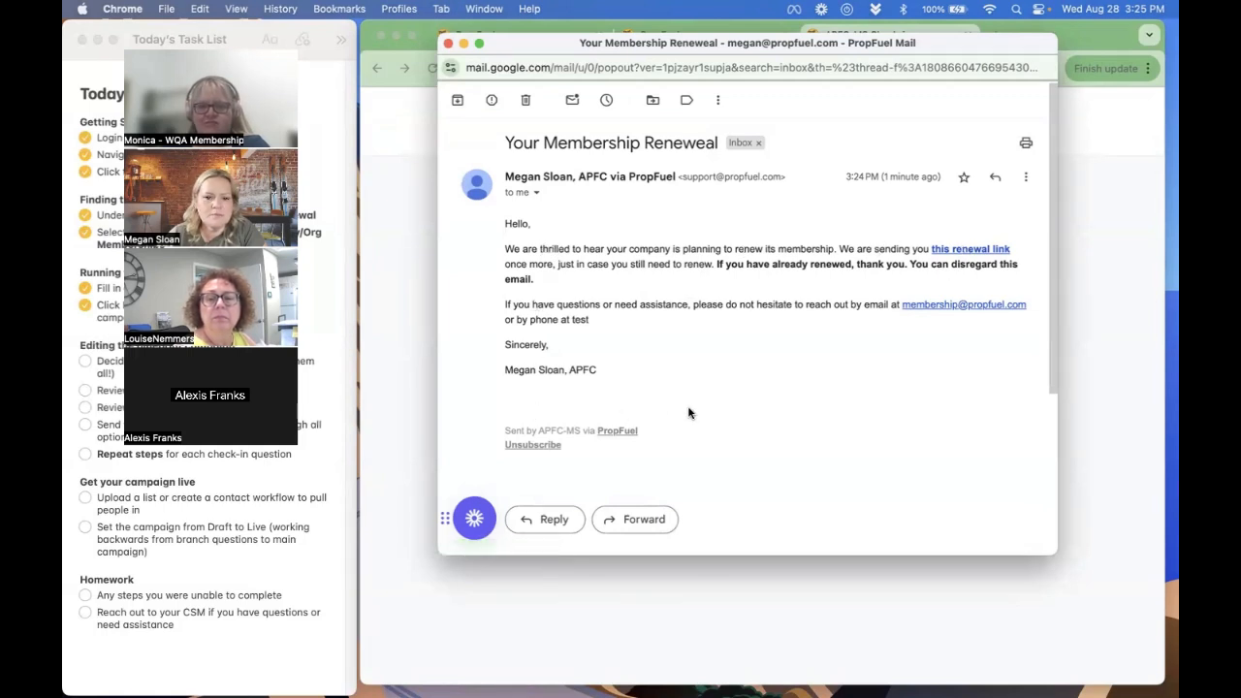
# - Close the membership renewal email, the check-in thank-you page and the branch campaign, discarding the open landing page text edit
pyautogui.click(448, 43)
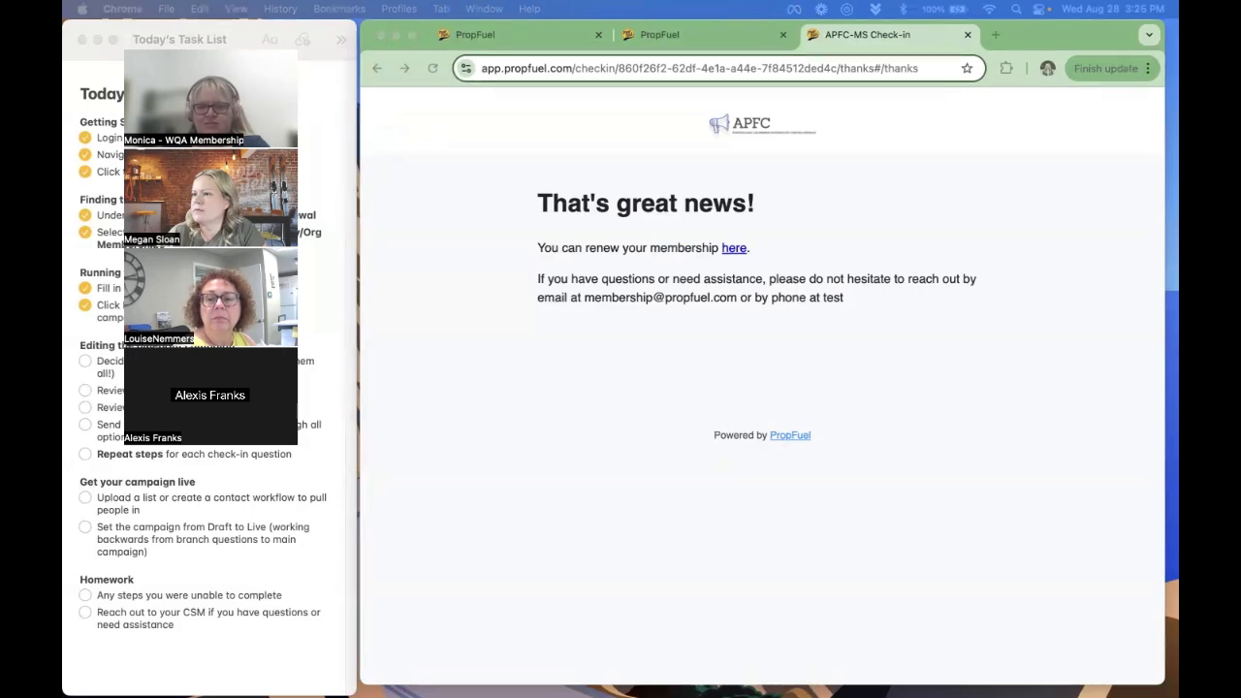
pyautogui.click(968, 34)
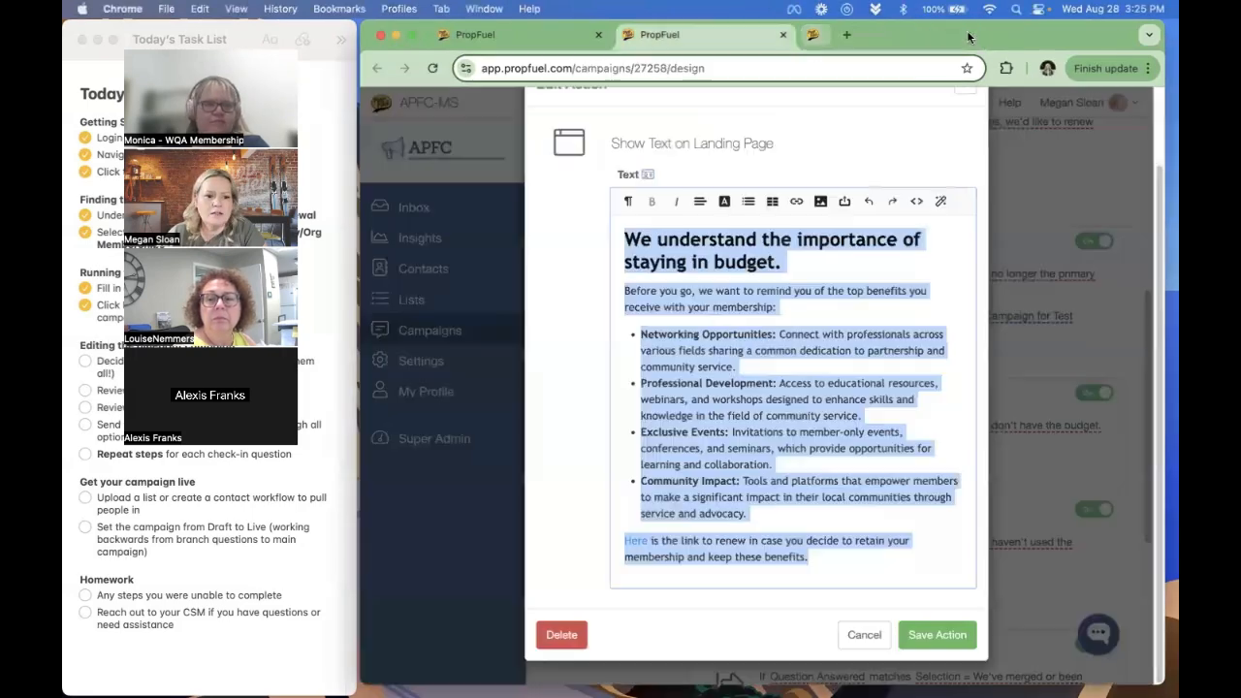
pyautogui.click(864, 634)
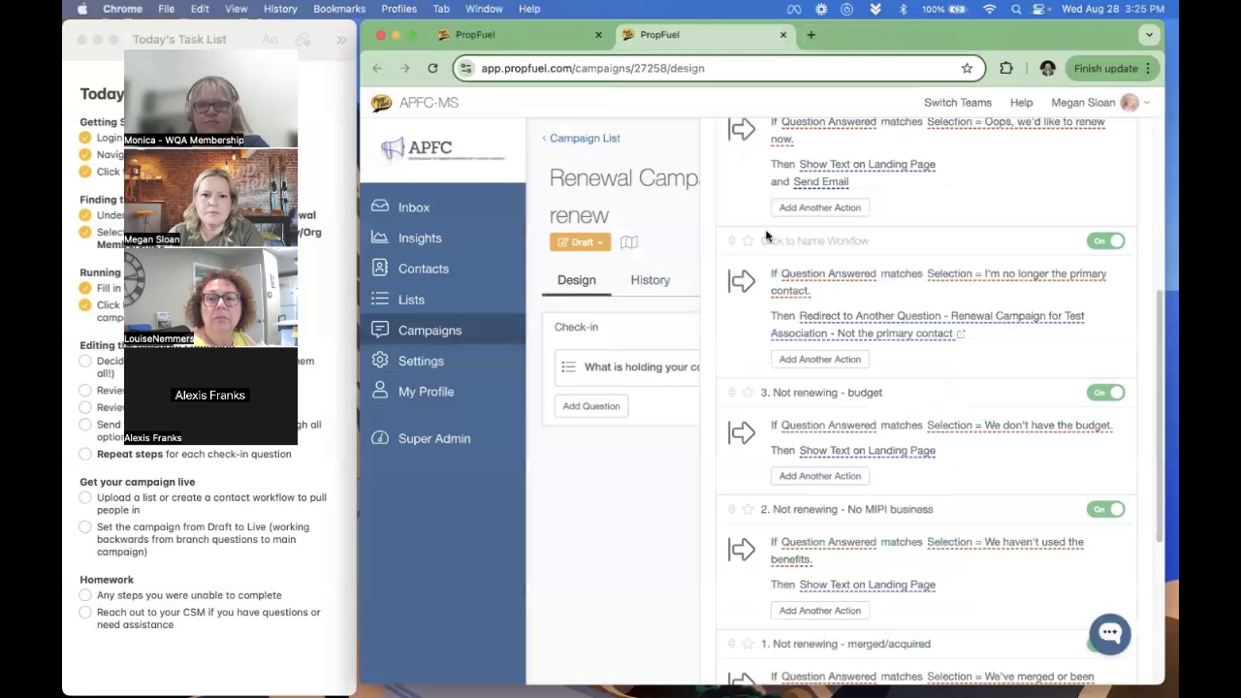
pyautogui.click(784, 34)
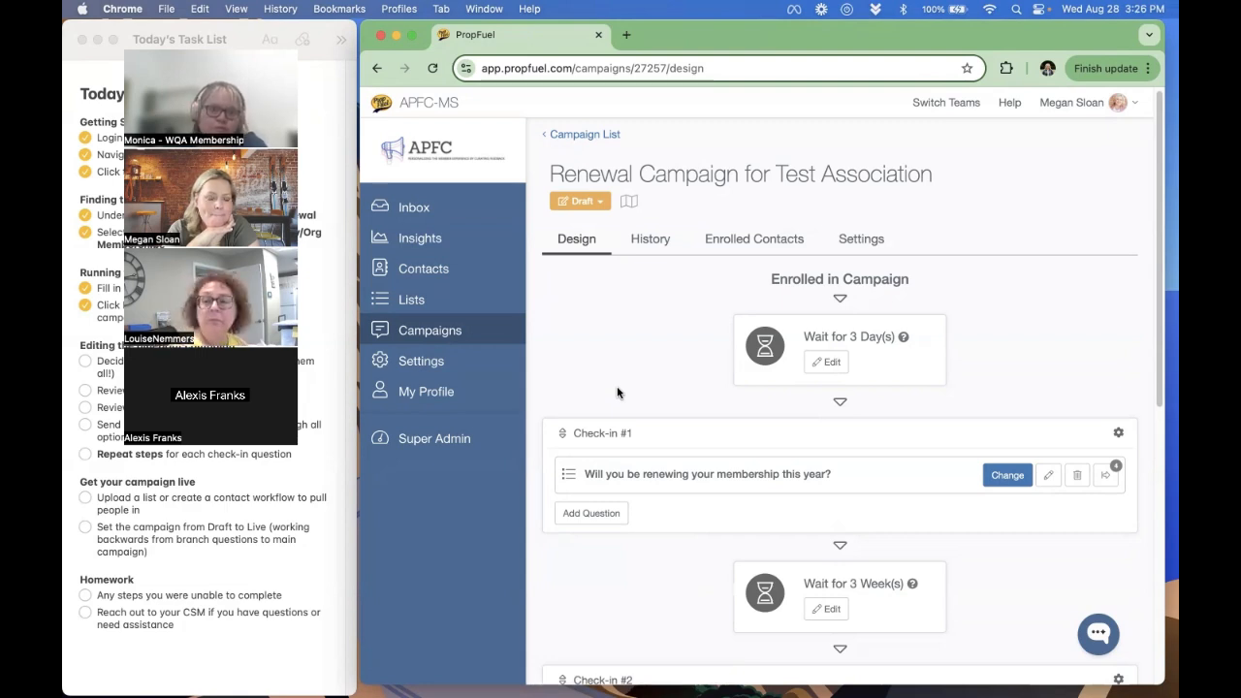
# - Start creating a new campaign from the campaign list and browse the Renewal blueprints
pyautogui.click(467, 331)
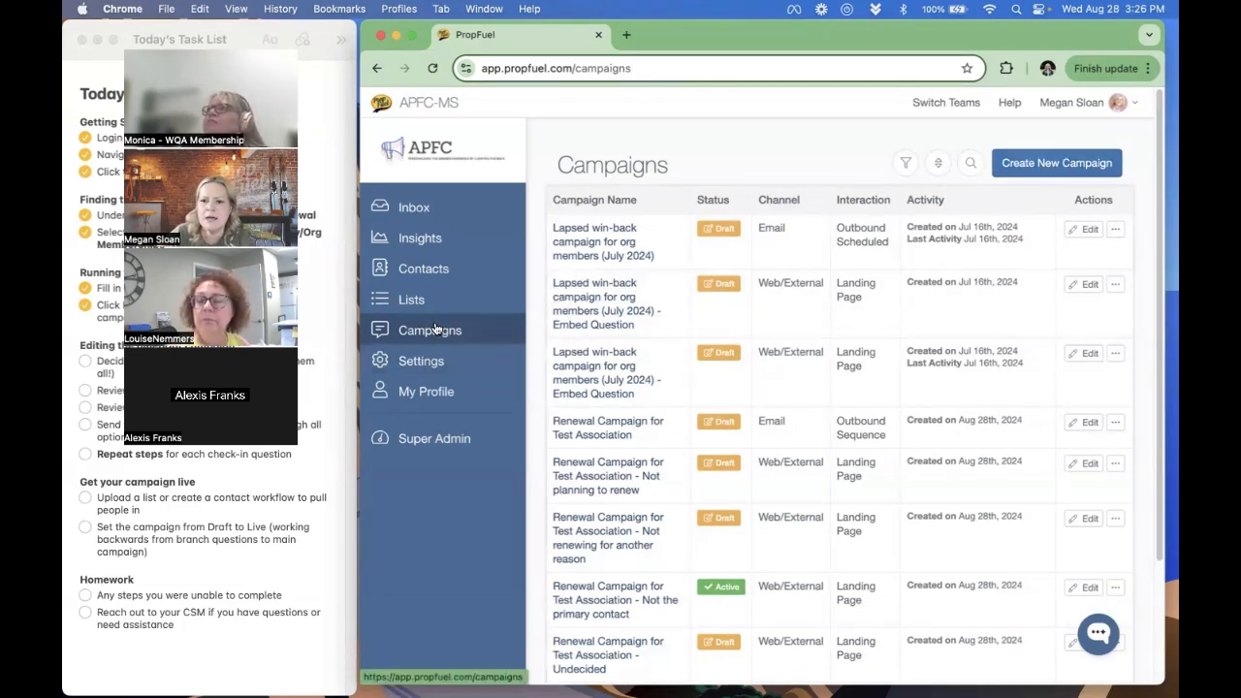
pyautogui.click(1046, 162)
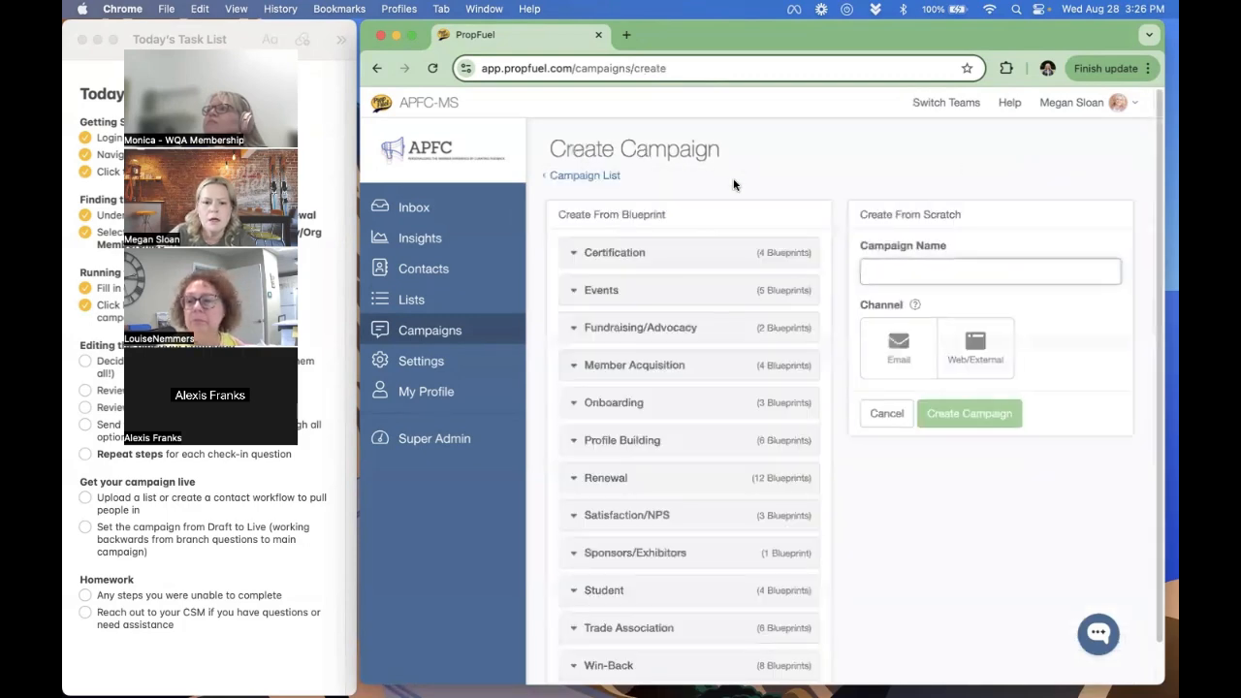
pyautogui.click(599, 479)
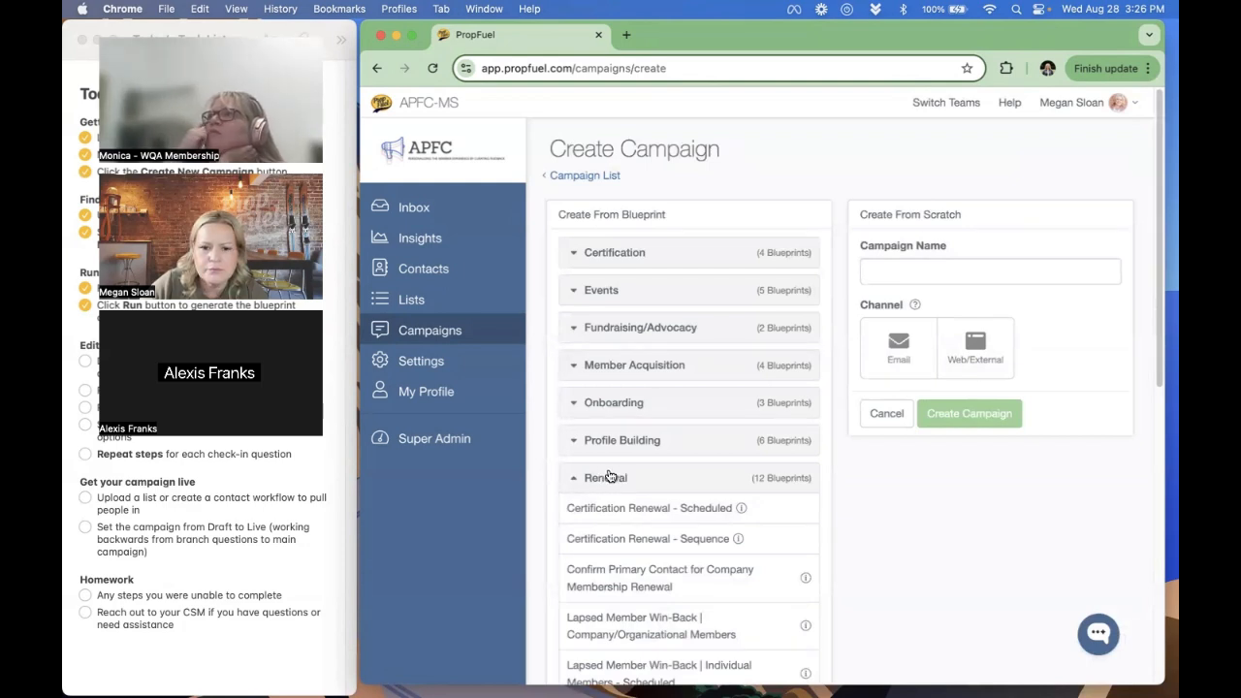
pyautogui.scroll(-1, 609, 476)
pyautogui.scroll(-3, 608, 476)
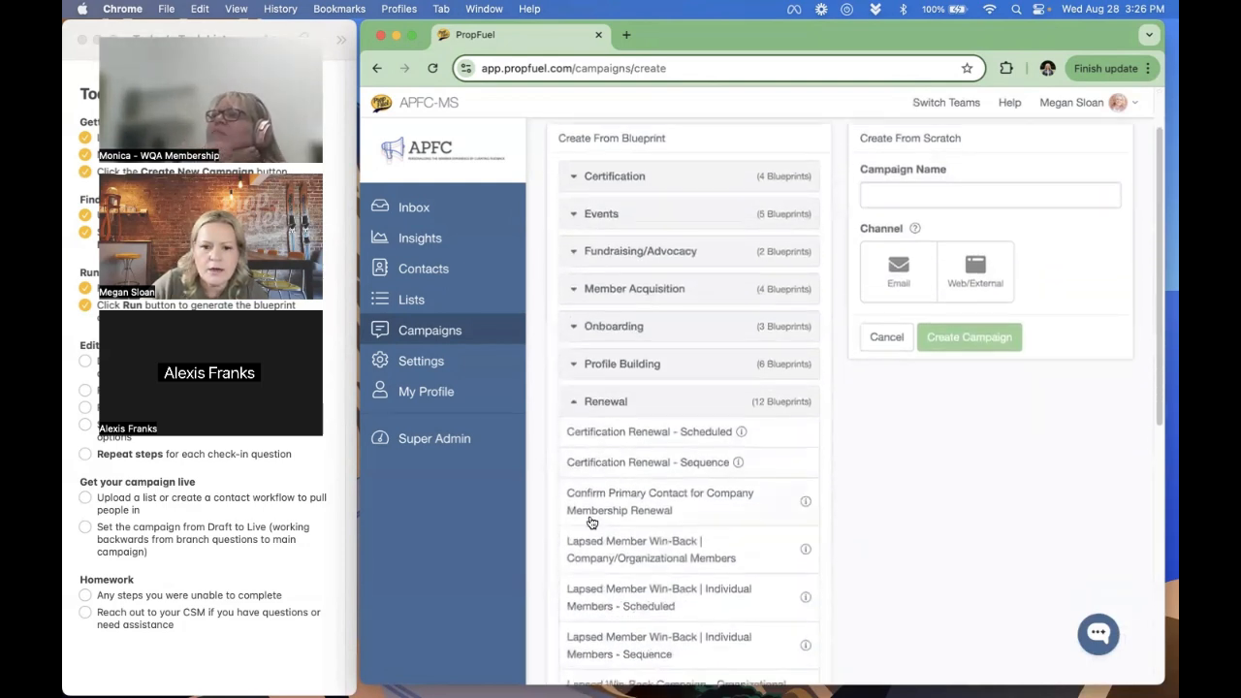